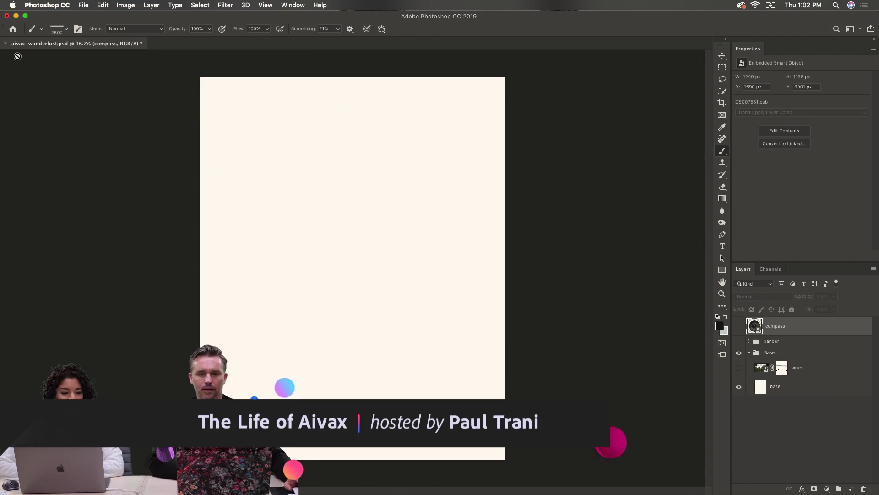
Open aivax-wanderlust-final.jpg from the aivax-wanderlust folder in Adobe Live, examine the finished composite, and close it
click(83, 5)
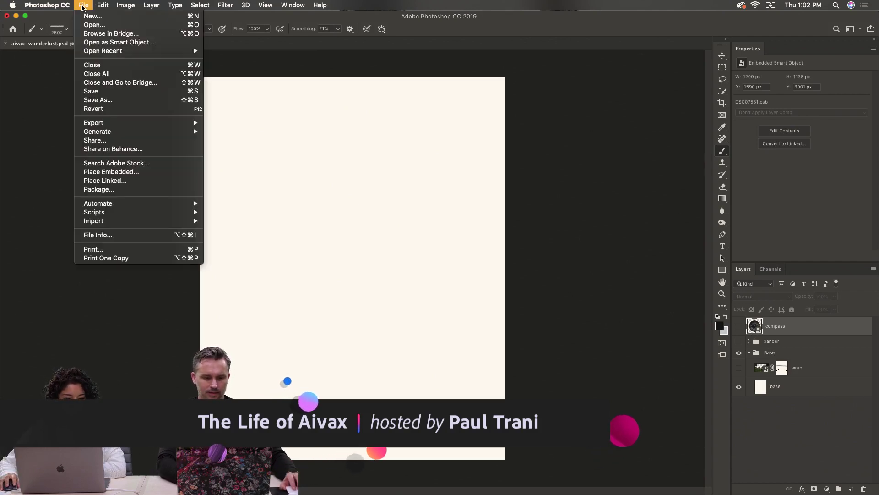
click(97, 25)
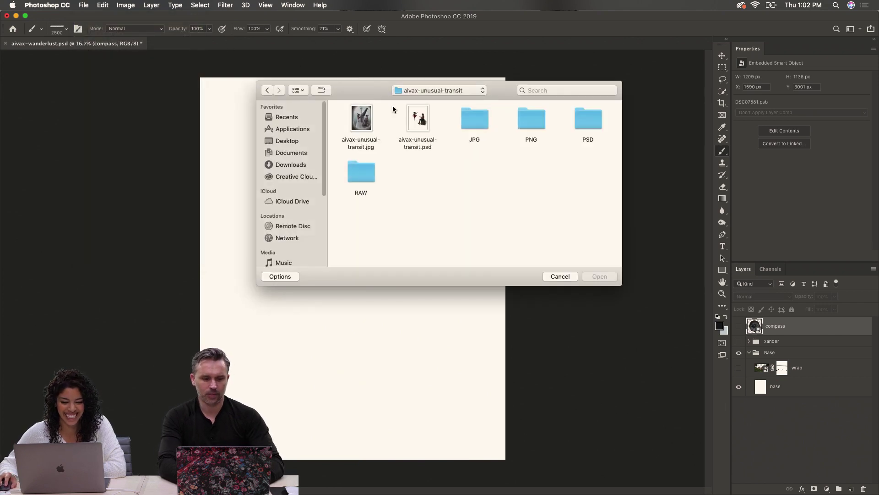
click(431, 92)
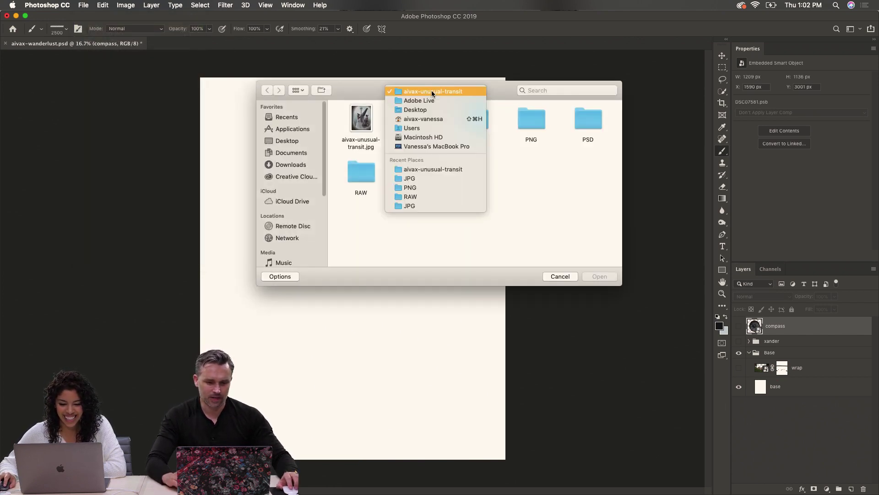
click(433, 102)
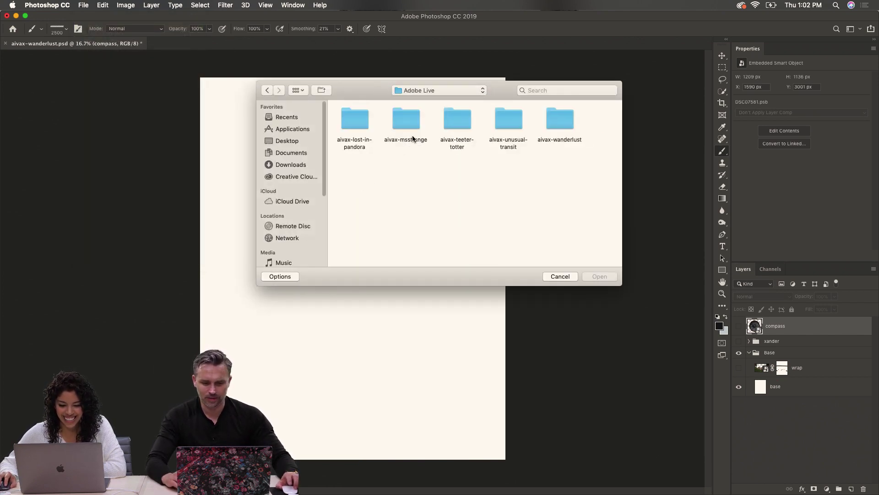
double_click(563, 125)
click(358, 123)
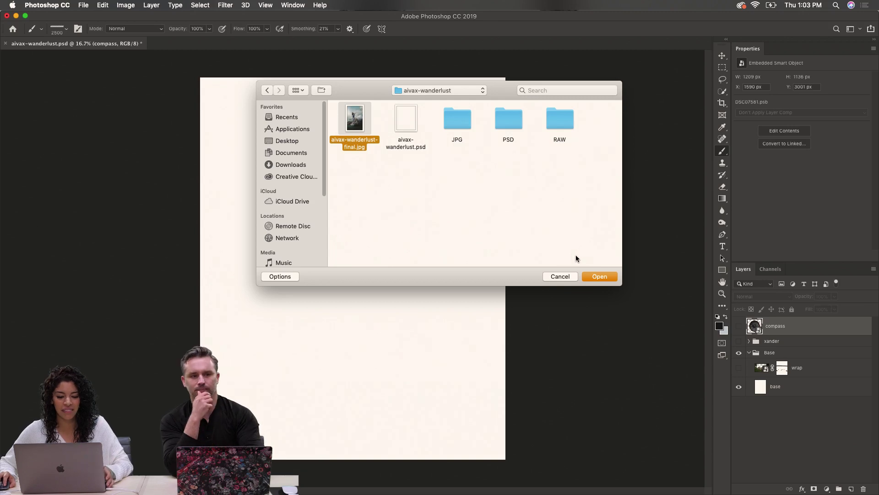
click(600, 277)
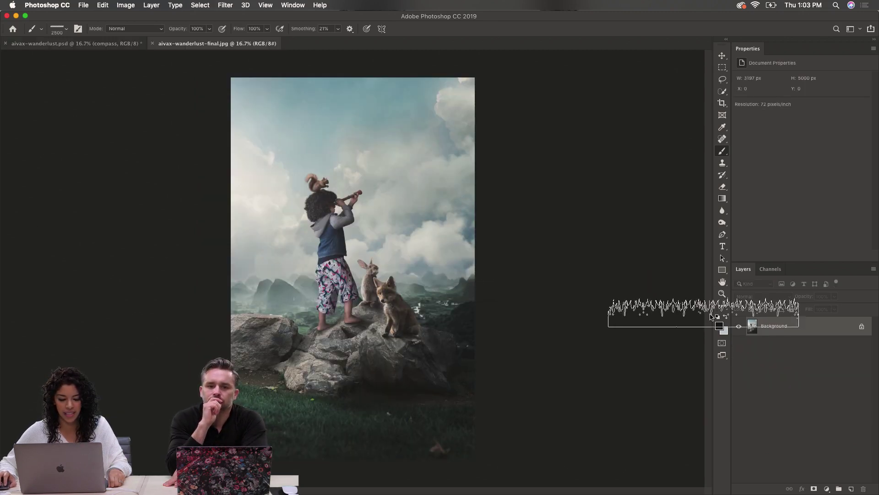
key(v)
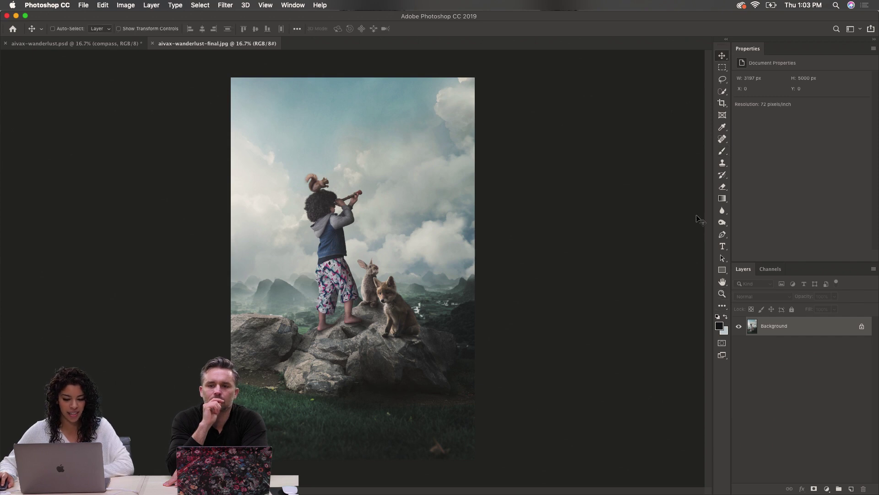
click(598, 254)
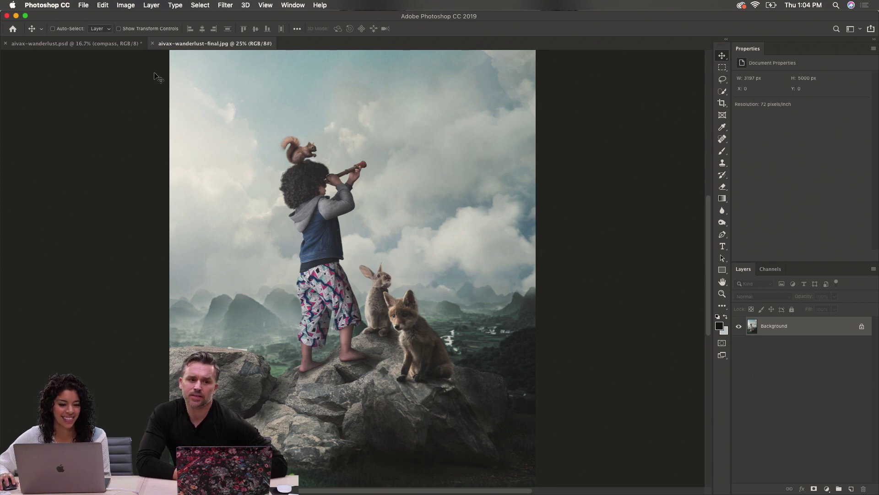
click(154, 43)
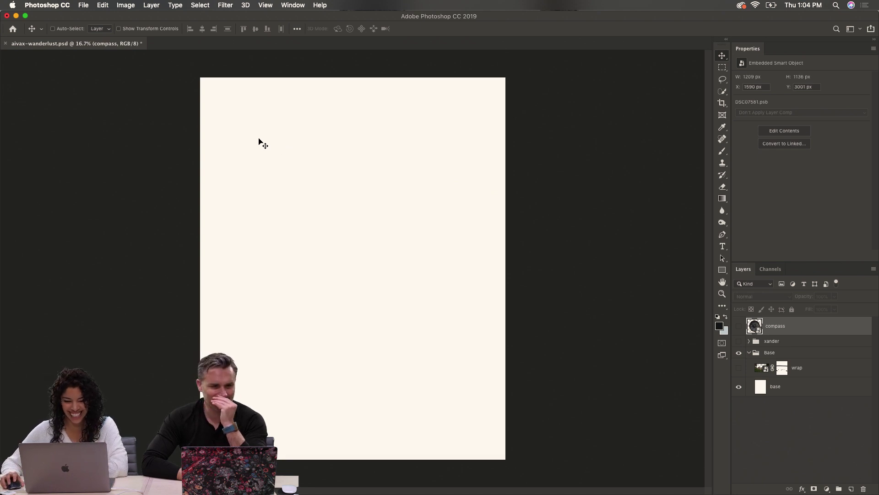
Open base-ground.jpg, base-sky-alt.jpg and base-sky.jpg together from the project's JPG folder
click(87, 5)
click(99, 28)
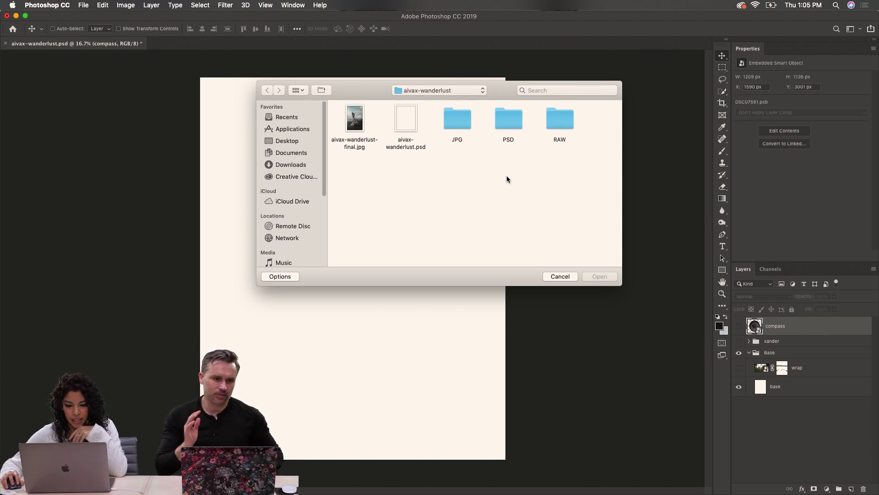
double_click(466, 122)
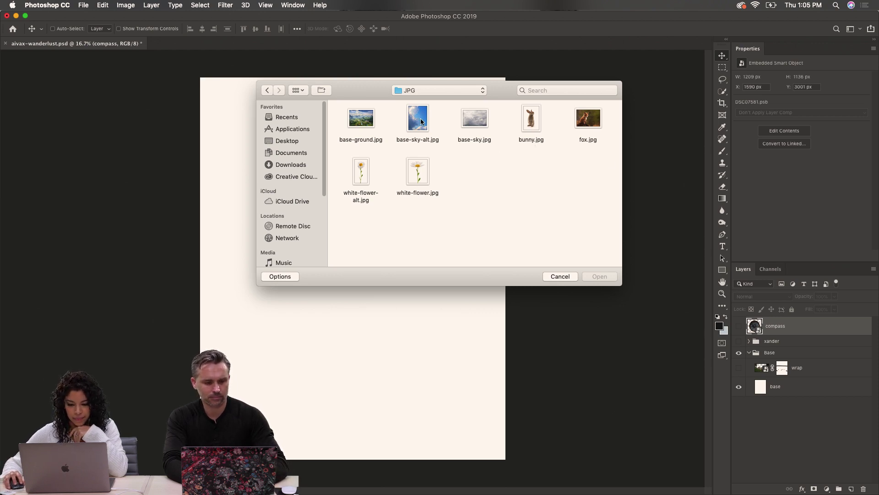
drag(343, 118, 485, 126)
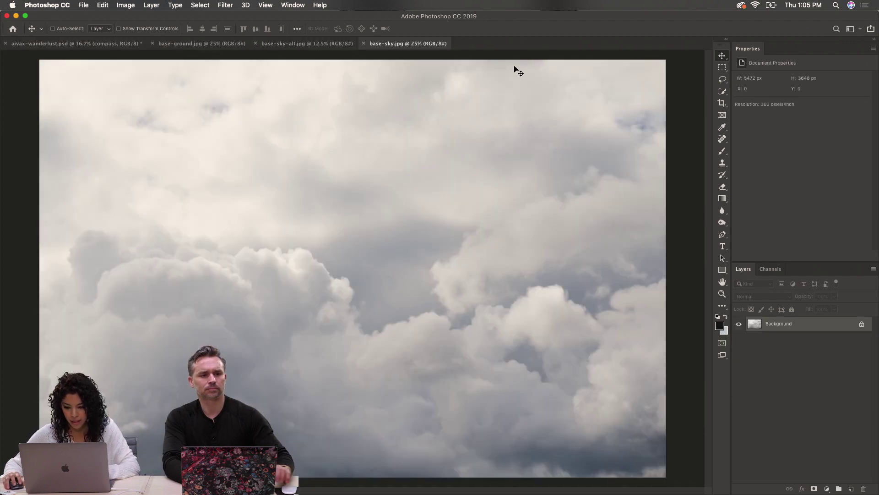
Copy the blue sky image from base-sky-alt.jpg into aivax-wanderlust.psd and convert its layer to a smart object
click(321, 43)
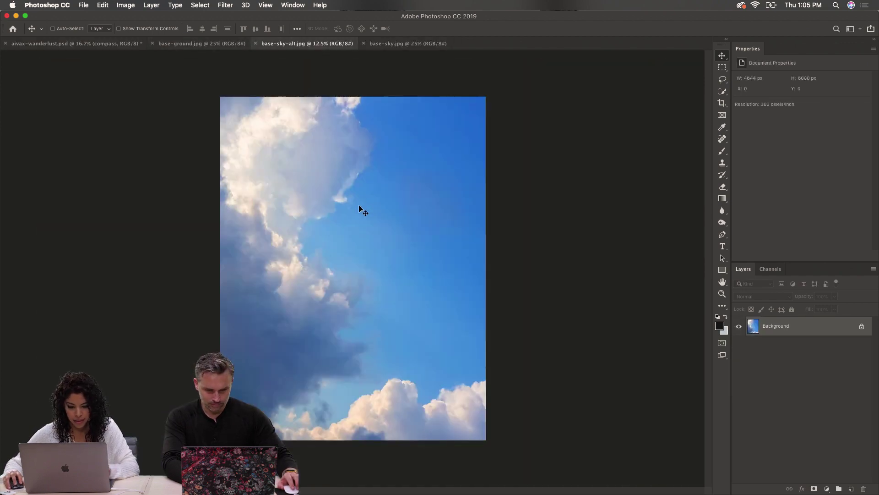
drag(72, 47, 353, 167)
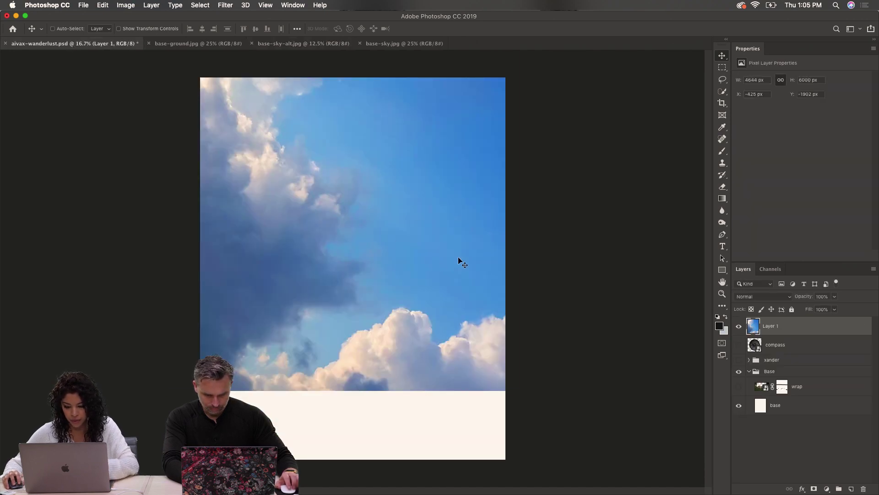
right_click(830, 336)
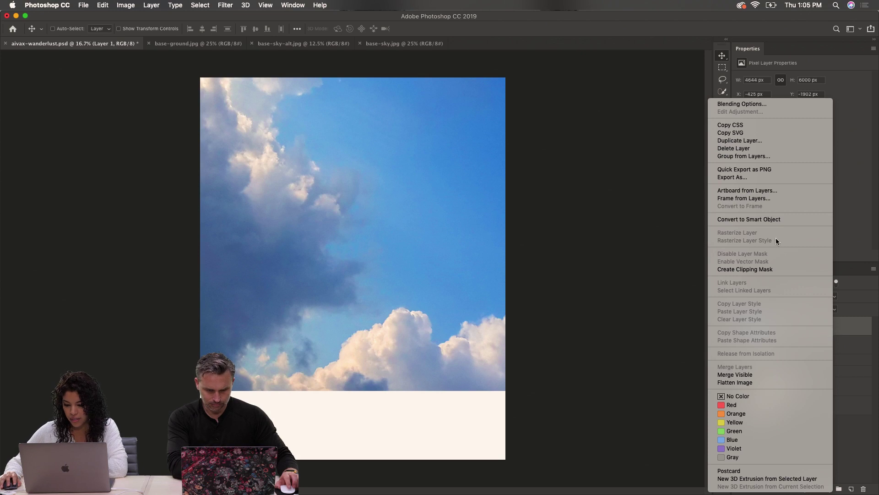
click(784, 219)
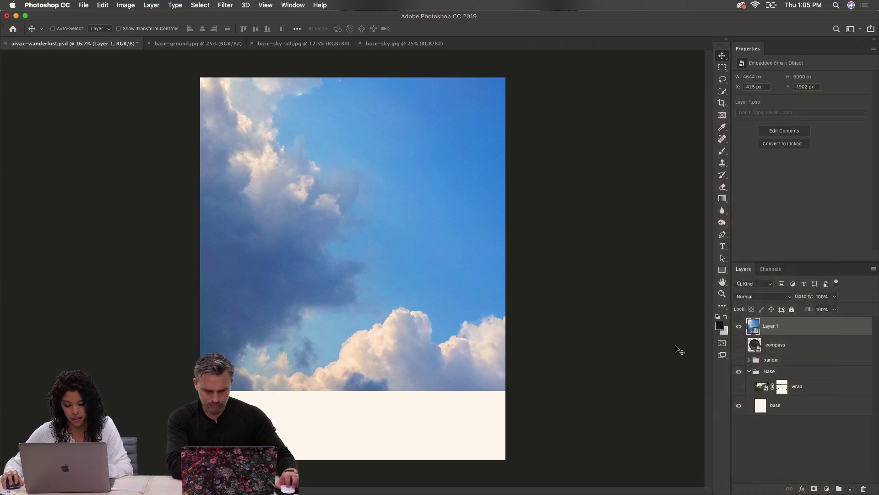
Rotate the blue sky layer about -90 degrees, scale it to about 82%, and position it across the canvas's upper part
alt+super+click(431, 235)
alt+super+click(431, 235)
key(super+t)
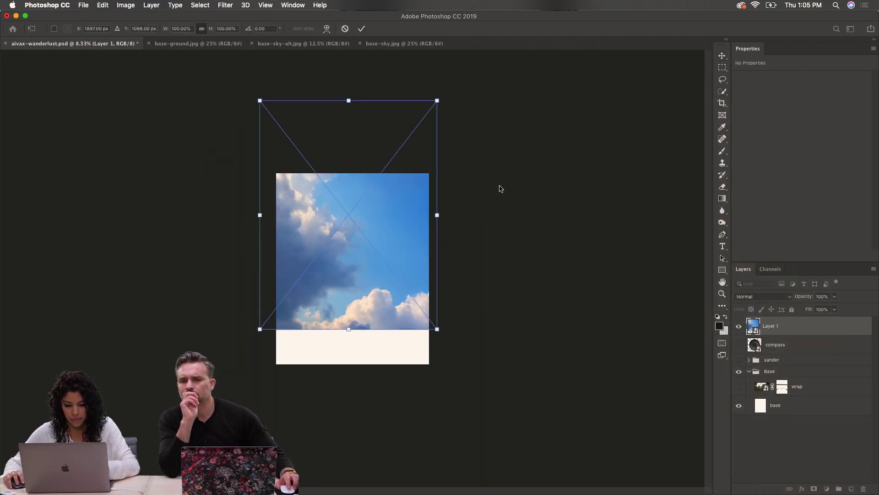
drag(449, 84, 233, 150)
drag(370, 240, 372, 263)
drag(474, 301, 434, 270)
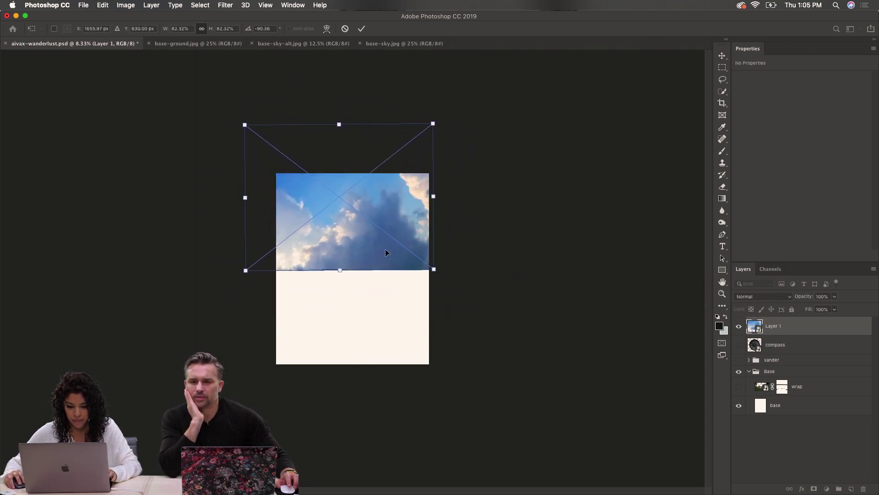
drag(386, 251, 419, 274)
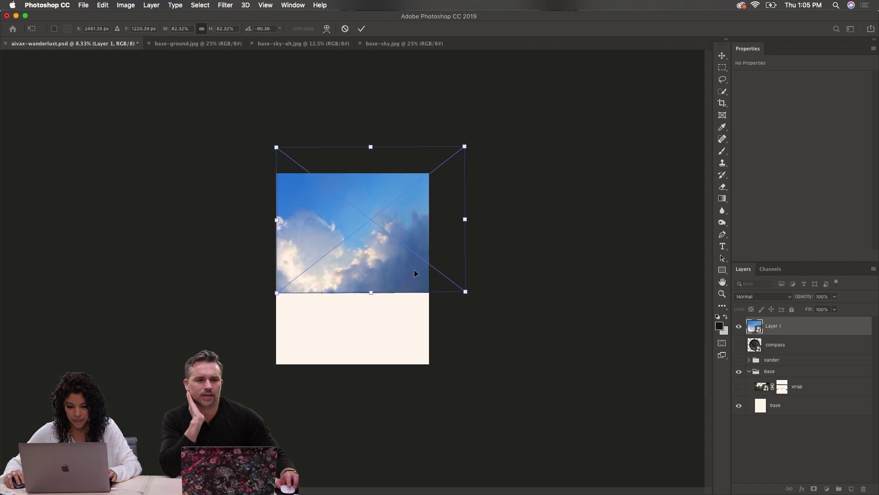
key(Return)
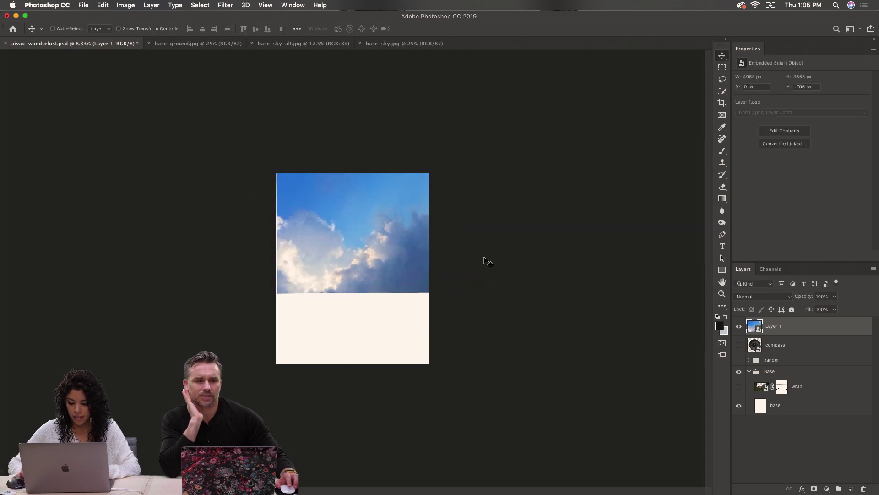
key(super+minus)
key(super+plus)
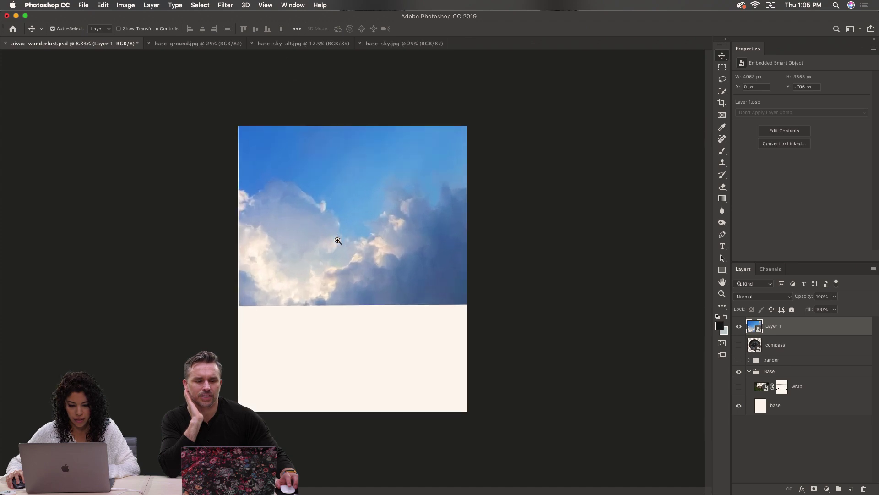
Copy the grey cloud image from base-sky.jpg into aivax-wanderlust.psd, placing it over the lower part of the canvas
click(372, 46)
drag(414, 188, 239, 220)
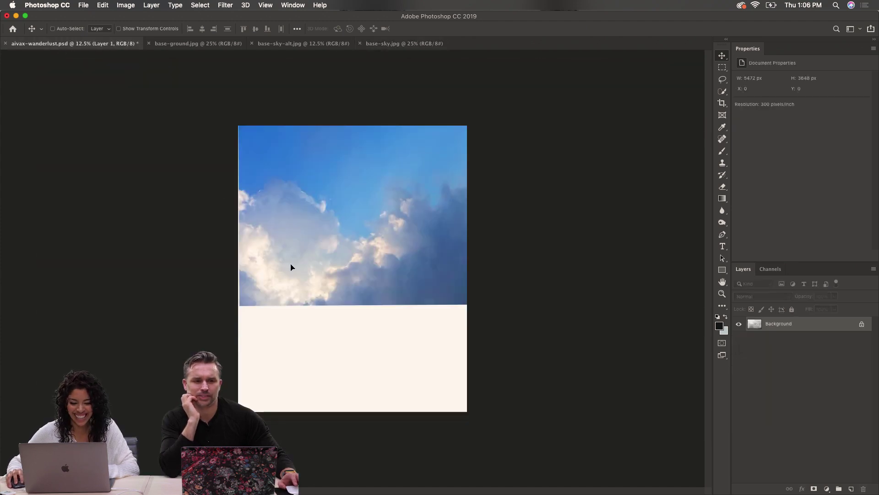
drag(291, 267, 326, 309)
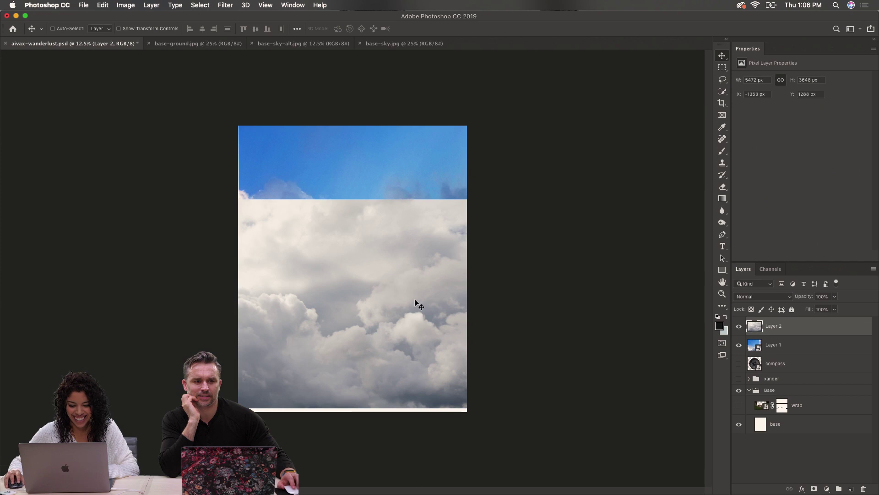
Convert the grey cloud layer, Layer 2, to a smart object
click(799, 349)
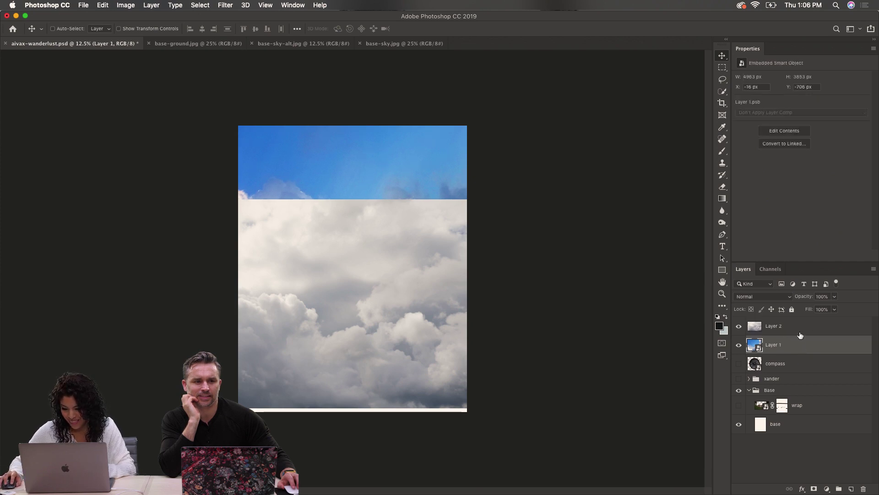
click(800, 327)
key(super+t)
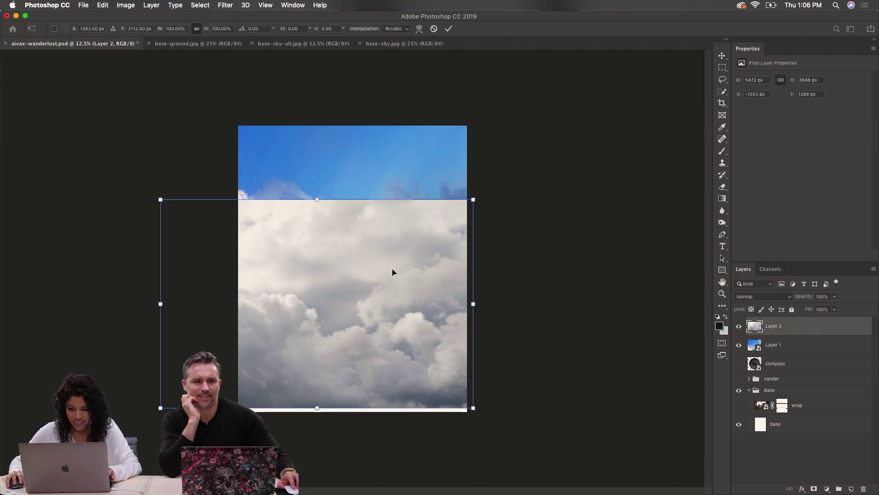
key(Return)
right_click(841, 332)
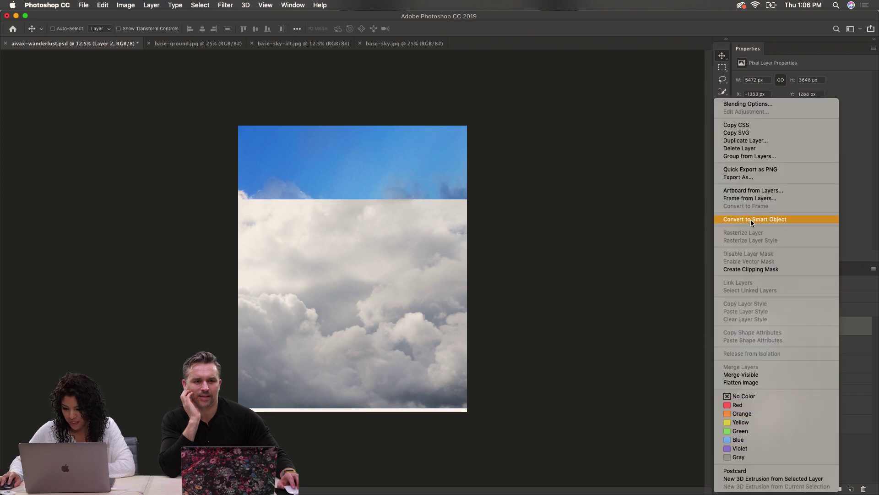
click(751, 219)
Scale the grey cloud layer down to about 4708 by 3139 px and move it up to about Y 1133 px
key(super+t)
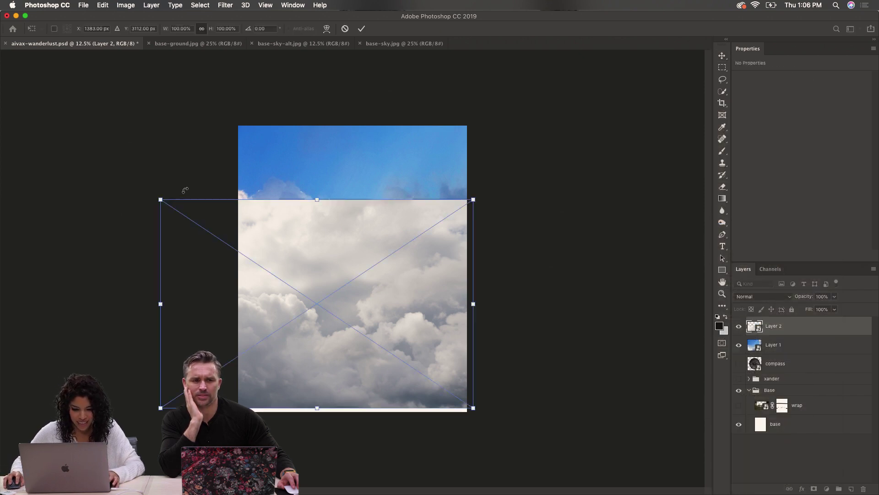
drag(165, 198, 210, 208)
key(Return)
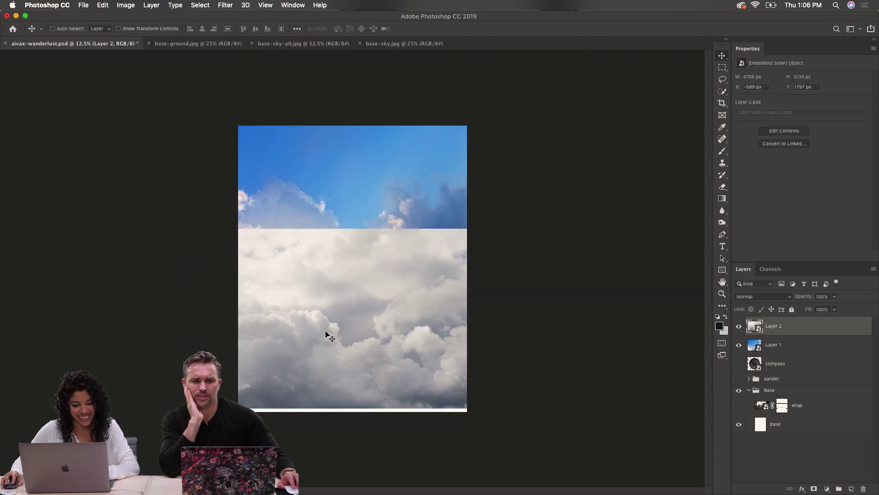
drag(328, 333, 334, 293)
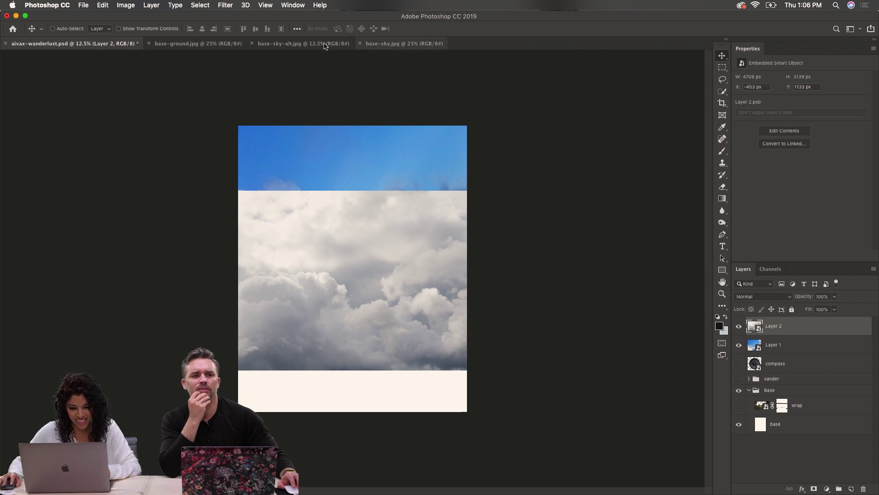
Copy the mountain landscape from base-ground.jpg into the lower part of aivax-wanderlust.psd and convert its layer to a smart object
click(207, 46)
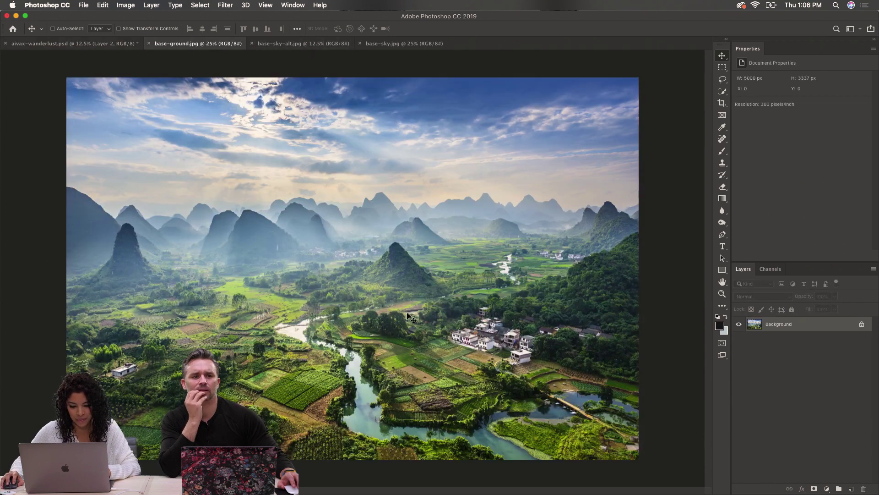
click(56, 44)
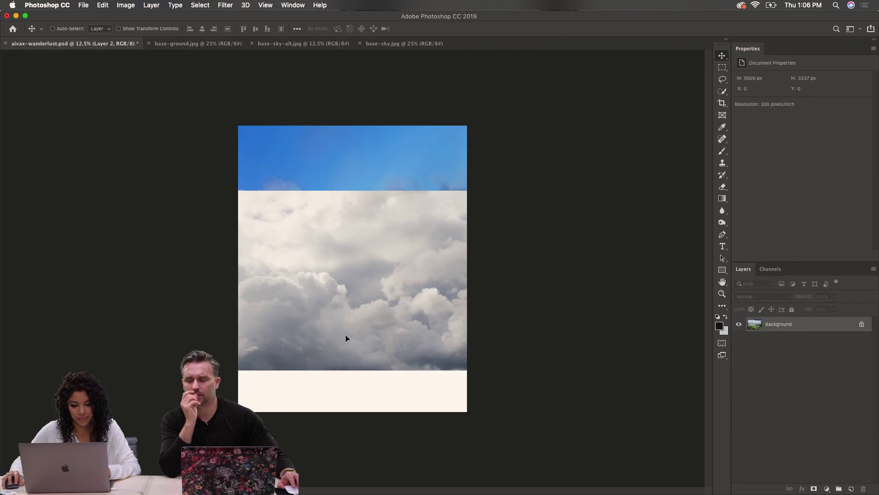
drag(346, 334, 367, 350)
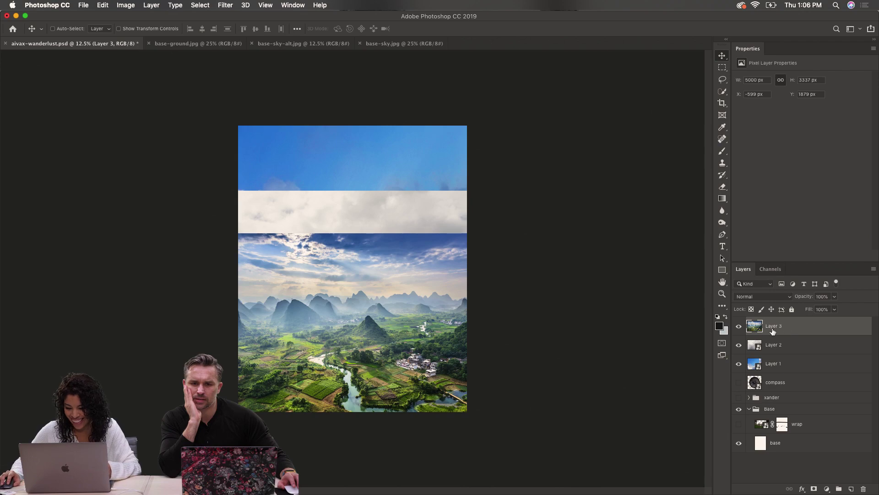
right_click(790, 333)
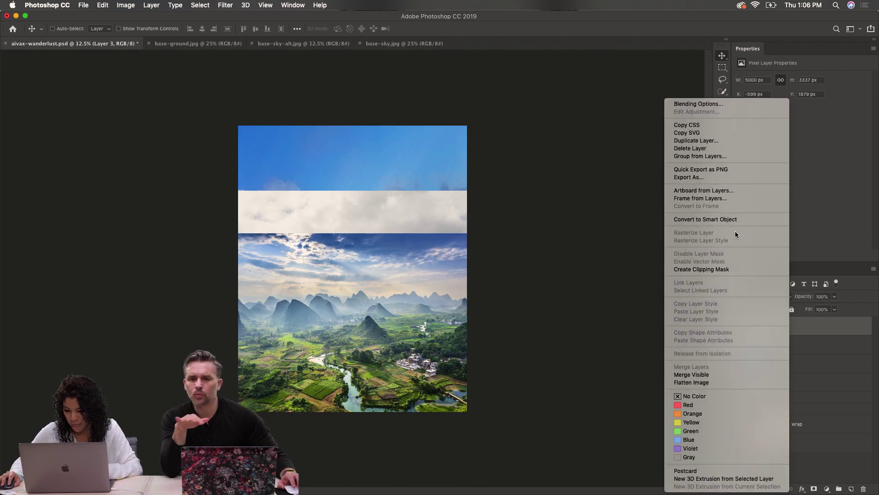
click(740, 219)
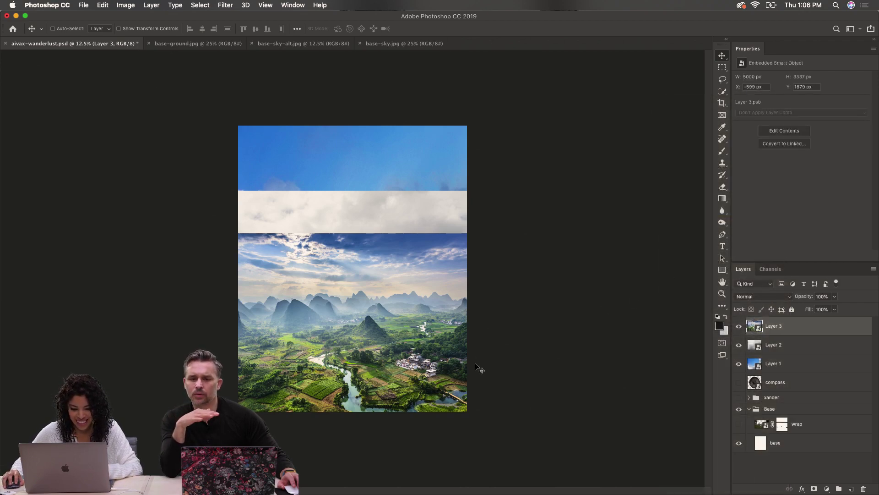
key(super+equal)
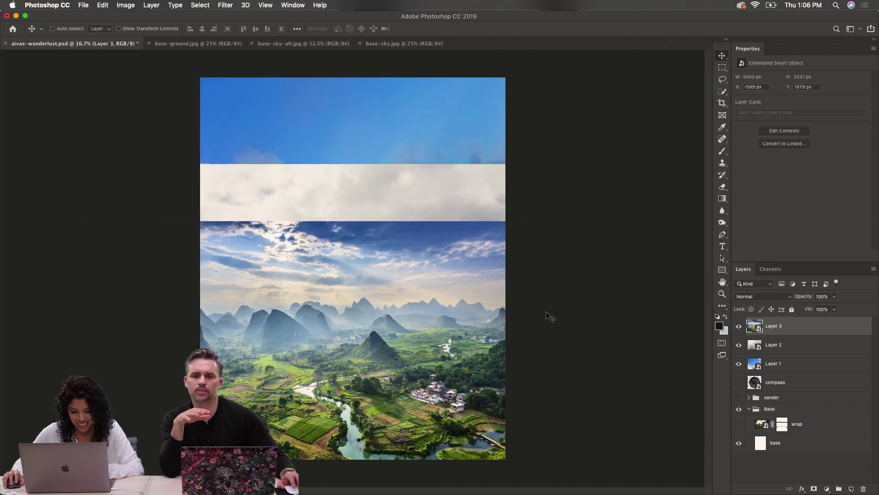
Add a Hue/Saturation adjustment clipped to the mountain landscape layer, Layer 3, and set its saturation to -17
key(super+equal)
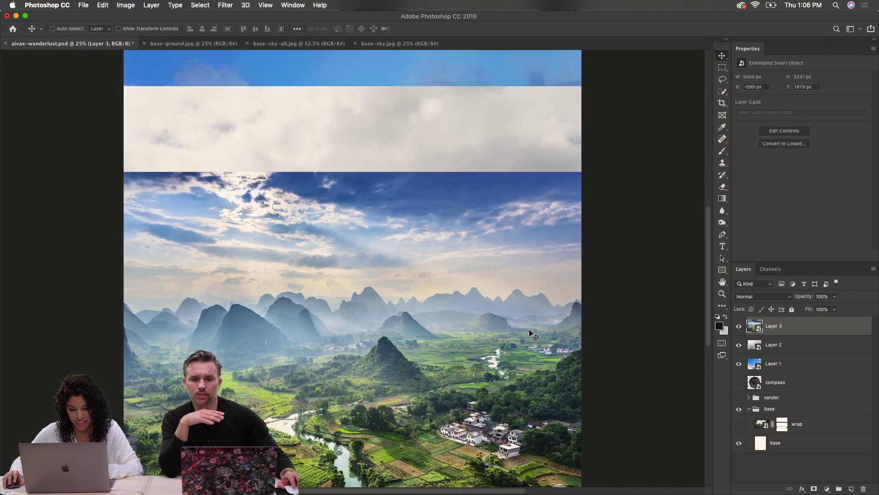
scroll(532, 334, down, 3)
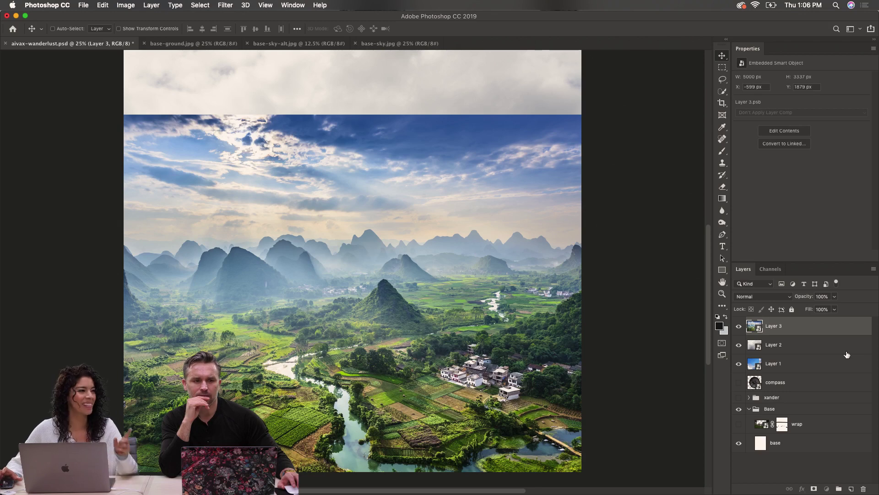
click(827, 489)
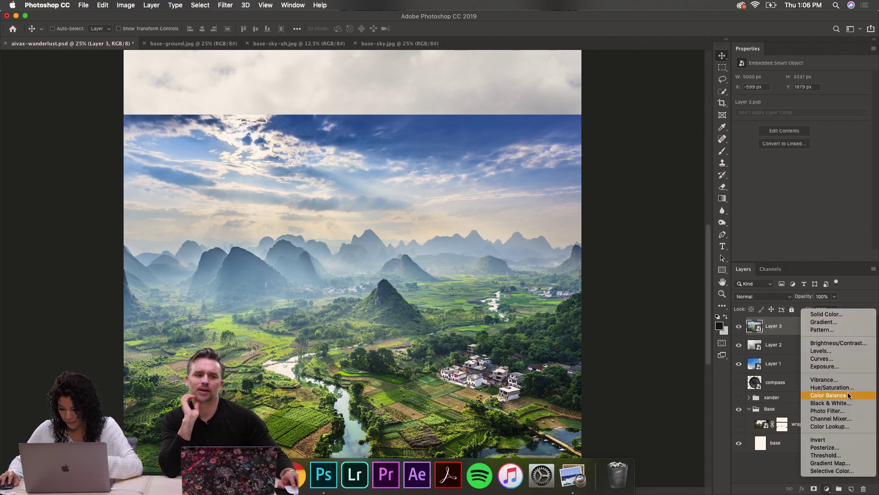
click(849, 389)
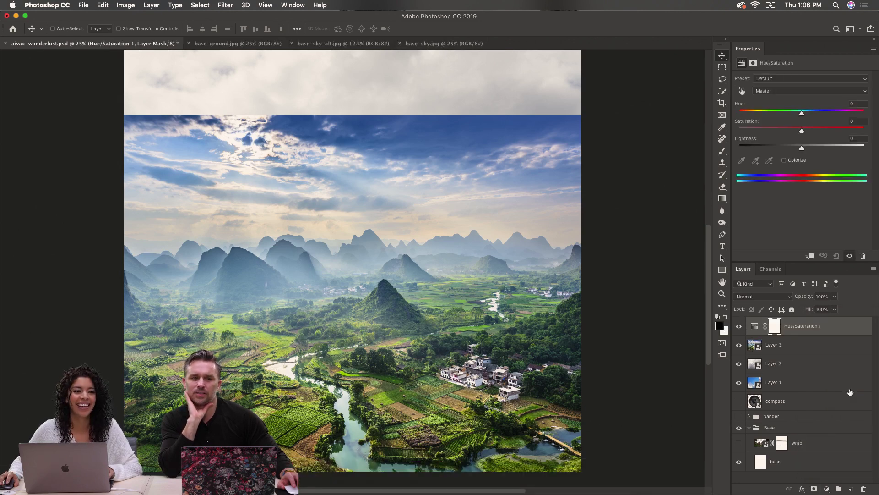
alt+click(757, 338)
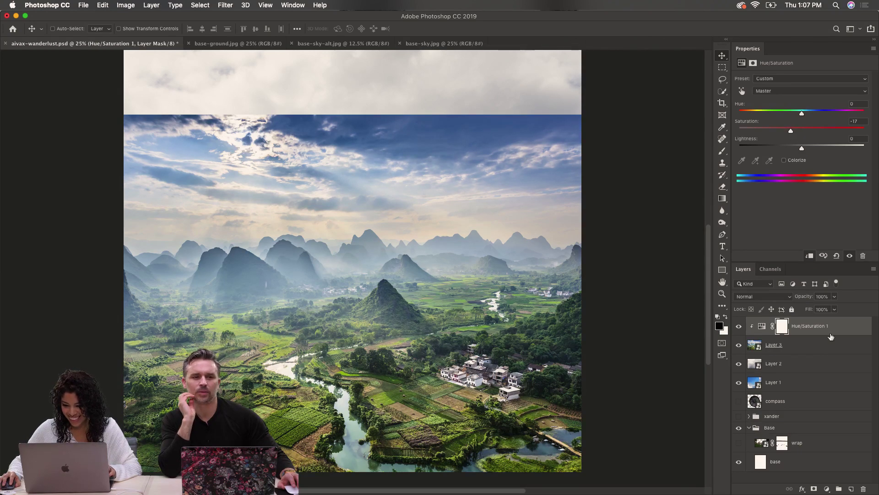
Add a layer mask to Layer 3 and choose the Soft Round brush from the Legacy Default Brushes
click(793, 367)
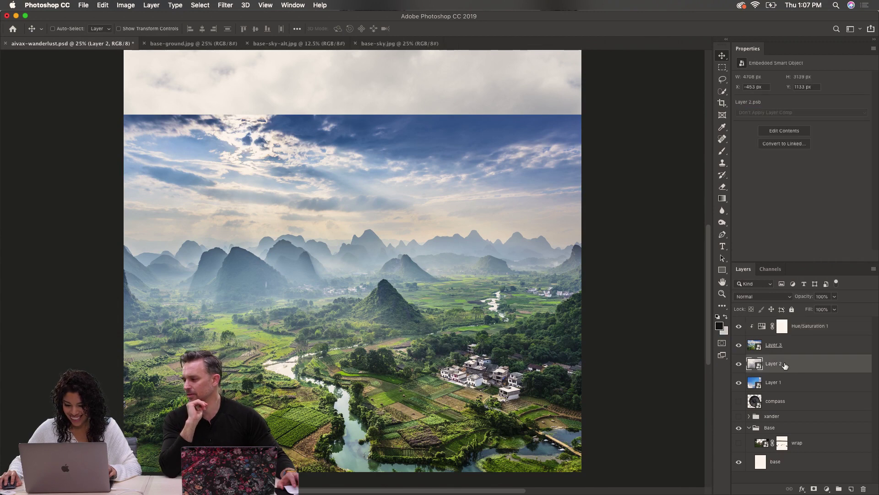
click(798, 344)
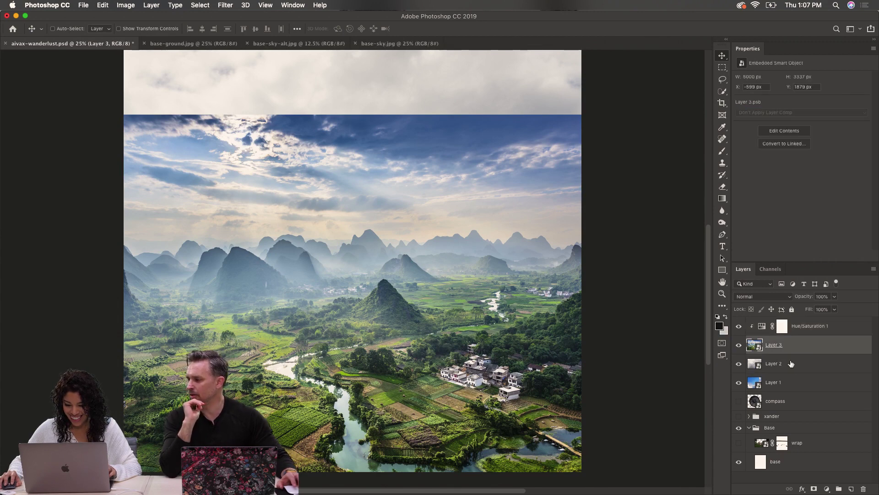
click(814, 489)
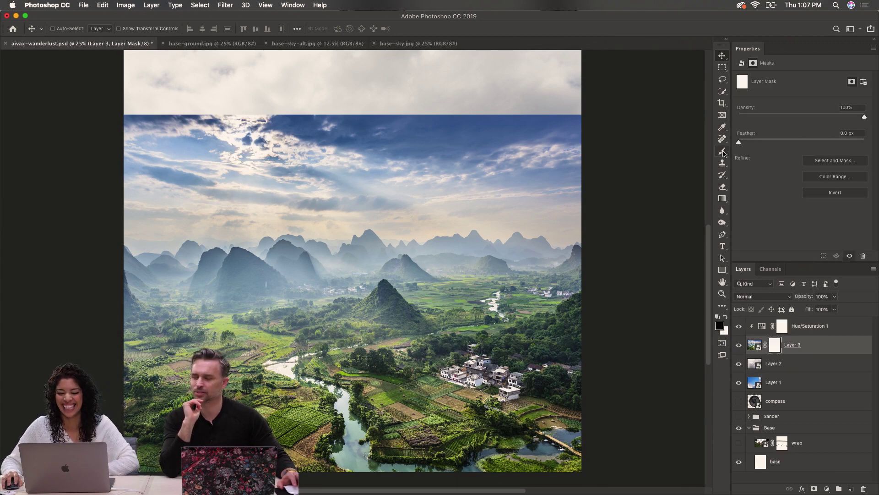
click(722, 150)
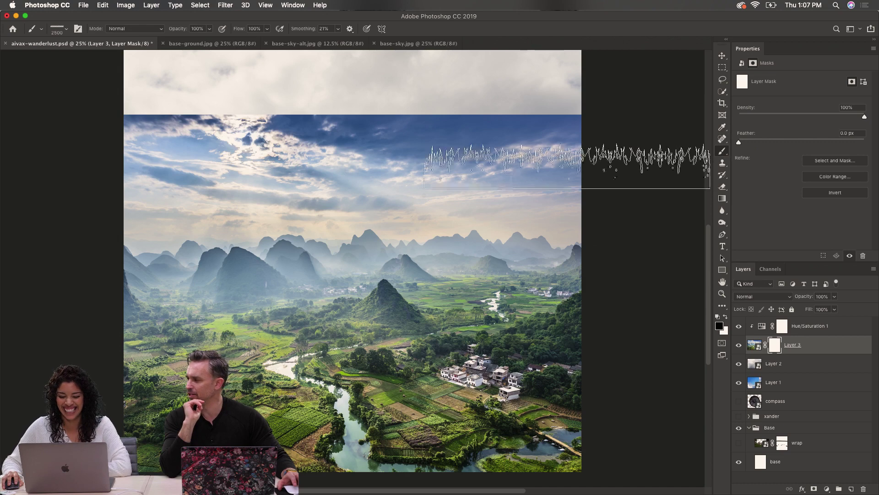
click(59, 29)
drag(305, 194, 308, 110)
click(48, 205)
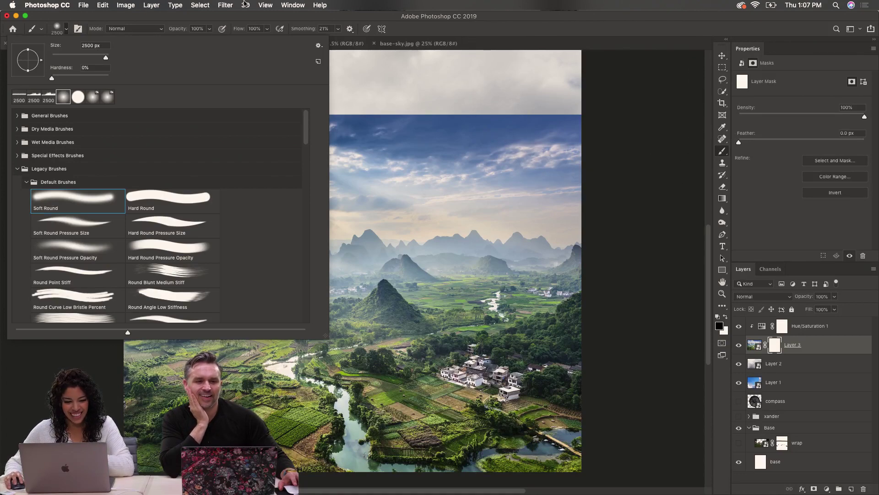
click(186, 19)
Reduce the brush to 1300 px and paint black across the upper sky on Layer 3's mask to blend it into the clouds
key(bracketleft)
key(bracketleft)
key(bracketleft)
key(bracketleft)
key(bracketleft)
key(bracketleft)
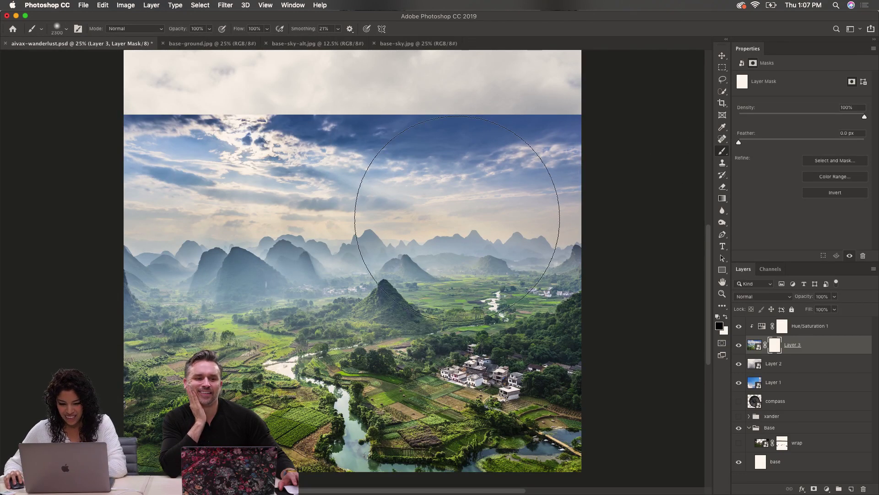
key(bracketleft)
key(bracketleft)
key(bracketleft)
key(bracketleft)
key(bracketleft)
key(bracketleft)
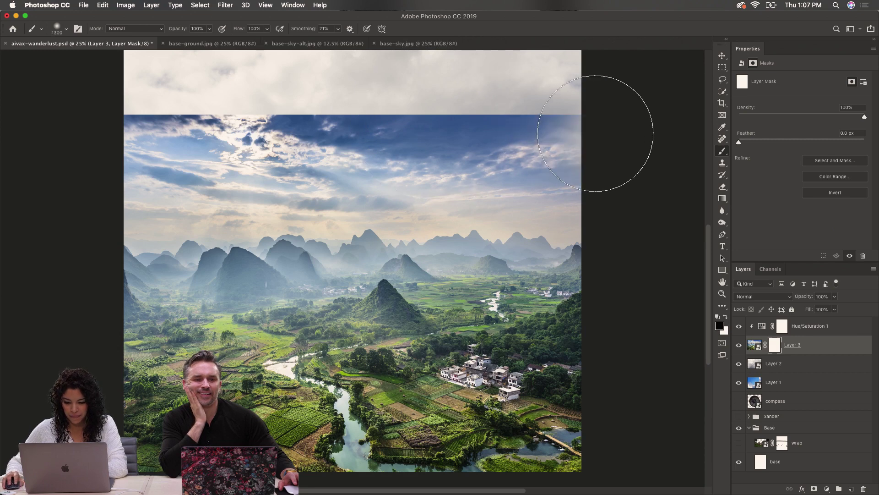
mouse_move(599, 147)
mouse_down()
mouse_move(279, 112)
mouse_move(254, 133)
mouse_move(420, 138)
mouse_up()
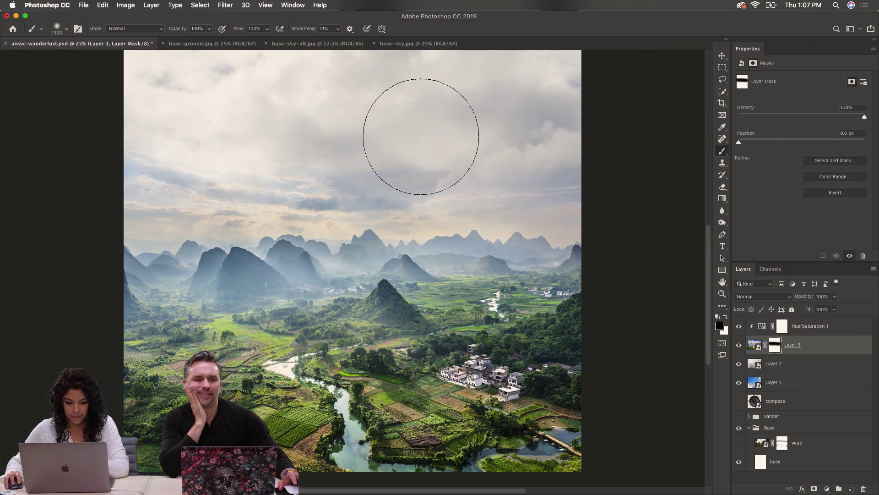
Scale the mountain landscape, Layer 3, down to about 82.28%, keeping it just wider than the canvas
key(ctrl+t)
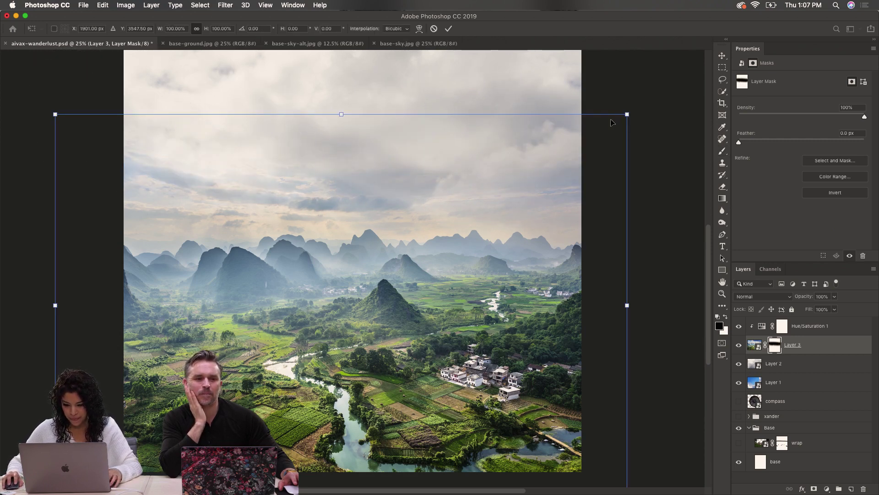
key(Escape)
click(755, 346)
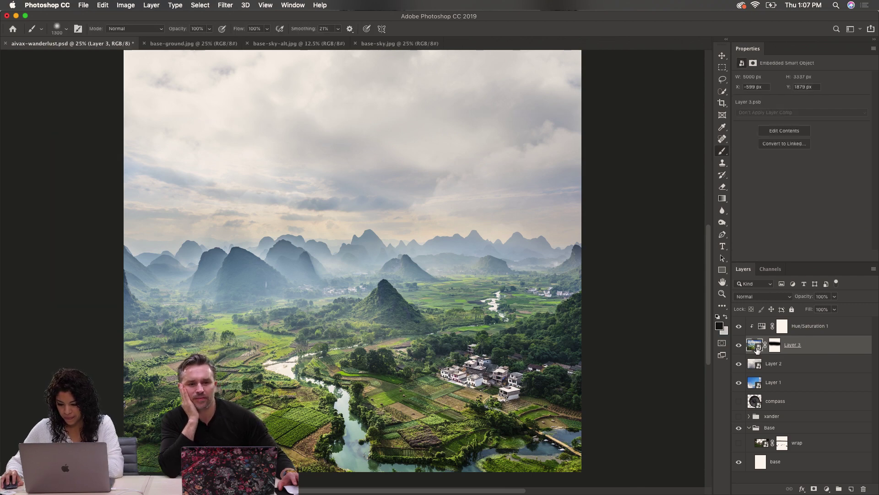
key(ctrl+t)
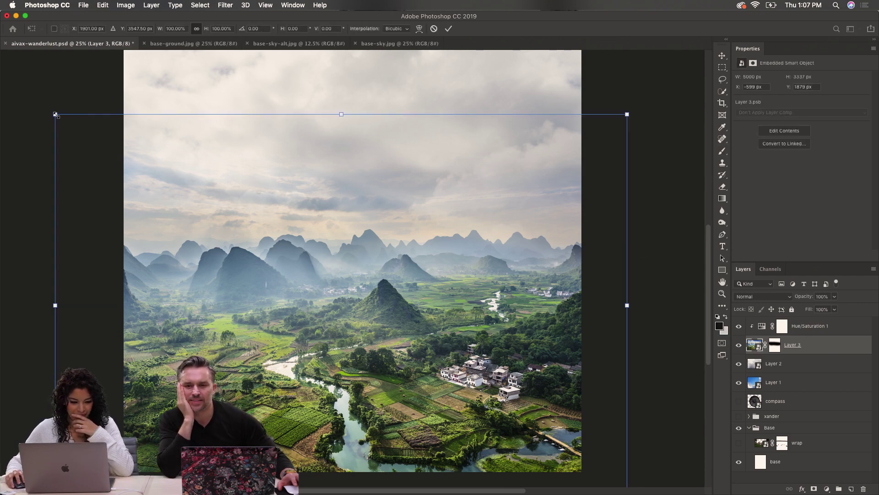
drag(55, 114, 118, 155)
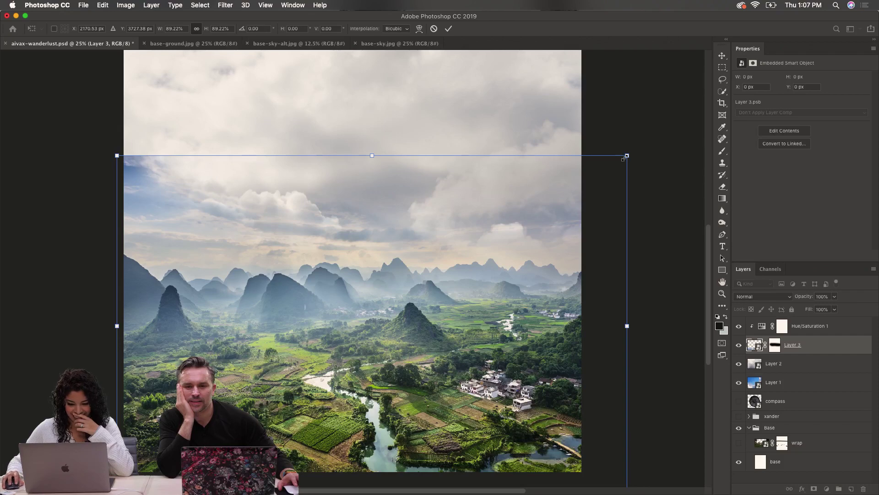
drag(624, 159, 587, 182)
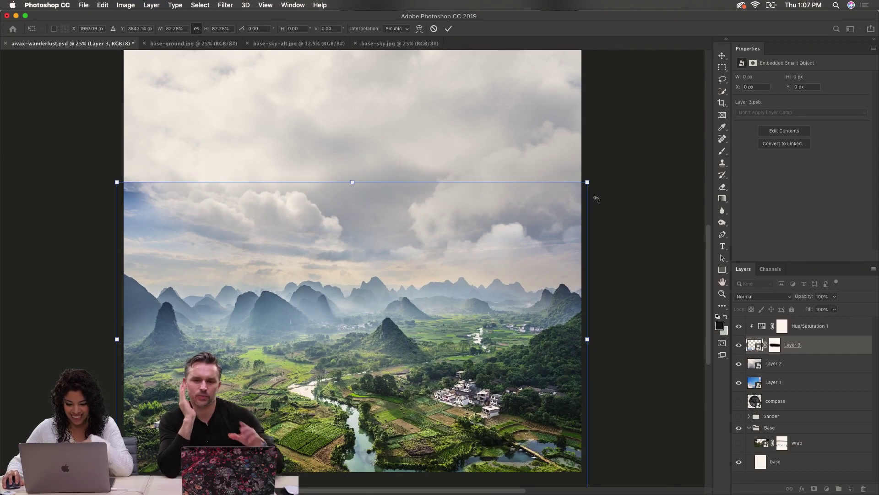
key(Return)
Move the grey cloud layer, Layer 2, to the top of the layer stack, above Hue/Saturation 1
key(b)
key(ctrl+minus)
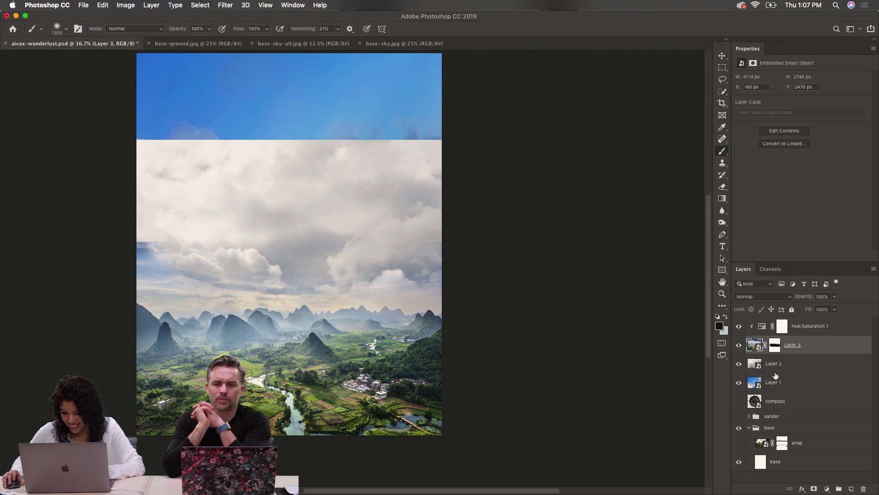
scroll(435, 261, up, 2)
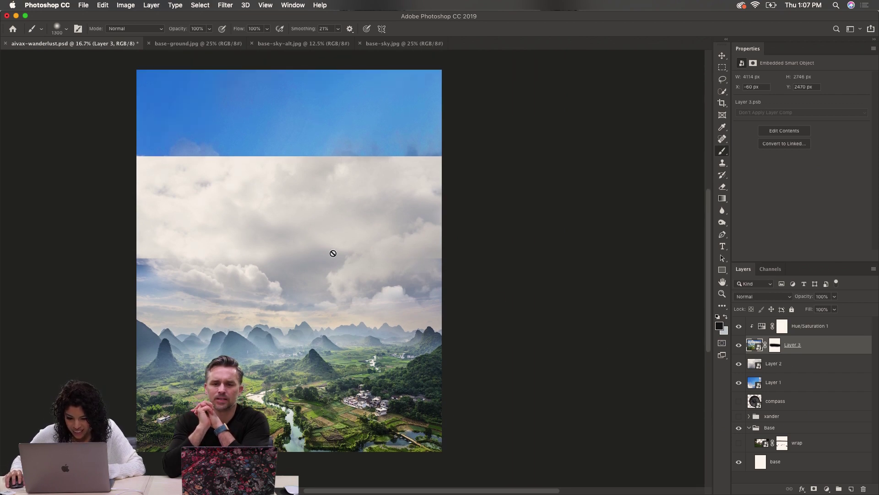
click(785, 367)
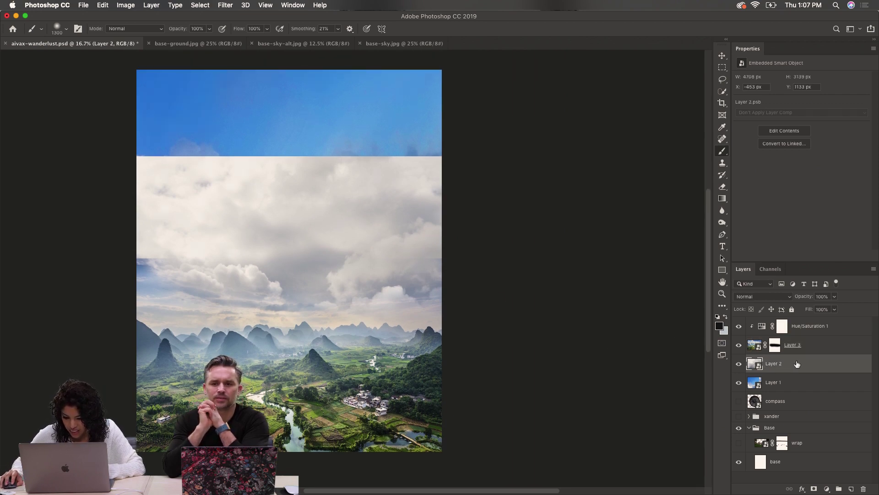
click(739, 364)
click(738, 364)
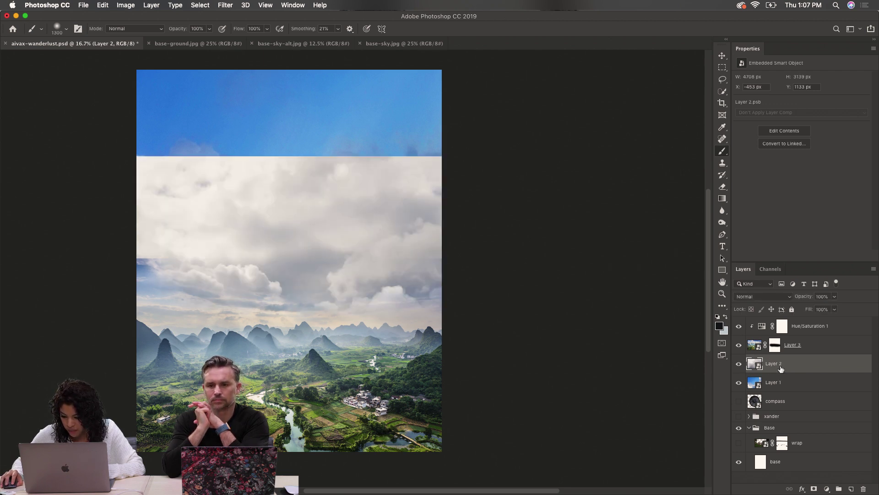
drag(780, 369, 778, 323)
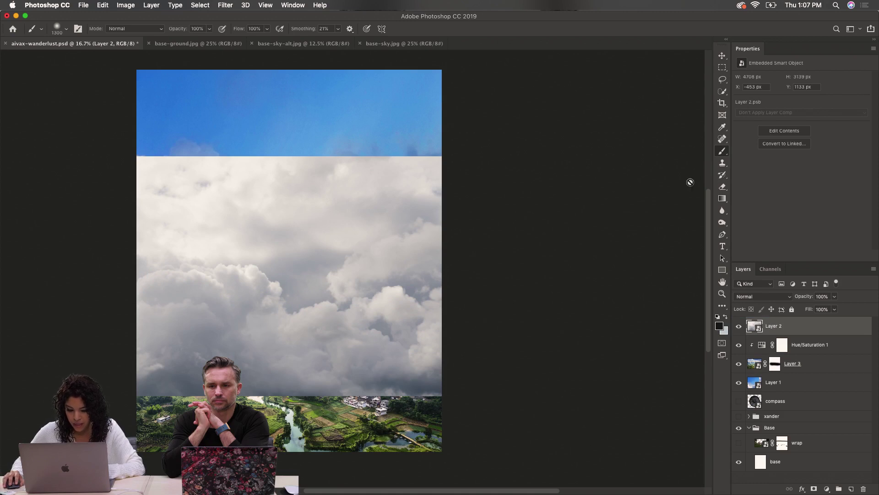
Mask Layer 2 and paint black along its upper and lower edges to reveal the blue sky and the landscape
click(815, 488)
mouse_move(153, 172)
mouse_down()
mouse_move(157, 165)
mouse_move(271, 160)
mouse_up()
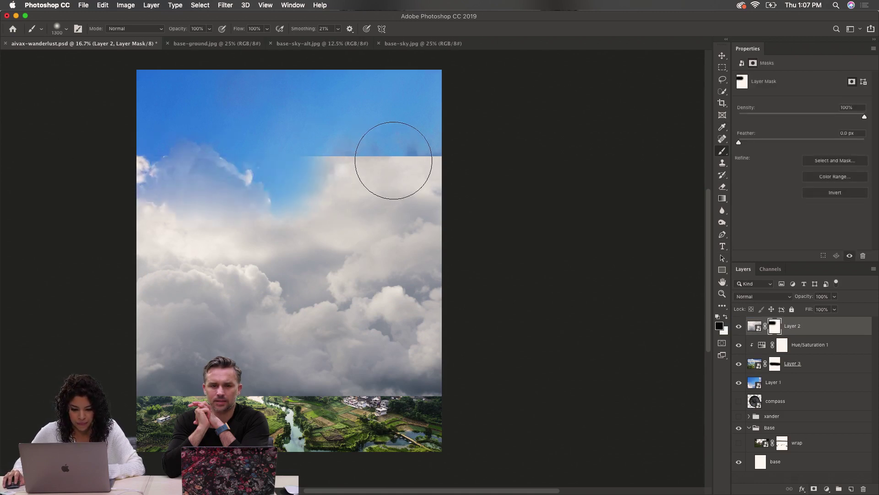
drag(393, 161, 384, 171)
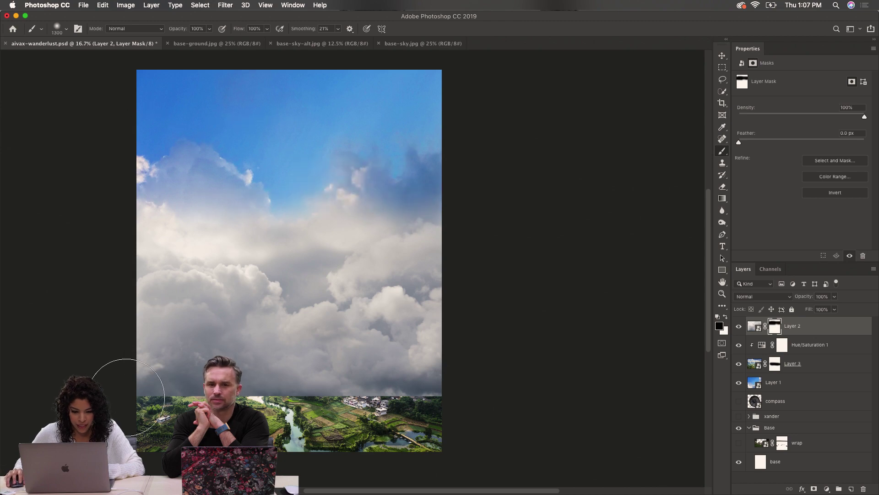
mouse_move(126, 397)
mouse_down()
mouse_move(442, 407)
mouse_move(98, 387)
mouse_move(341, 404)
mouse_move(314, 395)
mouse_up()
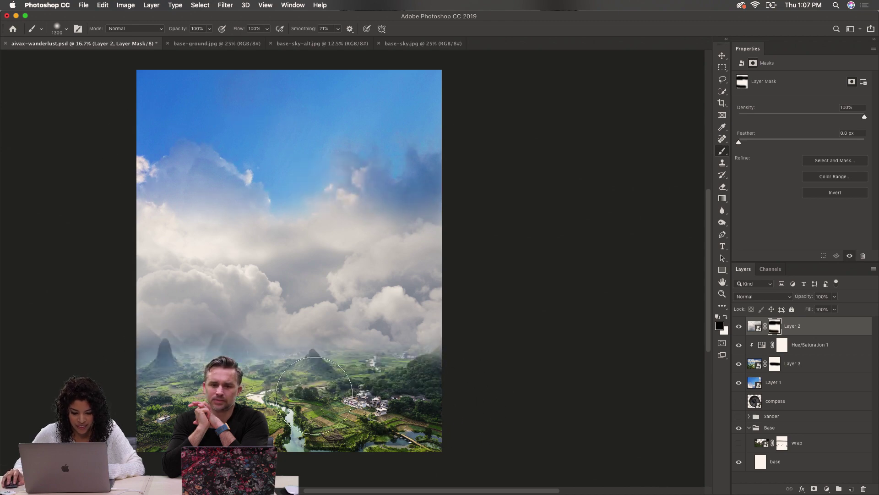
Paint more of Layer 2's lower clouds black on the mask to uncover the mountain ridges, and reduce the brush to 900 px
scroll(118, 366, up, 1)
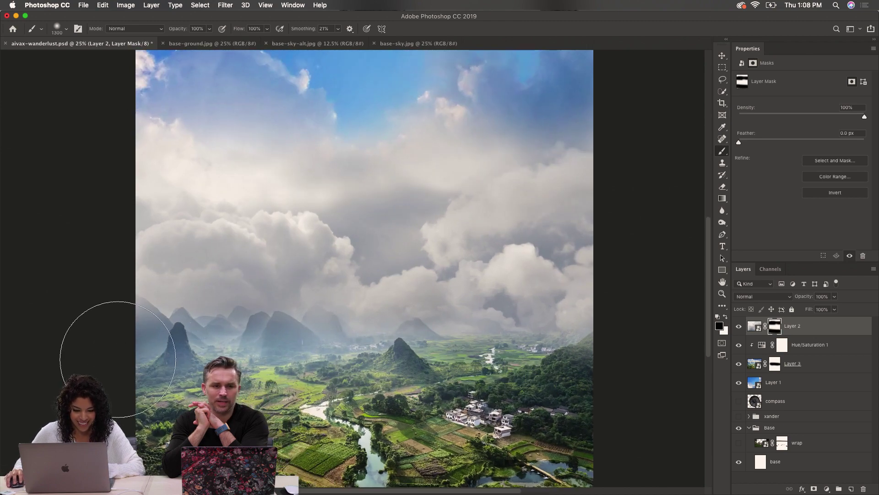
mouse_move(118, 359)
mouse_down()
mouse_move(137, 339)
mouse_move(321, 339)
mouse_move(589, 363)
mouse_move(356, 368)
mouse_up()
key(bracketleft)
key(bracketleft)
key(bracketleft)
key(bracketleft)
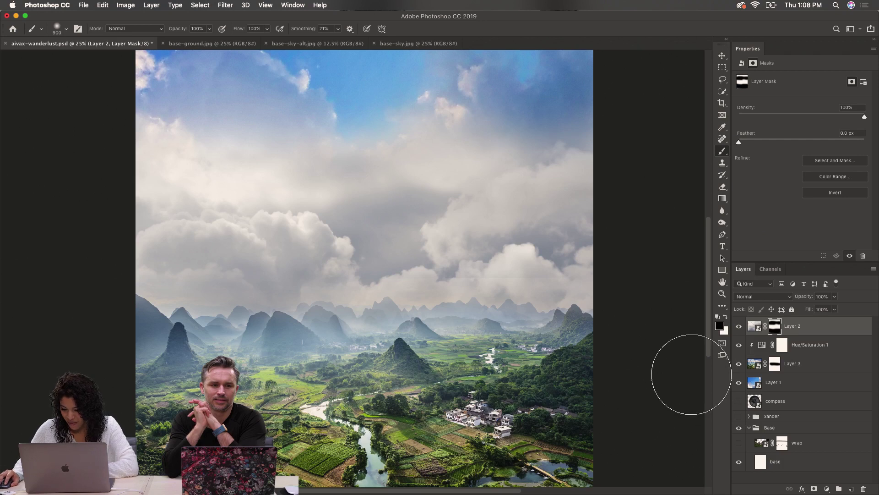
Switch the mask painting colour to white and reduce the brush to 500 px
click(726, 318)
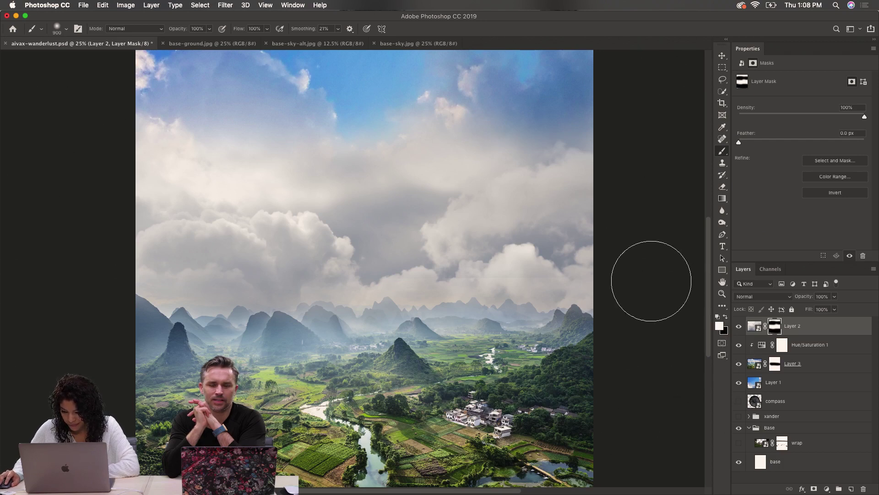
key(bracketleft)
key(bracketleft)
key(bracketleft)
key(bracketleft)
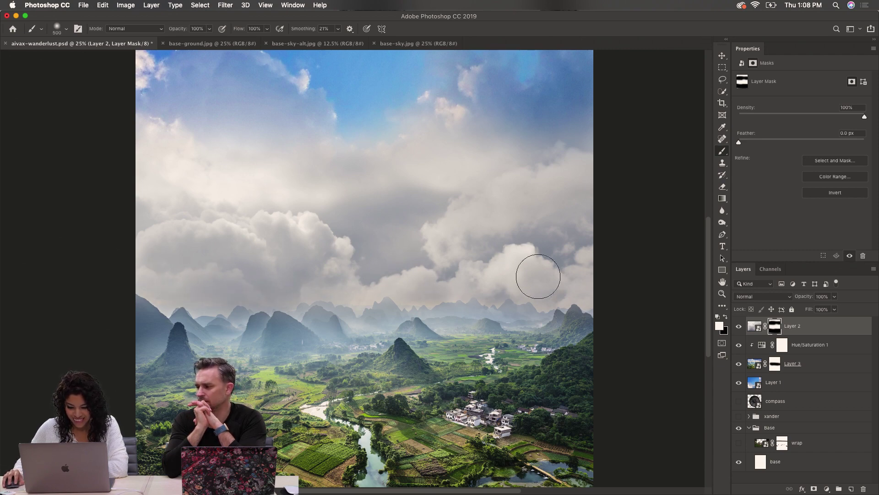
alt+click(358, 278)
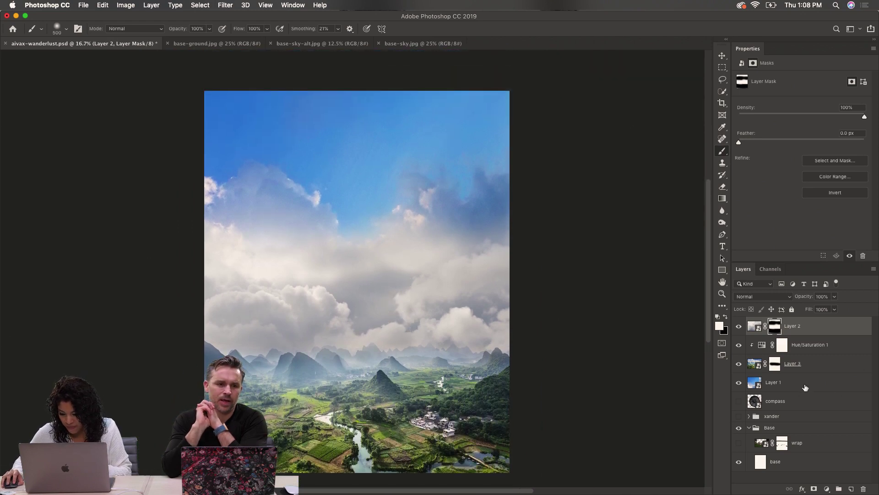
Move the blue sky layer, Layer 1, straight up to about Y -1088 px
click(795, 384)
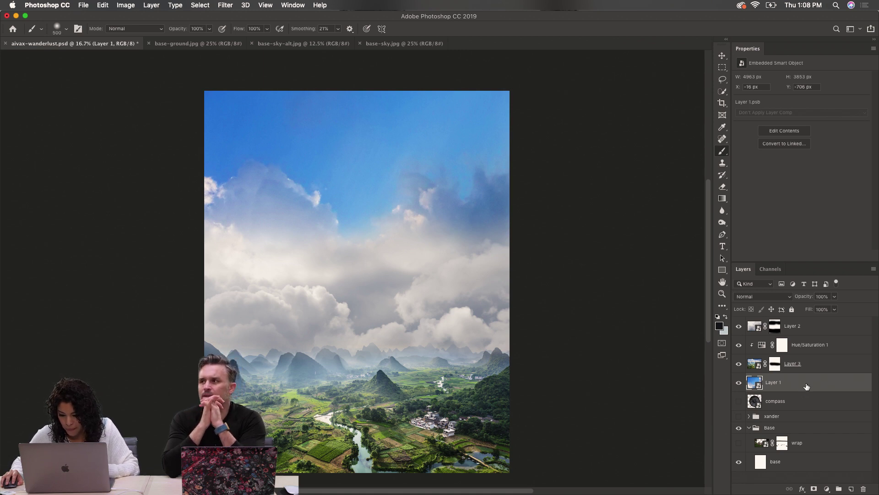
click(738, 383)
click(738, 384)
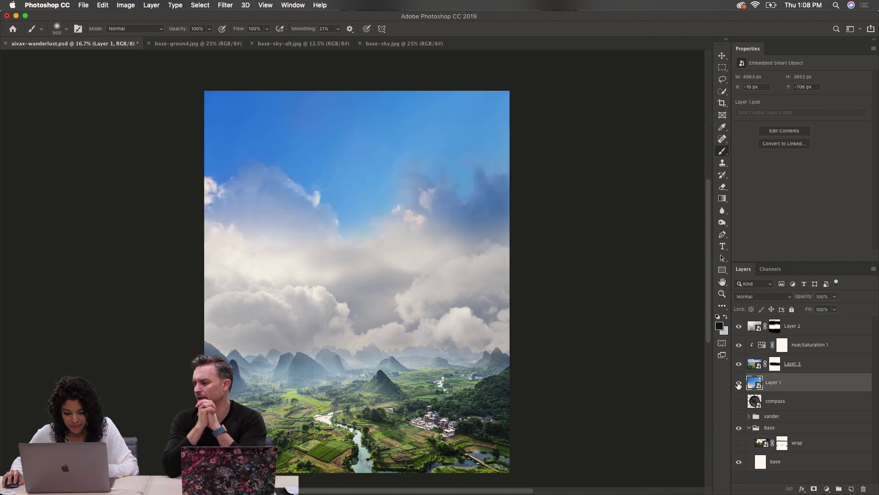
key(v)
mouse_move(328, 267)
mouse_down()
mouse_move(359, 254)
mouse_move(362, 234)
mouse_up()
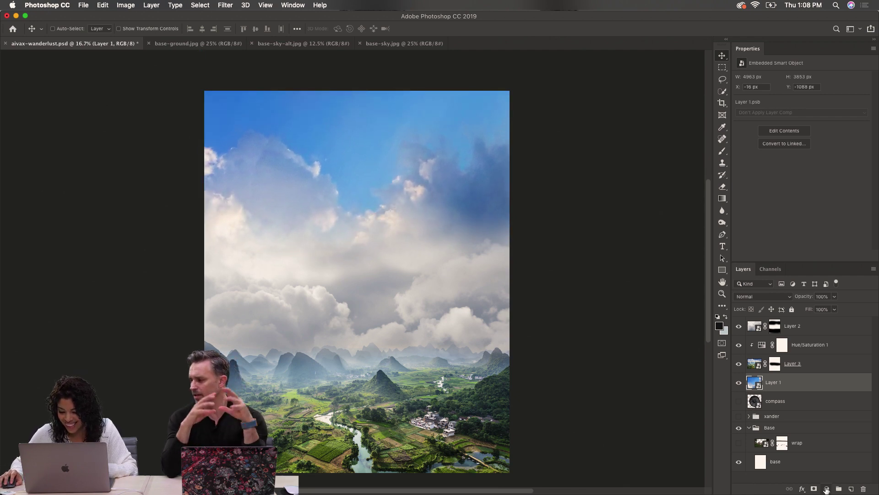
Add a Hue/Saturation adjustment clipped to the blue sky Layer 1 with saturation -57
click(827, 489)
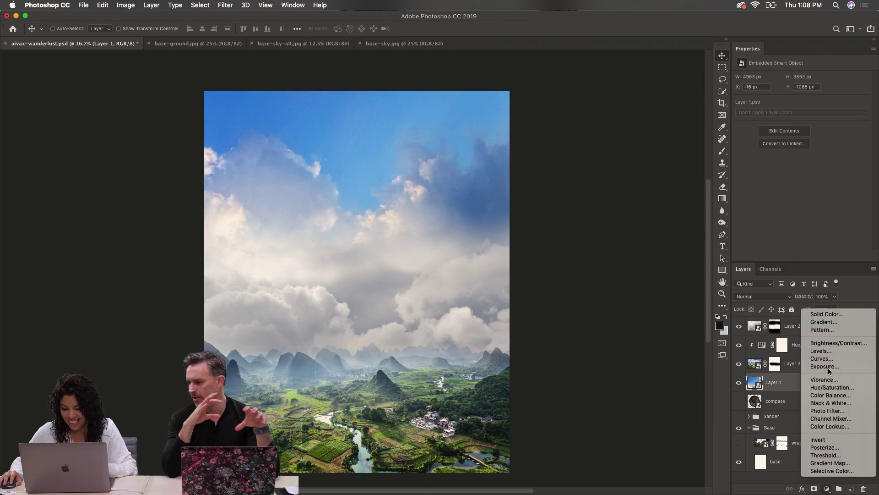
click(841, 389)
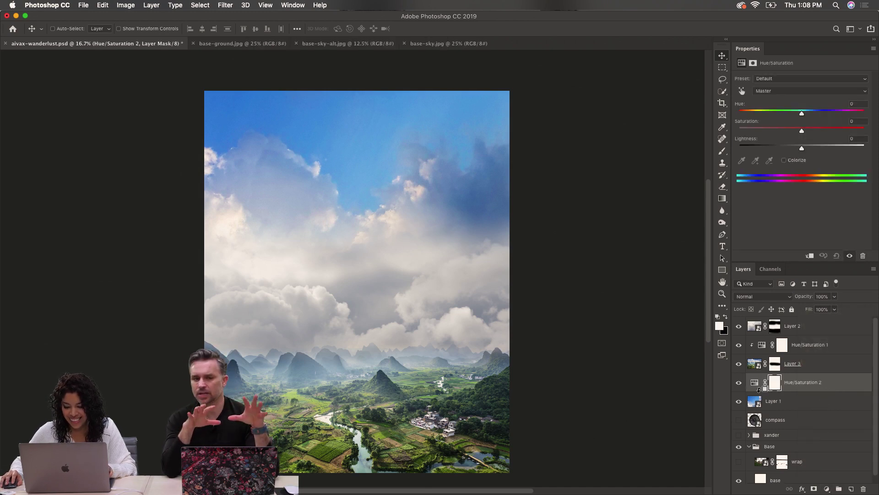
key(super+alt+g)
drag(802, 132, 769, 137)
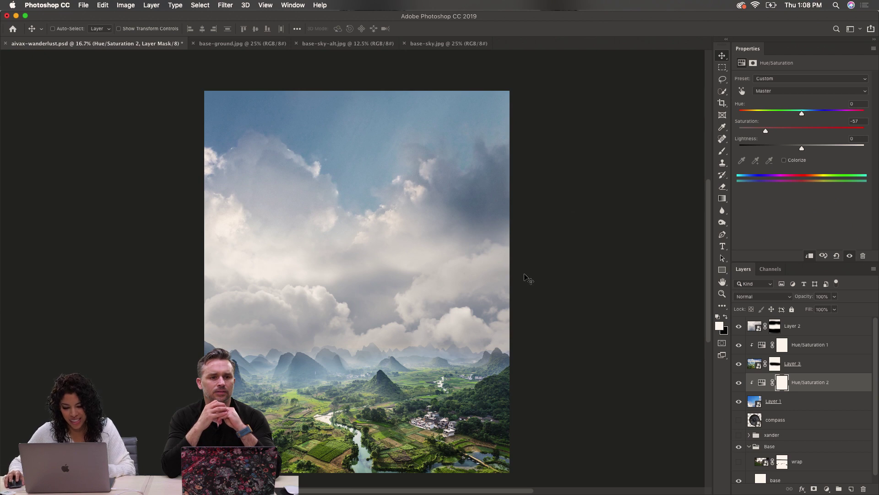
scroll(621, 346, down, 2)
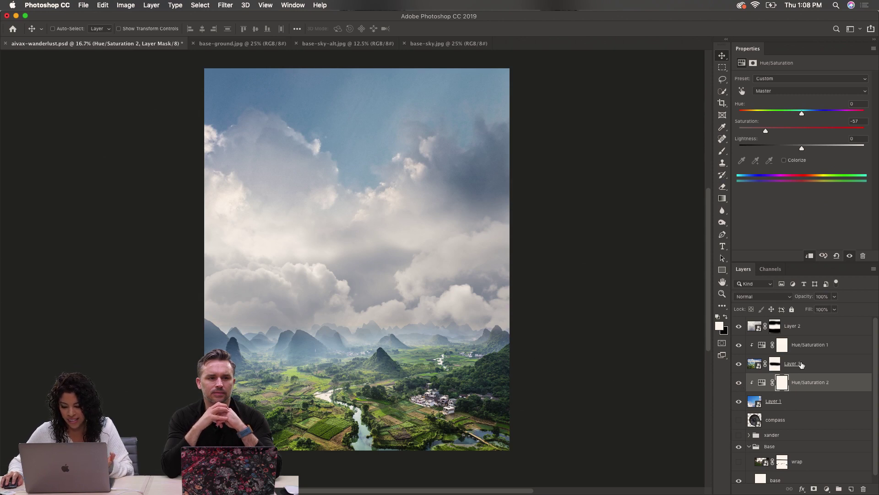
Add a Color Balance adjustment clipped to Layer 2 with midtones Cyan/Red -17 and Yellow/Blue +23
click(828, 329)
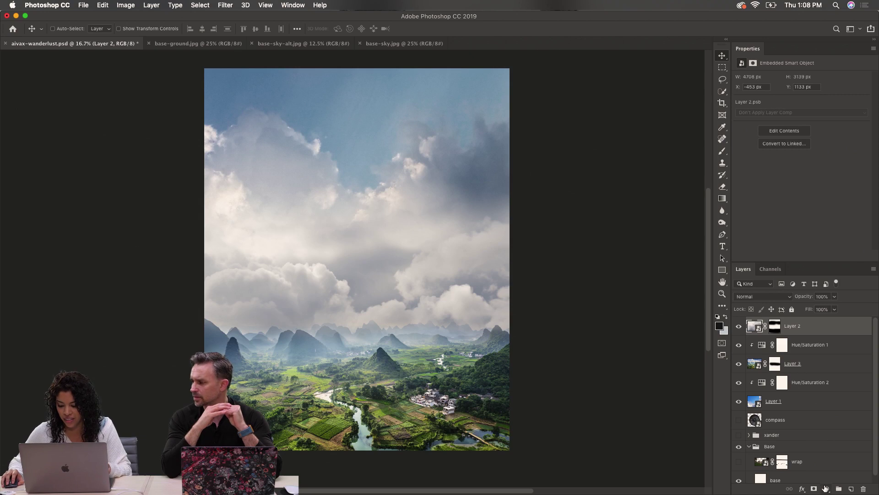
click(826, 489)
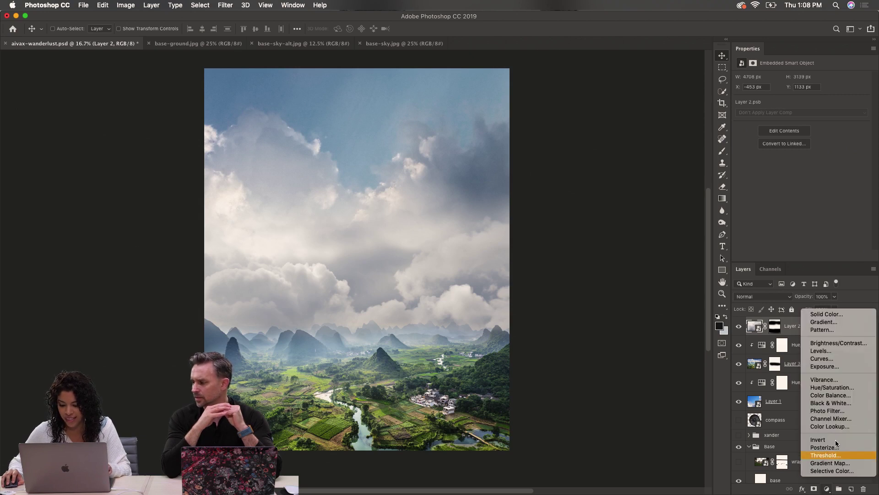
click(835, 399)
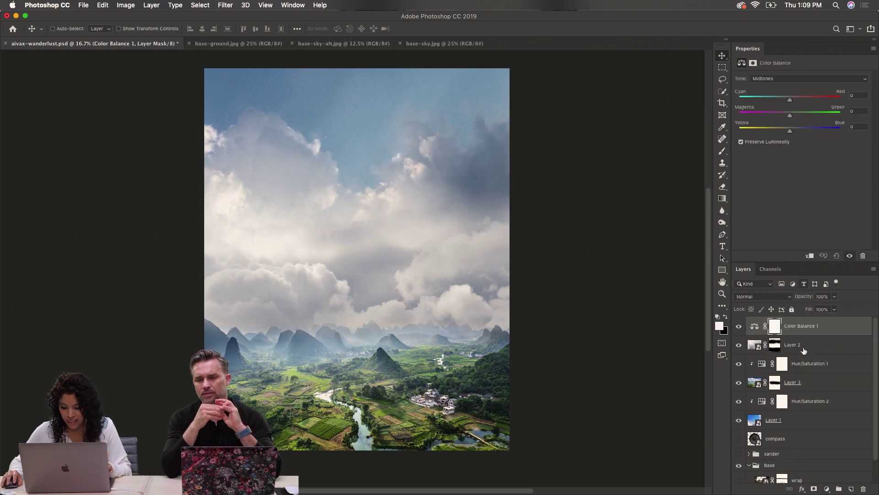
alt+click(760, 335)
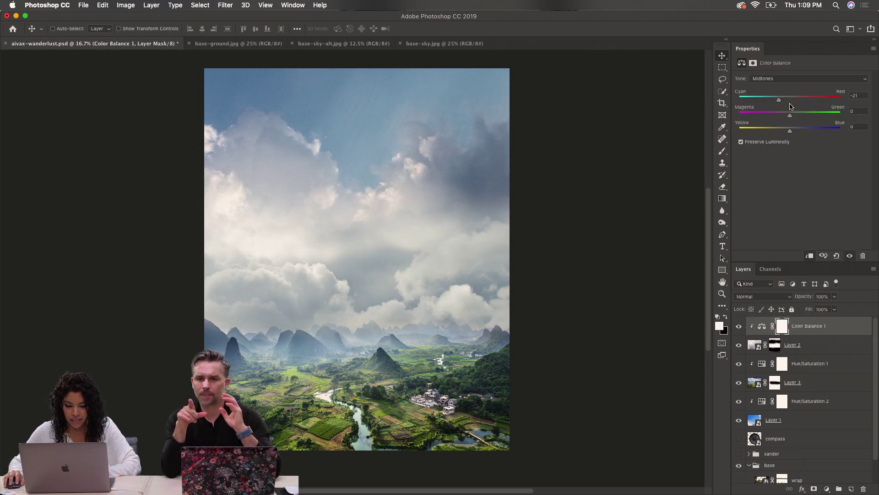
drag(790, 132, 809, 133)
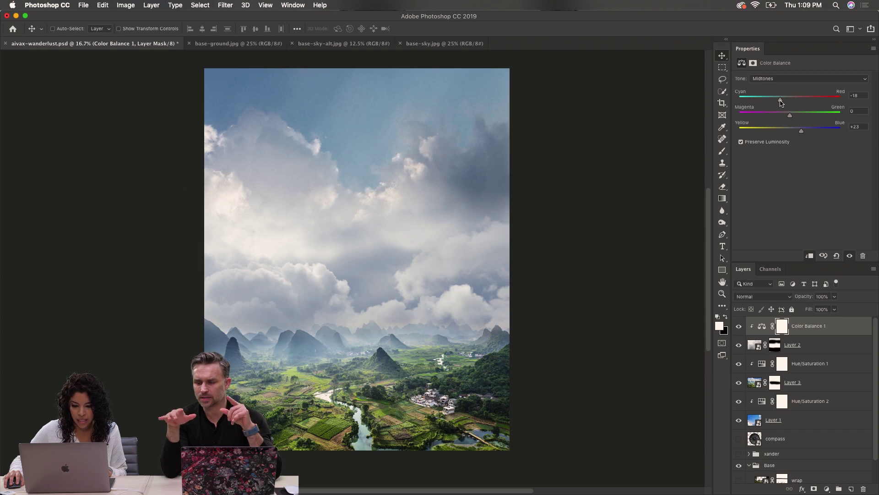
drag(781, 102, 782, 102)
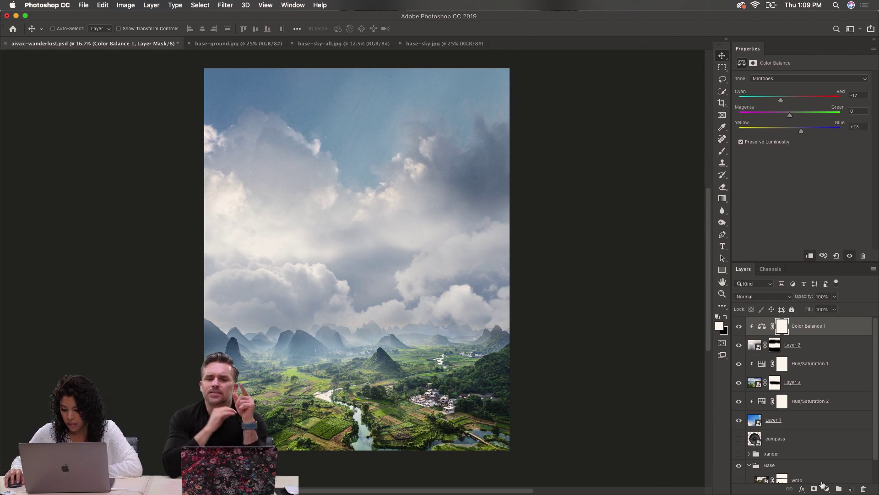
click(738, 346)
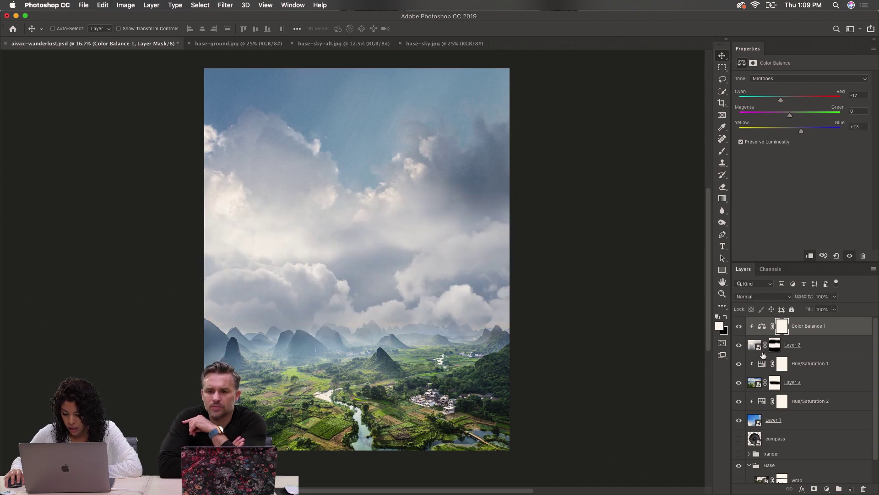
Rename Layer 2 as "cloud middle" and compare the image with the Color Balance adjustment and the cloud layer toggled off and on
double_click(786, 346)
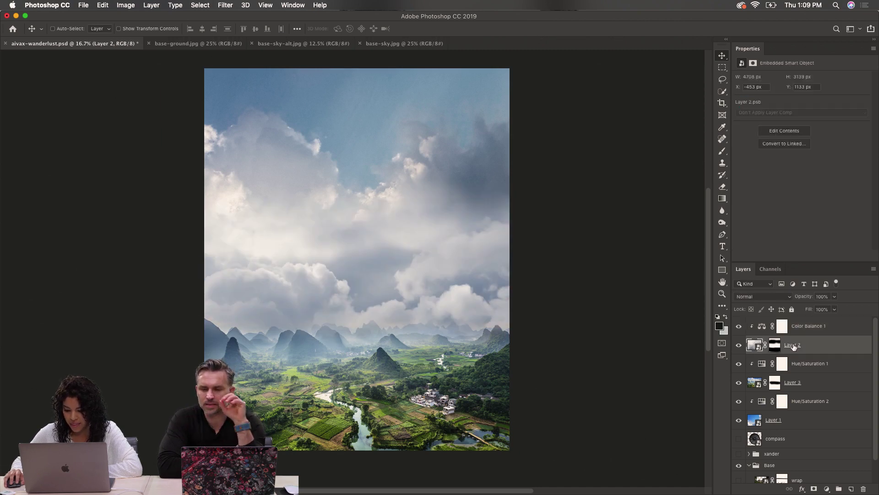
text(cloud)
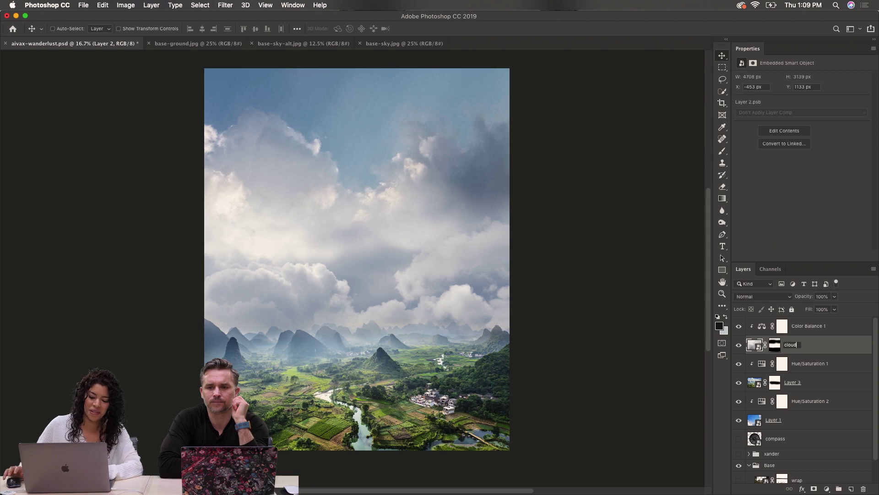
text(middl)
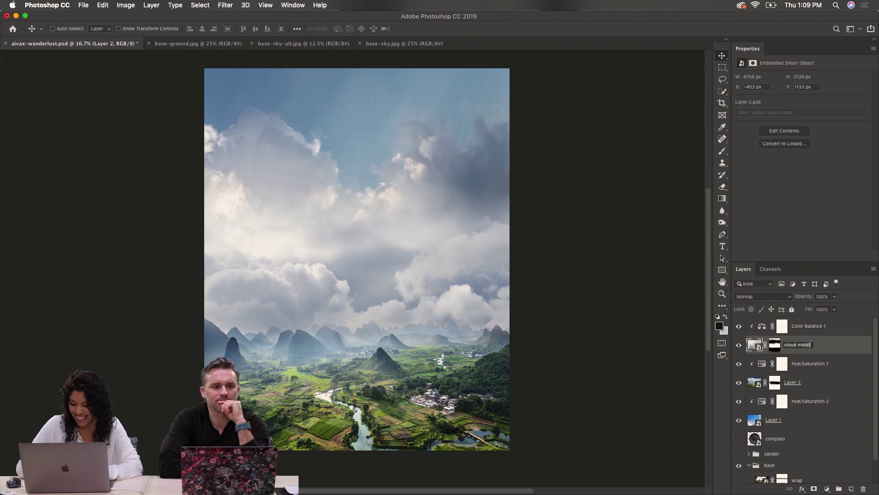
text(e)
key(Return)
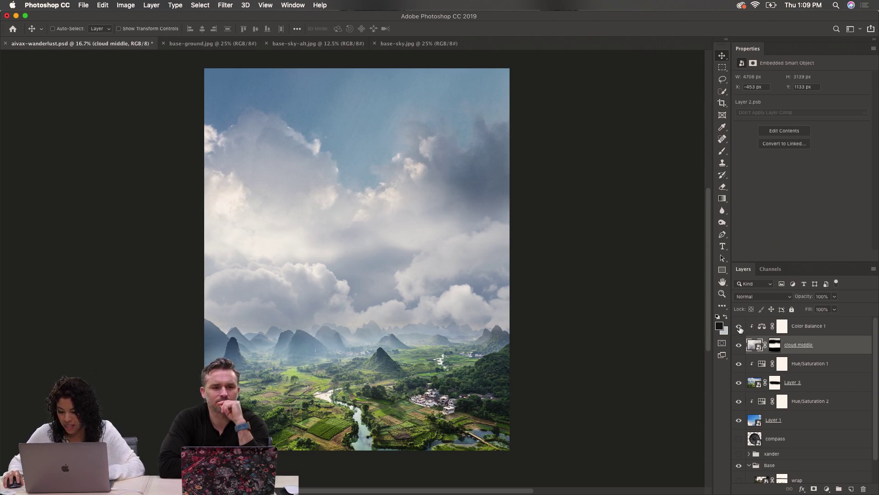
click(740, 327)
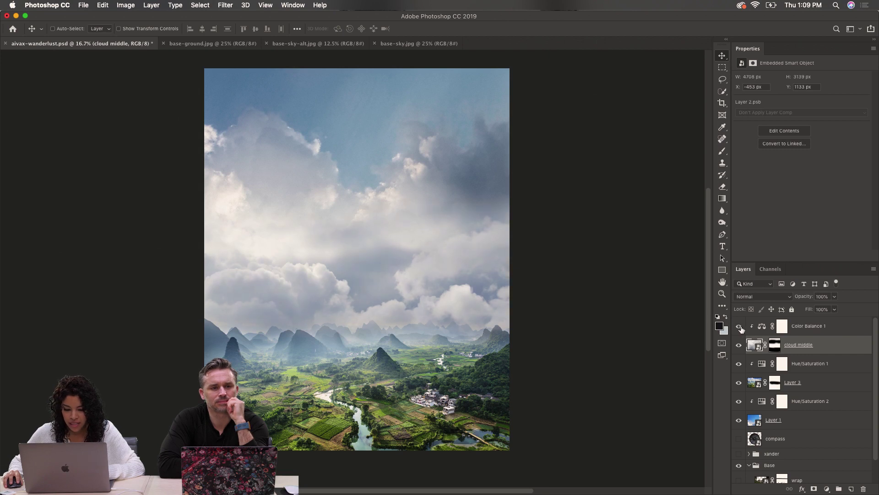
click(739, 347)
click(739, 346)
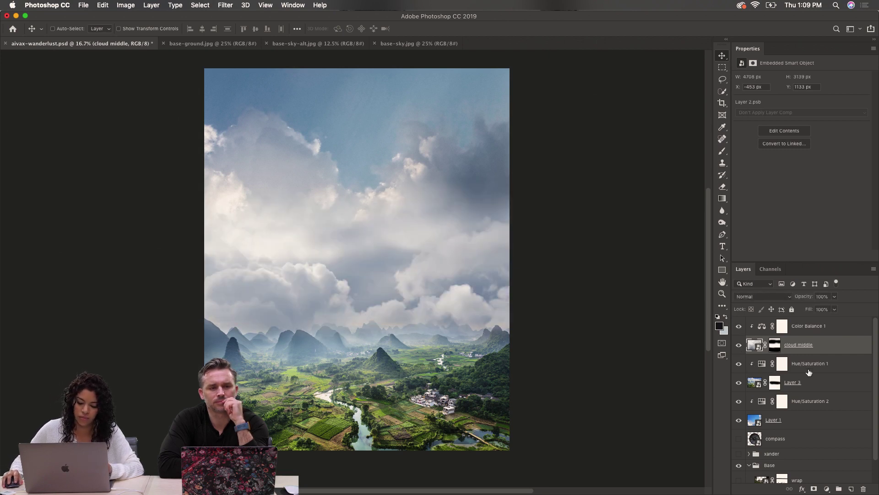
Set the saturation of Hue/Saturation 1 above the landscape to -29 and of Hue/Saturation 2 above the blue sky to -61
click(810, 367)
click(739, 364)
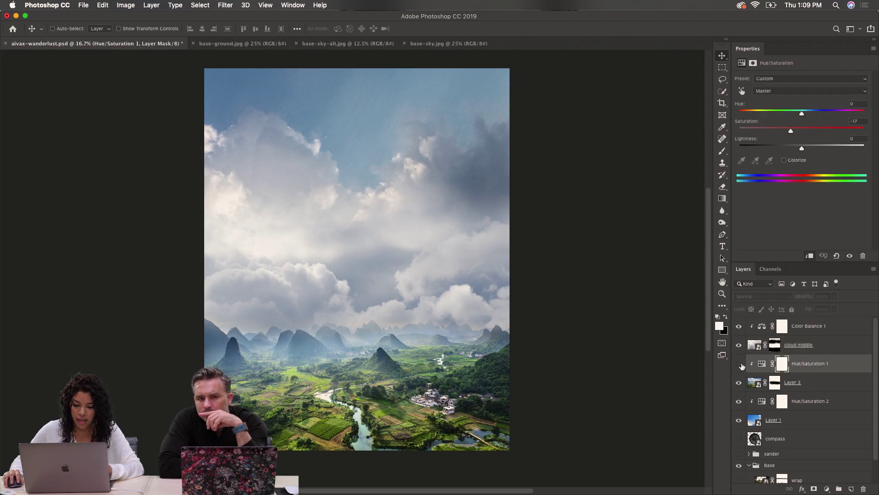
click(740, 364)
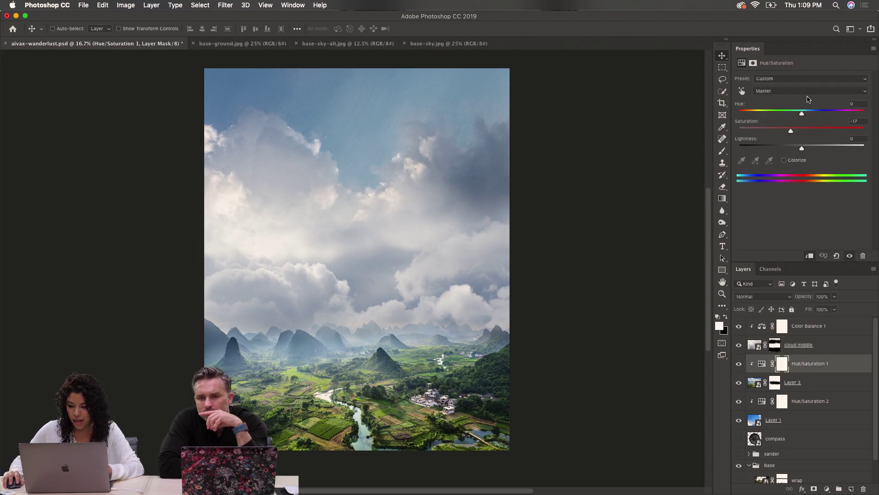
drag(792, 133, 786, 133)
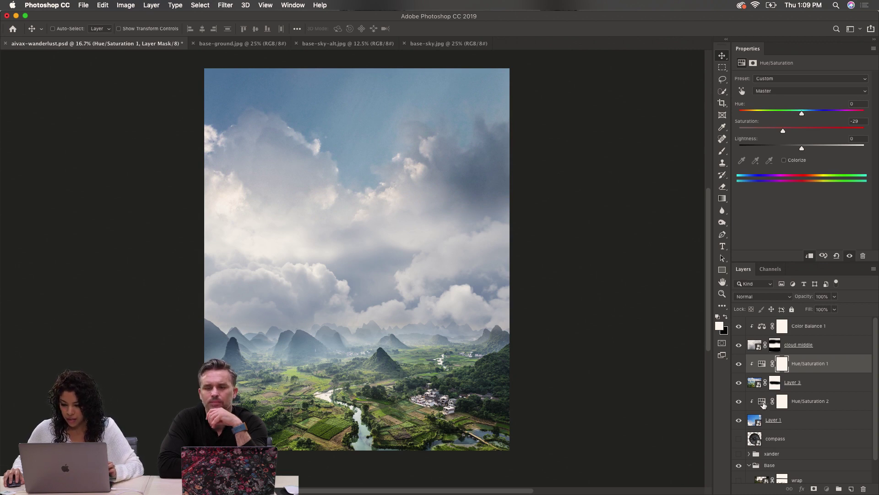
click(768, 403)
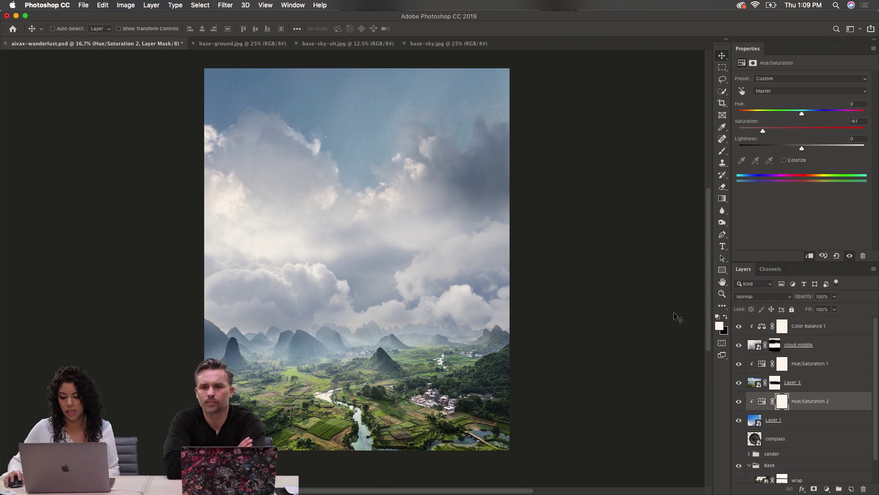
Add a Brightness/Contrast adjustment clipped to the cloud middle layer with brightness 10, and compare the image with and without it
scroll(801, 438, down, 2)
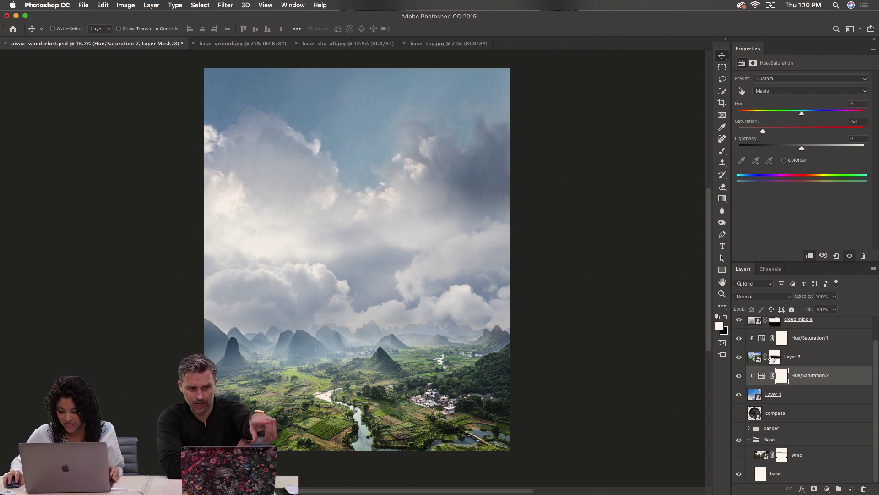
scroll(815, 332, up, 2)
click(818, 345)
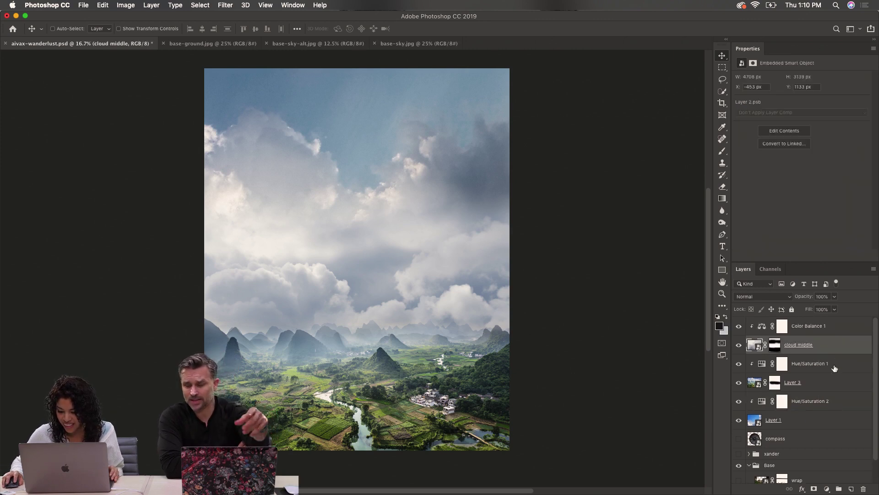
click(827, 489)
click(835, 345)
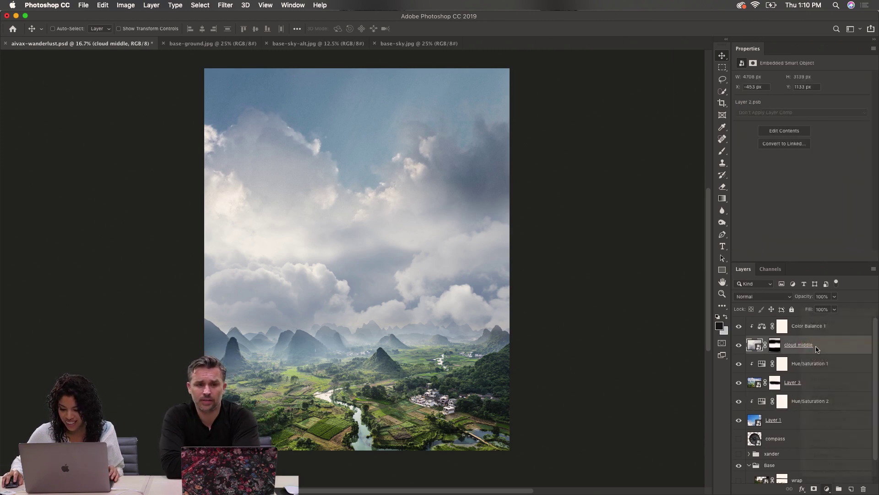
mouse_move(802, 104)
mouse_down()
mouse_move(792, 105)
mouse_move(808, 108)
mouse_up()
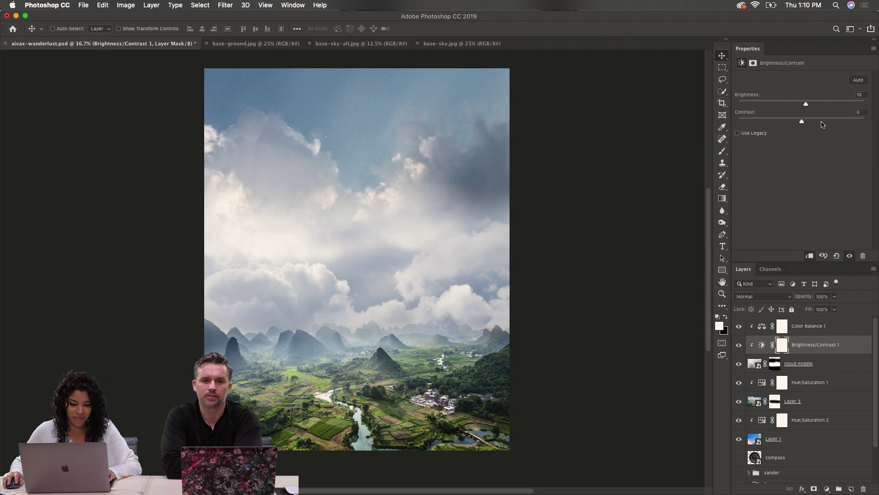
click(739, 345)
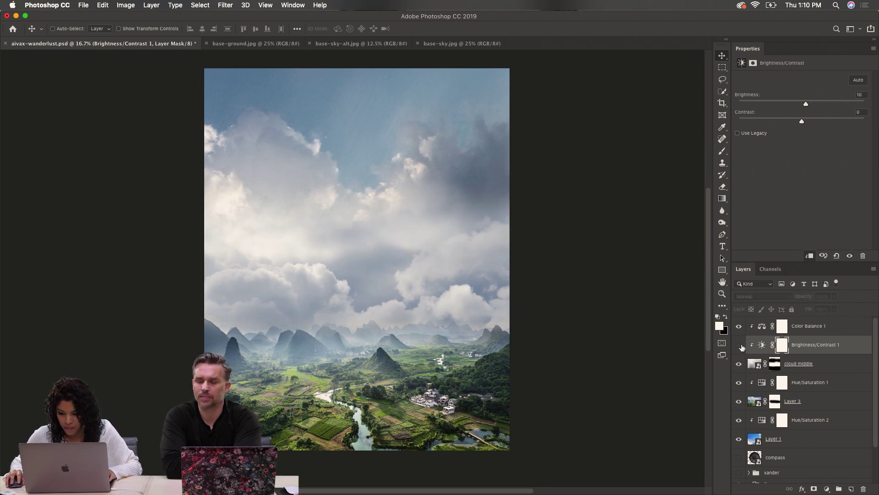
click(741, 346)
click(741, 346)
click(741, 345)
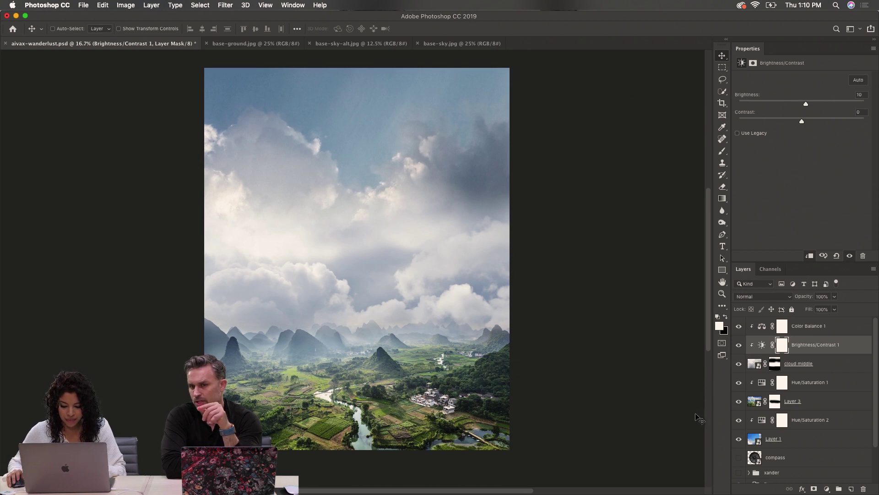
Rename the blue sky layer, Layer 1, as "top sky"
scroll(695, 416, down, 1)
double_click(774, 439)
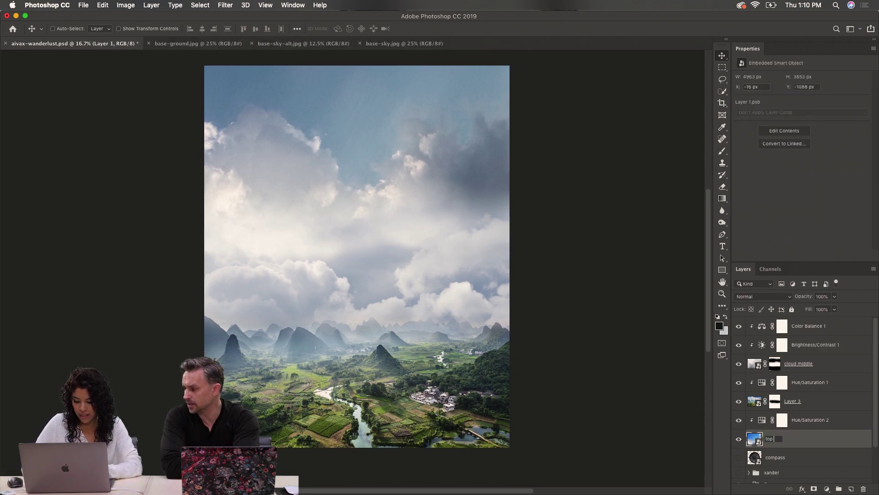
text(top sky)
key(Return)
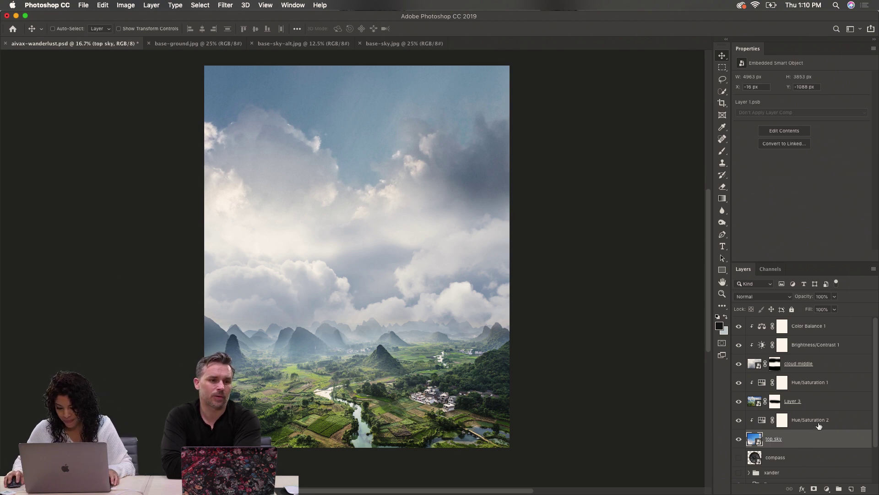
Group the top sky layer with its Hue/Saturation 2 adjustment and name the group "top sky"
click(822, 426)
drag(827, 429, 840, 488)
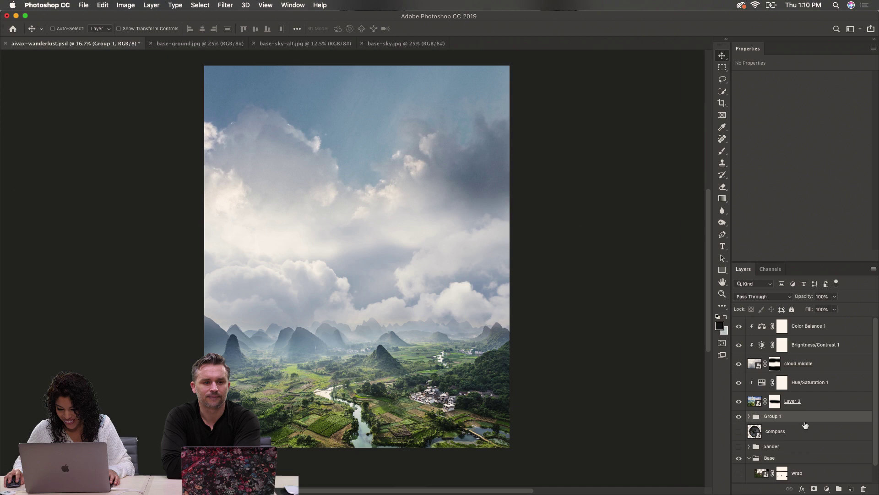
double_click(773, 415)
text(top sky)
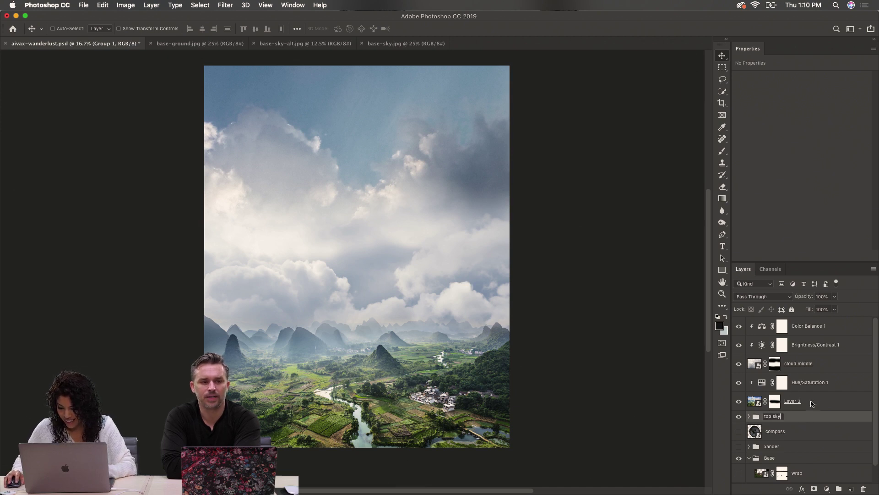
key(Return)
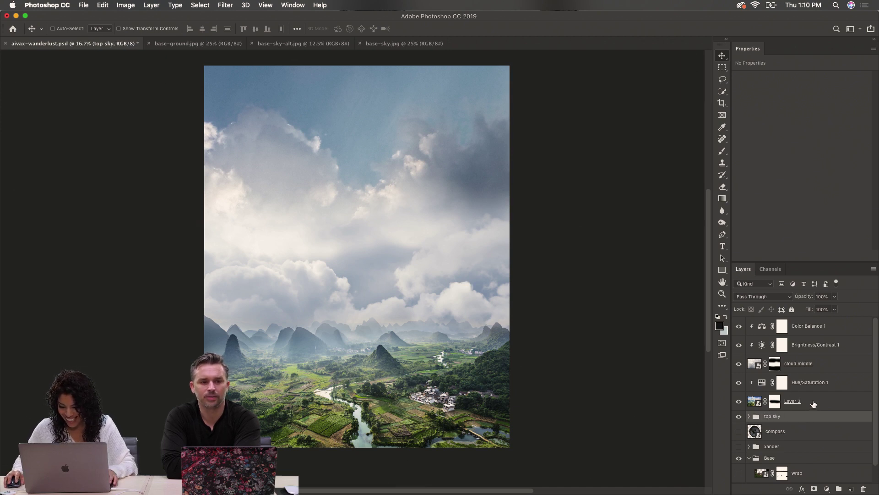
Group the landscape layer, Layer 3, with its Hue/Saturation 1 adjustment and name the group "groud"
double_click(813, 402)
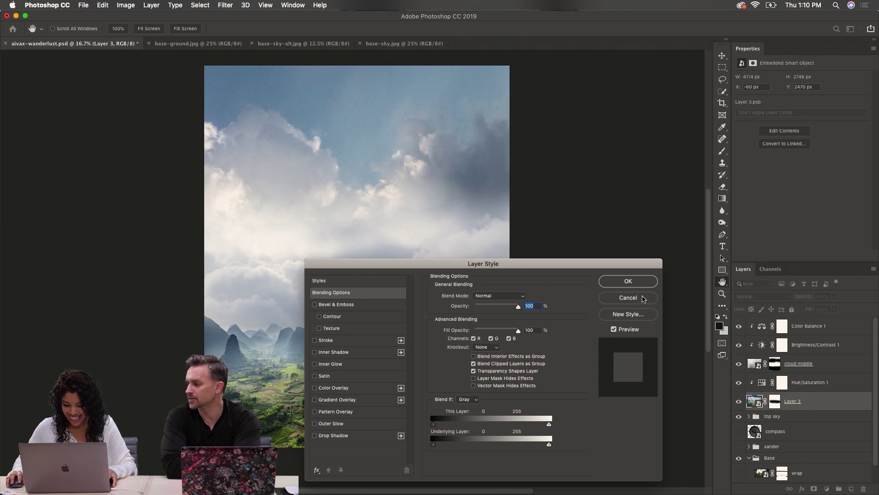
click(643, 299)
shift+click(829, 387)
drag(838, 406, 833, 425)
key(super+g)
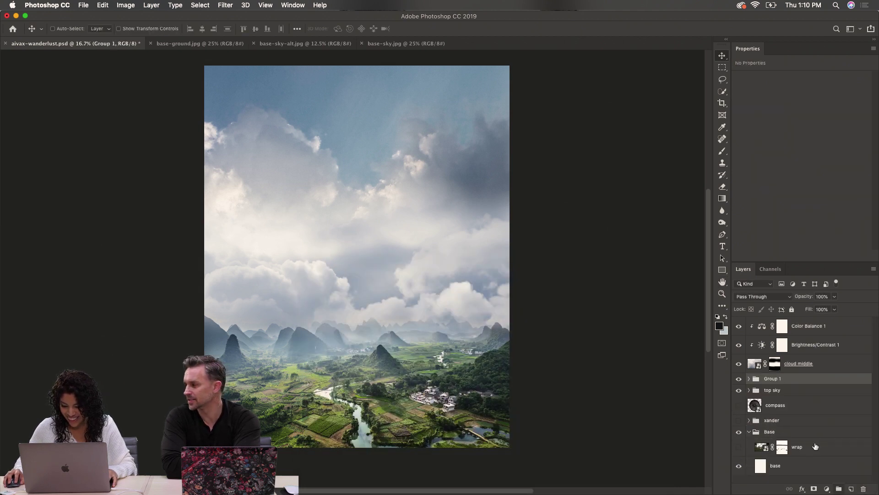
double_click(772, 380)
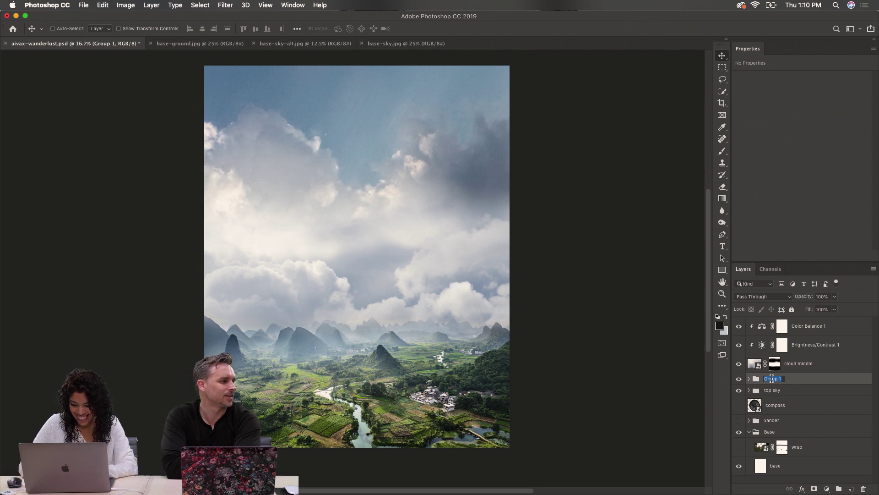
text(groud)
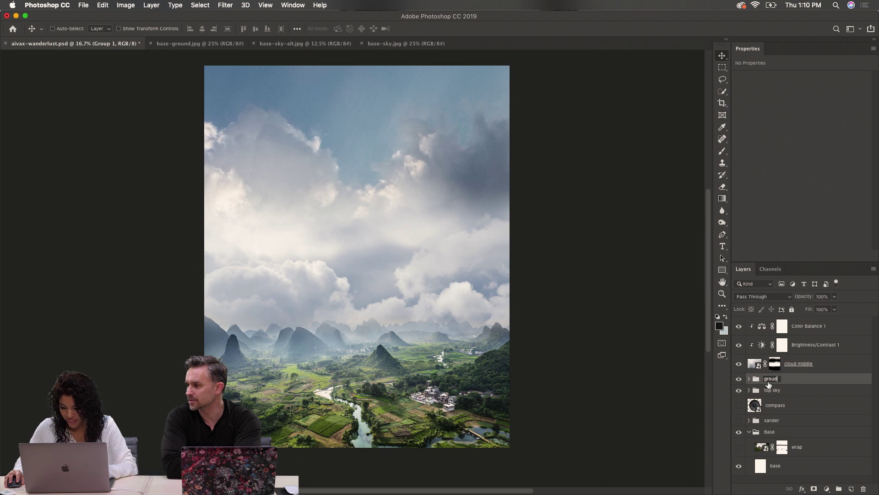
key(Return)
Group the cloud middle layer with its Brightness/Contrast and Color Balance adjustments and name the group "top sky"
click(833, 366)
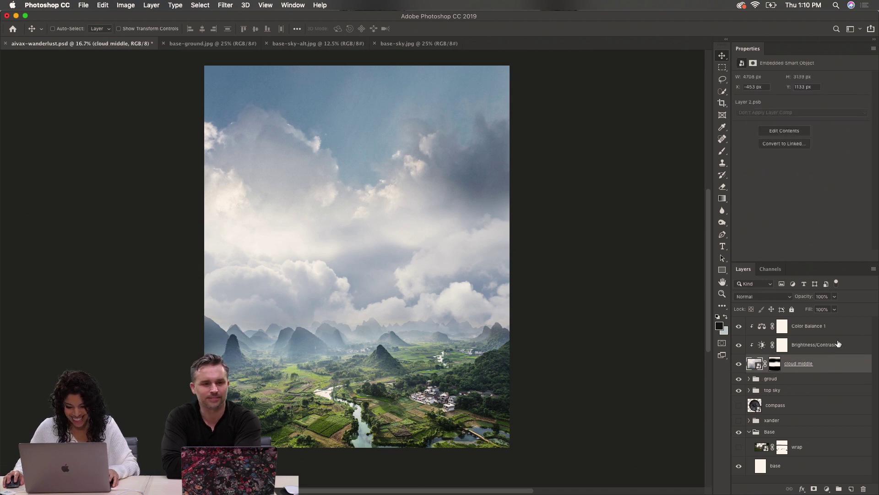
shift+click(833, 326)
key(ctrl+g)
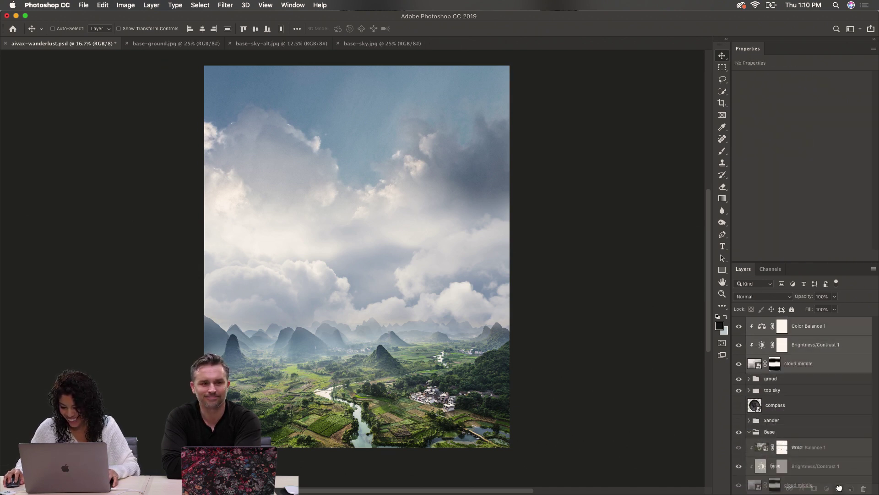
double_click(774, 322)
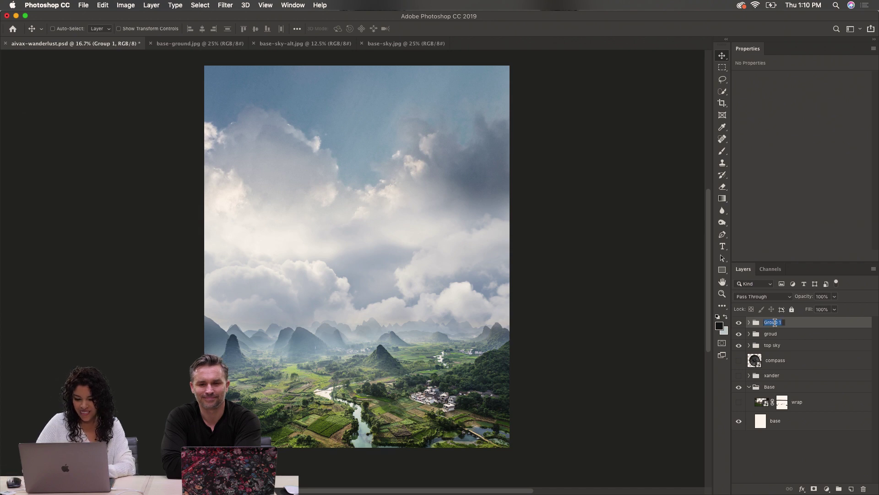
text(top)
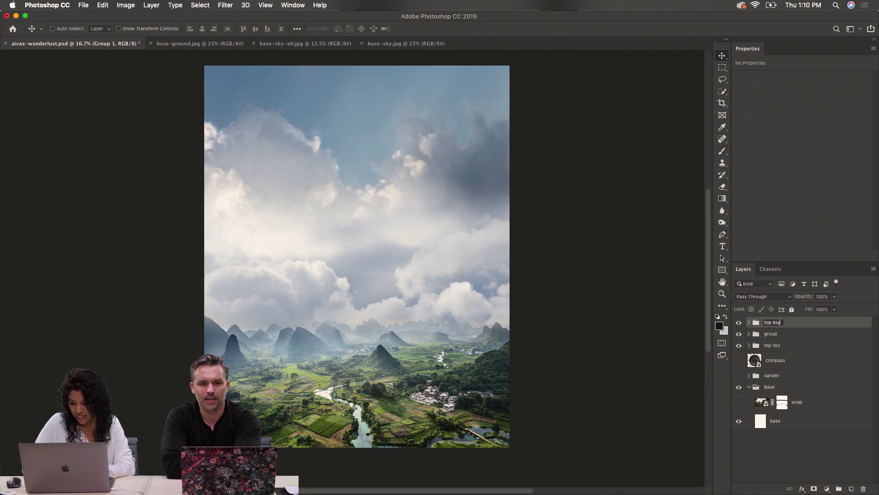
text( ksy)
key(BackSpace)
key(BackSpace)
key(BackSpace)
text(s)
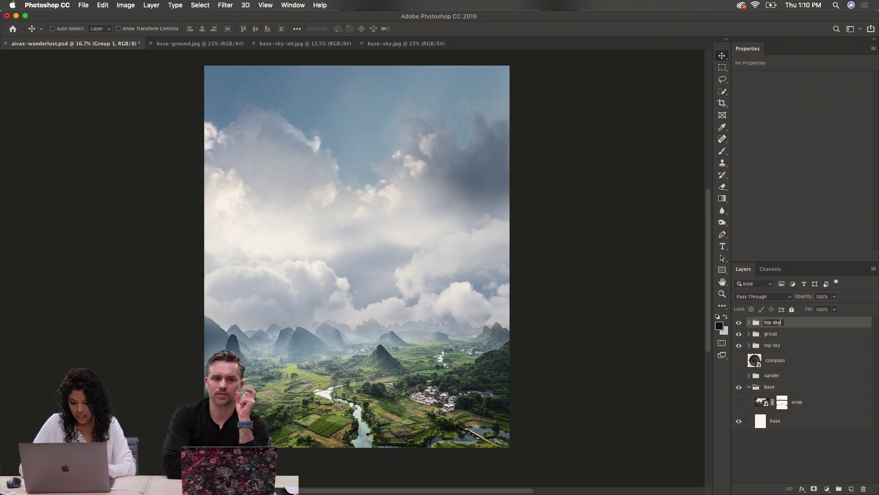
text(ky)
key(Return)
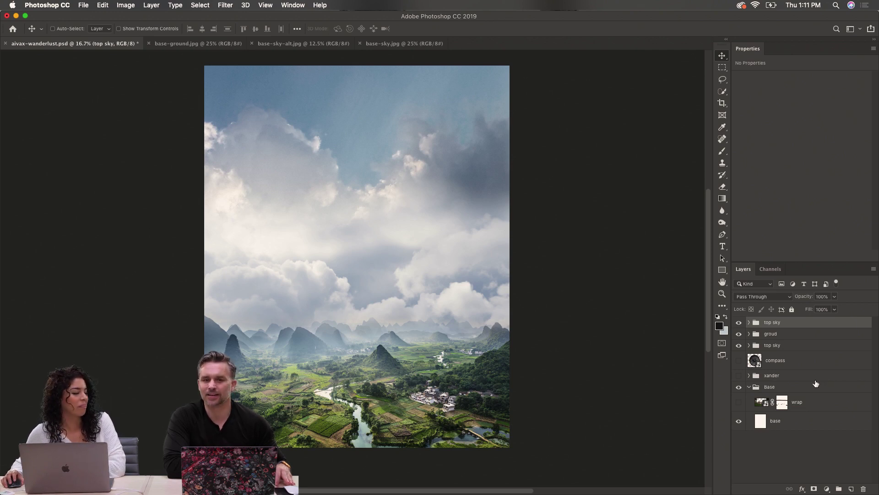
Show the wrap layer in the Base group and open base-rock.ARW from the project's RAW folder
click(739, 403)
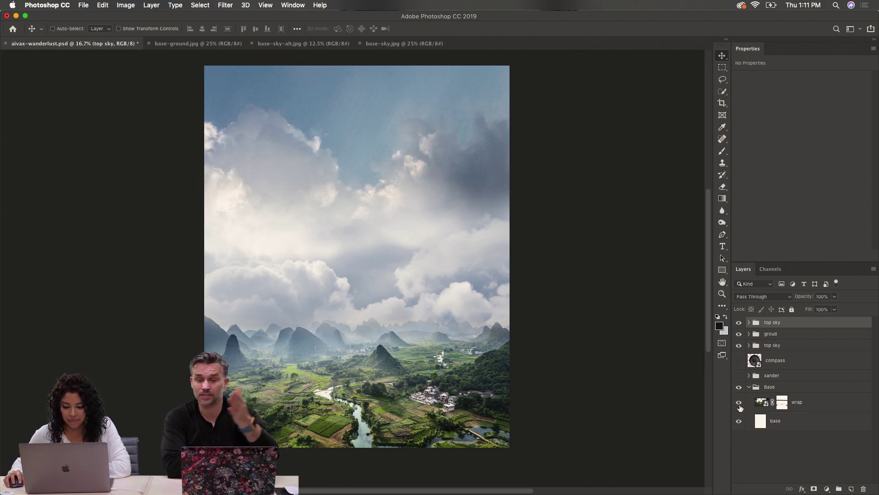
click(84, 6)
click(137, 24)
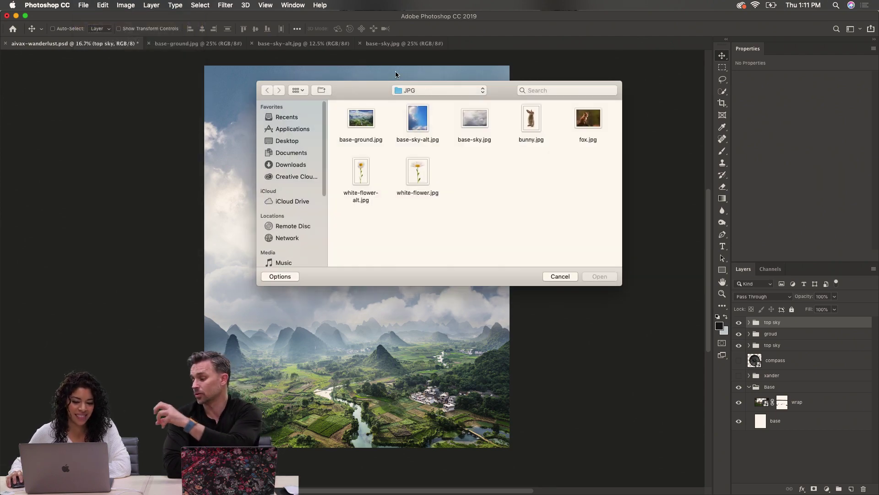
click(425, 90)
click(417, 99)
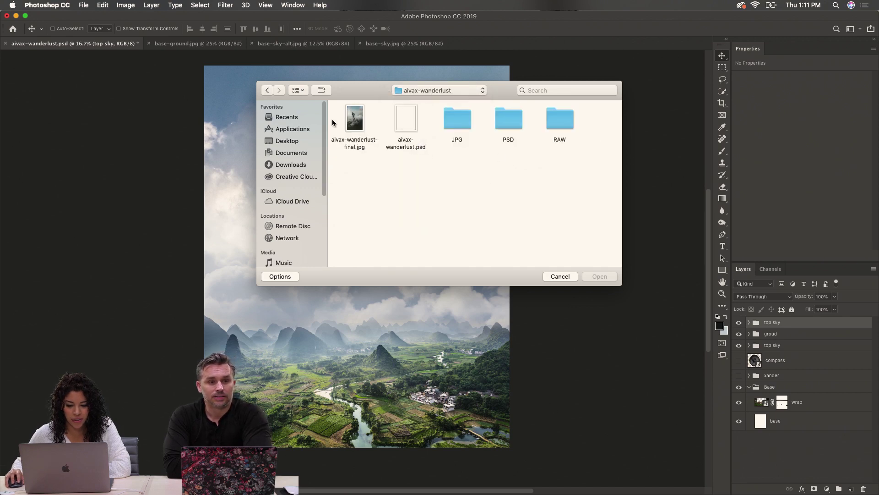
click(559, 120)
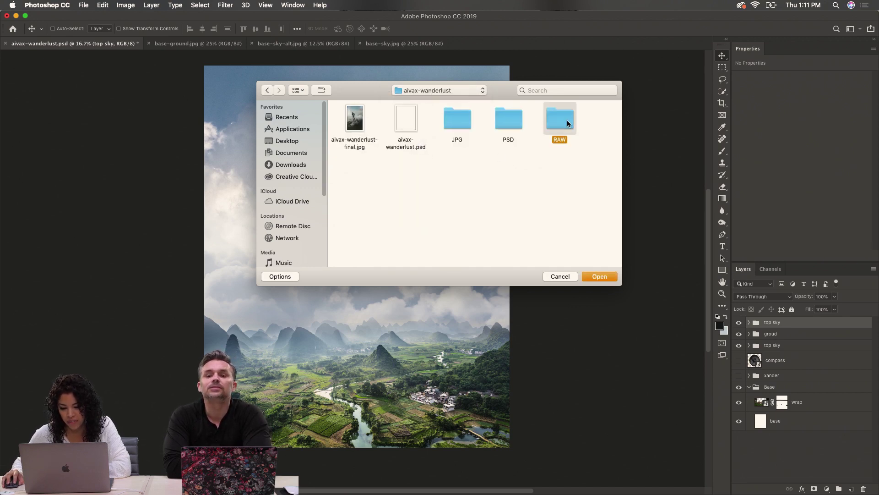
double_click(554, 121)
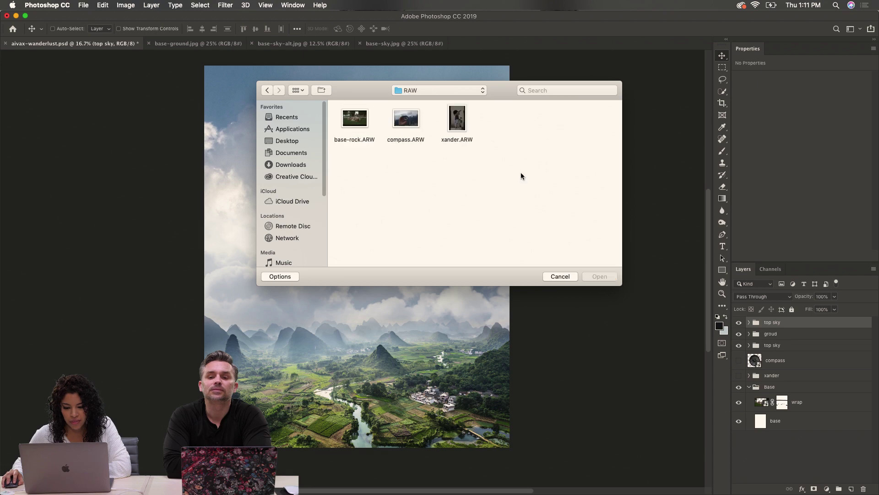
click(359, 118)
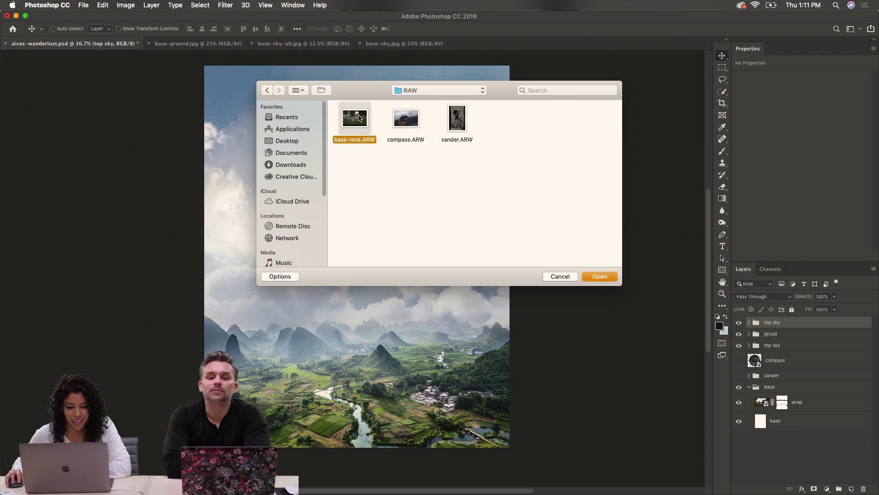
click(596, 277)
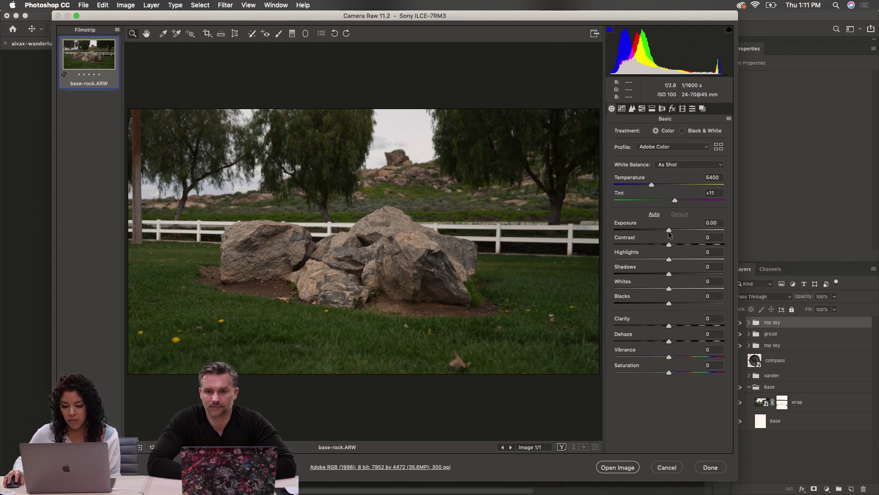
Develop the rock photo with exposure +0.75, temperature 4700, clarity +9, highlights -19 and shadows -20, and open it as an image
drag(669, 232, 677, 232)
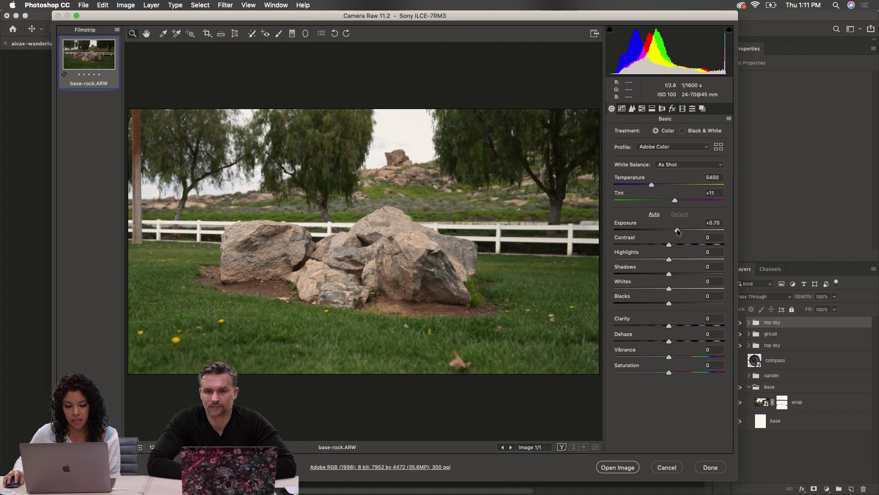
drag(652, 185, 643, 185)
drag(668, 328, 674, 329)
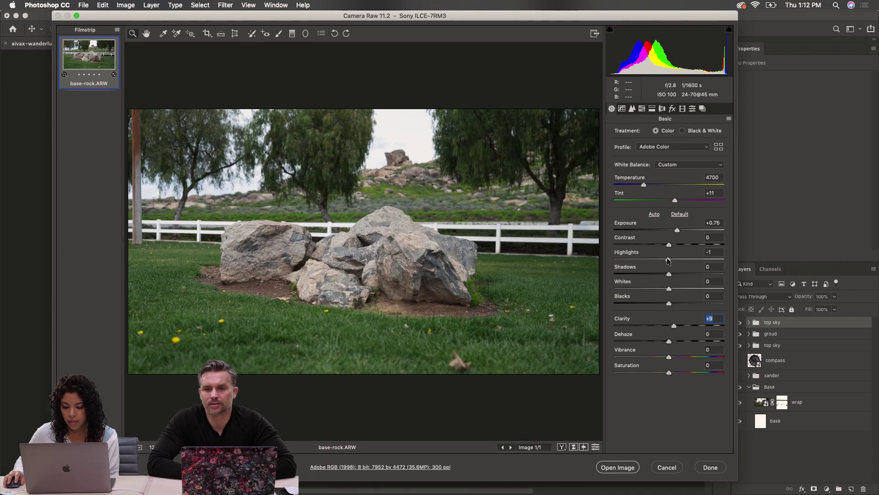
drag(668, 260, 658, 274)
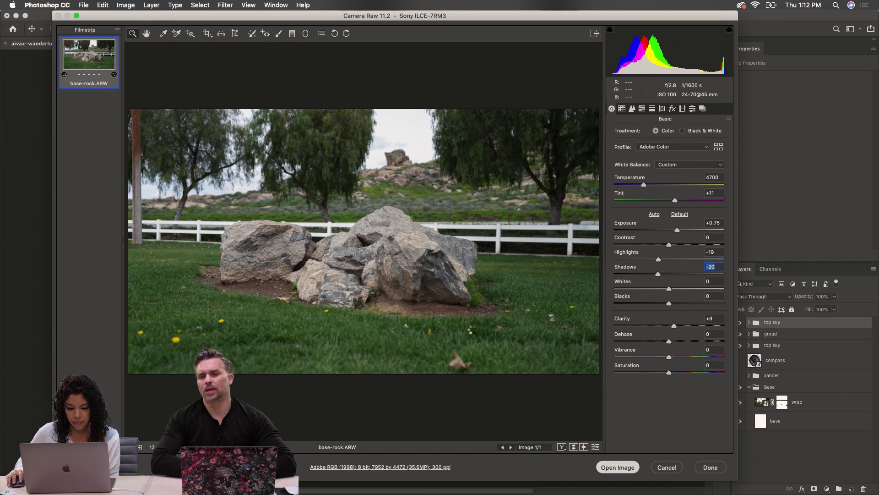
click(618, 467)
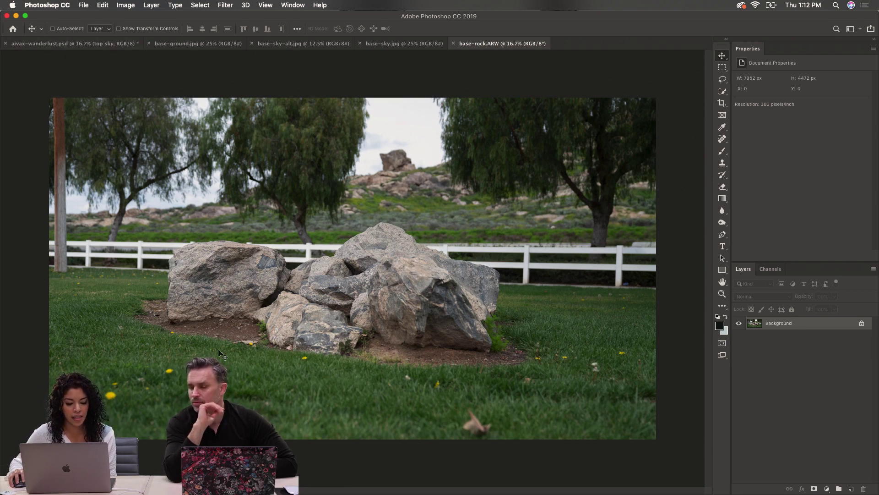
Return to aivax-wanderlust.psd and move the wrap layer out of the Base group to the top of the layer stack
click(78, 44)
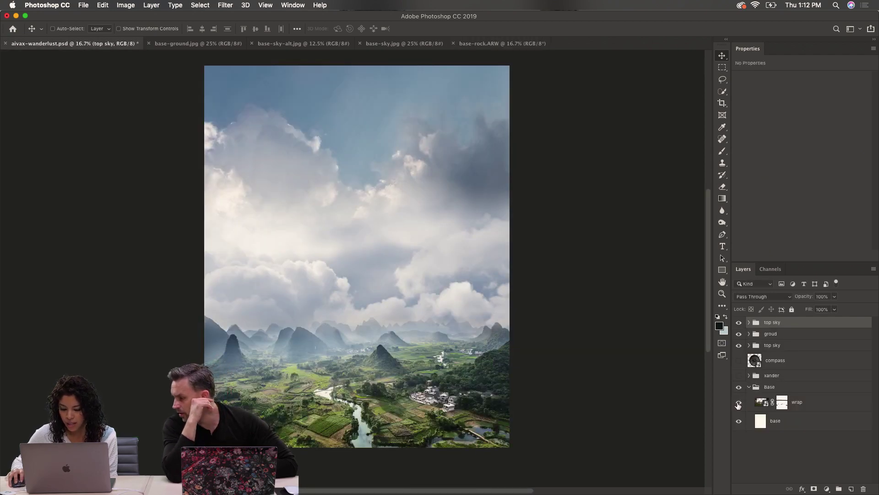
click(833, 406)
drag(832, 407, 834, 320)
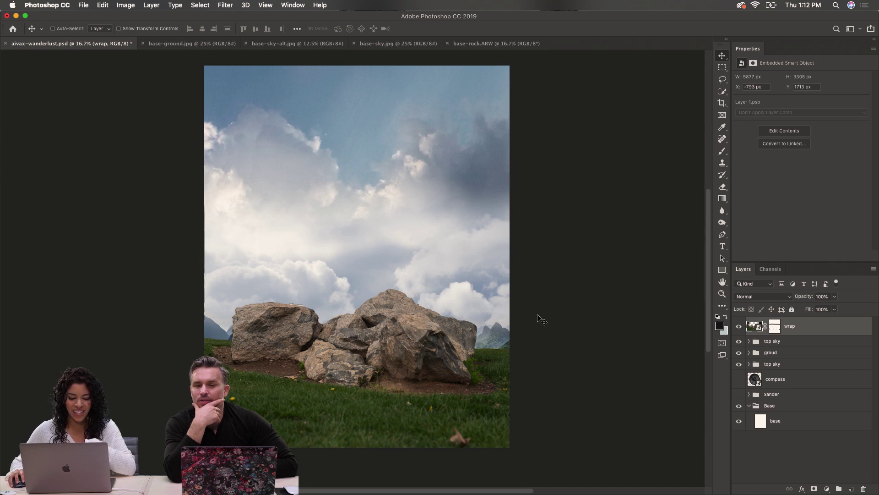
Try lower positions for the rocks on the wrap layer and settle the layer at about Y 1695 px
drag(397, 331, 398, 369)
drag(394, 376, 421, 375)
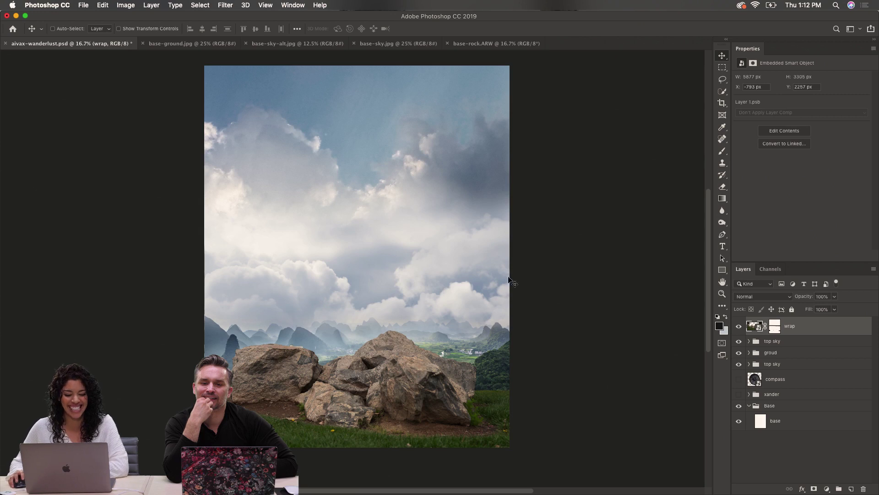
drag(355, 360, 367, 348)
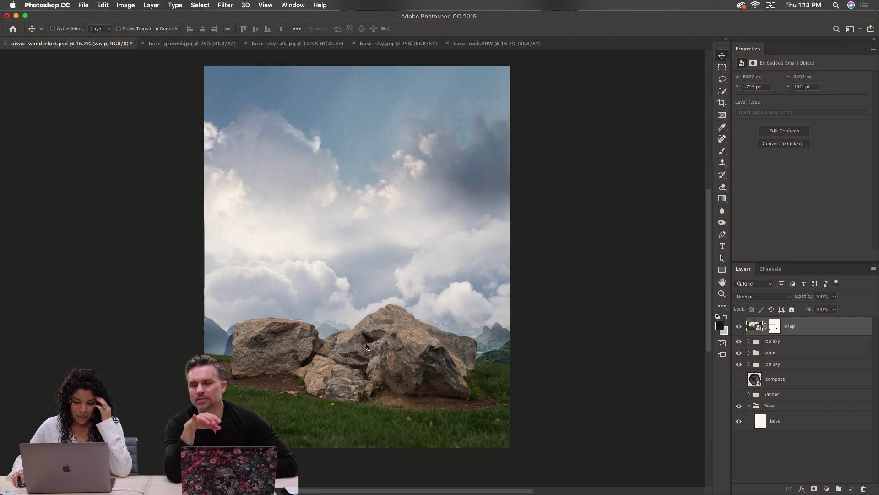
drag(366, 384, 364, 371)
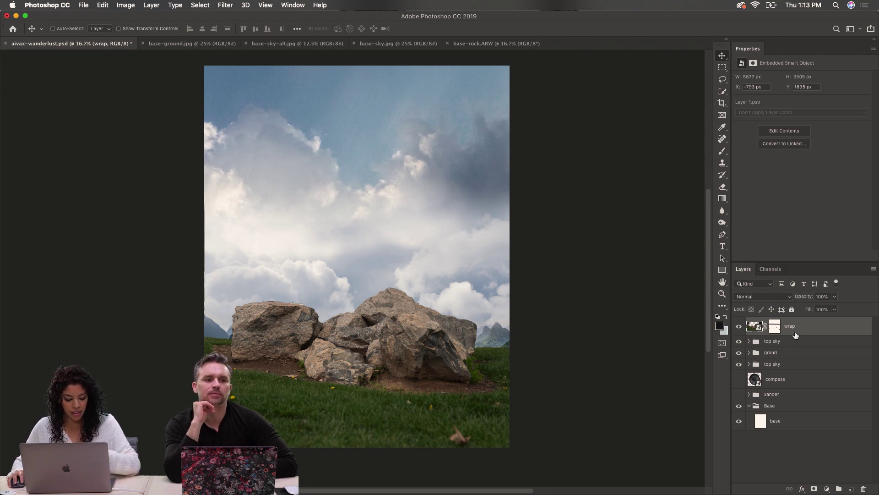
key(super+t)
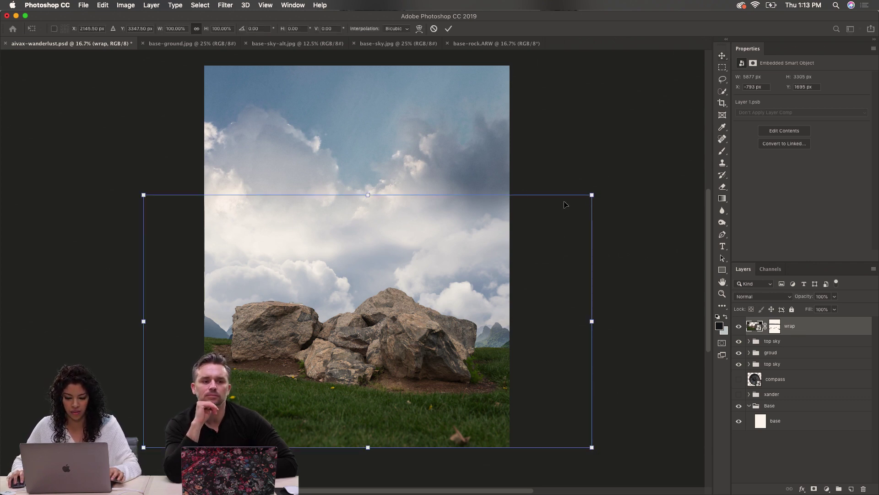
drag(591, 193, 560, 210)
drag(373, 273, 392, 273)
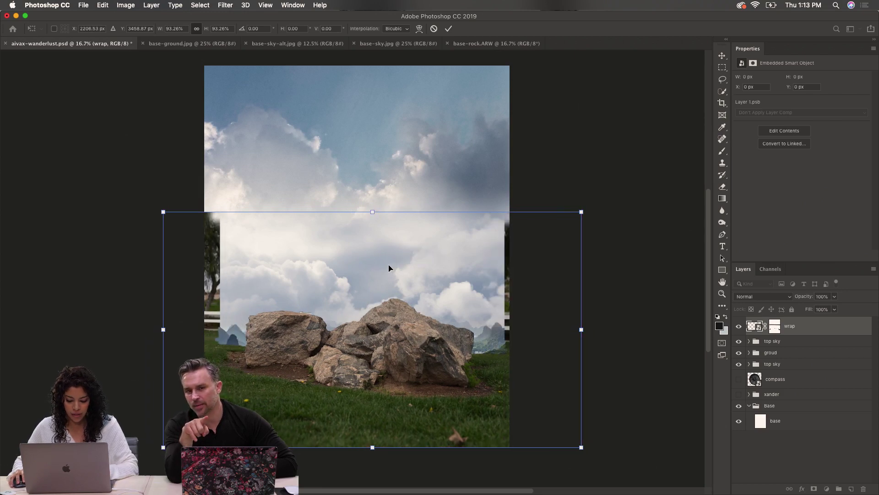
key(Escape)
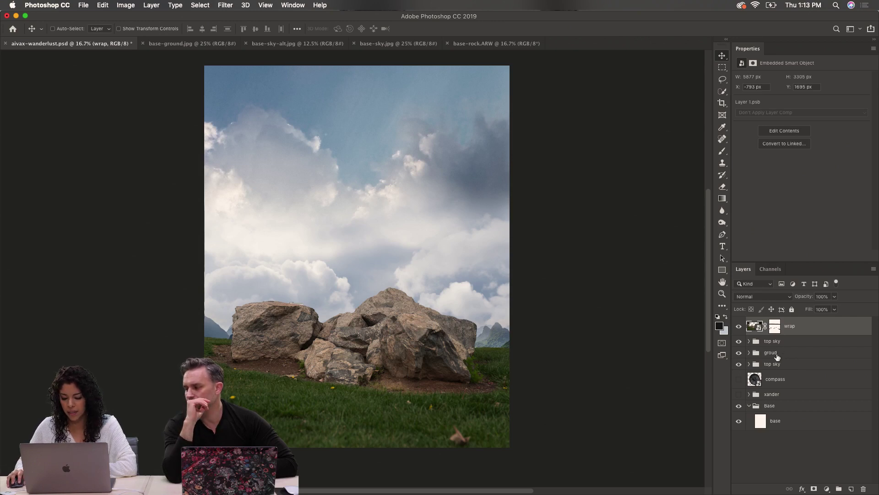
Identify the upper top sky group by hiding and showing it, and rename it "middle sky"
click(763, 357)
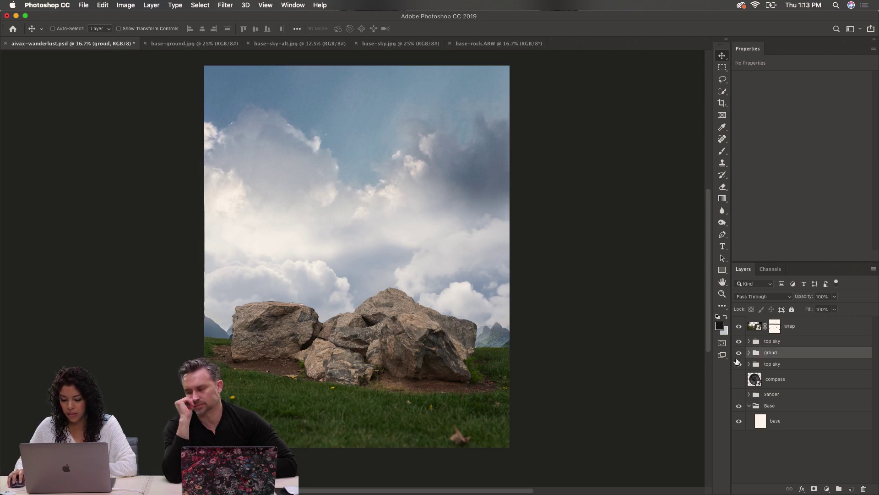
click(818, 343)
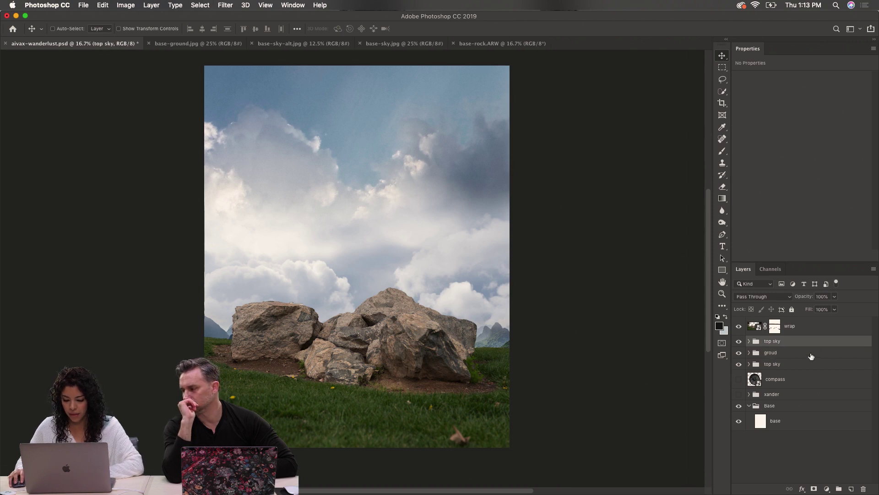
click(743, 343)
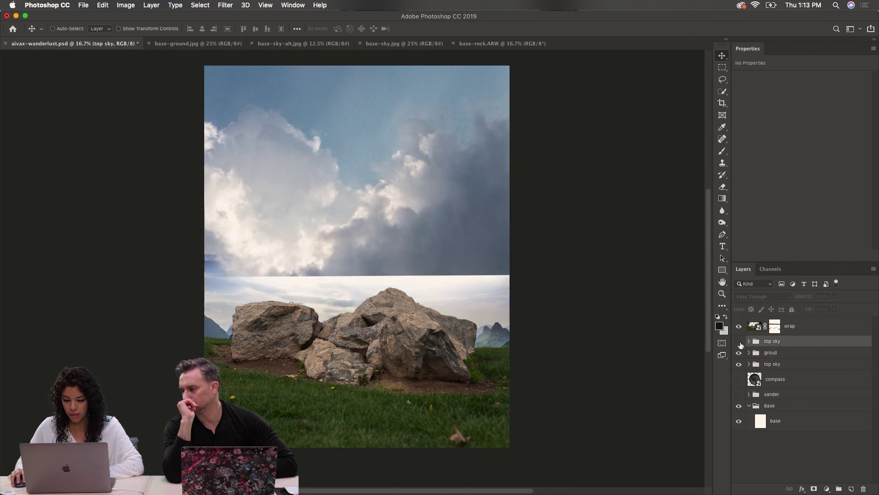
click(741, 345)
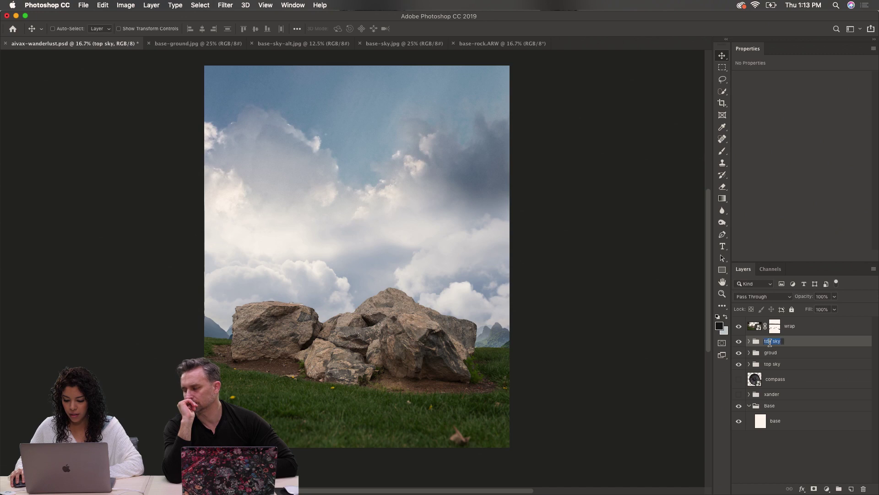
text(middle)
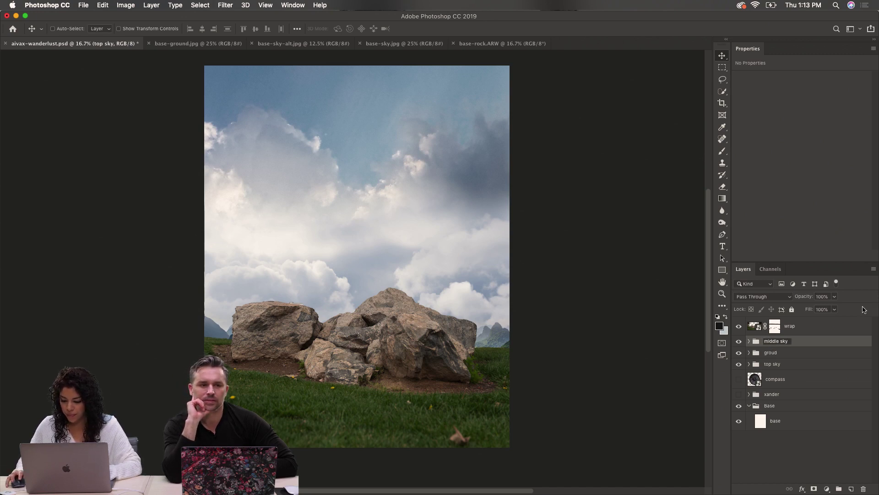
key(Return)
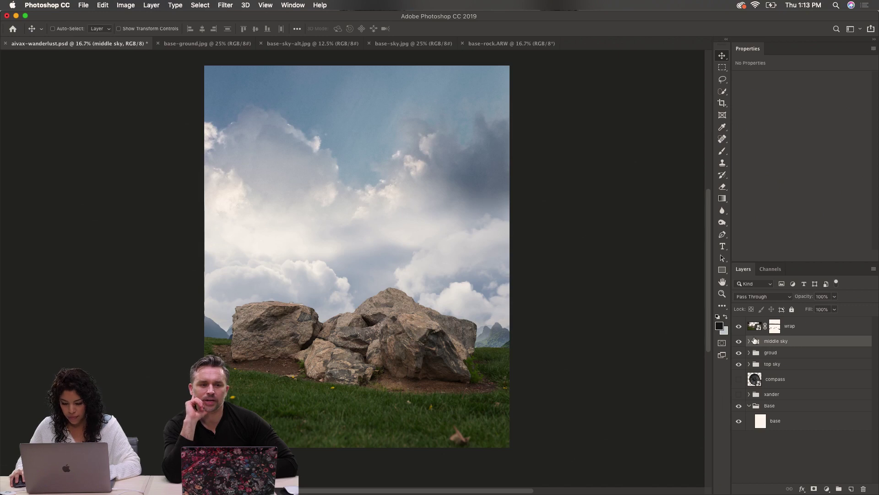
Raise the middle sky group and nudge the top sky group slightly up and to the left
drag(334, 281, 337, 245)
super+click(263, 131)
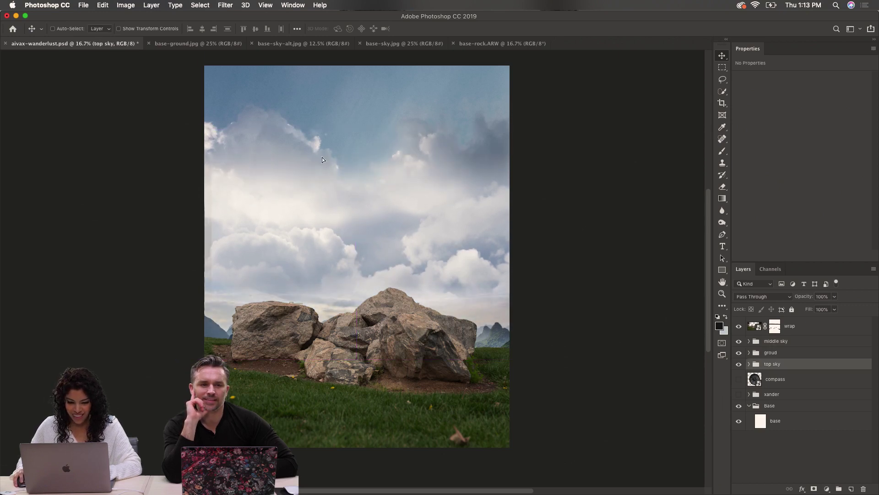
drag(322, 157, 319, 148)
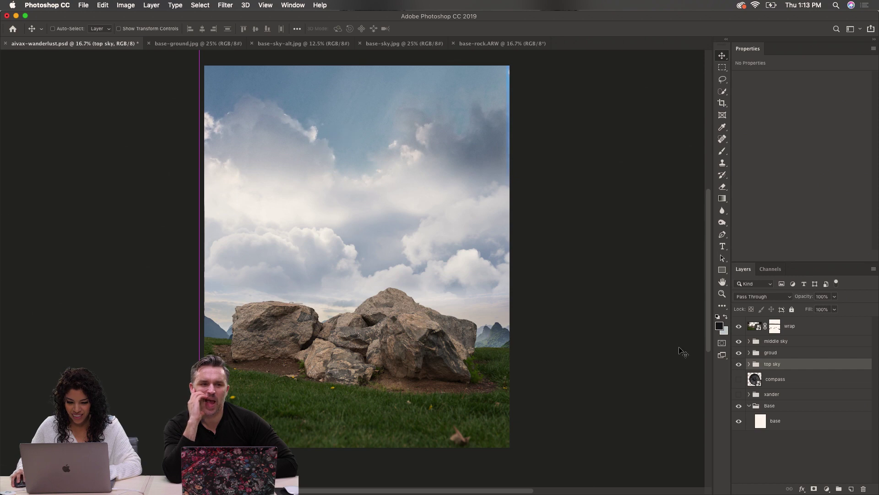
Move the groud group up behind the rocks, raise the middle sky group above the mountain peaks, and check it by toggling its visibility
click(771, 352)
drag(362, 328, 362, 275)
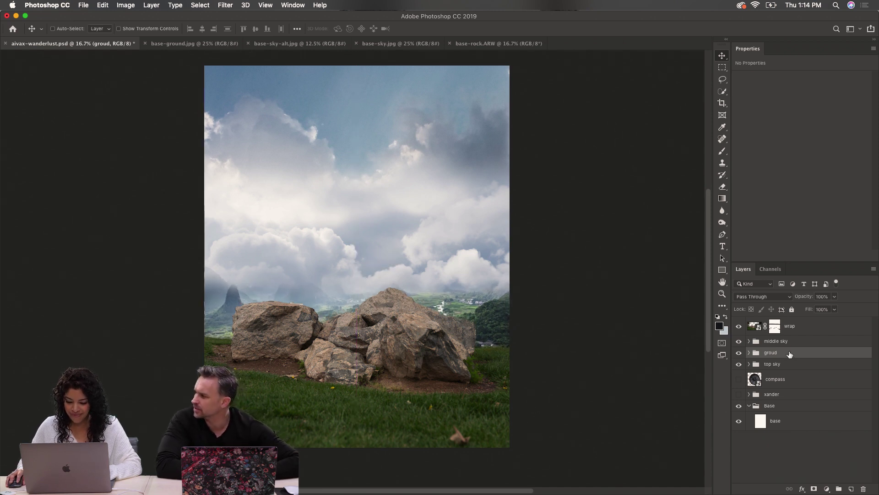
click(779, 340)
drag(424, 268, 425, 249)
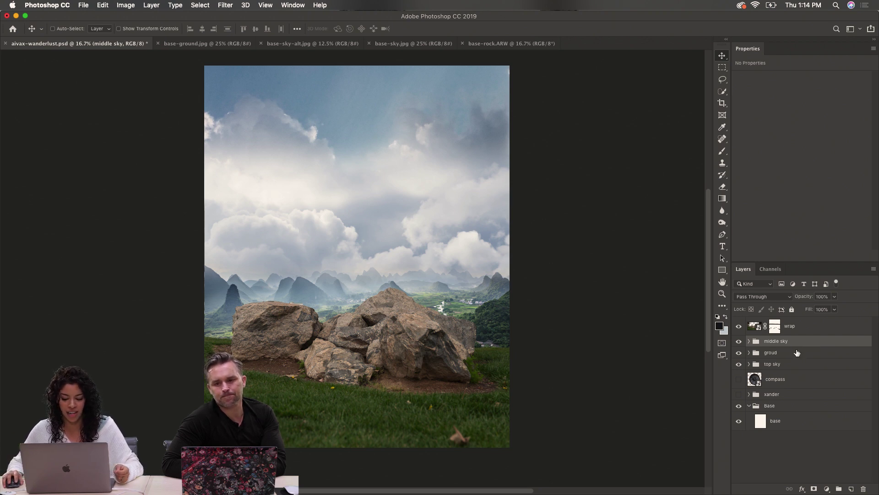
click(741, 344)
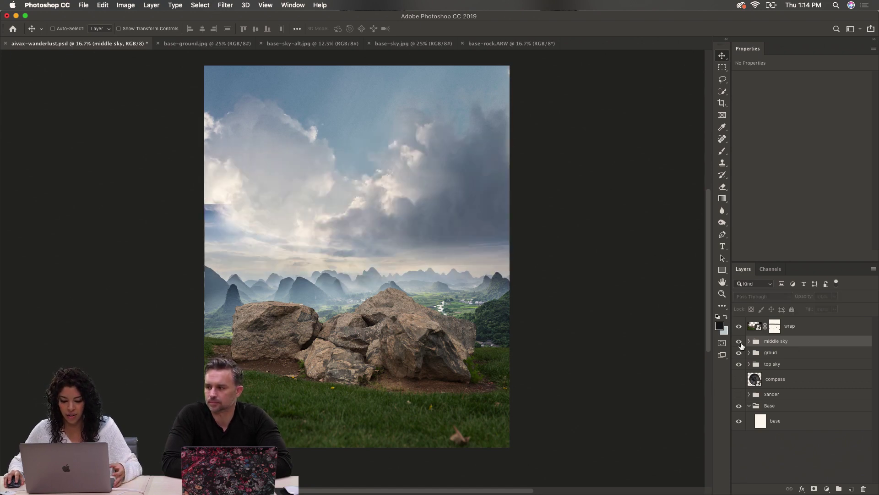
click(741, 343)
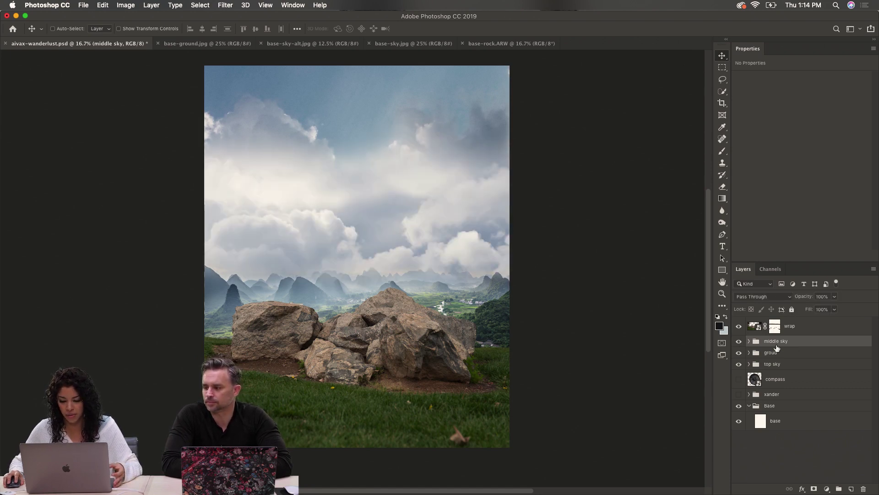
Paint black at 20% opacity with a brush enlarged to 900 px across the upper edge of the cloud middle layer's mask
click(750, 341)
click(786, 395)
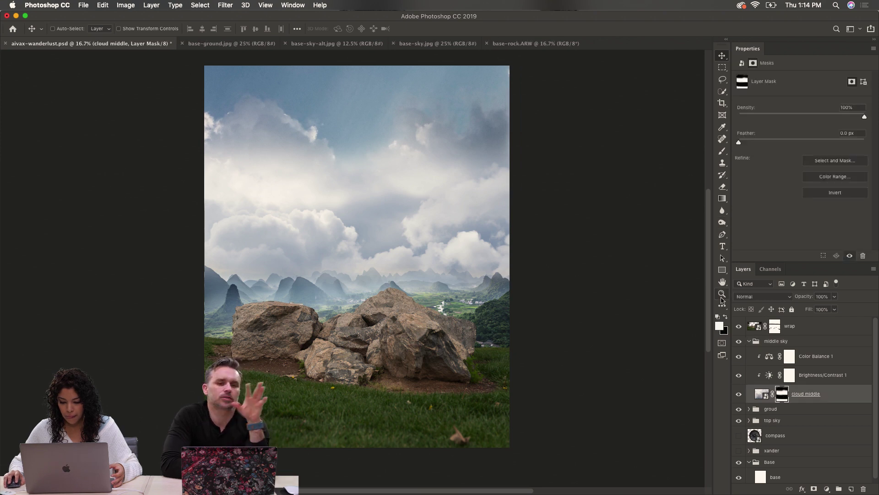
click(726, 317)
click(722, 151)
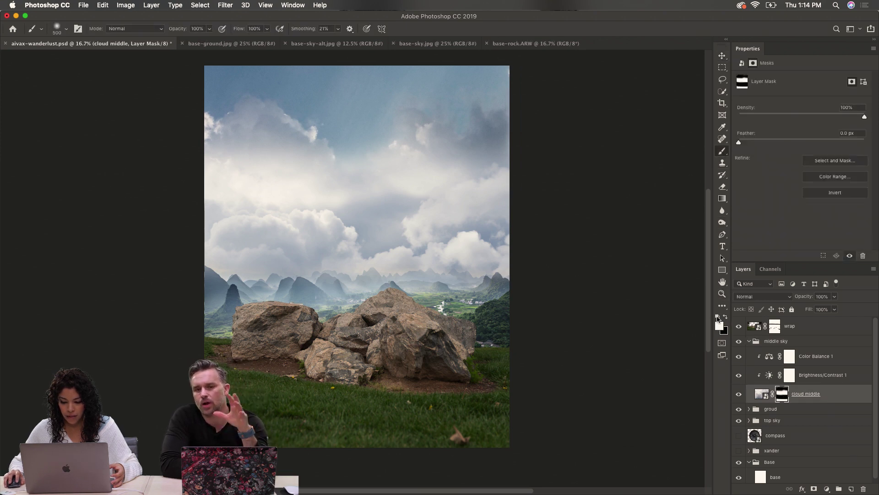
click(725, 317)
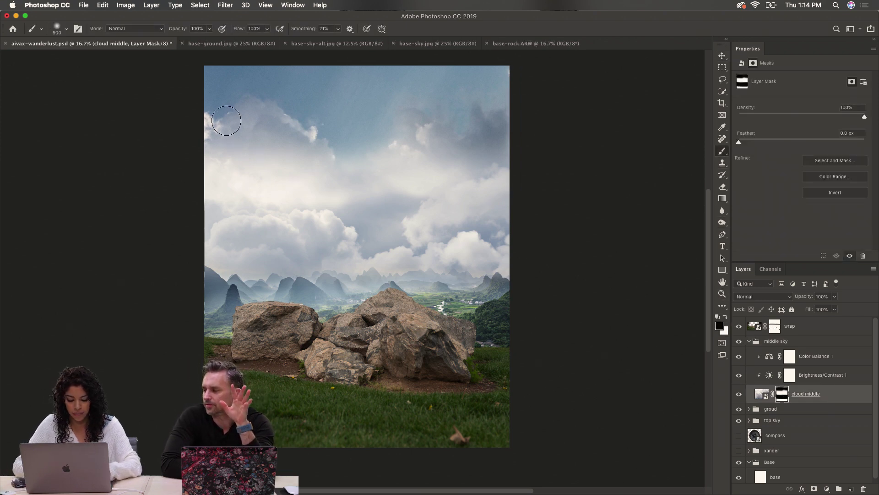
key(bracketright)
key(bracketright)
key(bracketright)
key(bracketright)
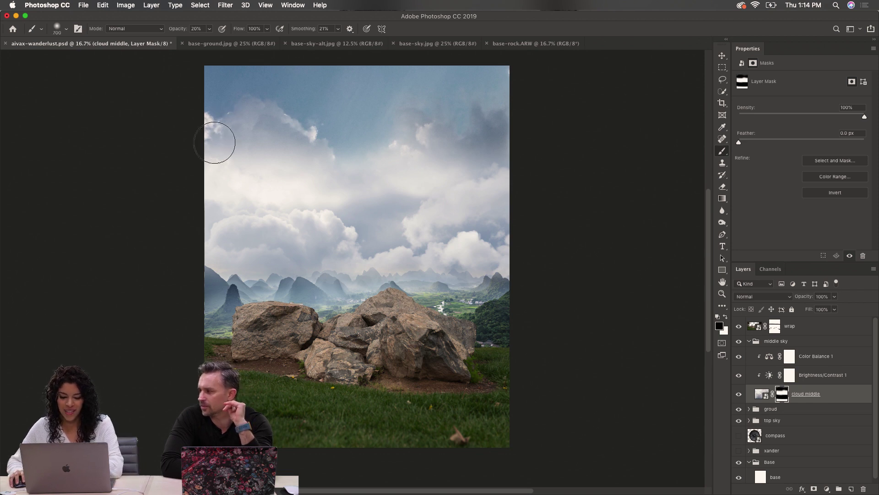
mouse_move(216, 176)
mouse_down()
mouse_move(336, 168)
mouse_move(201, 178)
mouse_move(320, 175)
mouse_move(284, 183)
mouse_move(282, 176)
mouse_move(443, 170)
mouse_move(415, 182)
mouse_up()
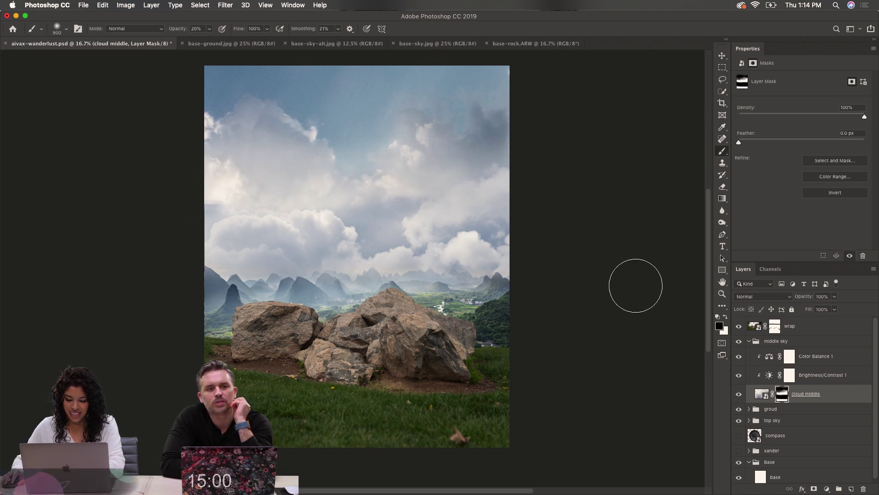
Switch the brush colour to white and reduce the brush size to 400 px
click(726, 318)
key(bracketleft)
key(bracketleft)
key(bracketleft)
key(bracketleft)
key(bracketleft)
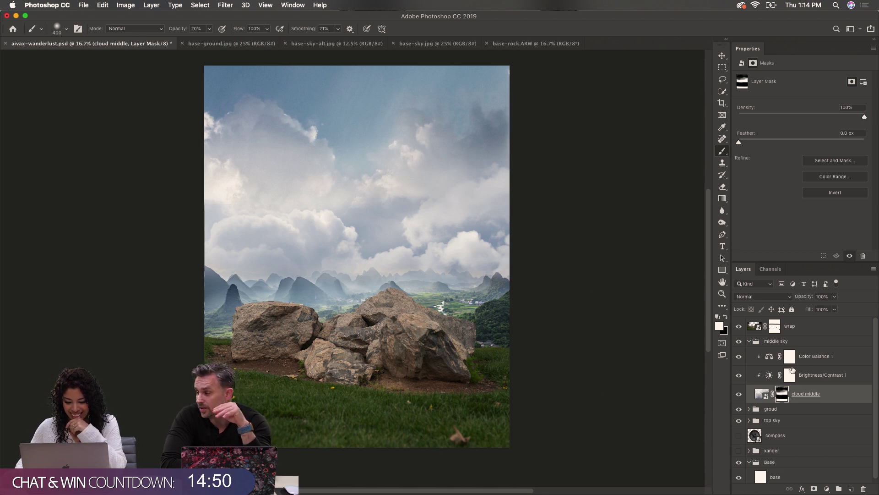
Set the midtones Cyan-Red value of Color Balance 1 in the middle sky group to -33
click(813, 357)
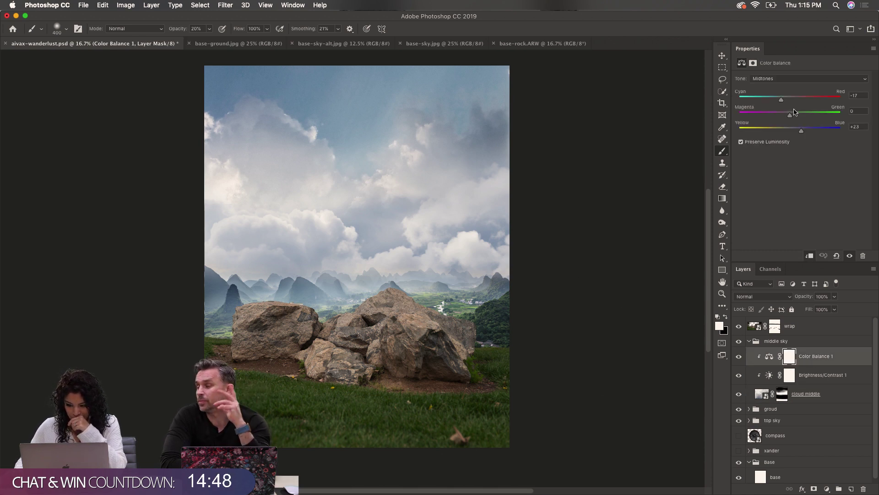
drag(781, 102, 772, 102)
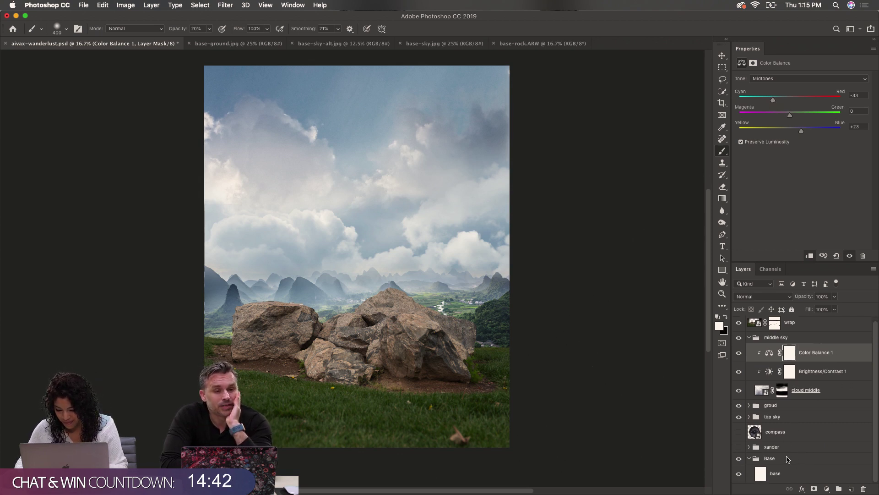
Add a Selective Color adjustment above the wrap layer and clip it to that layer
click(813, 327)
click(827, 488)
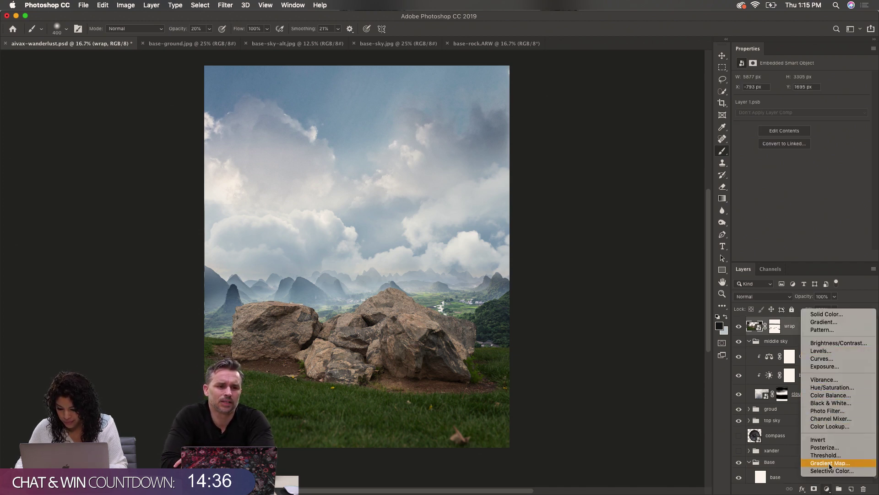
click(830, 474)
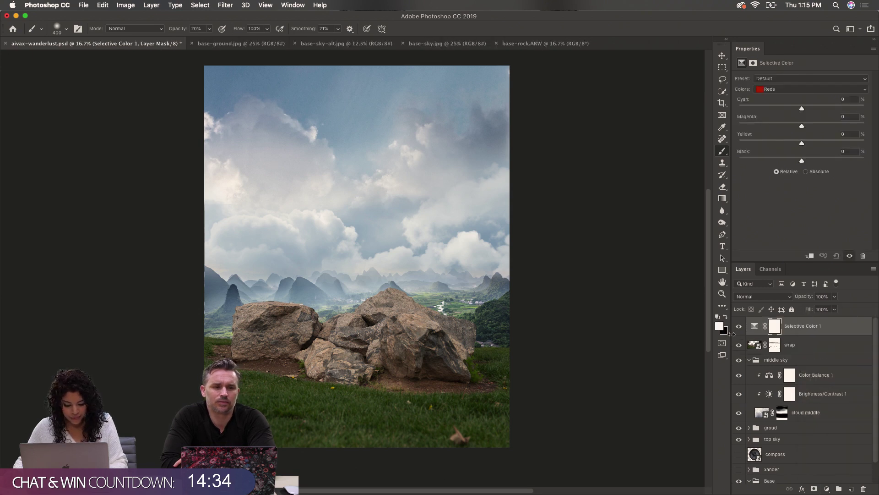
alt+click(752, 335)
Adjust the Greens in the Selective Color layer to cyan +100%, yellow -100% and magenta +33%
click(787, 89)
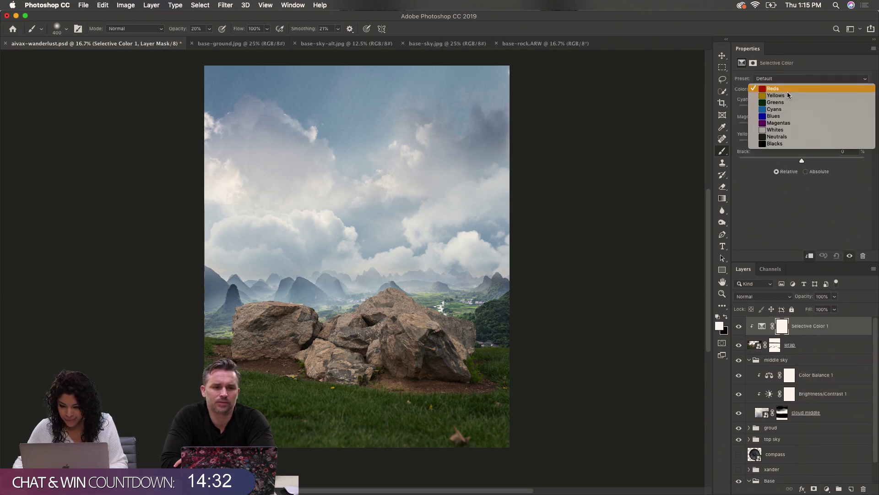
click(788, 102)
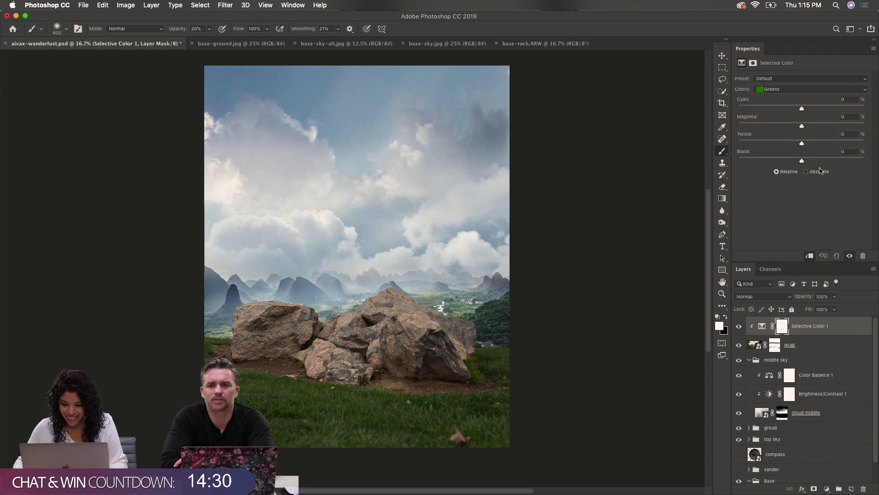
drag(802, 110, 873, 114)
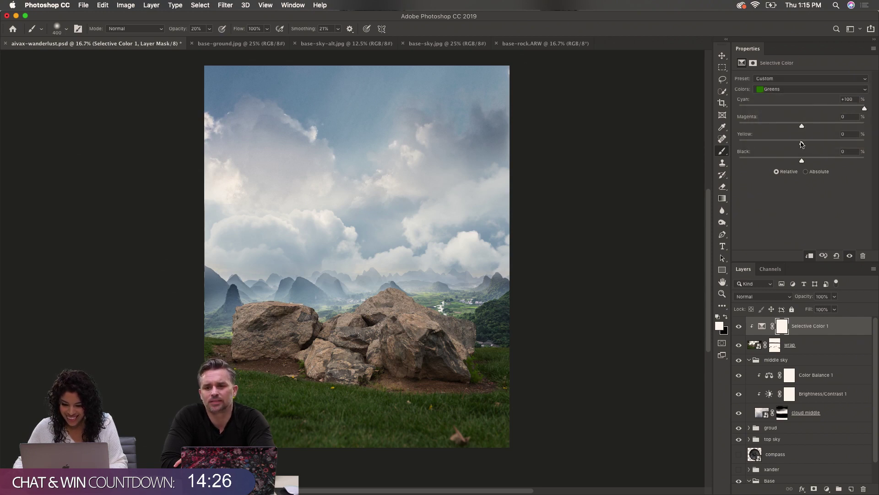
drag(802, 143, 735, 147)
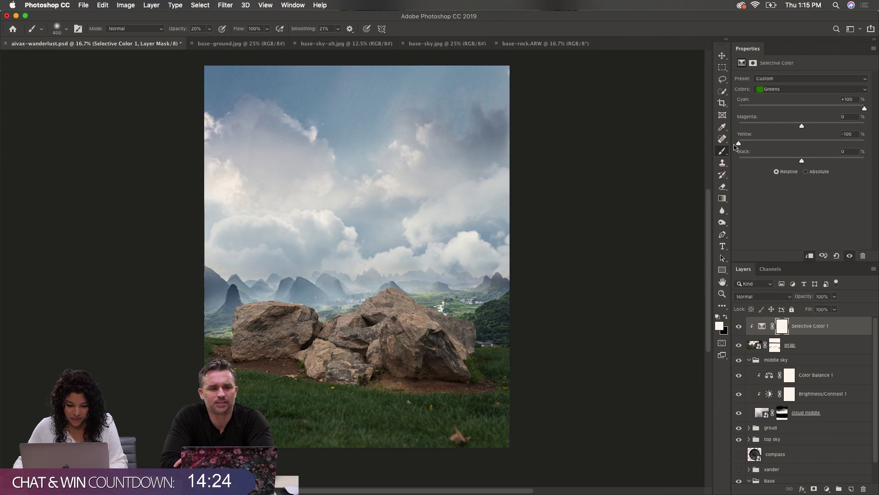
drag(801, 127, 823, 129)
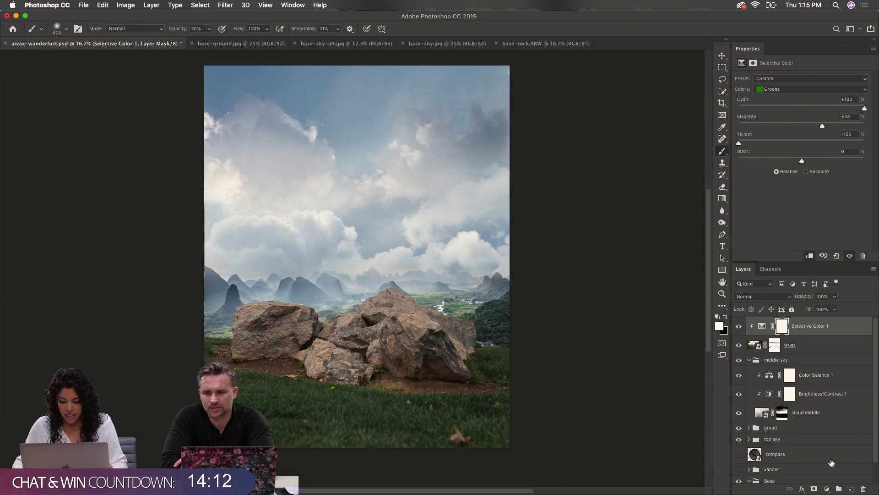
Fine-tune the Greens in the Selective Color layer by setting magenta to +29%
click(827, 489)
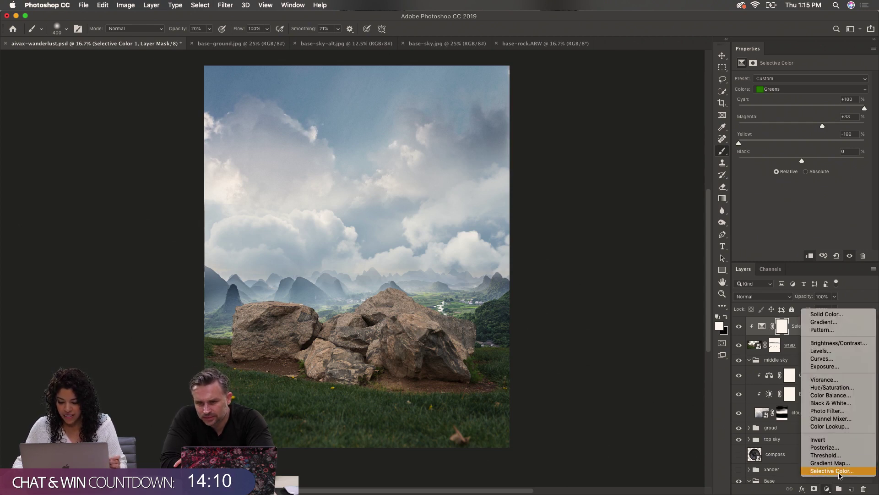
click(749, 334)
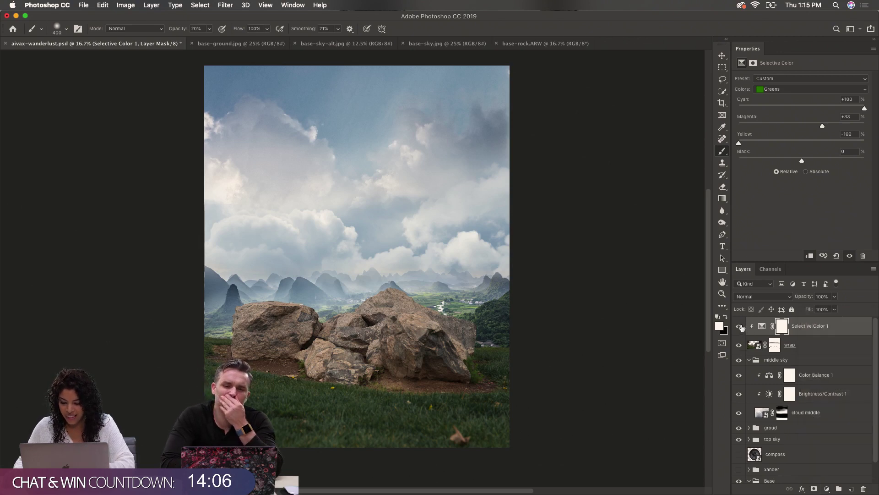
click(771, 91)
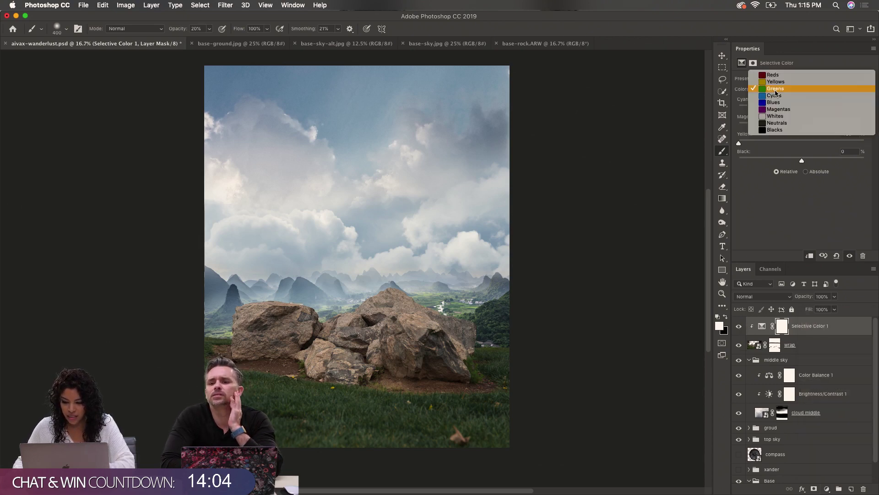
click(771, 90)
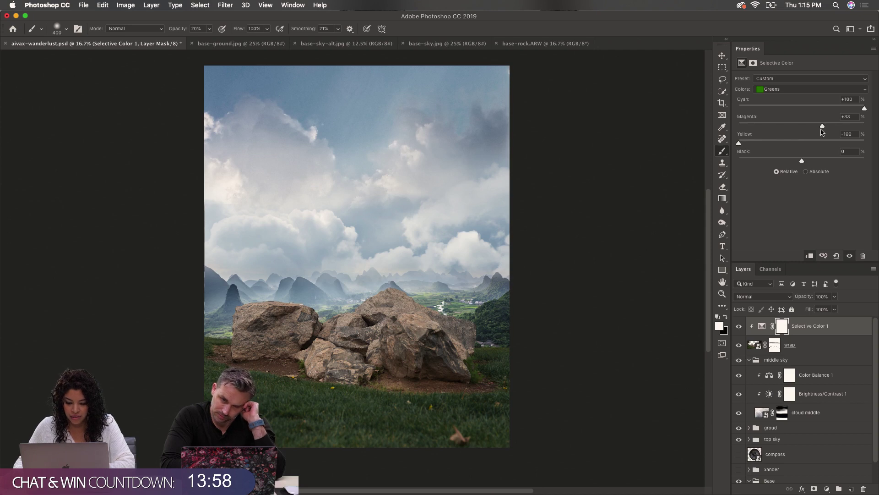
mouse_move(825, 128)
mouse_down()
mouse_move(805, 129)
mouse_move(821, 128)
mouse_up()
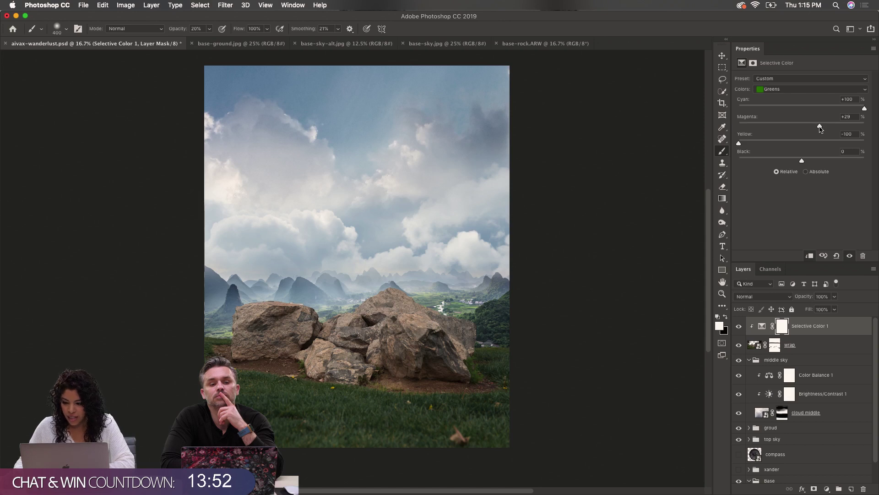
Add a Color Balance adjustment clipped to the wrap layer with midtones at Cyan-Red -21 and Yellow-Blue +17
click(827, 489)
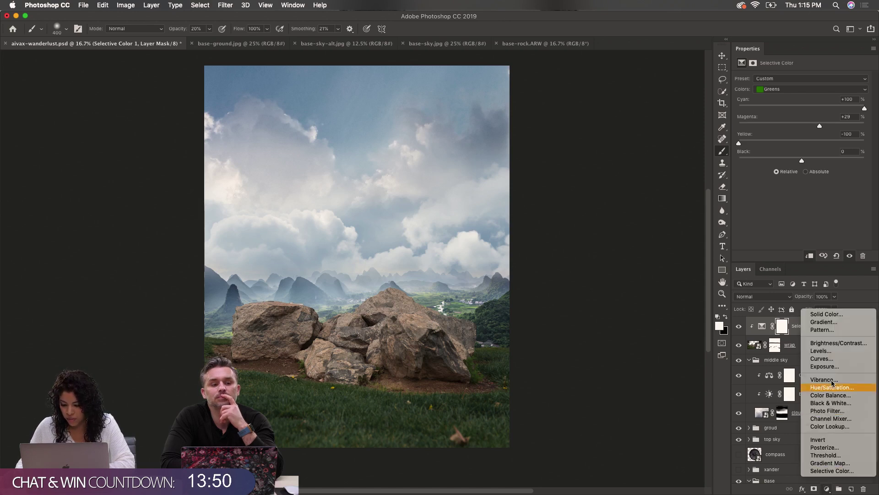
click(834, 396)
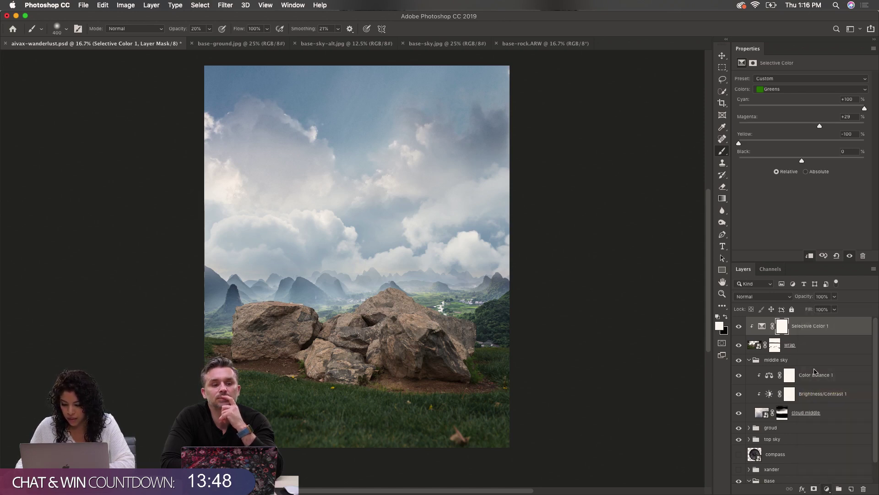
alt+click(762, 335)
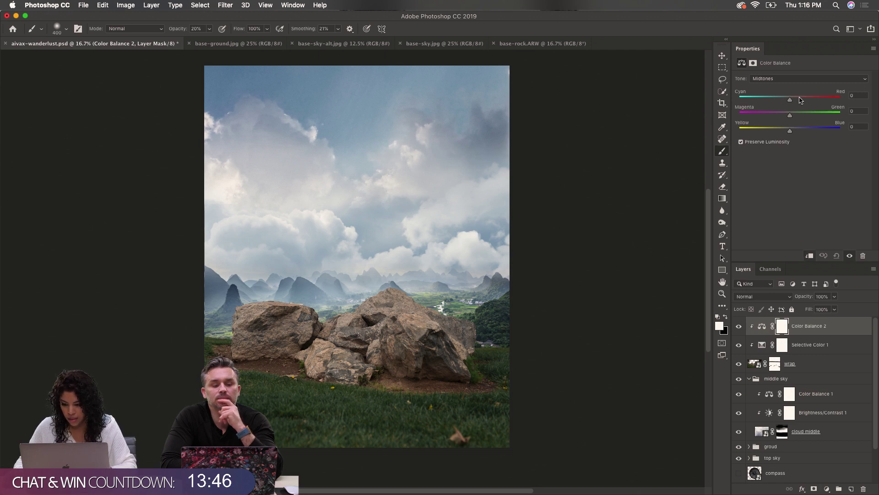
drag(791, 102, 779, 103)
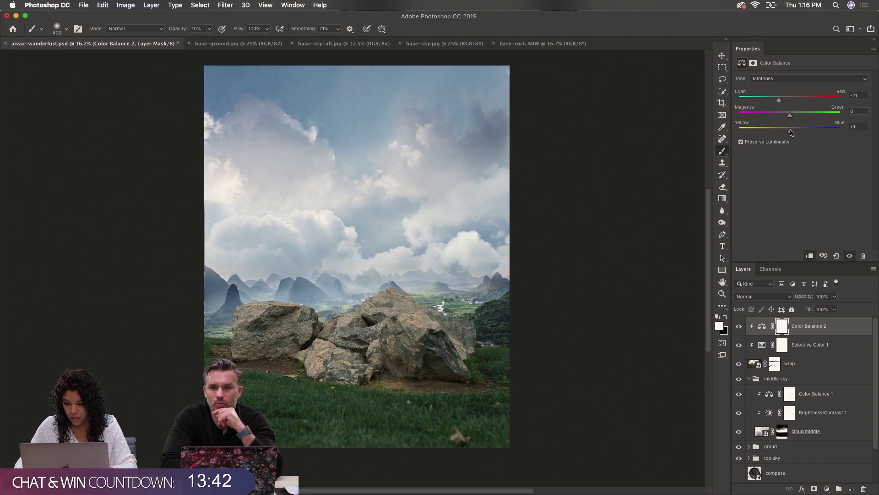
drag(792, 132, 798, 135)
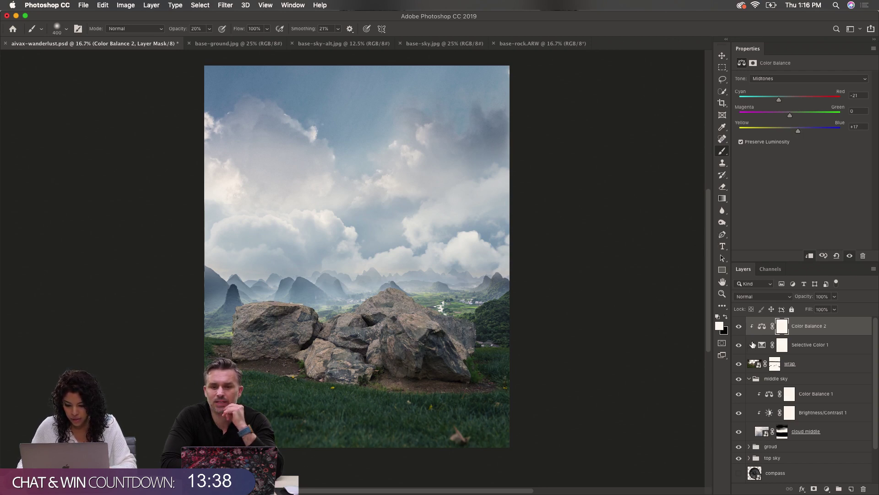
Try a clipped Hue/Saturation adjustment with altered saturation on the wrap layer, and delete it
click(827, 489)
click(828, 490)
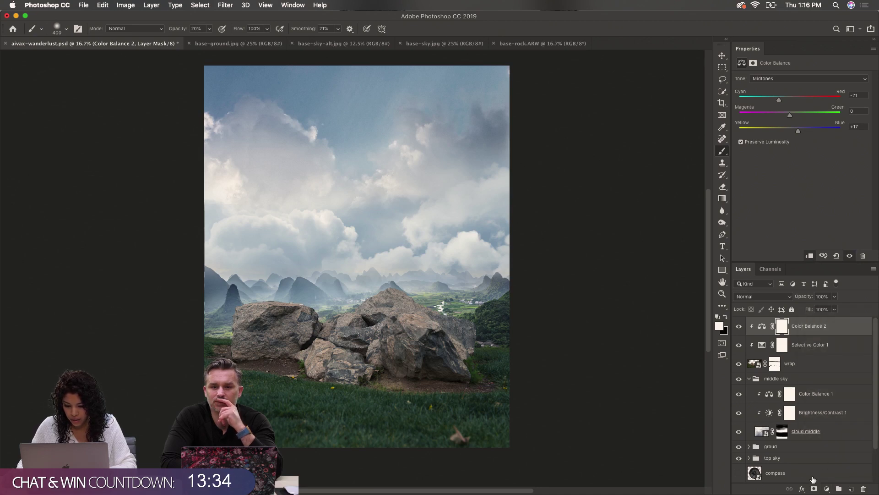
click(823, 490)
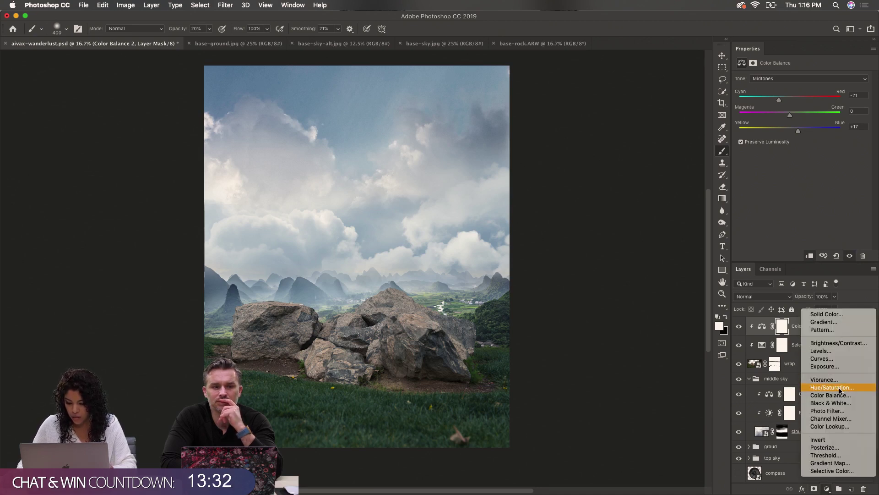
click(789, 326)
alt+click(763, 334)
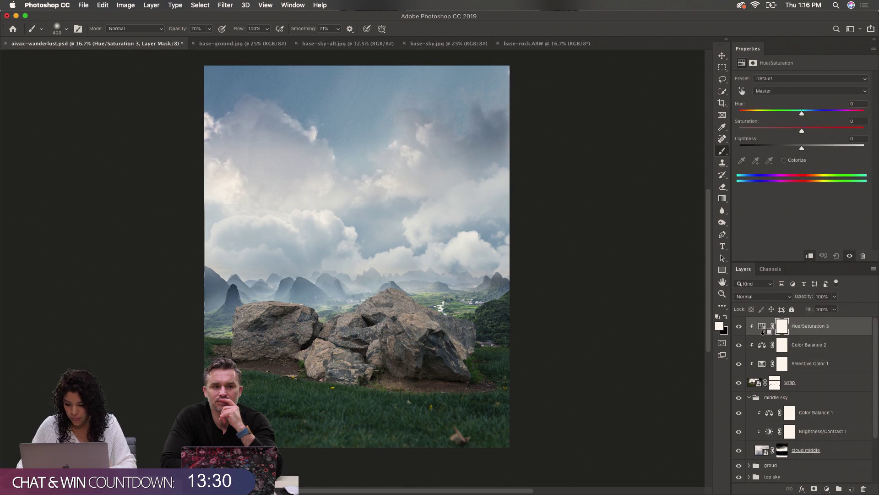
drag(803, 132, 805, 138)
drag(866, 334, 863, 488)
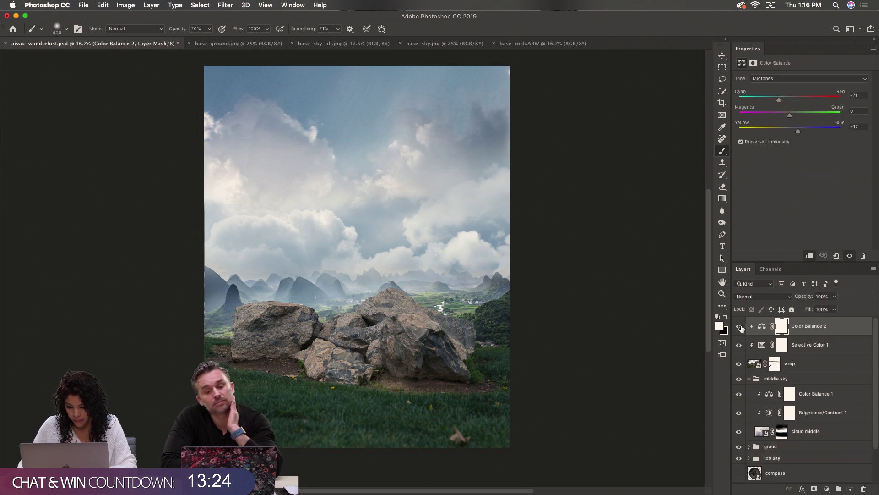
Add a Curves adjustment clipped to the wrap layer and lower the Red channel's midpoint to input 128, output 124
click(739, 344)
click(739, 324)
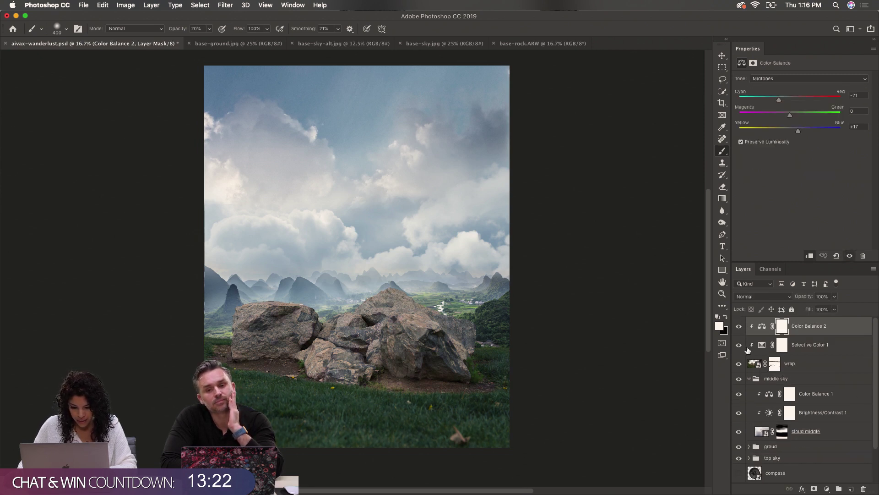
click(827, 489)
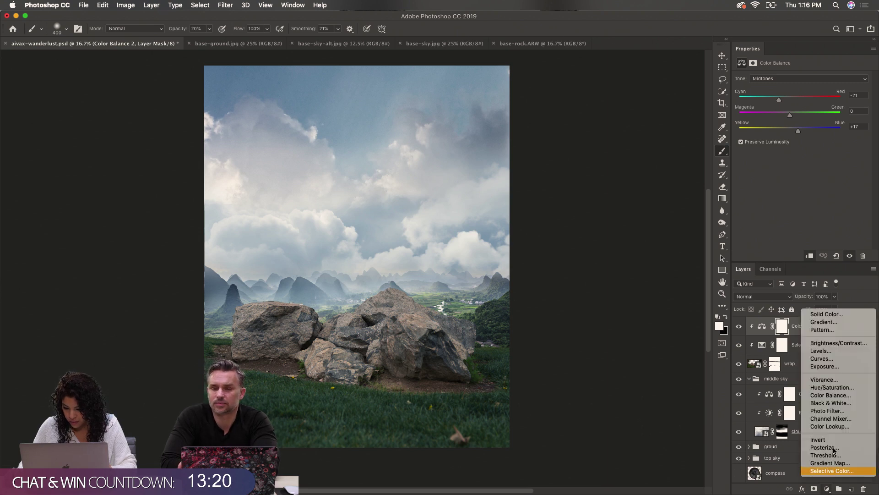
click(825, 358)
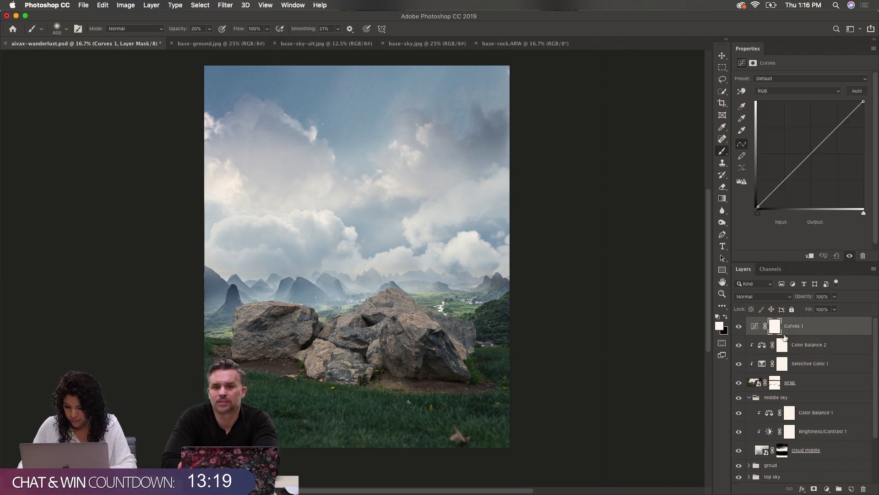
alt+click(753, 333)
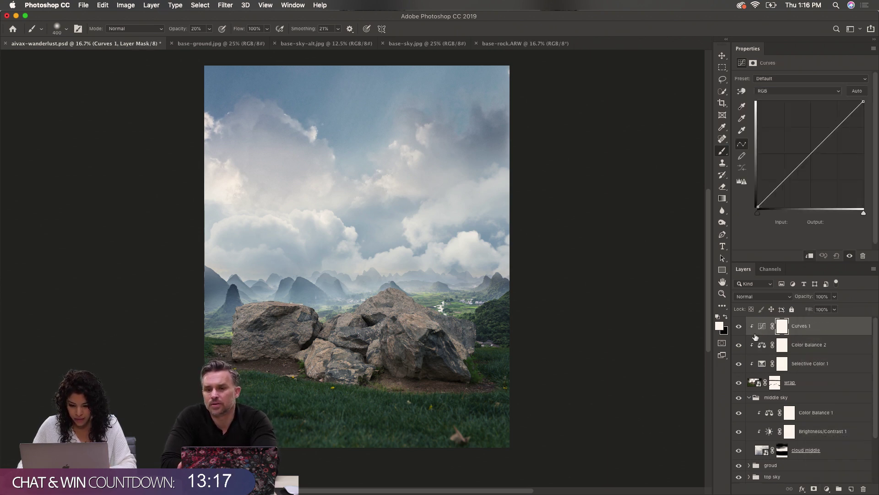
click(799, 91)
click(791, 98)
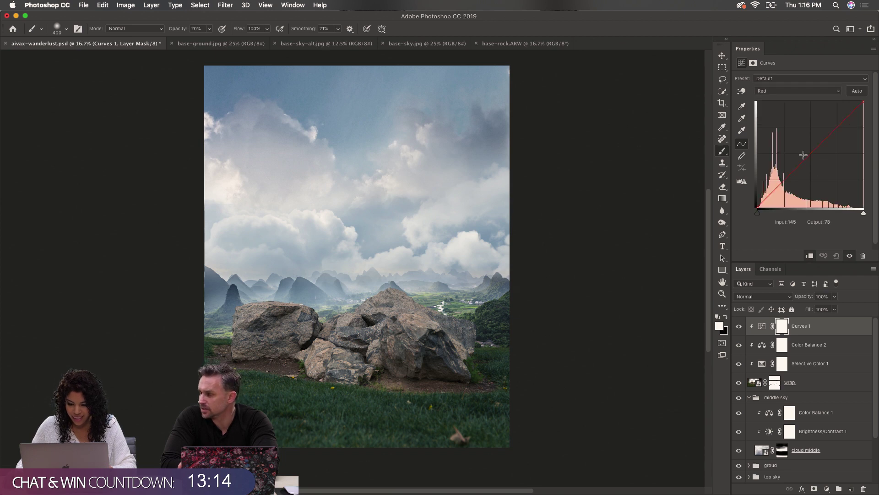
drag(810, 154, 812, 156)
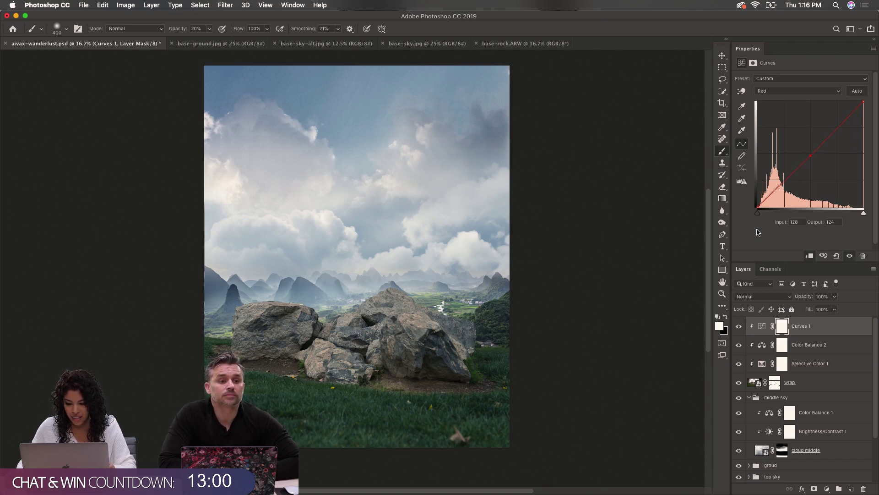
click(738, 327)
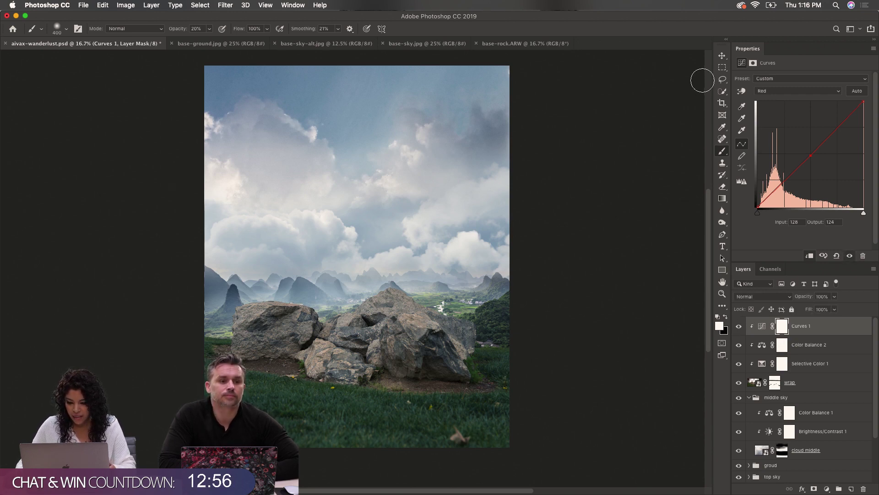
Paint the Curves mask black over the foreground grass with a size 900 brush at 100% opacity to hide the adjustment there
click(727, 318)
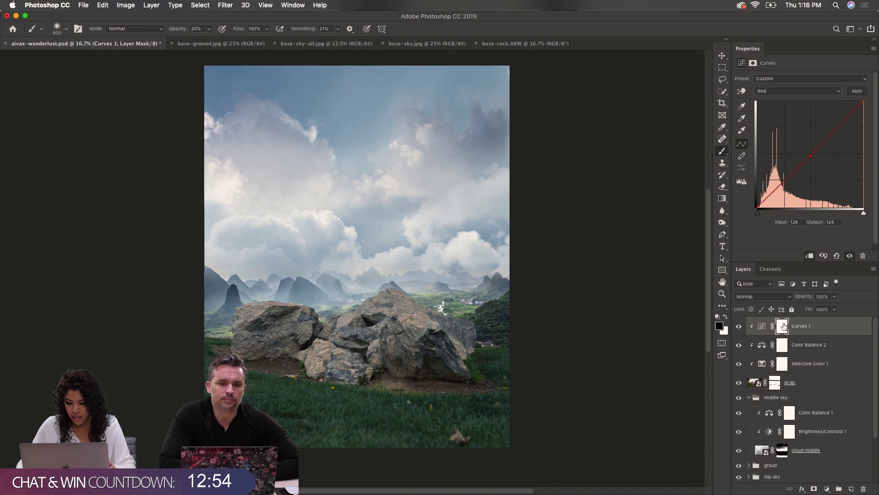
alt+click(753, 363)
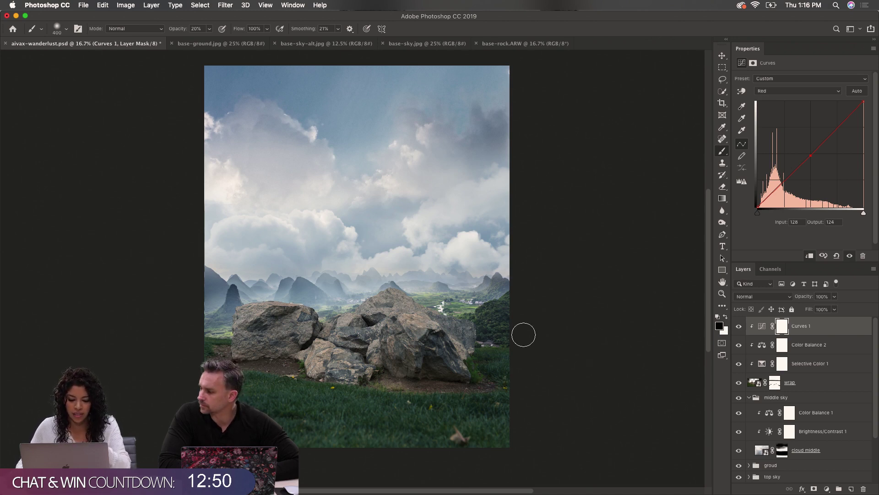
key(bracketright)
key(bracketright)
key(bracketright)
key(bracketright)
key(bracketright)
key(bracketright)
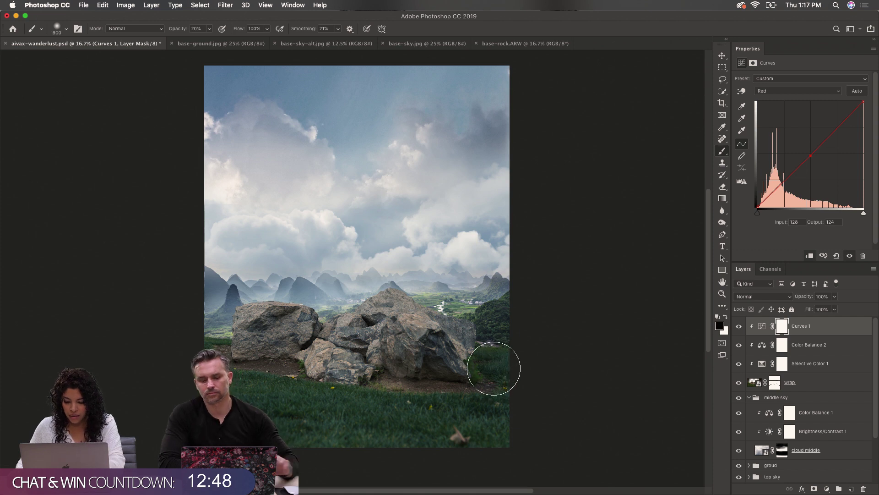
key(0)
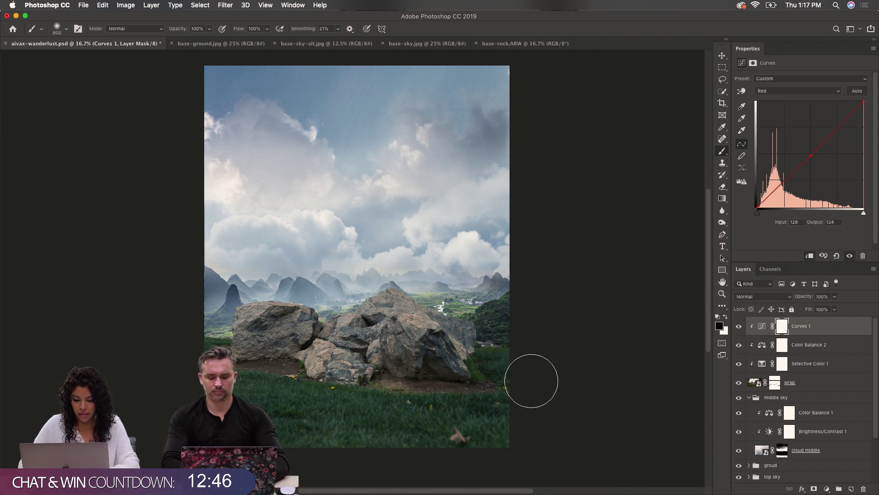
drag(509, 395, 238, 419)
mouse_move(486, 437)
mouse_down()
mouse_move(229, 426)
mouse_move(203, 367)
mouse_up()
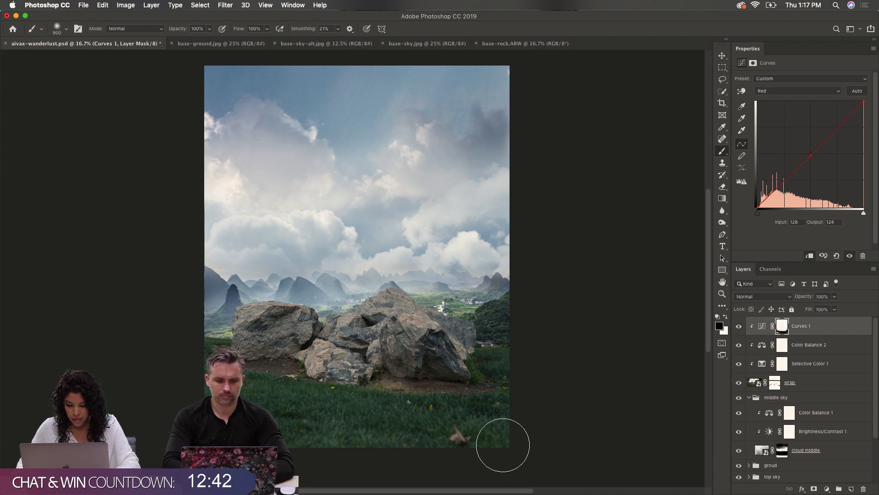
mouse_move(224, 398)
mouse_down()
mouse_move(432, 363)
mouse_move(343, 340)
mouse_up()
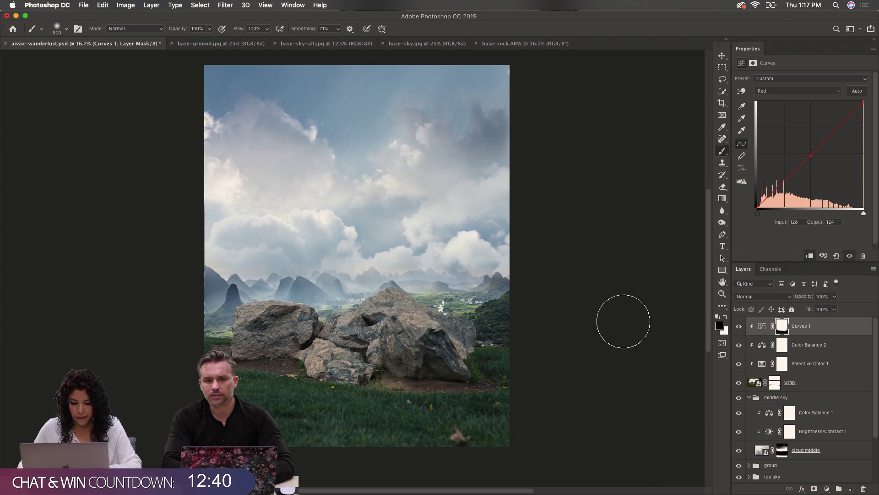
Group the wrap layer with its three clipped adjustments, name the group grass, and collapse the middle sky group
click(805, 384)
shift+click(827, 332)
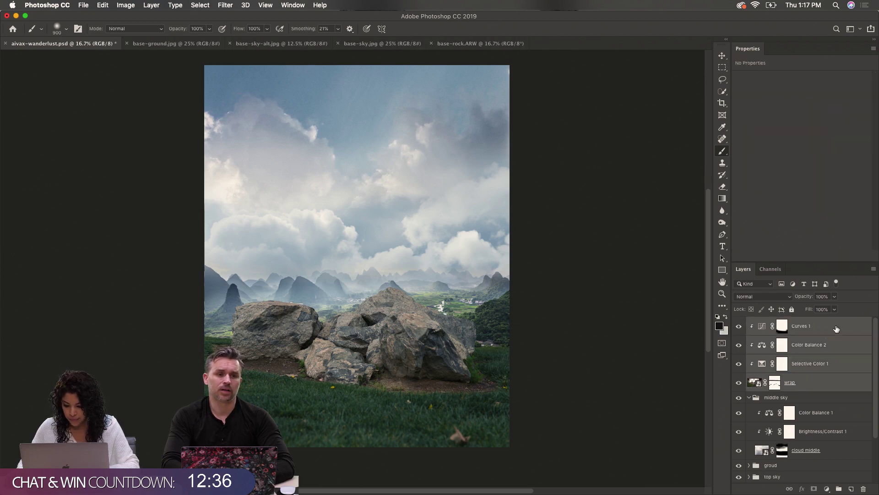
drag(827, 332, 838, 489)
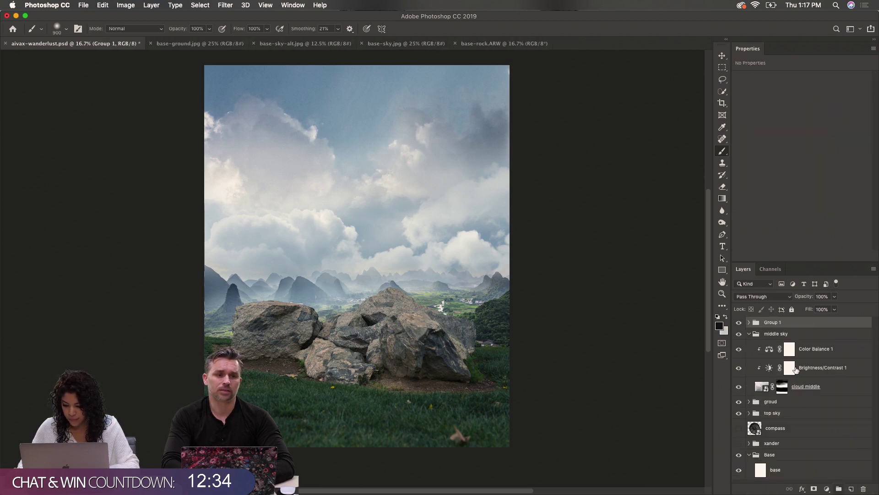
double_click(770, 322)
text(gra)
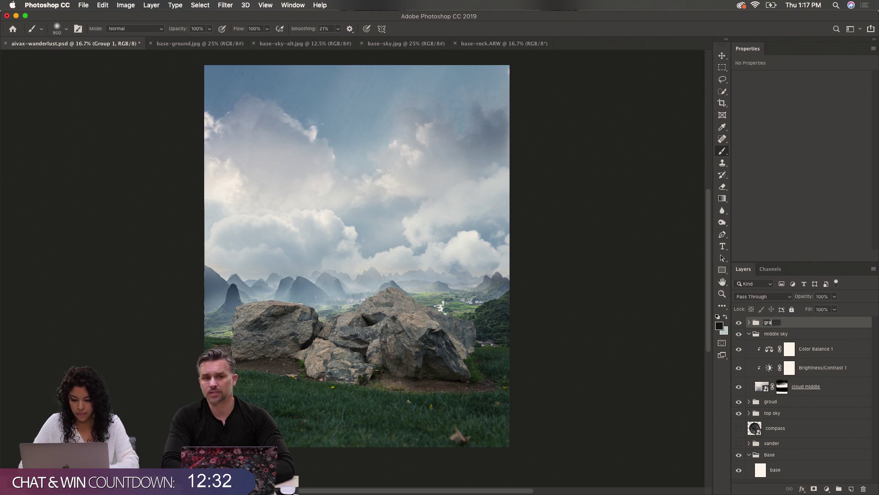
text(ss)
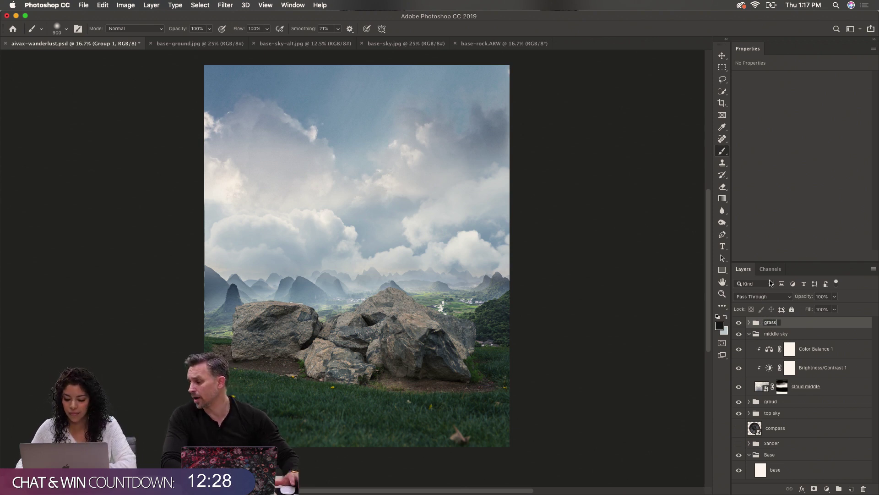
key(Return)
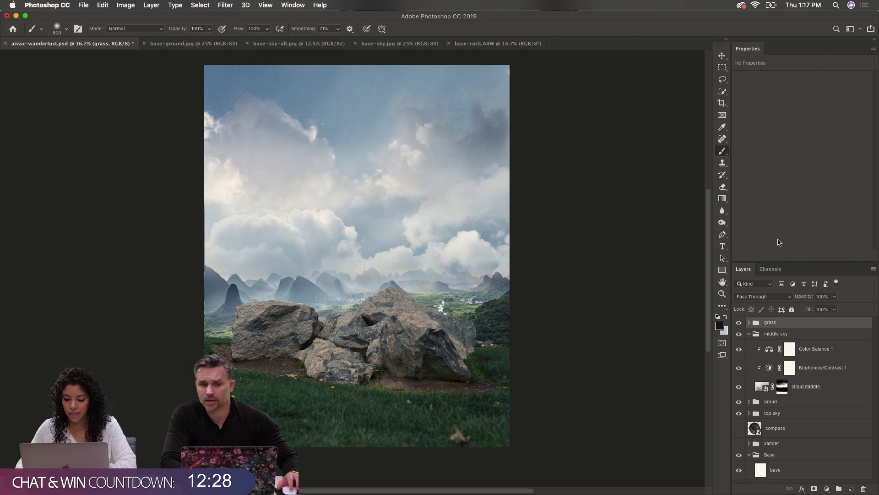
click(749, 334)
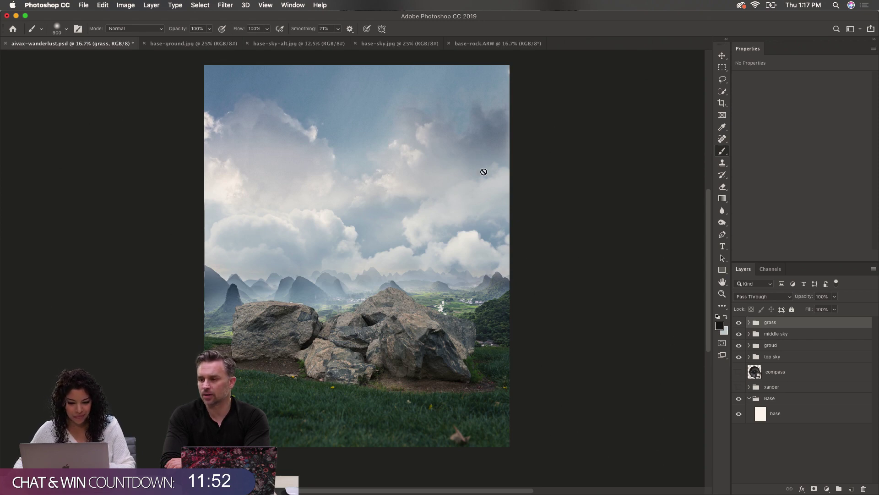
Close base-rock.ARW without saving along with the three other source images, and save aivax-wanderlust.psd
click(449, 44)
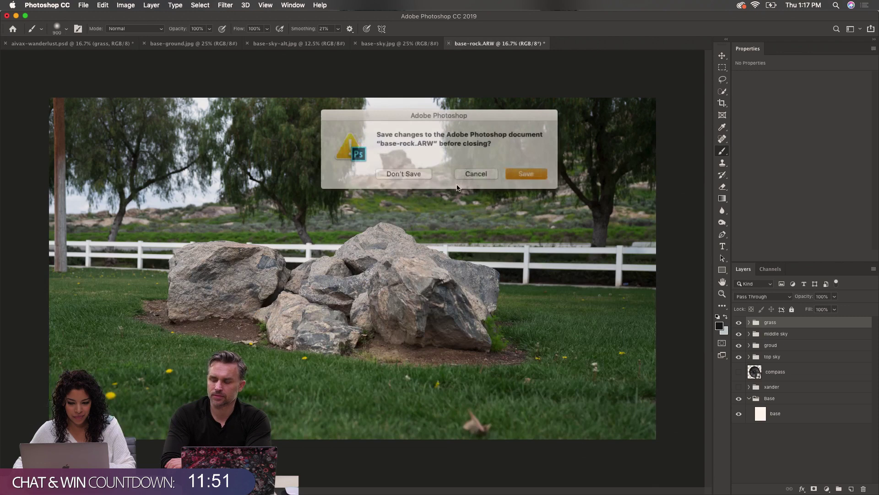
click(408, 174)
click(357, 44)
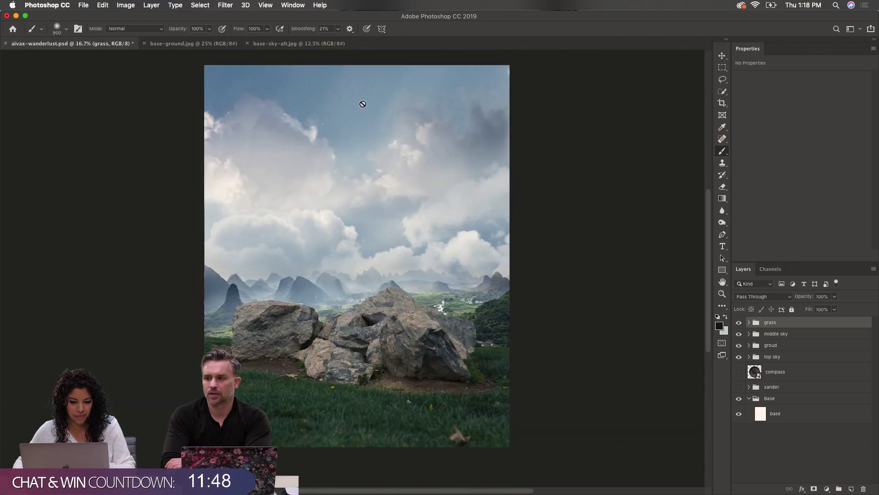
click(247, 44)
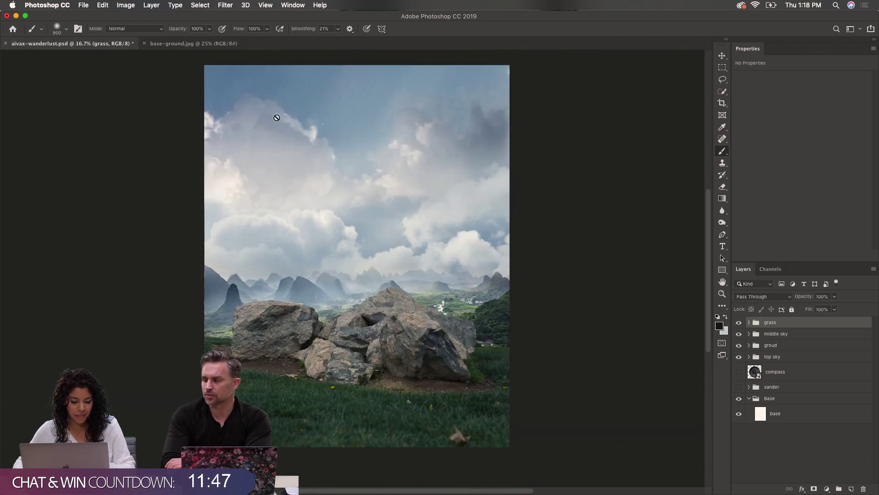
click(144, 44)
key(super+s)
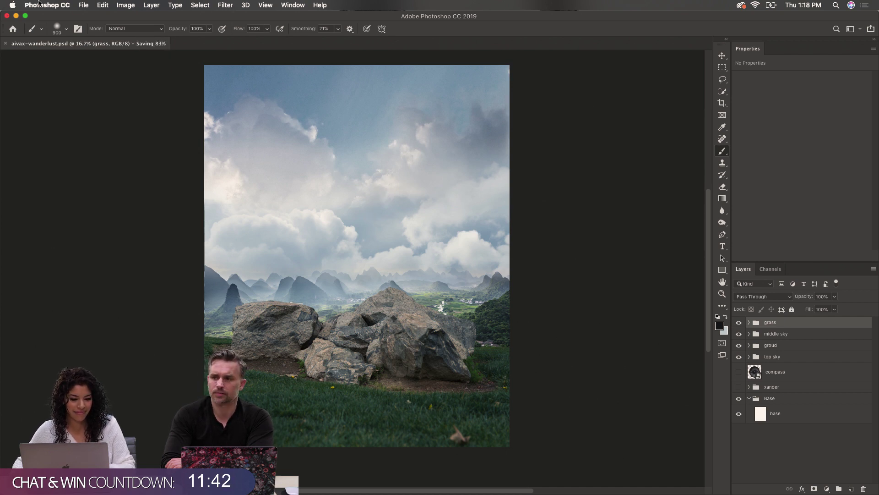
Open xander.ARW from the RAW folder in Camera Raw
click(85, 5)
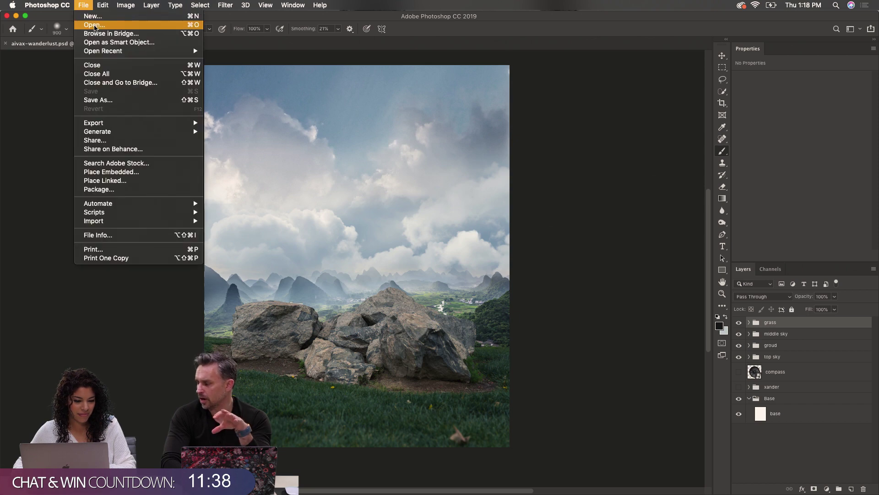
click(95, 25)
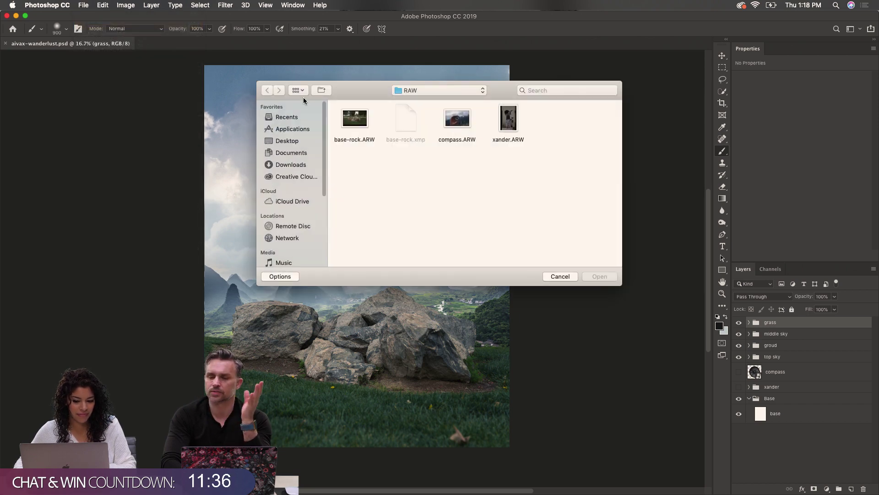
click(510, 120)
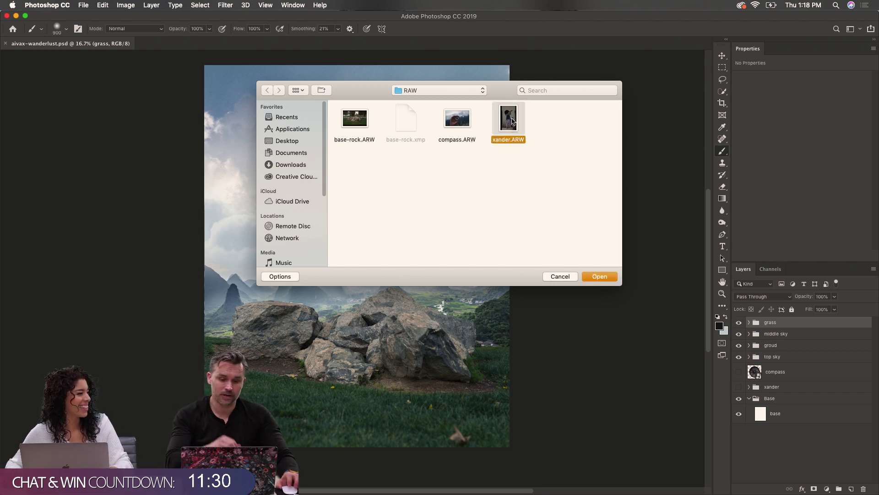
click(597, 277)
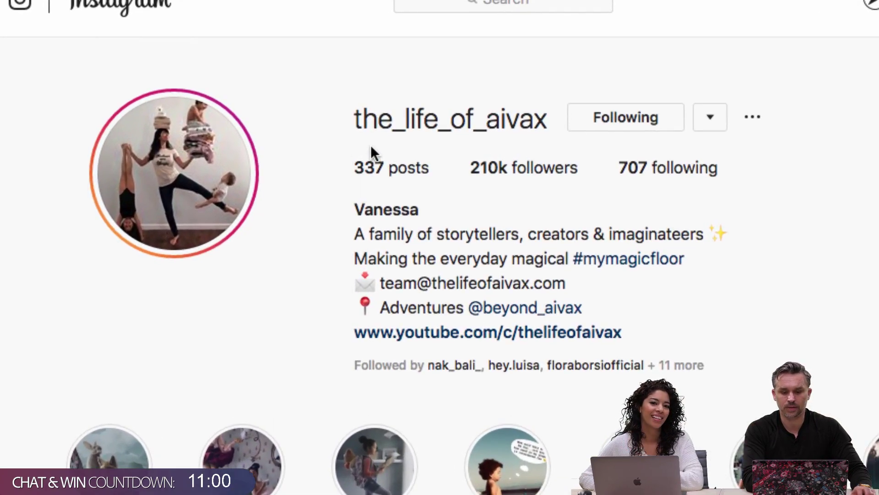
Browse the the_life_of_aivax Instagram profile in Chrome, examining the floating-islands composite and the one with the fighter jets
scroll(559, 244, down, 5)
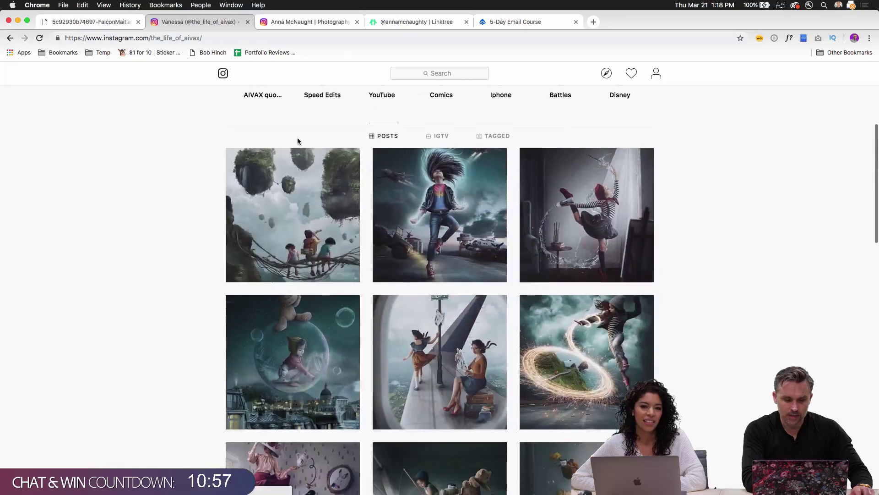
scroll(298, 141, up, 1)
click(322, 234)
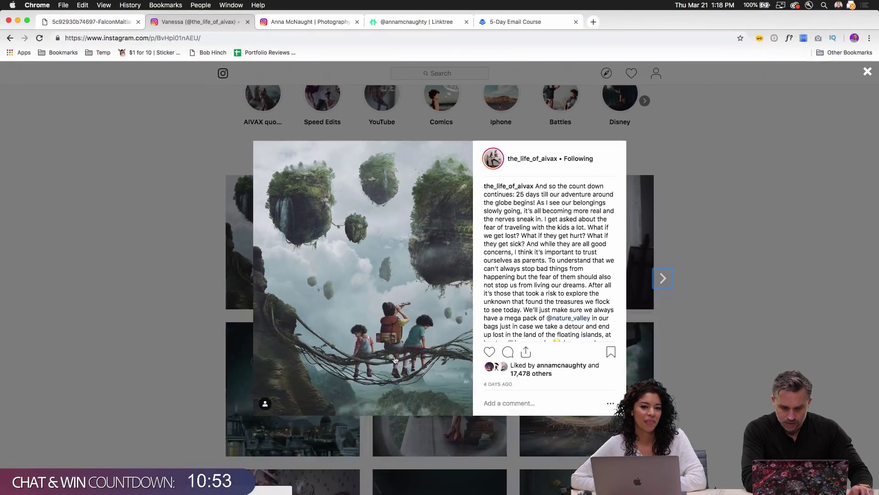
click(73, 255)
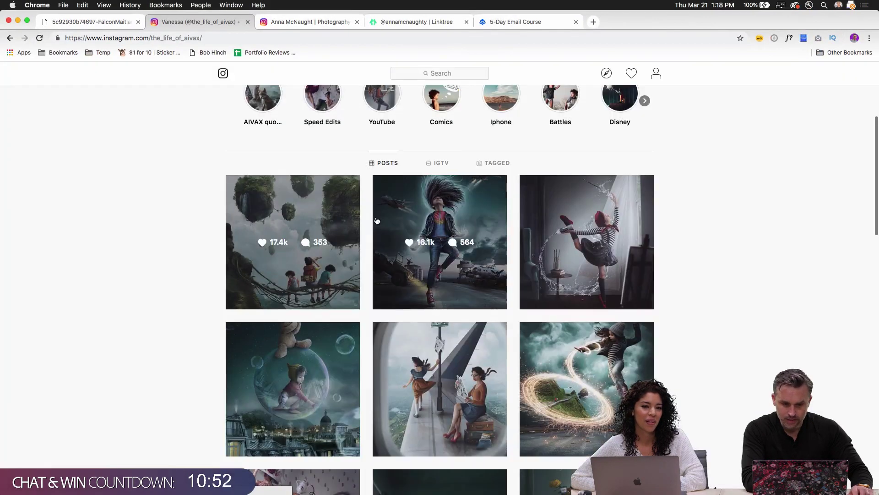
click(452, 294)
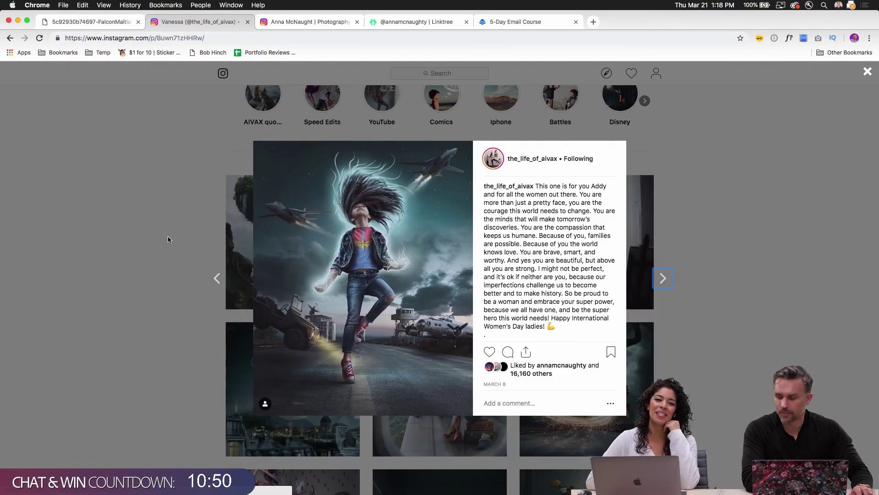
click(168, 238)
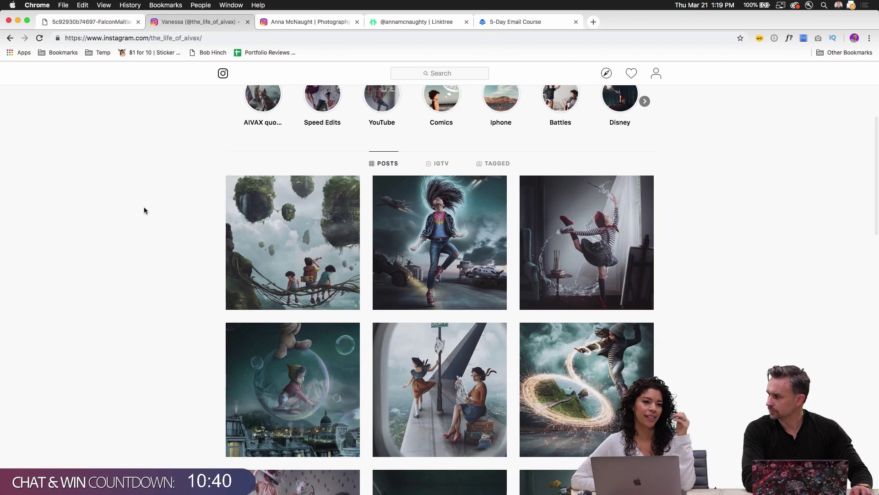
scroll(144, 210, up, 3)
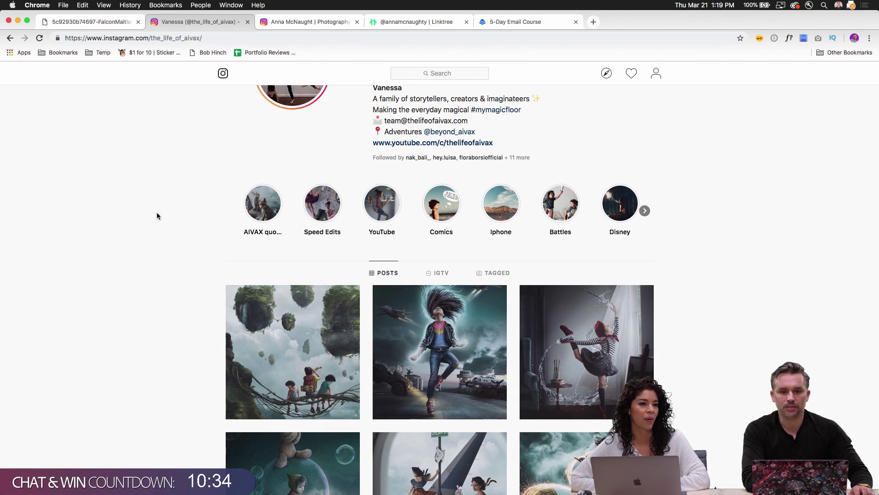
scroll(171, 223, down, 5)
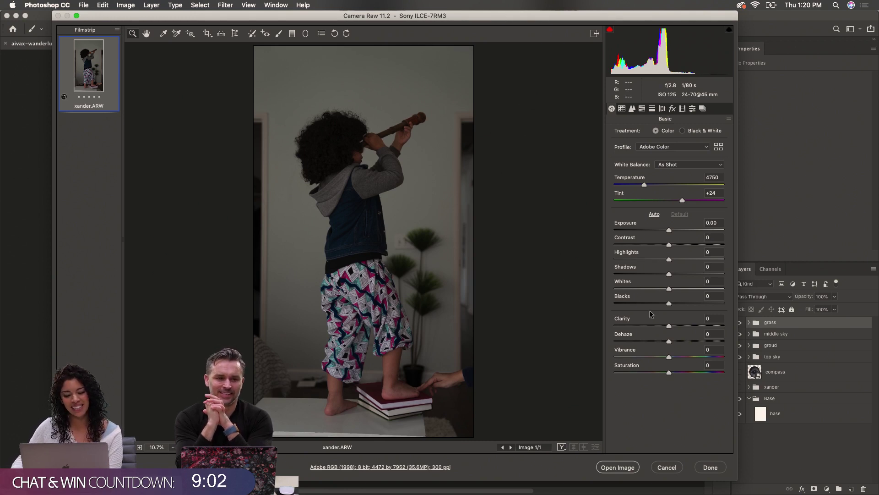
Develop xander.ARW with Exposure +1.90, Highlights -34, Shadows +14 and Clarity +7, and open it as an image
drag(669, 230, 690, 232)
drag(667, 274, 650, 260)
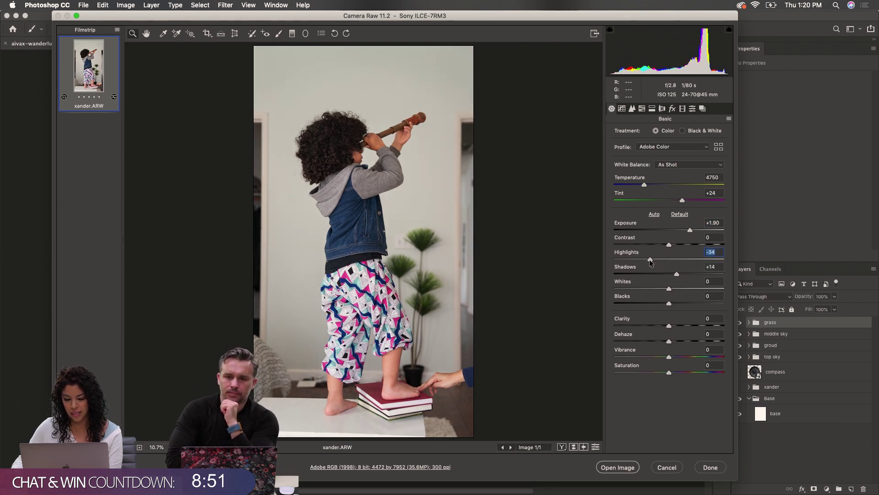
click(673, 326)
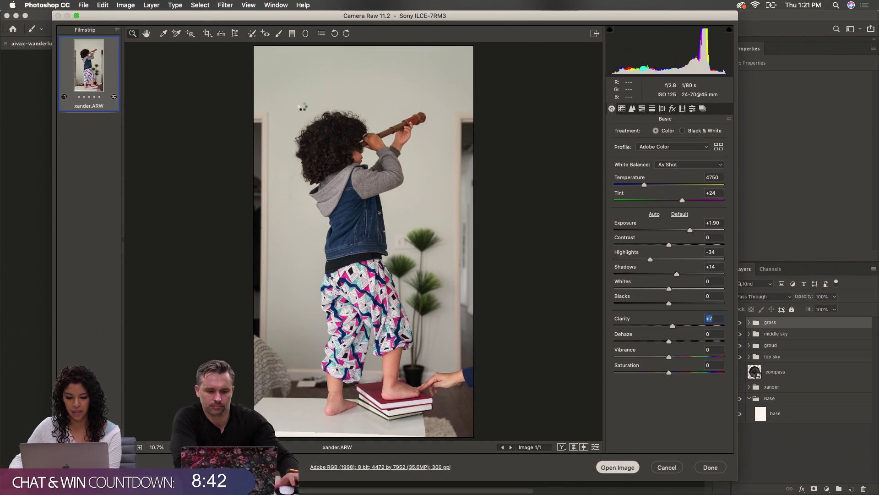
key(Return)
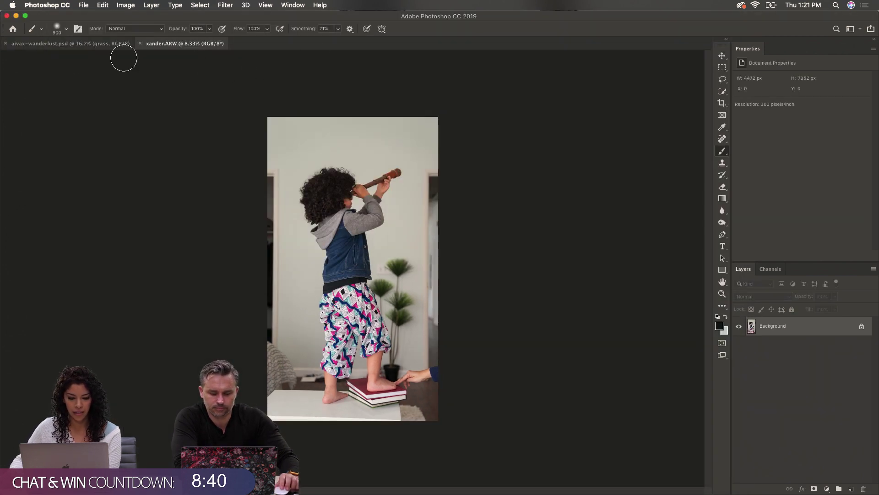
In aivax-wanderlust.psd, expand and show the xander group and move it above the grass group
click(59, 45)
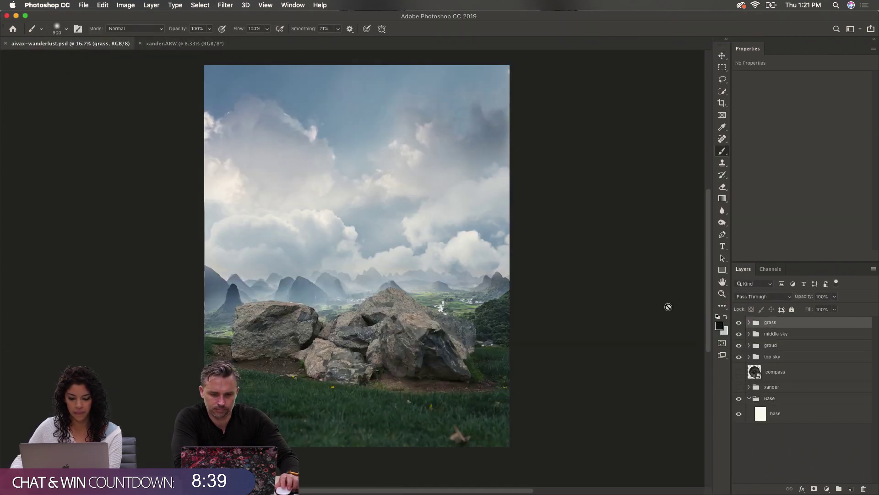
click(749, 387)
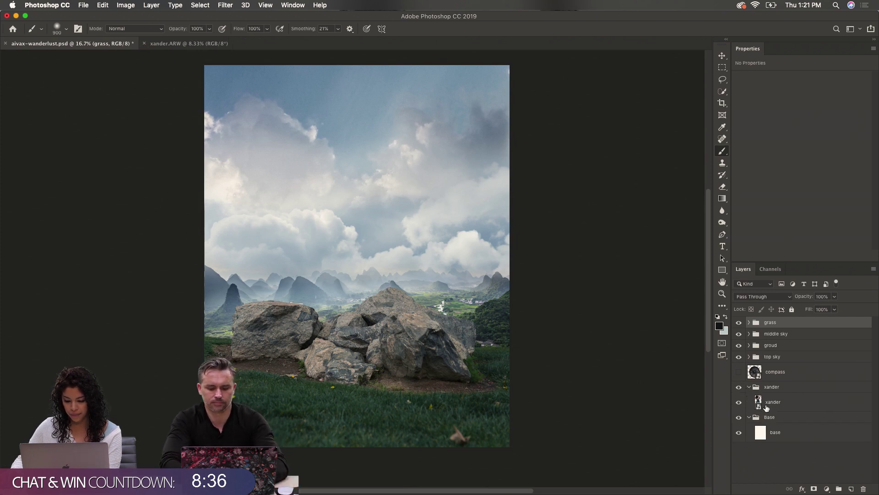
drag(776, 403, 788, 318)
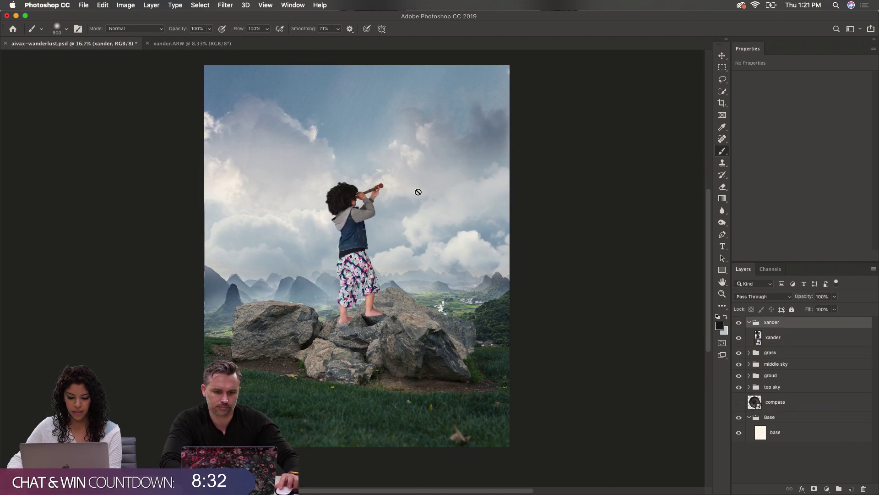
Move the xander group slightly upward so the child's feet stand higher on the rocks
scroll(335, 278, up, 5)
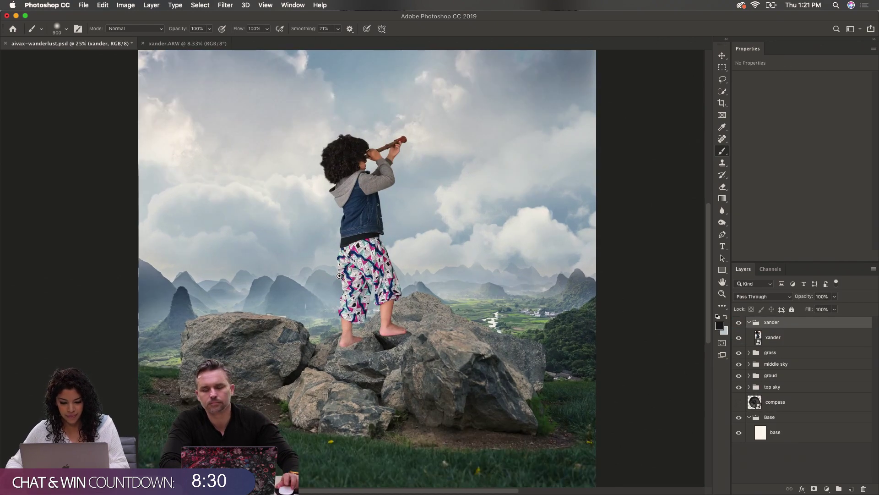
key(v)
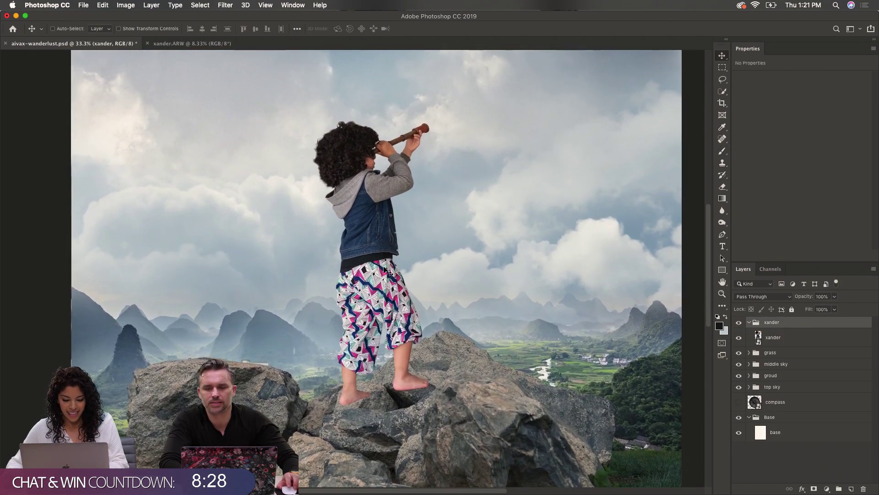
mouse_move(372, 303)
mouse_down()
mouse_move(372, 291)
mouse_move(320, 296)
mouse_move(393, 268)
mouse_move(371, 290)
mouse_up()
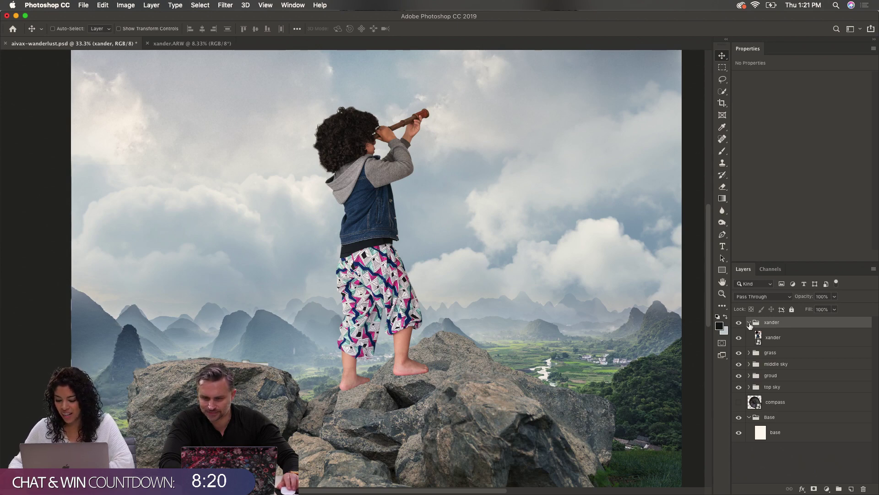
Add a Hue/Saturation adjustment clipped to the xander layer and set Saturation to -15
click(784, 340)
click(827, 489)
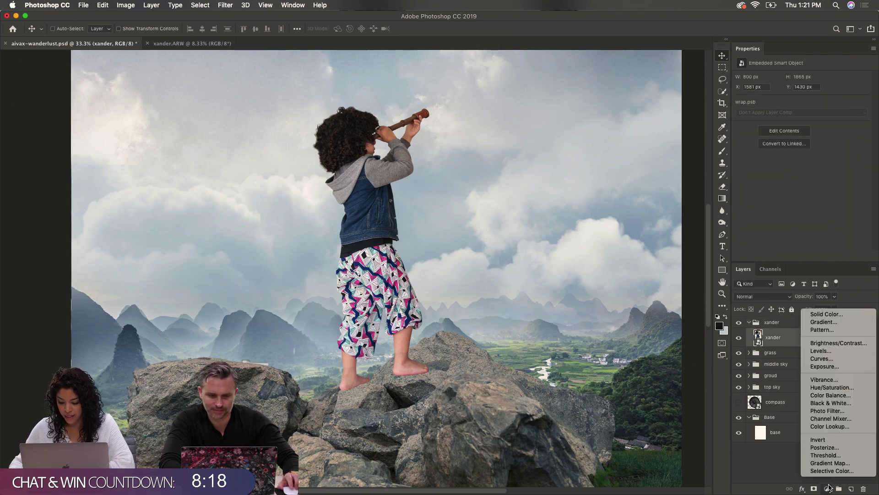
click(855, 388)
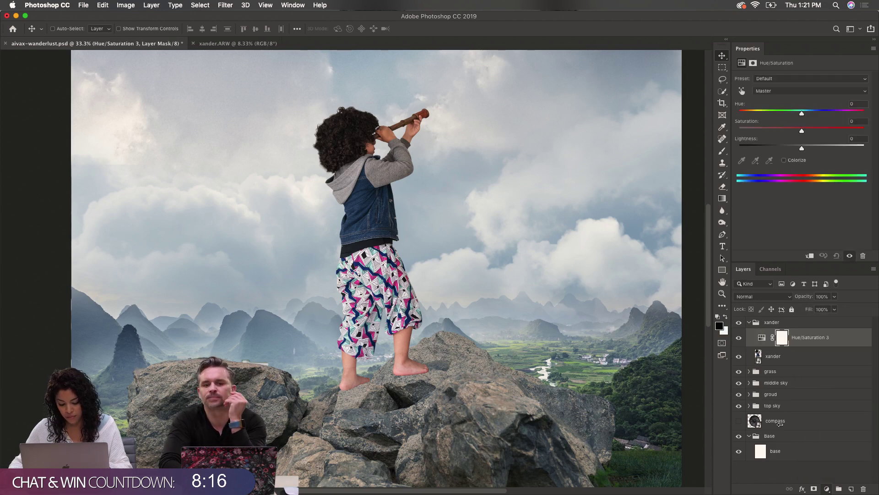
alt+click(759, 347)
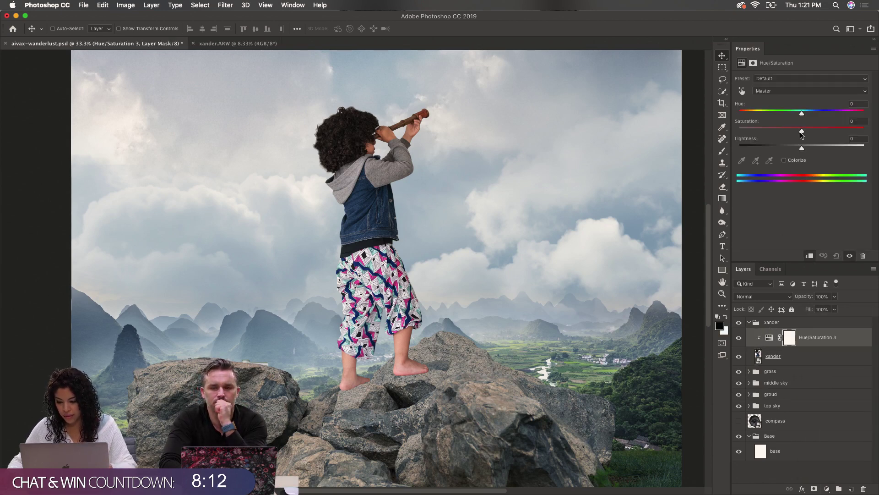
drag(802, 131, 790, 133)
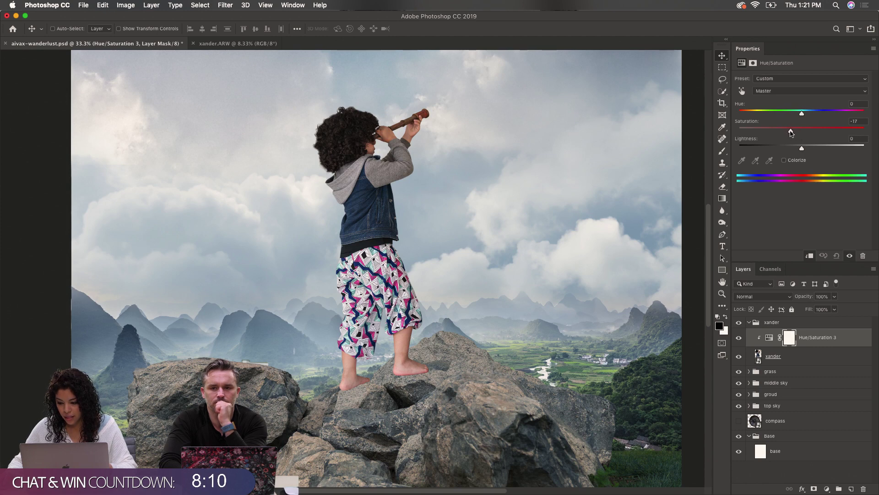
drag(790, 133, 792, 133)
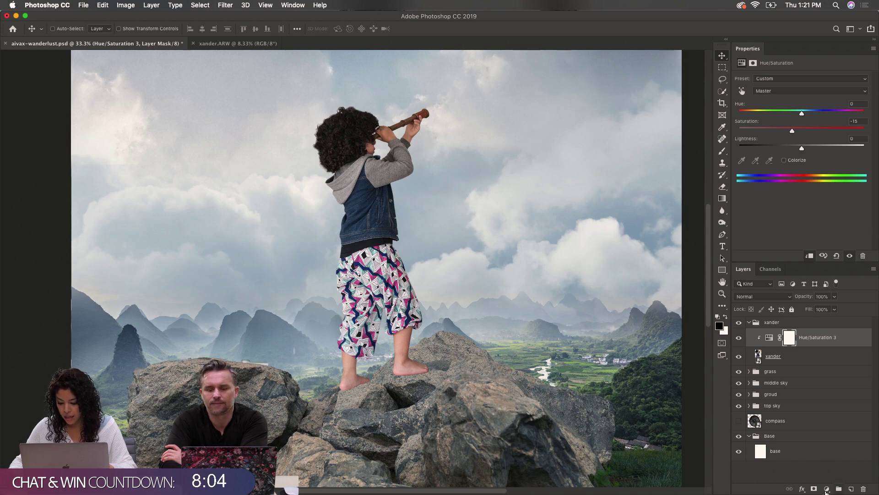
Add a Brightness/Contrast adjustment clipped to the child above the Hue/Saturation layer, with Brightness -32 and Contrast -12
click(827, 489)
click(834, 344)
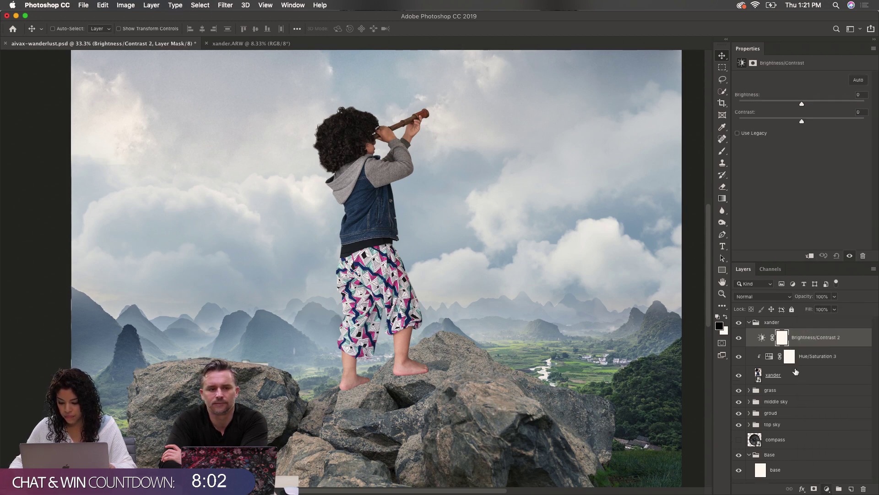
alt+click(770, 347)
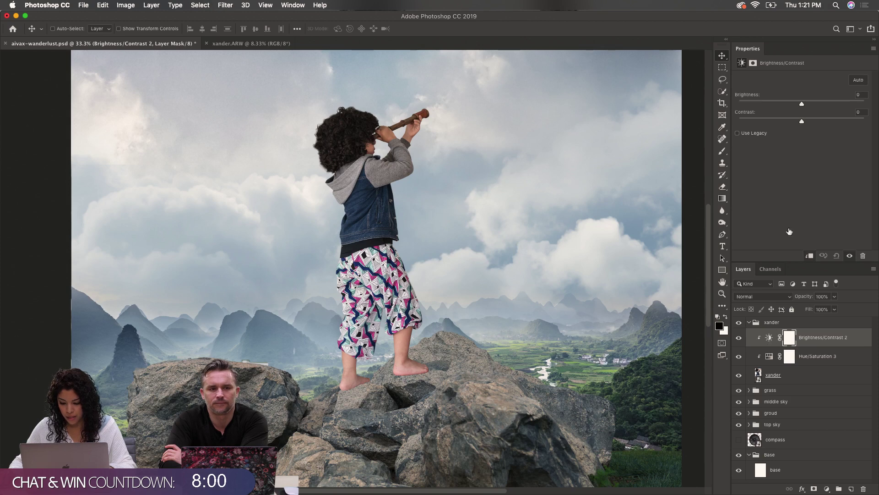
drag(802, 104, 787, 122)
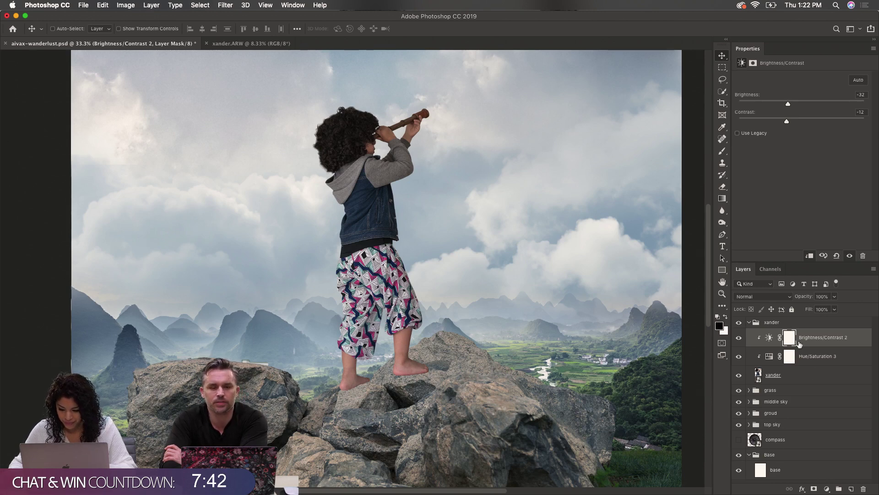
Review the Hue/Saturation settings and compare the child with and without the Hue/Saturation and Brightness/Contrast adjustments
click(809, 357)
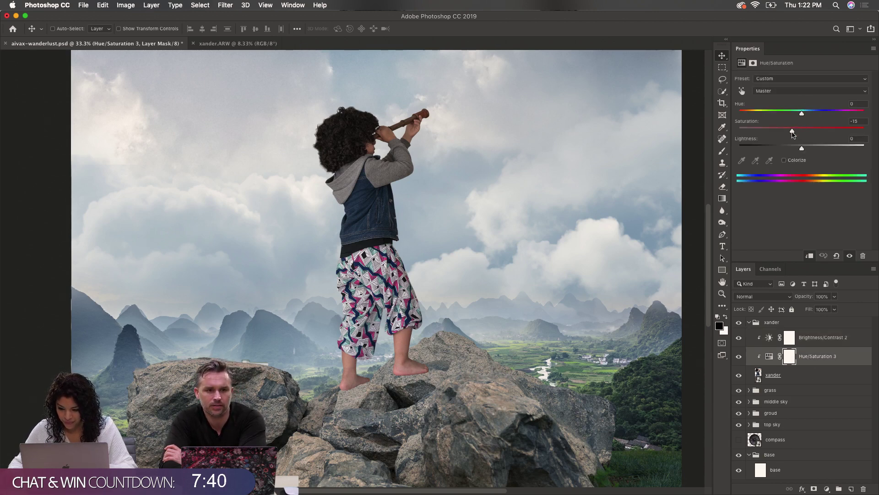
drag(793, 133, 792, 133)
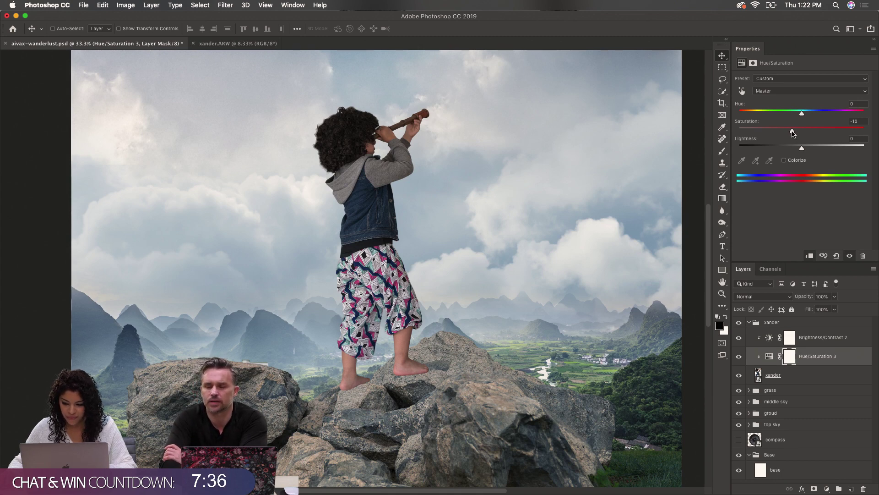
click(740, 356)
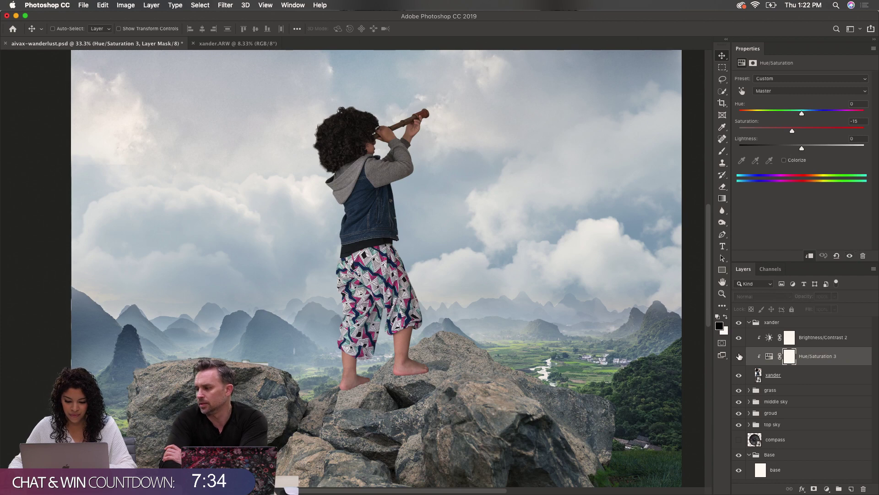
click(739, 356)
click(740, 338)
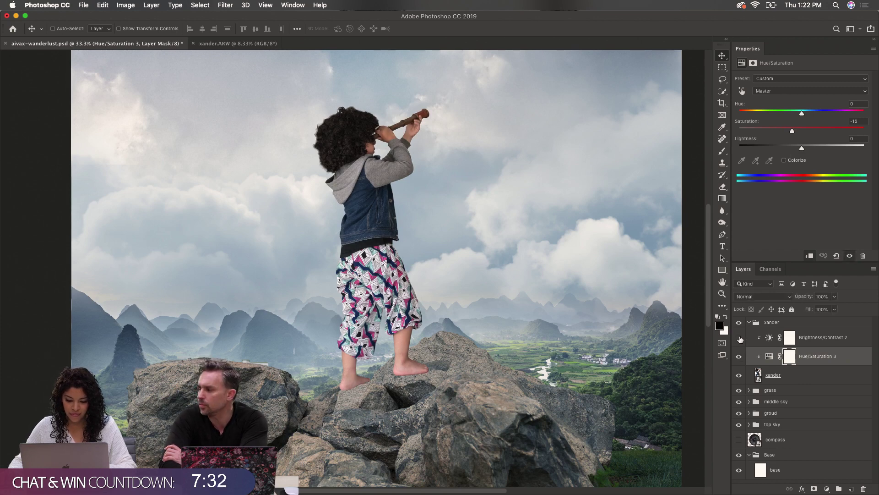
click(739, 338)
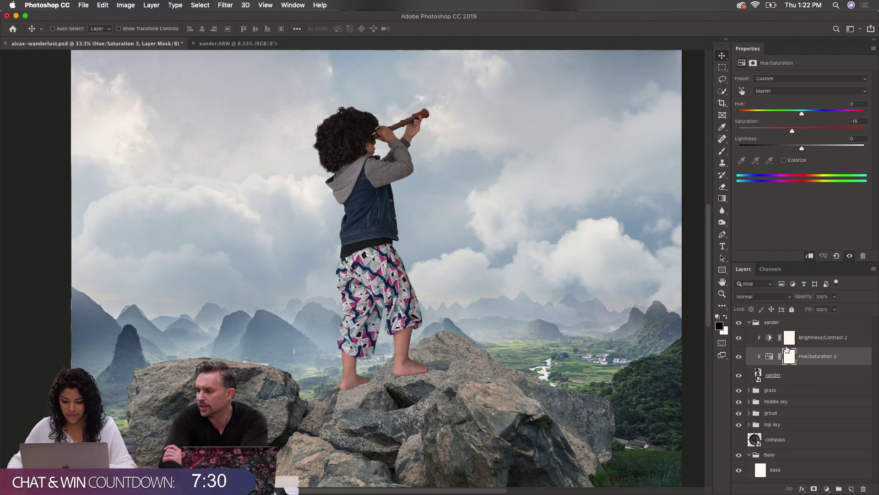
click(789, 357)
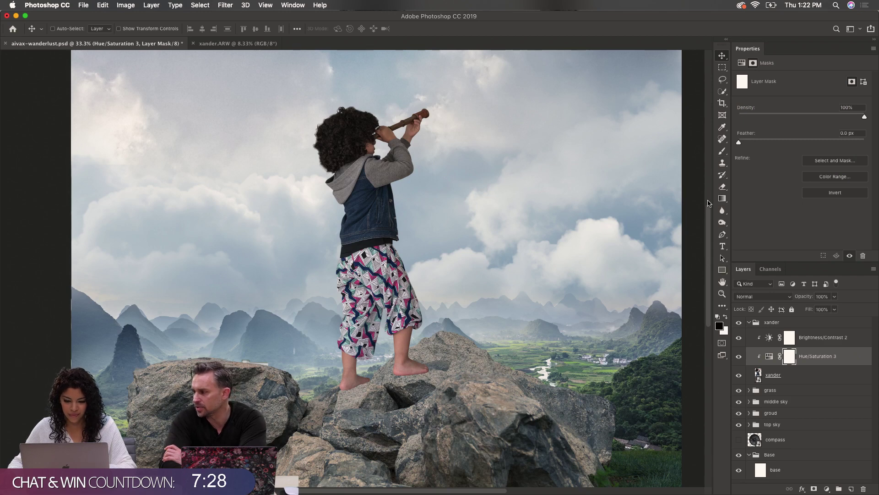
scroll(545, 305, down, 1)
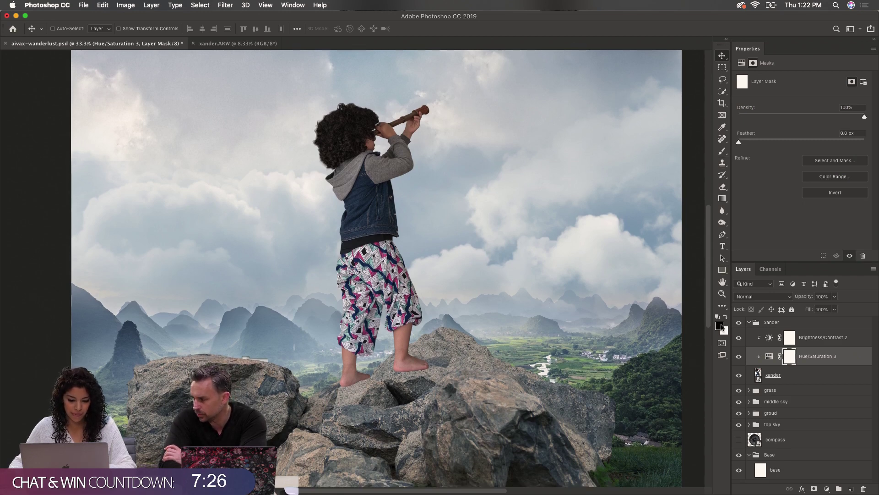
Add a clipped Levels adjustment above Brightness/Contrast, set its midtones to 1.22, and compare the child with and without it
click(825, 340)
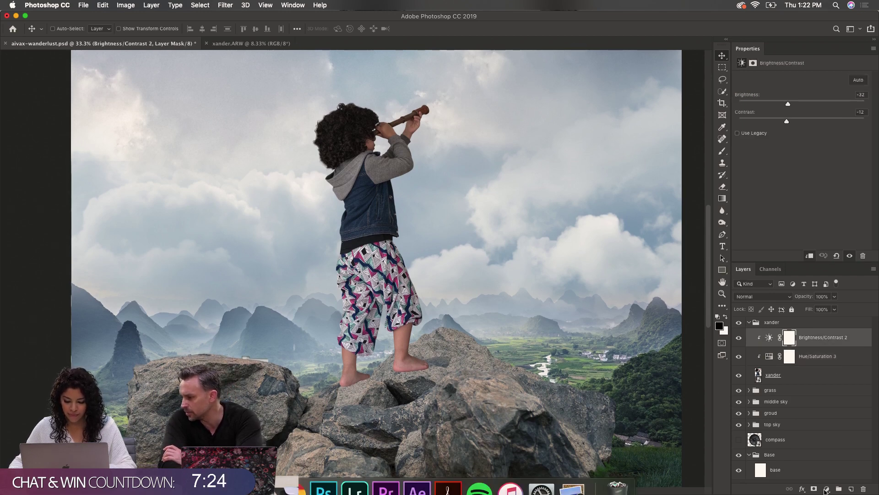
click(827, 489)
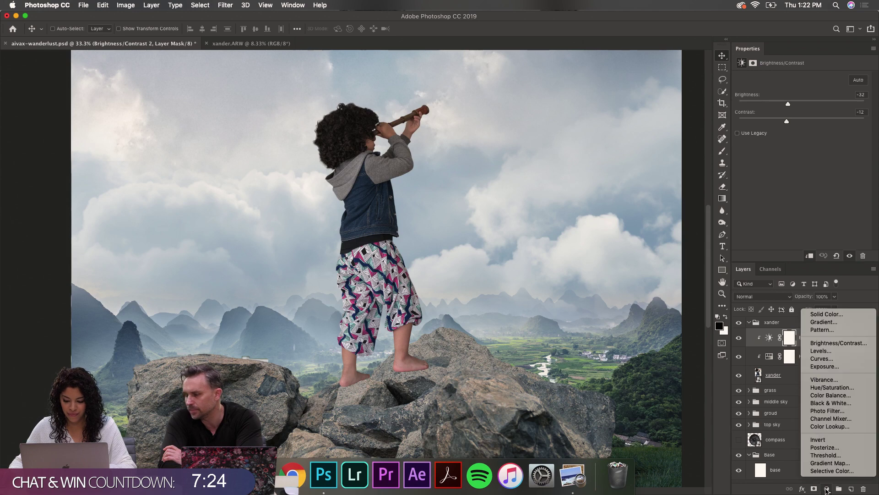
click(835, 351)
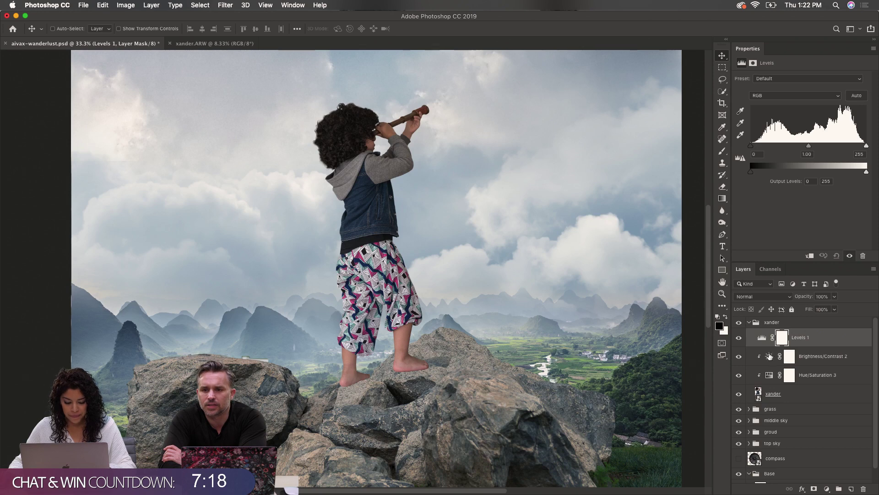
alt+click(761, 343)
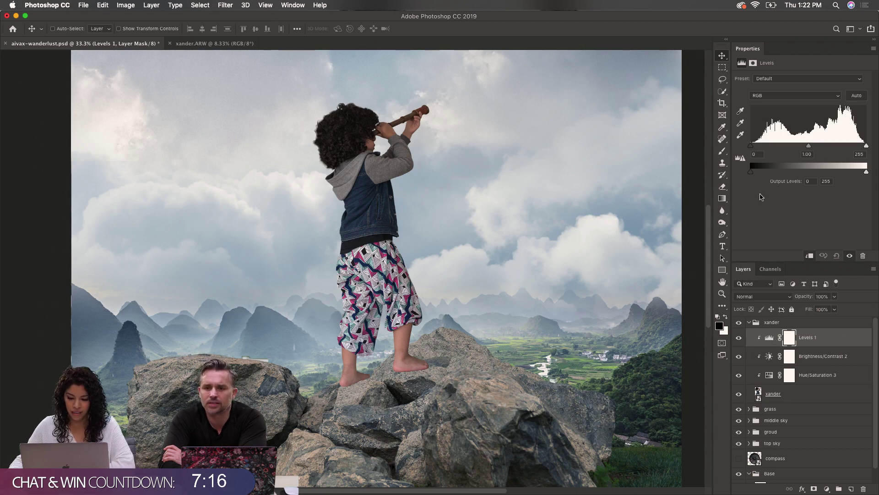
drag(809, 148, 801, 147)
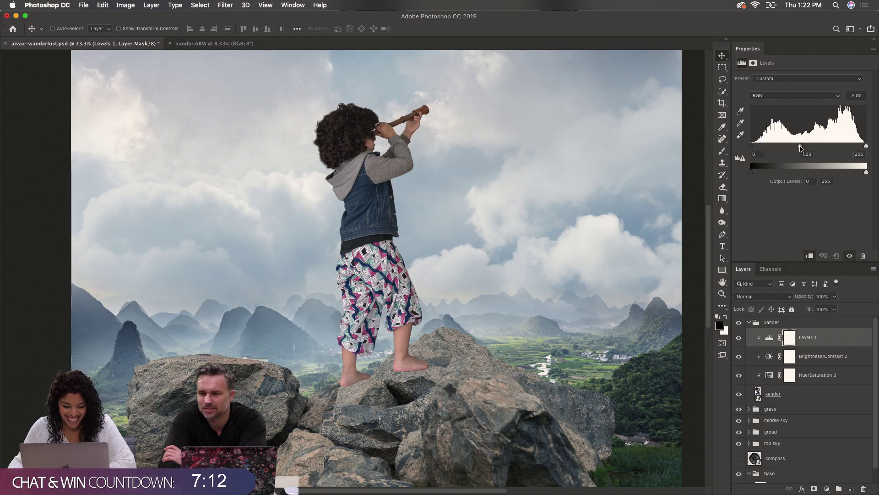
drag(801, 148, 801, 148)
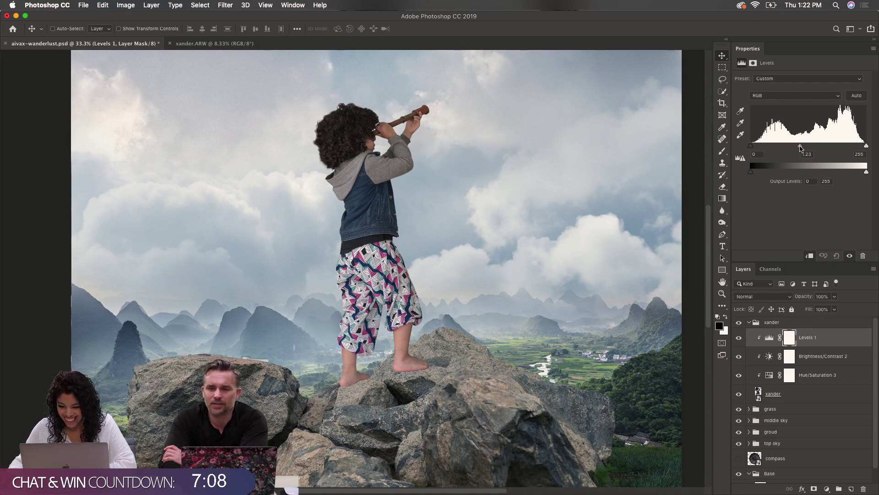
drag(800, 147, 801, 148)
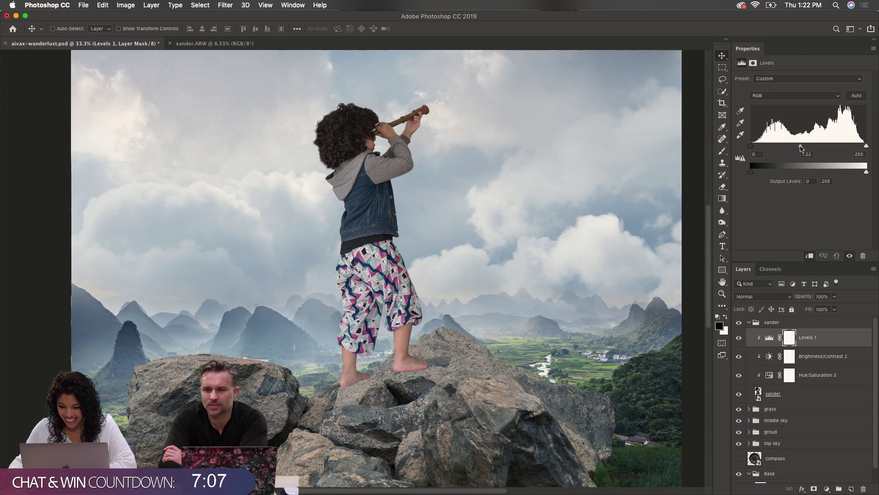
click(740, 338)
click(740, 338)
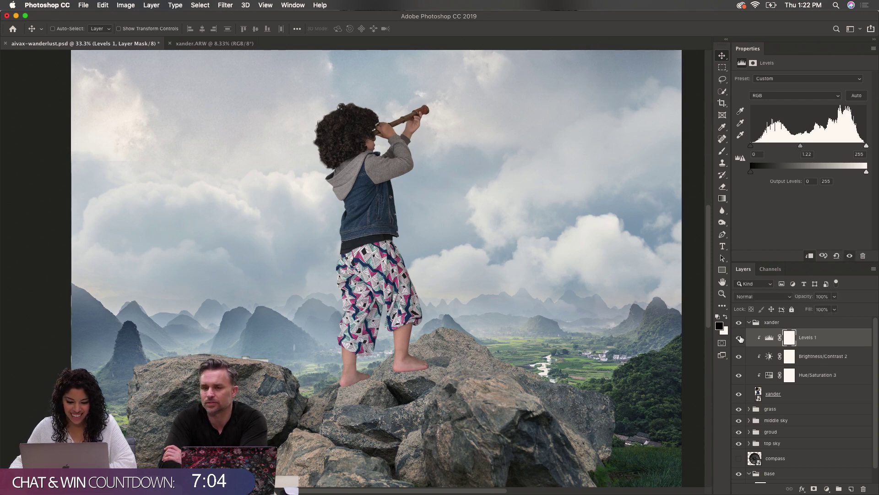
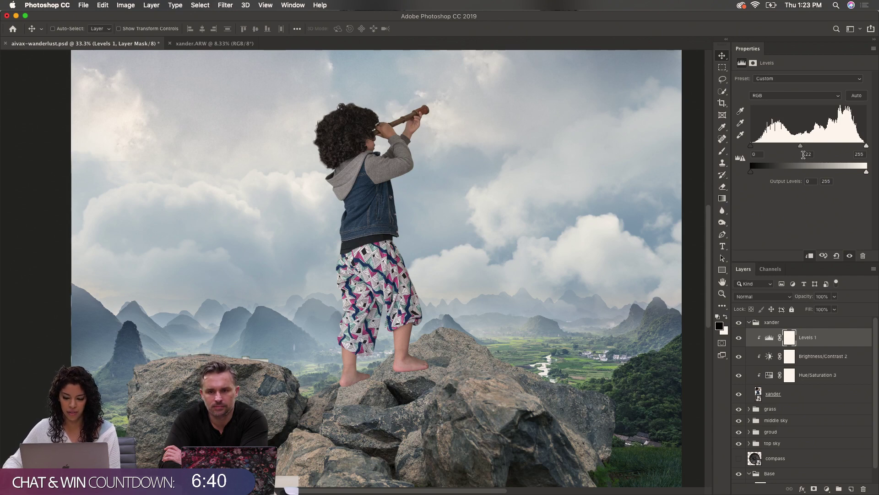
Raise the midtones of the child's Levels adjustment to 1.27 and check the effect before and after
mouse_move(801, 147)
mouse_down()
mouse_move(814, 151)
mouse_move(802, 153)
mouse_up()
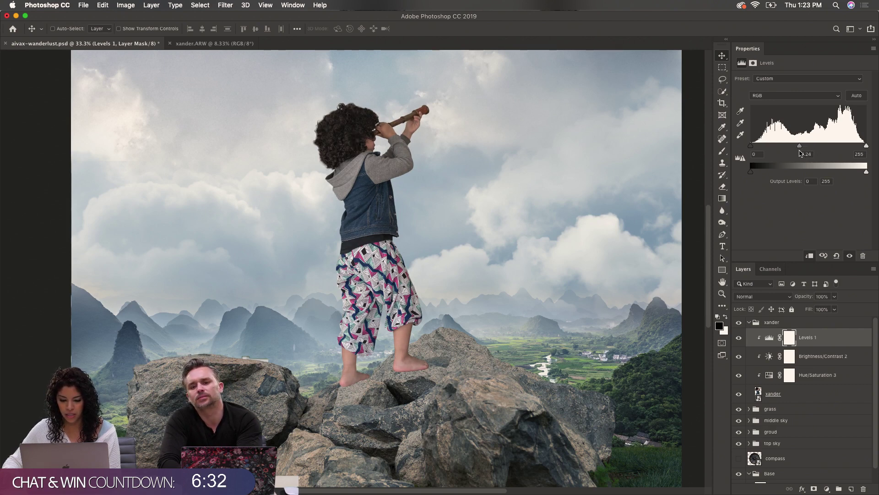
click(738, 337)
click(739, 337)
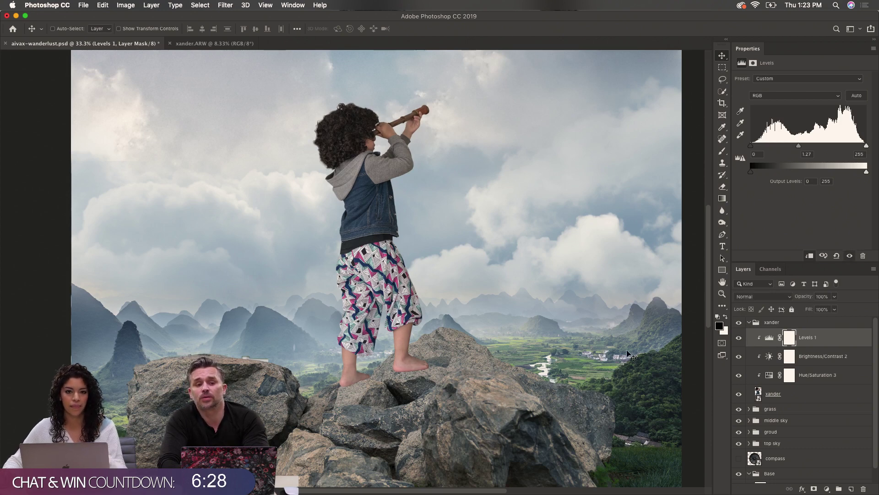
Review the whole composite and collapse the child's layer group
alt+super+click(357, 336)
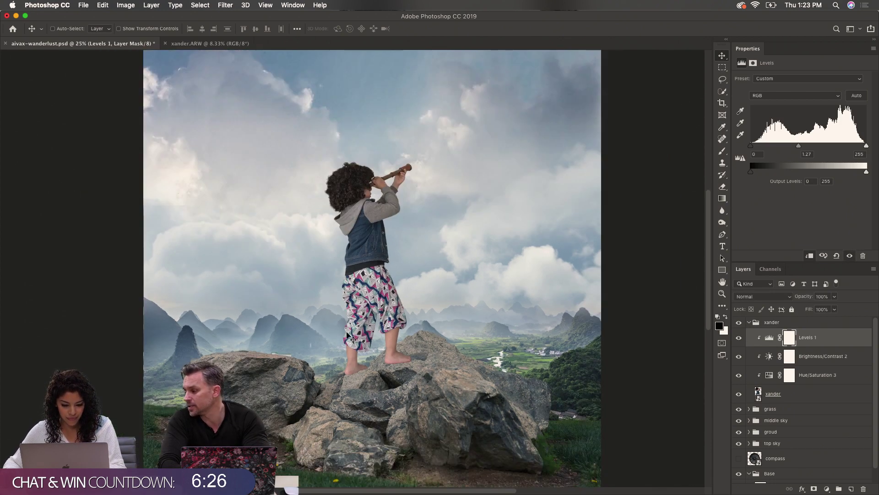
alt+super+click(345, 330)
scroll(367, 323, up, 2)
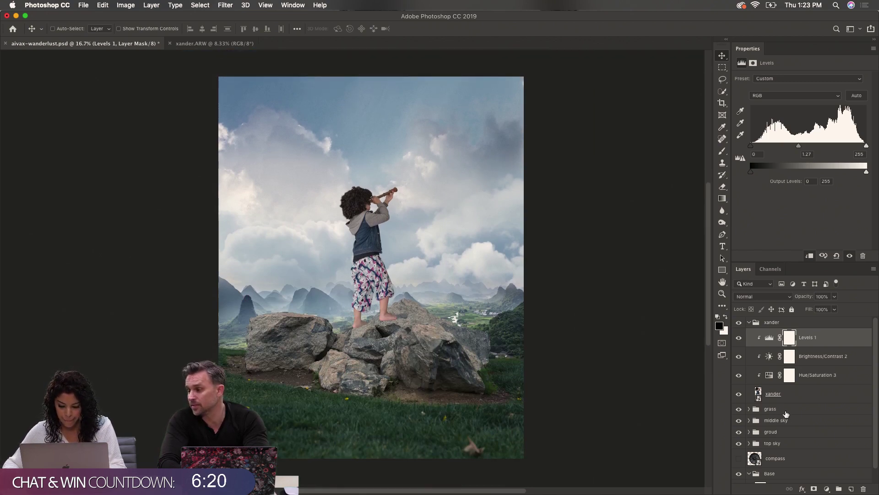
click(749, 323)
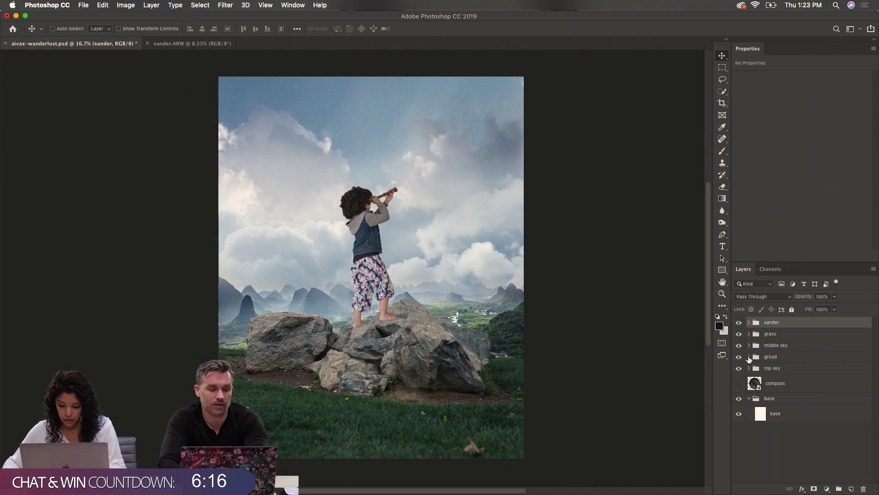
click(749, 398)
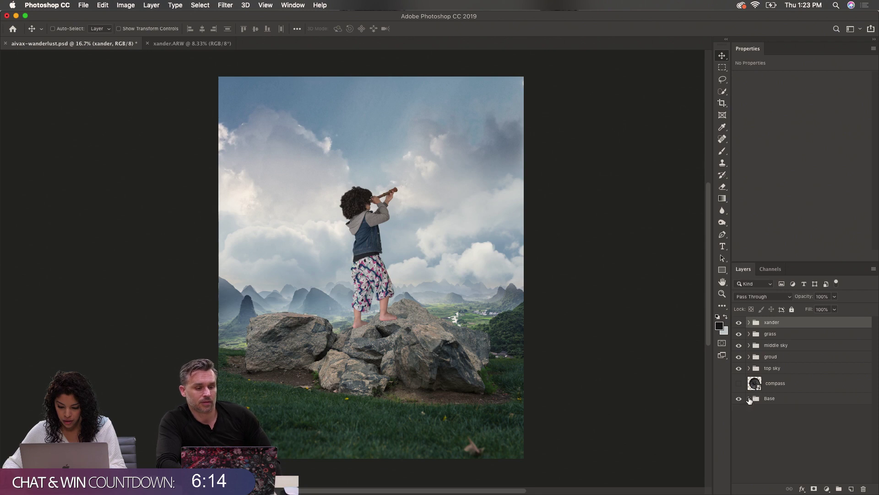
click(748, 398)
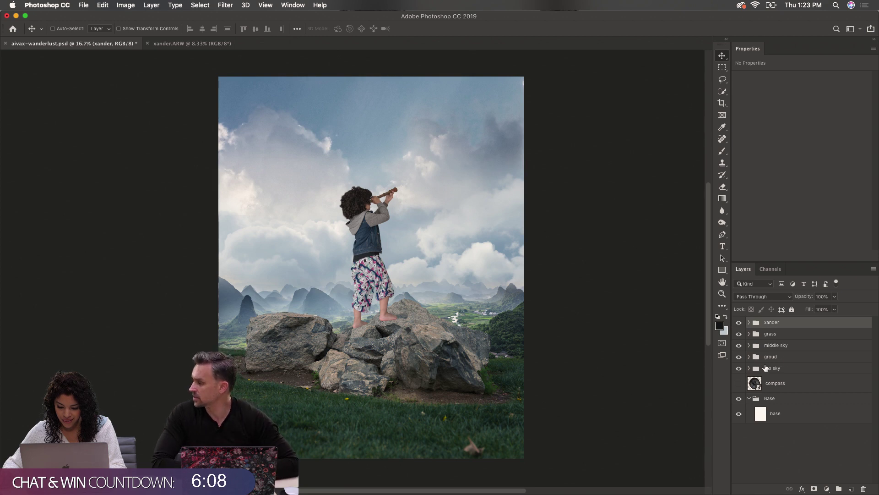
Add a Levels adjustment above Curves 1 in the grass group, clip it to the layers below, and set its midtones to 1.10
click(749, 333)
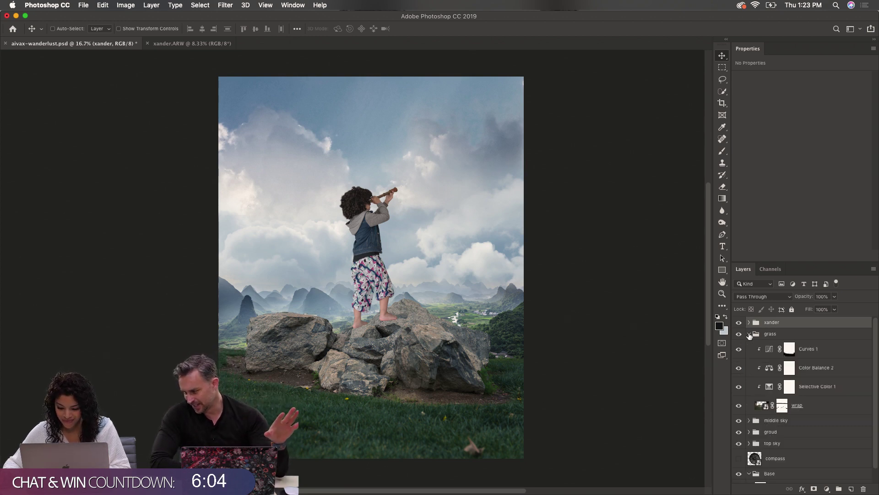
click(804, 409)
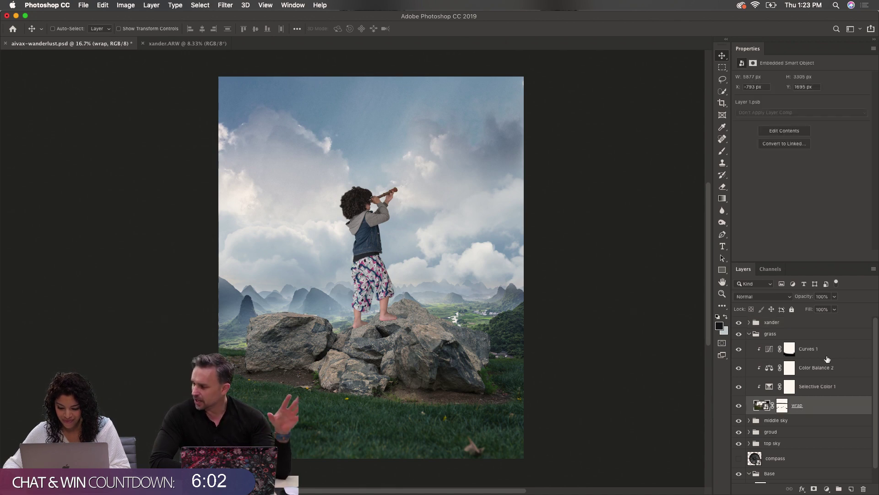
click(828, 357)
click(827, 489)
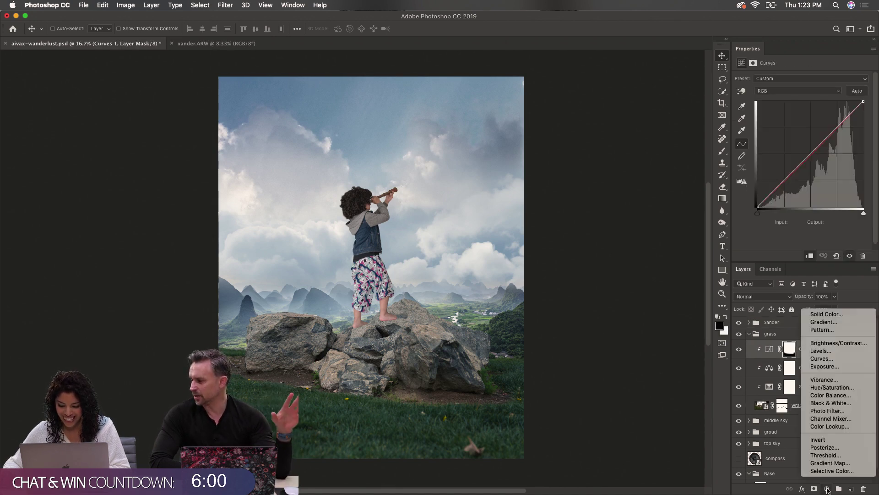
click(842, 349)
alt+click(764, 354)
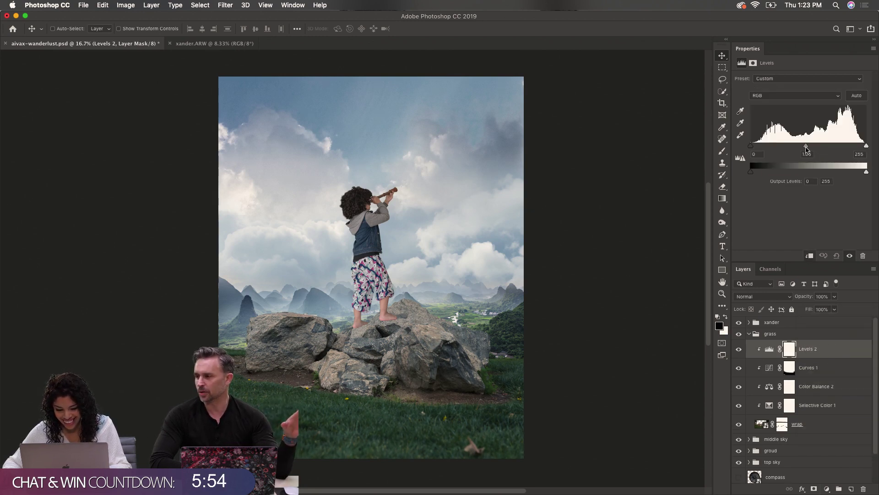
drag(806, 147, 805, 147)
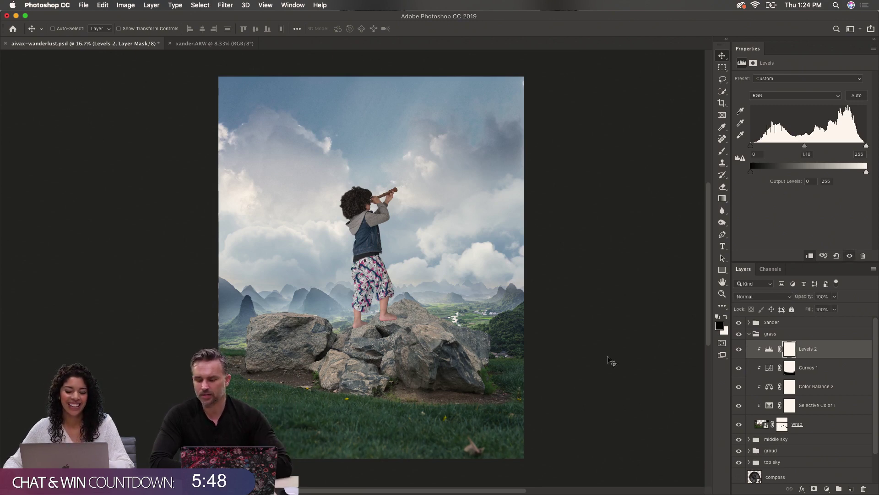
Check the grass and rocks against the child with the new Levels adjustment, and collapse the grass group
key(super+space)
click(407, 272)
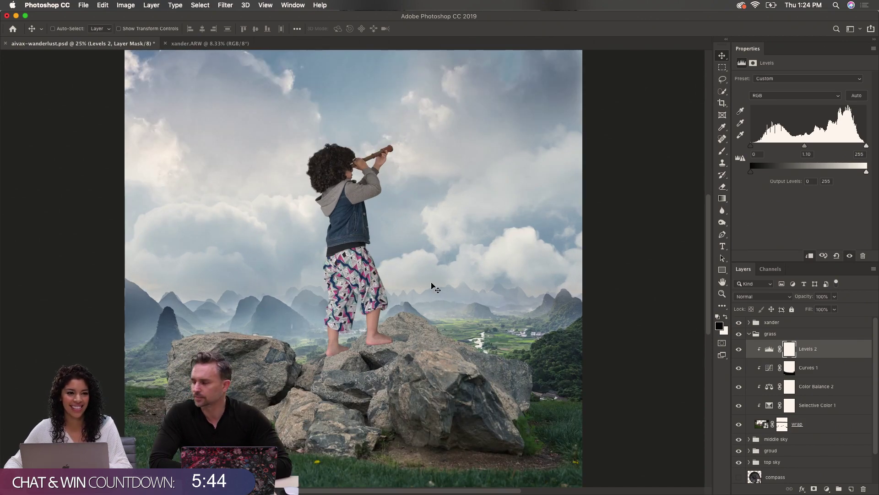
key(super+minus)
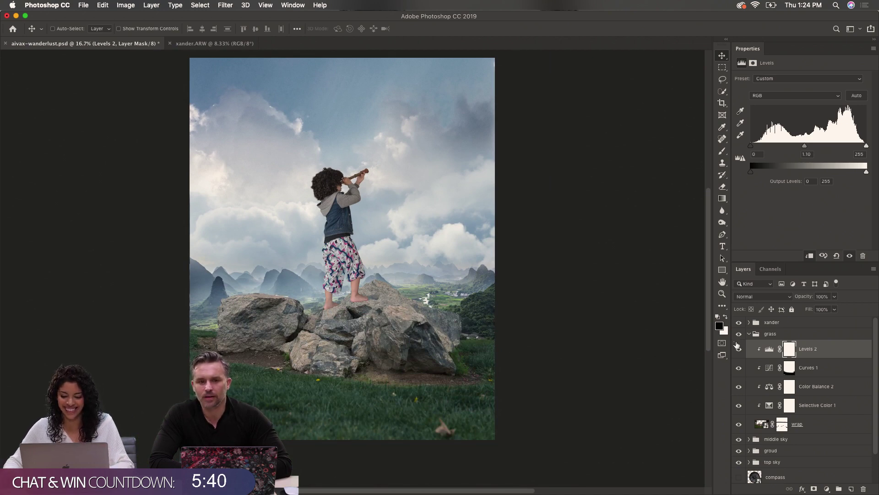
click(749, 333)
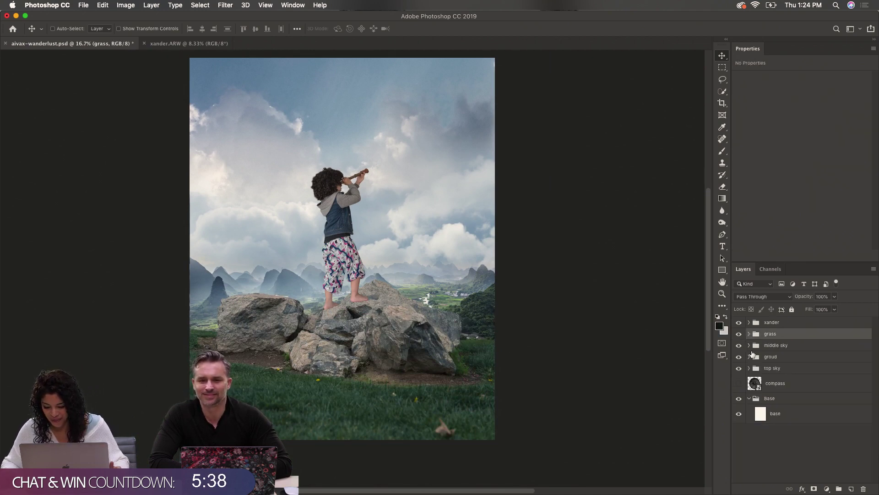
Inspect the child's hair edges up close and add a white layer mask to the child's smart object layer
scroll(364, 287, up, 1)
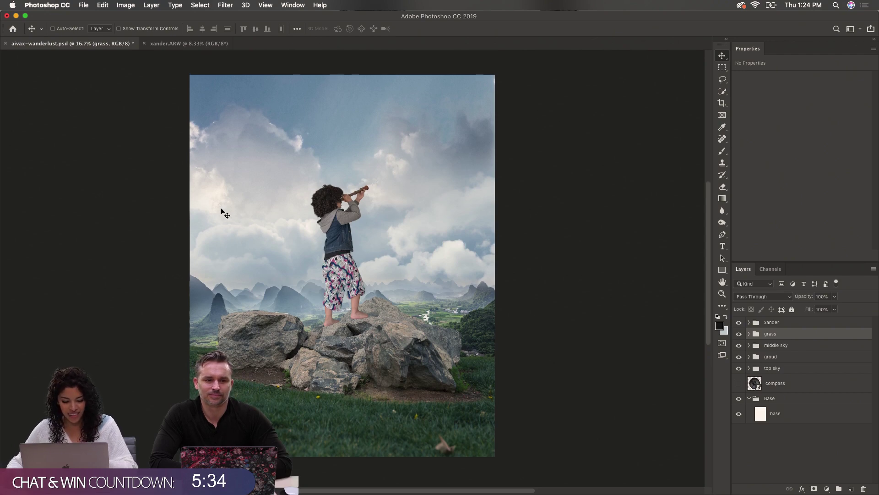
super+click(301, 206)
super+click(308, 191)
super+click(320, 187)
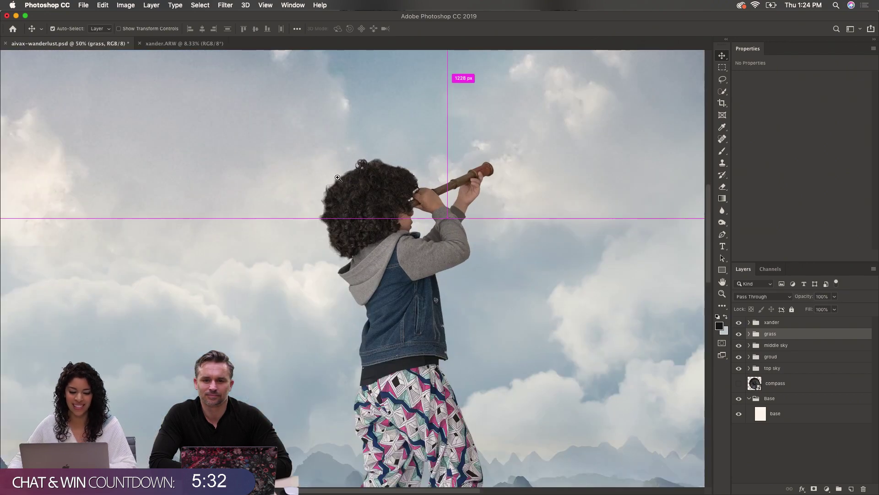
super+click(348, 177)
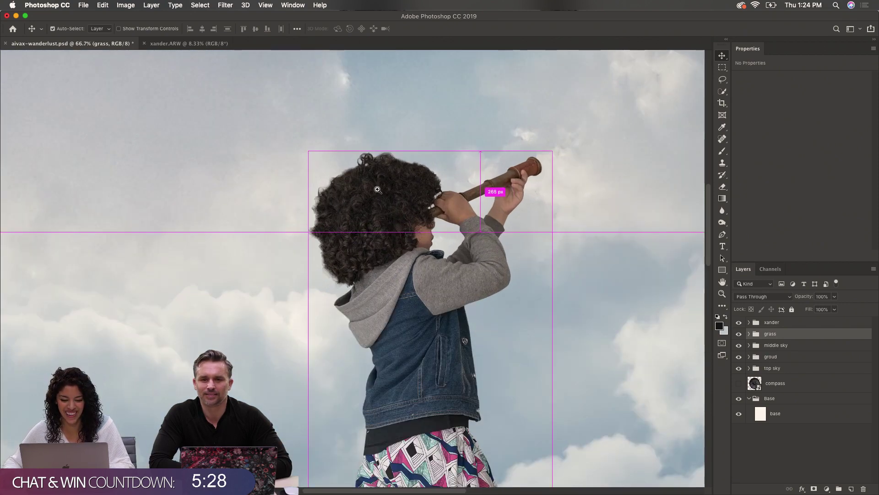
super+click(379, 192)
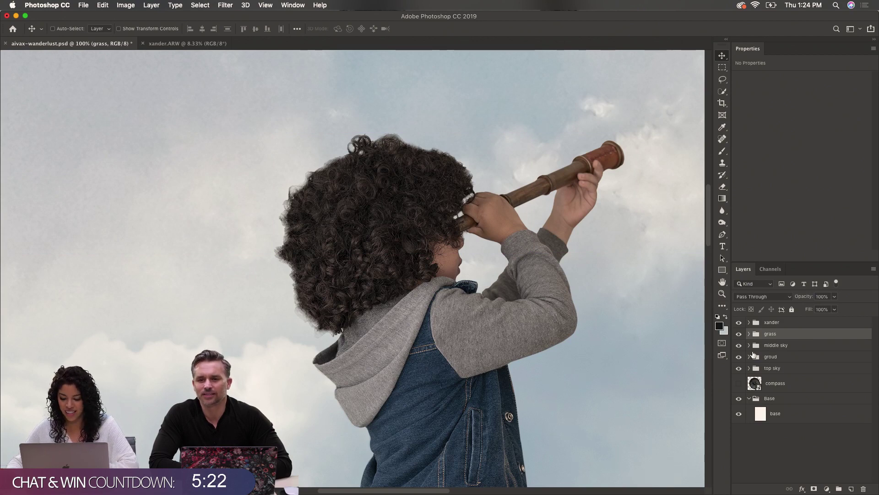
click(749, 322)
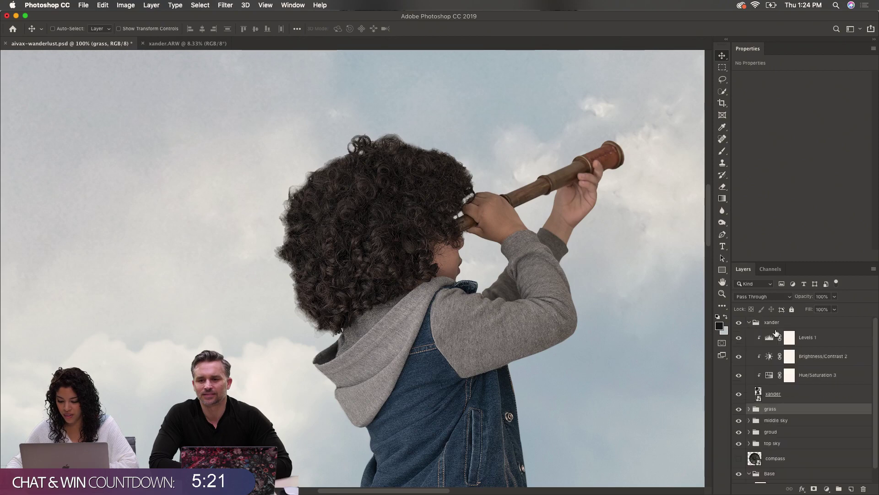
click(766, 393)
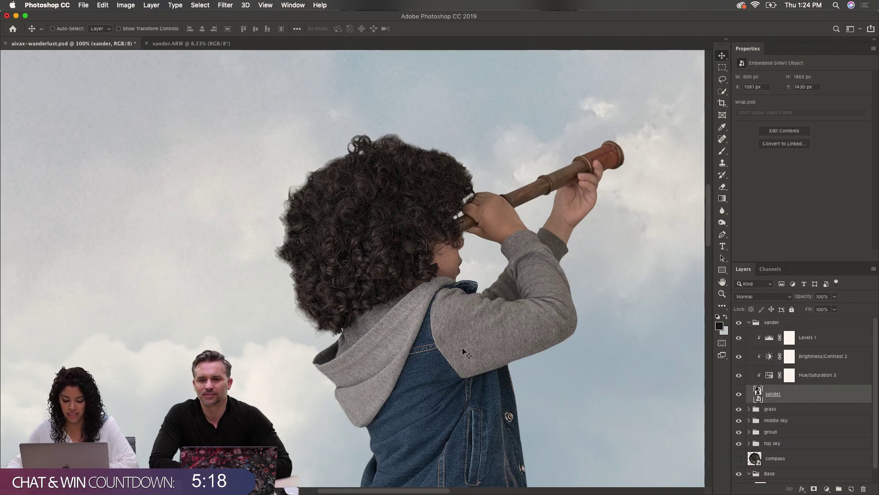
click(813, 489)
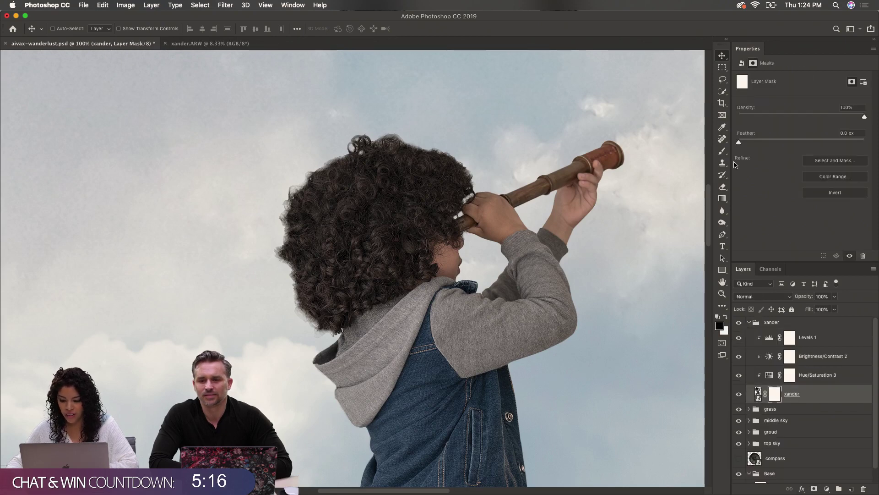
Set up the Brush tool with the Spatter 59 pixels legacy brush at 20% opacity
click(722, 152)
click(65, 29)
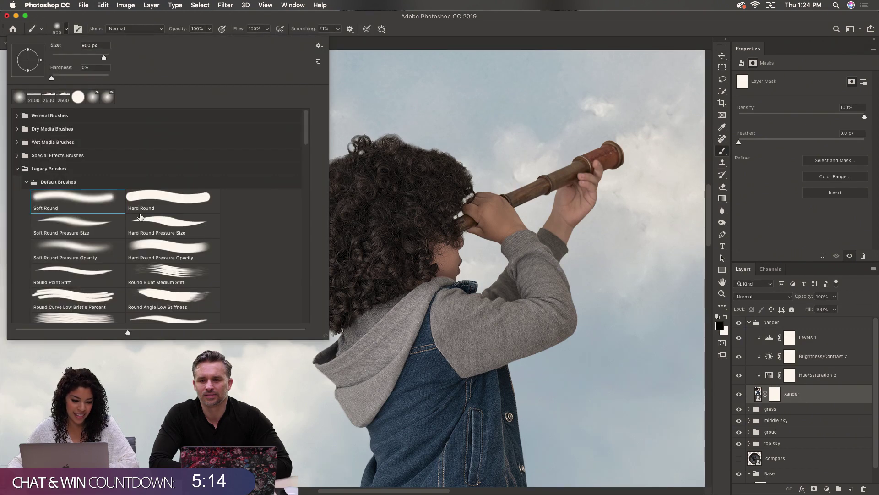
scroll(181, 267, down, 15)
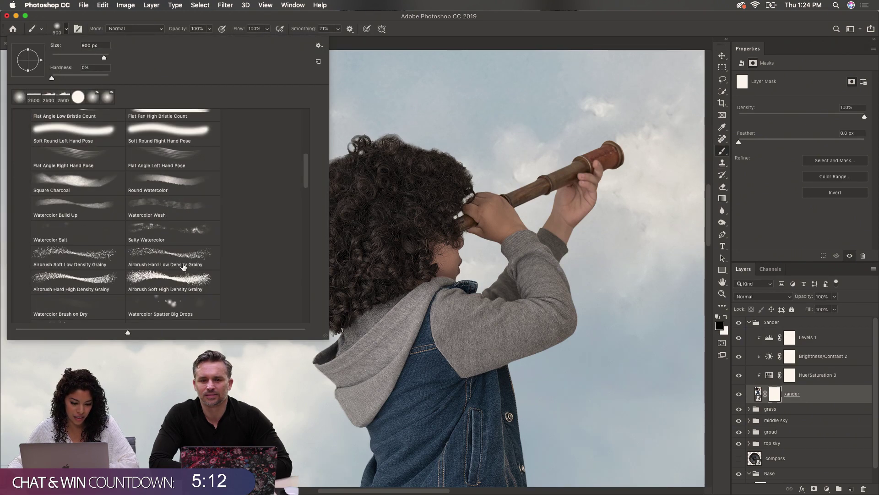
scroll(183, 267, down, 5)
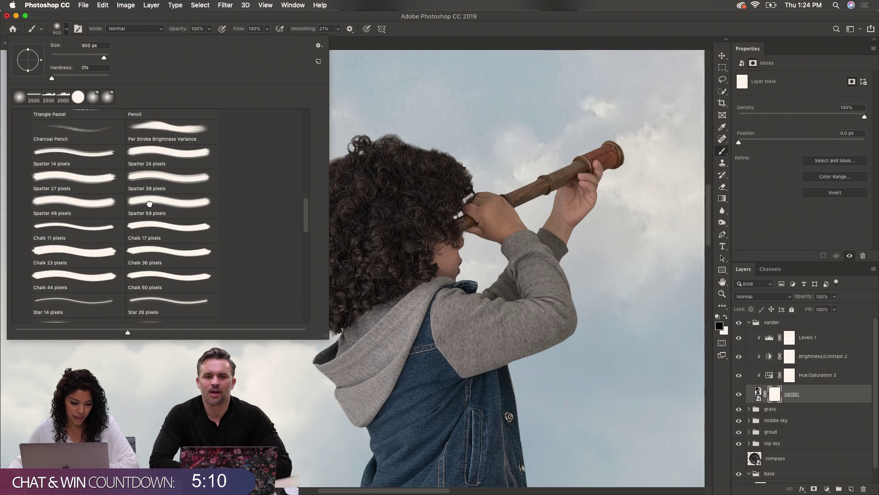
click(153, 209)
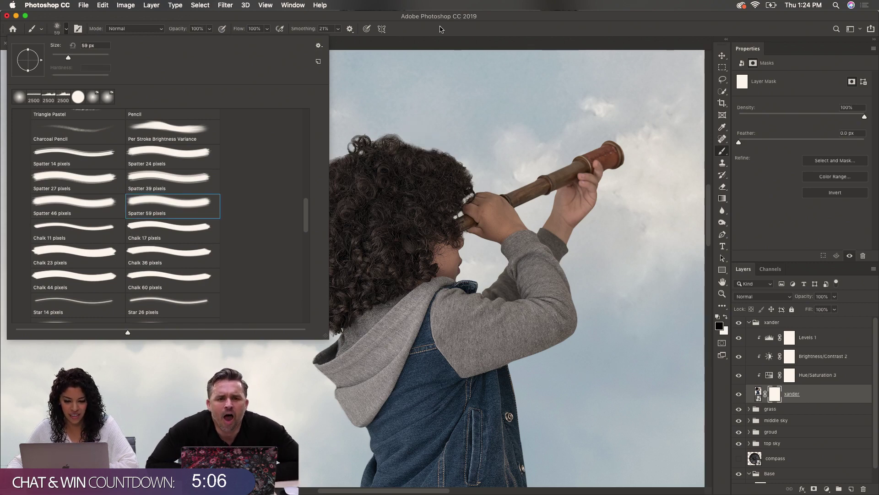
click(423, 61)
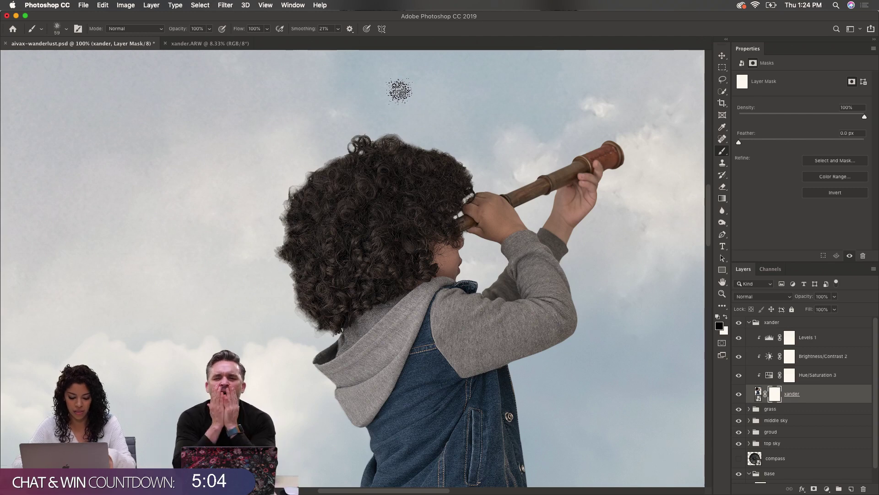
key(2)
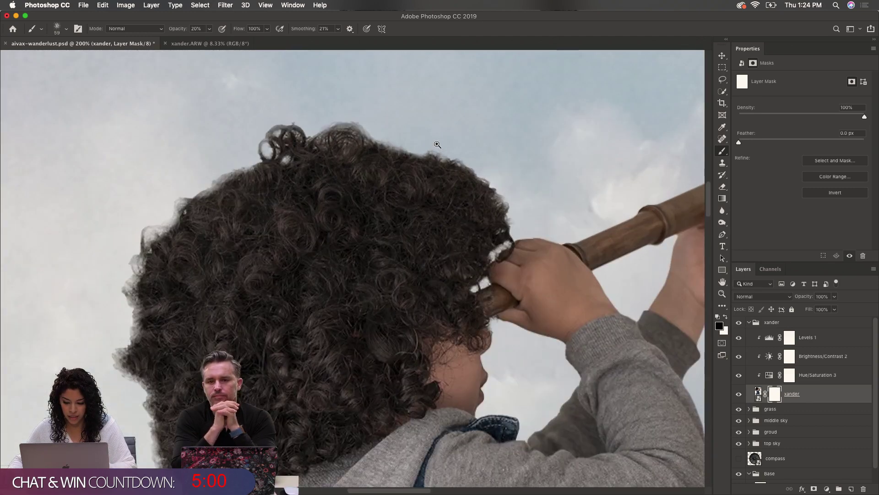
Paint black on the child's layer mask along the top and back edges of the hair to soften its outline against the sky
scroll(433, 143, up, 1)
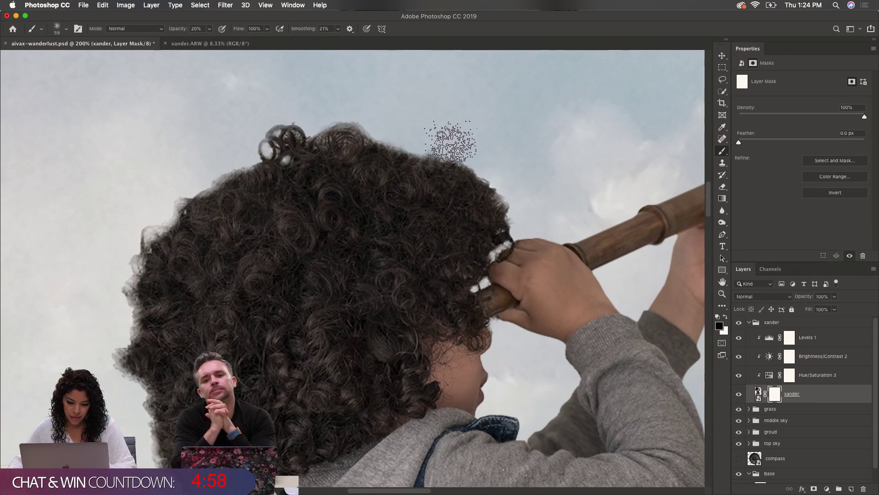
mouse_move(483, 151)
mouse_down()
mouse_move(491, 181)
mouse_move(509, 190)
mouse_move(459, 144)
mouse_move(387, 134)
mouse_up()
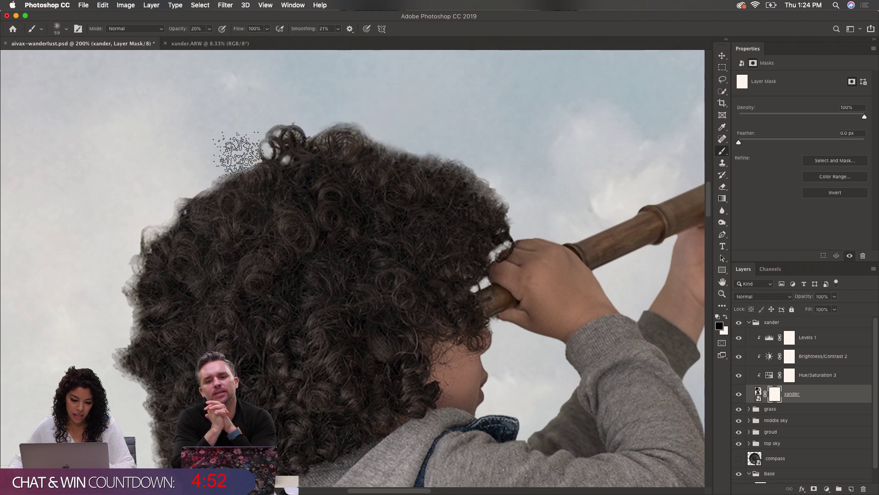
mouse_move(227, 155)
mouse_down()
mouse_move(181, 177)
mouse_move(165, 199)
mouse_move(183, 203)
mouse_move(167, 204)
mouse_move(105, 271)
mouse_move(117, 314)
mouse_move(104, 341)
mouse_move(118, 346)
mouse_move(105, 375)
mouse_move(130, 408)
mouse_move(137, 393)
mouse_move(137, 434)
mouse_move(131, 383)
mouse_up()
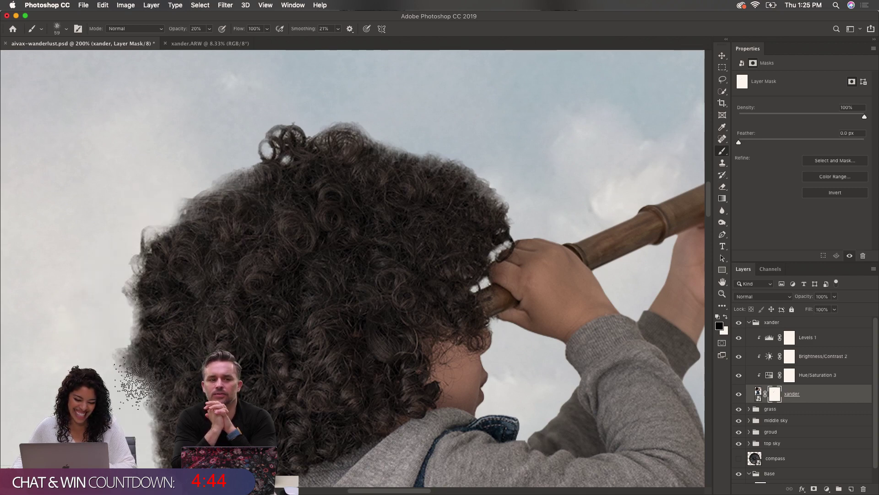
scroll(131, 367, up, 2)
scroll(136, 350, down, 2)
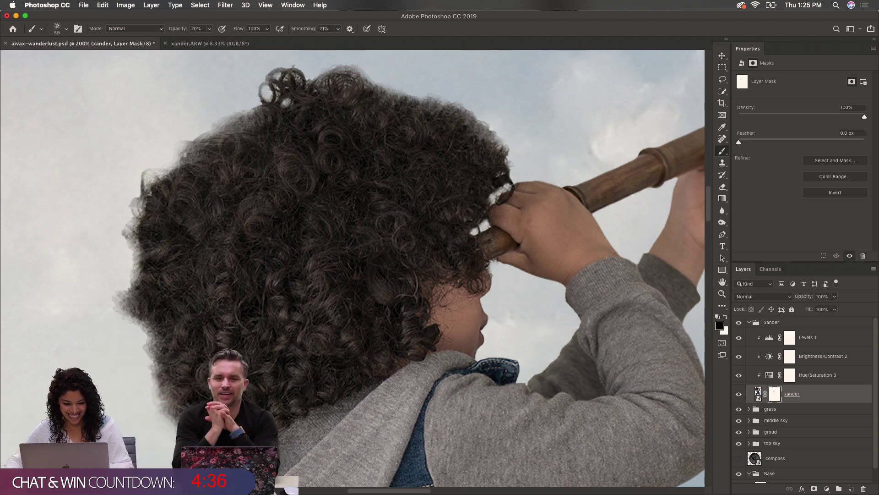
alt+click(147, 291)
alt+click(147, 290)
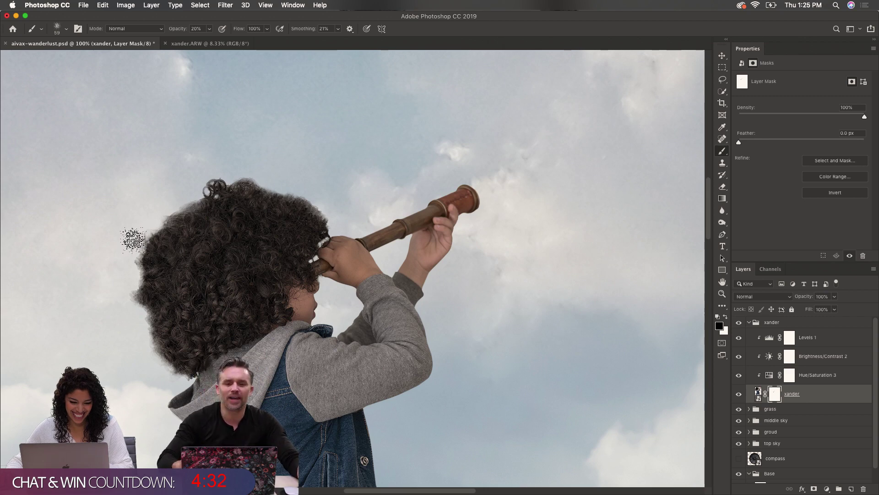
super+click(122, 232)
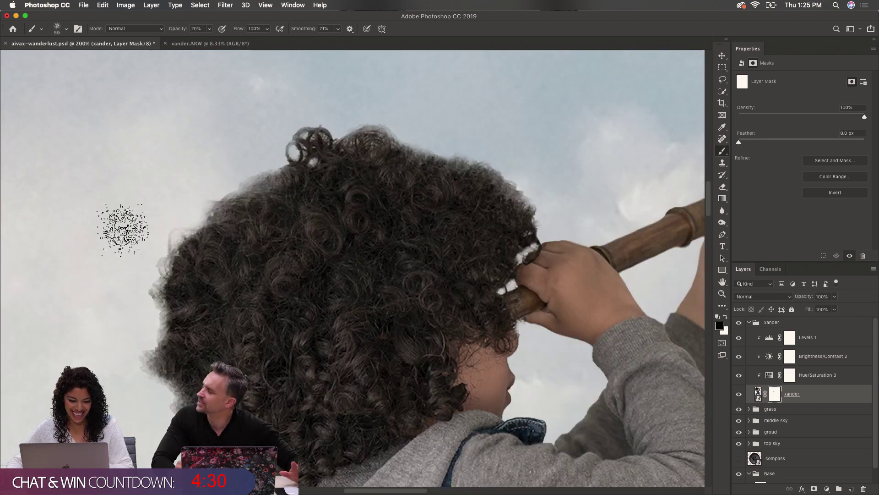
alt+click(189, 196)
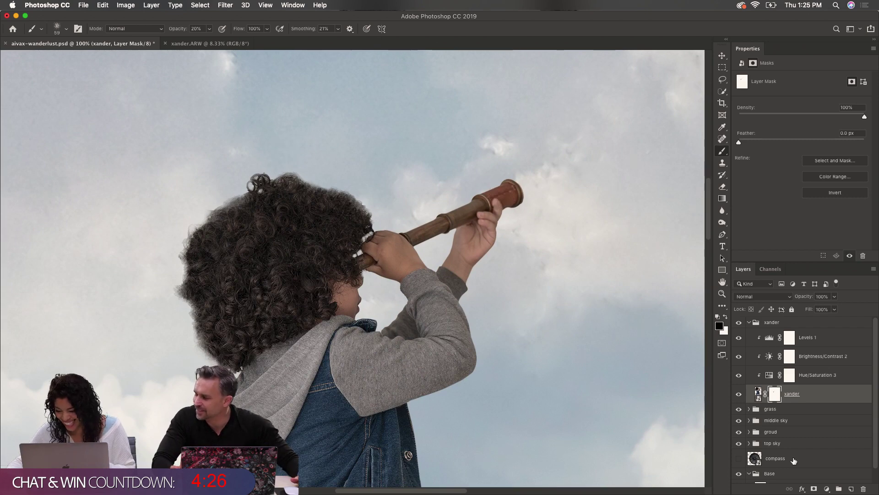
Collapse the child's layer group and add a new empty layer above it
click(831, 338)
click(831, 323)
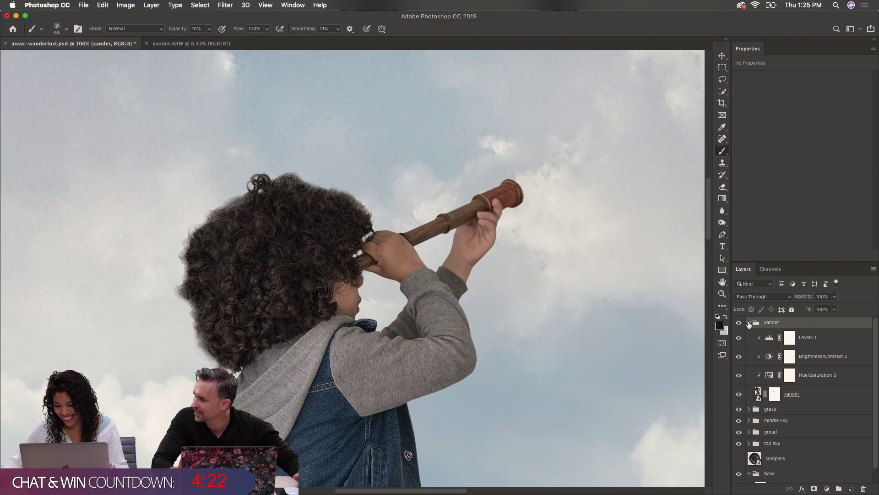
click(749, 323)
click(850, 489)
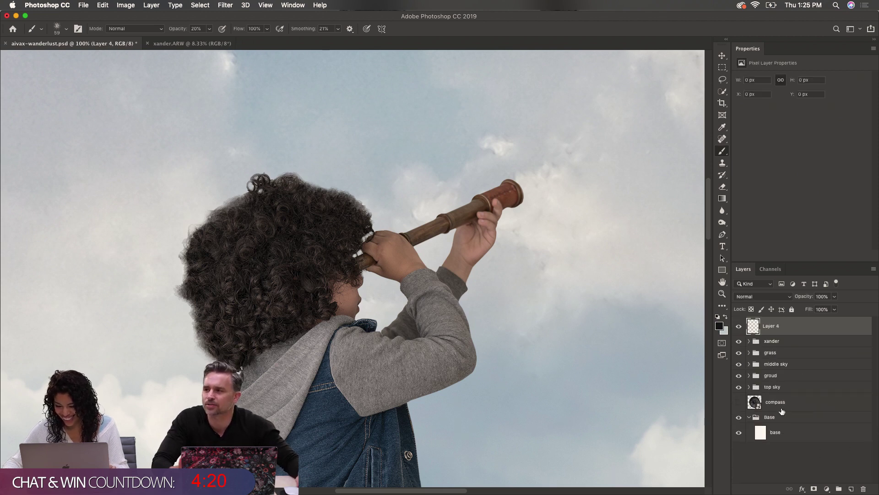
alt+click(776, 334)
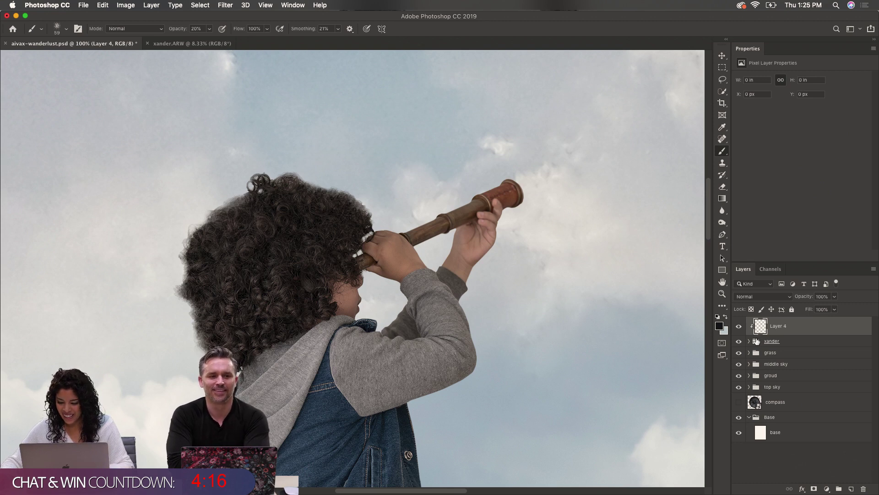
alt+click(758, 331)
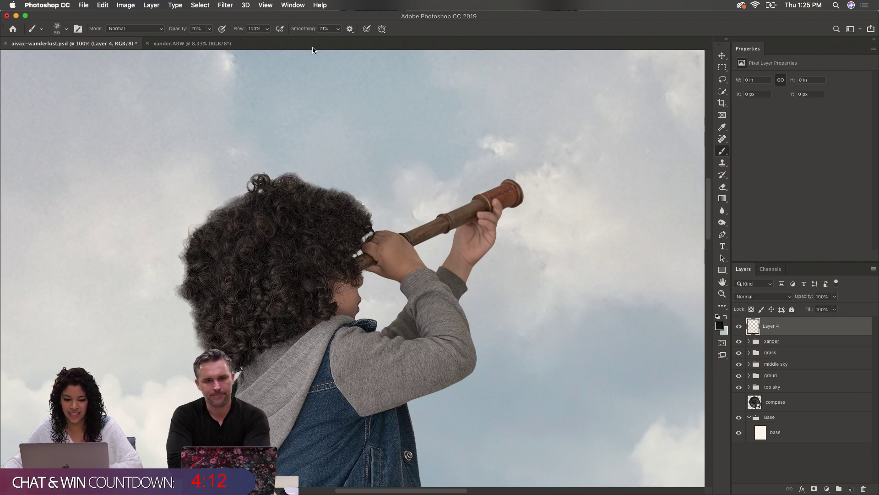
click(719, 326)
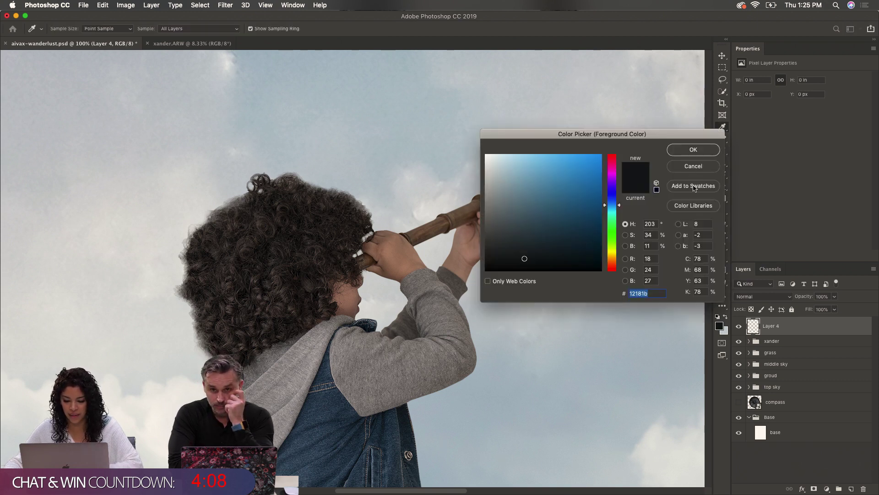
click(694, 167)
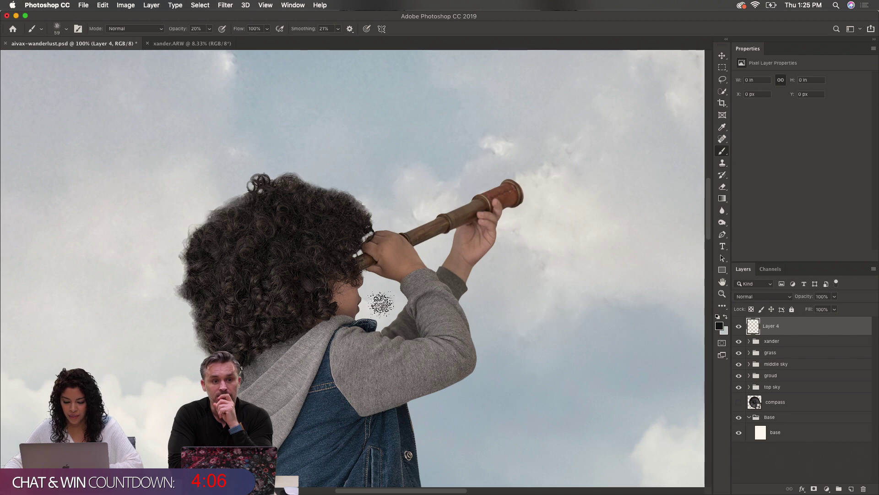
Set up the Hard Round legacy brush with 88% hardness, 40% opacity and a tiny, hair-thin size
click(63, 31)
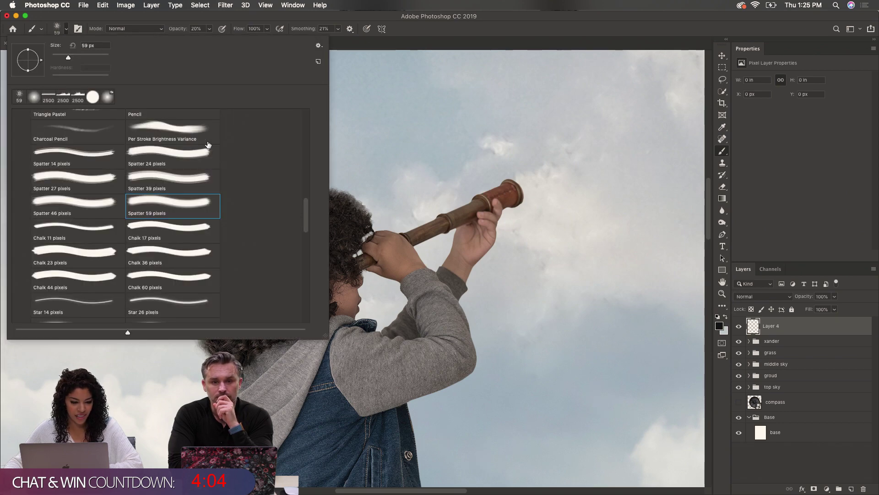
drag(306, 223, 305, 132)
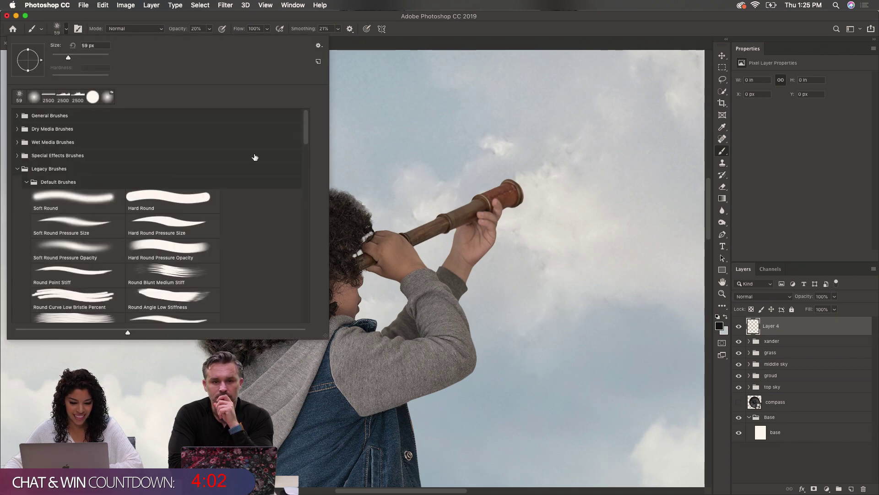
click(196, 200)
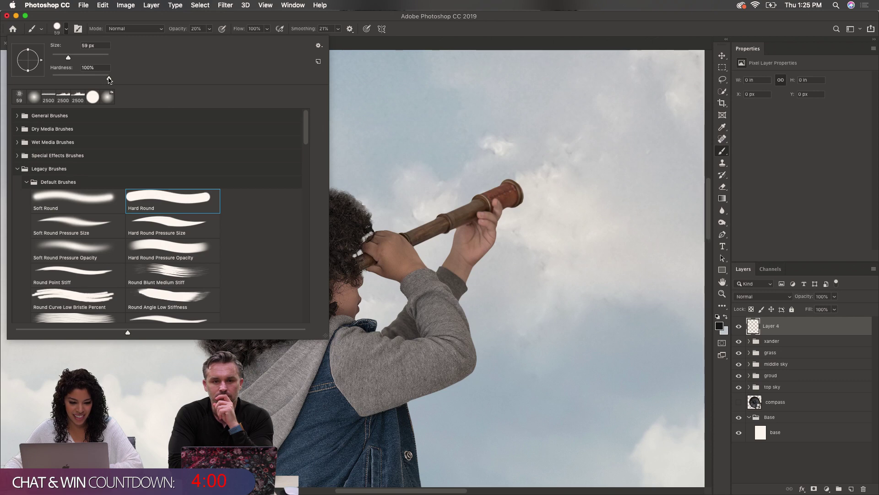
drag(109, 79, 102, 80)
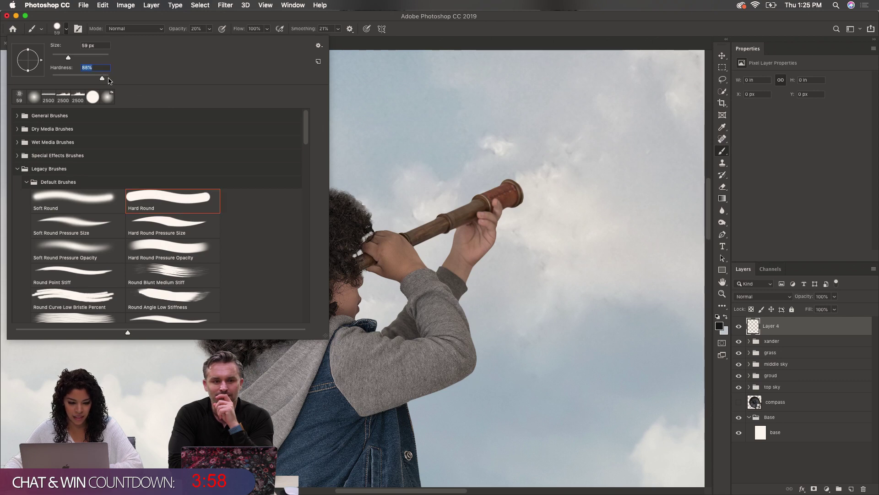
click(401, 41)
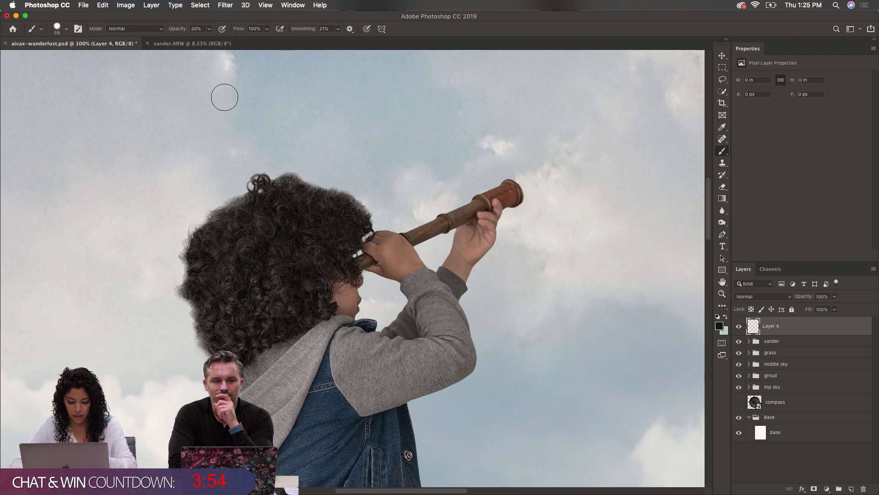
key(4)
key(bracketleft)
key(bracketleft)
key(bracketleft)
key(bracketleft)
key(bracketleft)
key(bracketleft)
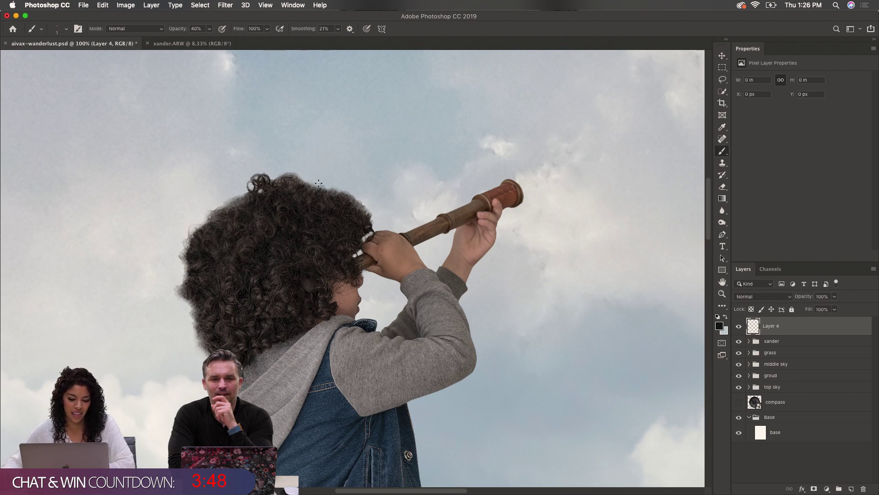
Paint a few curly strands on Layer 4 at the upper front hair edge and sample a dark hair tone as the foreground colour
drag(320, 183, 339, 185)
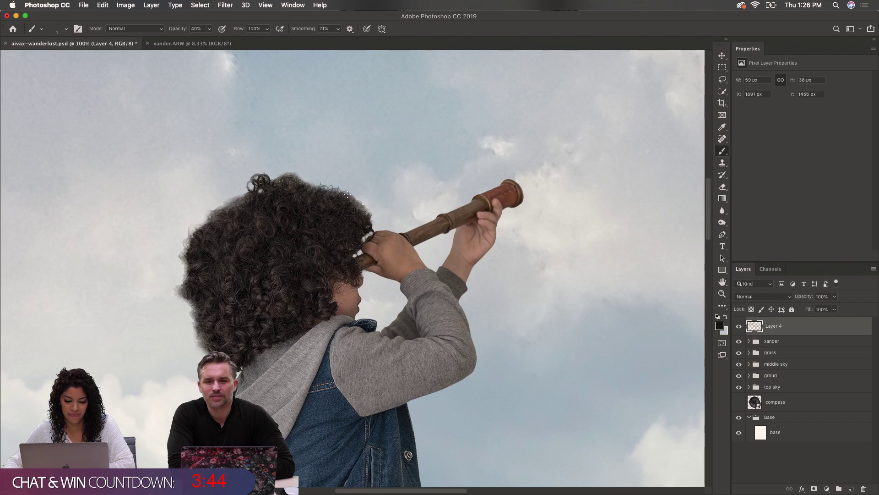
click(719, 326)
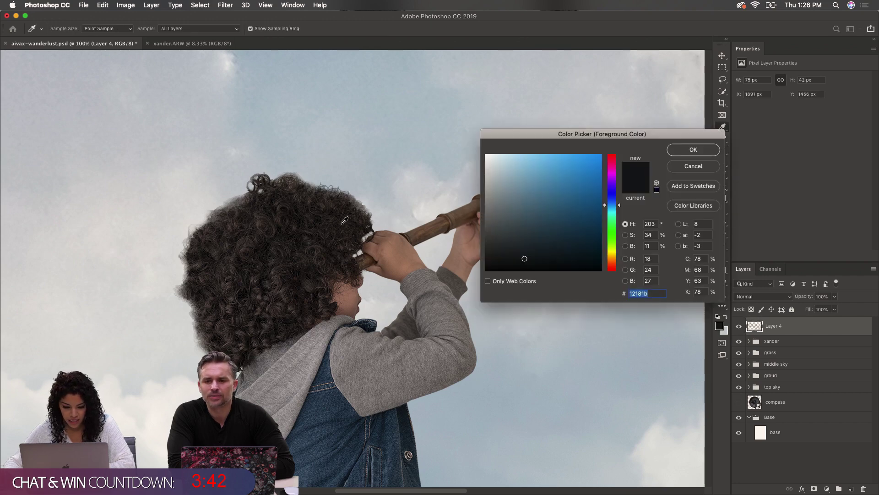
click(352, 209)
click(693, 149)
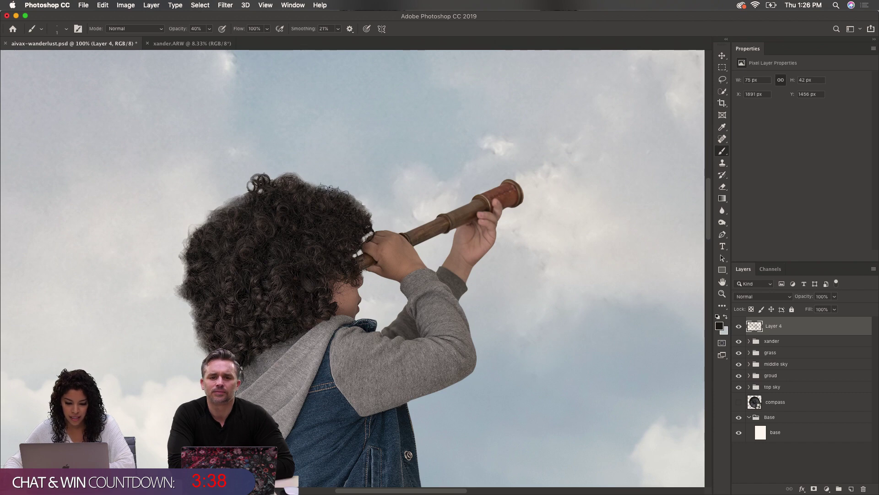
Paint fine curly strands on Layer 4 along the hair's front edge, from above the hand up to the crown
super+click(324, 194)
super+click(324, 194)
alt+click(348, 191)
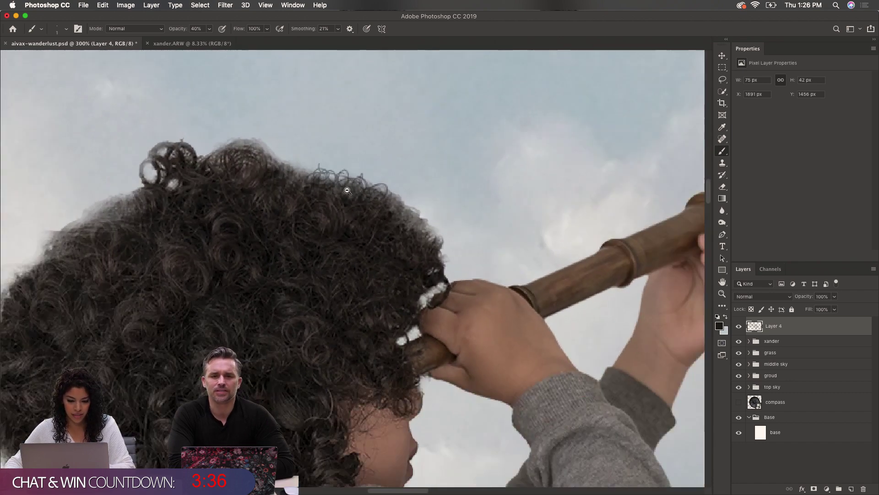
alt+click(348, 190)
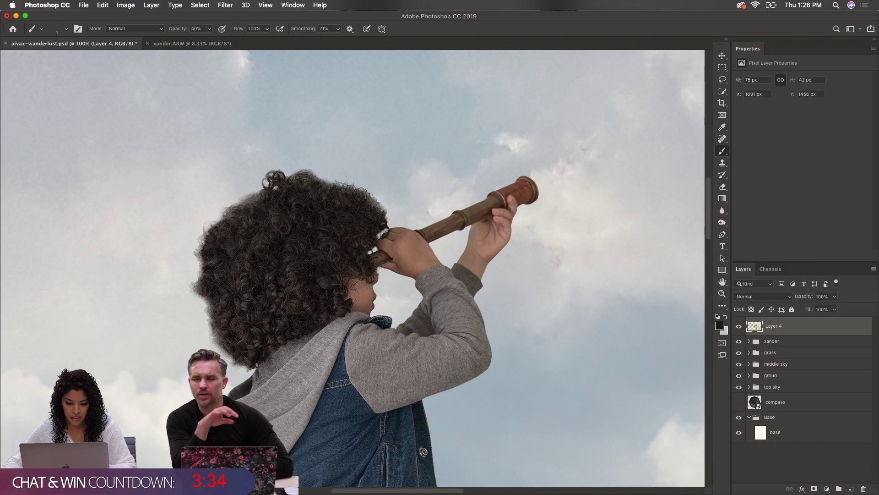
drag(367, 193, 366, 199)
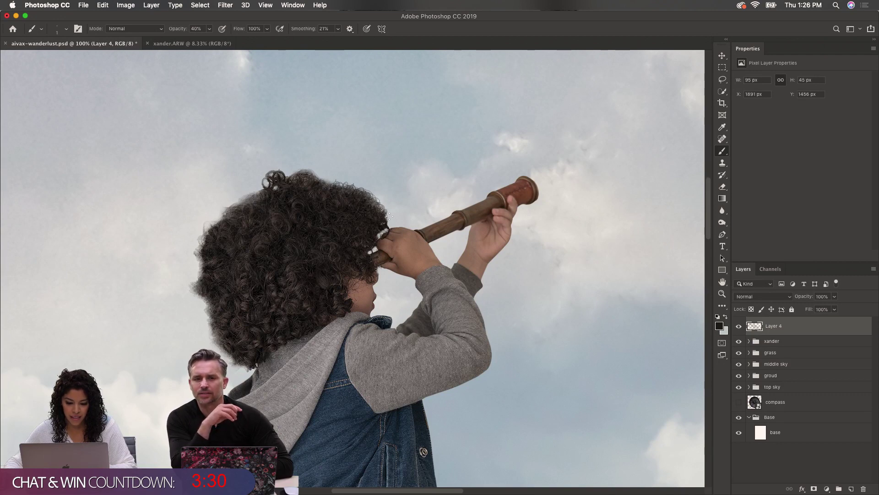
drag(384, 224, 327, 186)
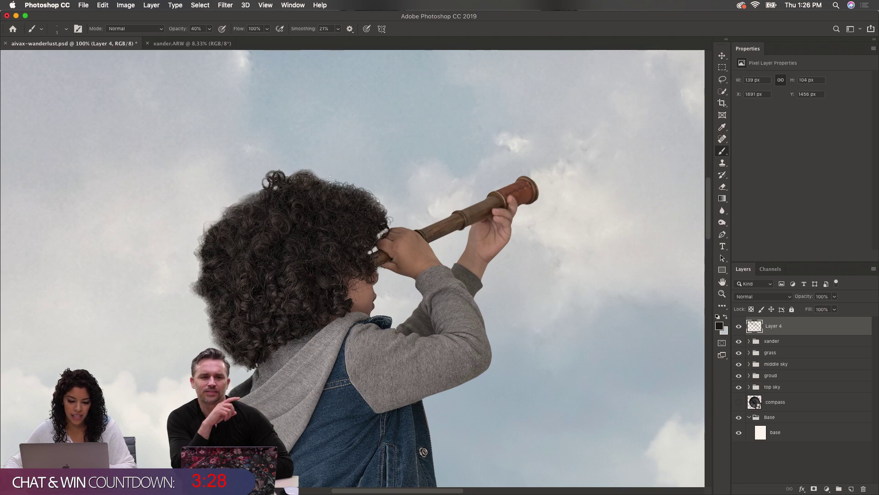
drag(328, 177, 314, 177)
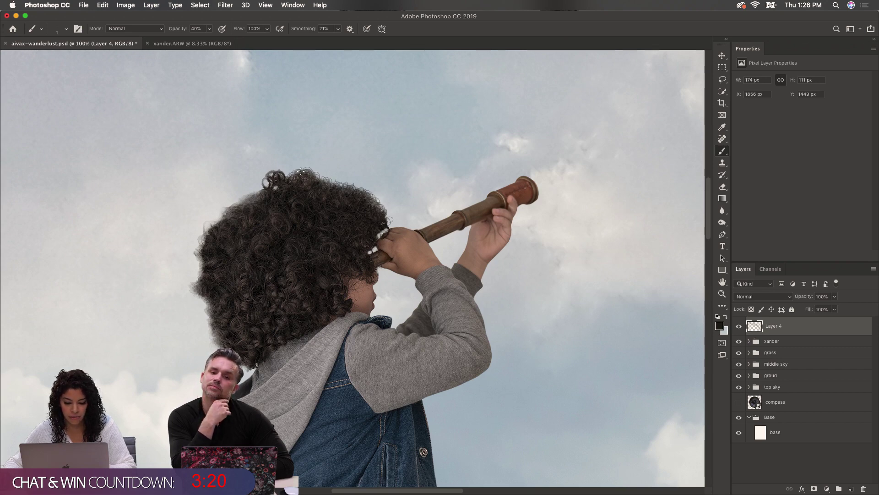
Continue the thin curls over the crown and around the back of the head to the nape, filling out the hair outline
click(302, 173)
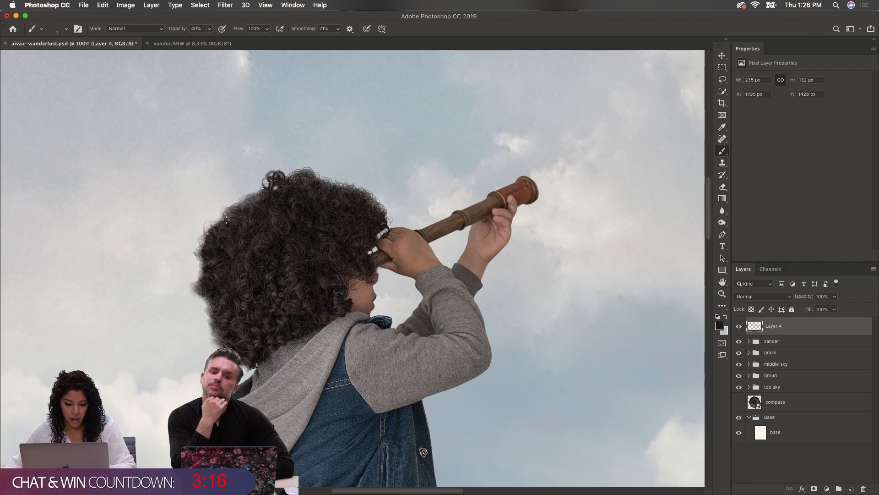
click(211, 227)
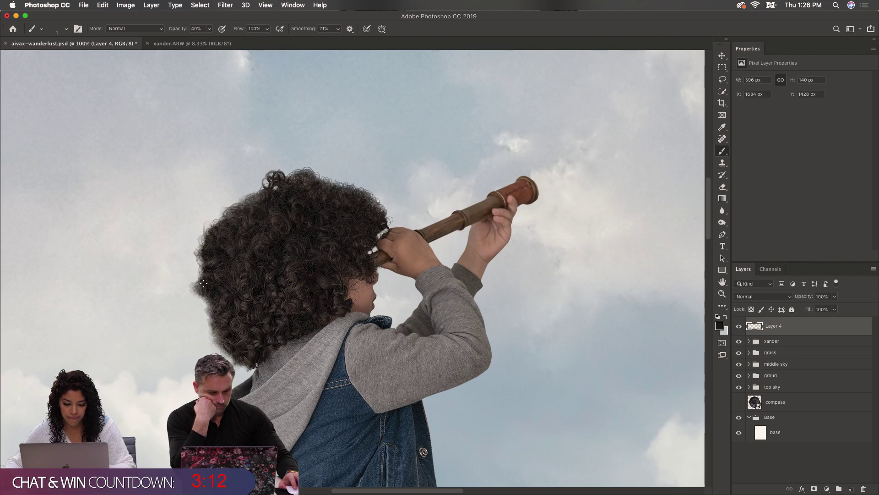
mouse_move(201, 297)
mouse_down()
mouse_move(192, 289)
mouse_move(243, 358)
mouse_up()
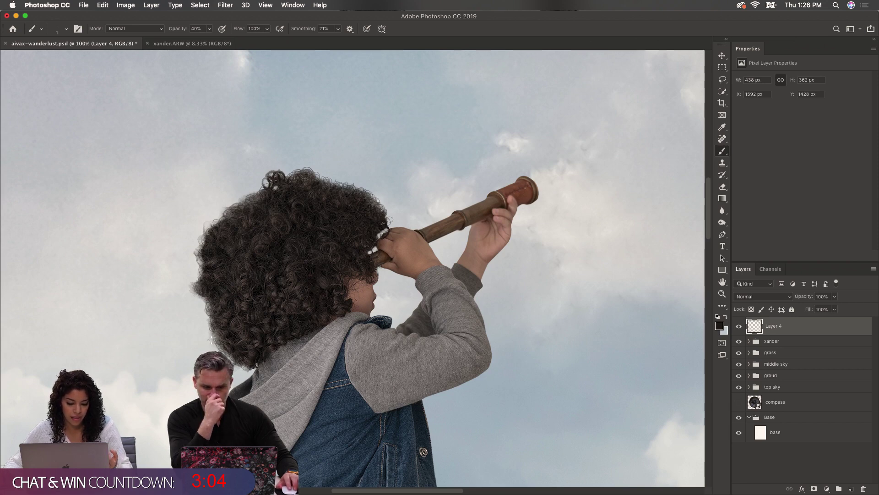
drag(211, 340, 212, 329)
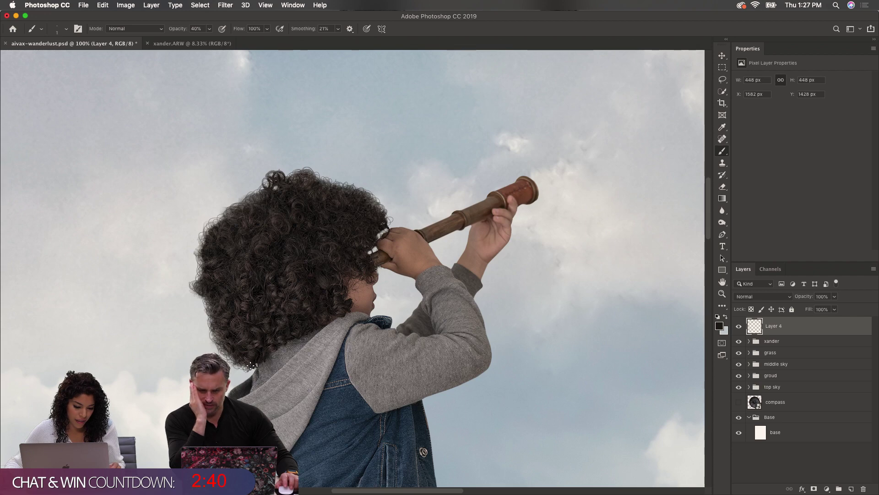
drag(251, 365, 221, 310)
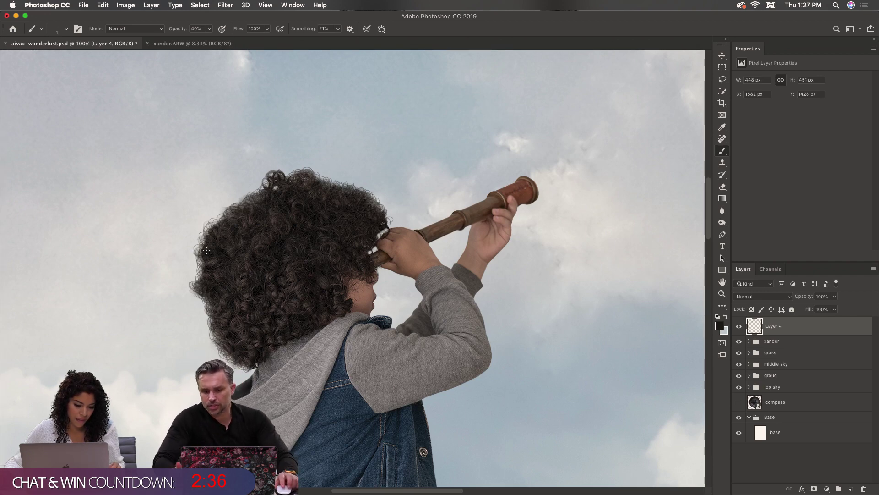
mouse_move(234, 198)
mouse_down()
mouse_move(293, 181)
mouse_move(337, 193)
mouse_up()
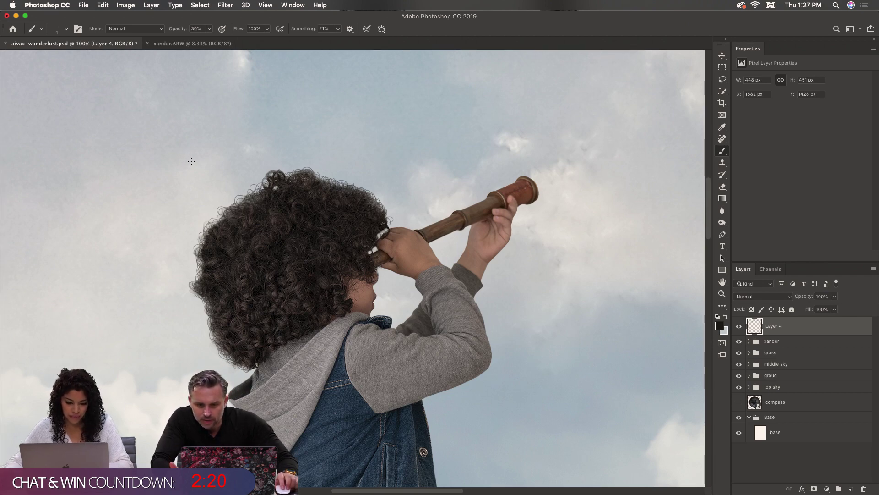
Lower the brush opacity to 20% and add fainter flyaway curls along the back and top edges of the hair
key(2)
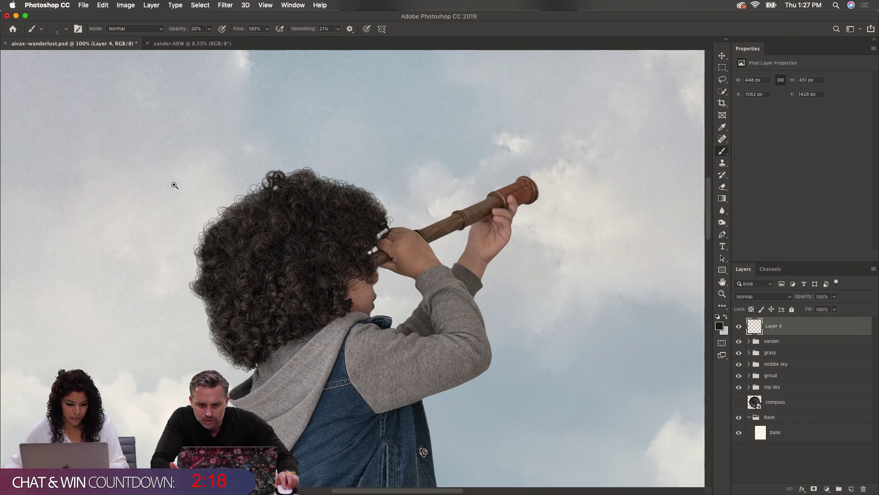
scroll(179, 187, up, 1)
mouse_move(292, 222)
mouse_down()
mouse_move(232, 270)
mouse_move(211, 394)
mouse_up()
drag(205, 349, 220, 364)
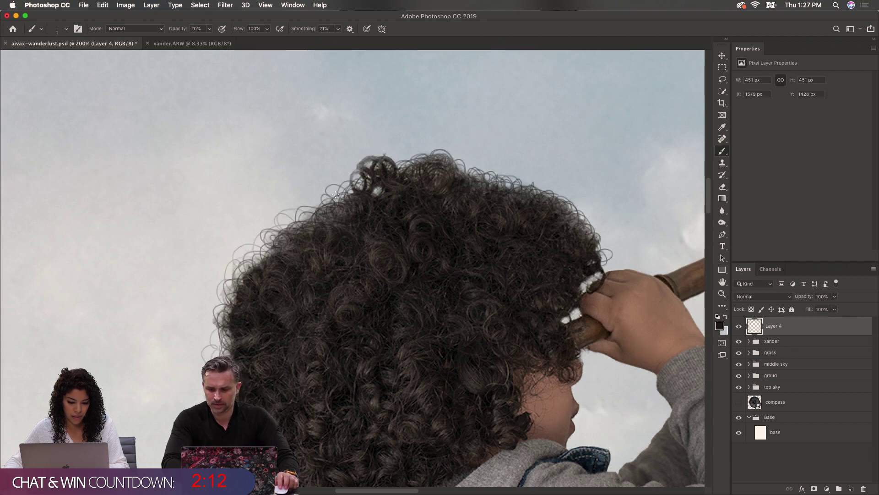
drag(335, 195, 333, 223)
drag(328, 185, 344, 183)
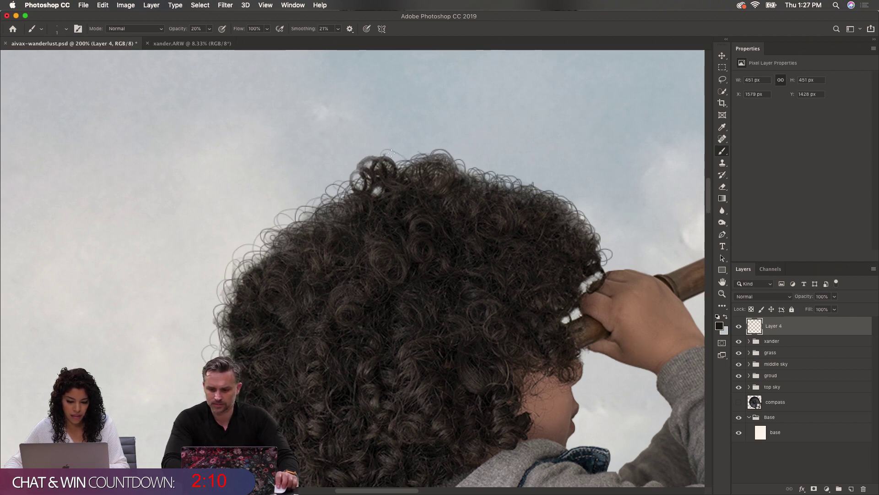
drag(464, 161, 478, 172)
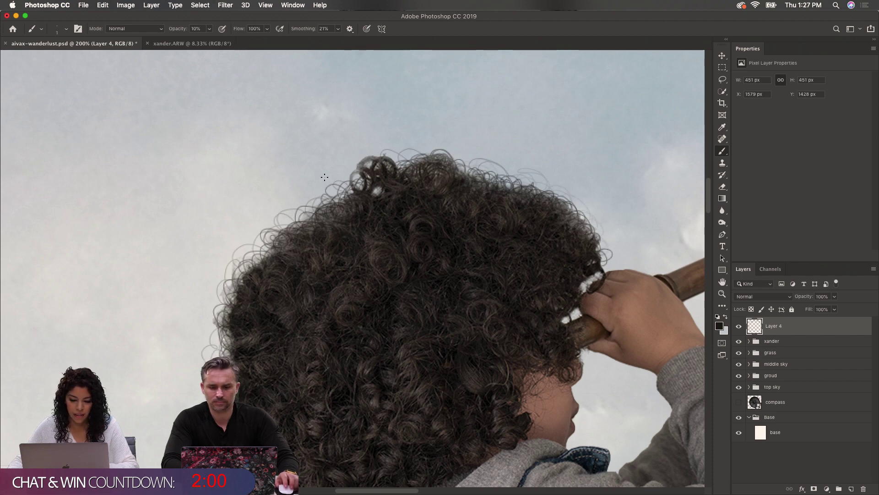
Compare the hair with and without the painted strands on Layer 4 at several zoom levels, leaving the layer visible
scroll(286, 231, down, 3)
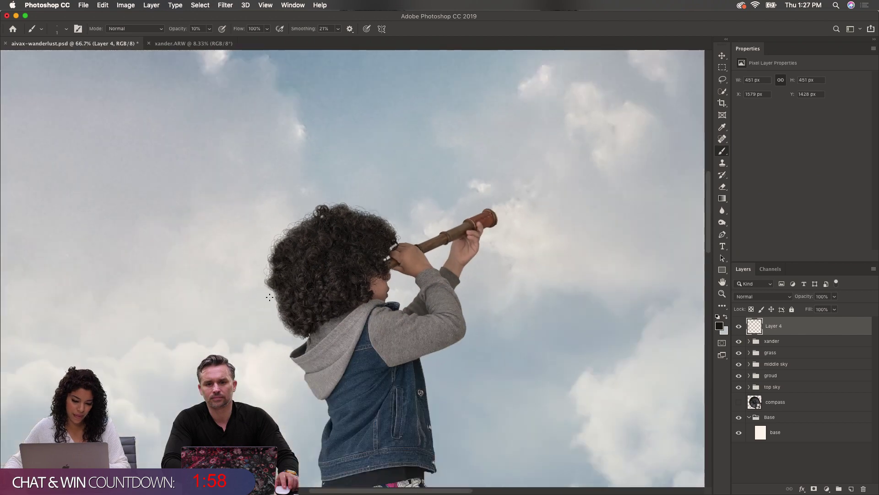
click(738, 327)
click(739, 327)
click(738, 328)
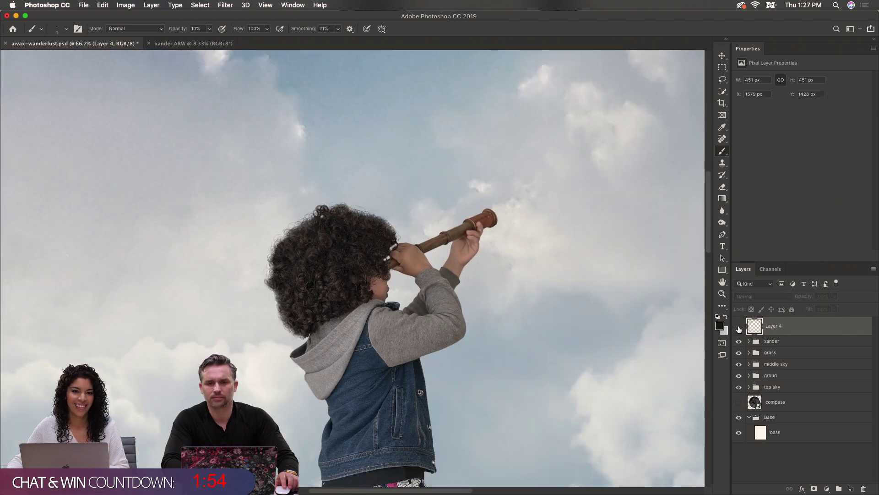
click(739, 327)
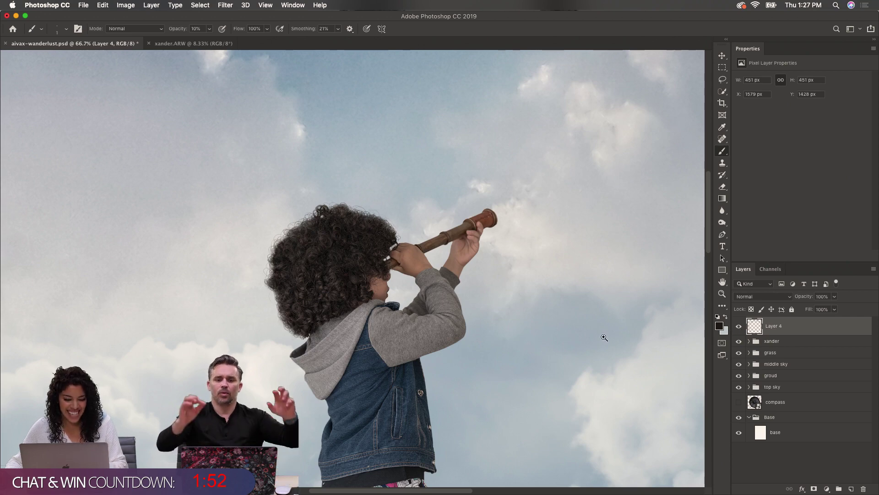
super+click(352, 279)
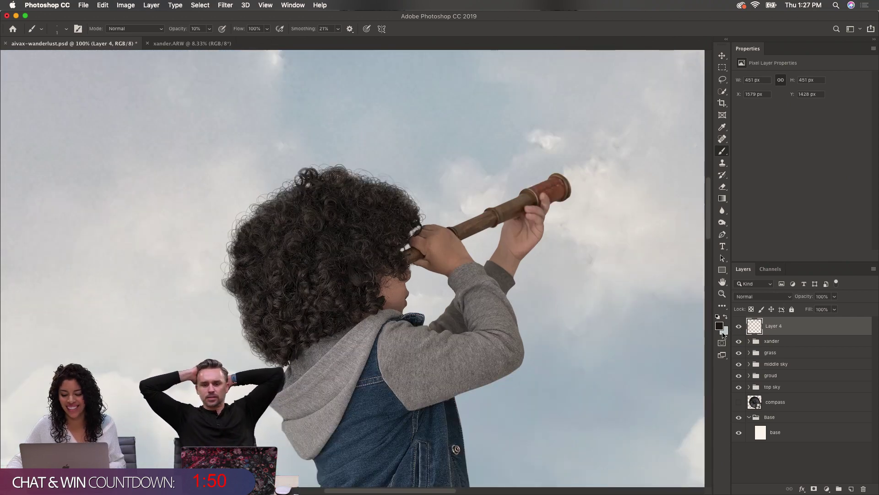
click(738, 328)
click(739, 328)
click(738, 328)
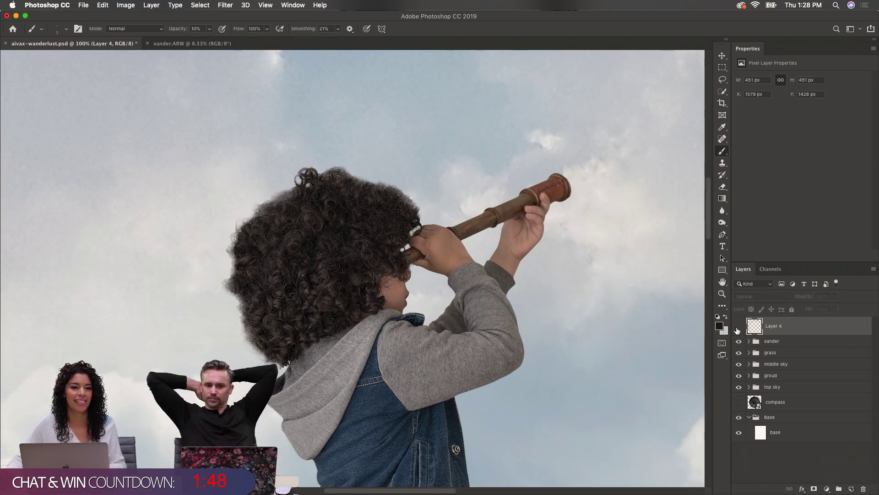
click(738, 328)
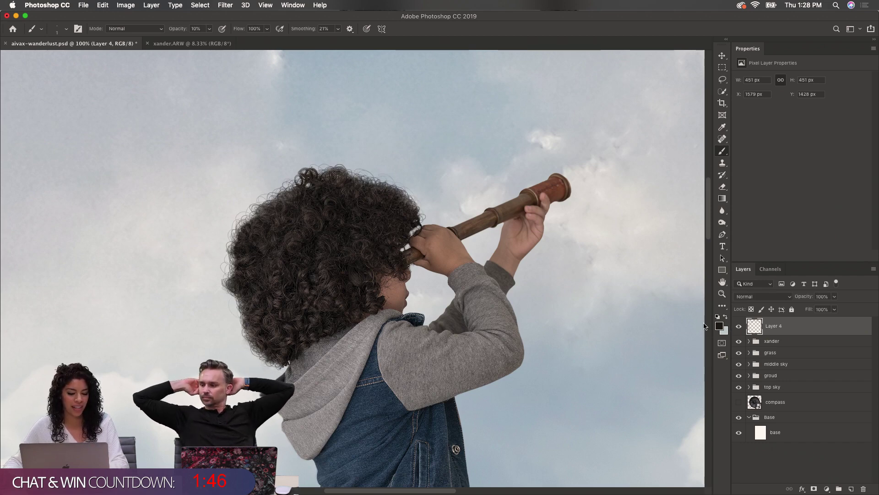
alt+click(319, 266)
alt+click(317, 267)
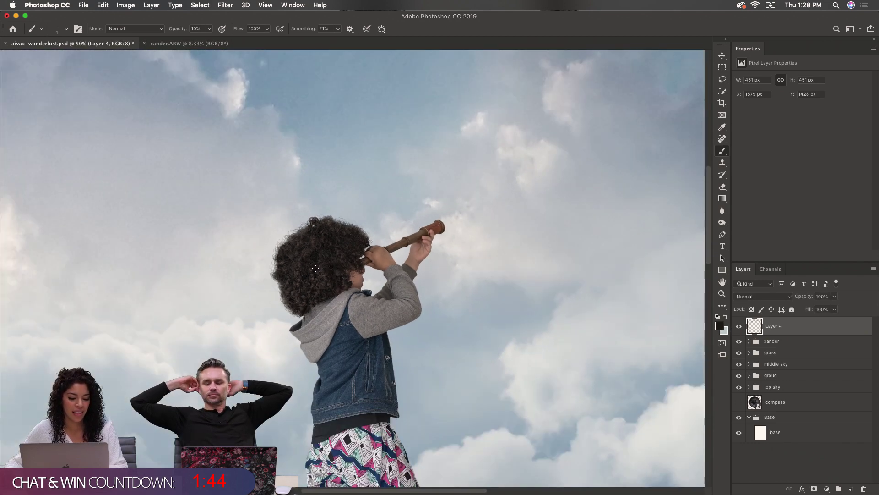
Rename Layer 4, which holds the painted strands, to "hair"
alt+click(323, 265)
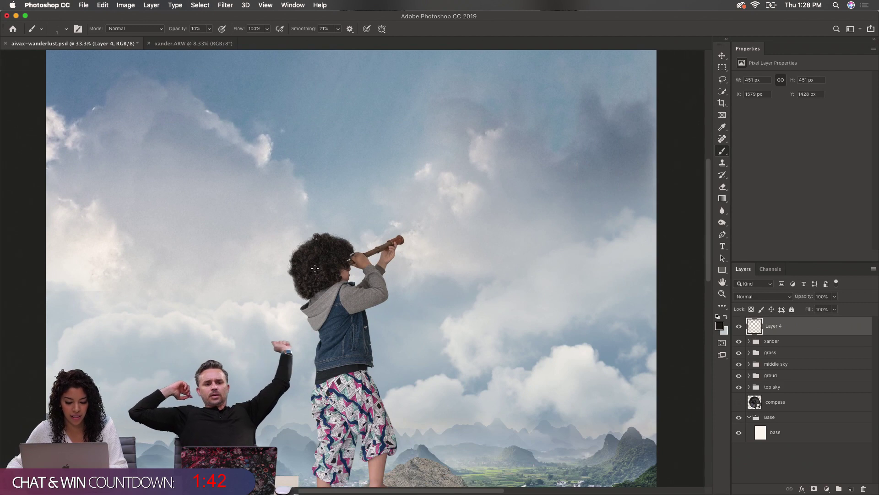
scroll(293, 303, down, 3)
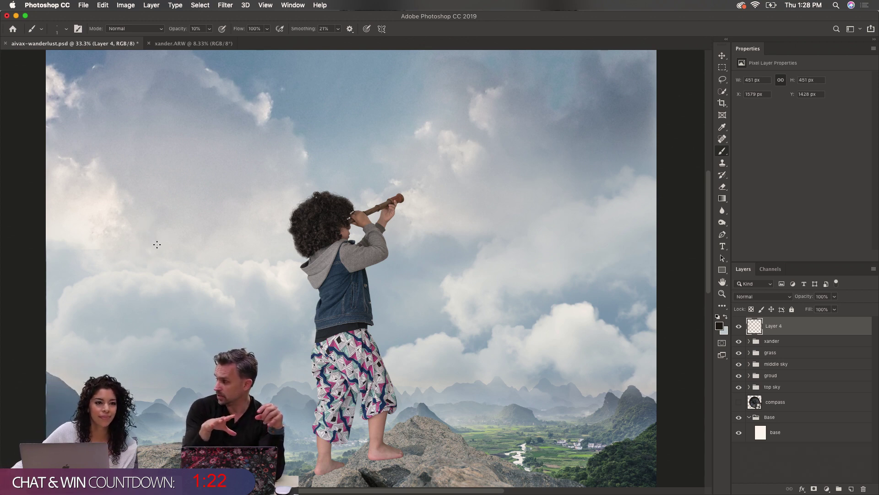
scroll(347, 286, down, 5)
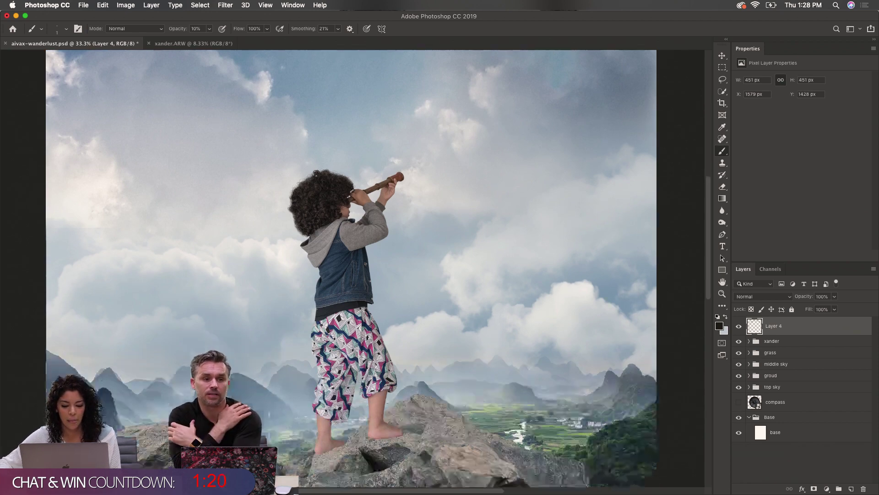
double_click(773, 326)
text(hai)
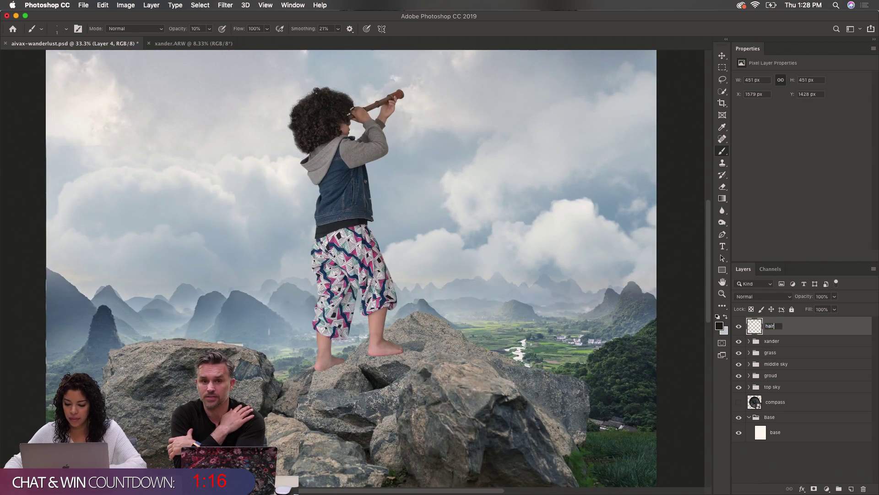
text(r)
key(Return)
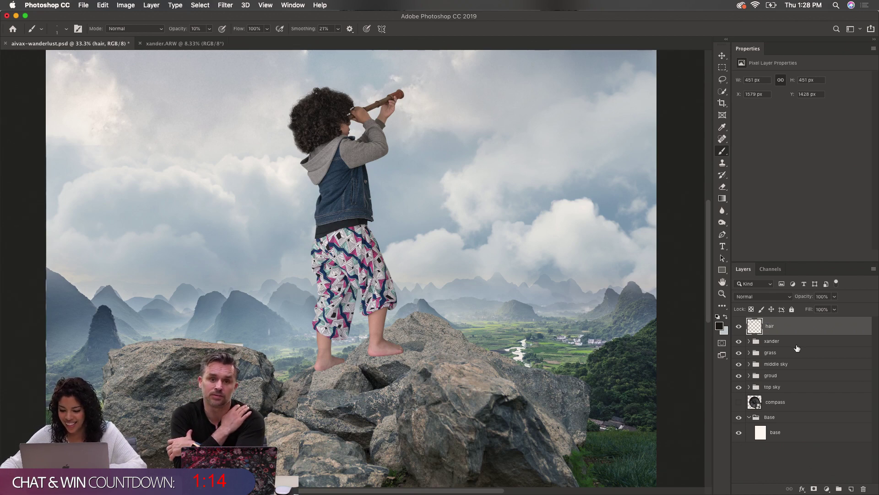
Select the child's layer group and open fox.jpg from the JPG folder inside aivax-wanderlust
click(797, 342)
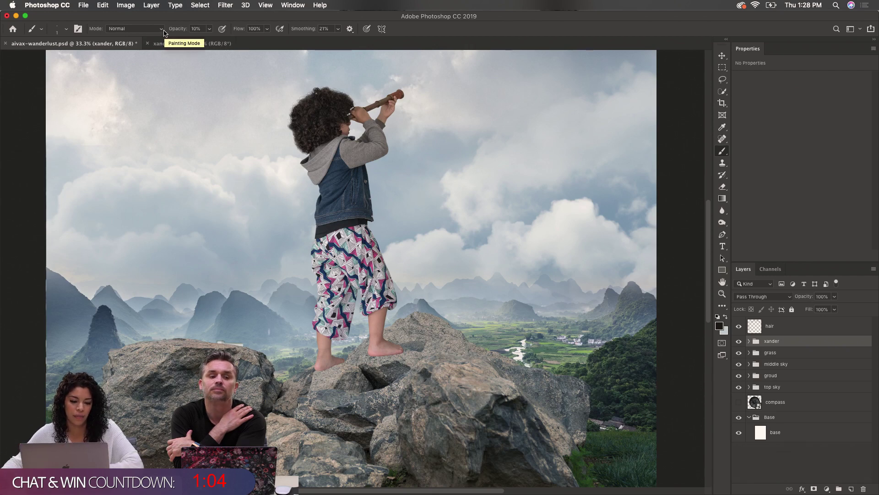
click(83, 6)
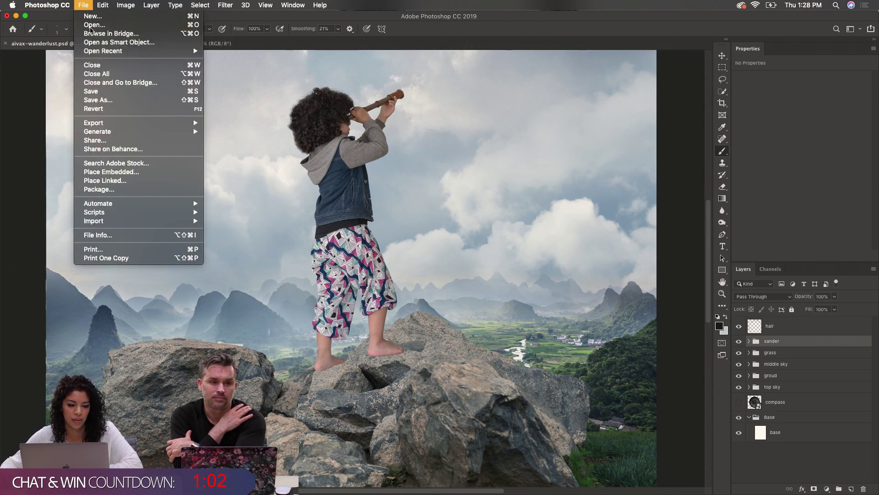
click(439, 95)
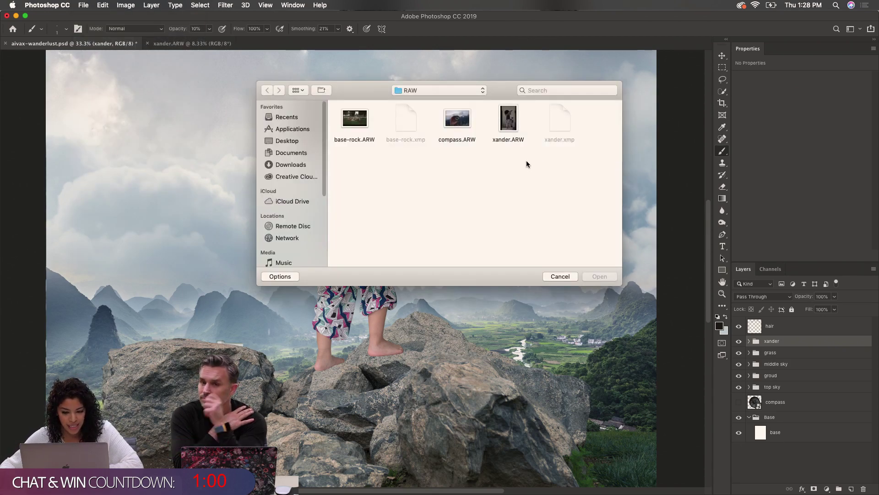
click(418, 92)
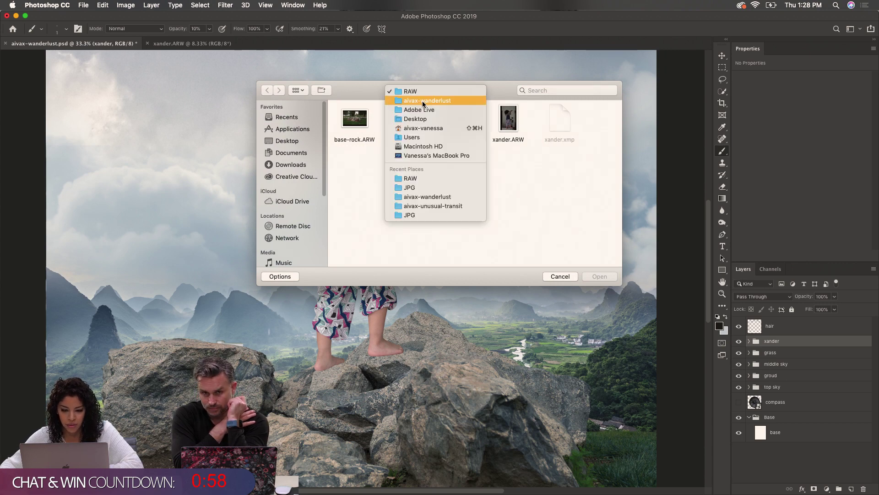
click(422, 101)
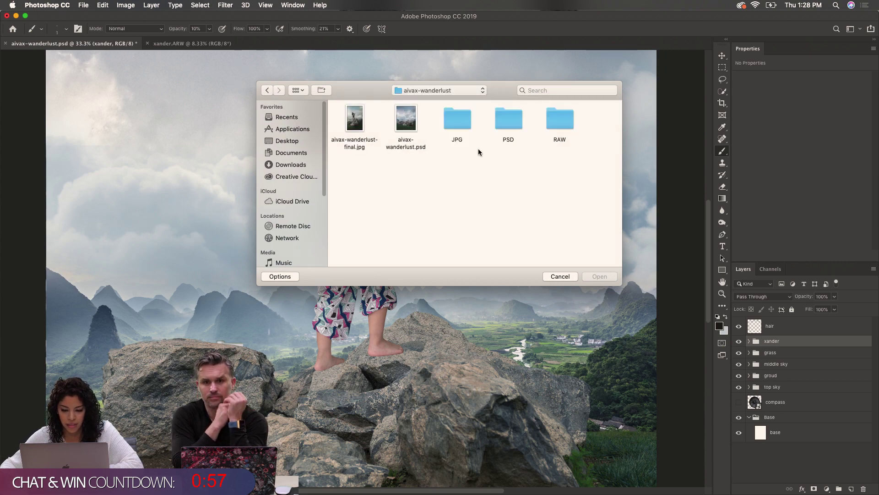
double_click(455, 124)
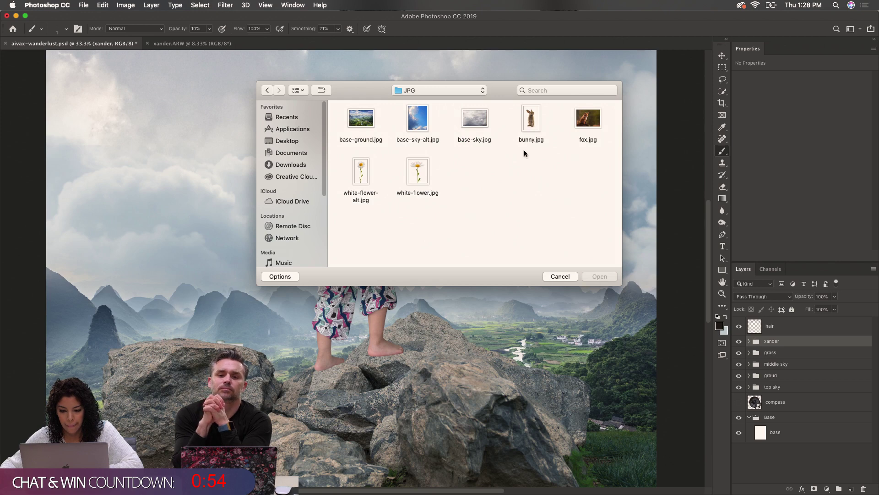
click(577, 120)
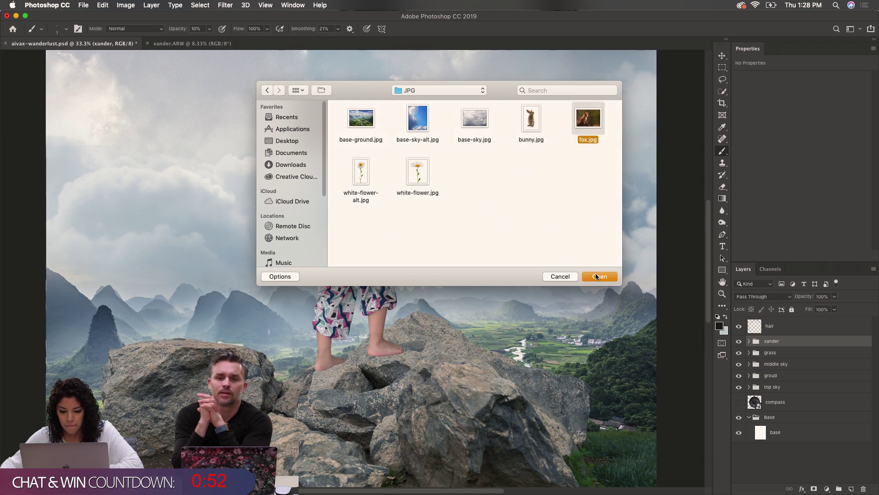
Open bunny.jpg together with fox.jpg and mask the fox photo to a rectangular area around the animal
super+click(532, 120)
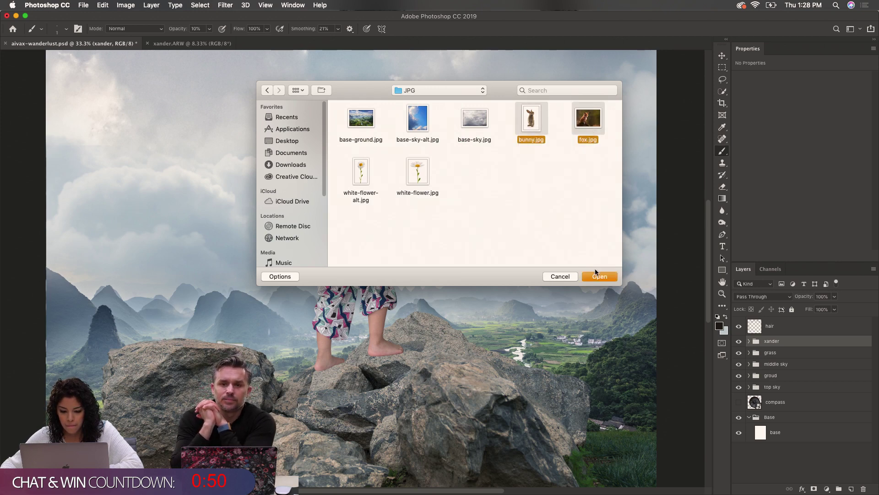
click(597, 274)
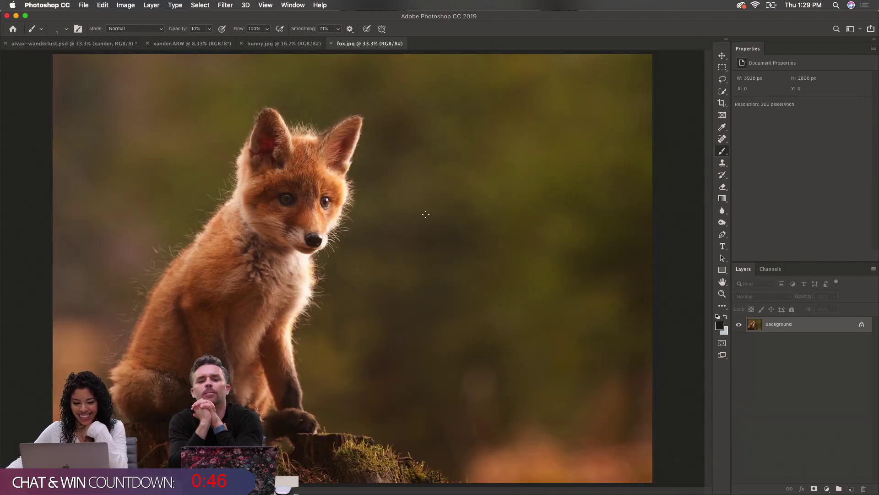
click(723, 67)
drag(84, 75, 371, 453)
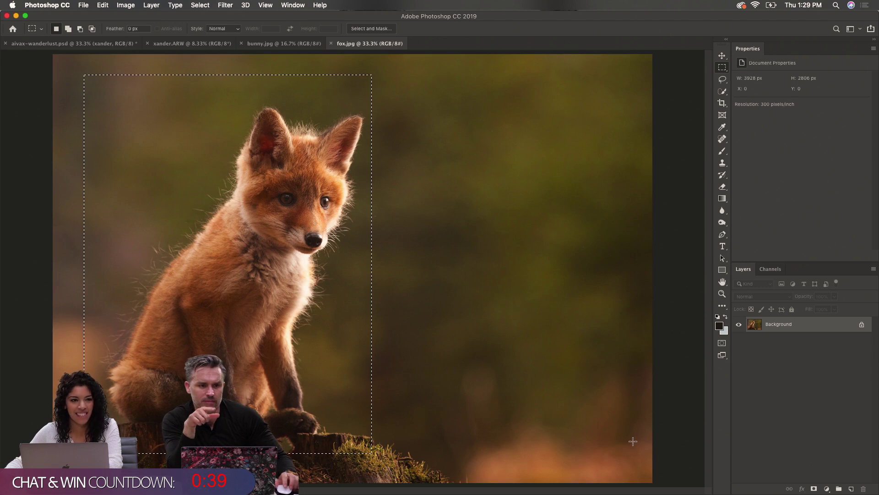
click(814, 489)
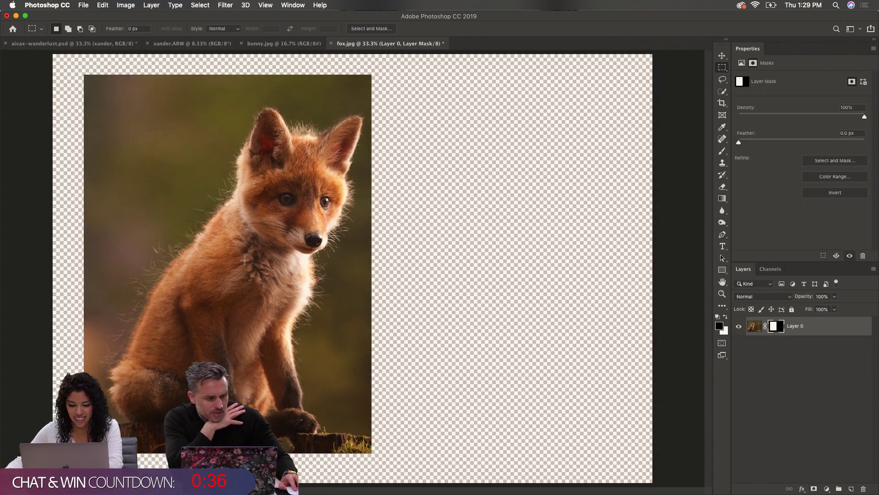
Move the masked fox image into the aivax-wanderlust.psd composite, over the boy on the rocks
key(v)
drag(234, 241, 60, 45)
drag(427, 269, 437, 268)
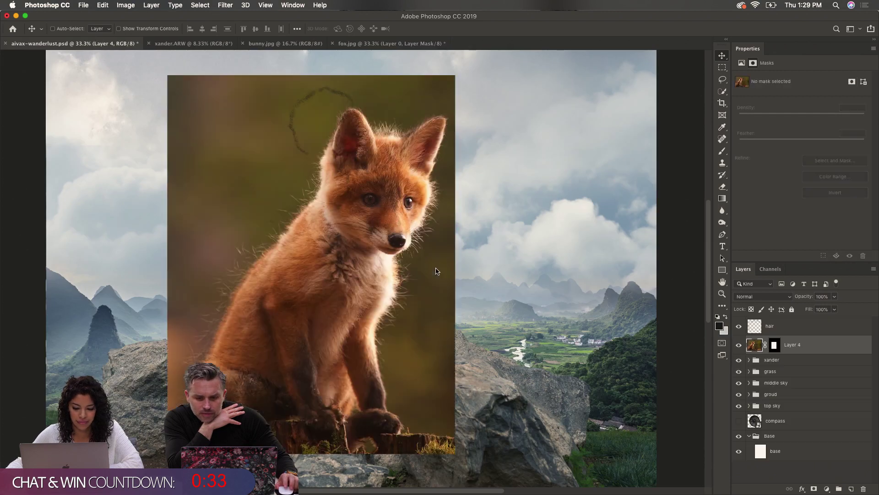
Convert the fox layer to a smart object and scale it down proportionally to about 738 × 971 px
right_click(820, 351)
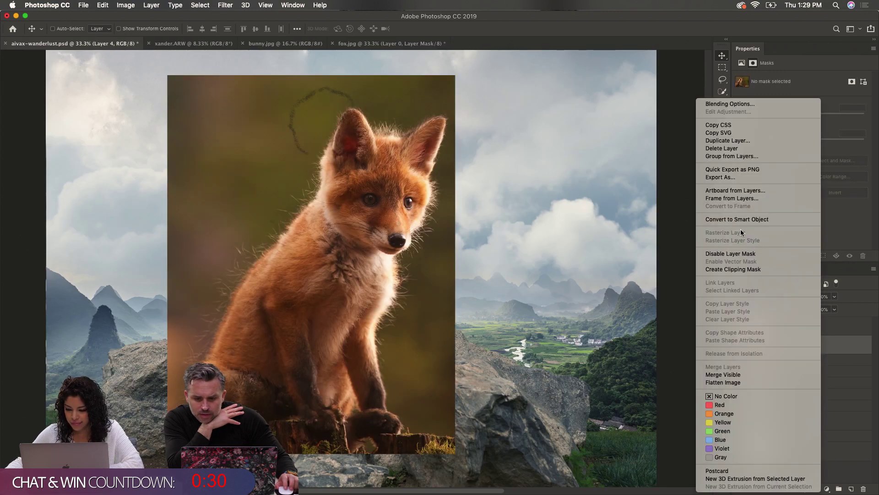
click(754, 219)
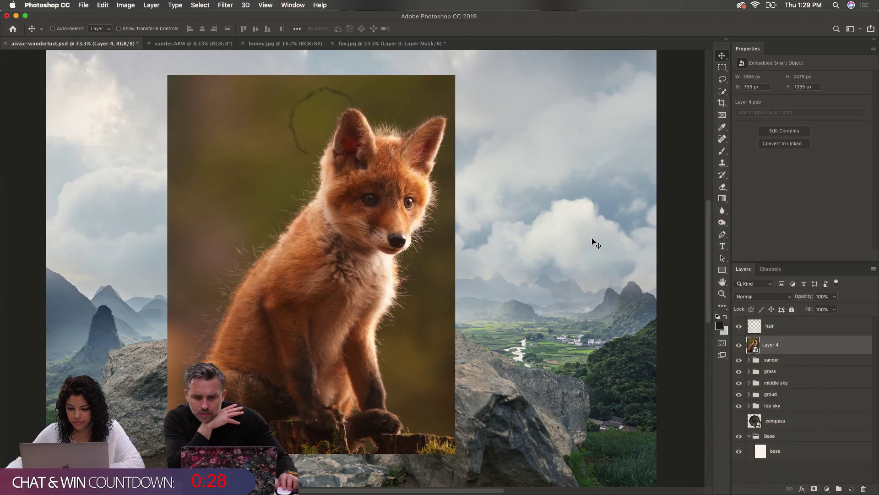
key(ctrl+t)
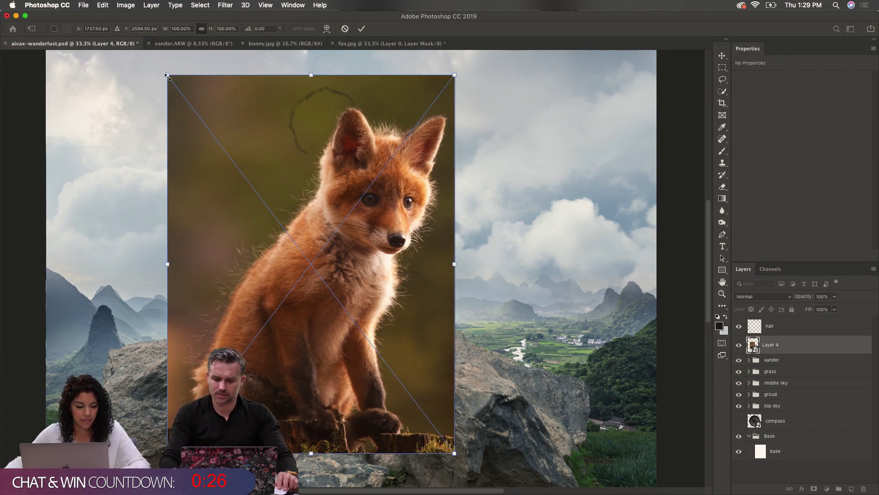
drag(169, 77, 374, 219)
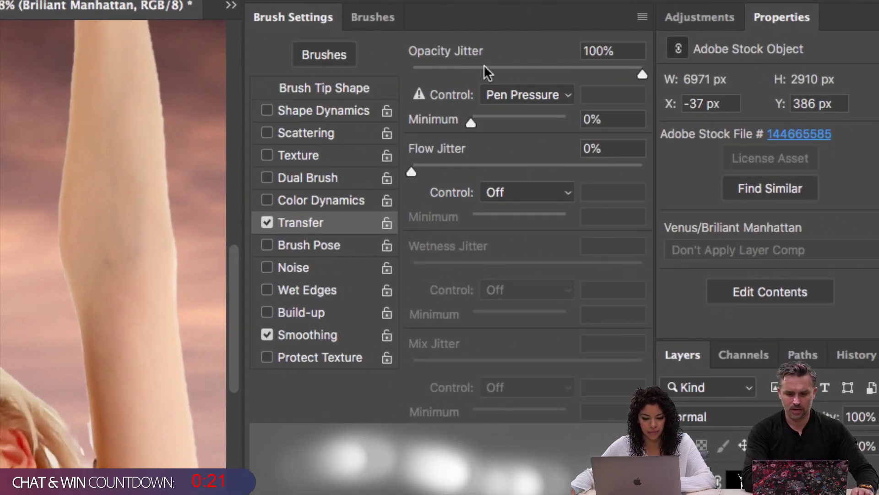
Compare the brush's Transfer Opacity Jitter at 0% and 100%, and switch Shape Dynamics on and off
drag(668, 77, 617, 81)
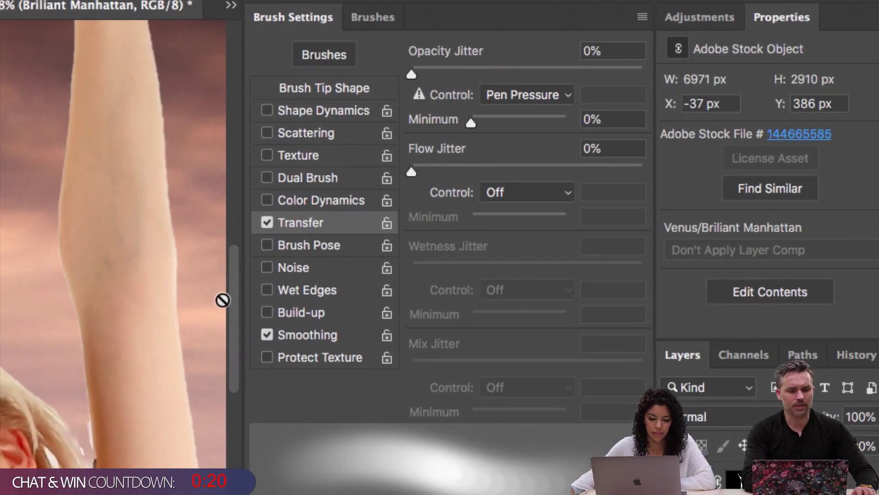
click(319, 114)
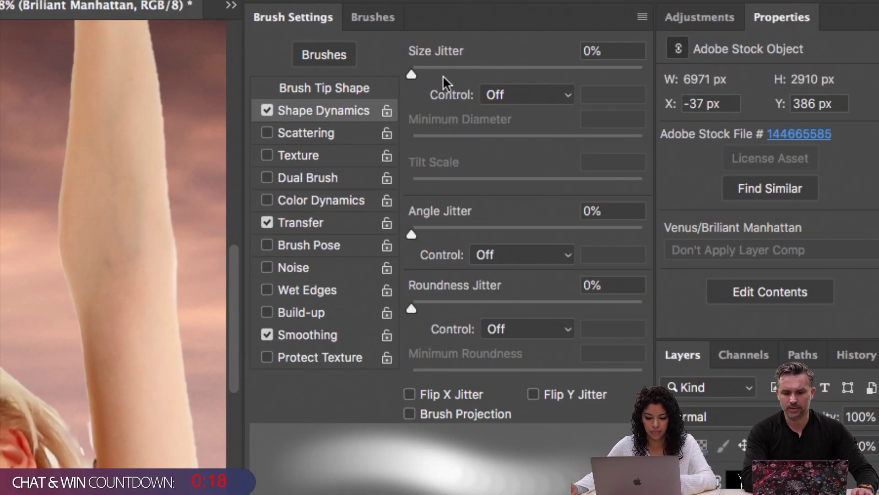
click(268, 111)
click(307, 223)
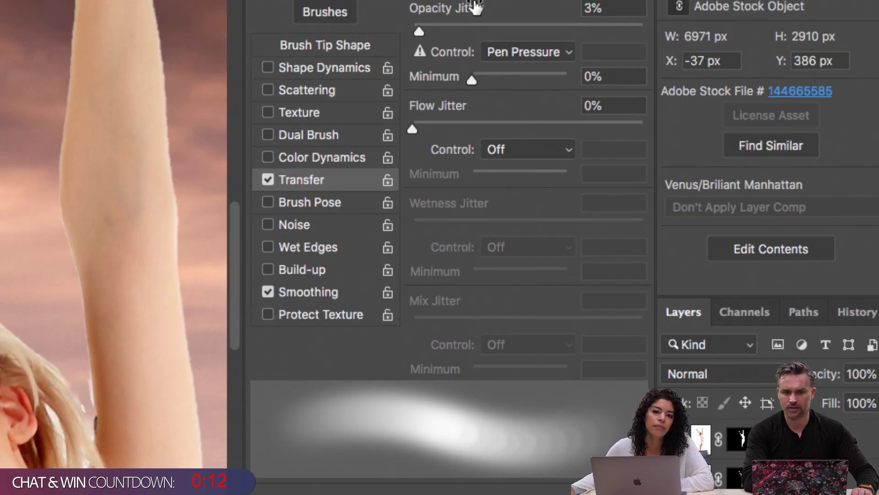
drag(474, 40, 686, 42)
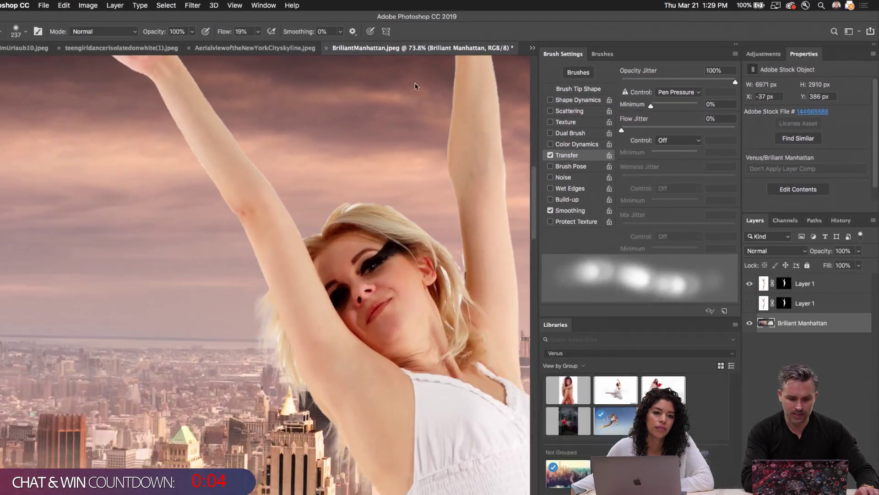
Rasterize the Briliant Manhattan smart object and add a new empty layer above it
click(399, 182)
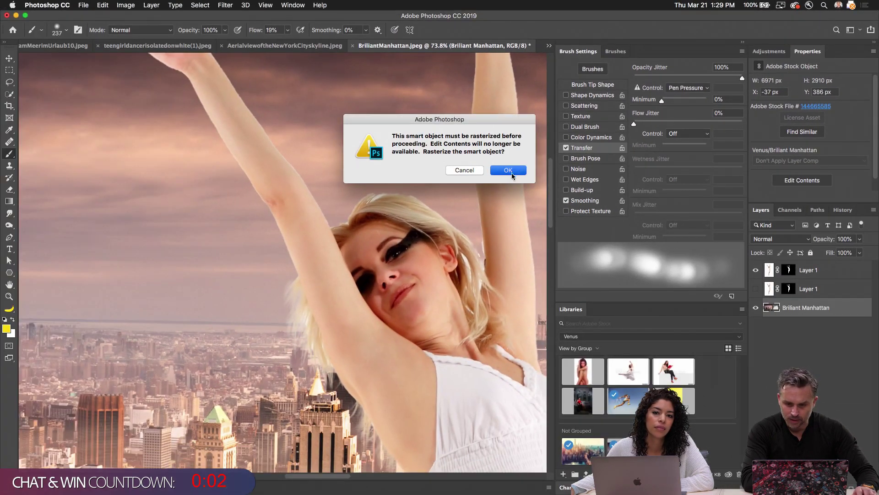
click(508, 170)
key(super+alt+shift+n)
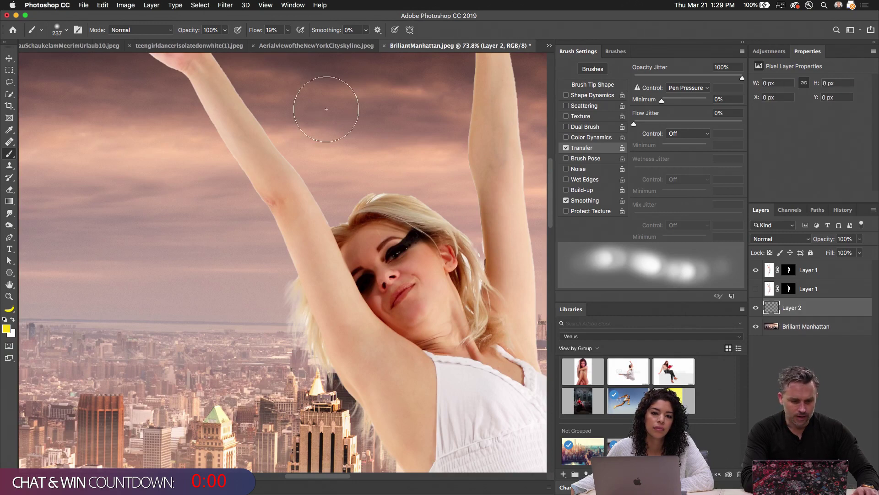
Try a curved yellow brush stroke across the sky on the empty layer and undo it
mouse_move(414, 182)
mouse_down()
mouse_move(293, 124)
mouse_move(151, 219)
mouse_move(303, 307)
mouse_up()
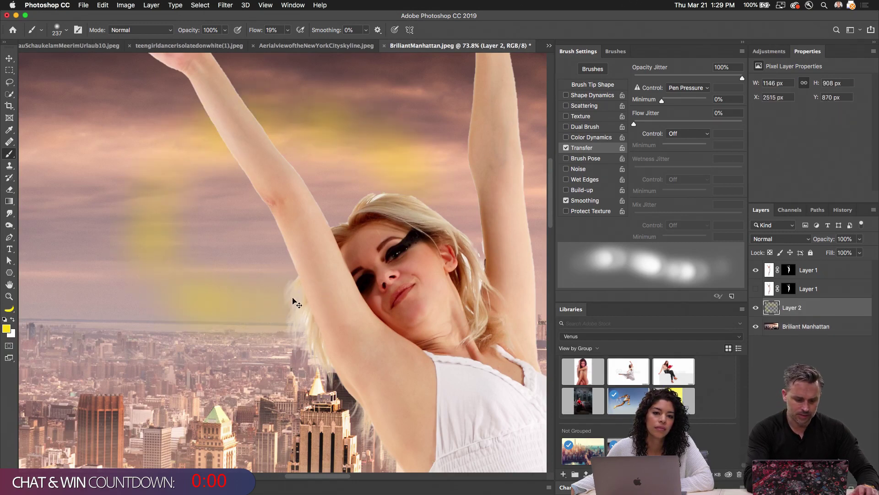
key(super+z)
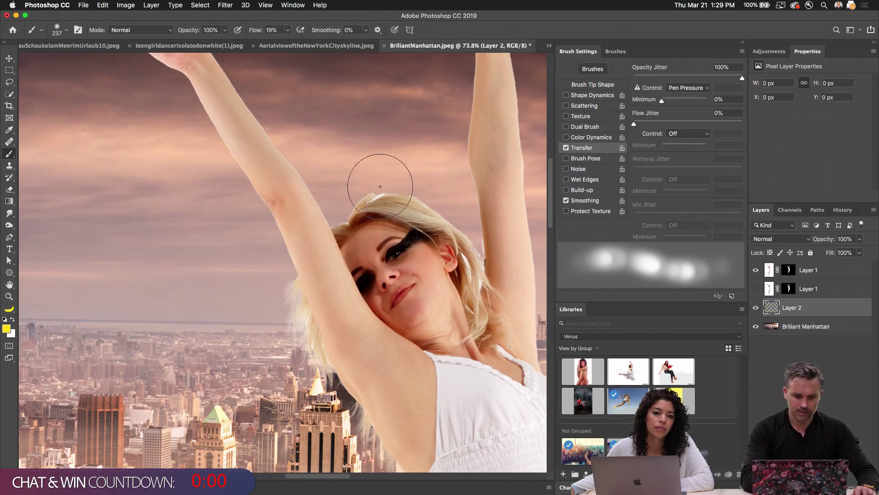
Set the brush's opacity jitter control to Pen Pressure and reduce the brush size
click(697, 88)
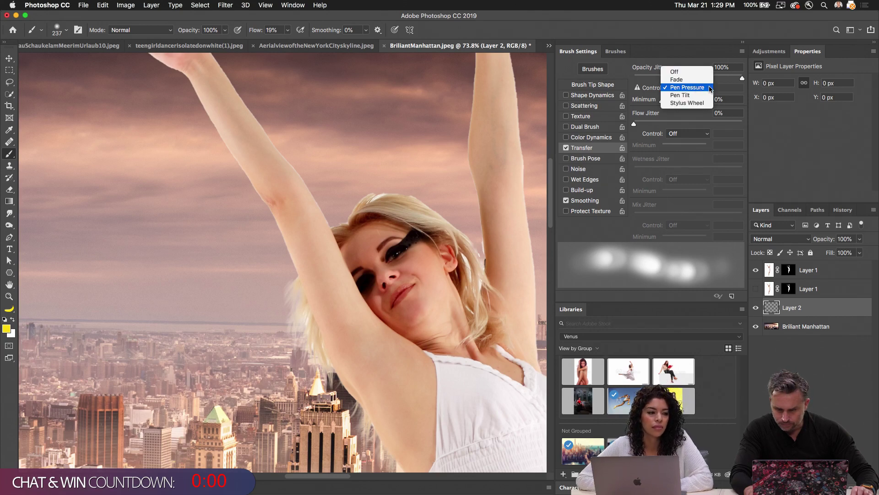
click(710, 88)
scroll(438, 176, up, 5)
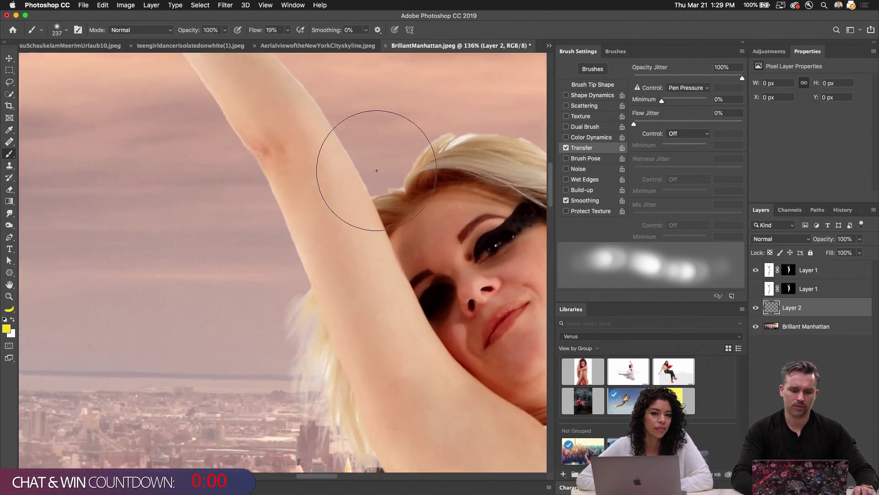
key(bracketleft)
key(bracketleft)
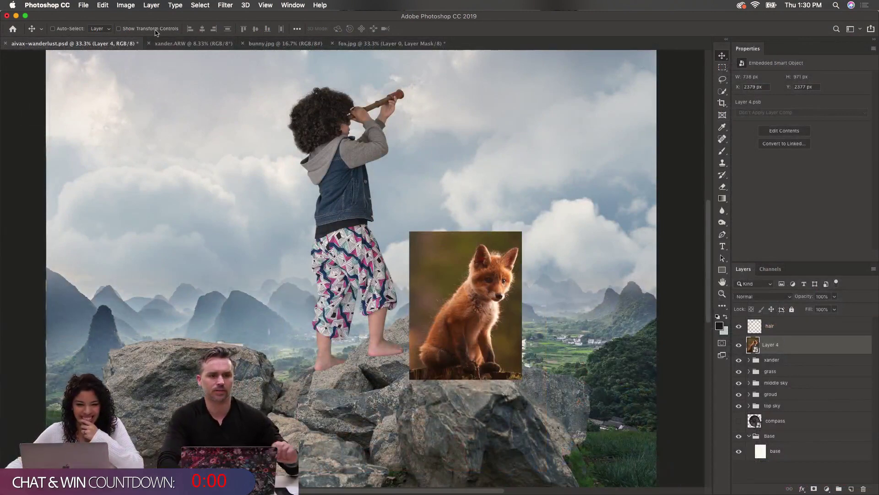
Flip the fox layer horizontally in the aivax-wanderlust.psd composite
click(103, 5)
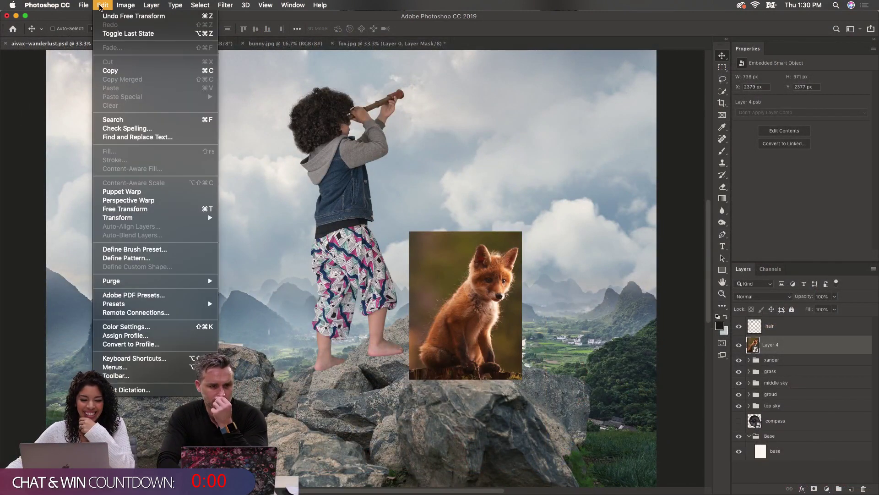
mouse_move(145, 220)
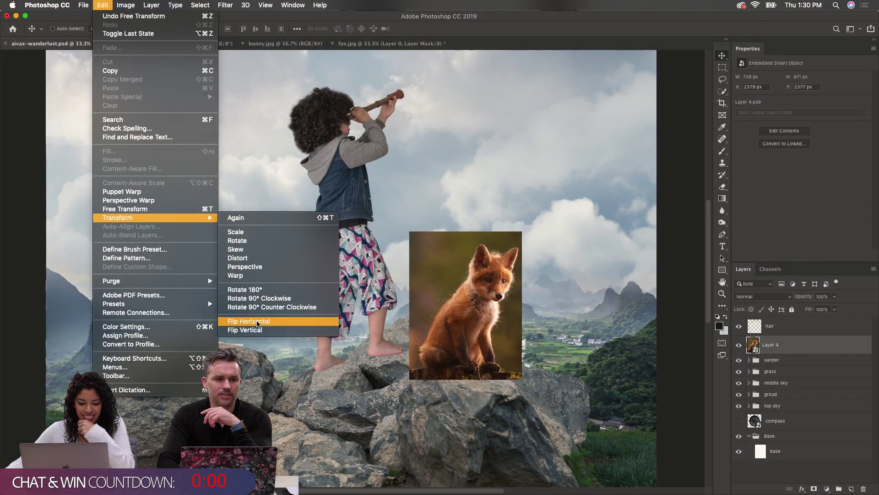
click(250, 322)
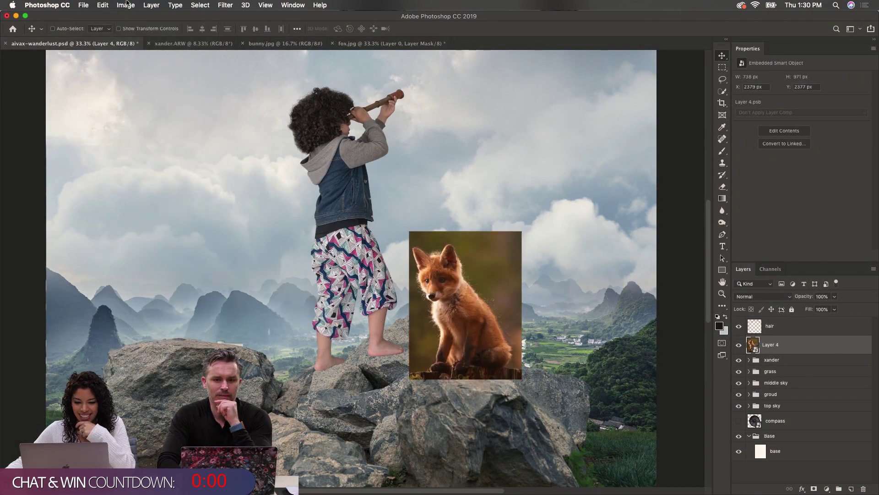
Start opening another image file
click(83, 5)
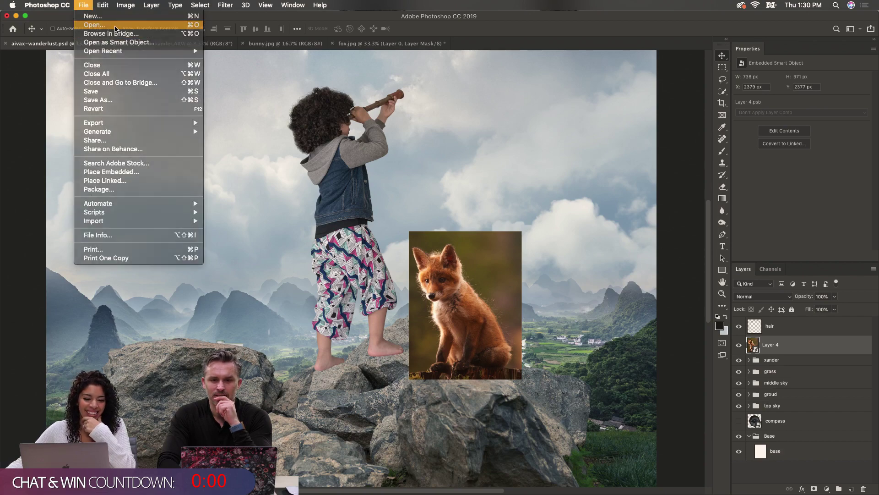
click(96, 25)
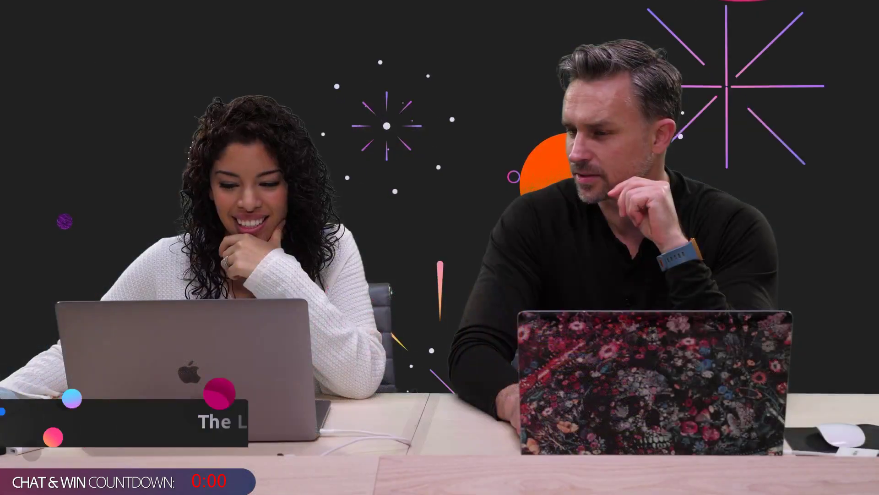
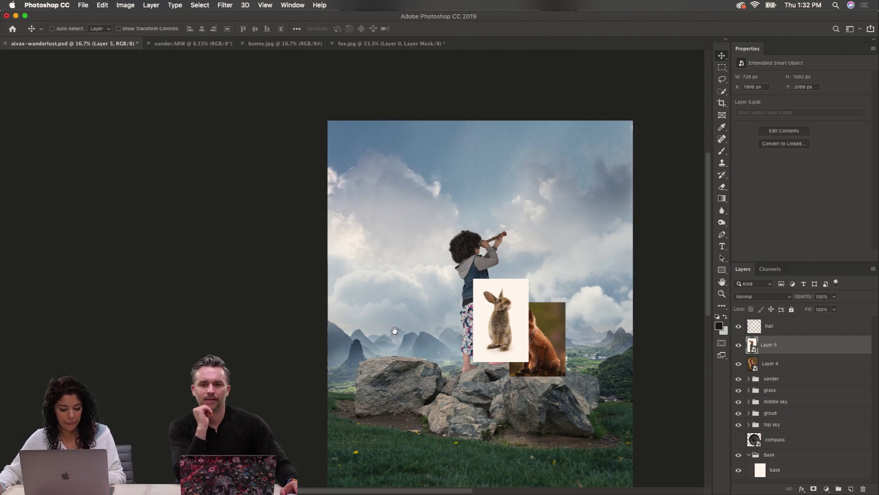
Place the rabbit layer beneath the fox layer and shift the rabbit image down so it sits partly behind the fox
alt+click(507, 329)
click(358, 270)
click(362, 271)
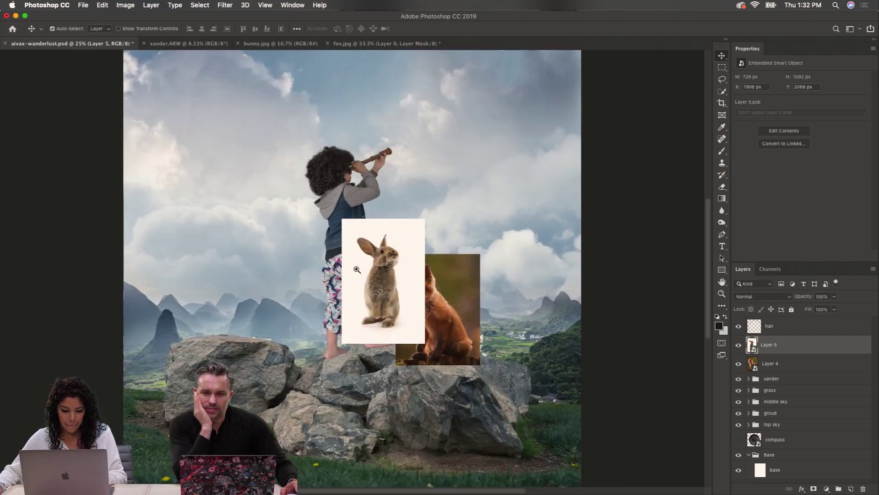
click(373, 274)
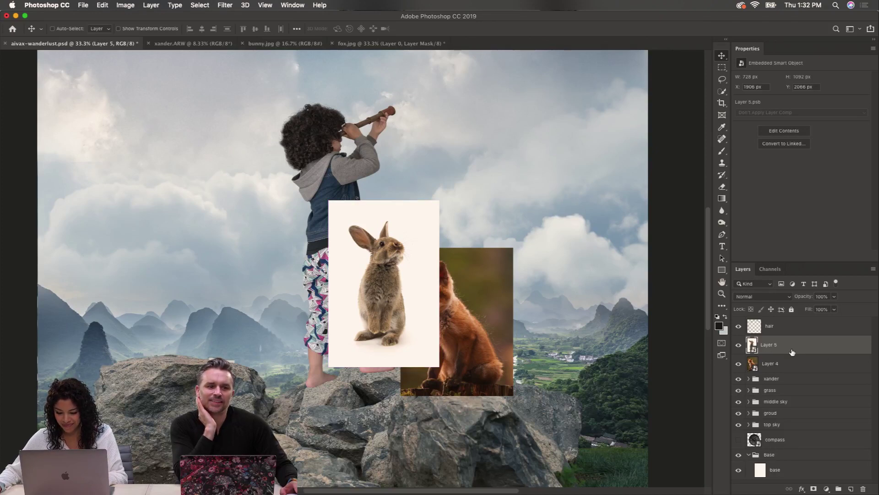
drag(792, 352, 794, 371)
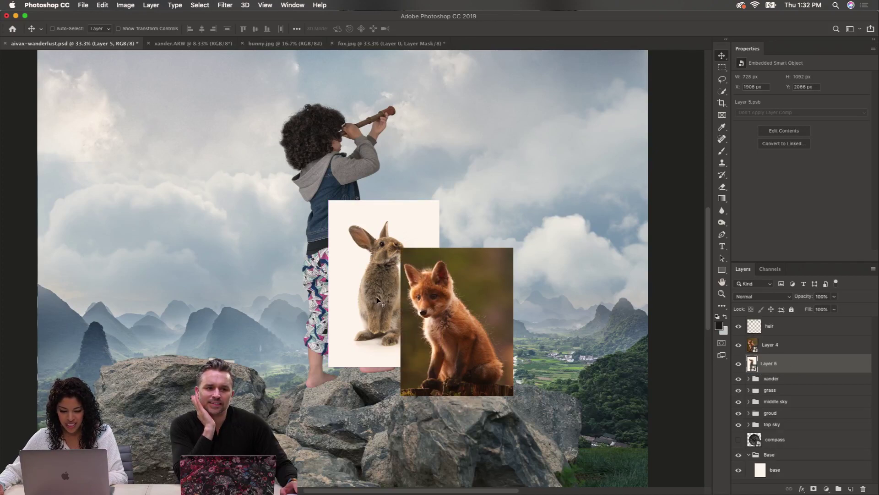
drag(377, 300, 404, 321)
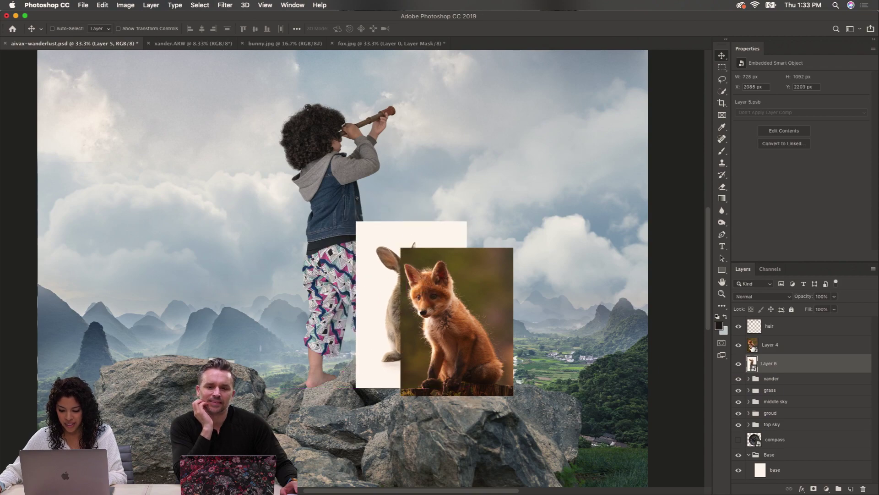
Hide the rabbit layer and select the fox layer for a close-up view at 200%
click(739, 365)
click(751, 346)
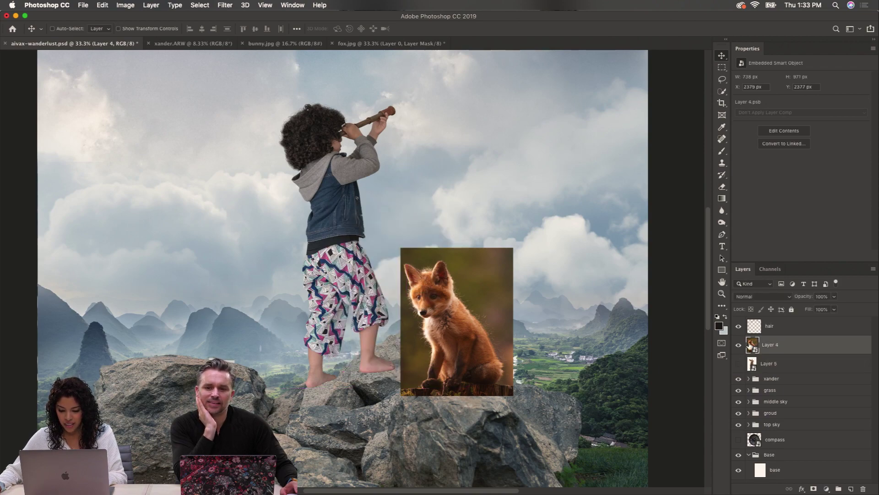
super+click(503, 321)
super+click(503, 320)
super+click(497, 319)
super+click(459, 307)
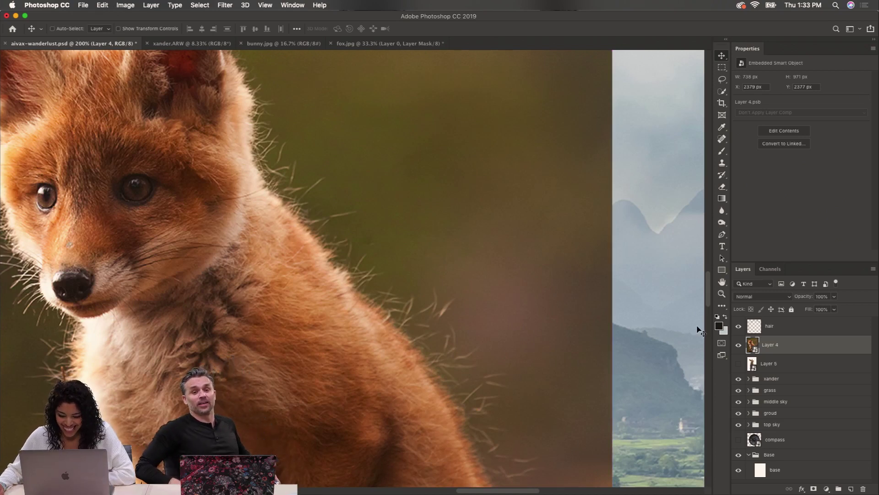
Add an empty layer mask to the fox smart object layer and rename the layer to fox
click(815, 488)
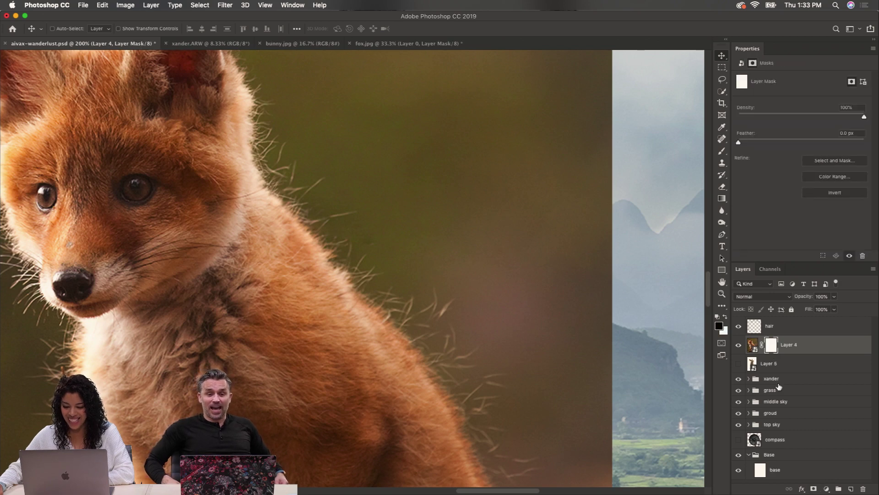
double_click(793, 347)
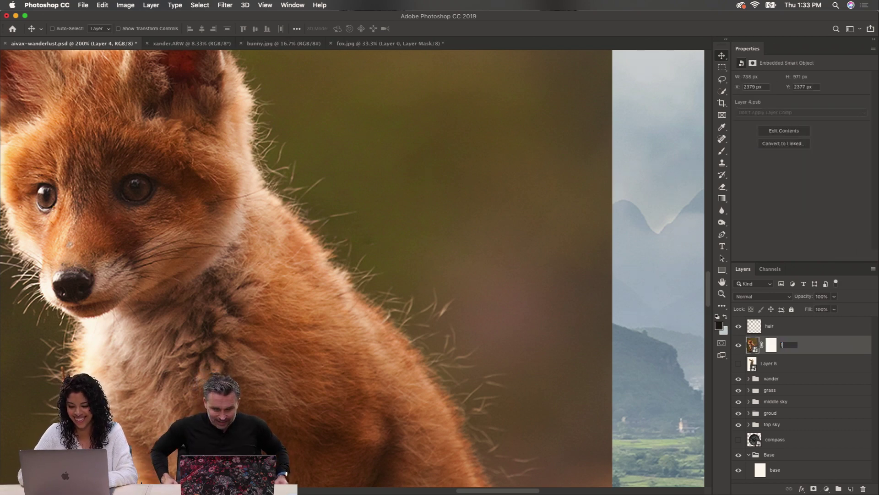
text(fox)
click(94, 5)
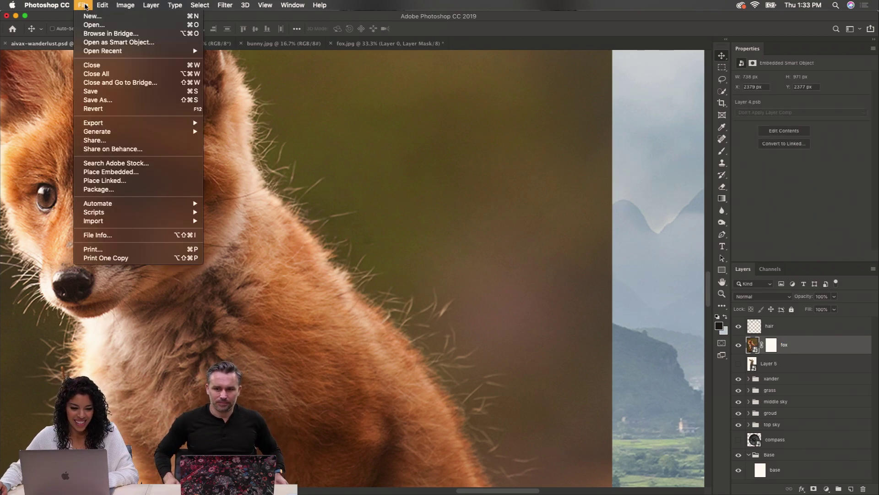
Choose the Spatter 59 pixels brush from the legacy default brushes and target the fox layer's mask
click(809, 205)
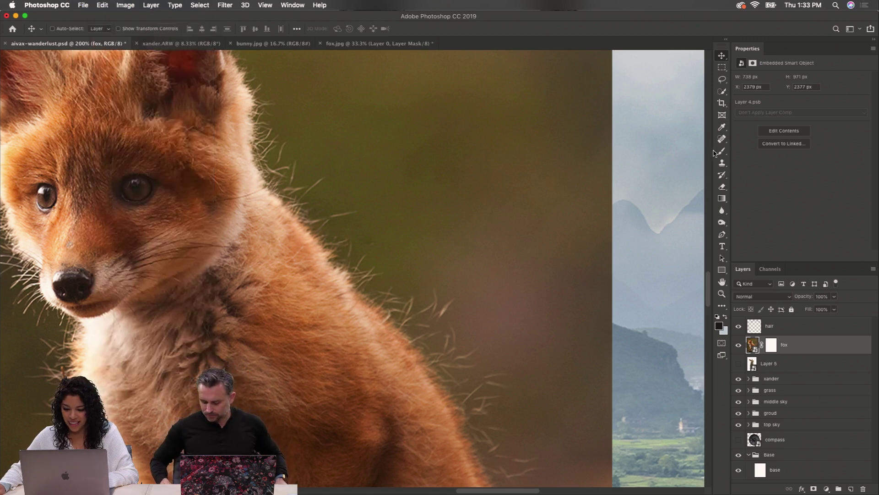
key(b)
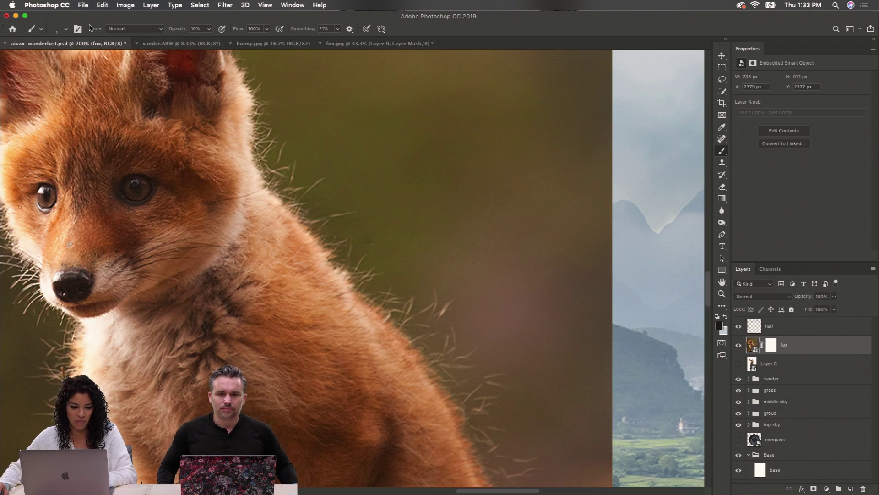
click(58, 30)
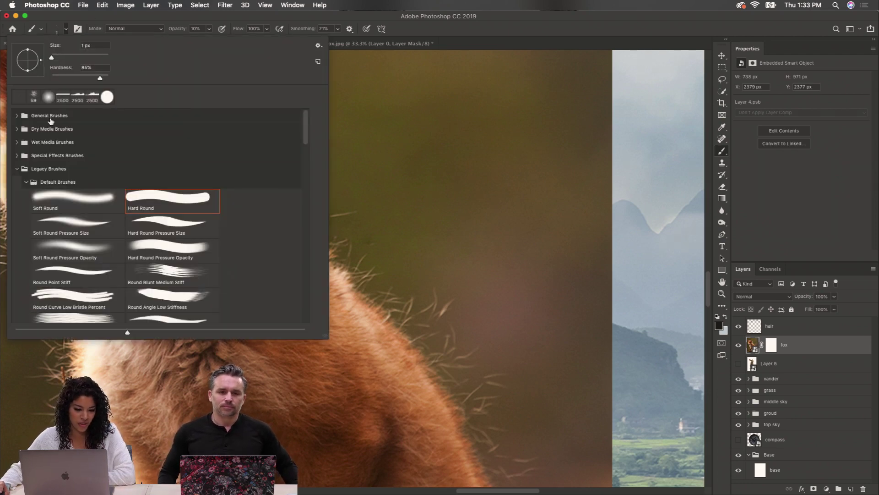
scroll(70, 205, down, 10)
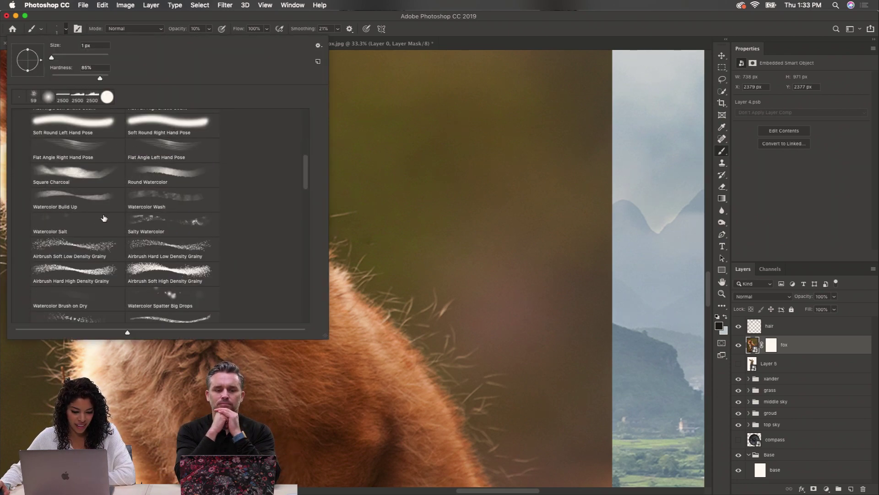
scroll(163, 219, down, 2)
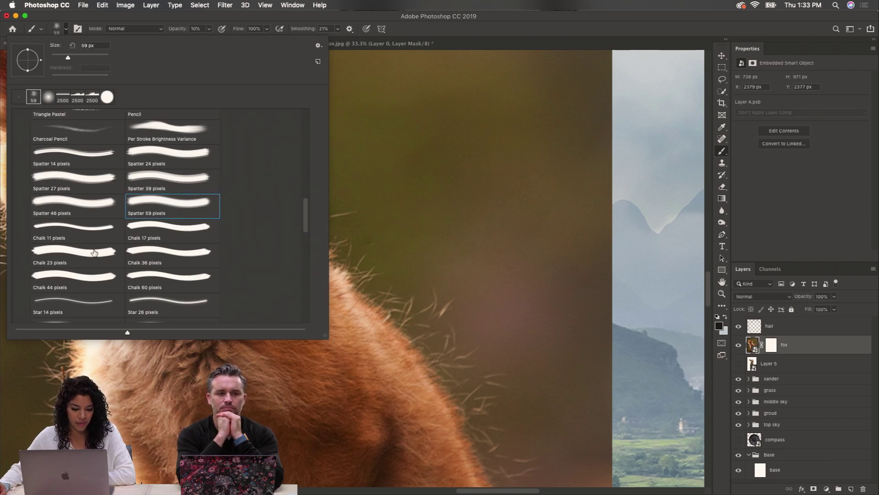
click(760, 223)
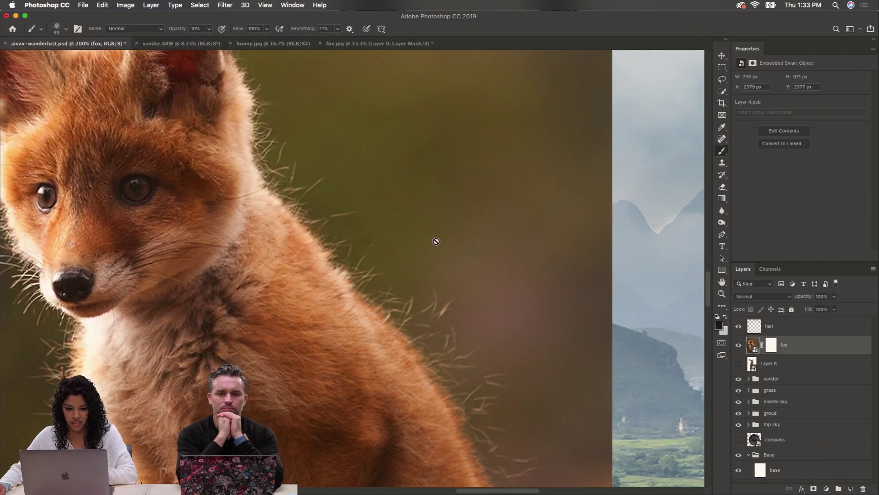
click(775, 349)
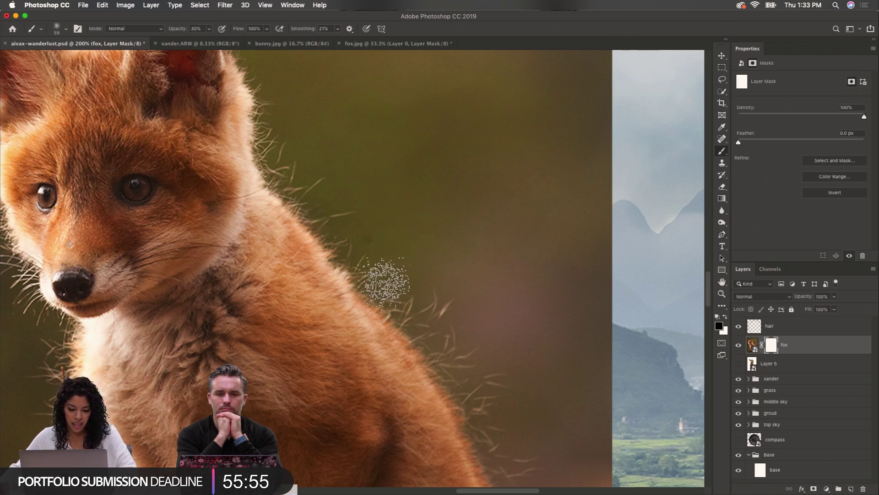
Paint black at 30% opacity on the fox mask to hide the background along the upper back and neck fur
key(bracketright)
mouse_move(382, 277)
mouse_down()
mouse_move(424, 260)
mouse_move(393, 275)
mouse_up()
mouse_move(415, 245)
mouse_down()
mouse_move(382, 271)
mouse_move(402, 262)
mouse_move(389, 269)
mouse_move(400, 270)
mouse_move(370, 284)
mouse_move(427, 283)
mouse_move(416, 315)
mouse_move(460, 306)
mouse_move(441, 332)
mouse_move(475, 340)
mouse_move(461, 369)
mouse_move(479, 377)
mouse_move(465, 395)
mouse_move(481, 398)
mouse_move(443, 352)
mouse_move(436, 322)
mouse_move(376, 281)
mouse_move(378, 246)
mouse_move(348, 250)
mouse_move(335, 219)
mouse_move(356, 202)
mouse_move(337, 191)
mouse_up()
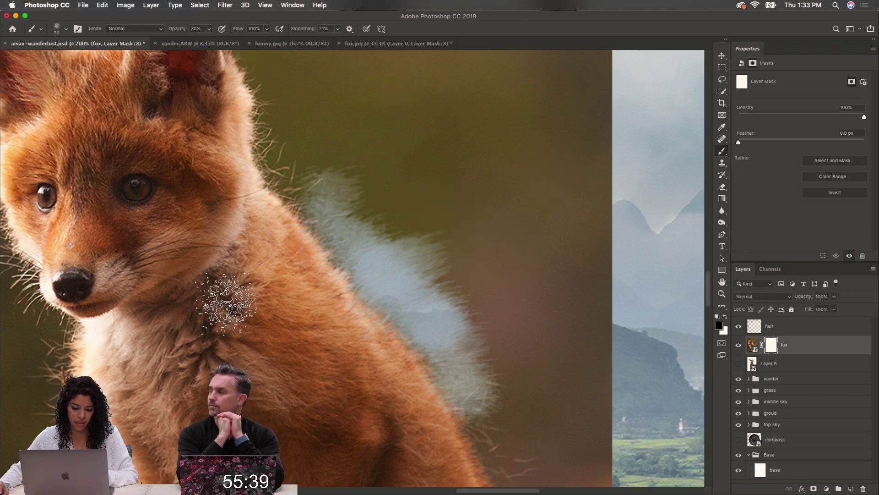
mouse_move(331, 167)
mouse_down()
mouse_move(313, 153)
mouse_move(276, 164)
mouse_move(308, 149)
mouse_move(306, 159)
mouse_move(324, 165)
mouse_move(311, 188)
mouse_move(290, 191)
mouse_move(329, 190)
mouse_move(299, 204)
mouse_move(331, 210)
mouse_move(346, 242)
mouse_move(374, 247)
mouse_move(341, 262)
mouse_move(375, 272)
mouse_up()
key(bracketleft)
key(bracketleft)
key(bracketleft)
mouse_move(334, 254)
mouse_down()
mouse_move(304, 235)
mouse_move(293, 212)
mouse_move(267, 135)
mouse_move(273, 111)
mouse_up()
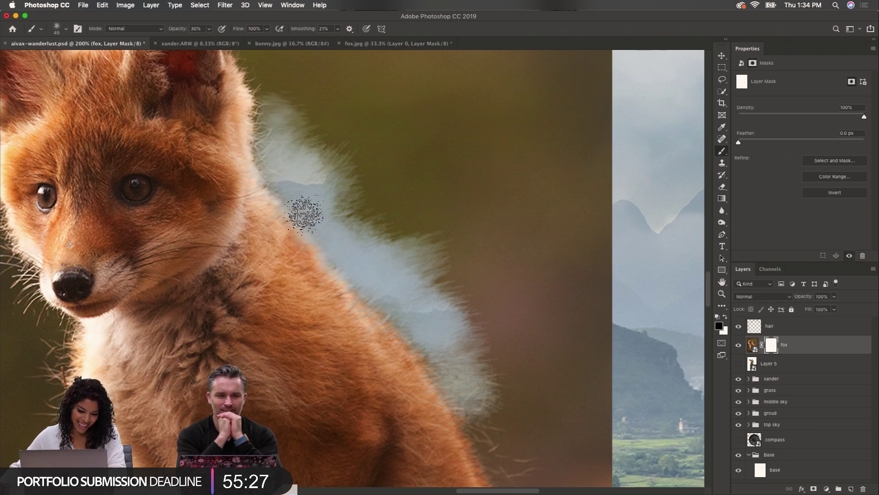
mouse_move(372, 270)
mouse_down()
mouse_move(399, 316)
mouse_move(457, 345)
mouse_up()
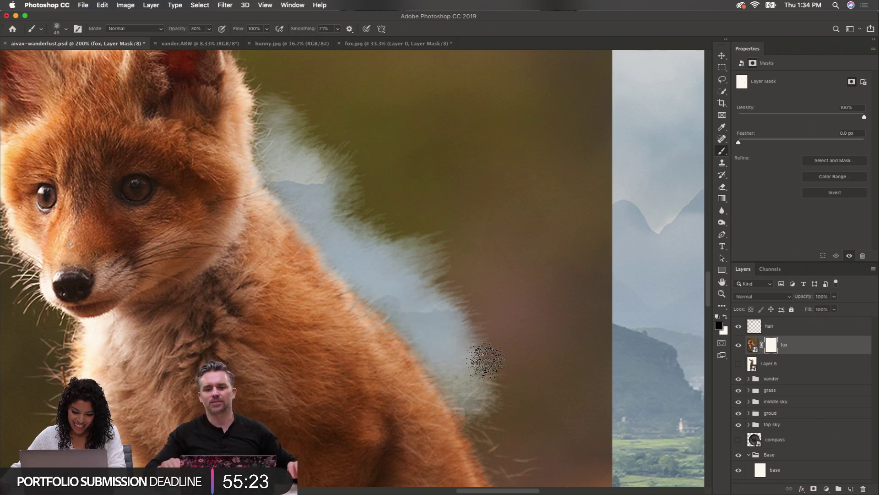
Continue masking the background along the fox's lower back down to the haunch, raising the brush opacity to 40%
scroll(509, 365, down, 5)
mouse_move(412, 226)
mouse_down()
mouse_move(448, 214)
mouse_move(388, 191)
mouse_move(425, 182)
mouse_up()
mouse_move(428, 256)
mouse_down()
mouse_move(457, 251)
mouse_move(443, 263)
mouse_move(459, 273)
mouse_move(467, 302)
mouse_move(494, 308)
mouse_move(484, 312)
mouse_move(456, 276)
mouse_move(489, 263)
mouse_up()
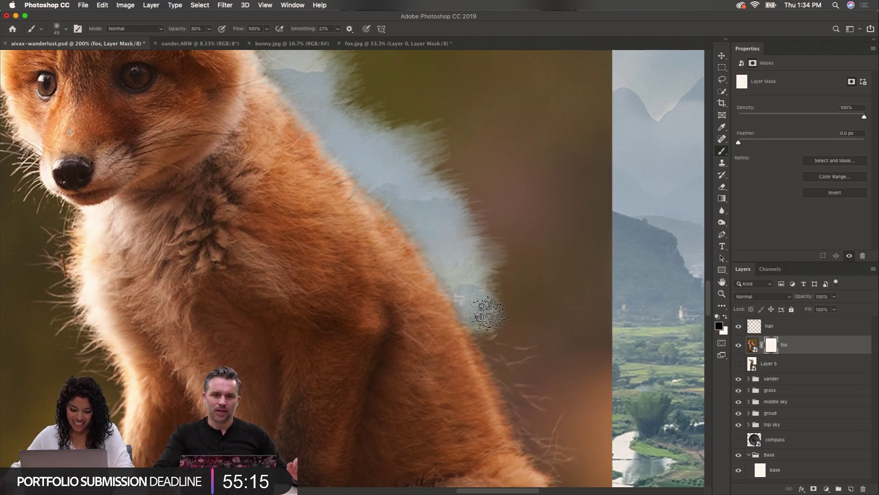
mouse_move(489, 314)
mouse_down()
mouse_move(475, 300)
mouse_move(476, 332)
mouse_move(504, 339)
mouse_move(484, 332)
mouse_move(511, 325)
mouse_move(513, 342)
mouse_move(495, 348)
mouse_move(533, 339)
mouse_move(497, 354)
mouse_move(532, 363)
mouse_move(503, 370)
mouse_move(530, 363)
mouse_move(507, 381)
mouse_move(556, 366)
mouse_move(520, 396)
mouse_move(554, 397)
mouse_move(521, 409)
mouse_move(546, 412)
mouse_move(536, 420)
mouse_move(578, 411)
mouse_move(534, 428)
mouse_up()
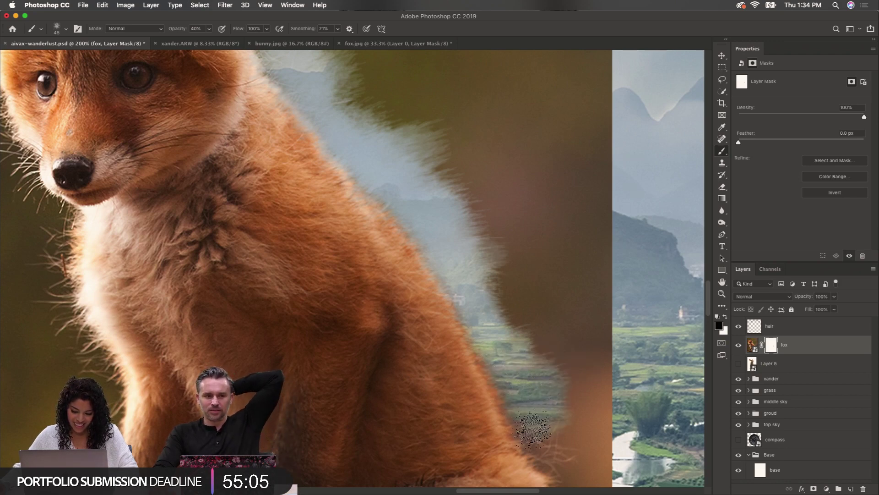
scroll(558, 403, down, 5)
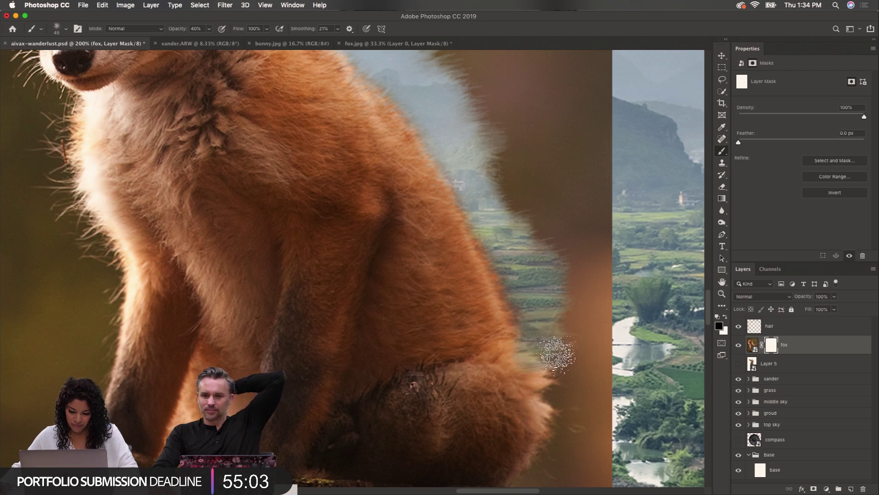
key(super+z)
mouse_move(552, 351)
mouse_down()
mouse_move(503, 247)
mouse_move(532, 258)
mouse_move(551, 317)
mouse_up()
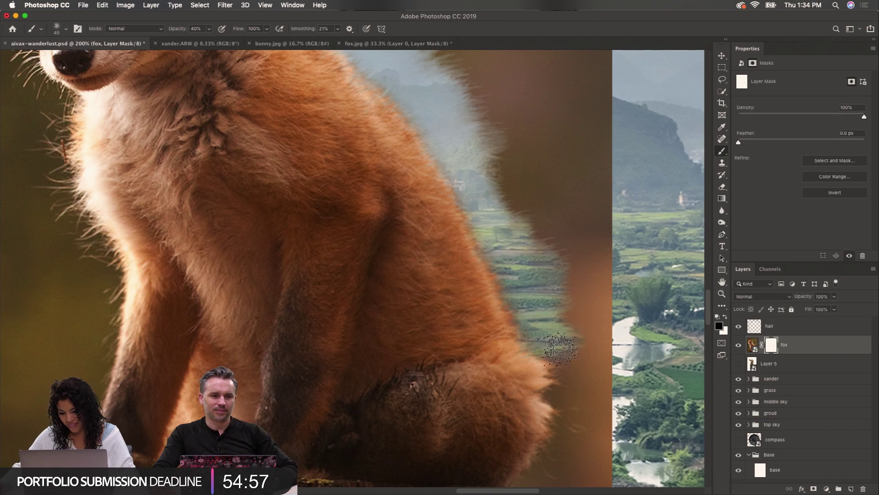
mouse_move(561, 350)
mouse_down()
mouse_move(590, 353)
mouse_move(567, 365)
mouse_up()
Mask out the broad background area behind the fox's back using a spatter brush of up to 150 px at 100% opacity
scroll(533, 312, down, 3)
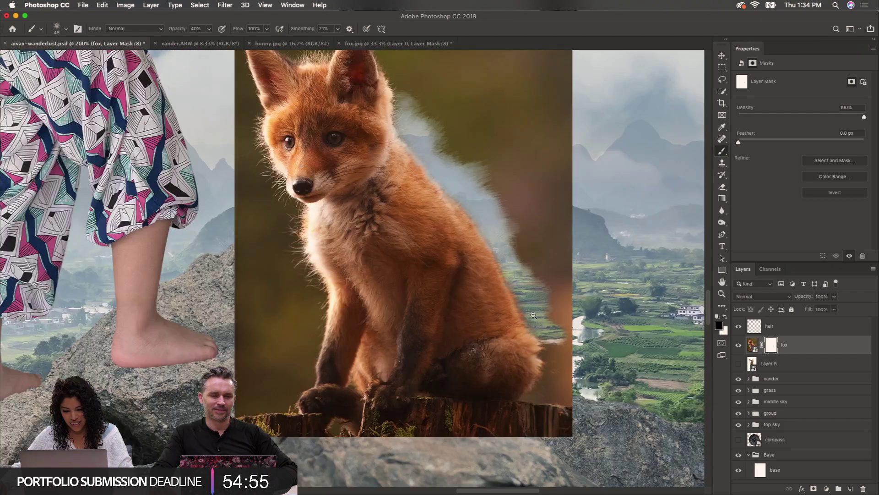
key(bracketright)
key(bracketright)
key(bracketright)
key(bracketright)
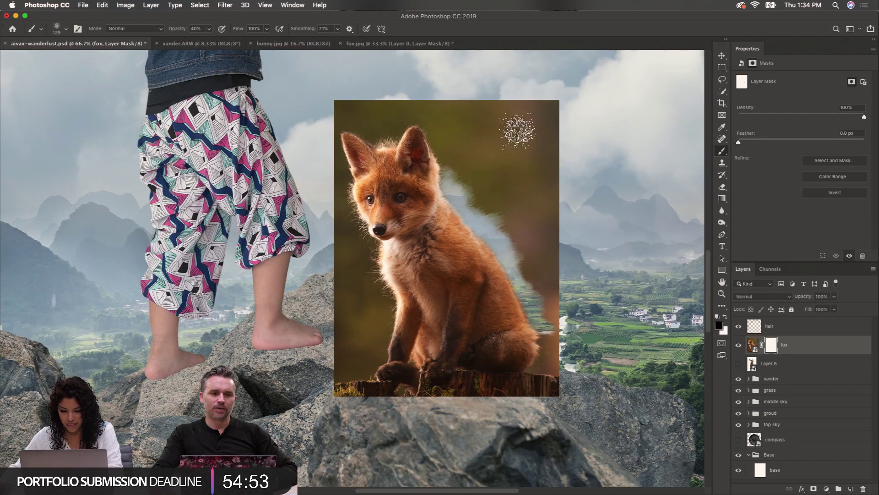
mouse_move(537, 110)
mouse_down()
mouse_move(509, 87)
mouse_move(557, 139)
mouse_move(546, 121)
mouse_move(576, 145)
mouse_move(526, 88)
mouse_move(491, 76)
mouse_move(559, 202)
mouse_move(476, 106)
mouse_move(489, 181)
mouse_move(568, 254)
mouse_up()
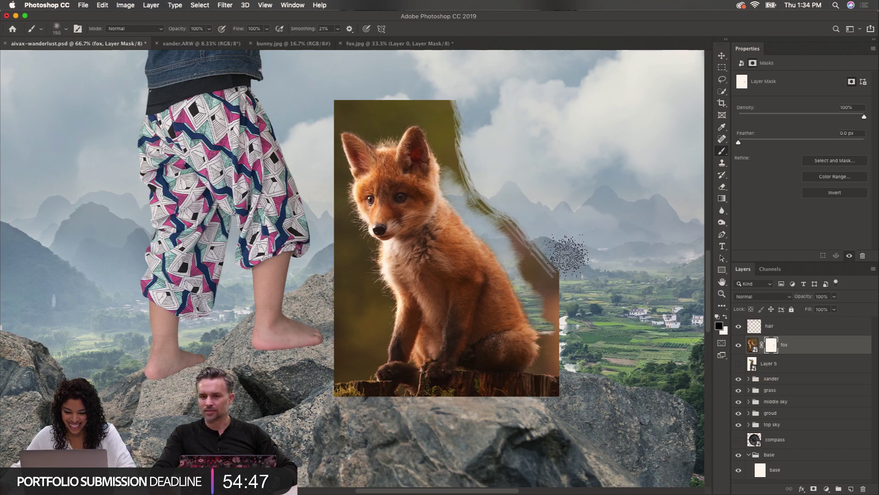
mouse_move(475, 151)
mouse_down()
mouse_move(482, 186)
mouse_move(459, 176)
mouse_move(481, 210)
mouse_move(482, 202)
mouse_move(529, 243)
mouse_move(495, 223)
mouse_move(550, 289)
mouse_move(561, 278)
mouse_move(544, 249)
mouse_move(534, 275)
mouse_up()
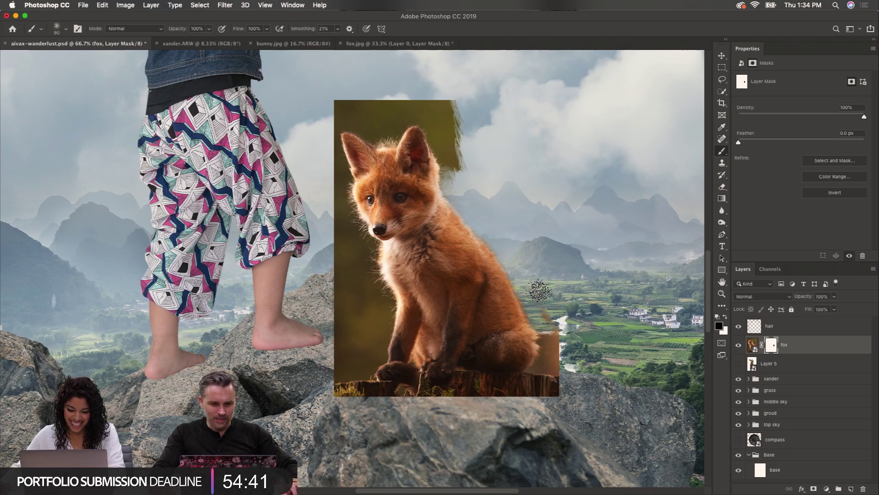
Roughly mask out the background above the fox's ears and in front of its chest and paws with the 90 px brush
mouse_move(456, 101)
mouse_down()
mouse_move(466, 130)
mouse_move(460, 169)
mouse_move(443, 105)
mouse_move(423, 86)
mouse_move(425, 100)
mouse_move(343, 97)
mouse_up()
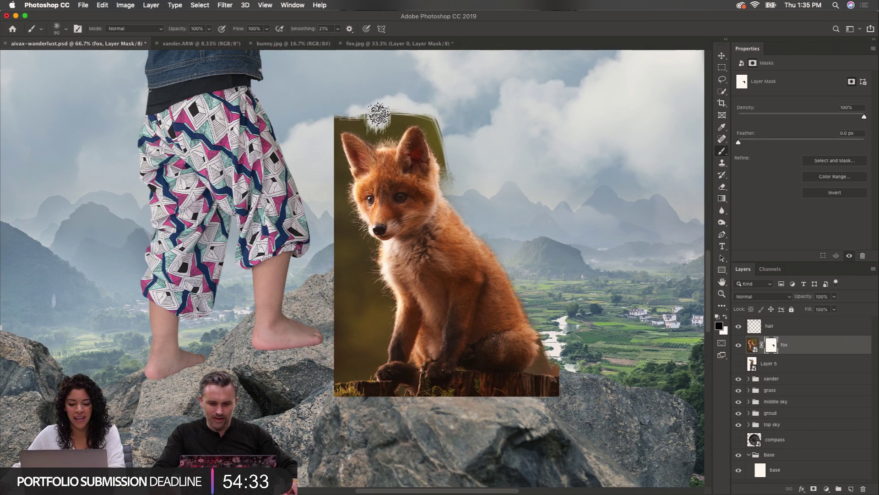
mouse_move(379, 114)
mouse_down()
mouse_move(395, 96)
mouse_move(388, 115)
mouse_up()
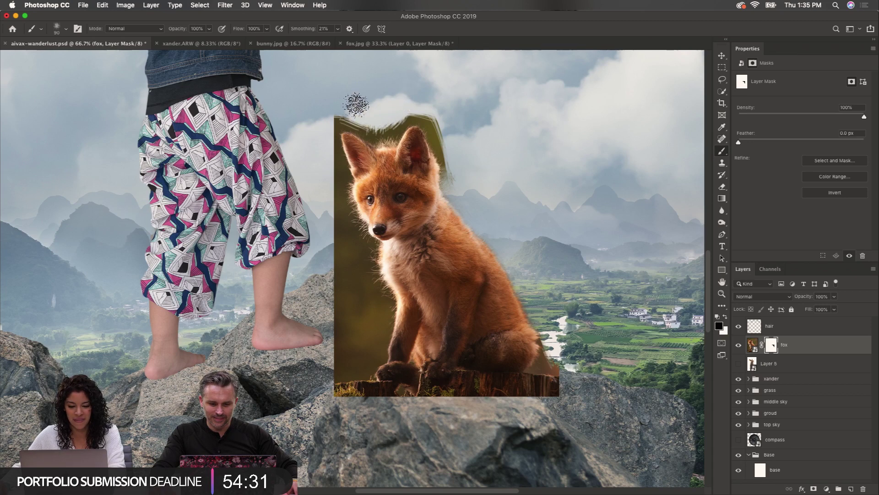
mouse_move(322, 381)
mouse_down()
mouse_move(335, 334)
mouse_move(360, 384)
mouse_up()
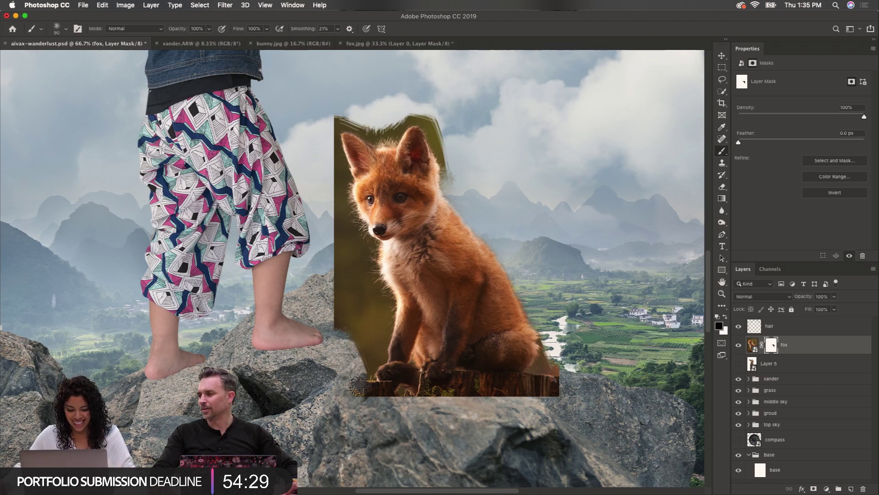
mouse_move(333, 231)
mouse_down()
mouse_move(324, 204)
mouse_move(353, 256)
mouse_move(366, 353)
mouse_move(336, 284)
mouse_move(365, 266)
mouse_up()
Mask out the stump and background around the fox's front paw and foreleg, reducing the brush to 45 px and 70% opacity
scroll(437, 380, up, 5)
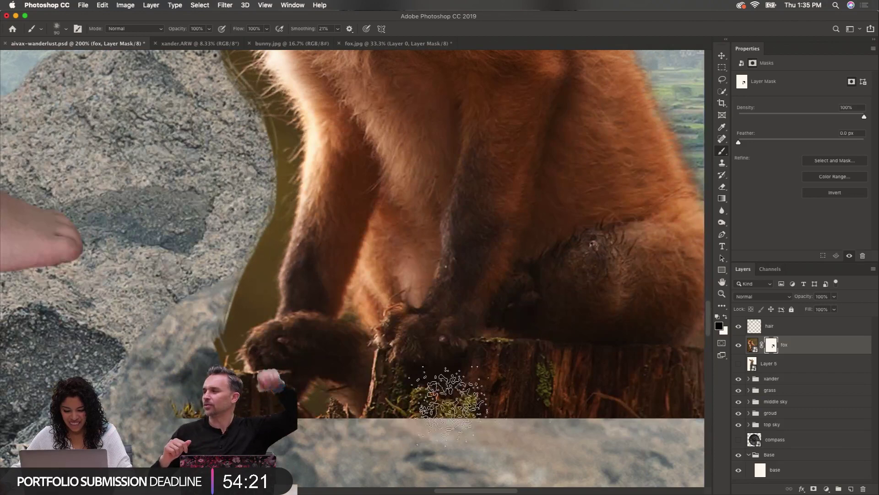
drag(449, 398, 293, 398)
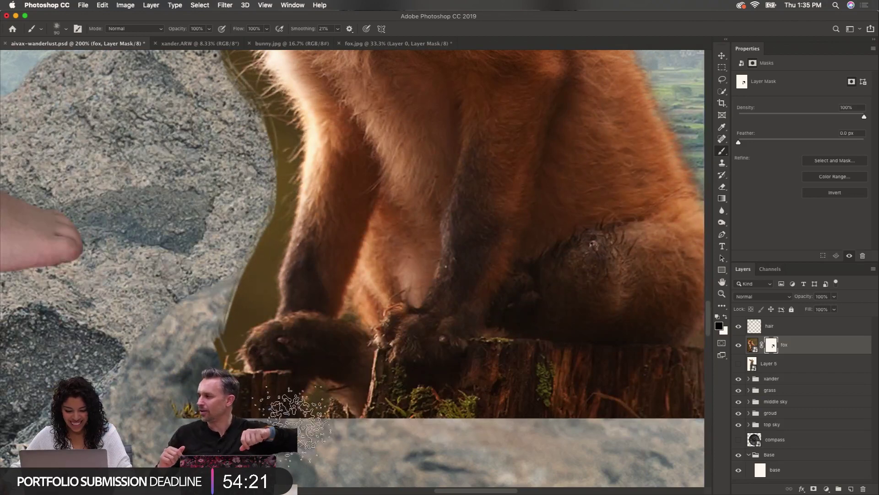
key(bracketleft)
key(bracketleft)
key(bracketleft)
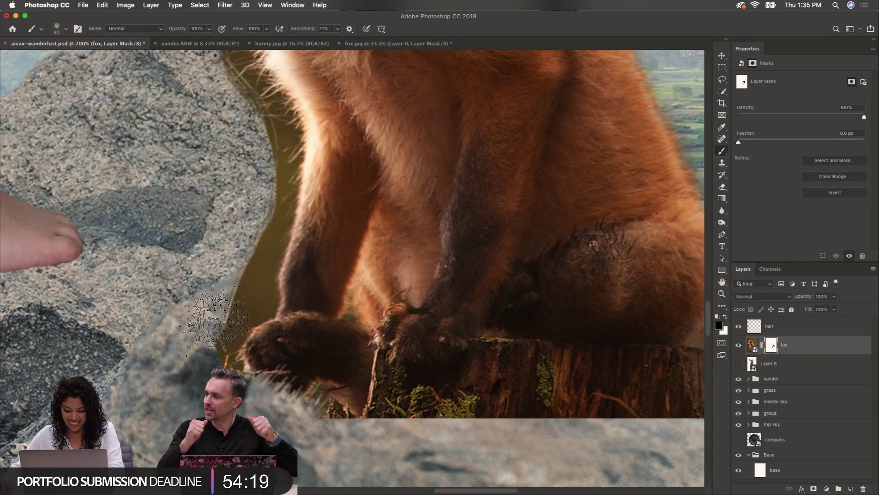
mouse_move(213, 332)
mouse_down()
mouse_move(246, 318)
mouse_move(212, 324)
mouse_move(214, 306)
mouse_up()
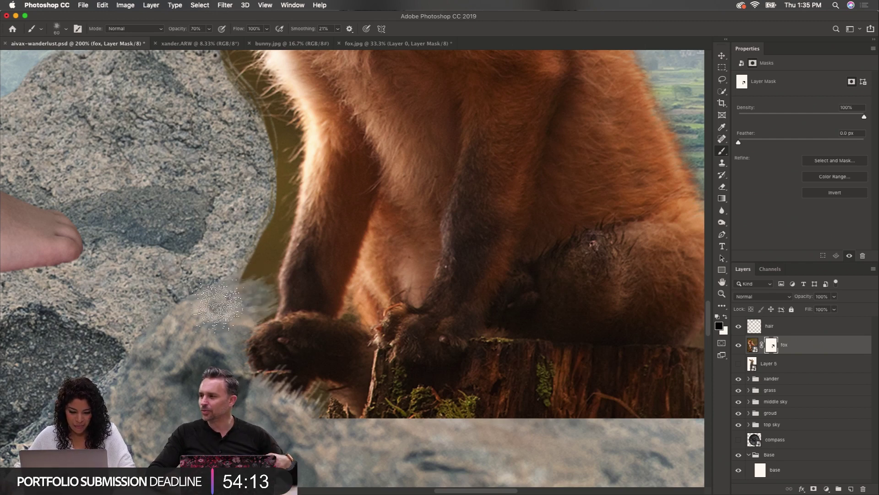
key(bracketleft)
key(bracketleft)
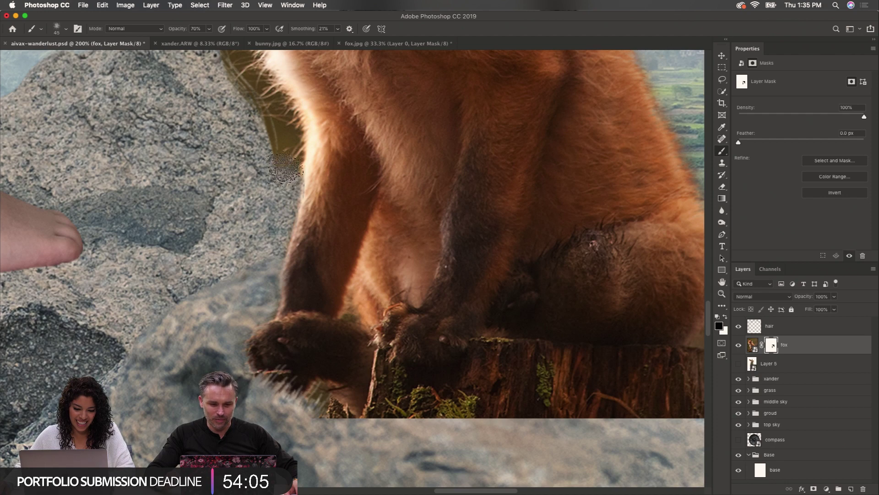
Mask out the remaining background in front of the fox's chest, muzzle and whiskers at 70% opacity
scroll(288, 146, up, 4)
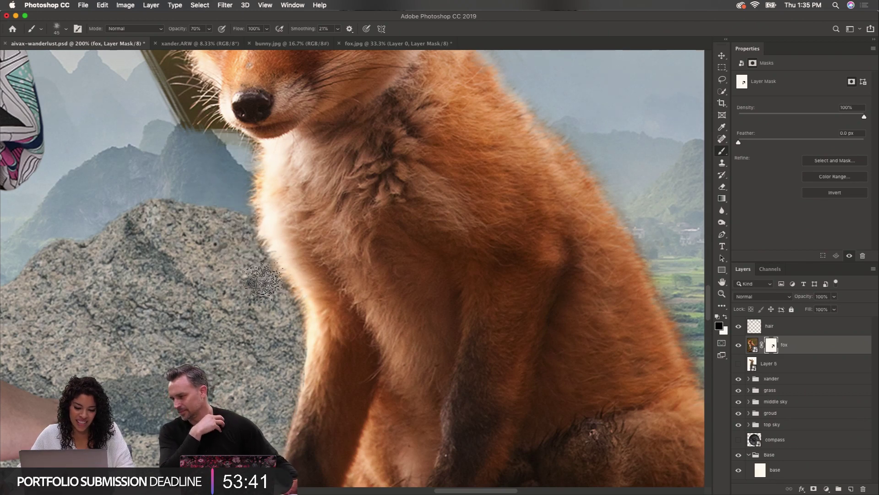
scroll(155, 138, up, 4)
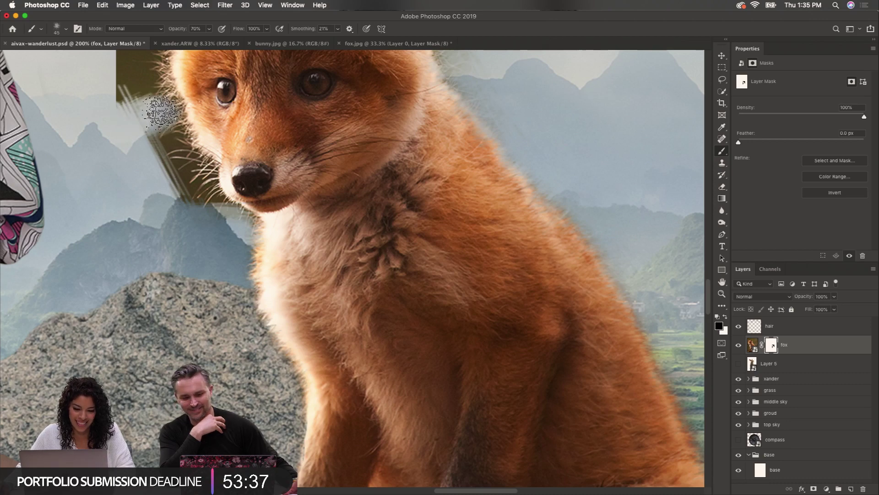
mouse_move(174, 124)
mouse_down()
mouse_move(140, 177)
mouse_move(142, 124)
mouse_move(151, 150)
mouse_move(186, 147)
mouse_move(155, 154)
mouse_move(173, 137)
mouse_move(162, 145)
mouse_move(200, 165)
mouse_move(156, 172)
mouse_move(193, 167)
mouse_move(157, 181)
mouse_move(193, 154)
mouse_up()
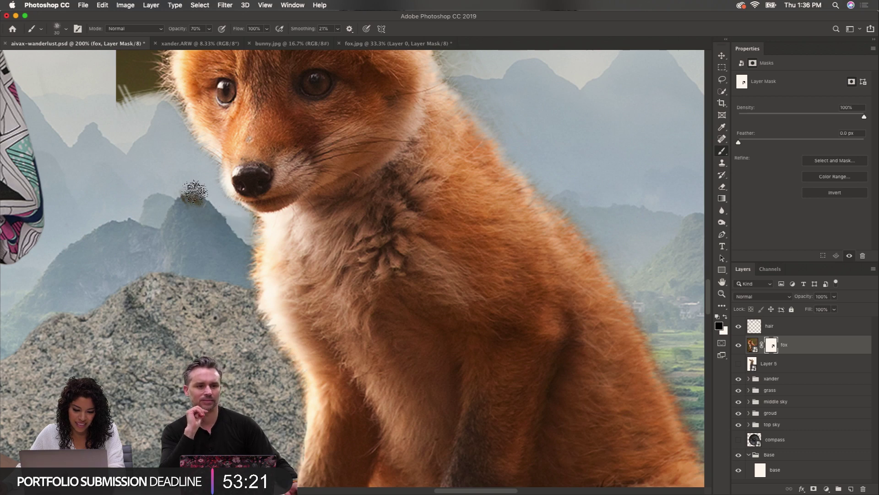
Mask out the background beside the fox's cheek and around the ear nearest the standing figure, adjusting the brush size to fit
scroll(122, 183, up, 5)
key(bracketright)
key(bracketright)
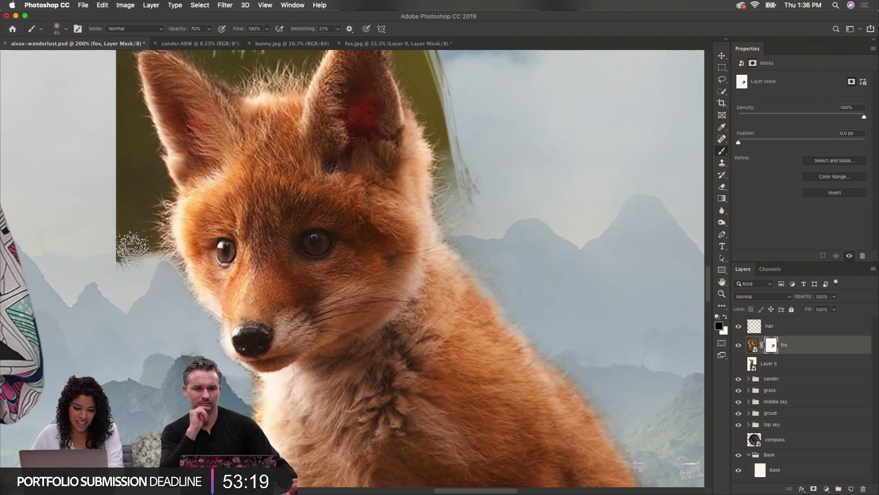
mouse_move(92, 259)
mouse_down()
mouse_move(128, 247)
mouse_move(130, 238)
mouse_move(157, 245)
mouse_move(151, 264)
mouse_move(165, 265)
mouse_move(155, 273)
mouse_move(169, 267)
mouse_move(154, 203)
mouse_move(127, 200)
mouse_move(127, 234)
mouse_move(114, 192)
mouse_move(112, 153)
mouse_move(130, 233)
mouse_move(145, 181)
mouse_move(128, 152)
mouse_move(155, 180)
mouse_move(112, 98)
mouse_move(124, 100)
mouse_move(123, 111)
mouse_move(103, 79)
mouse_move(114, 71)
mouse_move(172, 96)
mouse_move(106, 116)
mouse_move(130, 157)
mouse_up()
scroll(125, 105, up, 3)
key(bracketleft)
key(bracketleft)
key(bracketleft)
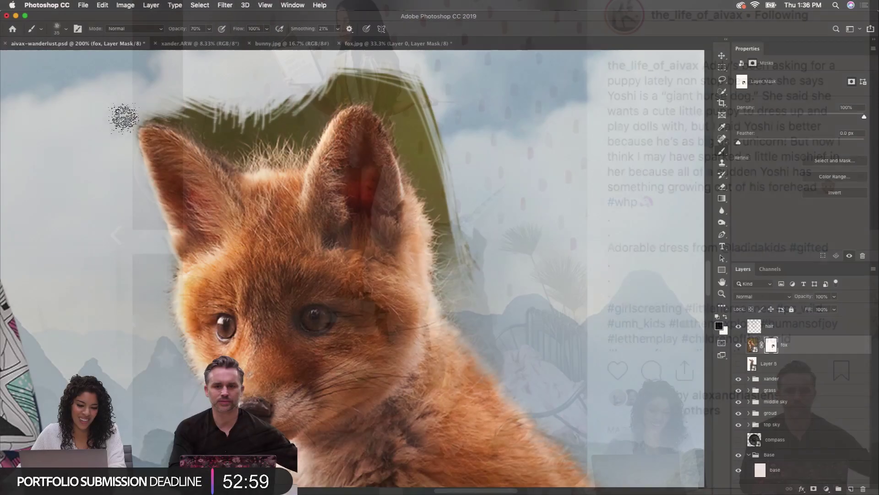
mouse_move(124, 118)
mouse_down()
mouse_move(176, 119)
mouse_move(148, 107)
mouse_move(171, 114)
mouse_move(235, 157)
mouse_move(182, 88)
mouse_up()
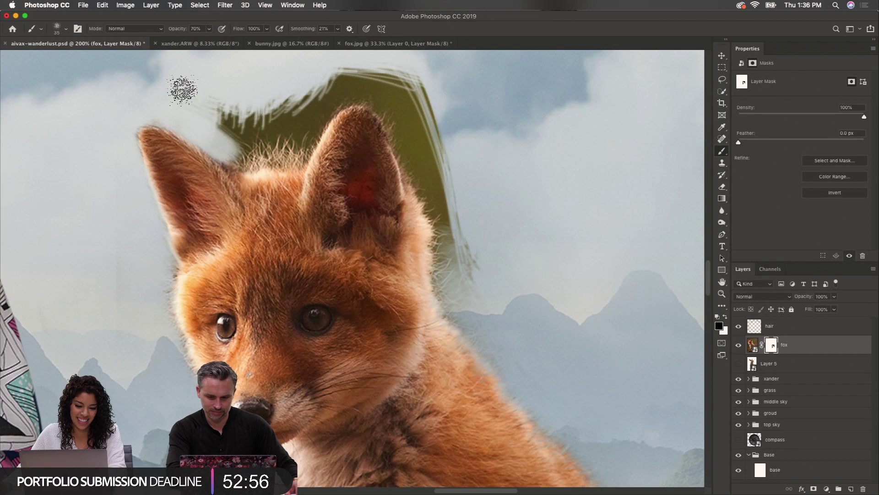
Mask out the green background between the fox's ears and around the tip of the other ear with a 45 px brush
key(bracketright)
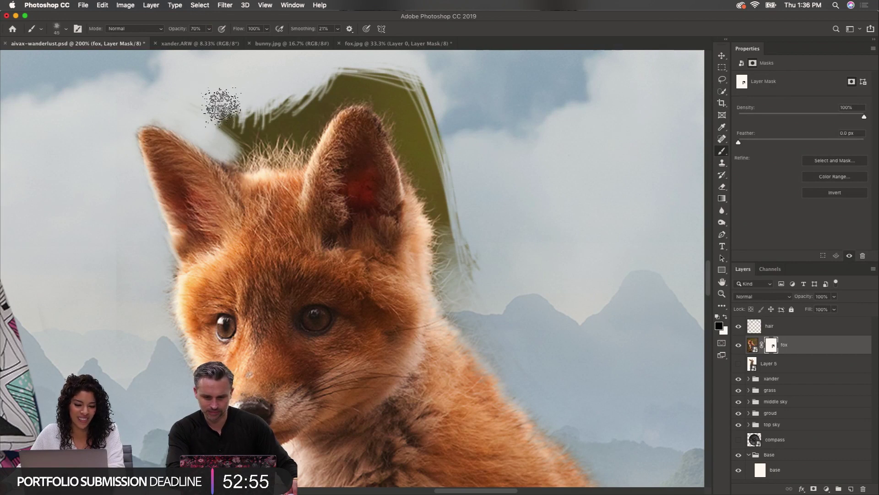
mouse_move(202, 102)
mouse_down()
mouse_move(238, 144)
mouse_move(263, 116)
mouse_move(272, 116)
mouse_move(274, 144)
mouse_move(308, 118)
mouse_move(301, 142)
mouse_move(242, 154)
mouse_move(307, 156)
mouse_move(265, 138)
mouse_move(267, 147)
mouse_move(293, 108)
mouse_move(343, 72)
mouse_move(279, 107)
mouse_move(315, 90)
mouse_move(302, 109)
mouse_move(311, 119)
mouse_move(350, 72)
mouse_move(313, 103)
mouse_move(406, 87)
mouse_move(326, 79)
mouse_move(351, 88)
mouse_move(329, 96)
mouse_move(375, 83)
mouse_move(428, 104)
mouse_move(450, 137)
mouse_move(392, 95)
mouse_move(384, 102)
mouse_move(397, 87)
mouse_move(403, 116)
mouse_up()
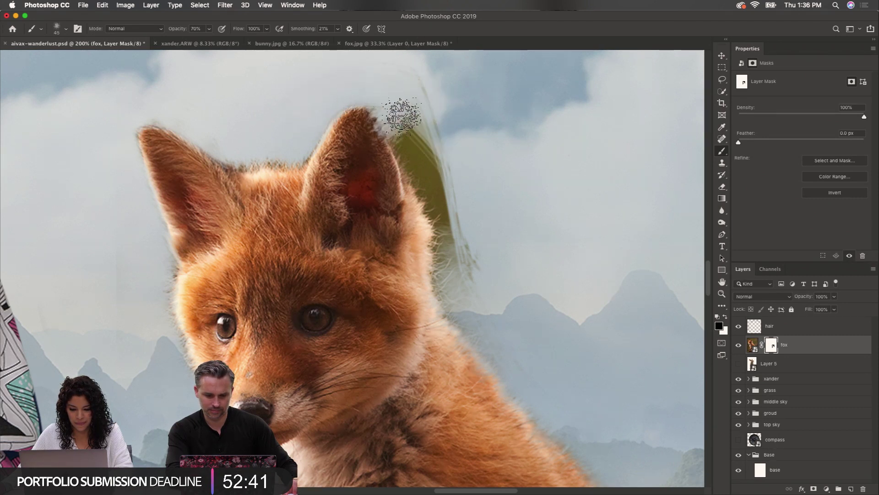
key(z)
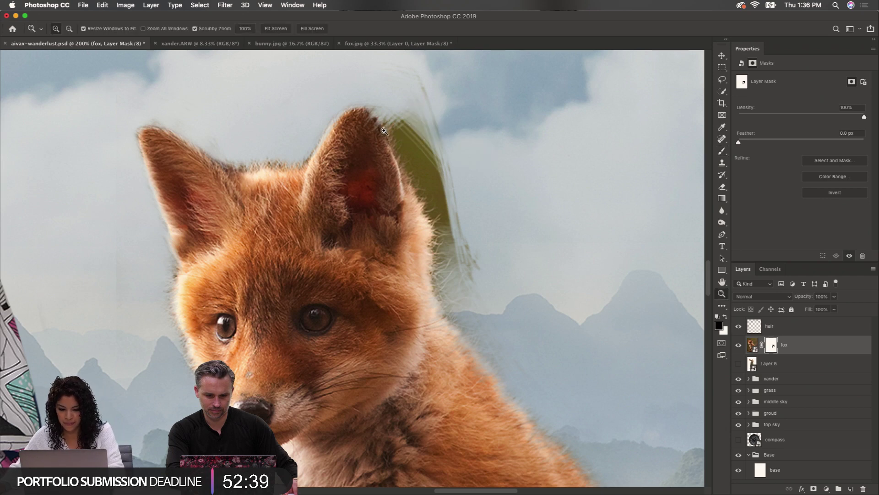
Mask out the green background behind the fox's ear and neck, and the stump beneath its paws and body
key(b)
mouse_move(392, 123)
mouse_down()
mouse_move(421, 130)
mouse_move(400, 130)
mouse_move(430, 94)
mouse_move(467, 182)
mouse_move(434, 104)
mouse_move(479, 286)
mouse_move(442, 290)
mouse_move(453, 266)
mouse_move(438, 261)
mouse_move(451, 222)
mouse_move(380, 105)
mouse_move(423, 156)
mouse_move(422, 191)
mouse_move(445, 241)
mouse_move(439, 237)
mouse_move(443, 294)
mouse_move(447, 277)
mouse_move(439, 286)
mouse_move(454, 308)
mouse_up()
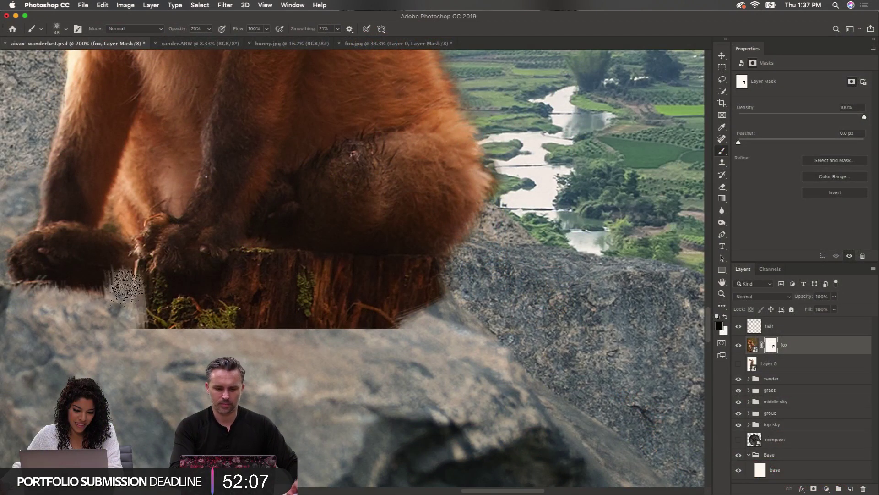
mouse_move(110, 300)
mouse_down()
mouse_move(130, 302)
mouse_move(136, 285)
mouse_move(140, 300)
mouse_move(163, 297)
mouse_move(179, 312)
mouse_move(177, 330)
mouse_move(212, 338)
mouse_move(258, 263)
mouse_move(248, 300)
mouse_move(243, 292)
mouse_move(166, 345)
mouse_move(416, 361)
mouse_move(203, 332)
mouse_move(449, 316)
mouse_move(278, 319)
mouse_move(430, 305)
mouse_move(467, 324)
mouse_move(317, 309)
mouse_move(306, 292)
mouse_move(325, 284)
mouse_move(288, 266)
mouse_move(274, 277)
mouse_move(263, 270)
mouse_move(337, 282)
mouse_move(408, 275)
mouse_up()
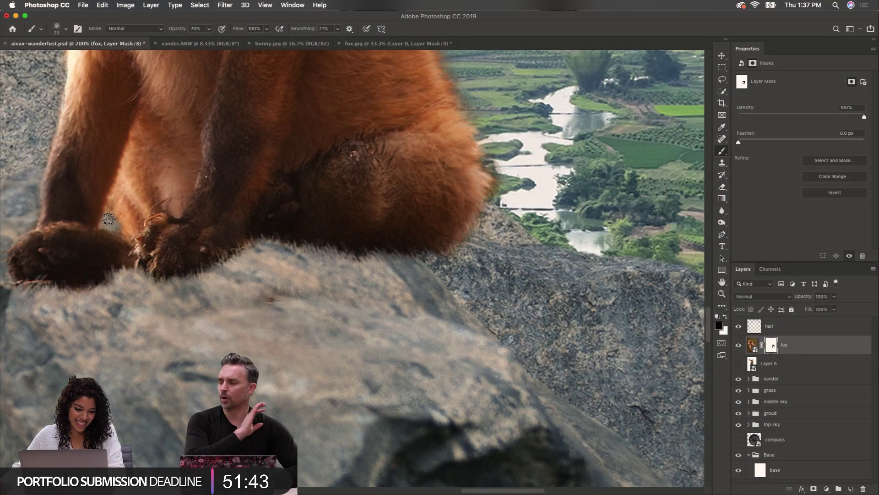
Add a Hue/Saturation adjustment clipped to the fox layer and set its saturation to -40
alt+super+click(219, 259)
alt+super+click(219, 259)
alt+super+click(219, 259)
alt+super+click(219, 259)
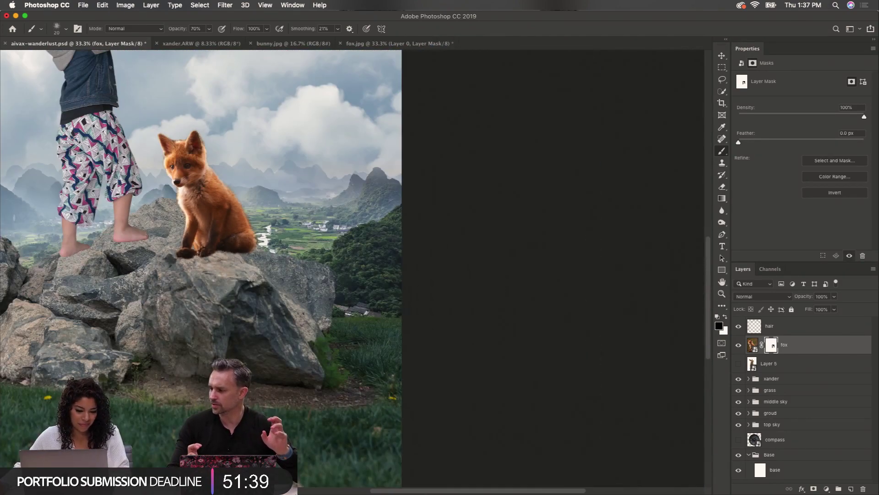
alt+super+click(194, 223)
alt+super+click(192, 201)
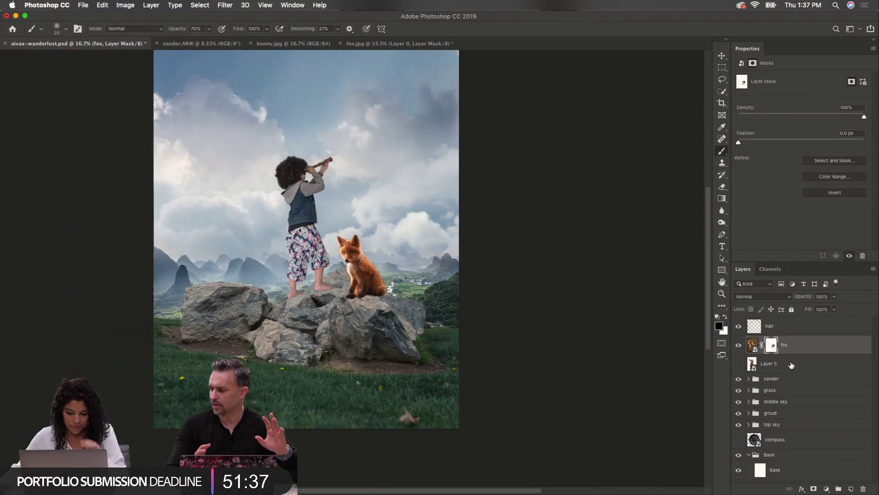
key(super+2)
click(827, 489)
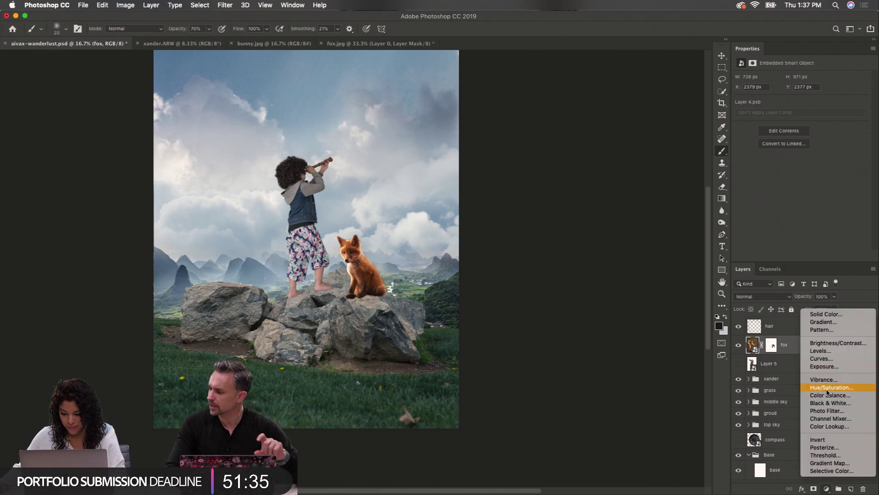
click(822, 384)
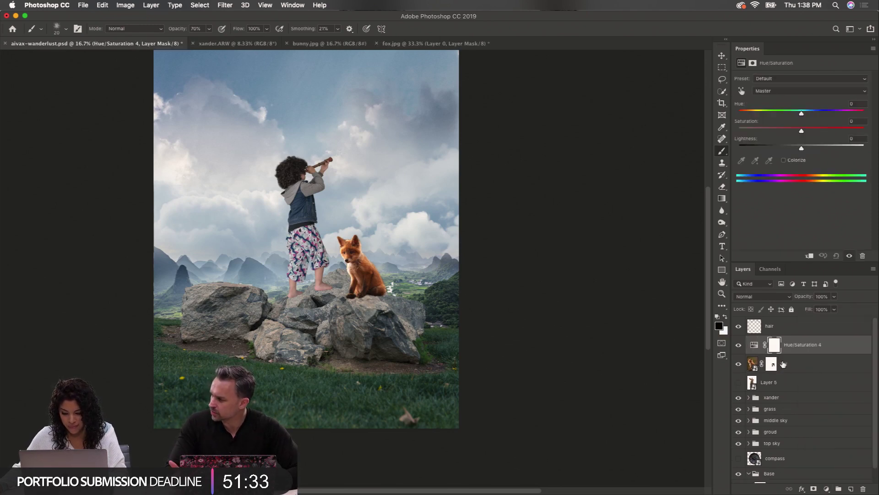
alt+click(789, 352)
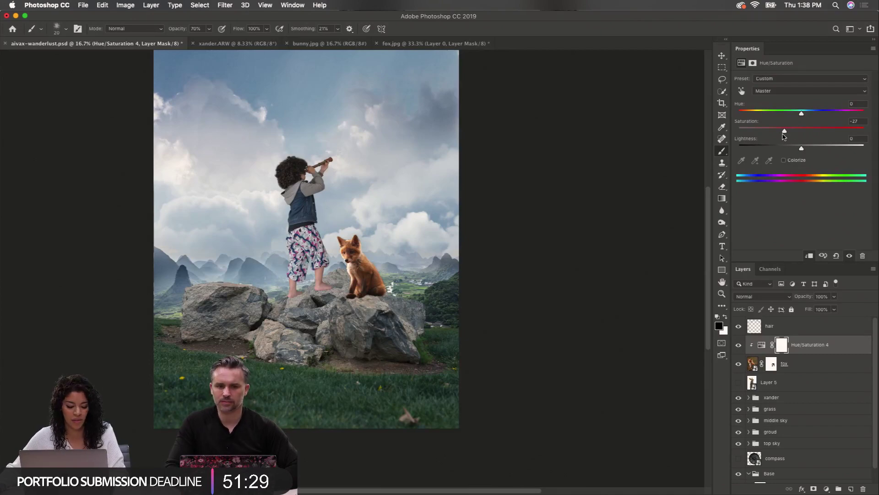
super+click(357, 267)
super+click(357, 267)
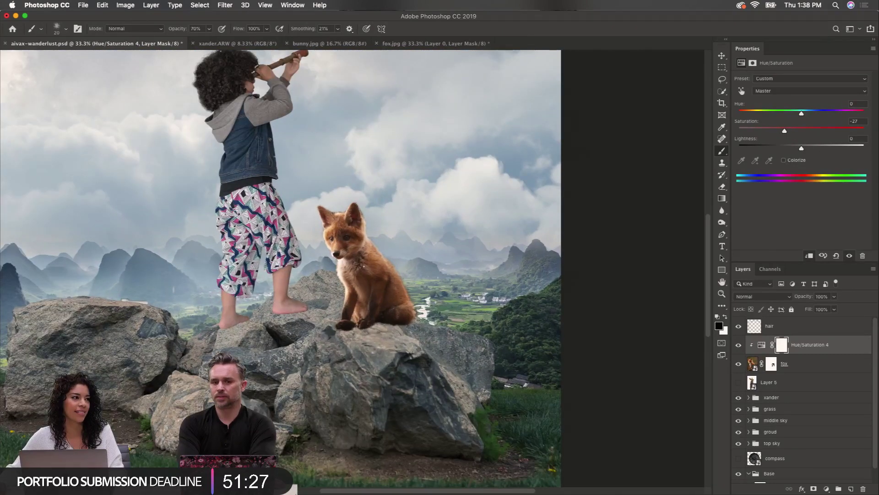
super+click(365, 262)
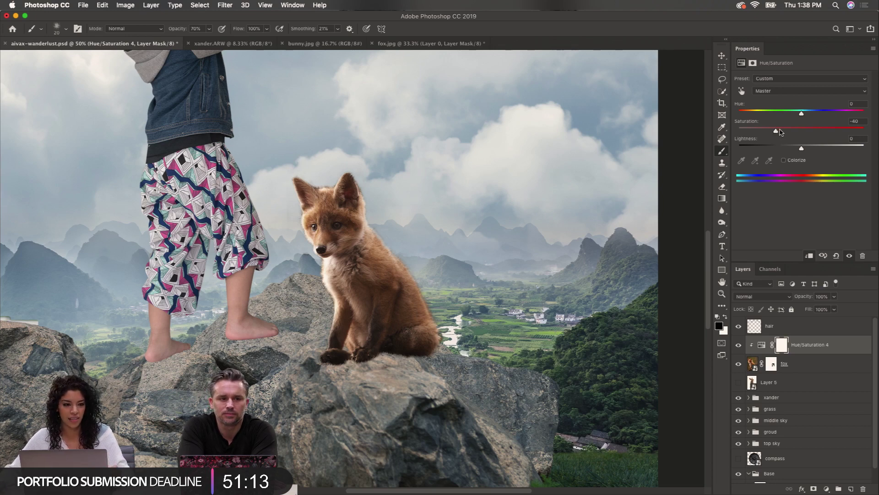
Add a Color Balance adjustment clipped to the fox with midtones at -23 cyan-red and +10 yellow-blue
click(826, 489)
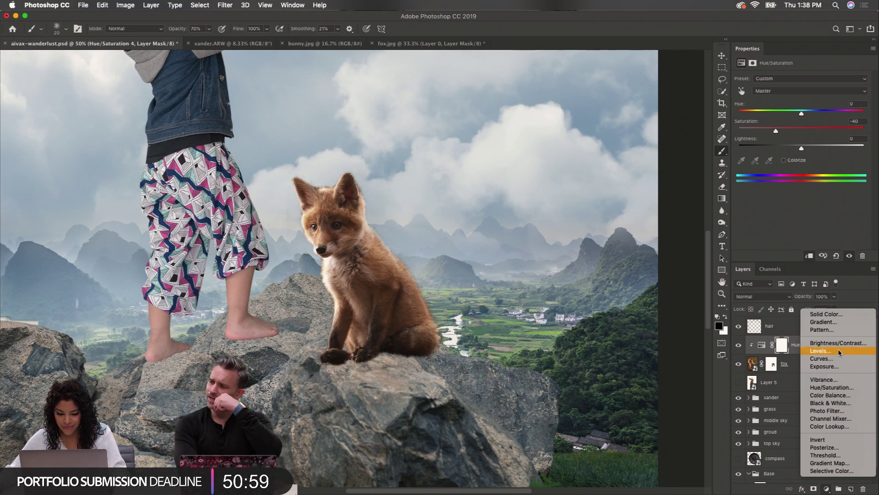
click(845, 396)
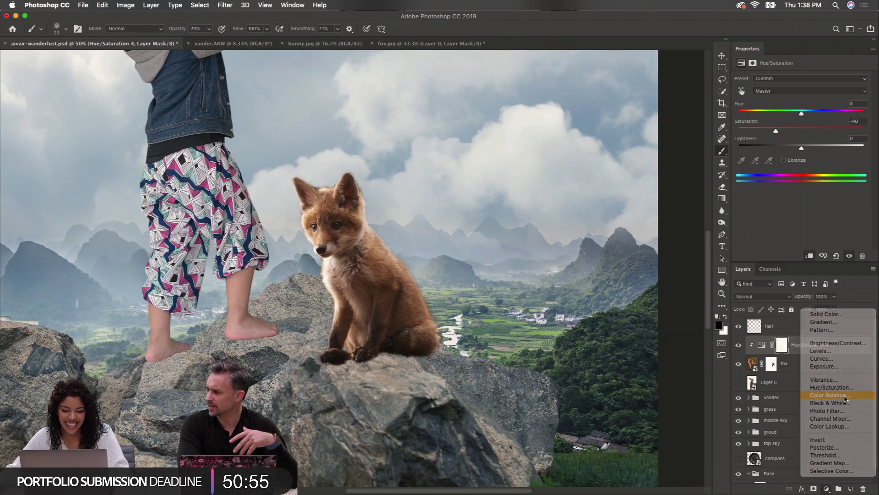
alt+click(751, 351)
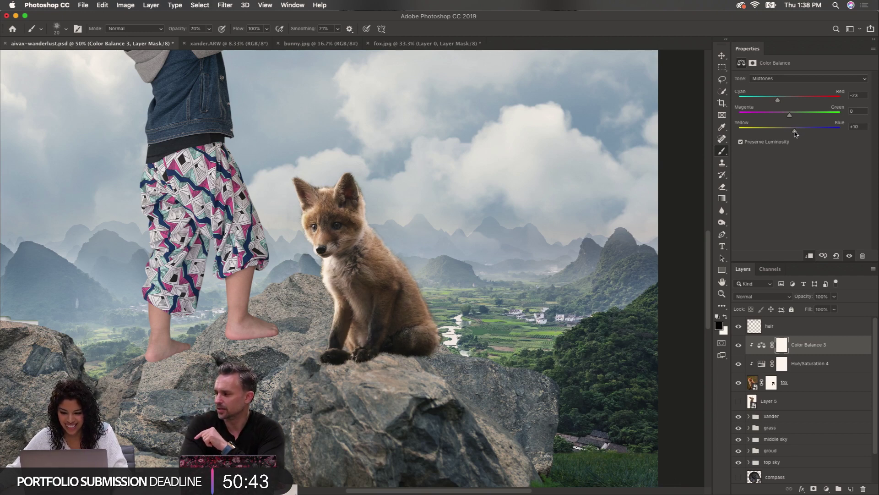
Add a Levels adjustment clipped to the fox and brighten its midtones to 1.22
alt+click(389, 256)
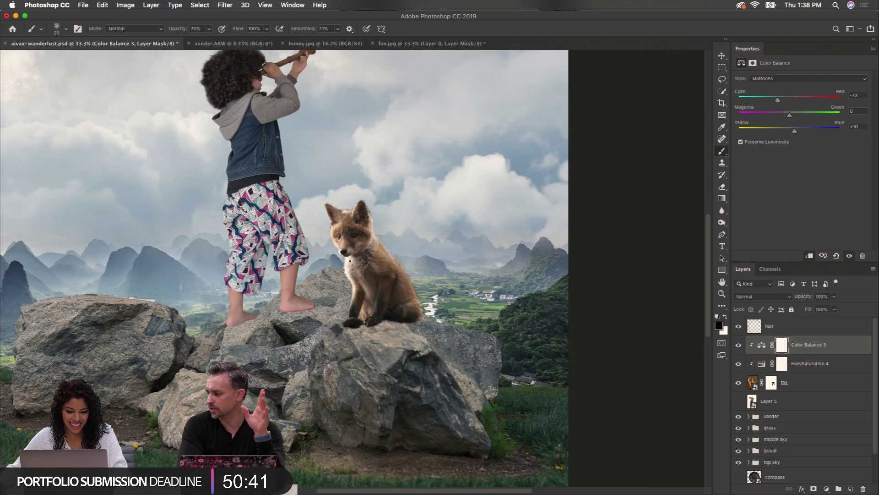
click(341, 250)
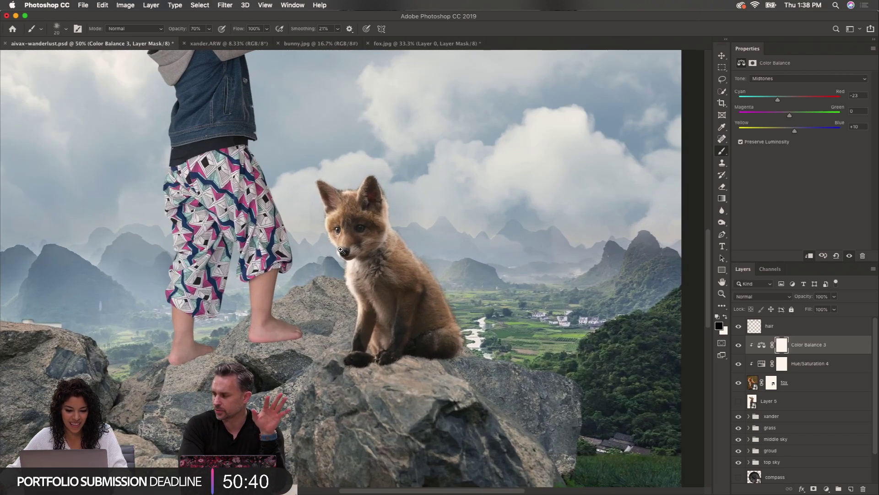
click(411, 322)
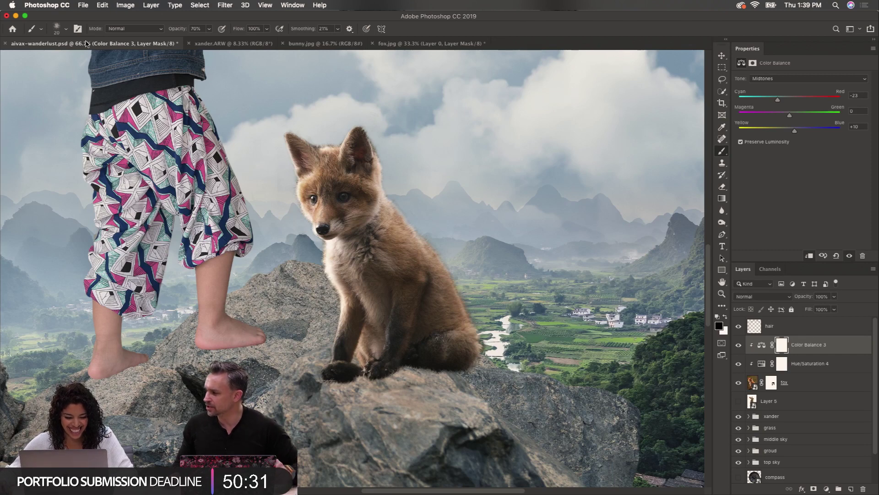
alt+click(250, 284)
alt+click(249, 284)
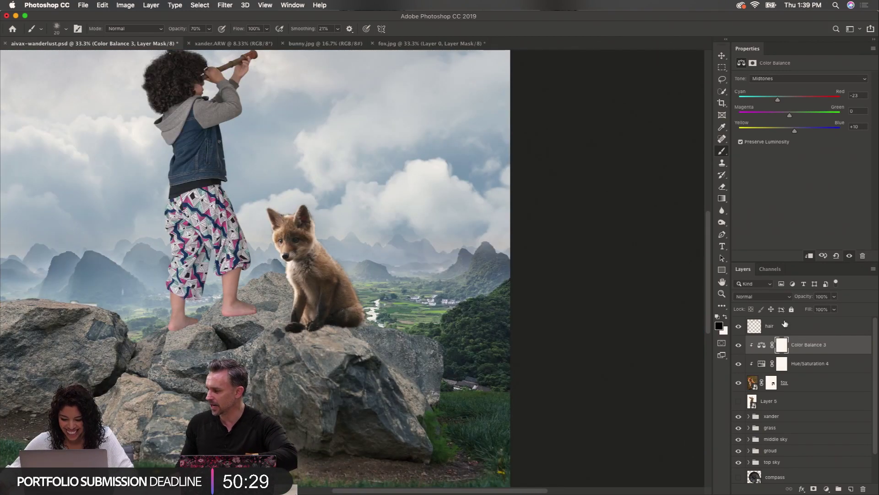
click(827, 488)
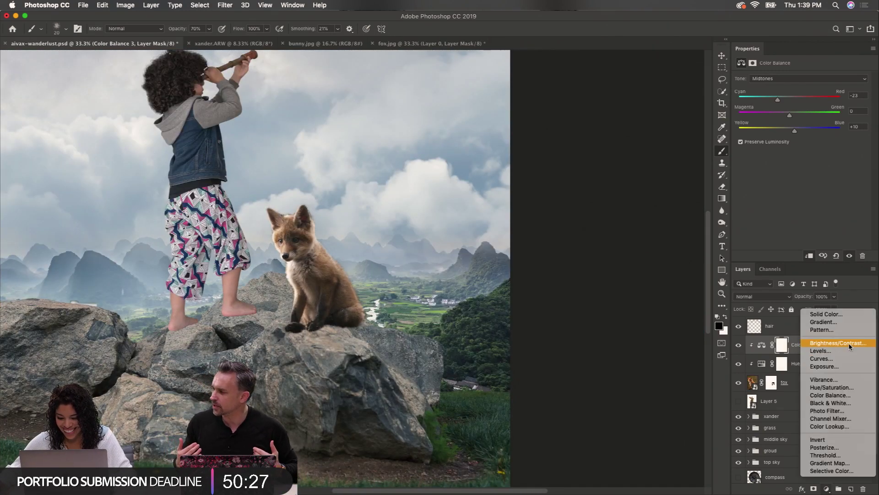
click(848, 349)
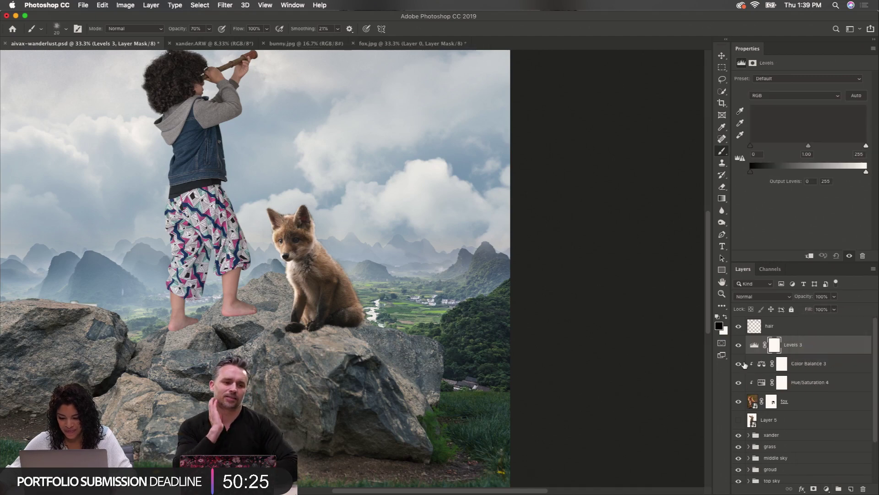
alt+click(762, 352)
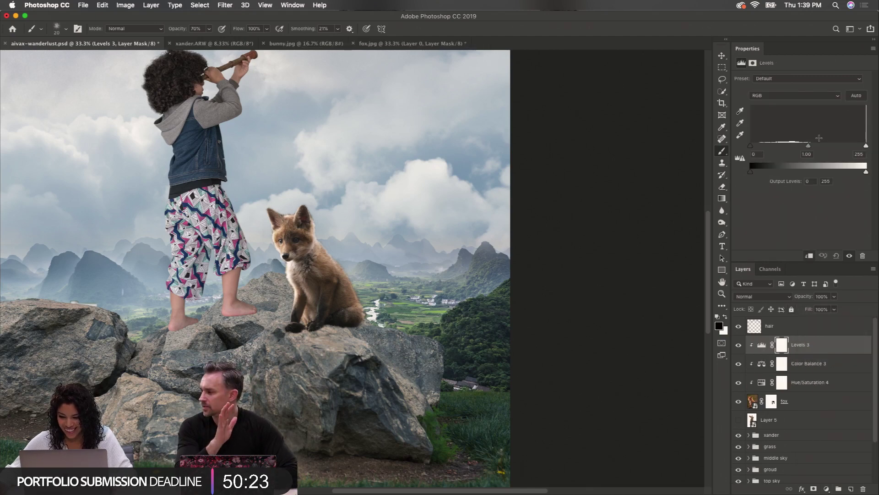
drag(809, 147, 801, 147)
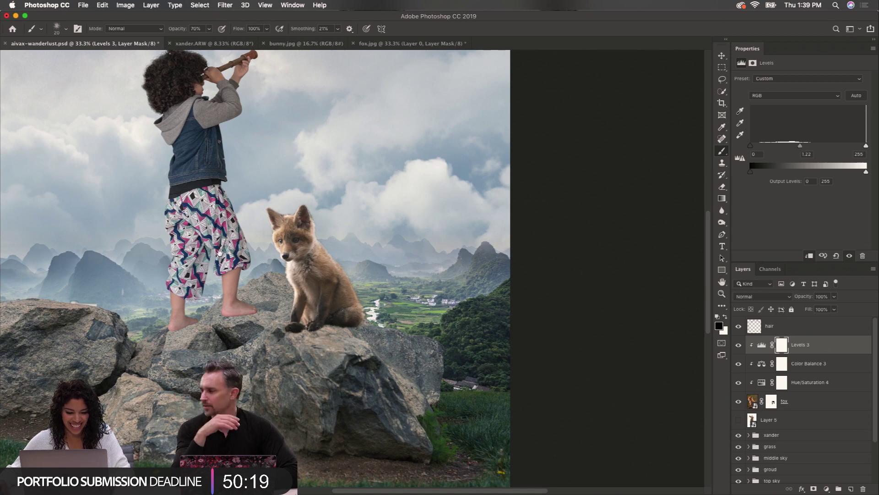
Examine the masked fur along the fox's back up close and how the fox blends with the landscape
key(super+equal)
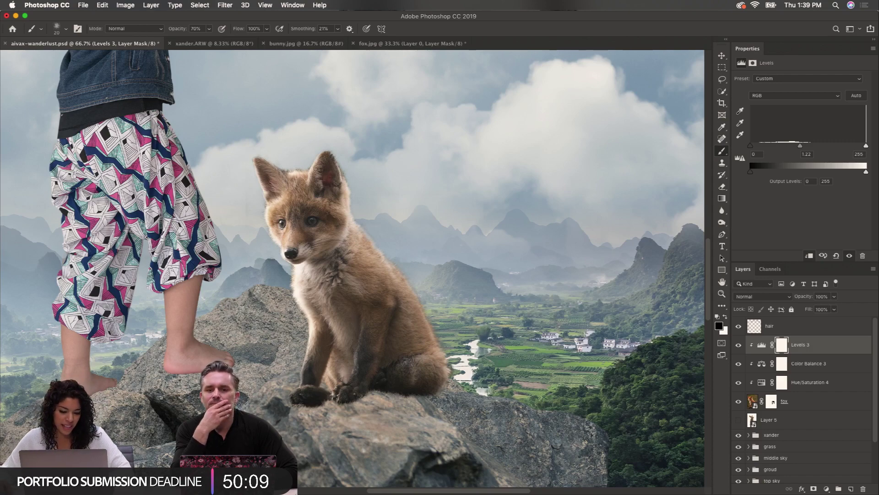
super+click(436, 251)
super+click(435, 251)
super+click(436, 251)
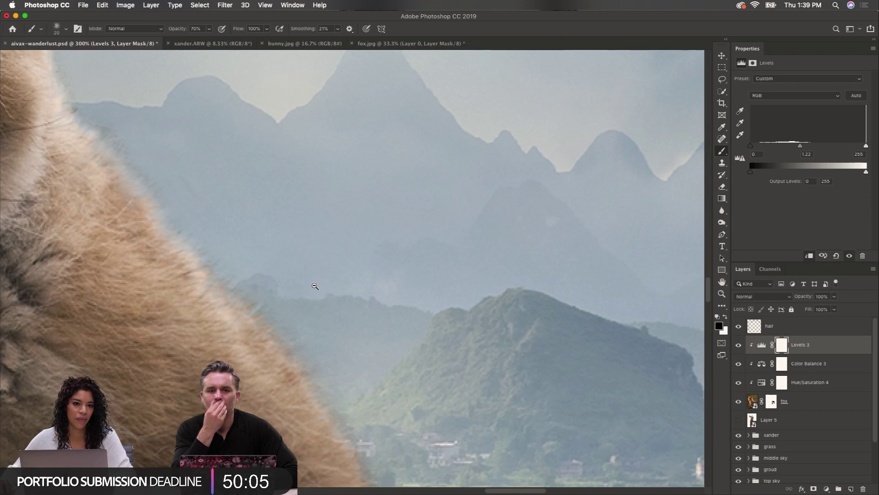
alt+click(315, 286)
alt+click(302, 291)
alt+click(277, 288)
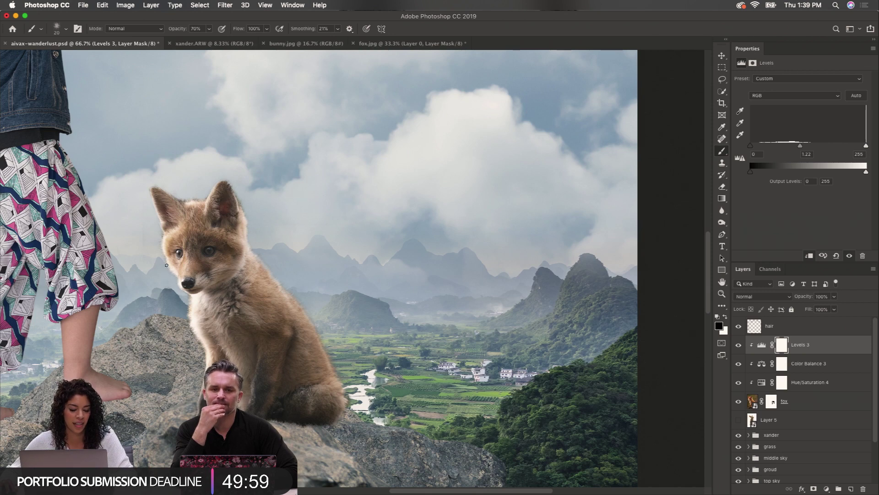
drag(169, 260, 257, 269)
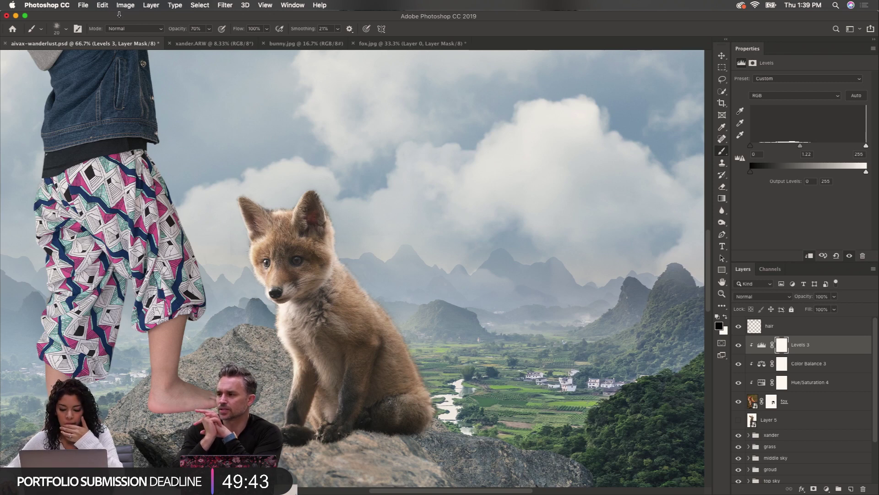
Choose the Soft Round brush from the legacy default brushes and set its opacity to 10%
click(57, 29)
drag(305, 216, 292, 110)
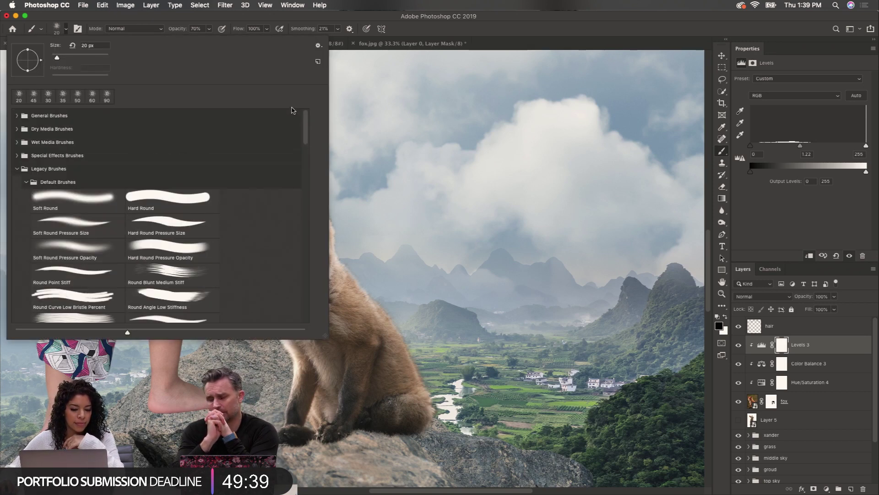
click(75, 204)
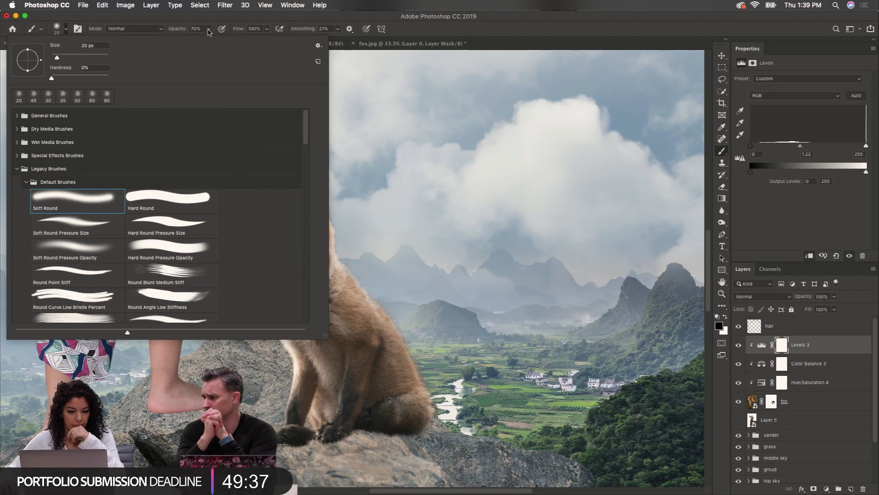
click(209, 30)
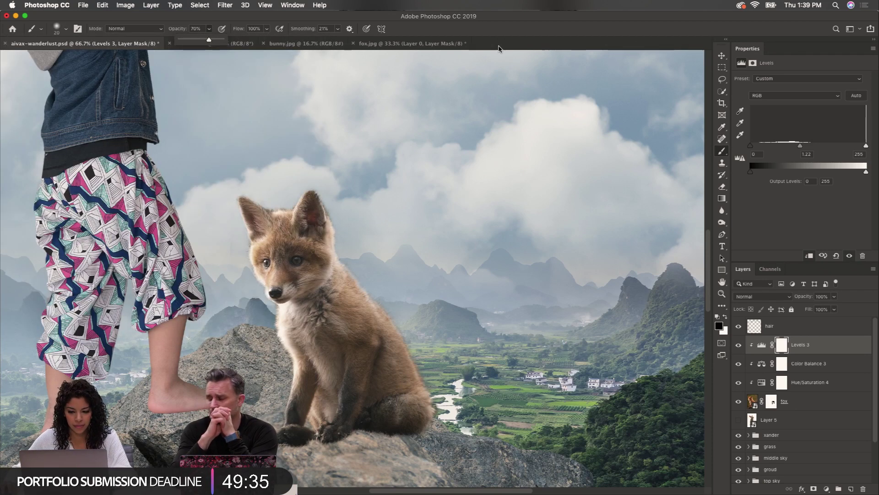
click(513, 33)
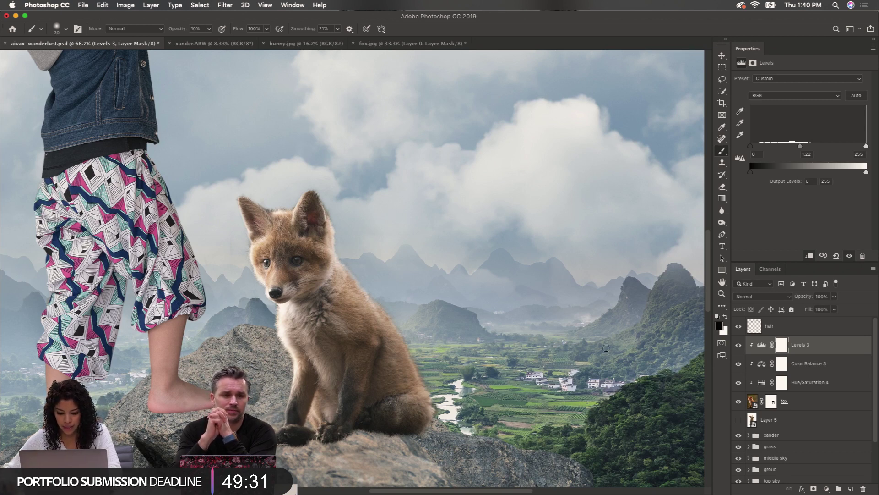
Enlarge the brush to 175 px and paint lightly on the Levels mask around the fox's head
key(bracketright)
key(bracketright)
key(bracketright)
key(bracketright)
key(bracketright)
key(bracketright)
key(bracketright)
key(bracketright)
key(bracketright)
key(bracketright)
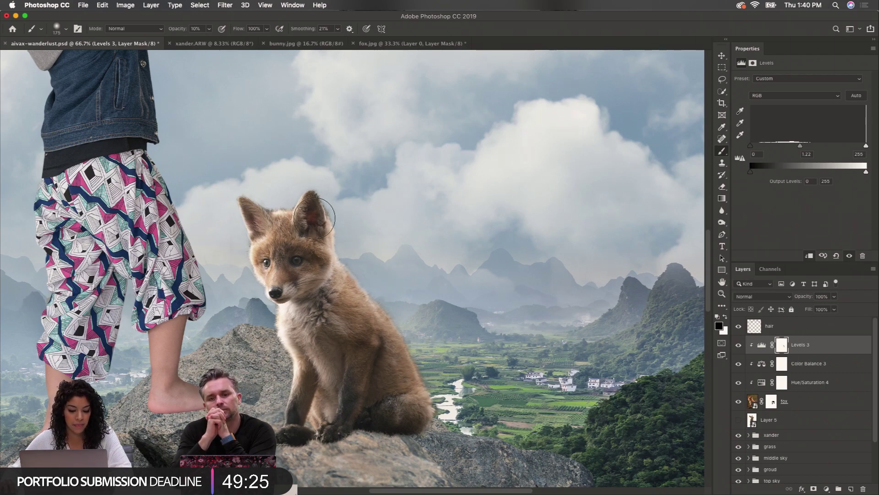
Compare the color-corrected fox in the full composite with the original photo in fox.jpg
key(super+minus)
key(super+minus)
key(super+minus)
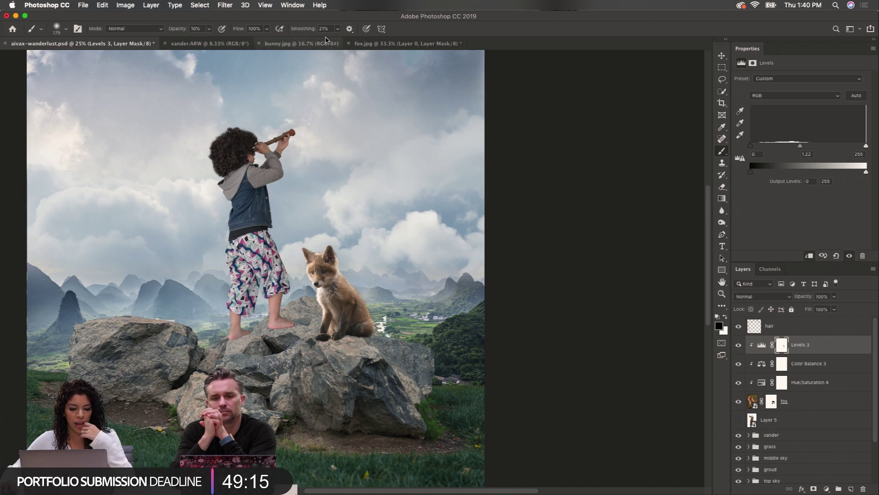
click(408, 43)
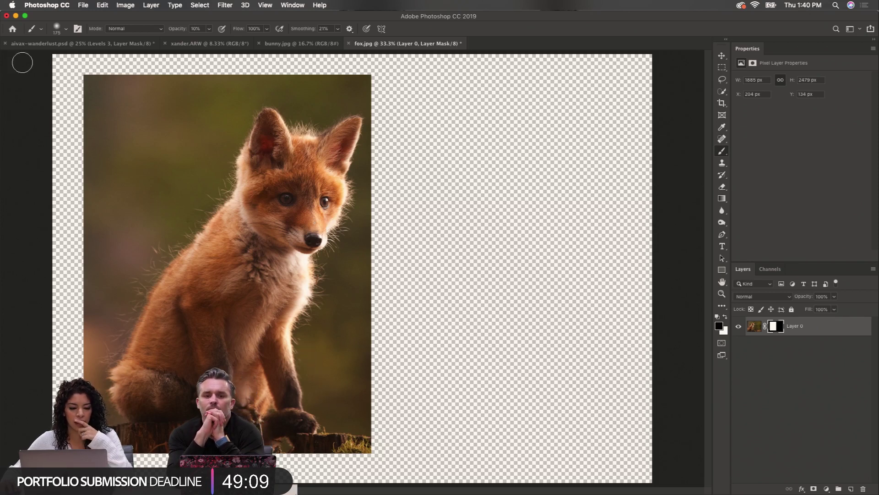
click(68, 43)
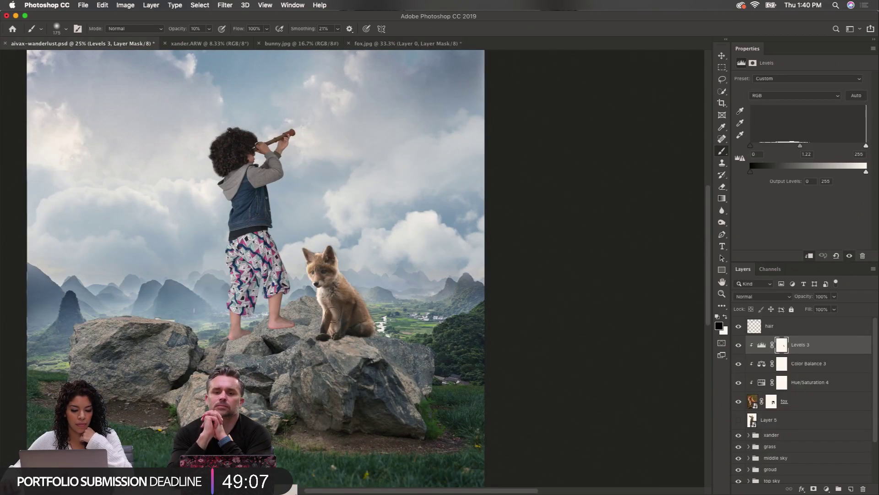
Compare the fox up close with and without its Hue/Saturation adjustment
scroll(330, 293, up, 1)
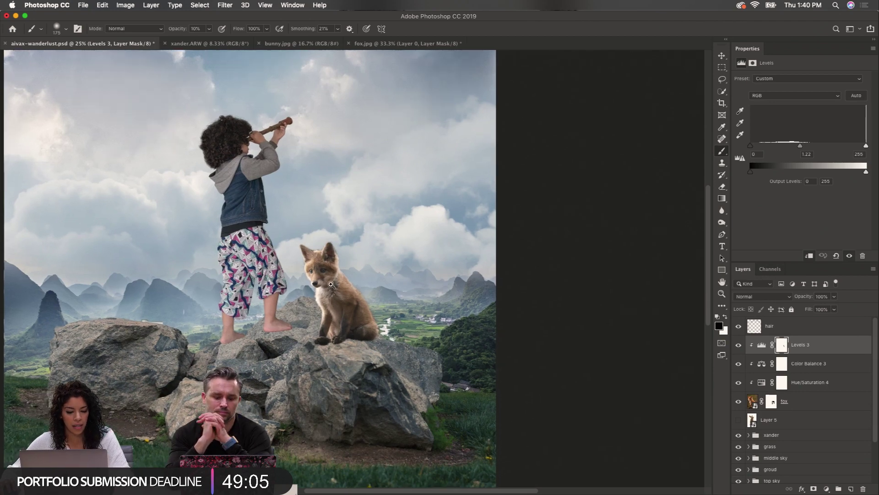
scroll(361, 307, up, 1)
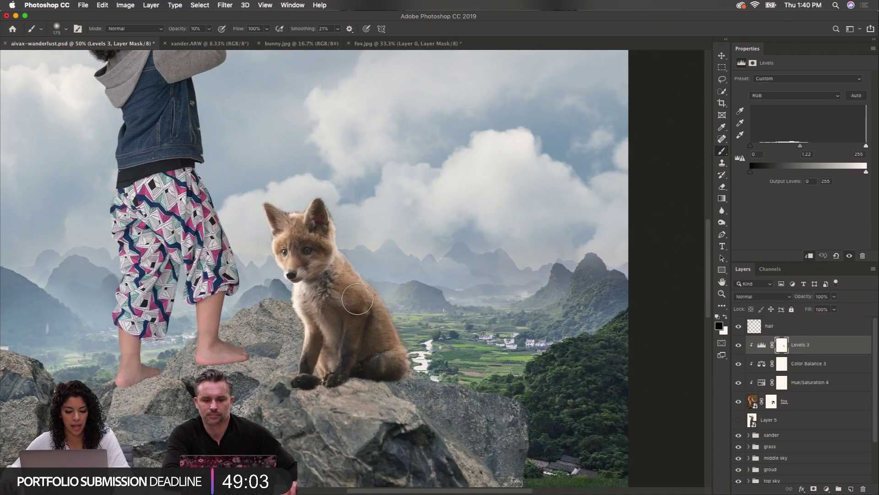
click(809, 386)
click(739, 383)
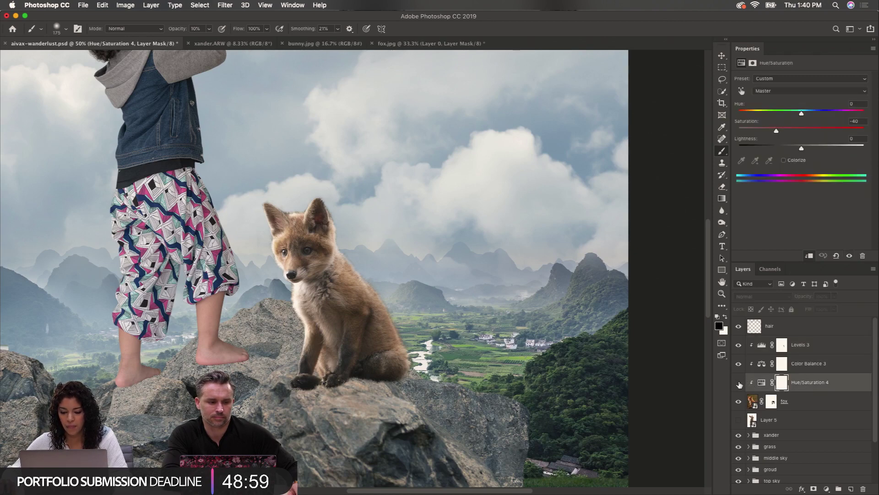
click(738, 383)
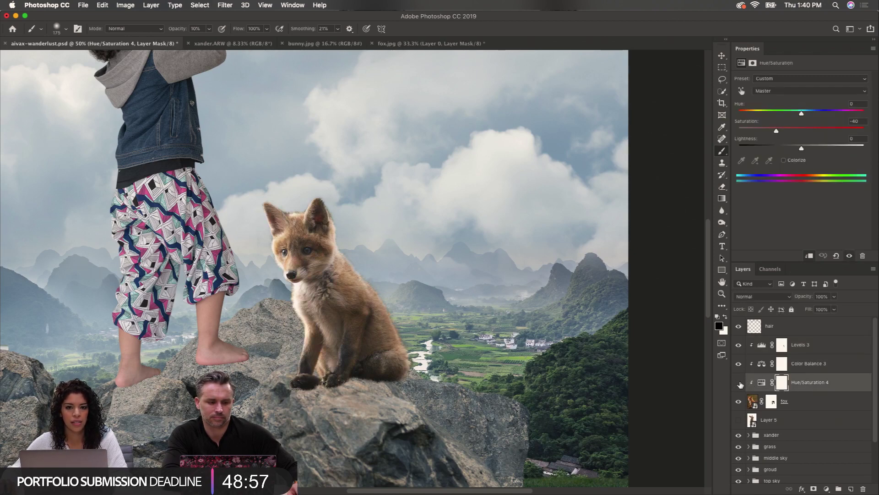
click(739, 383)
click(738, 383)
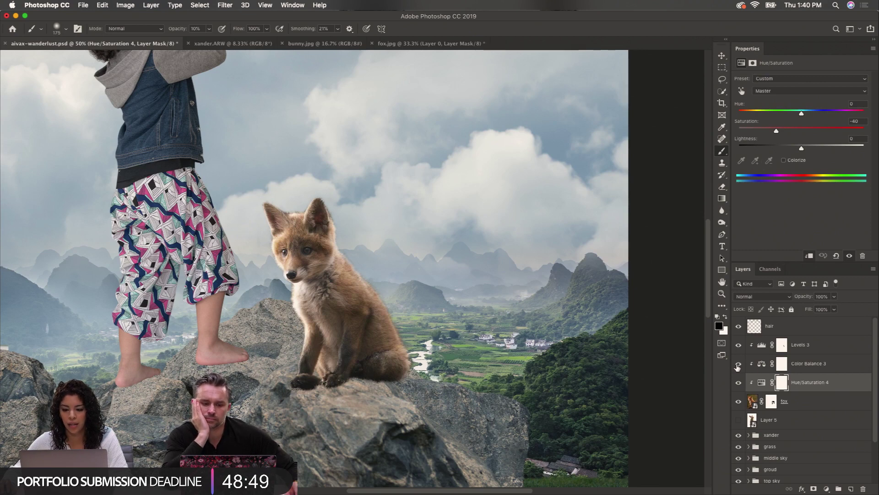
Review the fox's Color Balance and Levels settings, compare the fox with and without Levels, and check it against the full composite
click(810, 366)
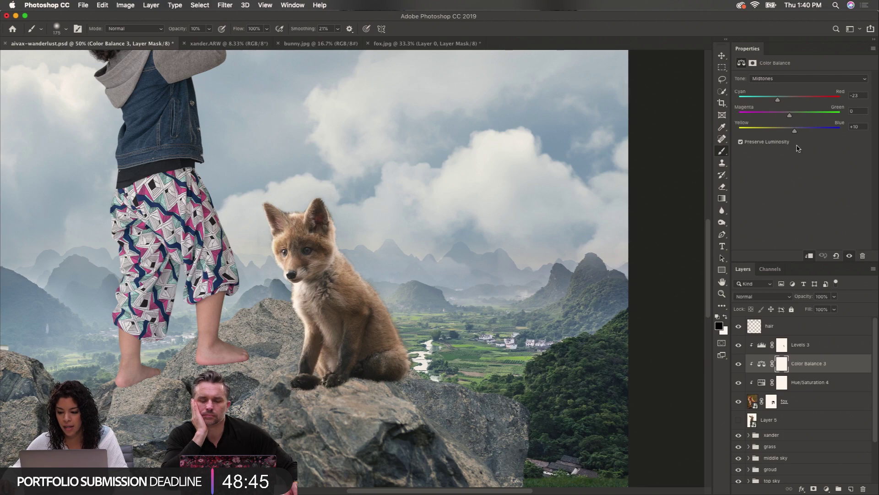
click(824, 346)
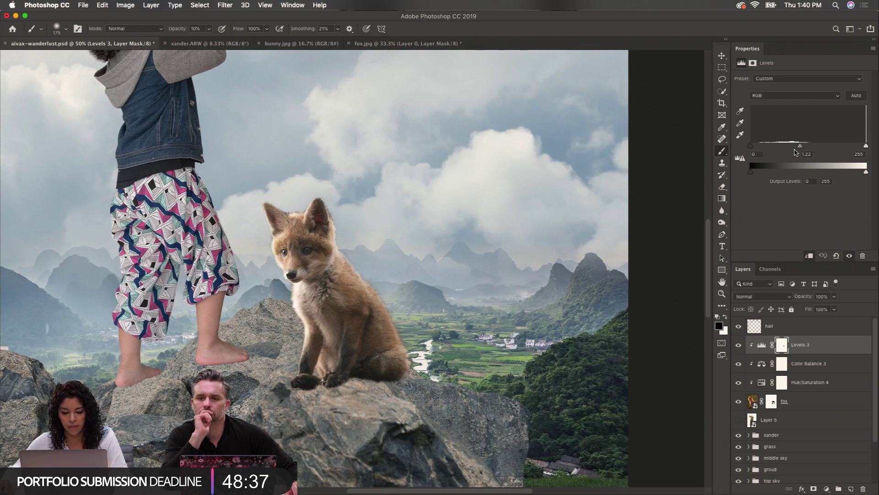
click(743, 345)
click(742, 345)
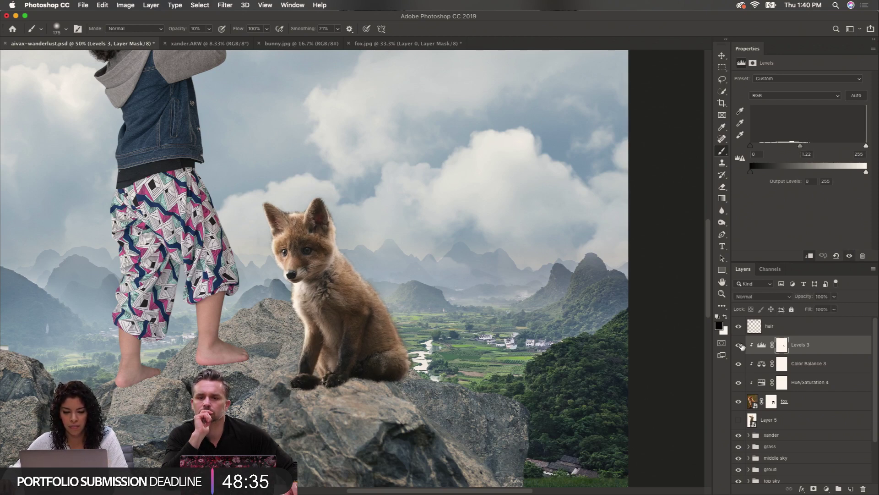
click(742, 347)
click(743, 346)
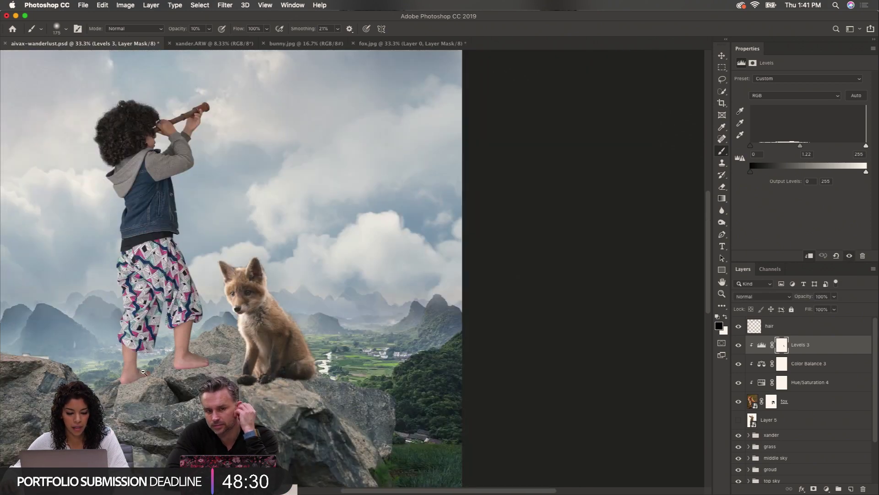
alt+click(130, 378)
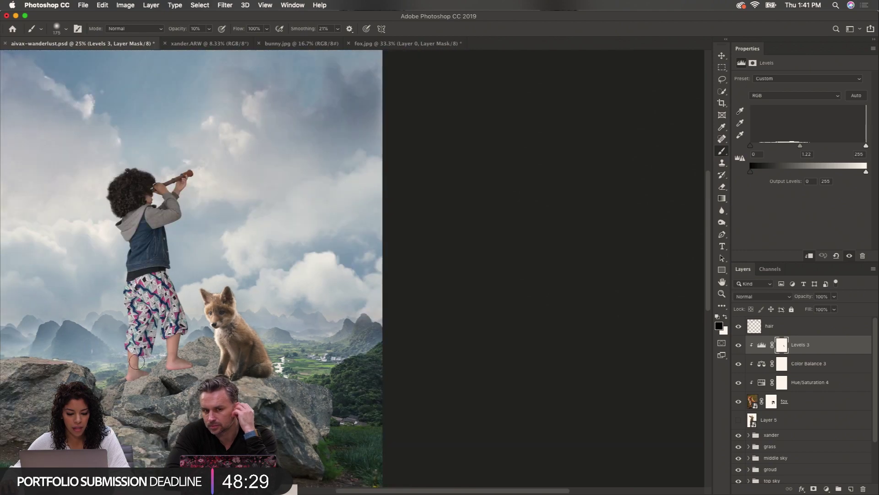
alt+click(138, 367)
drag(176, 342, 327, 326)
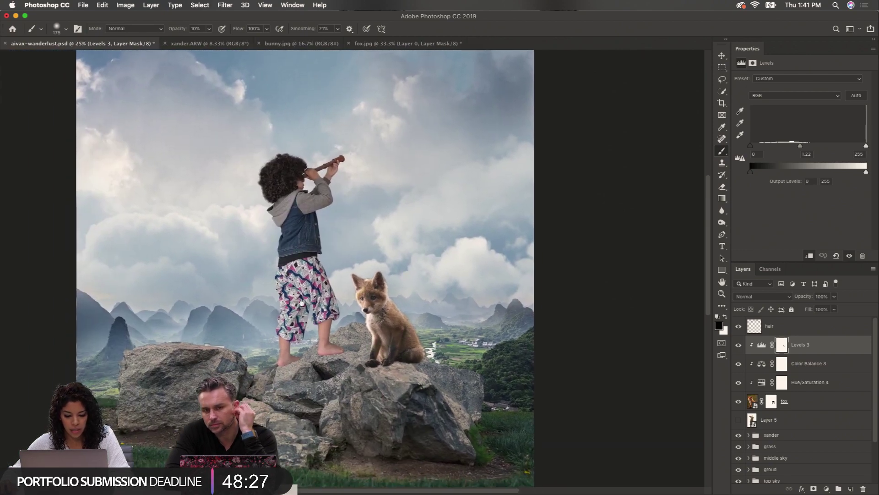
click(300, 342)
click(280, 333)
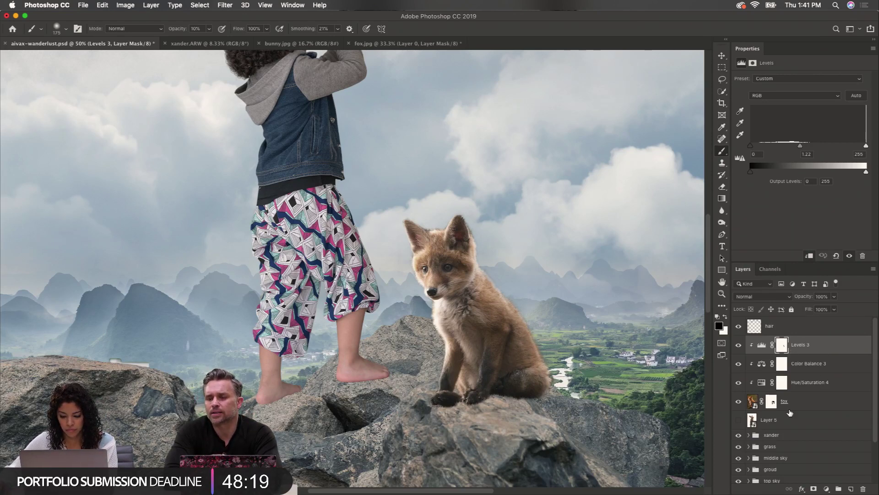
Move the hair layer from above the fox's adjustments into the xander group
double_click(810, 330)
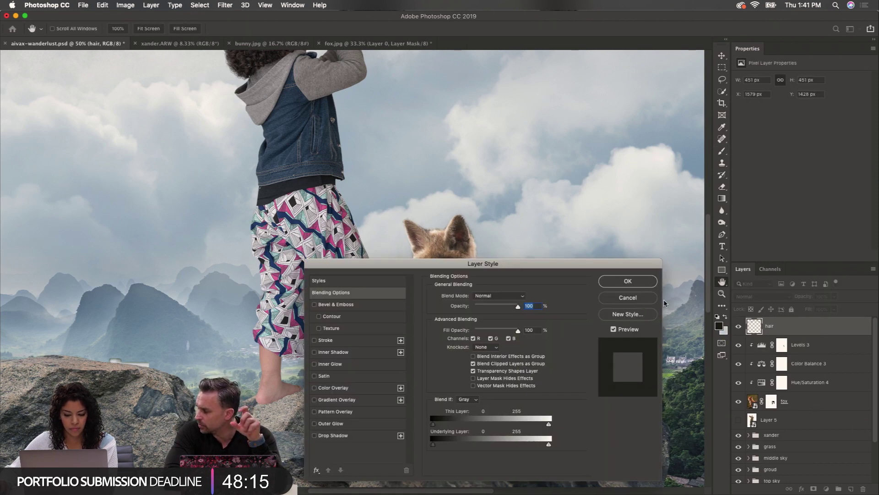
click(651, 298)
drag(824, 329, 815, 431)
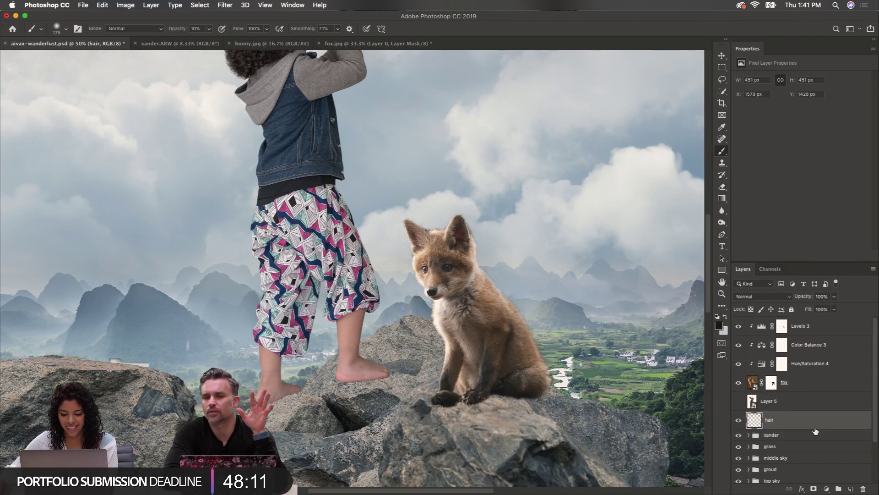
drag(758, 423, 795, 439)
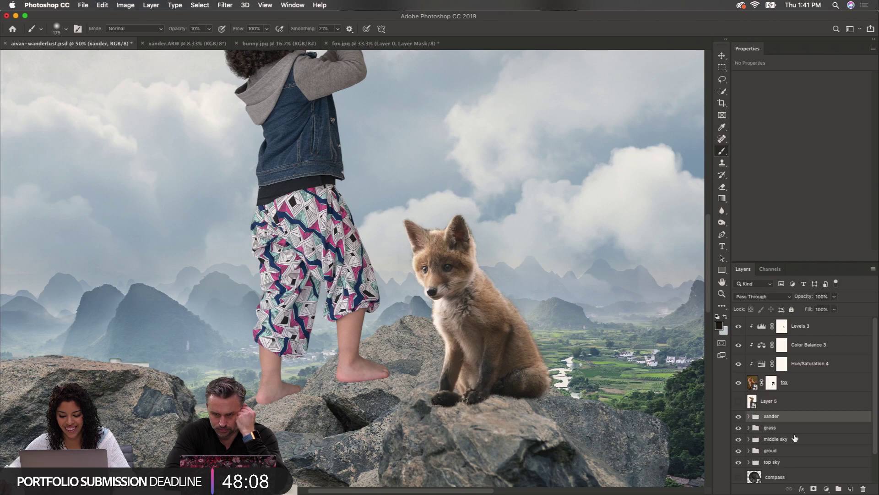
click(748, 416)
click(749, 416)
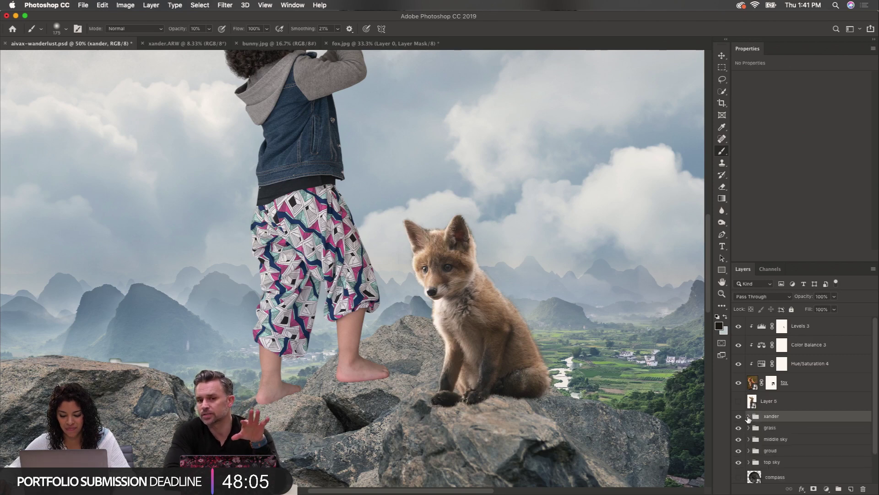
Add a Hue/Saturation adjustment layer with saturation -100 and place it above all other layers to judge the composite's tones in grayscale
scroll(600, 337, down, 2)
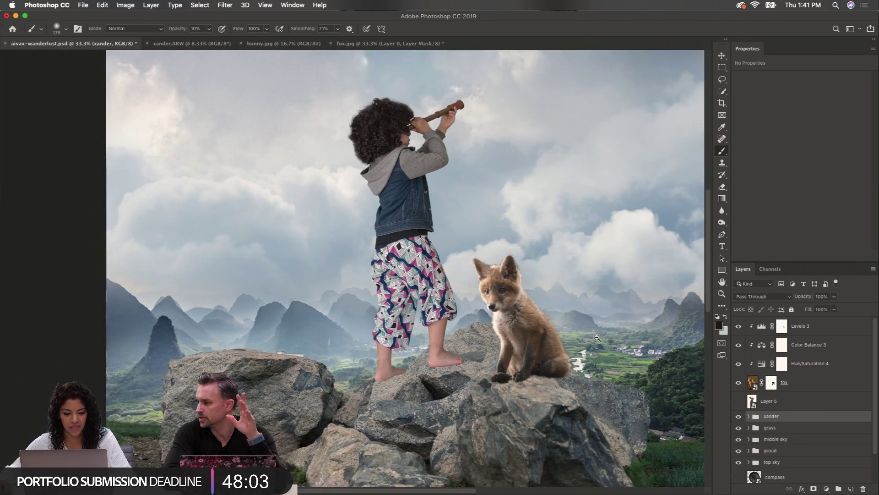
scroll(591, 333, down, 1)
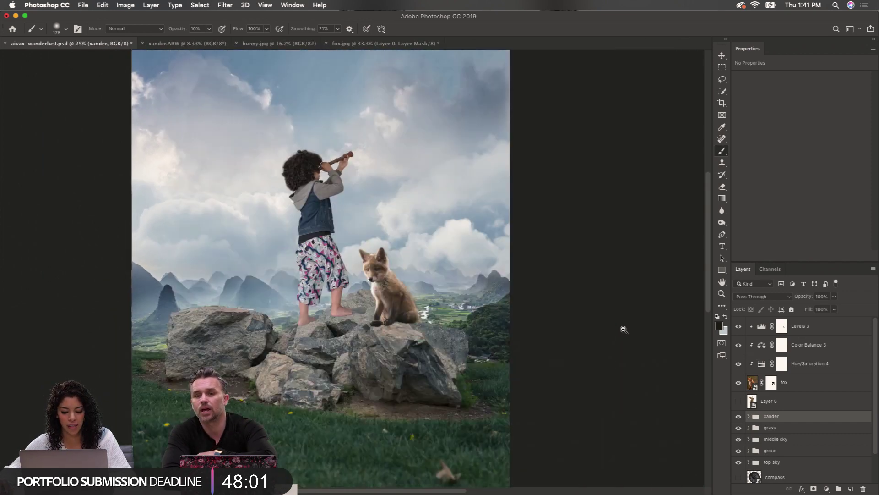
scroll(374, 247, up, 2)
scroll(377, 253, down, 2)
scroll(316, 250, left, 3)
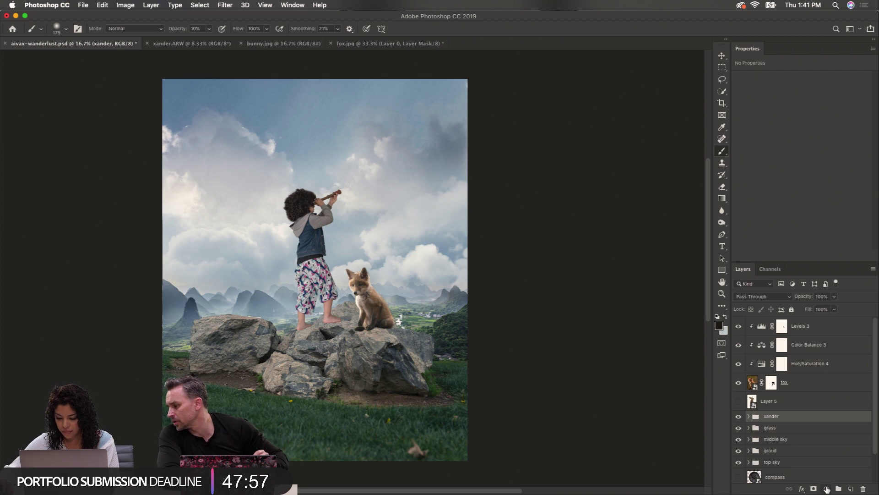
click(825, 489)
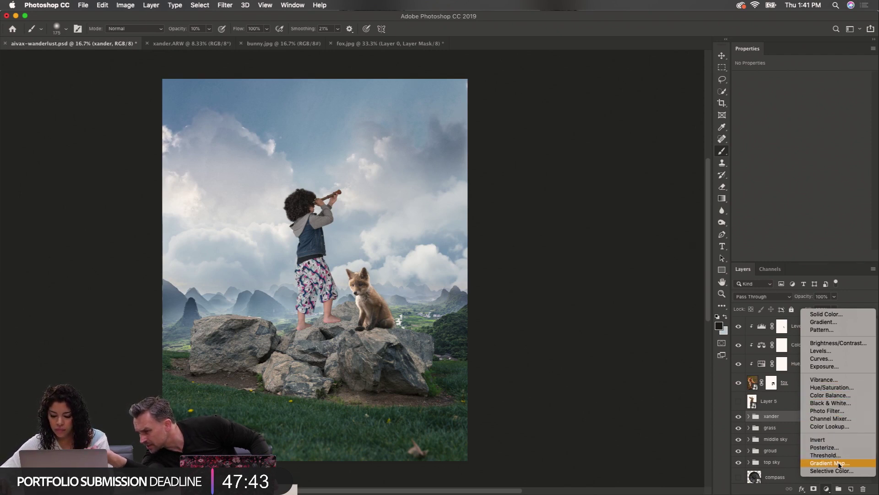
click(846, 390)
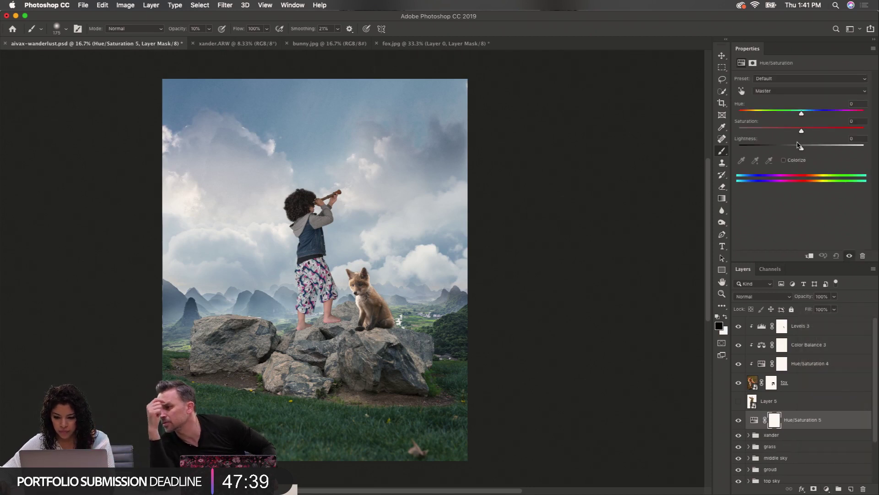
drag(802, 131, 729, 133)
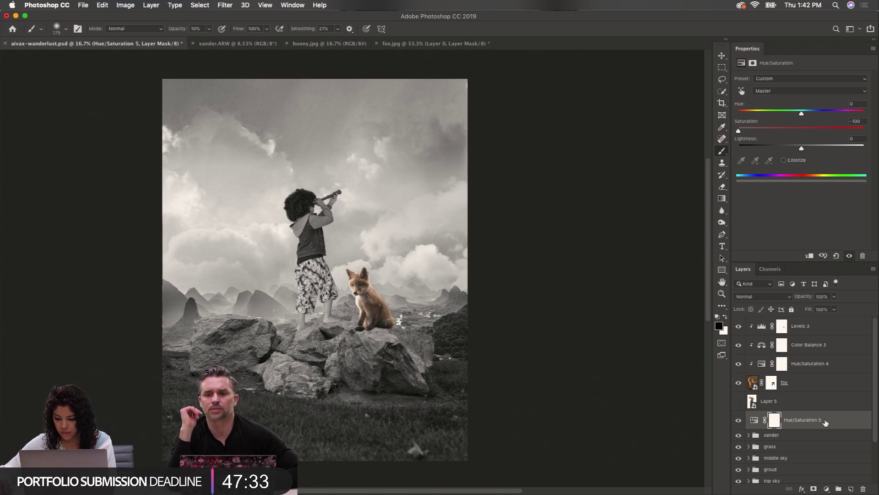
drag(826, 422, 834, 320)
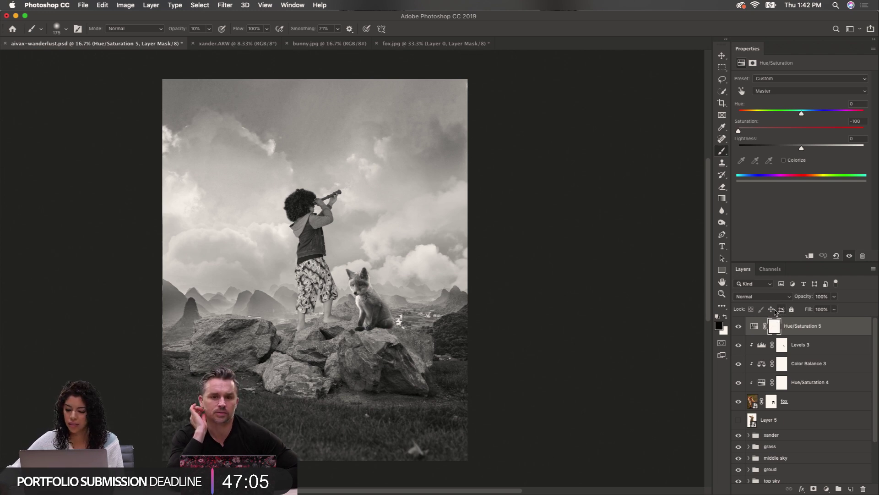
Hide the grayscale check layer, examine the fox in color up close, and delete the check layer
click(738, 325)
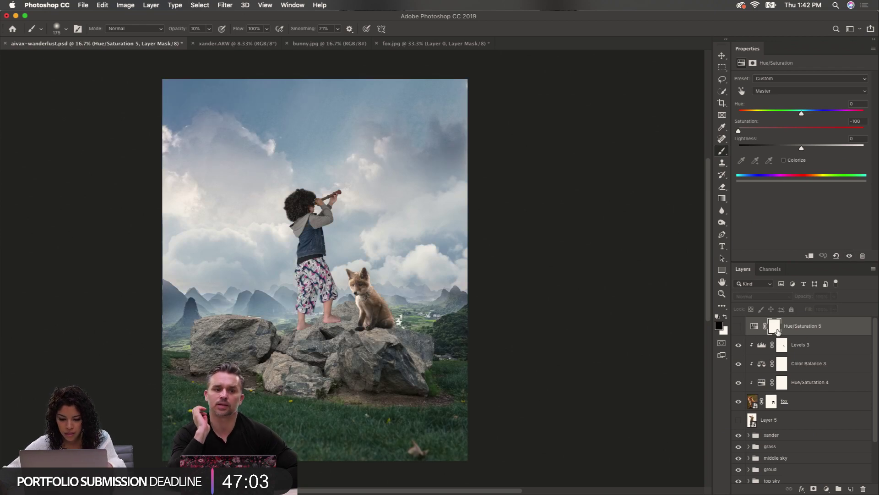
super+click(304, 283)
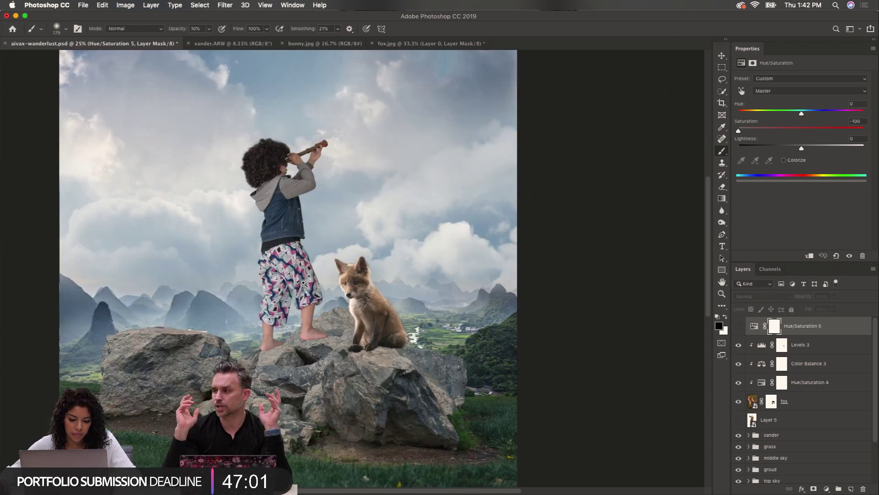
super+click(304, 283)
super+click(304, 283)
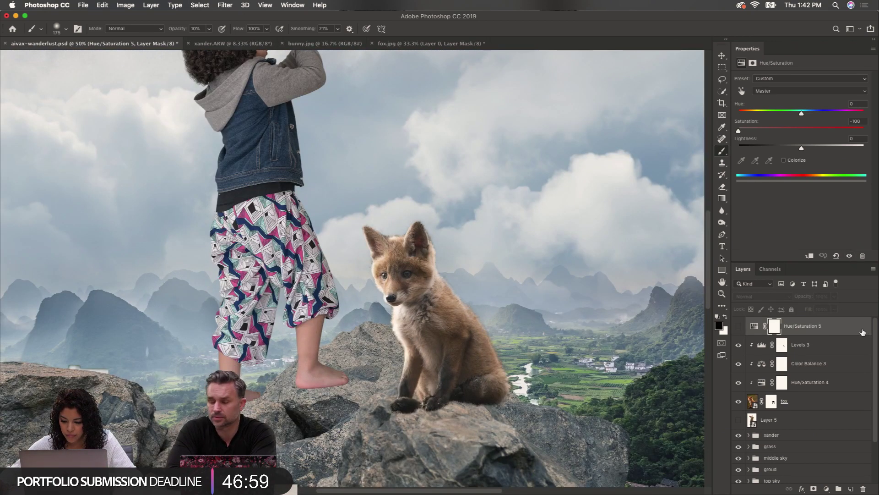
drag(863, 332, 863, 489)
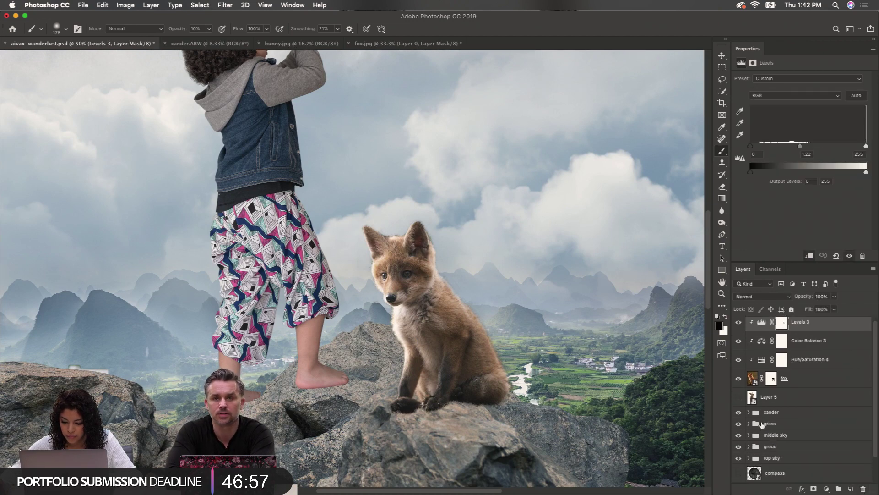
click(792, 379)
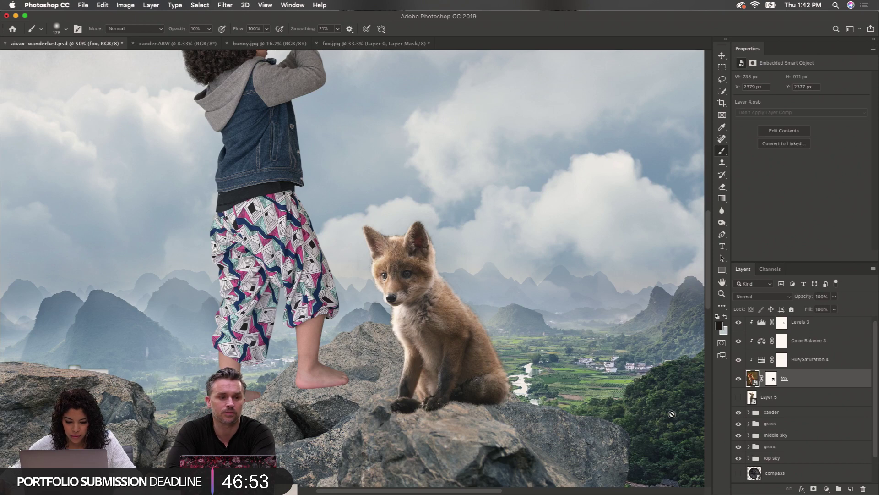
scroll(766, 347, up, 1)
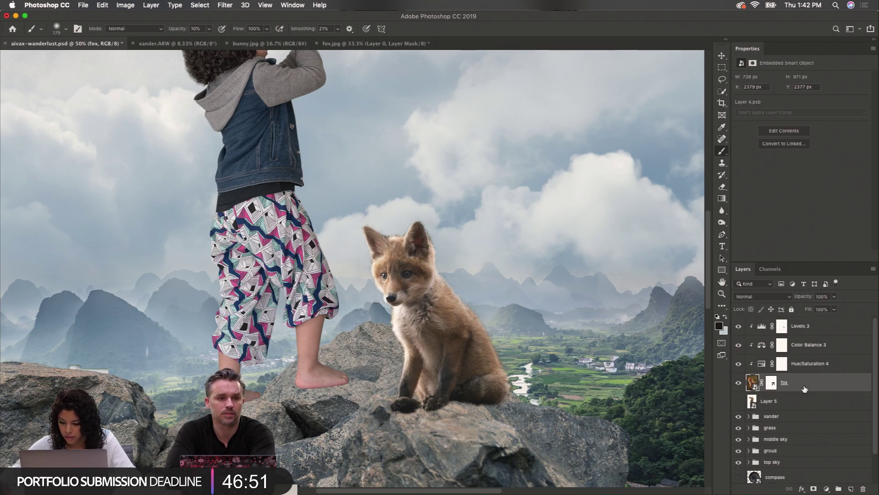
shift+click(828, 326)
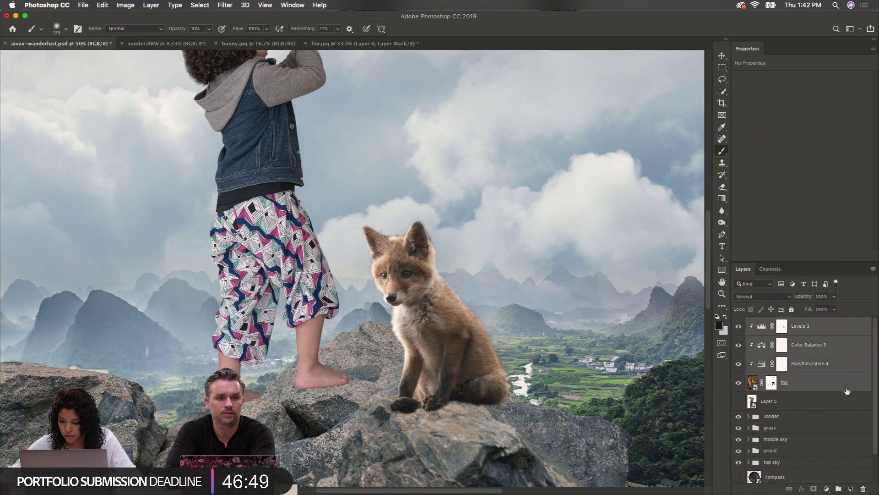
drag(848, 390, 863, 489)
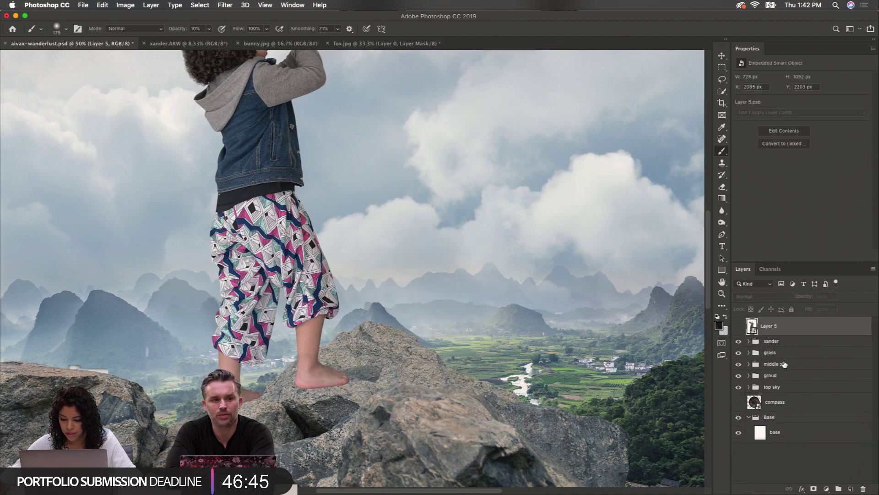
key(super+z)
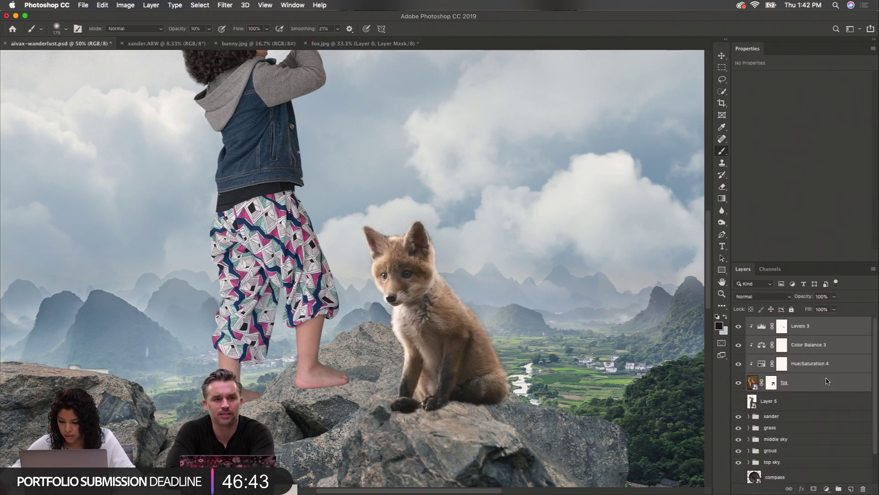
Group the fox layer with its three clipped adjustment layers and name the group fox
click(827, 381)
shift+click(829, 331)
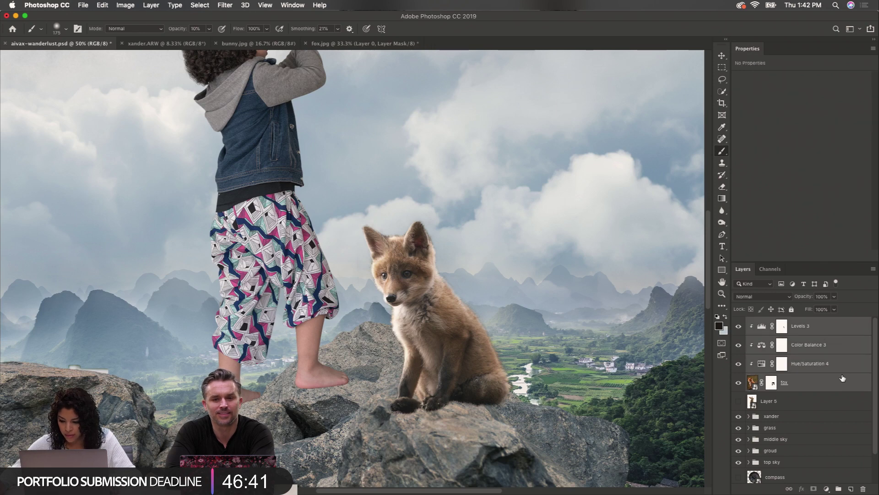
drag(843, 378, 840, 487)
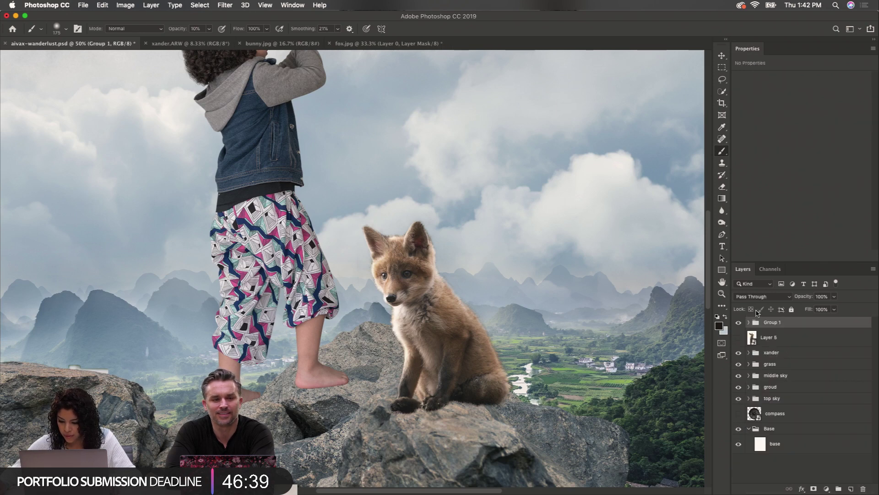
double_click(770, 322)
text(fox)
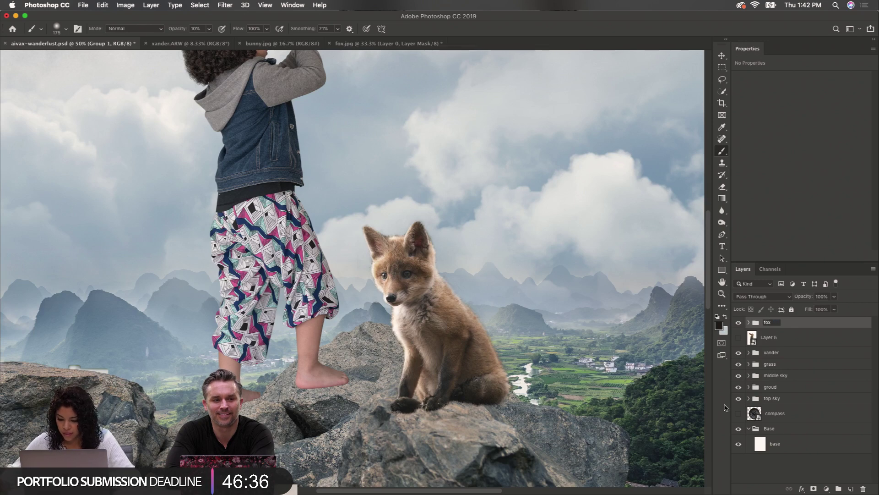
Confirm the fox group name, and add an empty layer directly beneath the boy's cutout layer inside his group
key(Return)
click(747, 354)
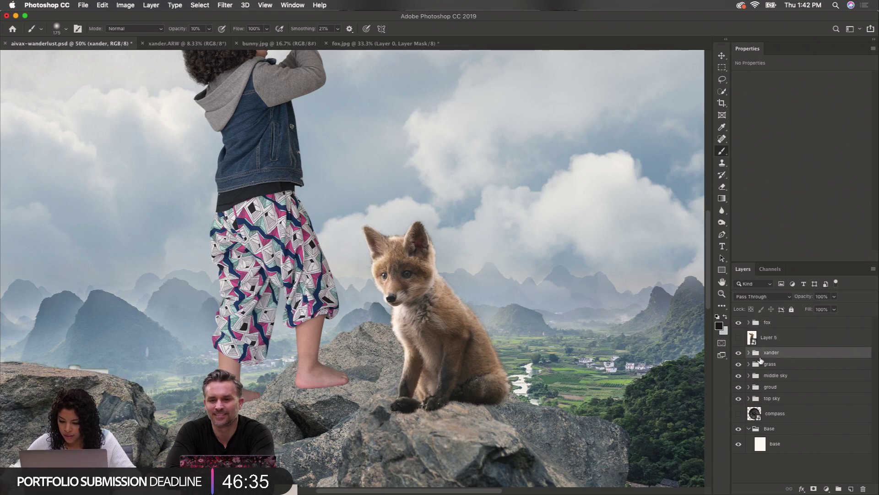
click(749, 353)
scroll(785, 398, down, 3)
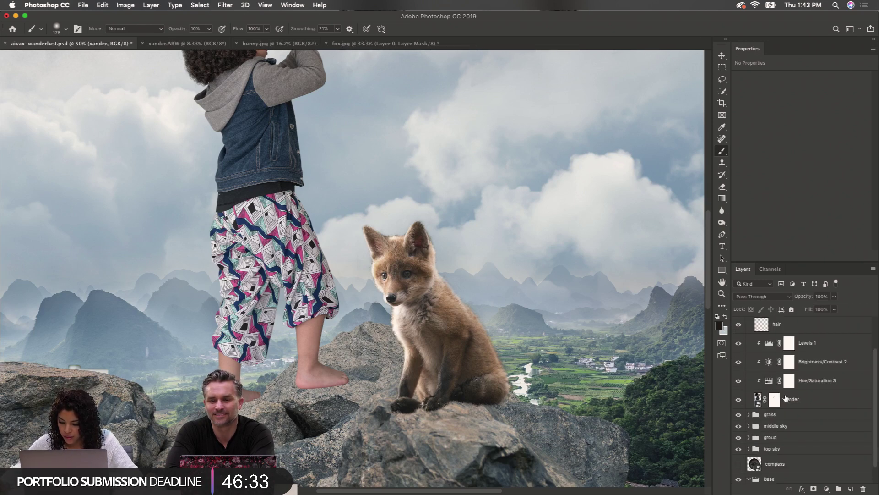
click(824, 399)
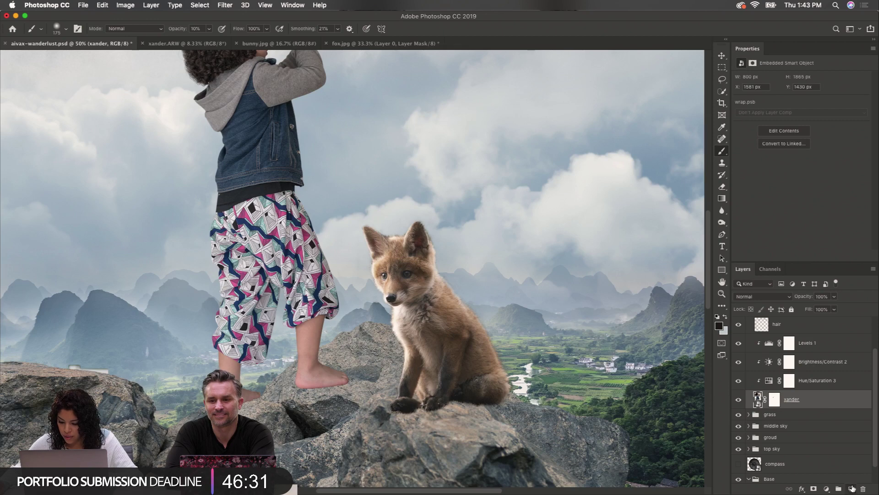
click(852, 489)
drag(817, 403, 817, 424)
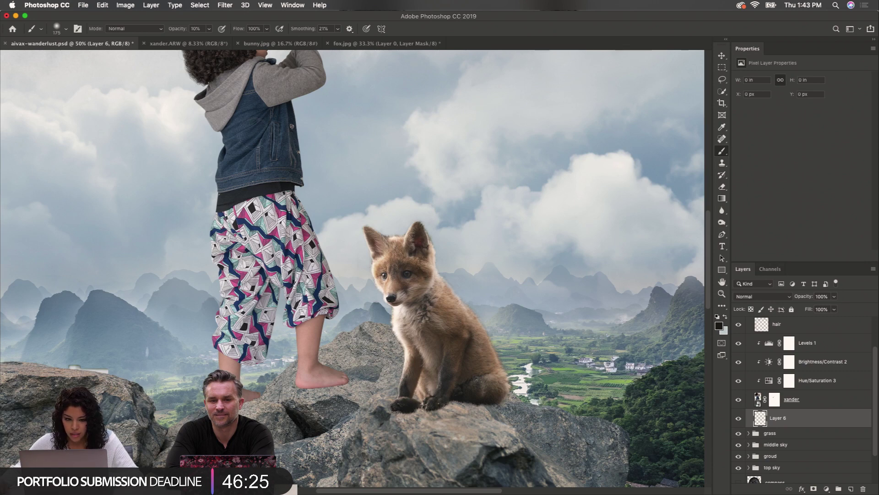
Set the foreground color to the dark gray #393d3a, sampled from the shaded rock near the boy's feet
click(719, 325)
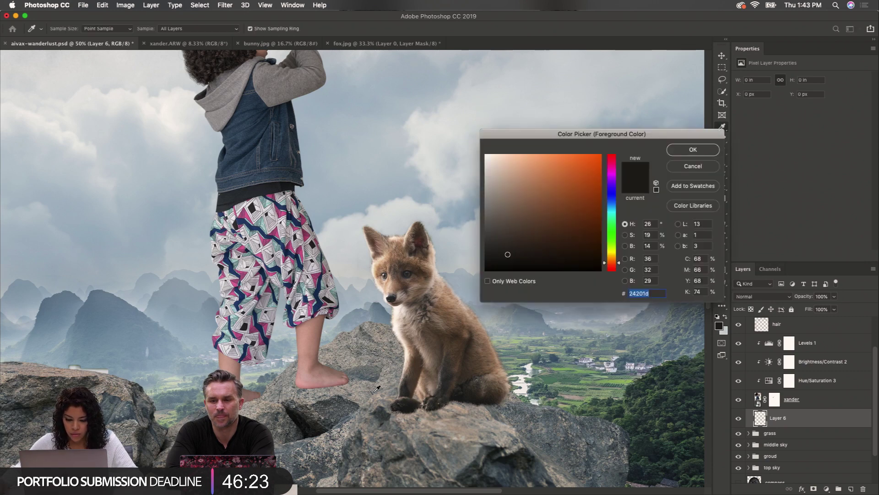
click(301, 409)
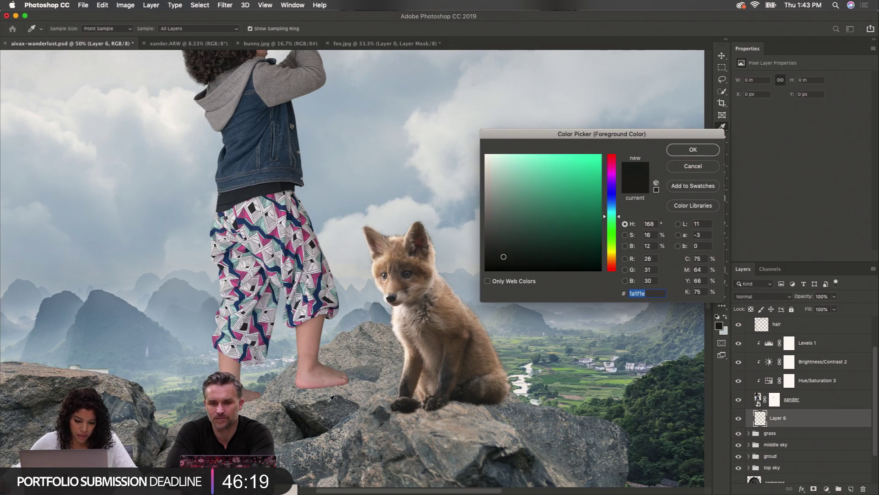
click(345, 400)
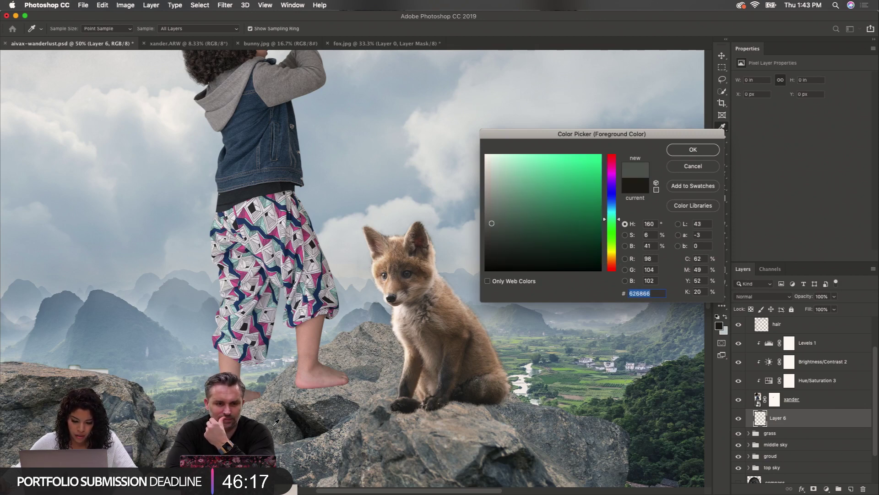
click(295, 405)
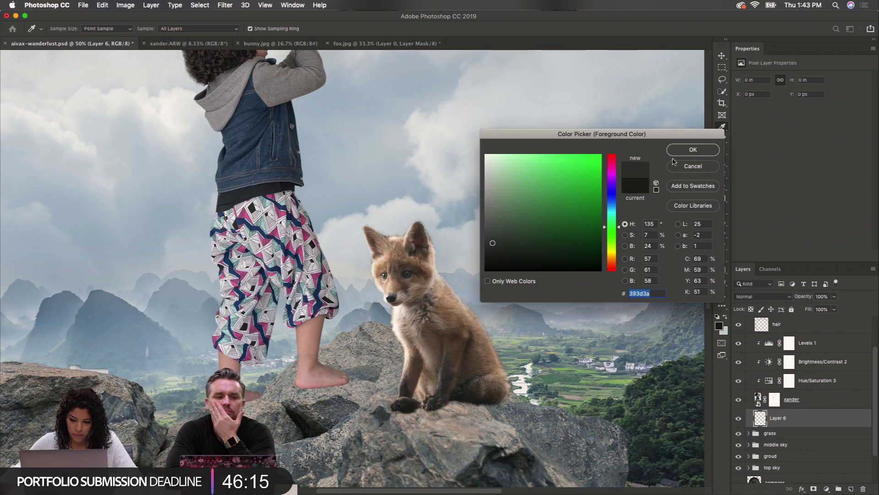
click(689, 149)
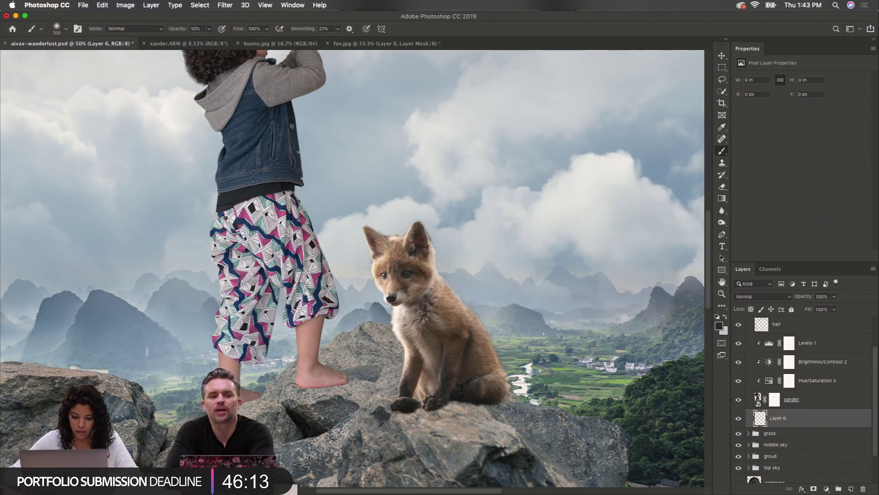
Paint soft shadows on the rock beneath the boy's feet at 10% opacity, using brush sizes of 60 and 100
key(bracketleft)
key(bracketleft)
key(bracketleft)
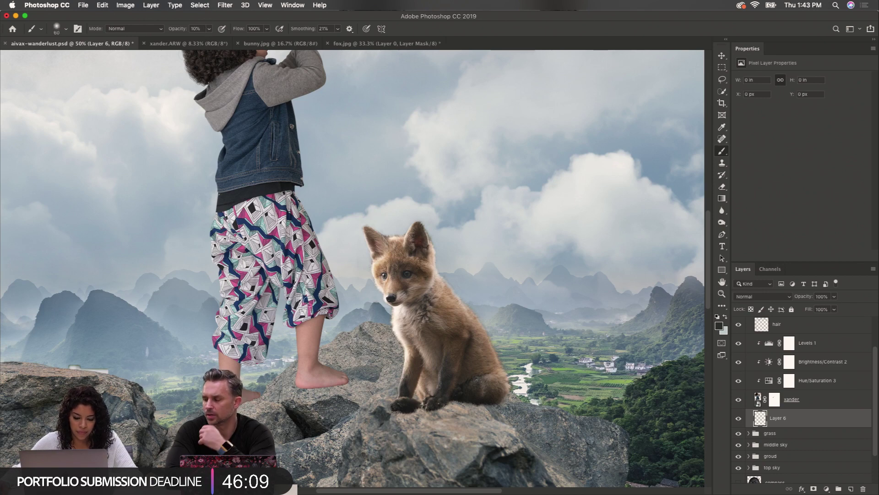
mouse_move(308, 381)
mouse_down()
mouse_move(353, 383)
mouse_move(299, 386)
mouse_move(352, 381)
mouse_up()
key(bracketright)
key(bracketright)
key(bracketright)
key(bracketright)
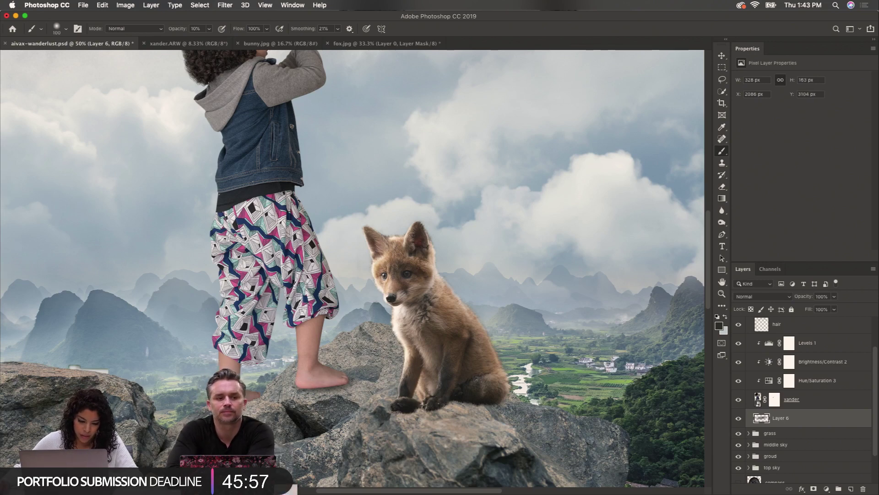
drag(229, 414, 247, 403)
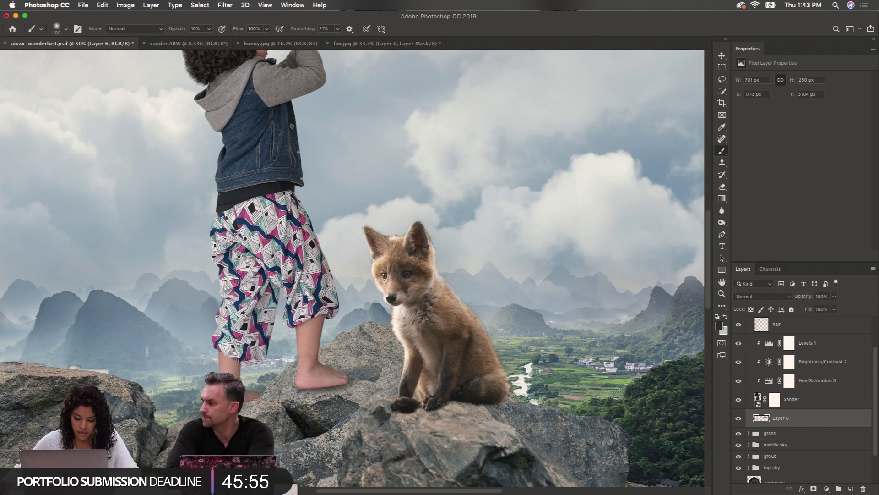
Enlarge the brush to 150 and widen the soft shadows around both of the boy's feet
key(bracketleft)
key(bracketleft)
key(bracketleft)
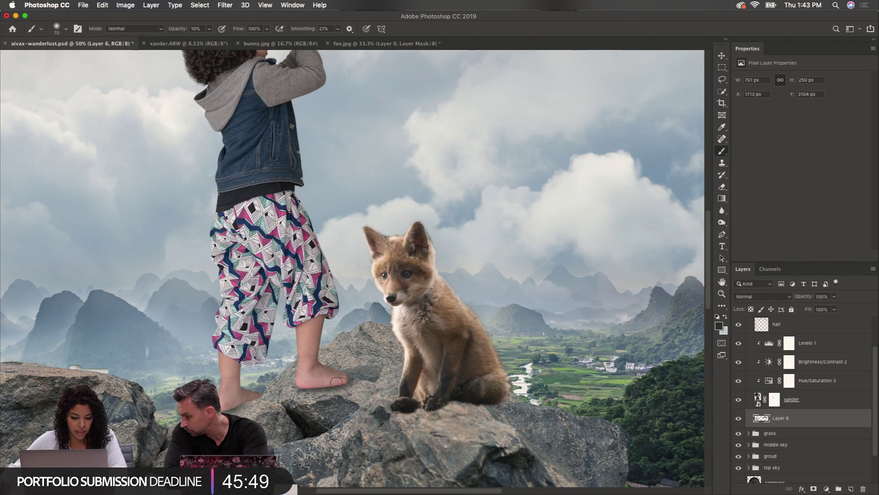
key(bracketright)
key(bracketright)
key(bracketright)
key(bracketright)
key(bracketright)
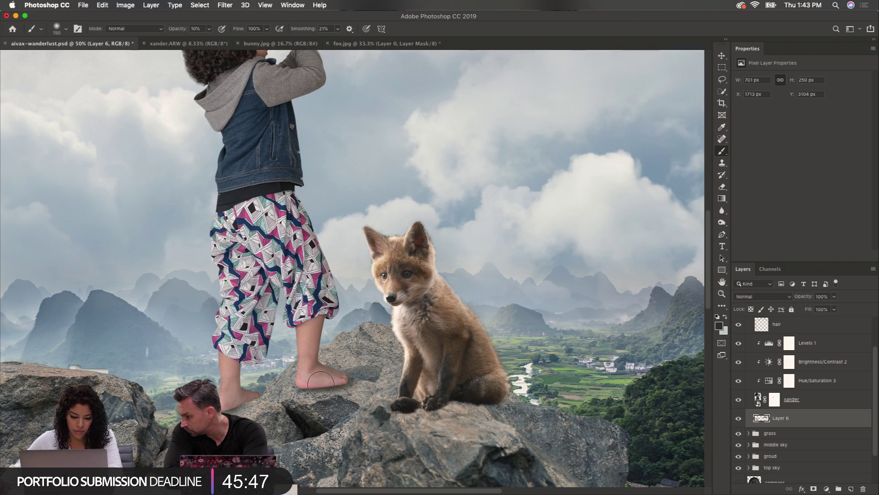
mouse_move(320, 383)
mouse_down()
mouse_move(377, 389)
mouse_move(366, 391)
mouse_up()
drag(245, 406, 273, 408)
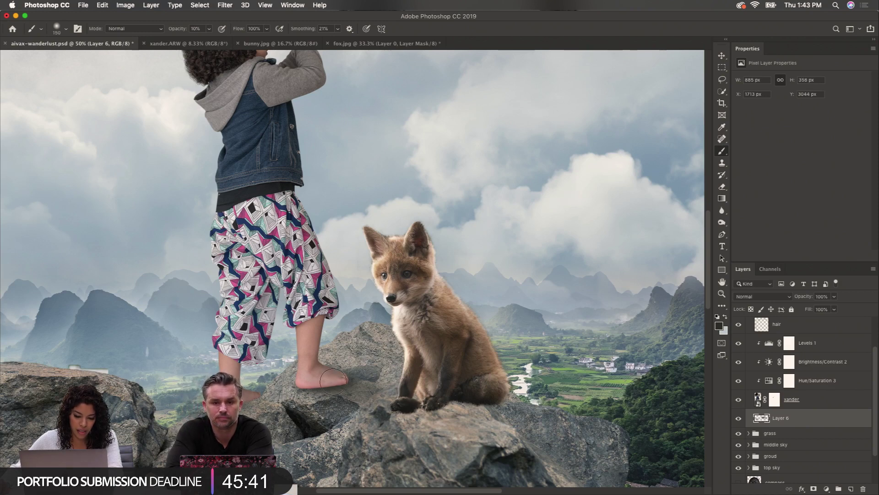
Paint a wide soft shadow on the rock beneath the fox's paws and body with the same 150 brush
drag(390, 396, 440, 408)
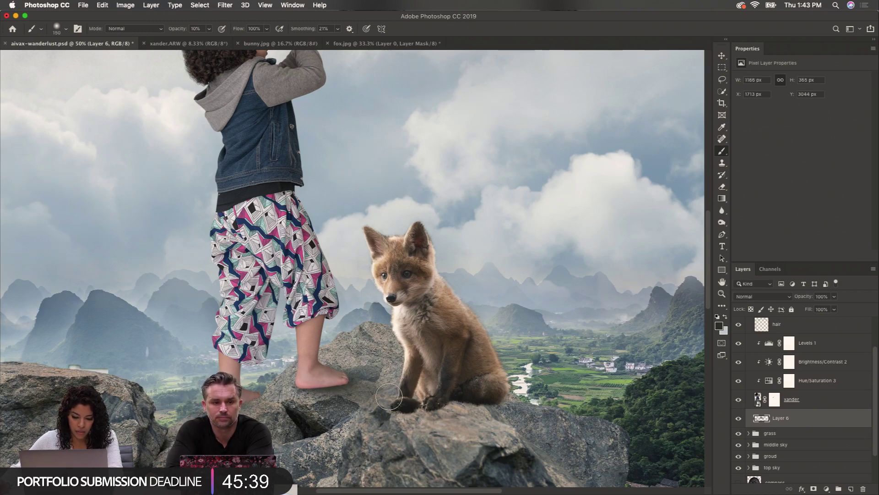
mouse_move(389, 397)
mouse_down()
mouse_move(467, 414)
mouse_move(405, 402)
mouse_move(491, 408)
mouse_move(416, 393)
mouse_move(493, 407)
mouse_move(465, 398)
mouse_move(488, 407)
mouse_move(420, 401)
mouse_move(463, 416)
mouse_move(416, 409)
mouse_move(535, 440)
mouse_move(454, 403)
mouse_move(527, 415)
mouse_move(407, 391)
mouse_move(409, 400)
mouse_move(474, 416)
mouse_up()
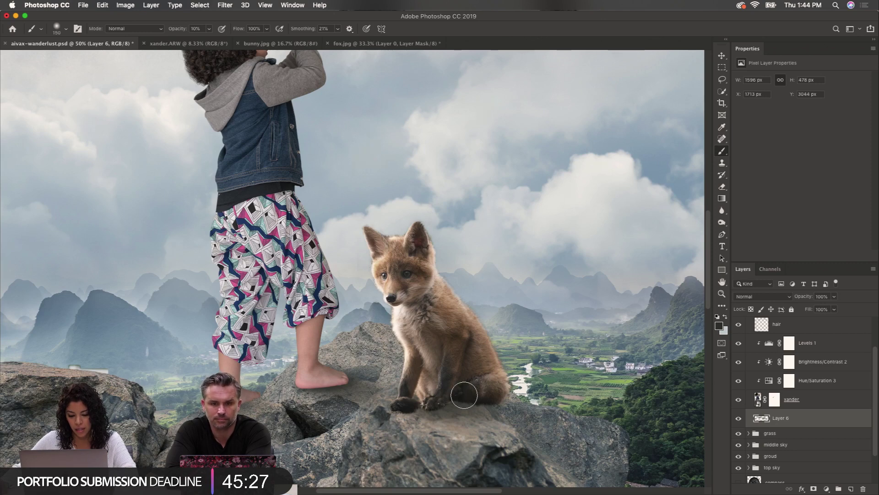
mouse_move(465, 391)
mouse_down()
mouse_move(504, 400)
mouse_move(473, 400)
mouse_up()
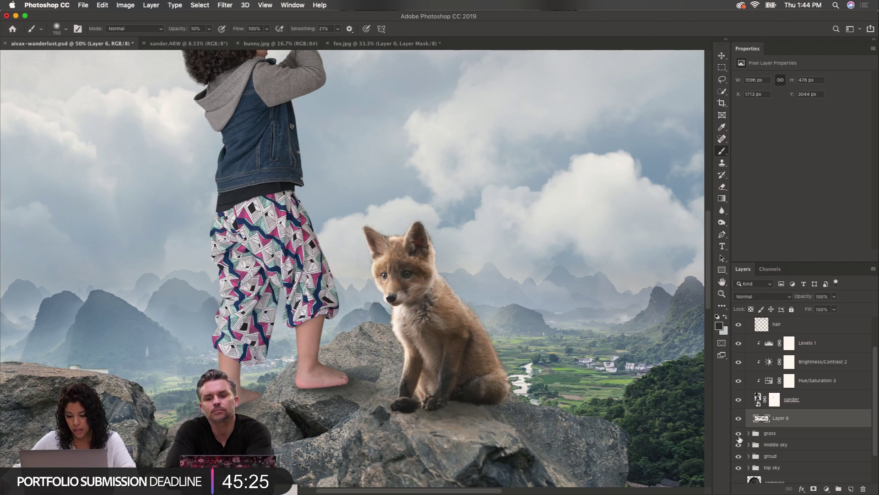
Add a second shadow layer above the first, and set the foreground color to #2d3434 sampled from the dark rock crevice
click(851, 490)
key(bracketleft)
key(bracketleft)
key(bracketleft)
key(bracketleft)
key(bracketleft)
key(bracketleft)
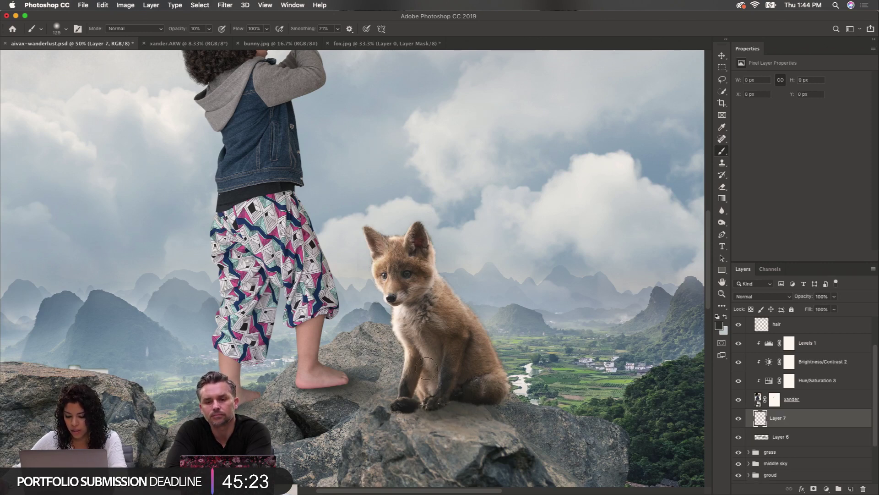
click(719, 326)
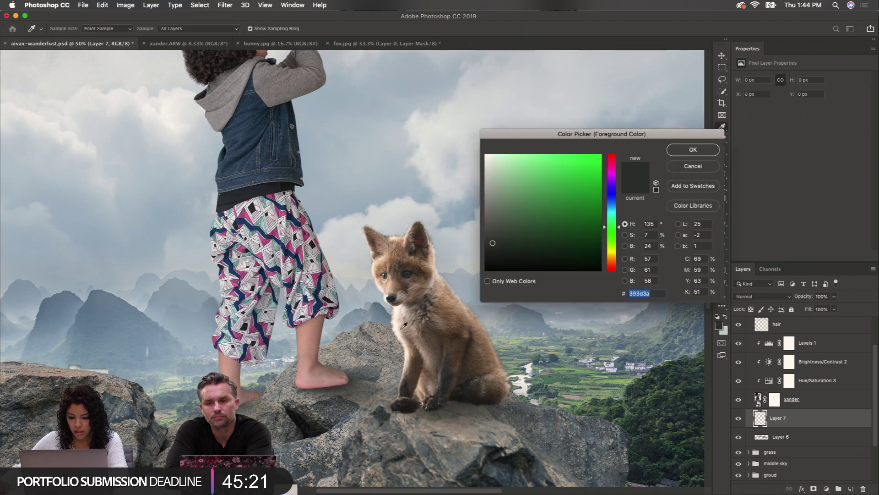
click(497, 253)
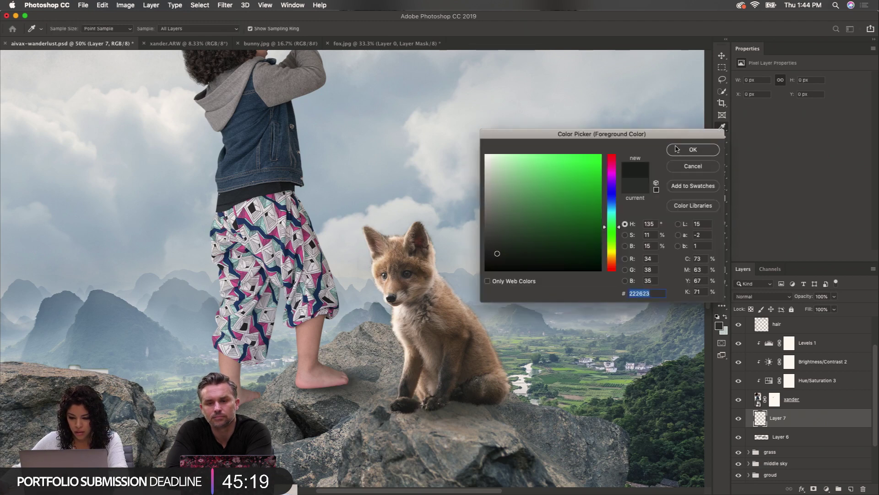
click(300, 413)
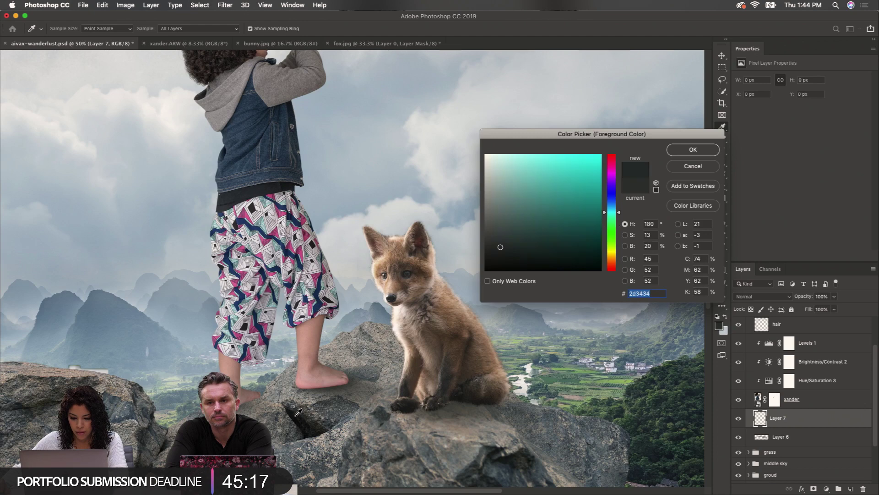
click(681, 156)
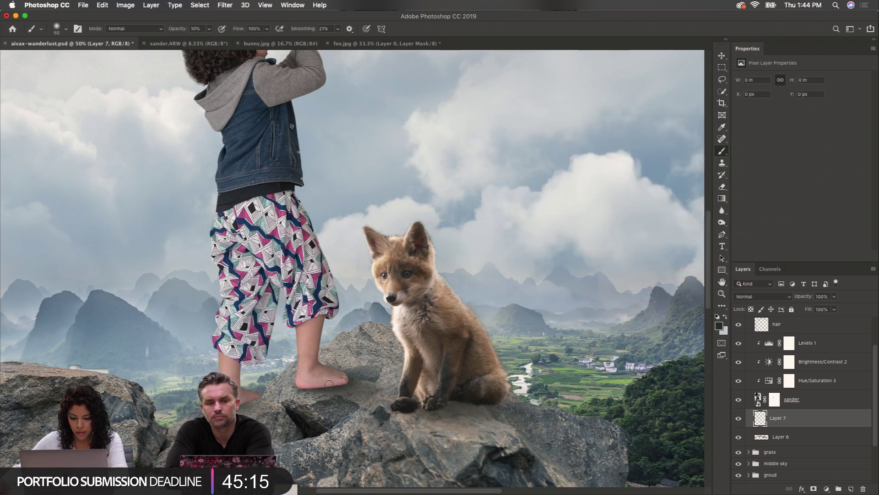
Paint tighter, darker shadows close under both of the boy's feet on the second shadow layer with a small brush
key(bracketleft)
mouse_move(330, 386)
mouse_down()
mouse_move(381, 388)
mouse_move(306, 381)
mouse_move(360, 386)
mouse_move(242, 404)
mouse_up()
key(bracketright)
key(bracketright)
key(bracketright)
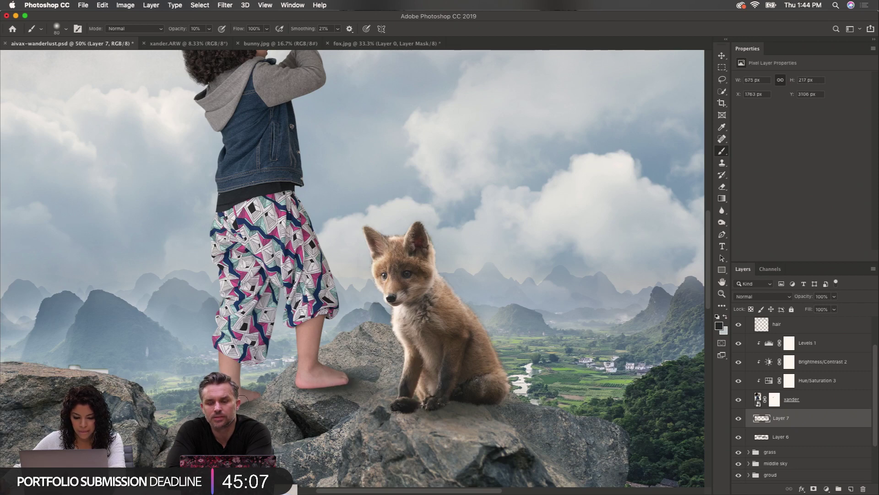
drag(242, 402, 235, 406)
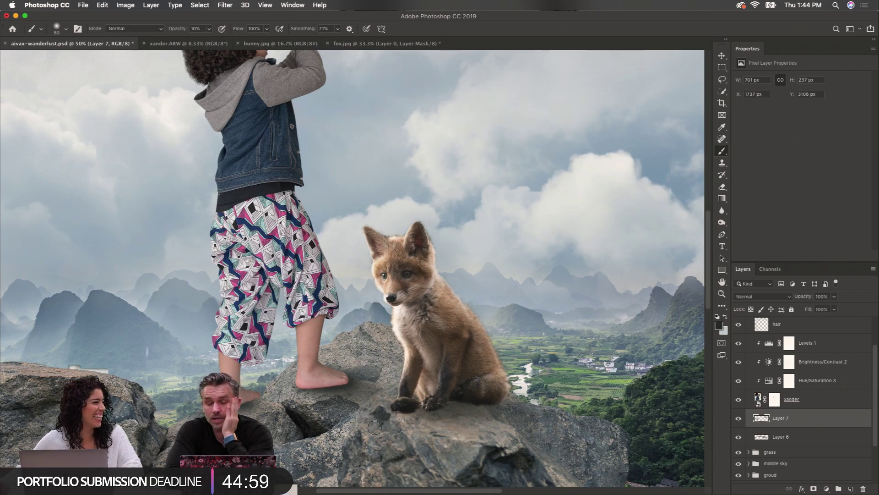
Extend the darker shadow along the rock beneath the fox and back toward the boy's rear foot
mouse_move(462, 403)
mouse_down()
mouse_move(410, 409)
mouse_move(469, 402)
mouse_move(433, 396)
mouse_move(511, 404)
mouse_move(431, 391)
mouse_move(505, 414)
mouse_move(441, 397)
mouse_move(504, 410)
mouse_move(448, 390)
mouse_move(519, 421)
mouse_move(433, 394)
mouse_move(491, 411)
mouse_move(387, 408)
mouse_move(317, 396)
mouse_move(315, 386)
mouse_move(366, 396)
mouse_move(349, 386)
mouse_move(260, 405)
mouse_up()
key(bracketright)
key(bracketright)
key(bracketright)
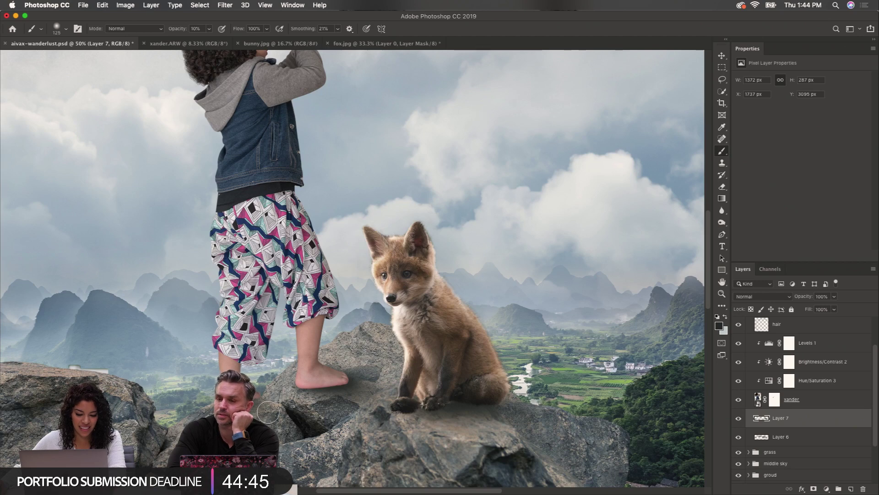
Add a third shadow layer above the others, and set up a size 40 brush at 20% opacity with a darker foreground color
key(super+minus)
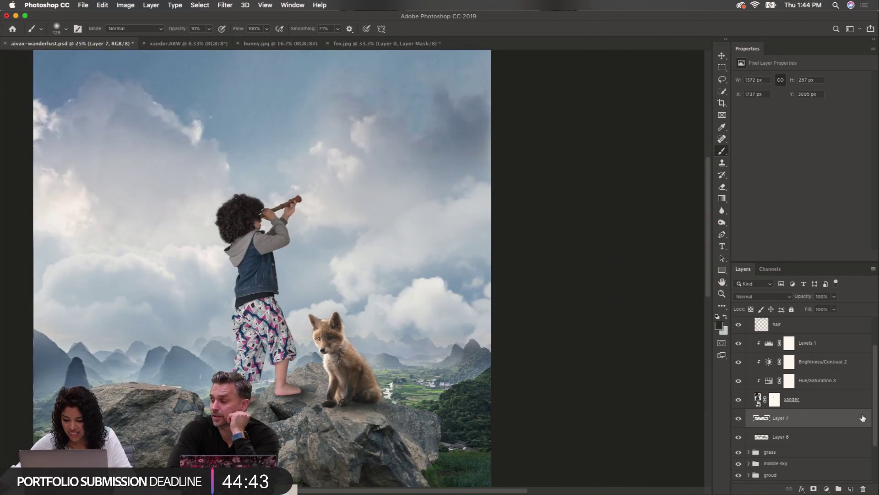
click(852, 487)
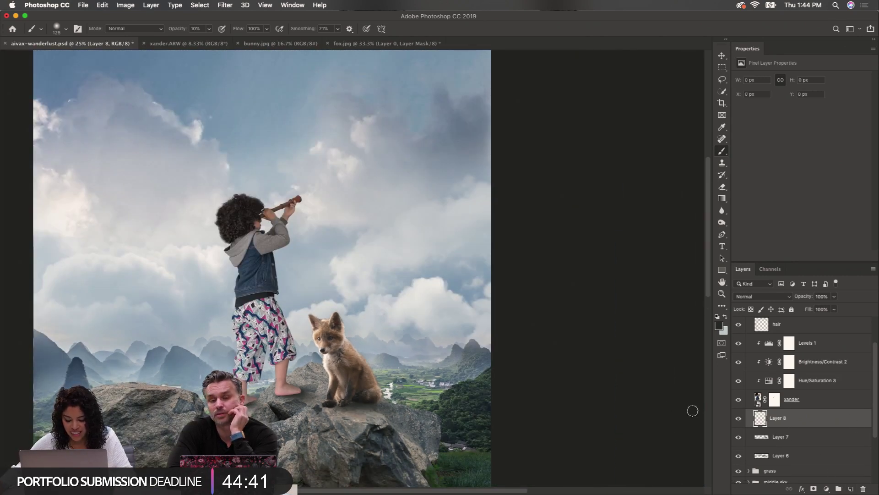
super+click(271, 374)
super+click(271, 374)
super+click(271, 375)
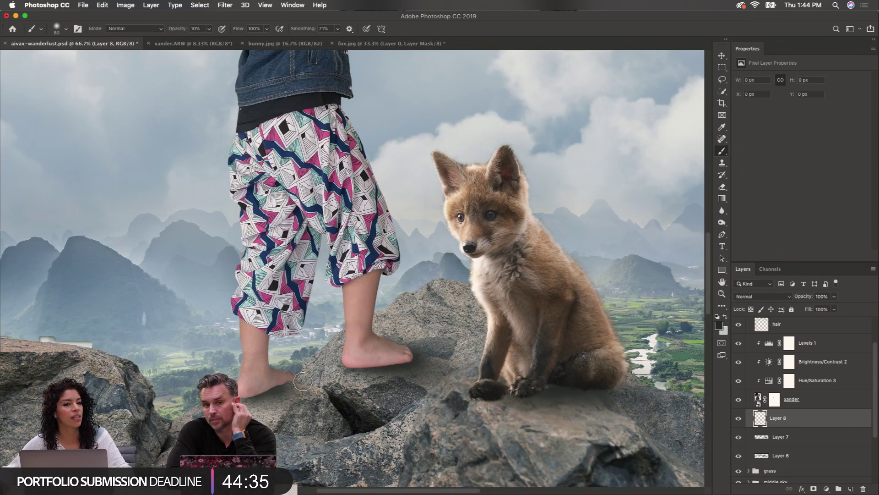
key(bracketleft)
key(bracketleft)
key(bracketleft)
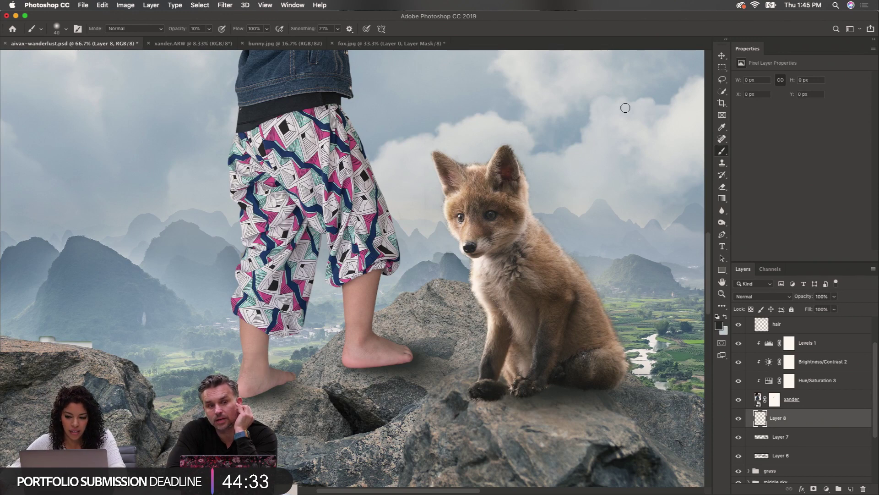
click(719, 325)
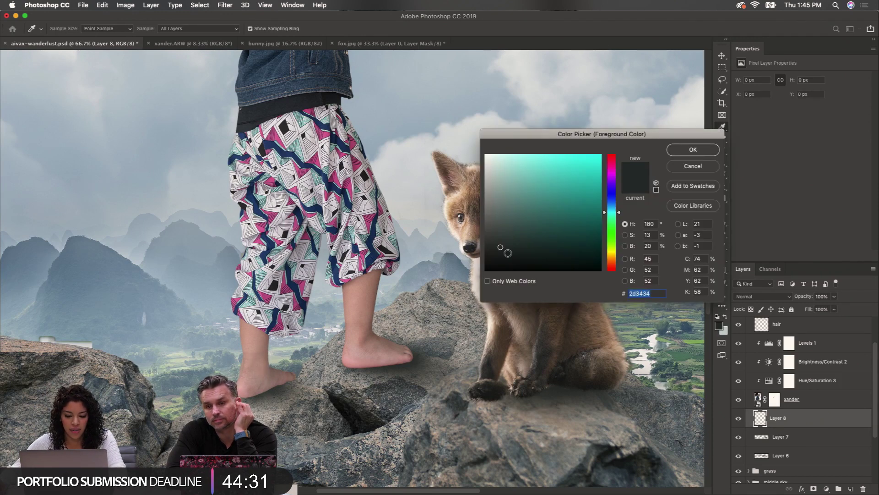
click(714, 151)
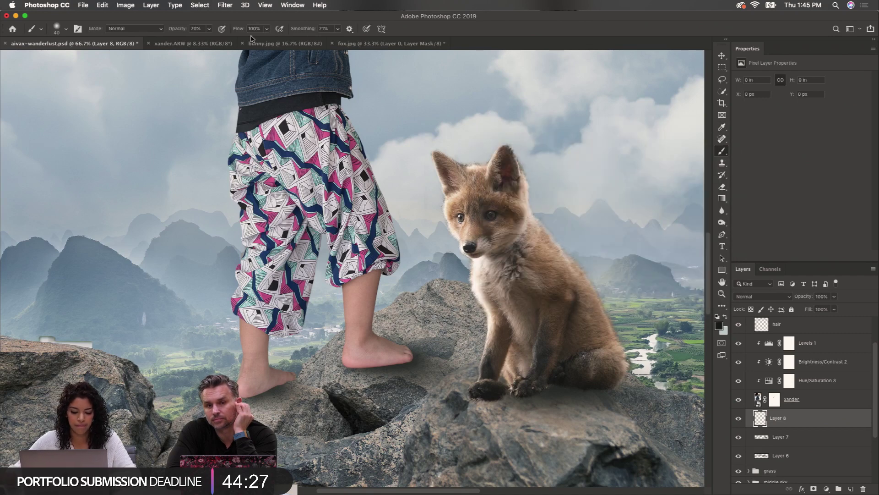
Paint the darkest contact shadows close under both of the boy's feet and along the fox's paws and base on the third shadow layer
drag(278, 381, 263, 386)
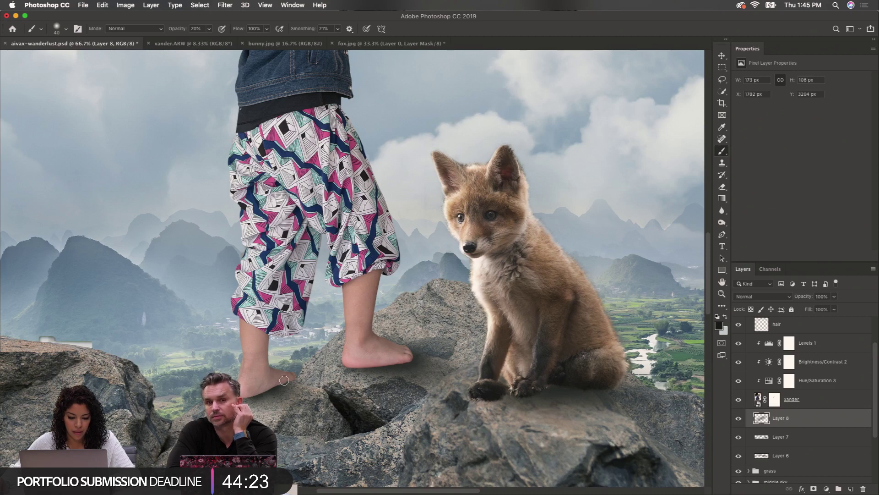
drag(407, 359, 367, 363)
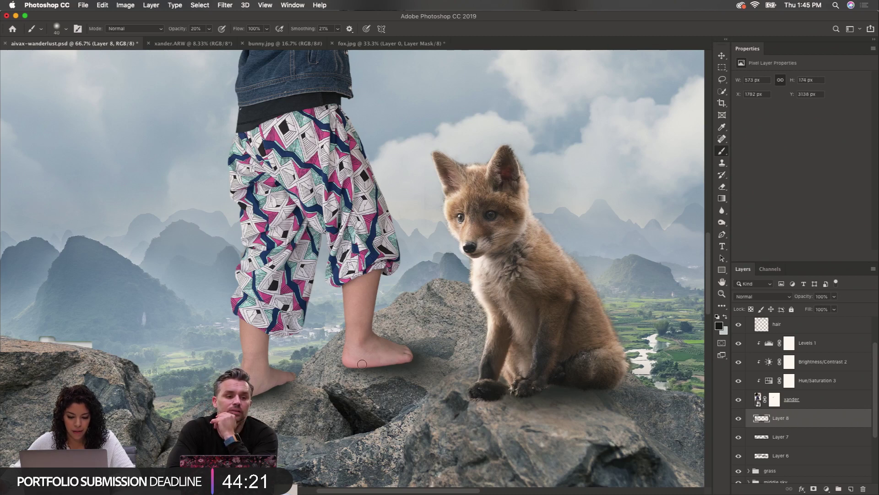
drag(586, 384, 517, 393)
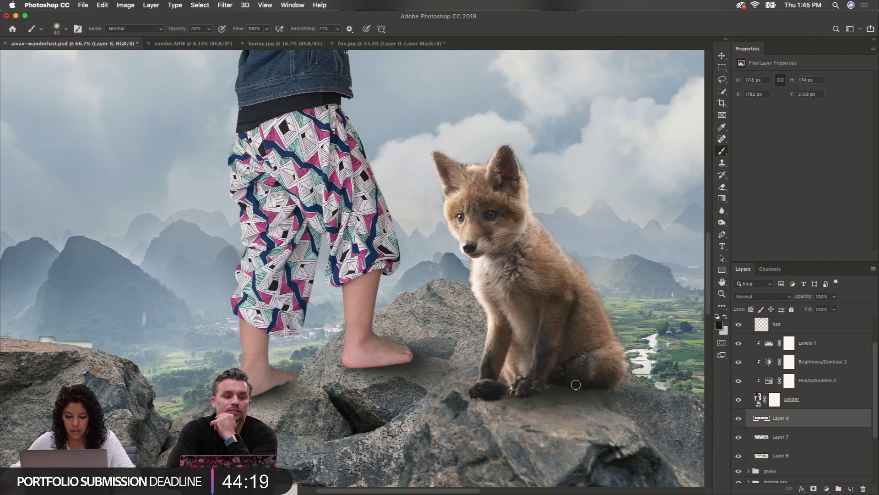
drag(576, 384, 502, 389)
drag(602, 388, 480, 395)
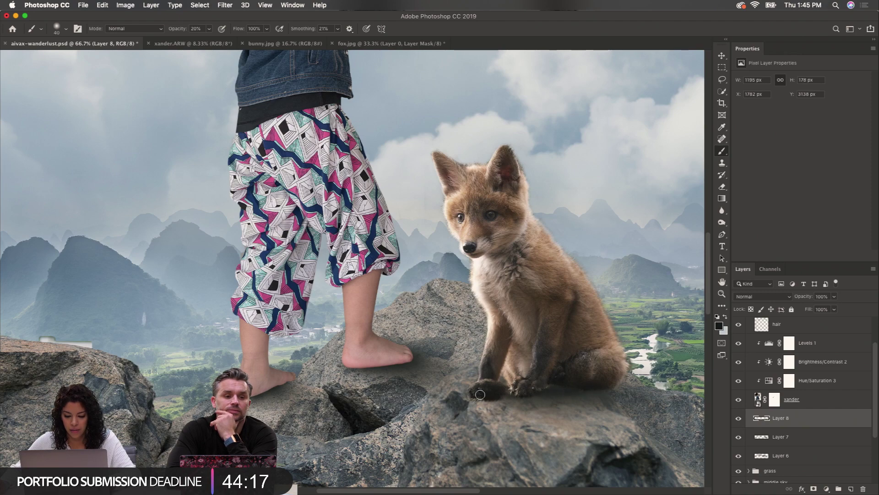
drag(600, 391, 517, 392)
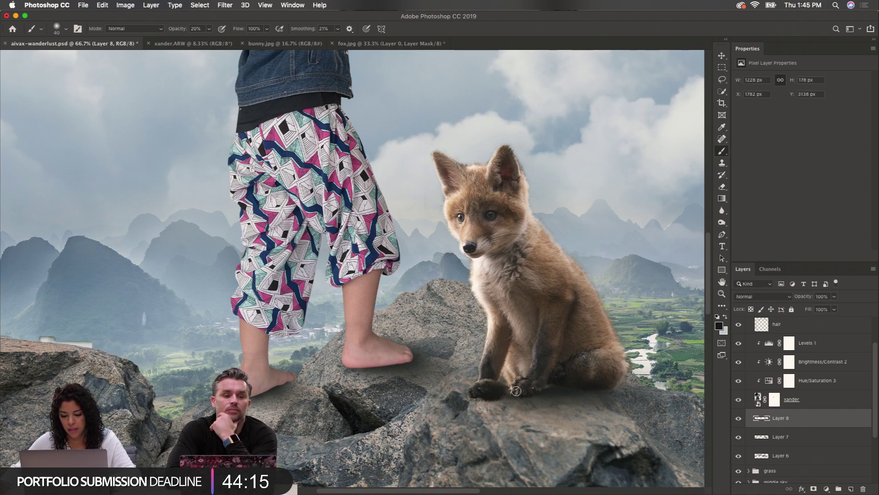
Add a new layer above the hair layer in the xander group and name it shading
alt+super+click(436, 352)
alt+super+click(436, 352)
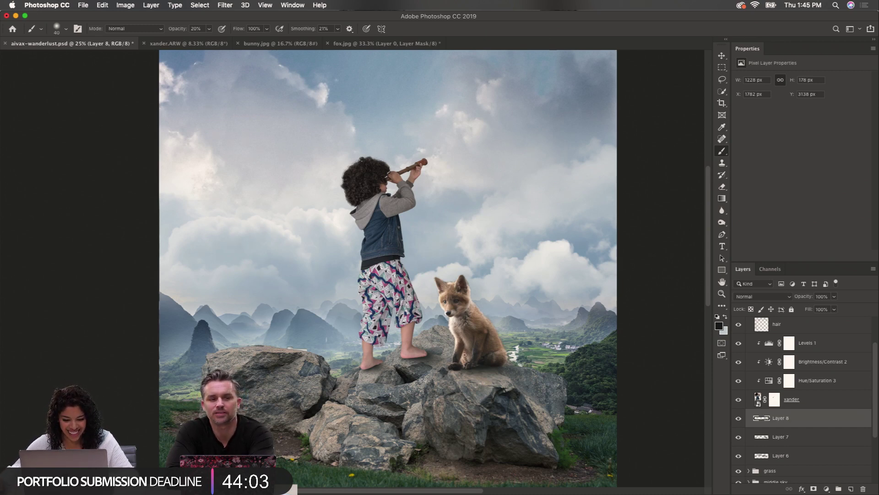
scroll(755, 415, down, 1)
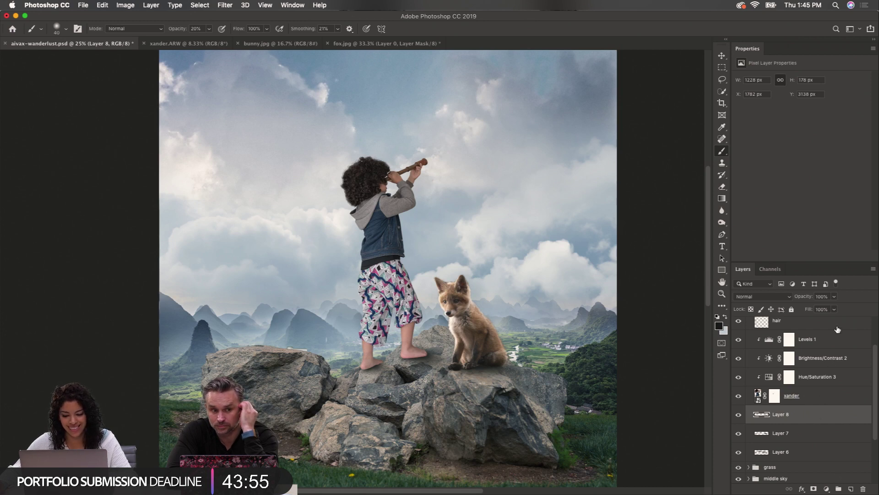
scroll(828, 362, up, 2)
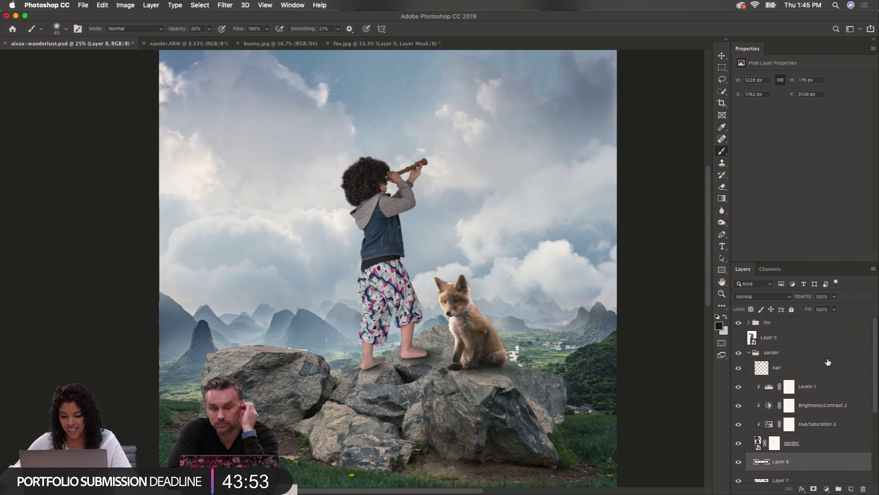
click(799, 366)
click(851, 487)
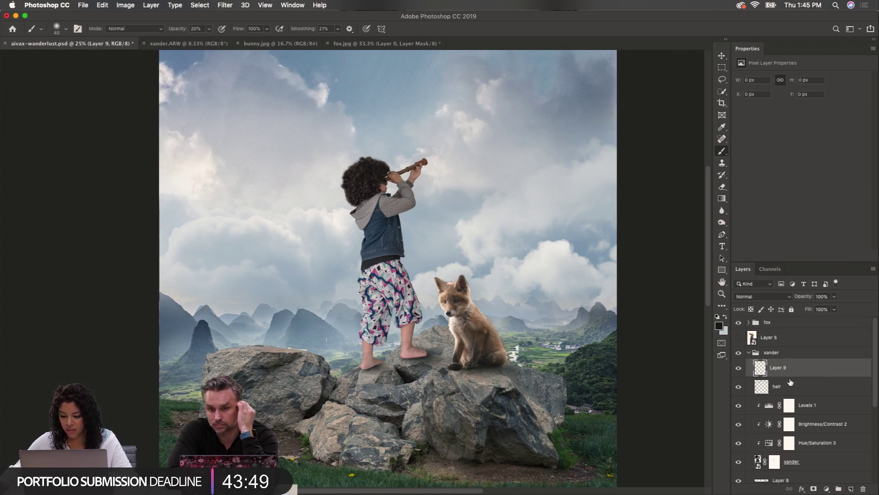
double_click(777, 368)
text(shading)
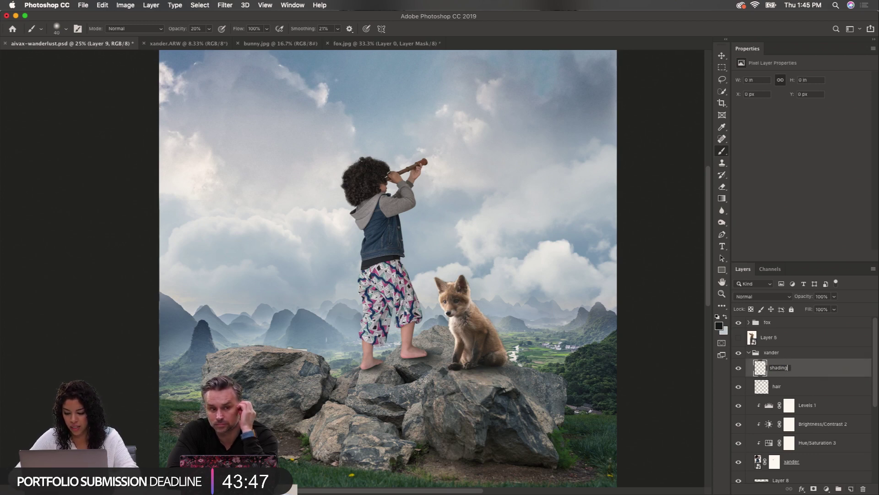
key(Return)
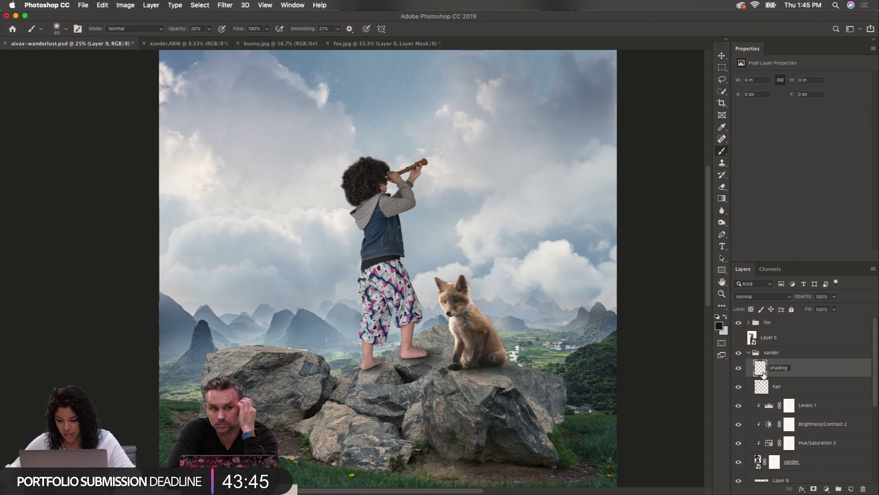
Place the shading layer beneath the hair layer and clip it to the boy's layer stack above Levels 1
double_click(819, 373)
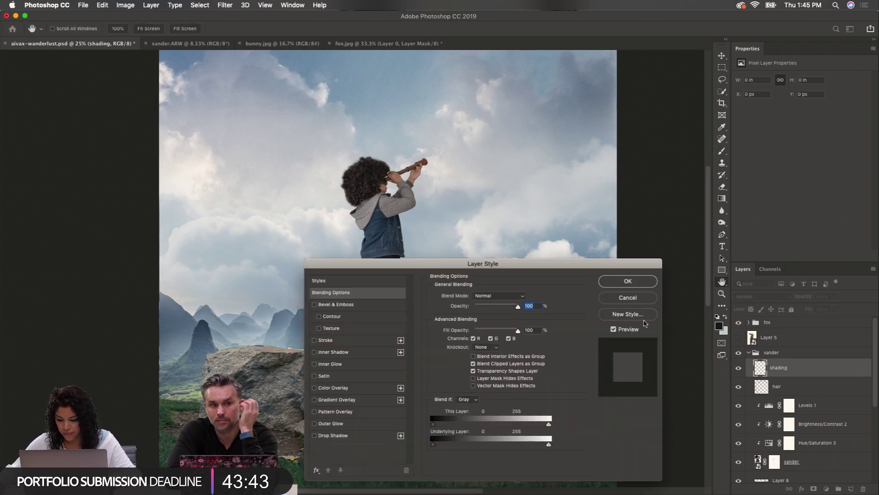
click(641, 300)
drag(824, 374, 827, 395)
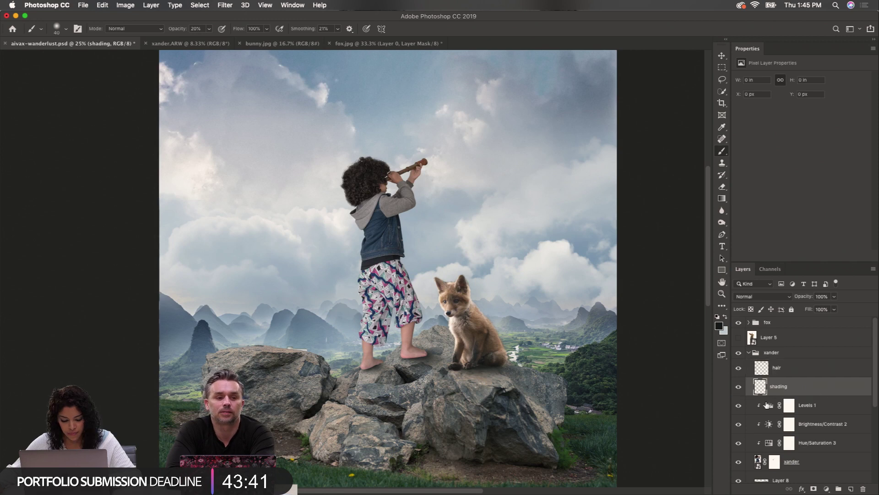
alt+click(769, 396)
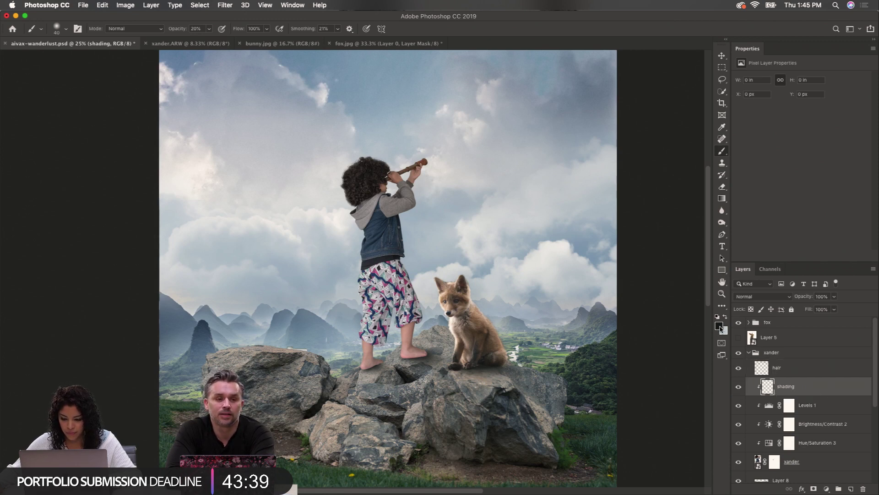
Set the foreground color to dark brown #35271e, starting from a skin tone sampled at the boy's hand
click(719, 327)
click(392, 179)
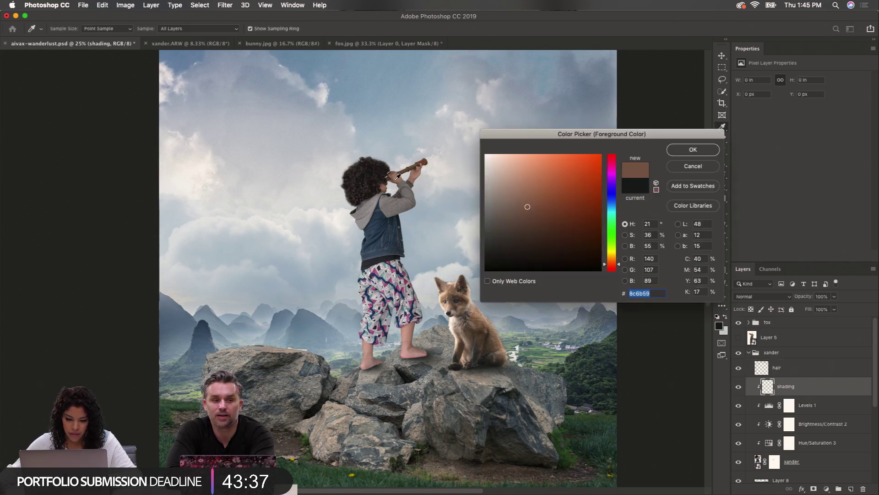
click(533, 241)
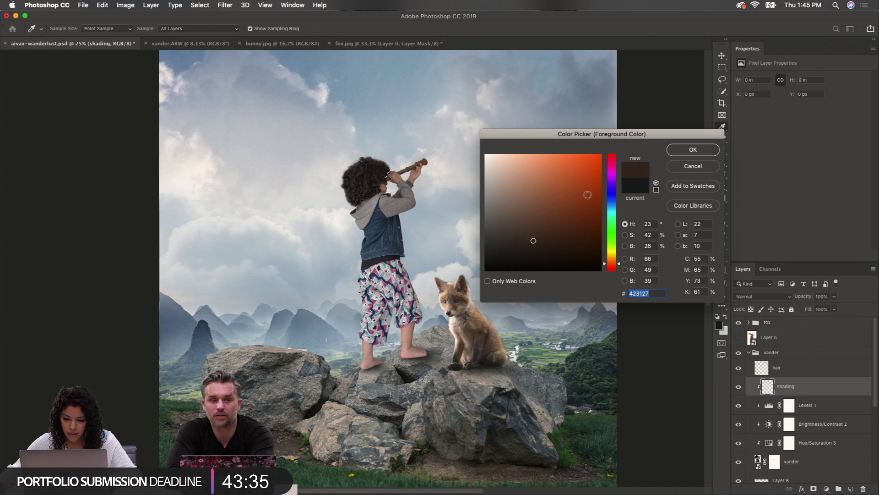
click(535, 247)
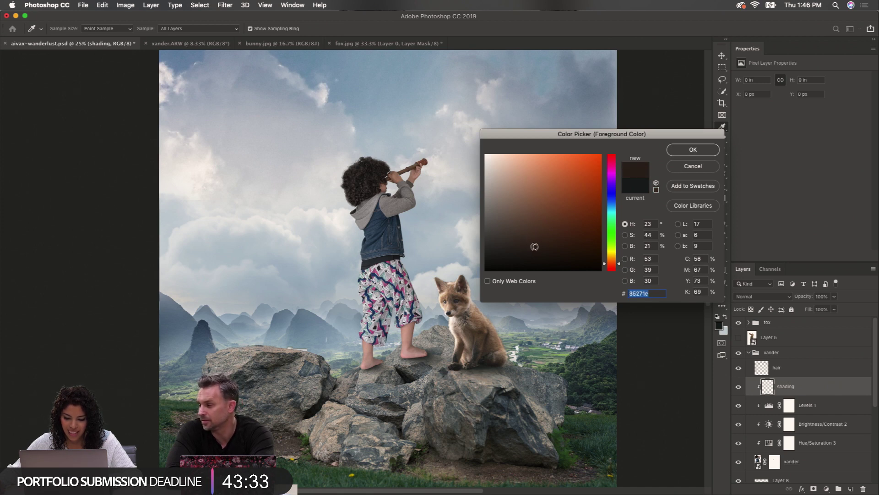
click(672, 152)
Shade the boy's rear leg just below the trouser hem with a size 100 brush at 10% opacity
key(b)
click(347, 271)
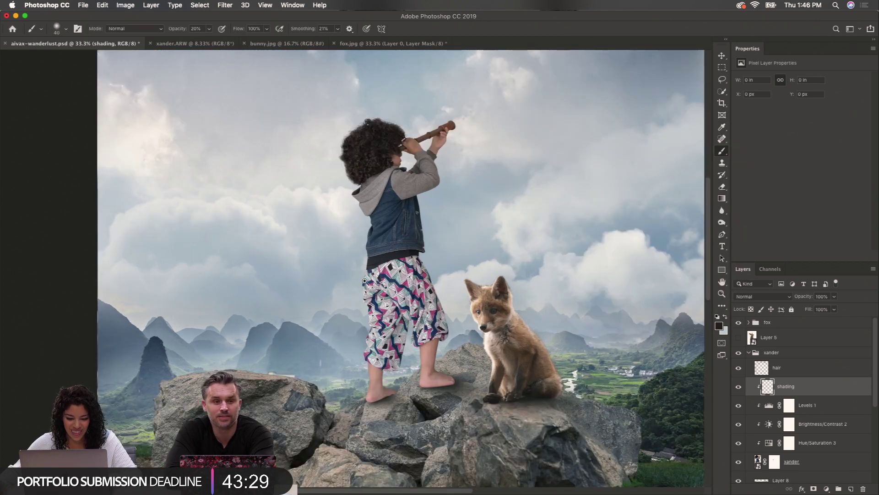
click(373, 360)
scroll(378, 343, down, 3)
key(bracketright)
key(bracketright)
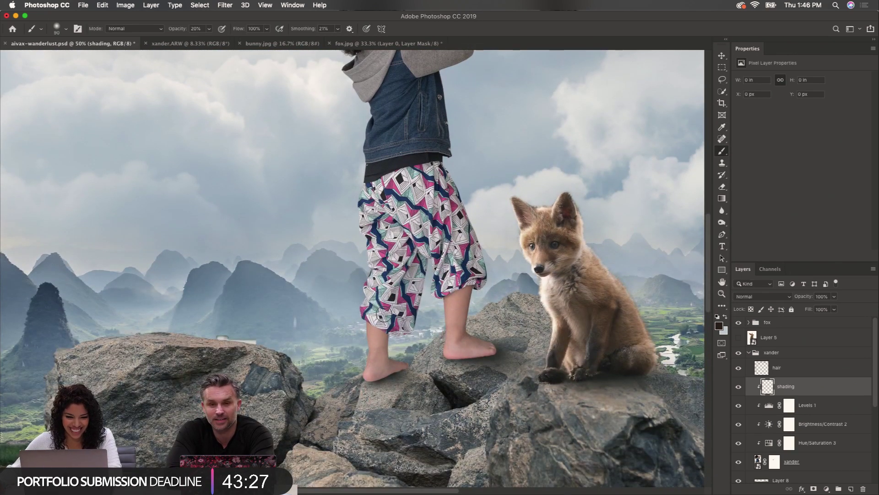
key(bracketright)
key(1)
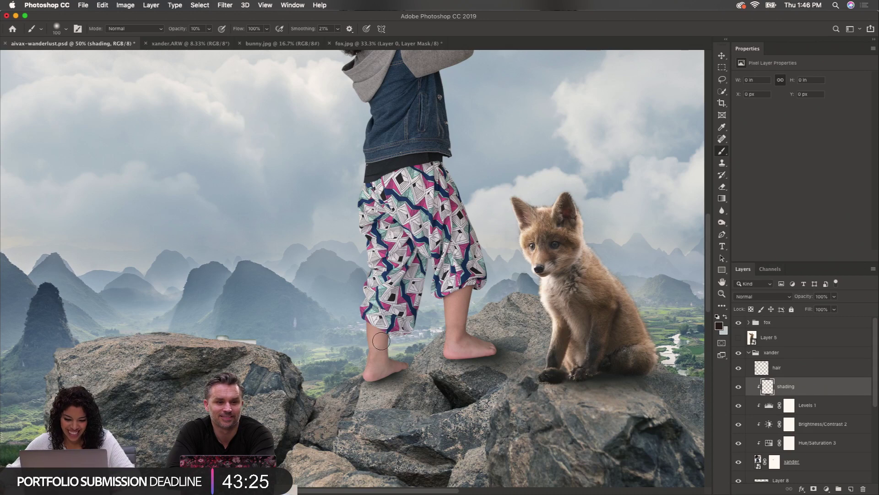
mouse_move(382, 328)
mouse_down()
mouse_move(392, 361)
mouse_move(390, 341)
mouse_up()
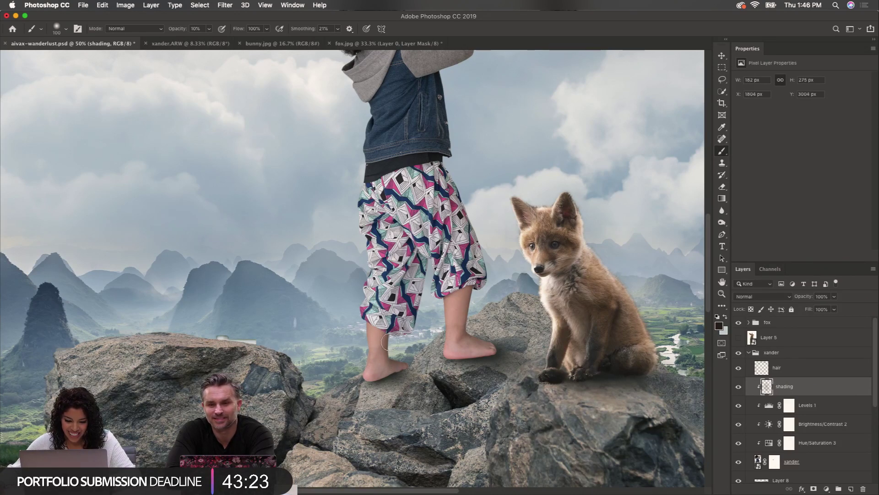
Add finer shading around the rear ankle and down the front leg with a size 60 brush
key(bracketleft)
key(bracketleft)
key(bracketleft)
key(bracketleft)
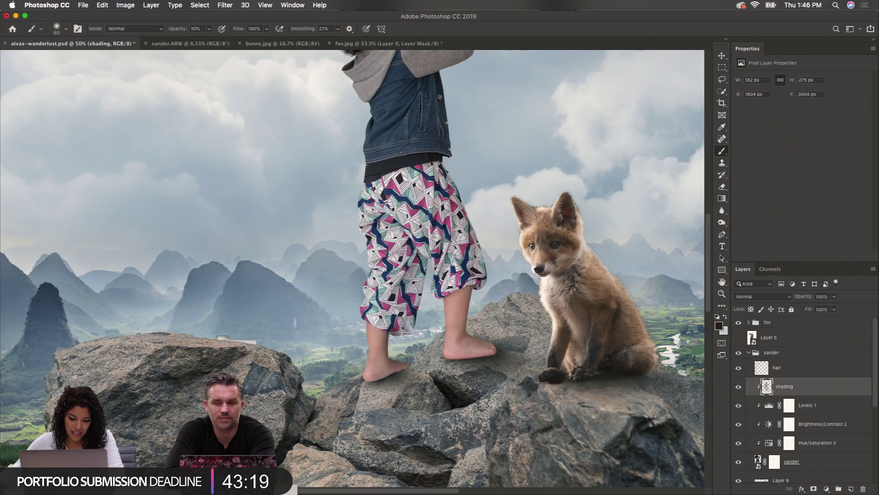
drag(402, 360, 396, 351)
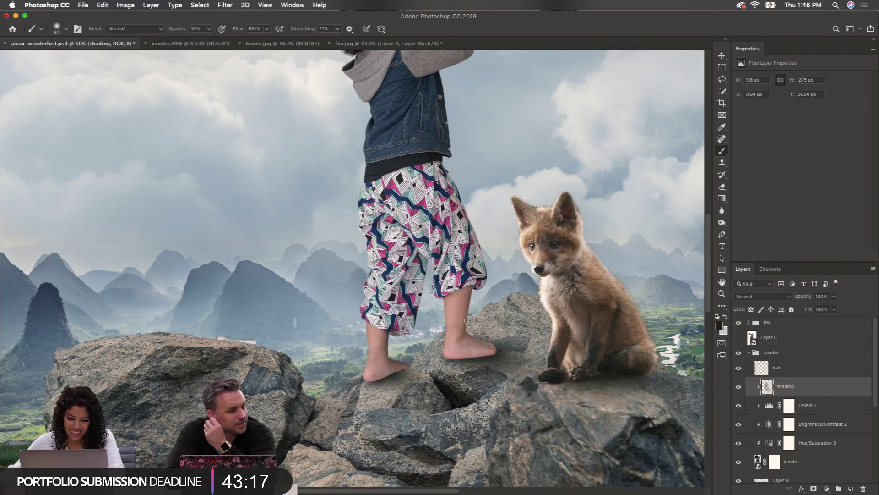
mouse_move(470, 320)
mouse_down()
mouse_move(470, 301)
mouse_move(465, 337)
mouse_move(467, 329)
mouse_move(496, 339)
mouse_move(472, 285)
mouse_move(478, 338)
mouse_up()
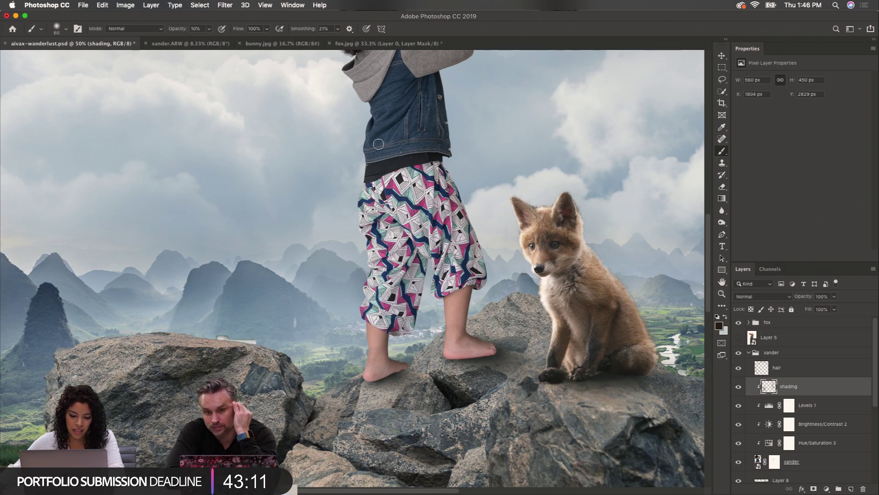
Try broader shading on the boy's rear leg and foot with a larger brush, and undo those strokes
key(bracketright)
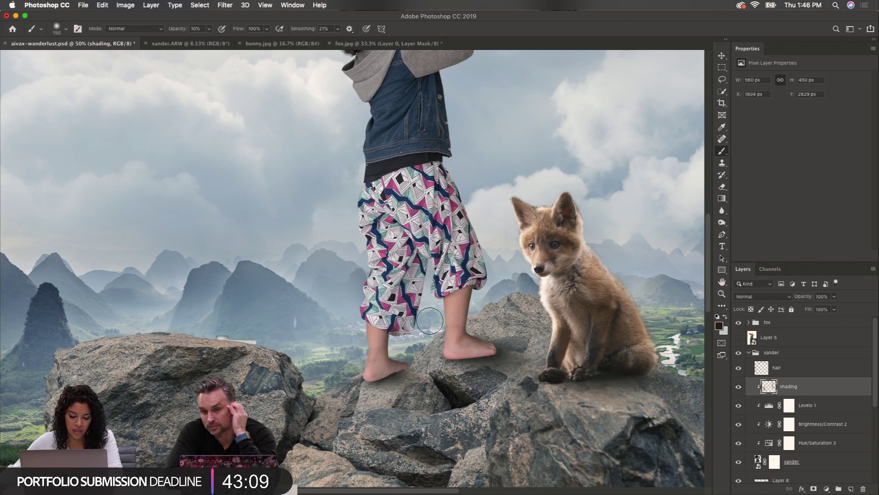
mouse_move(384, 337)
mouse_down()
mouse_move(381, 354)
mouse_move(378, 319)
mouse_move(377, 366)
mouse_move(373, 333)
mouse_move(381, 352)
mouse_up()
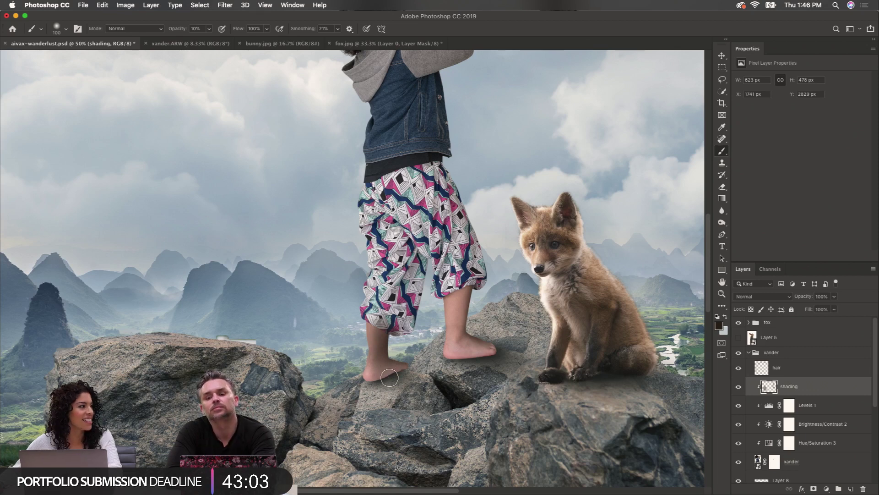
key(super+z)
key(super+z)
key(super+z)
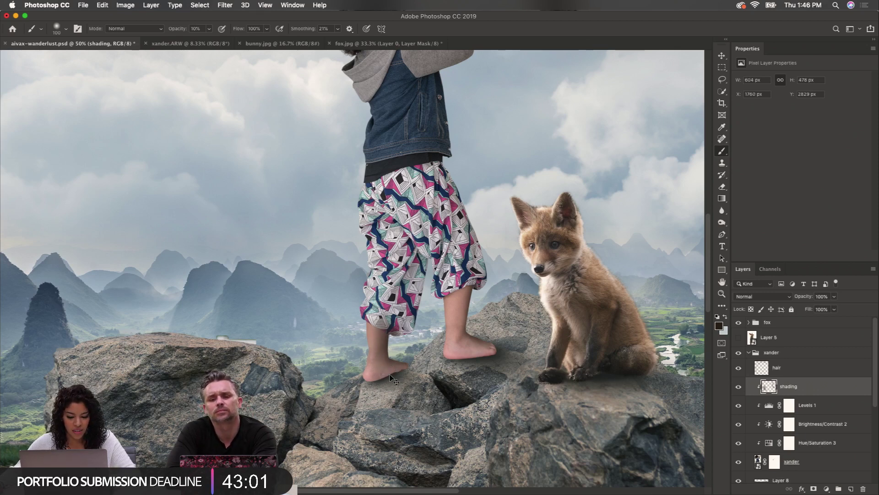
key(super+z)
key(super+z)
key(super+z)
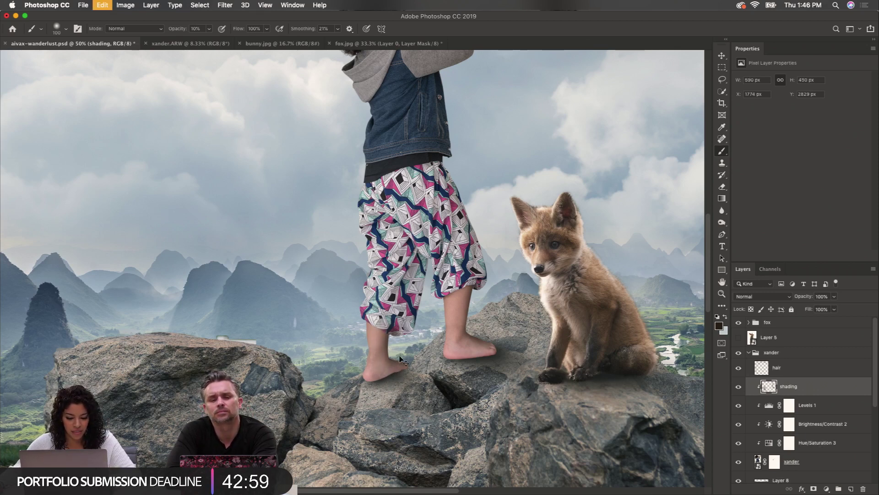
key(super+z)
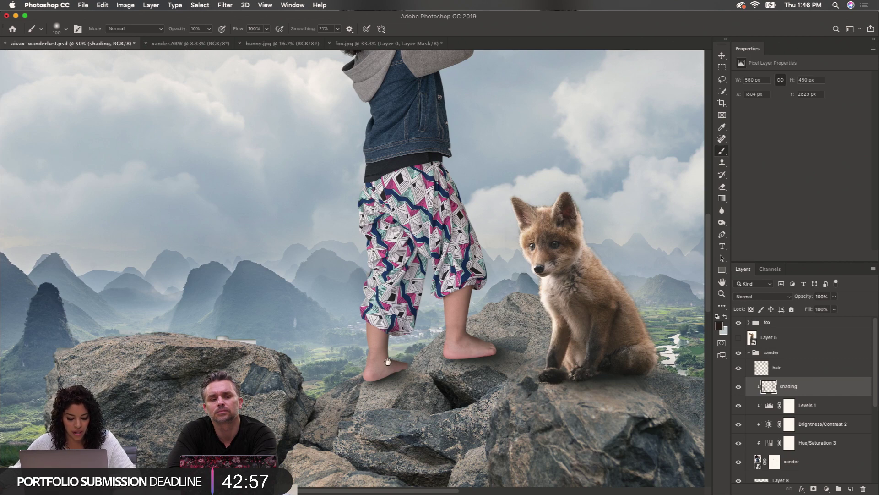
Shade the boy's rear leg from the trouser hem down to the foot with a size 125 brush at 8% opacity
super+click(388, 362)
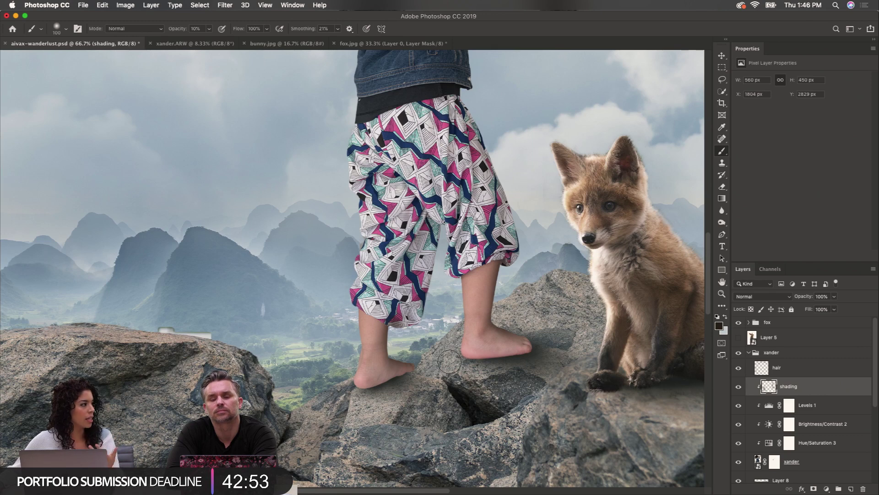
key(bracketleft)
key(bracketleft)
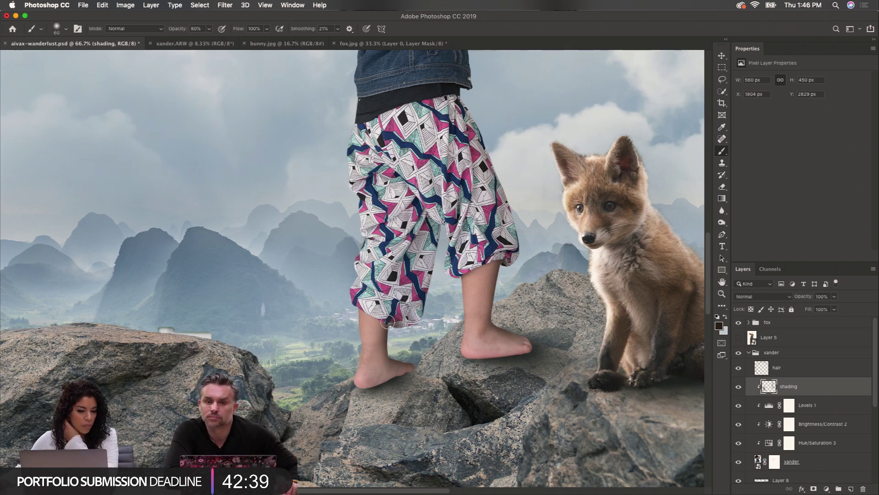
key(0)
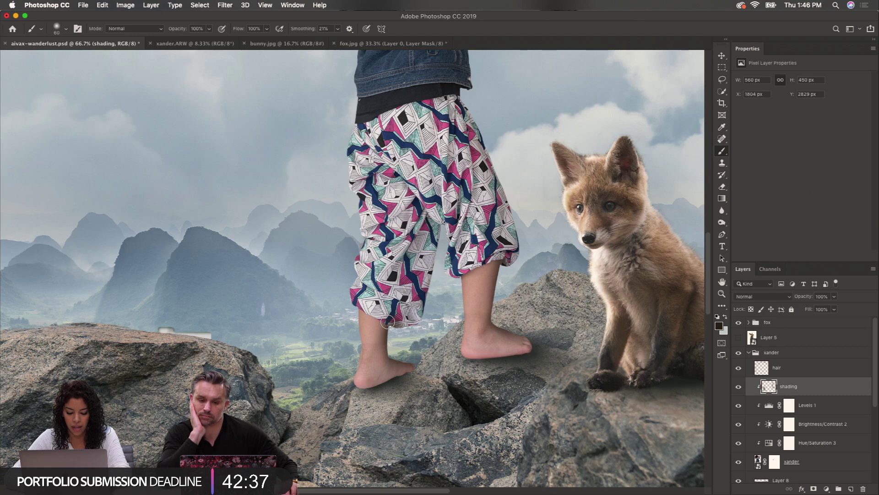
key(8)
key(bracketright)
key(bracketright)
key(bracketright)
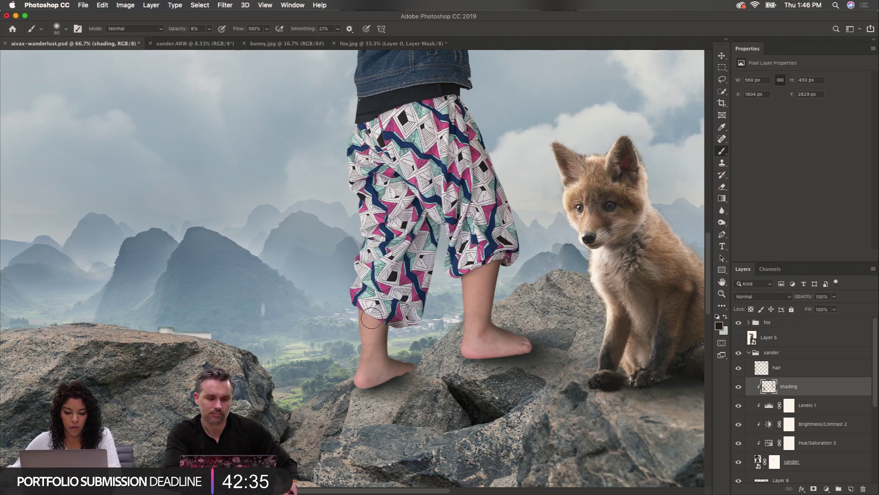
key(bracketright)
key(bracketright)
drag(372, 317, 381, 391)
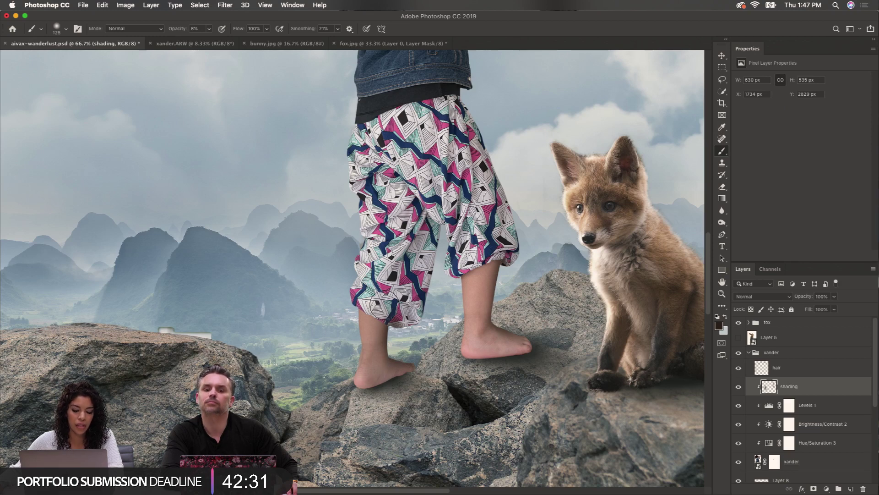
mouse_move(389, 316)
mouse_down()
mouse_move(374, 389)
mouse_move(394, 391)
mouse_up()
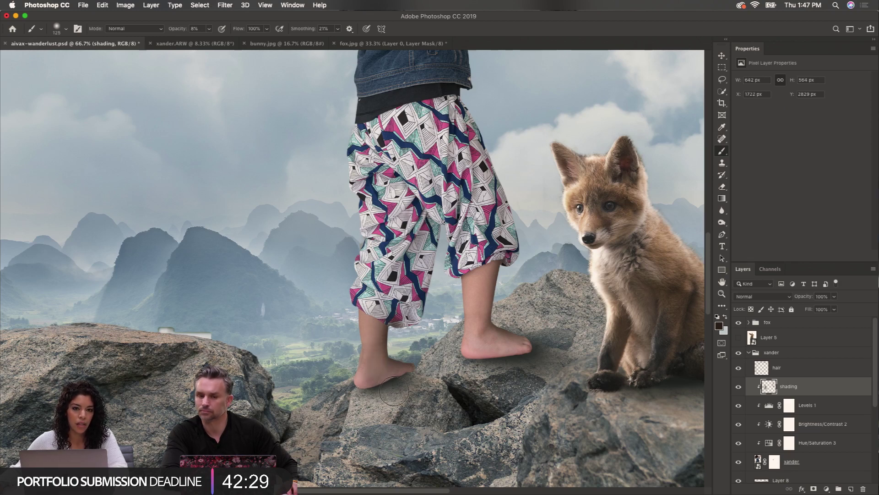
Undo the last shading stroke, then shade the boy's front leg from the trouser hem down to the foot
key(super+z)
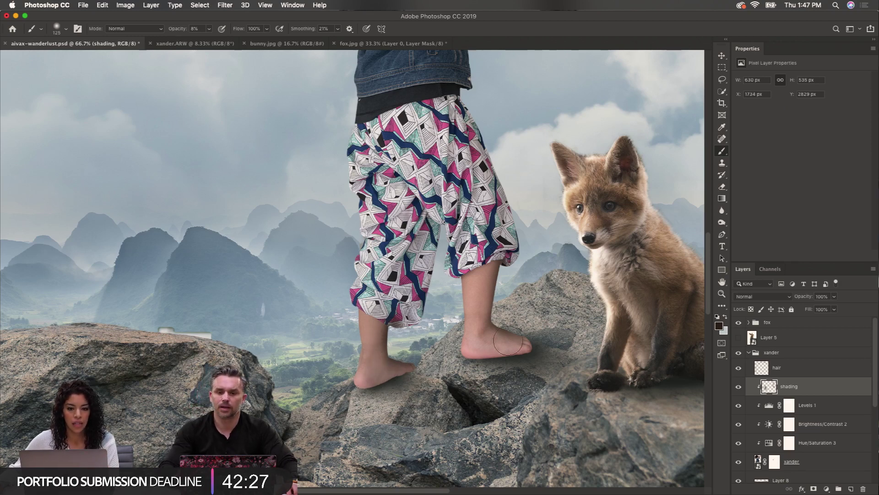
mouse_move(497, 272)
mouse_down()
mouse_move(484, 335)
mouse_move(496, 263)
mouse_move(478, 338)
mouse_move(480, 275)
mouse_move(481, 348)
mouse_move(556, 349)
mouse_move(545, 347)
mouse_move(553, 331)
mouse_move(510, 346)
mouse_up()
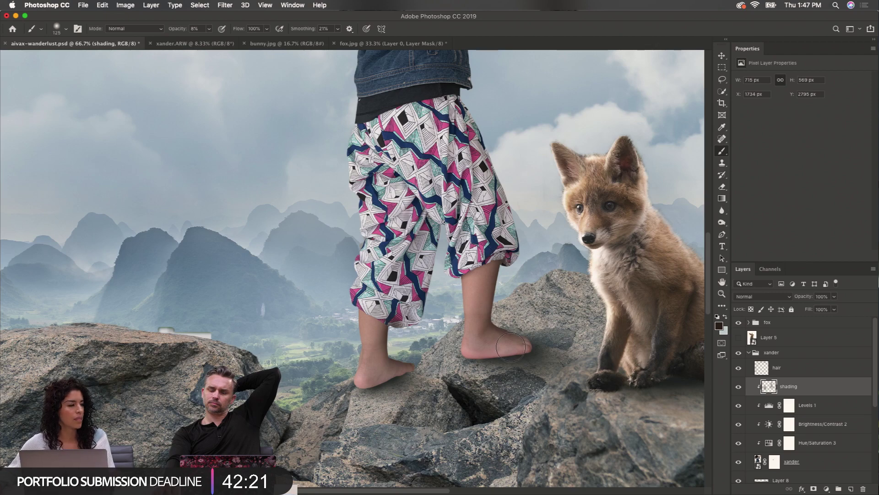
alt+click(480, 293)
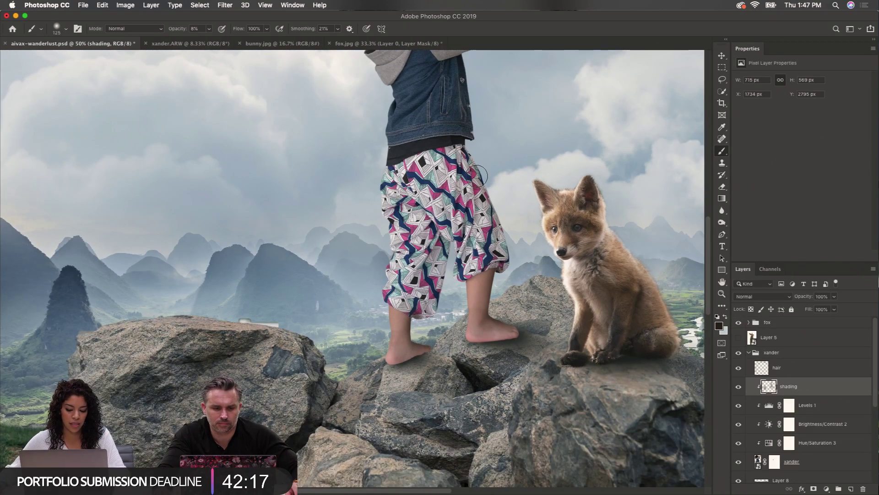
Shade the front side and inner leg of the boy's patterned trousers with a larger brush at 8% opacity
key(])
key(])
key(])
mouse_move(487, 171)
mouse_down()
mouse_move(518, 213)
mouse_move(482, 160)
mouse_move(512, 239)
mouse_move(480, 160)
mouse_move(549, 314)
mouse_move(469, 153)
mouse_move(486, 258)
mouse_up()
key([)
key([)
key(])
key(])
key(])
mouse_move(452, 136)
mouse_down()
mouse_move(480, 195)
mouse_move(476, 252)
mouse_up()
Shade the front of the boy's jacket up to his raised arm, reducing the brush from size 150 to 60
key([)
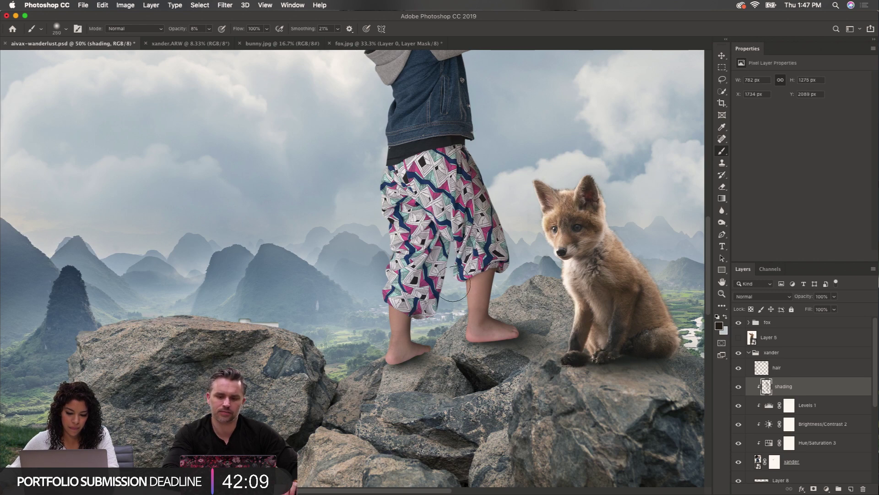
key([)
key([)
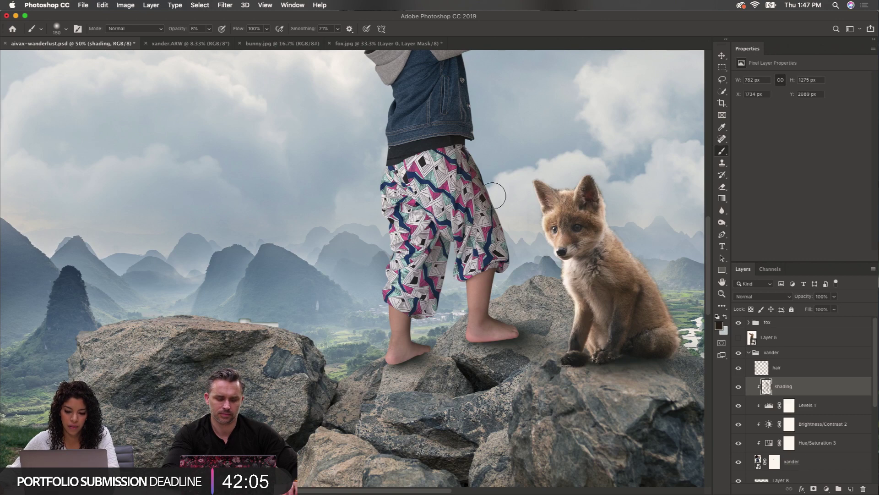
scroll(493, 196, up, 5)
mouse_move(457, 170)
mouse_down()
mouse_move(483, 238)
mouse_move(456, 183)
mouse_move(488, 80)
mouse_up()
key(bracketleft)
key(bracketleft)
key(bracketleft)
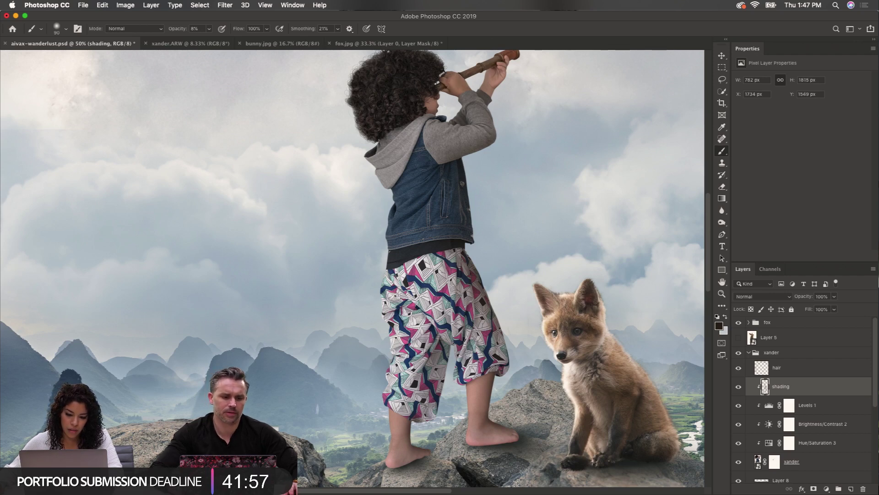
key(bracketleft)
key(bracketleft)
key(bracketleft)
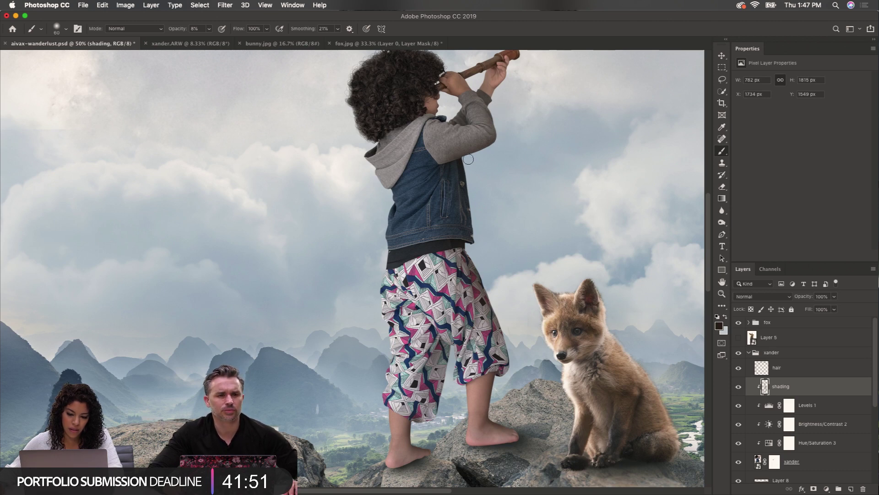
scroll(421, 213, up, 1)
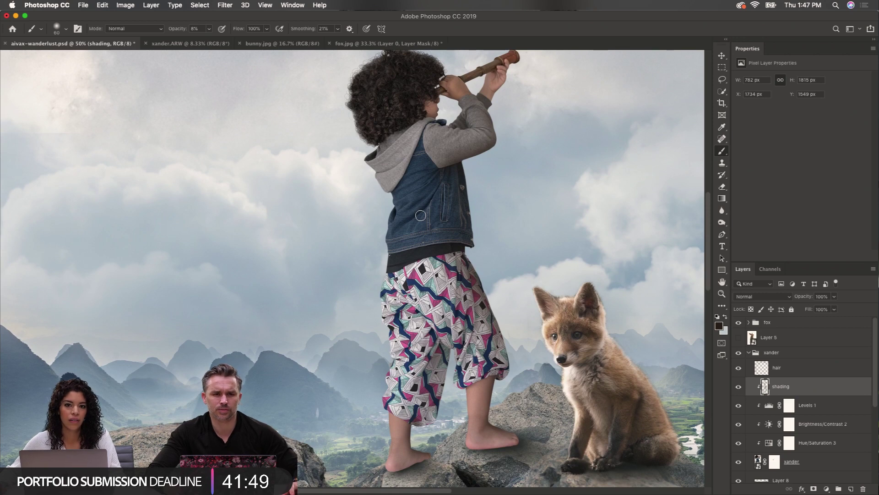
Compare the boy with and without the shading layer by toggling its visibility
click(737, 387)
click(737, 387)
click(738, 388)
click(737, 387)
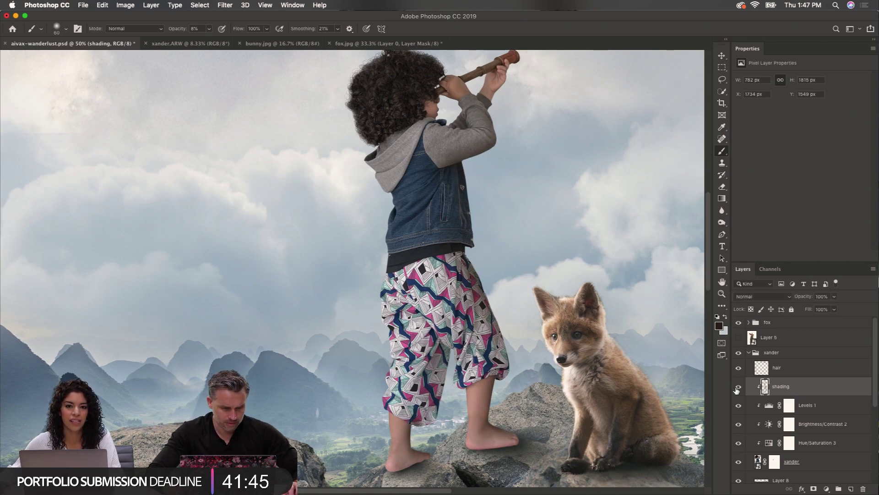
click(737, 387)
click(738, 388)
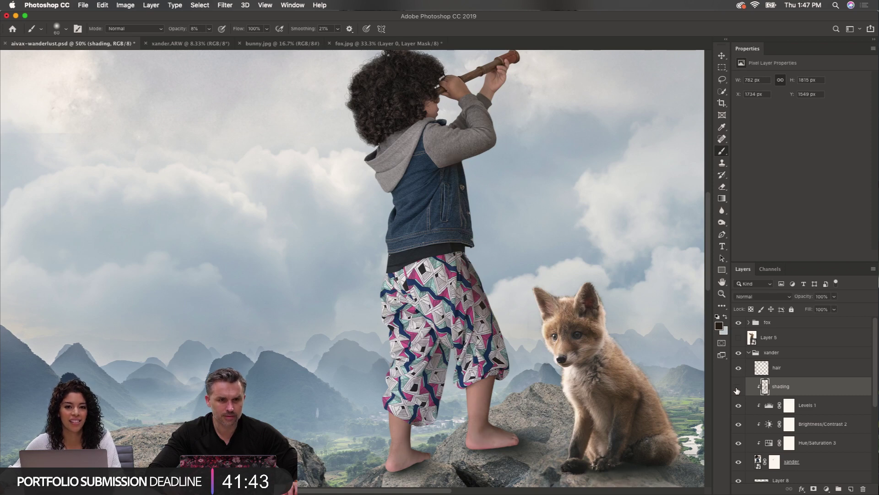
click(738, 388)
click(738, 388)
click(737, 388)
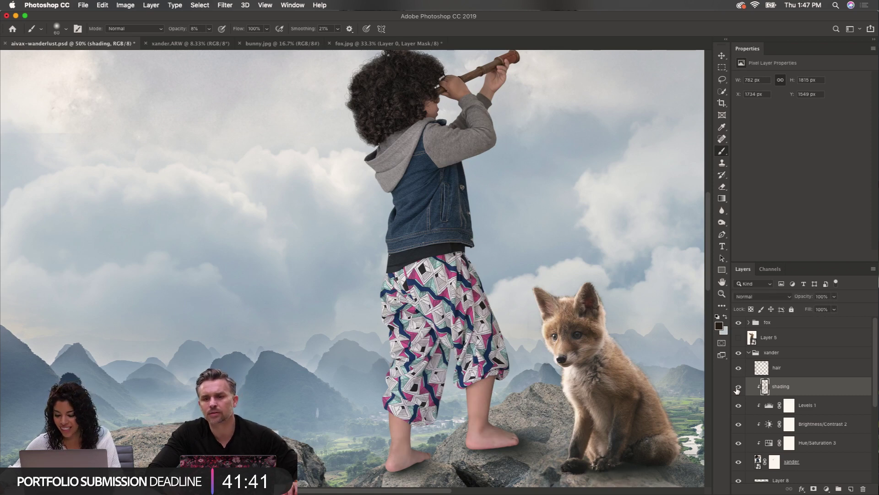
click(737, 388)
Add a clipped layer named highlights above the shading layer and set its blend mode to Overlay
click(851, 489)
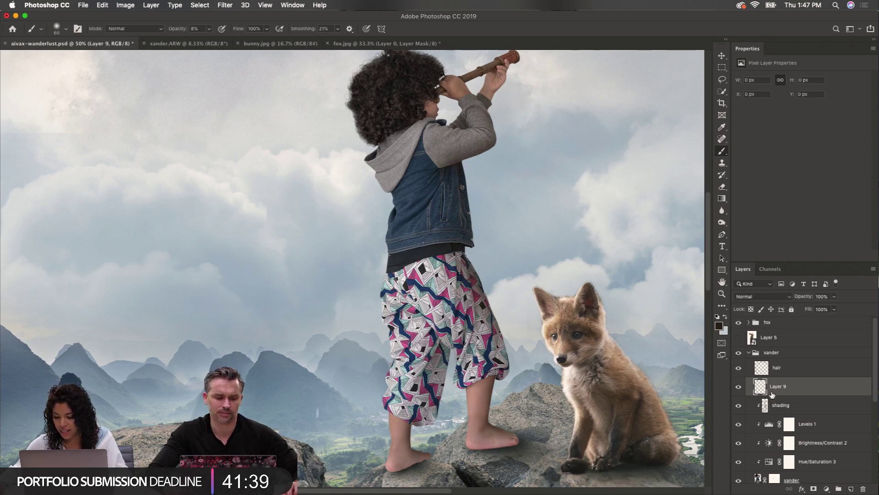
alt+click(775, 392)
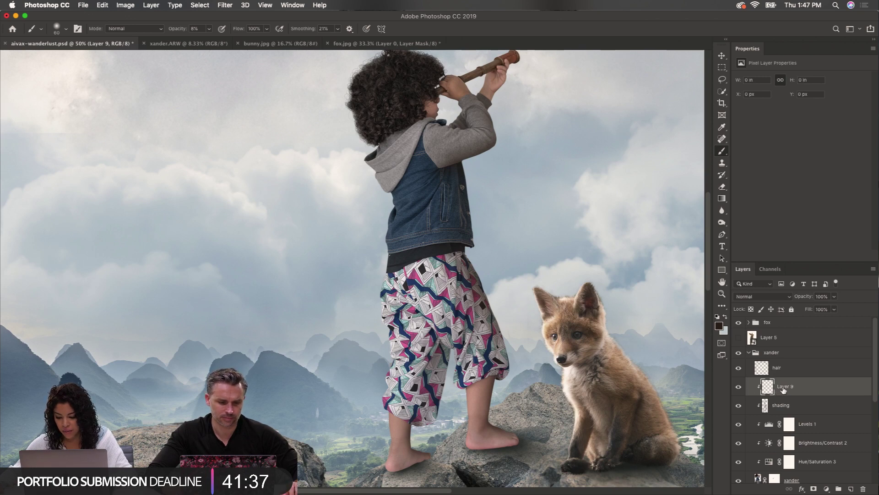
double_click(783, 386)
text(highlights)
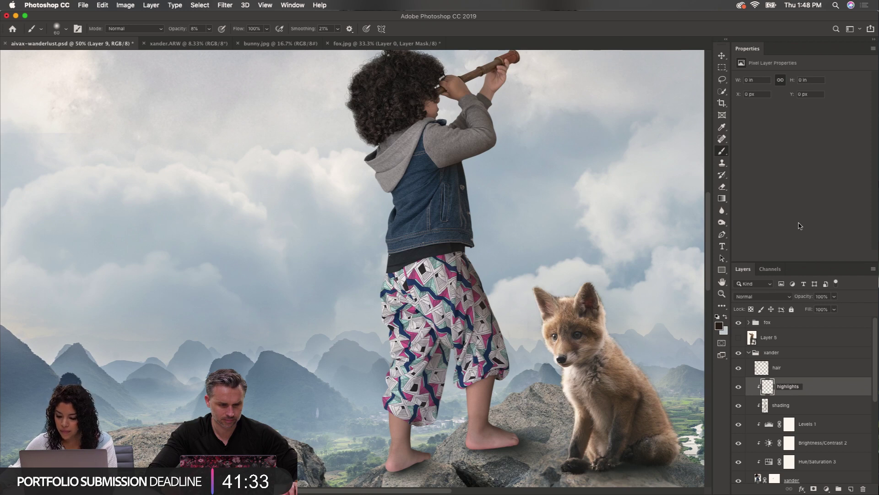
key(Return)
click(750, 297)
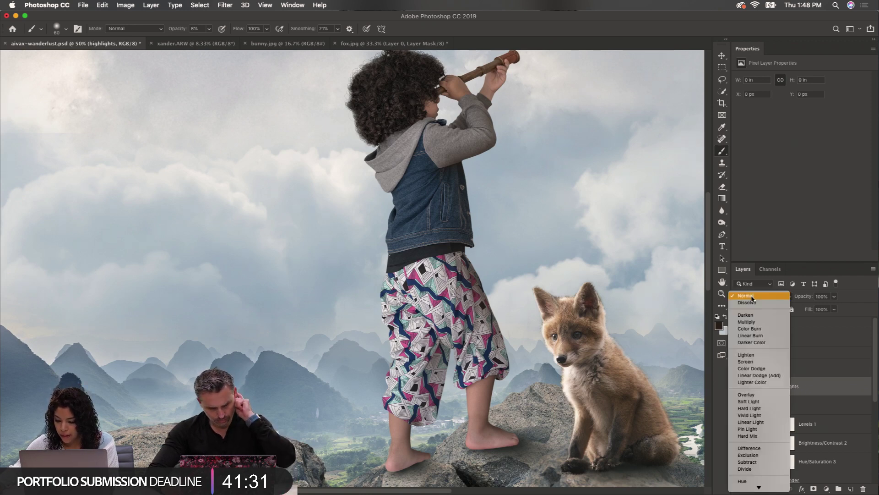
click(758, 387)
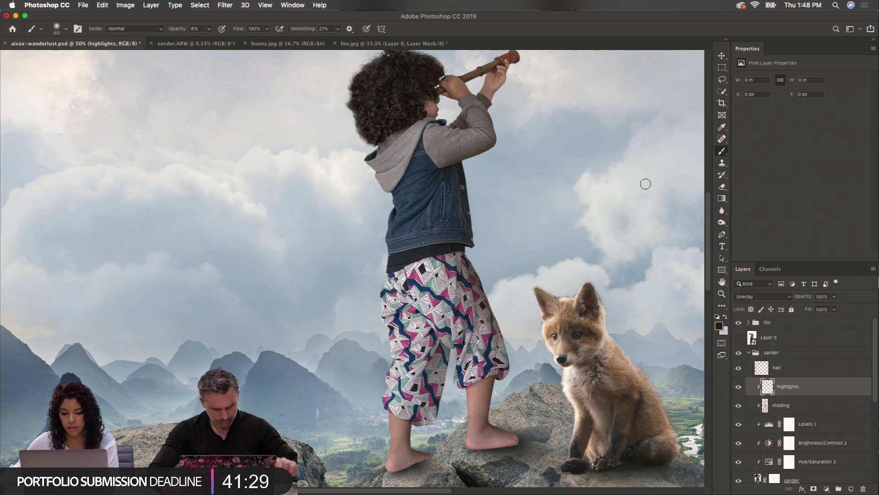
Set the foreground color to the pale cloud tone dbe3e8 sampled from the sky
click(720, 326)
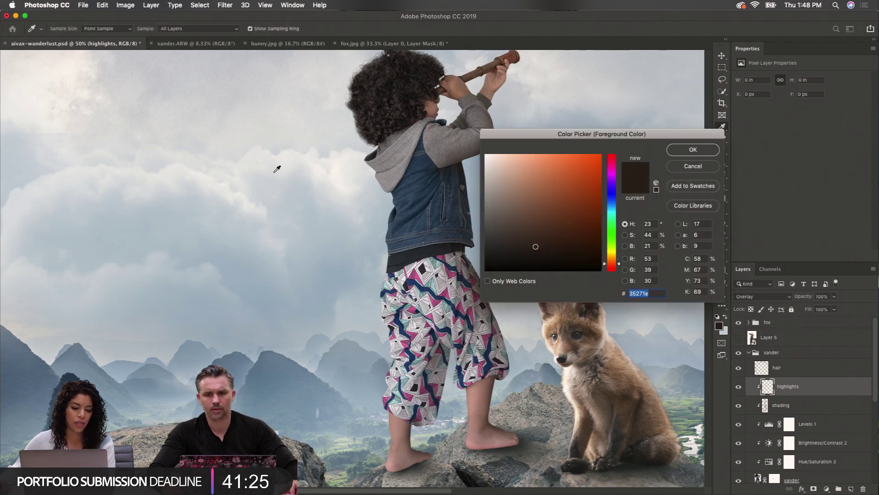
click(129, 165)
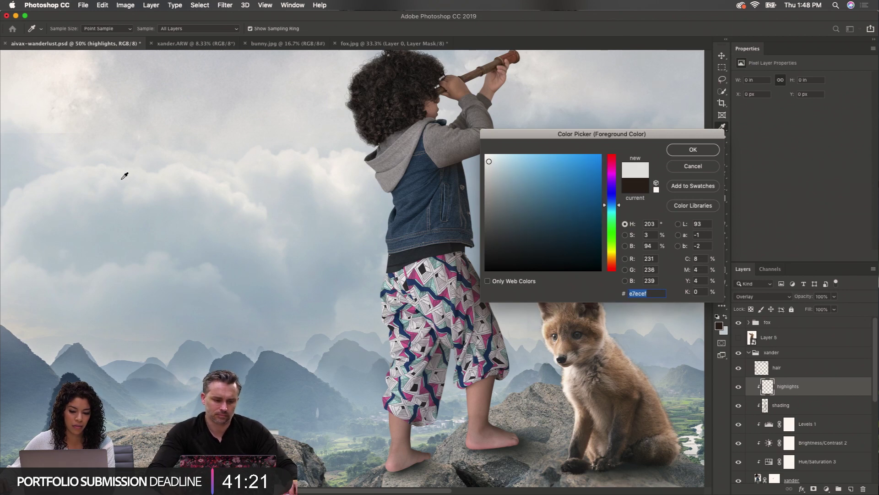
click(141, 194)
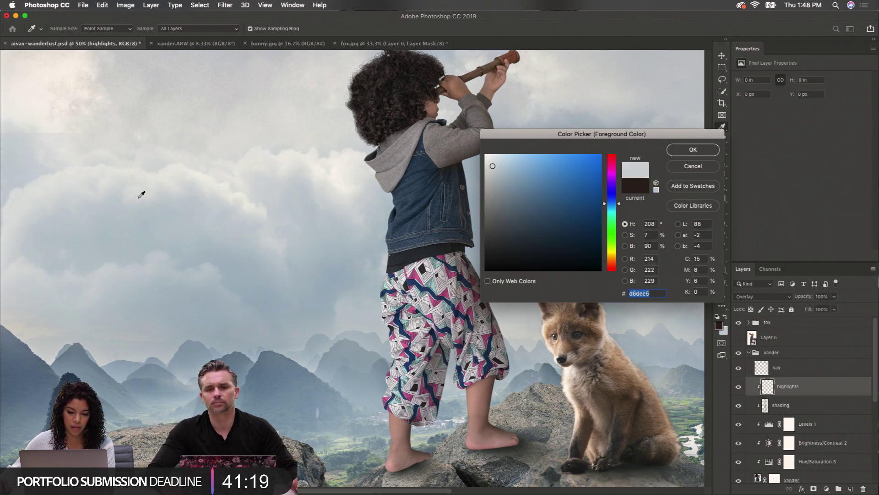
click(20, 255)
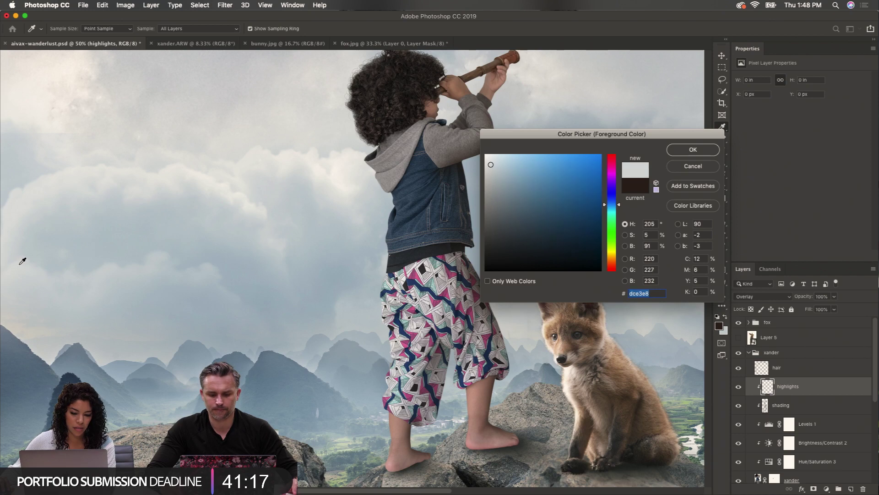
click(329, 189)
click(329, 191)
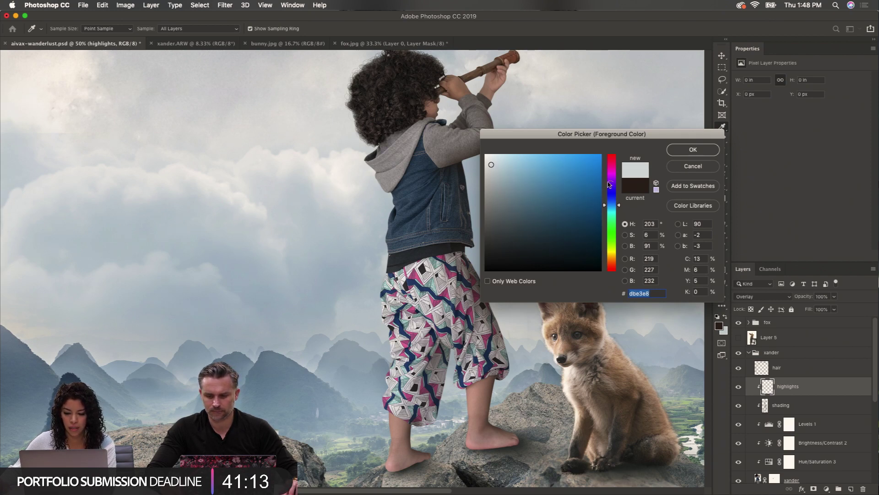
click(709, 153)
Paint a soft highlight along the back edge of the boy's hood with a size 70 brush at 8% opacity
key(b)
key(bracketright)
key(bracketright)
key(bracketright)
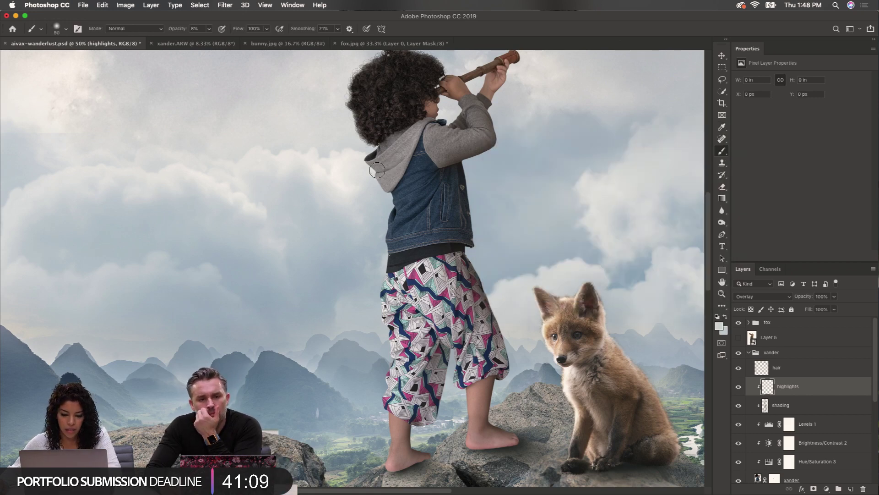
key(bracketleft)
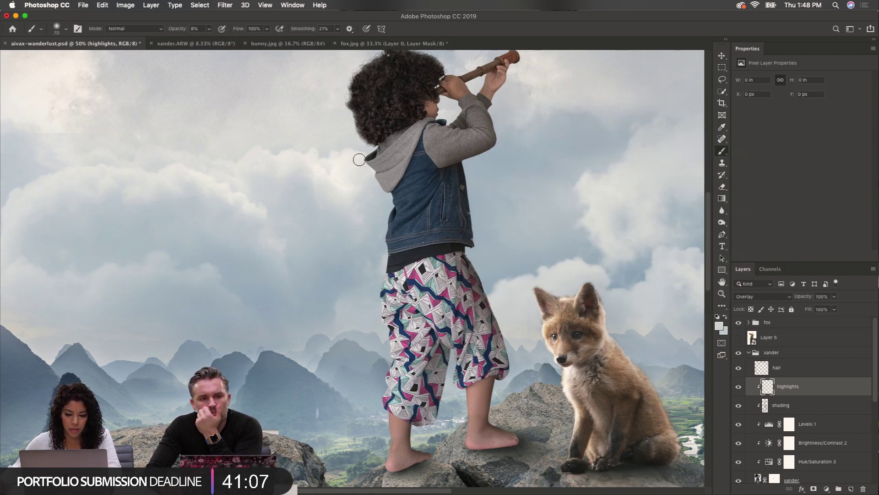
mouse_move(360, 159)
mouse_down()
mouse_move(386, 181)
mouse_move(368, 157)
mouse_move(391, 196)
mouse_move(380, 154)
mouse_move(380, 177)
mouse_move(390, 152)
mouse_move(382, 172)
mouse_up()
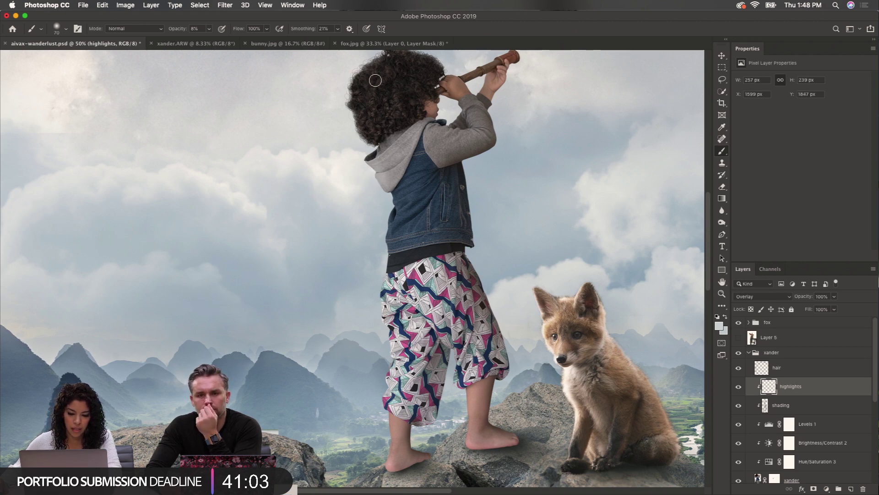
Paint highlights on the back of the boy's curly hair with a size 100 brush
key(bracketright)
key(bracketright)
key(bracketright)
mouse_move(369, 85)
mouse_down()
mouse_move(378, 57)
mouse_move(355, 112)
mouse_move(370, 119)
mouse_move(368, 131)
mouse_move(393, 88)
mouse_move(363, 85)
mouse_move(366, 115)
mouse_move(381, 134)
mouse_move(385, 123)
mouse_move(378, 139)
mouse_move(388, 111)
mouse_move(355, 138)
mouse_move(347, 81)
mouse_move(357, 124)
mouse_move(371, 82)
mouse_move(384, 88)
mouse_move(383, 126)
mouse_move(390, 108)
mouse_move(358, 104)
mouse_move(368, 138)
mouse_move(377, 111)
mouse_move(364, 142)
mouse_up()
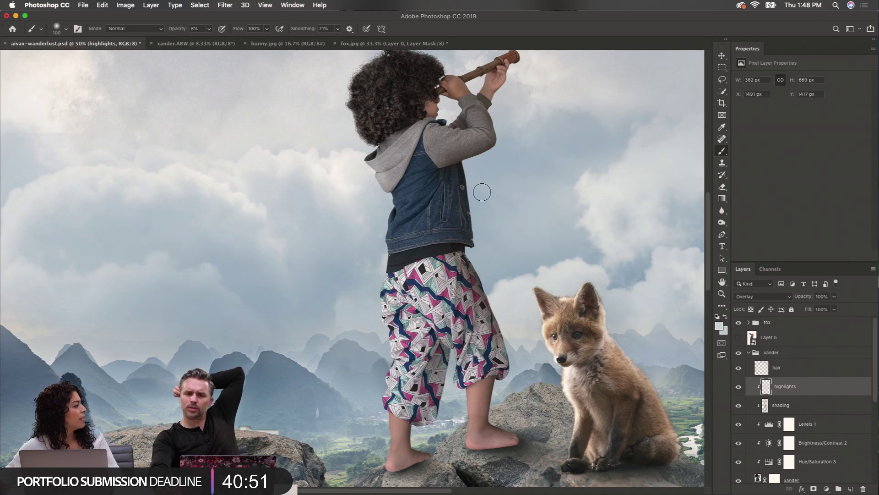
Compare the boy with and without the highlights layer by toggling its visibility
click(740, 388)
click(740, 388)
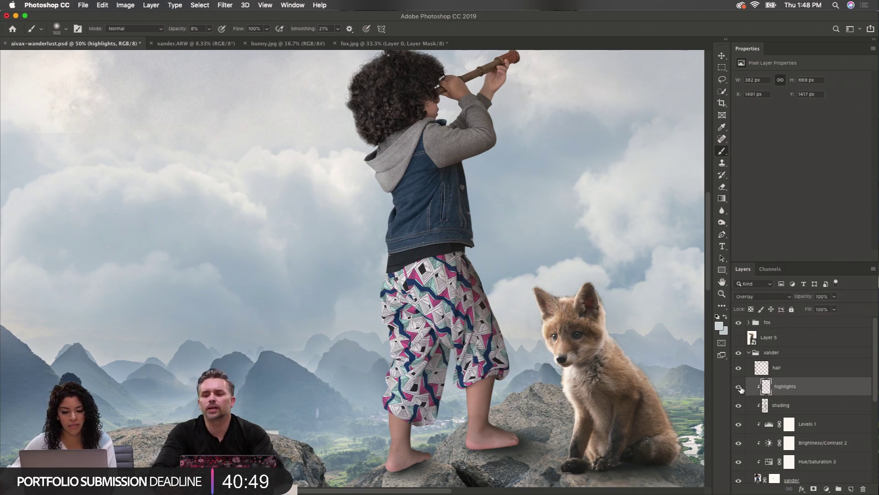
click(740, 388)
click(740, 387)
click(740, 388)
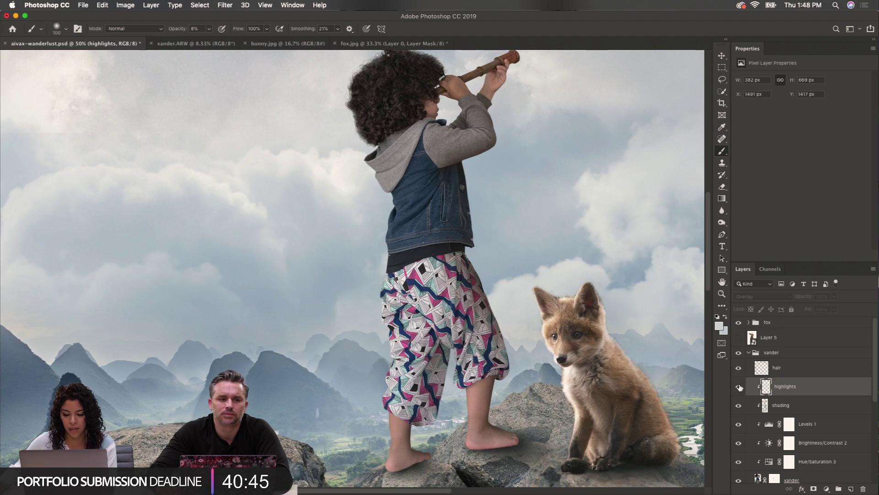
click(739, 388)
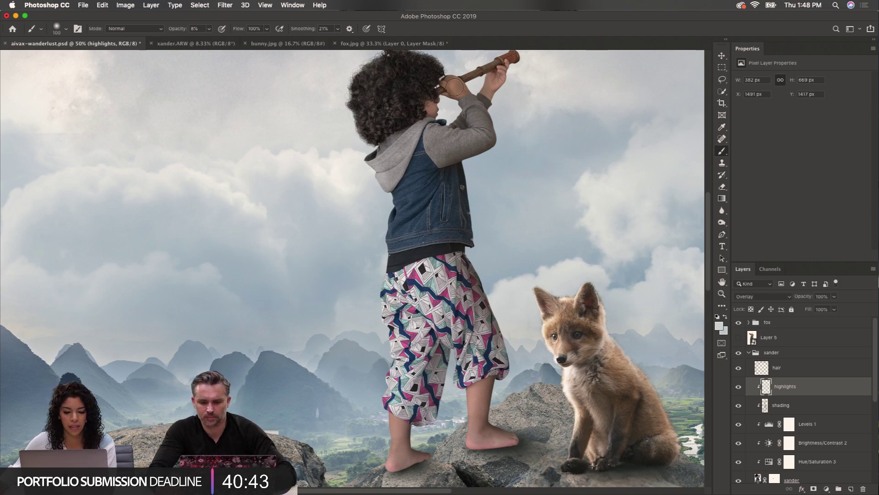
Paint highlights on the boy's hands and spyglass and on the back of his denim jacket with a size 45 brush
key(bracketleft)
key(bracketleft)
key(bracketleft)
key(bracketleft)
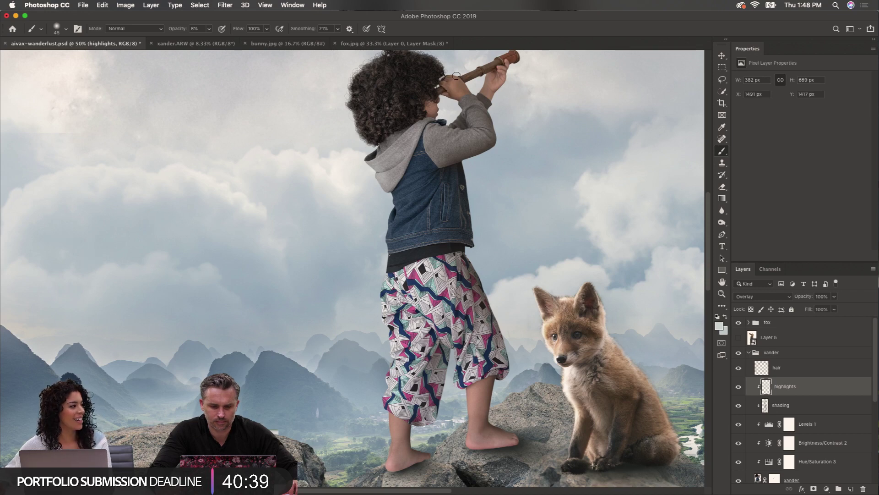
click(448, 84)
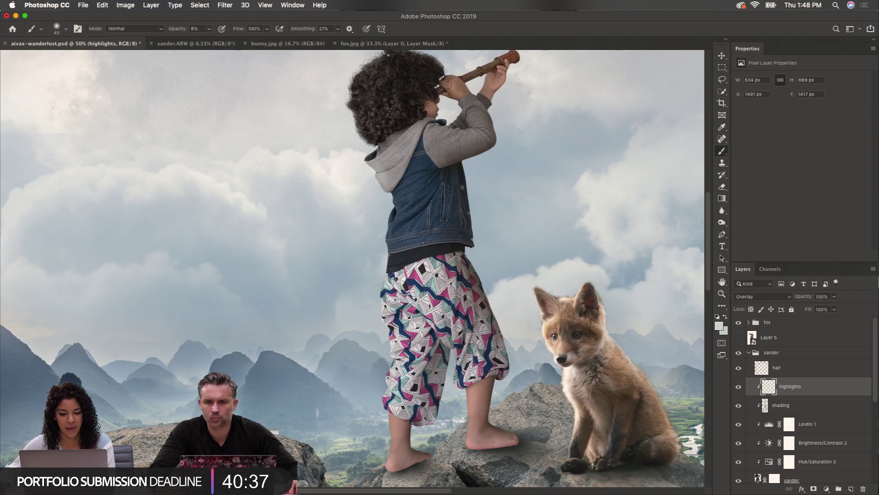
drag(501, 66, 498, 73)
scroll(521, 67, up, 2)
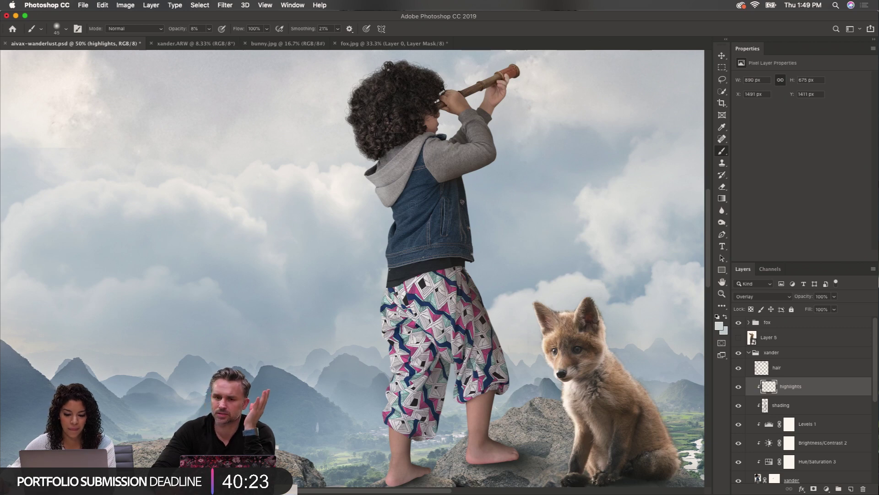
drag(398, 246, 421, 214)
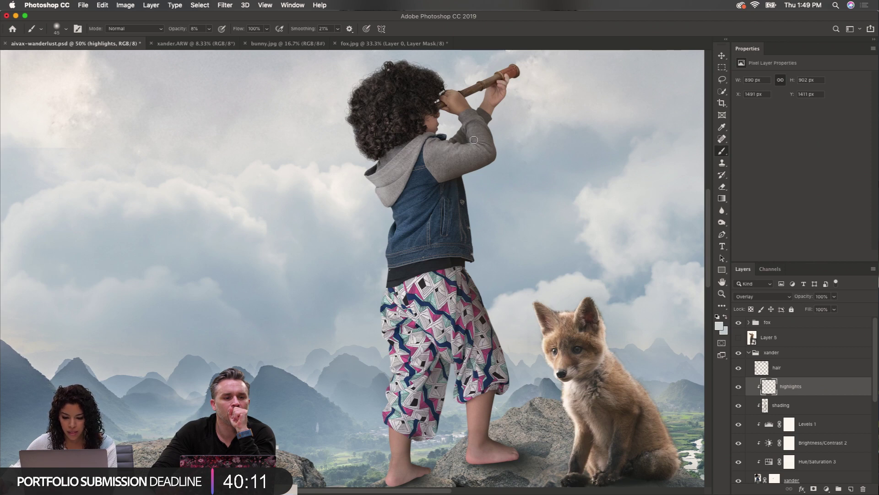
Paint soft highlights on the boy's patterned pants and lower legs with the brush enlarged to size 90
scroll(455, 185, down, 3)
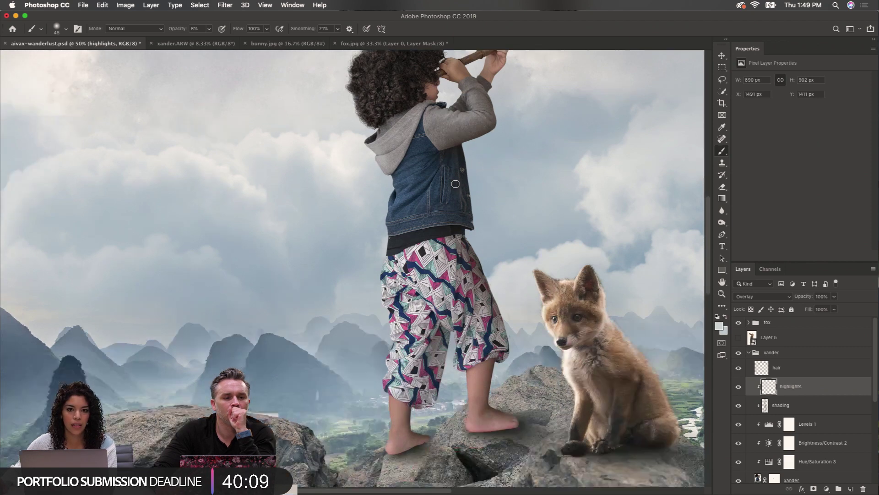
scroll(385, 238, down, 5)
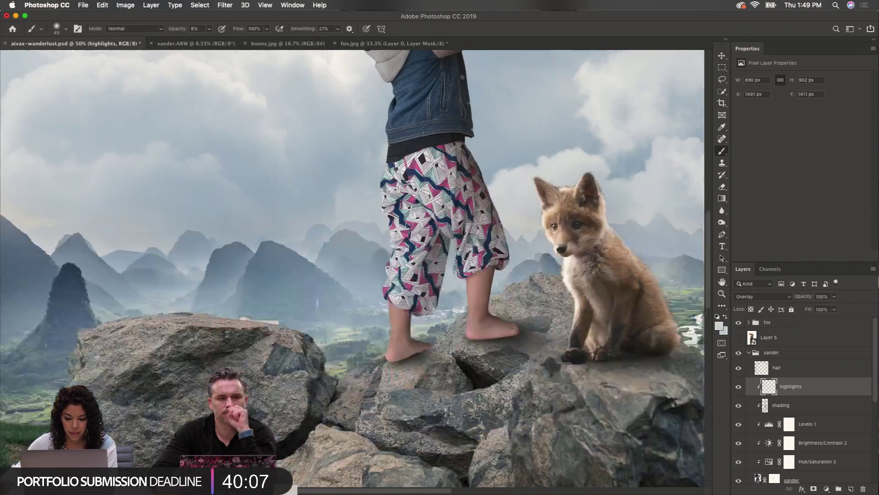
key(bracketright)
key(bracketright)
key(bracketright)
key(bracketright)
key(bracketright)
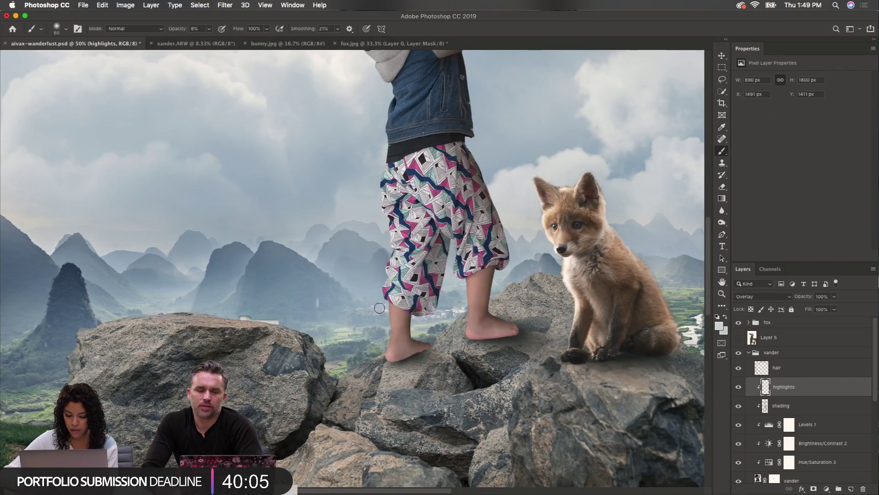
mouse_move(386, 314)
mouse_down()
mouse_move(381, 365)
mouse_move(391, 311)
mouse_up()
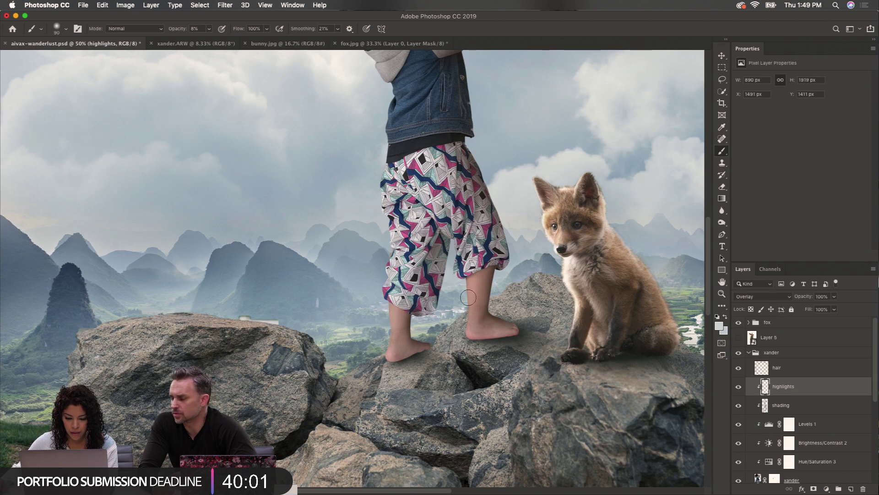
Try the Multiply blend mode on the boy's shading layer and return the layer to Normal
click(797, 405)
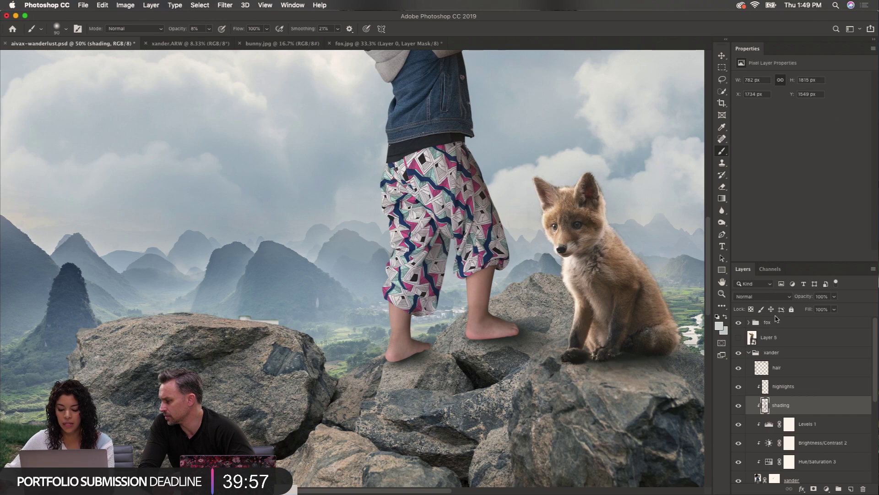
click(762, 297)
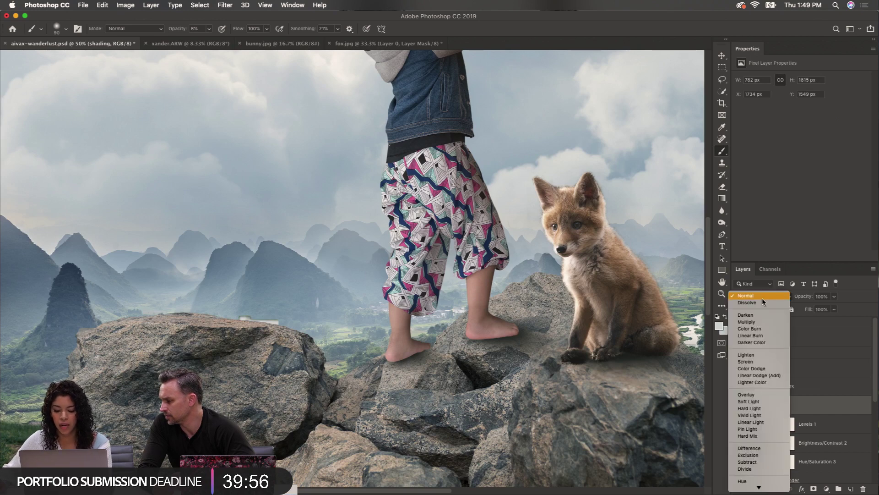
click(762, 321)
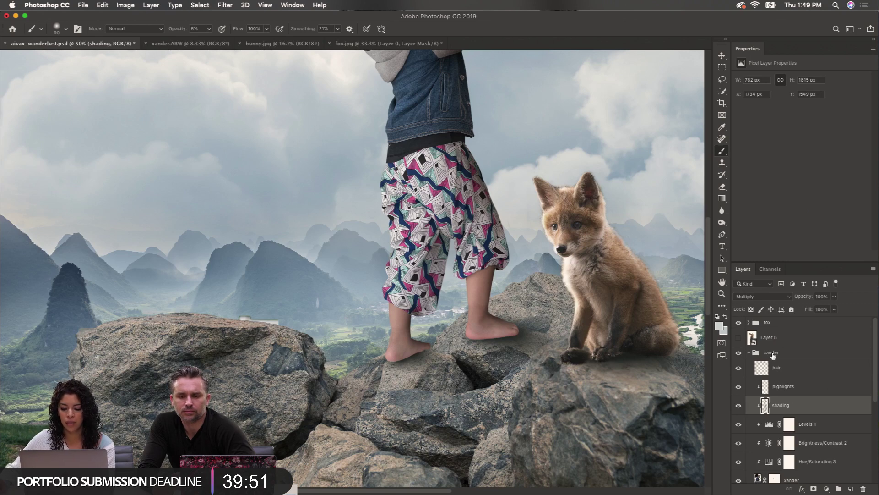
click(763, 296)
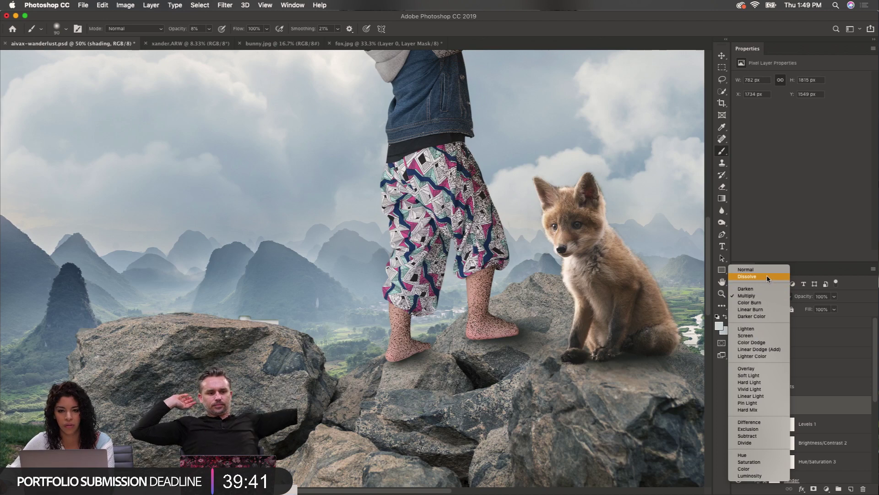
click(769, 268)
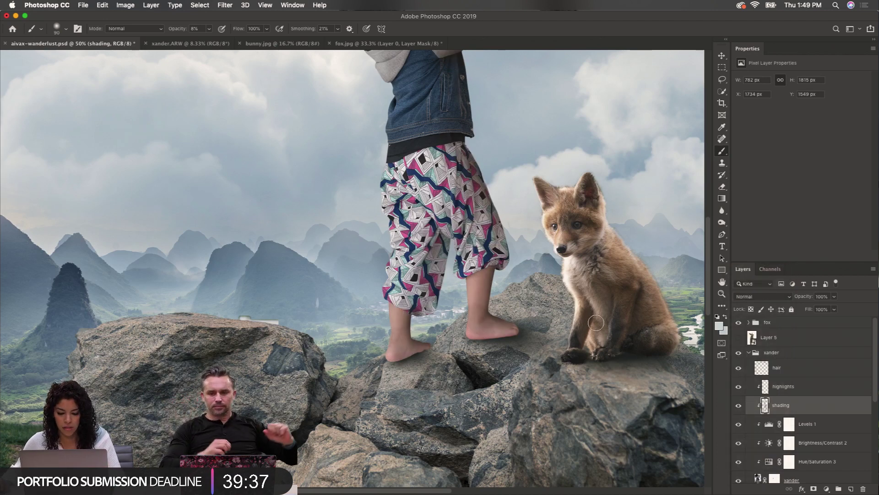
Add 3% uniform noise to the boy's shading layer and compare the boy with and without that layer
click(460, 308)
click(467, 307)
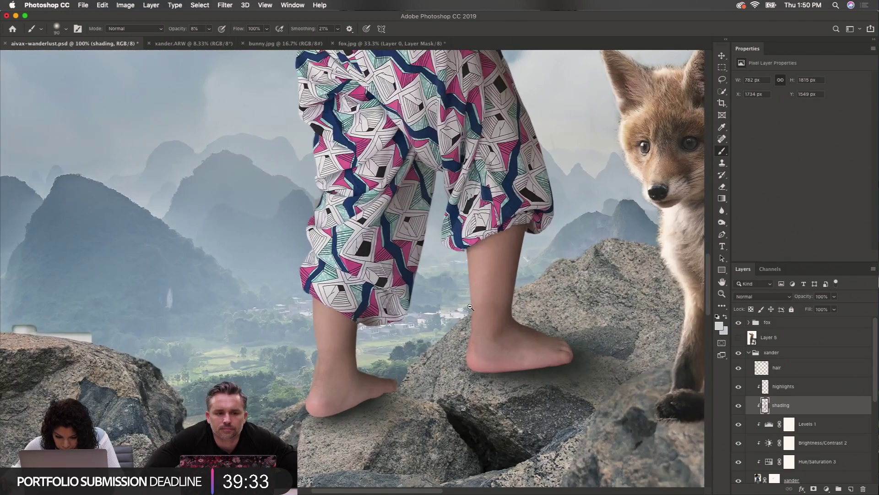
alt+click(470, 307)
alt+click(470, 307)
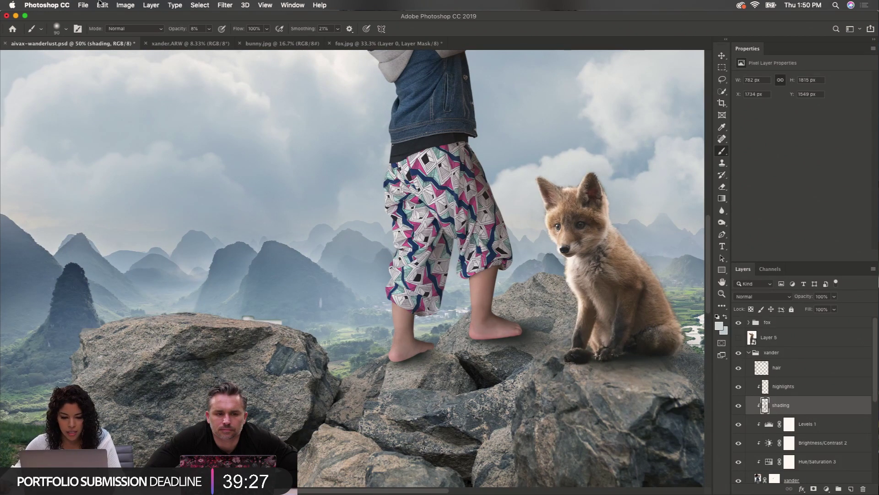
click(198, 7)
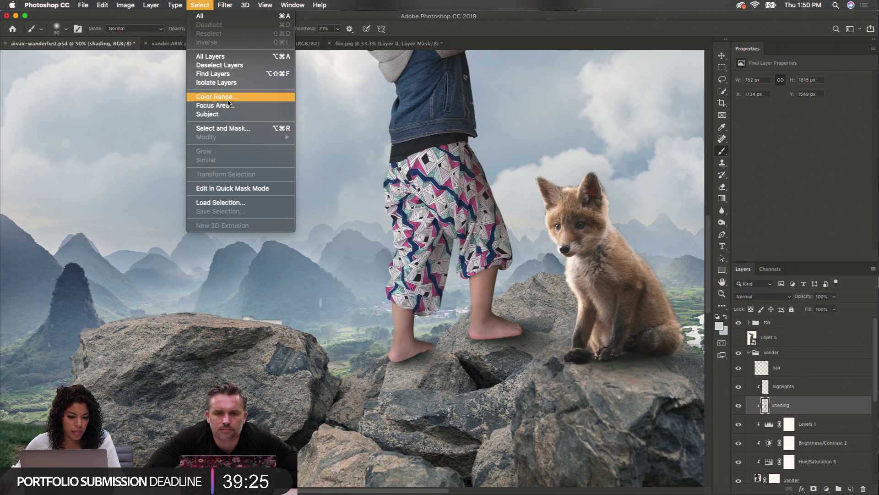
mouse_move(225, 5)
mouse_move(247, 135)
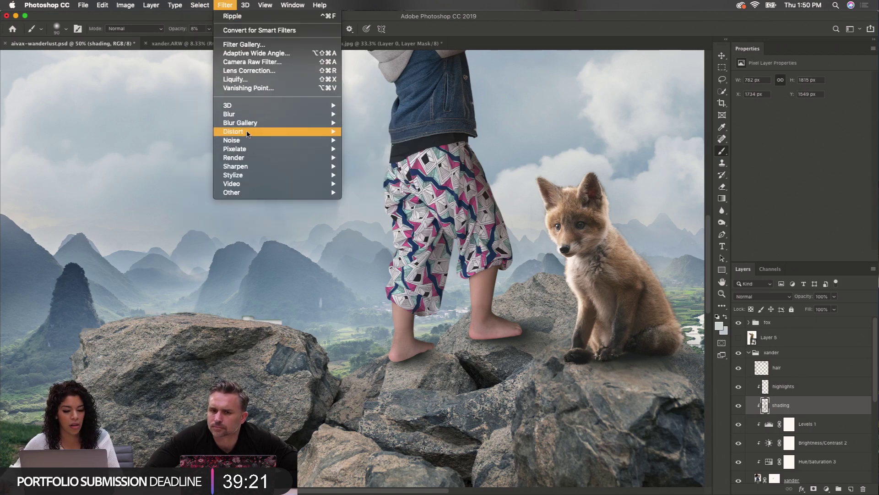
mouse_move(251, 118)
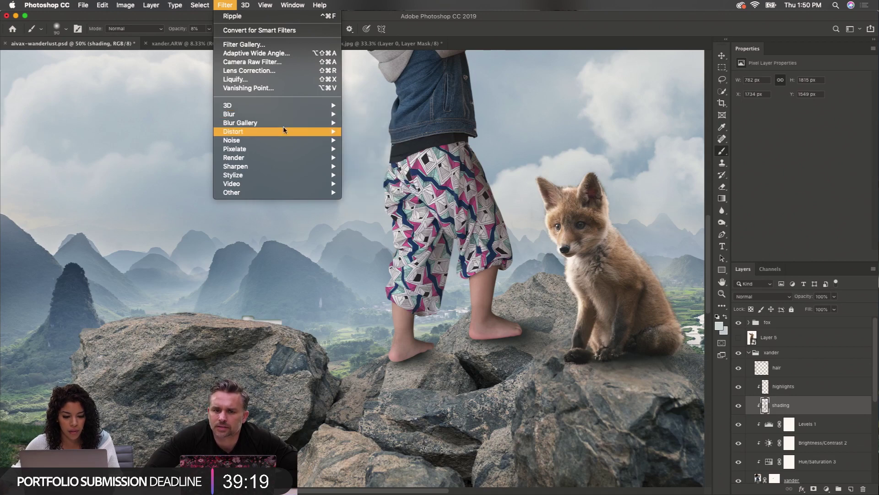
mouse_move(314, 144)
click(369, 140)
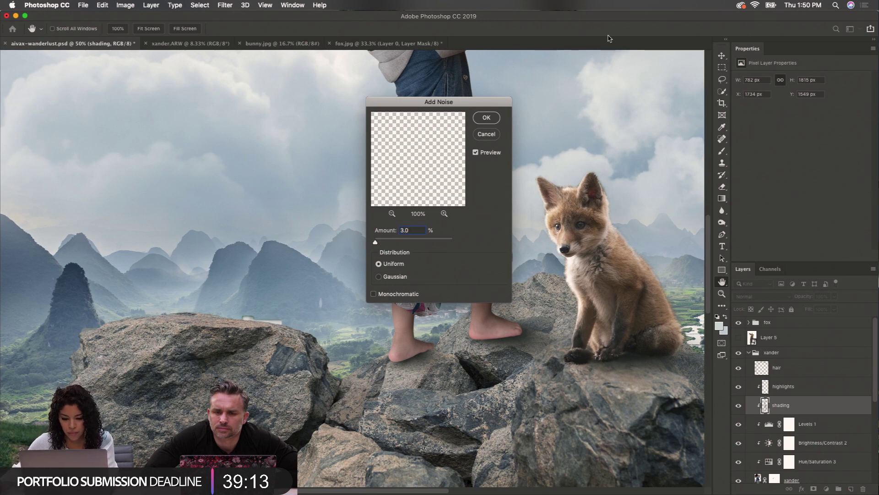
click(487, 118)
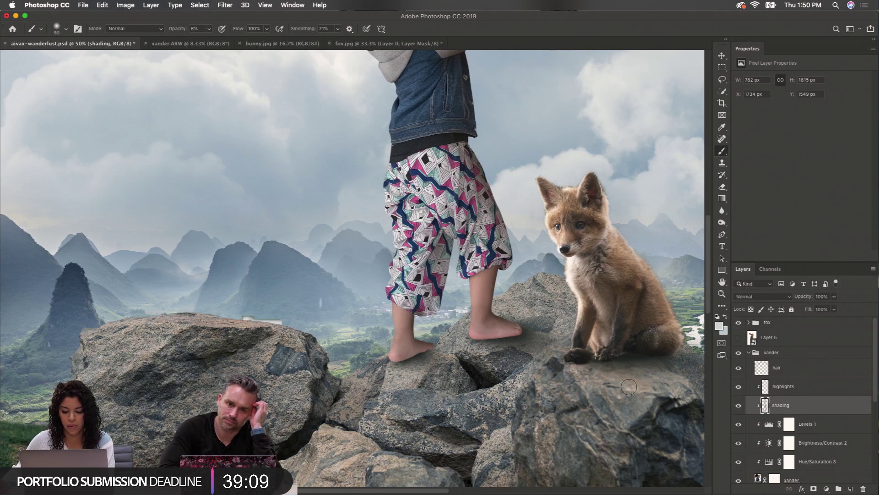
click(738, 406)
click(738, 406)
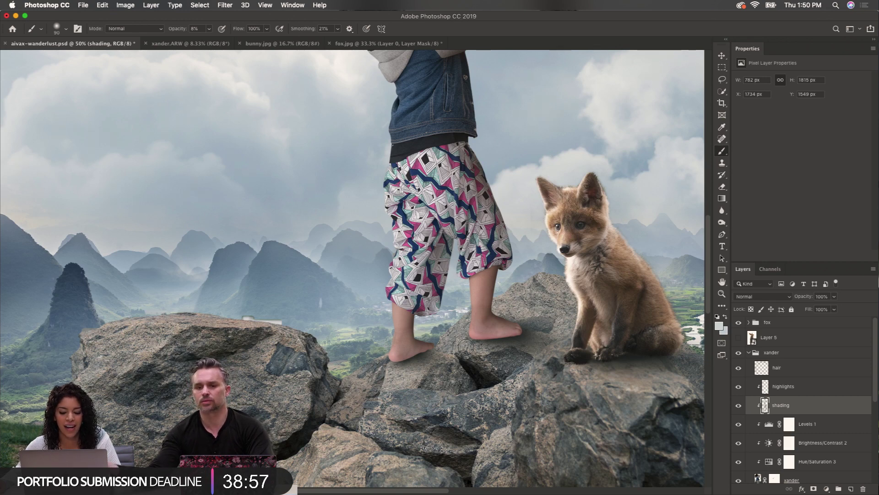
scroll(805, 432, down, 5)
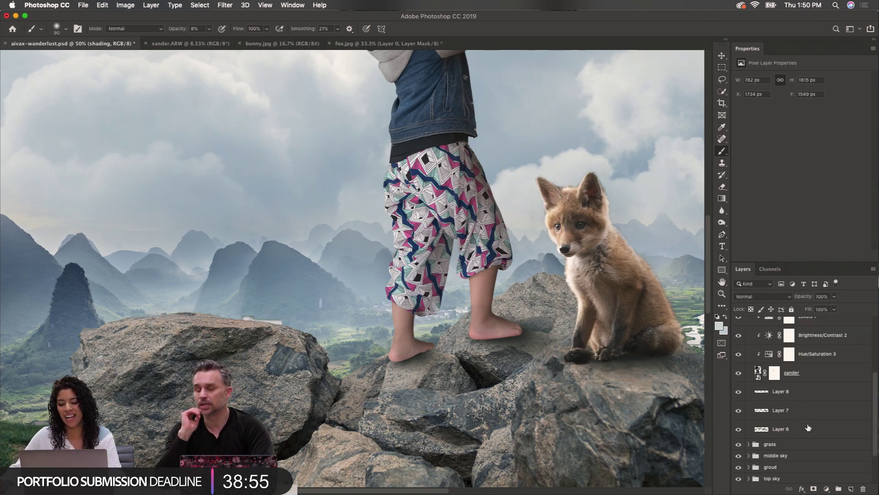
click(784, 429)
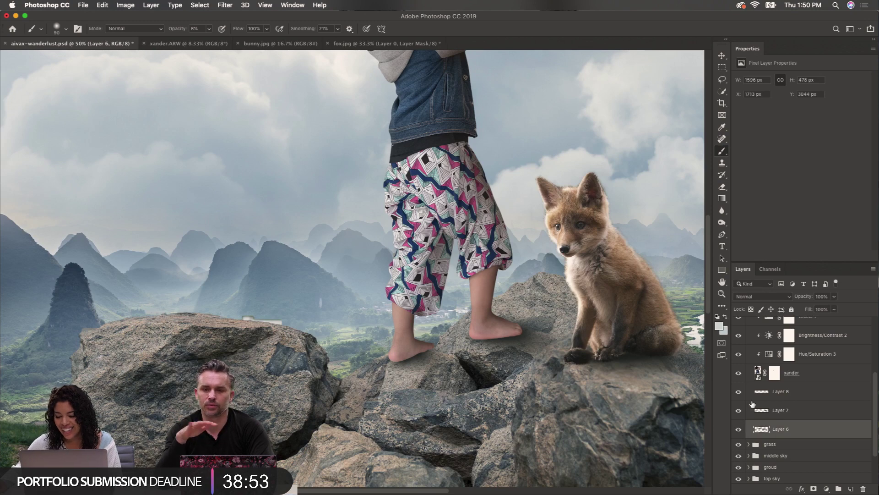
shift+click(807, 393)
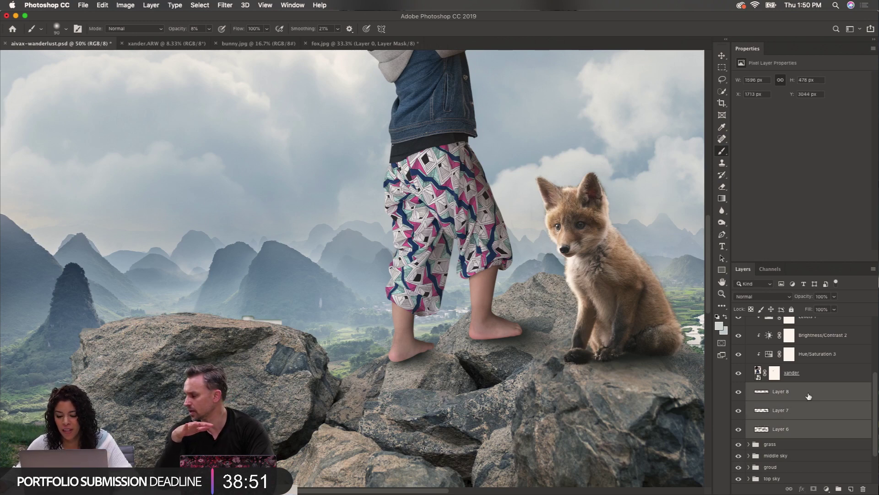
click(764, 296)
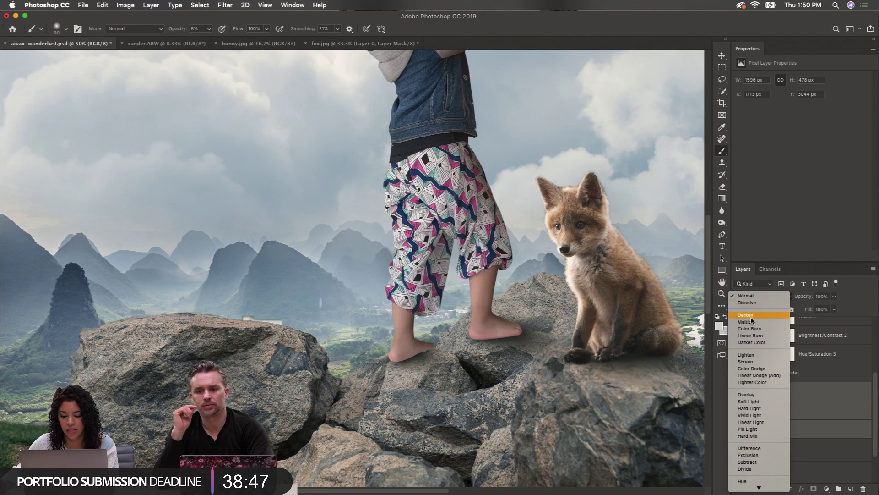
click(755, 296)
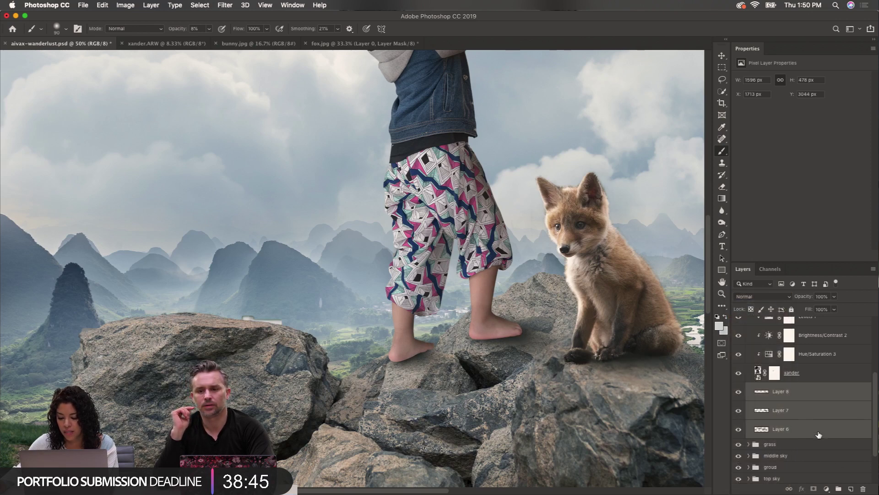
click(225, 5)
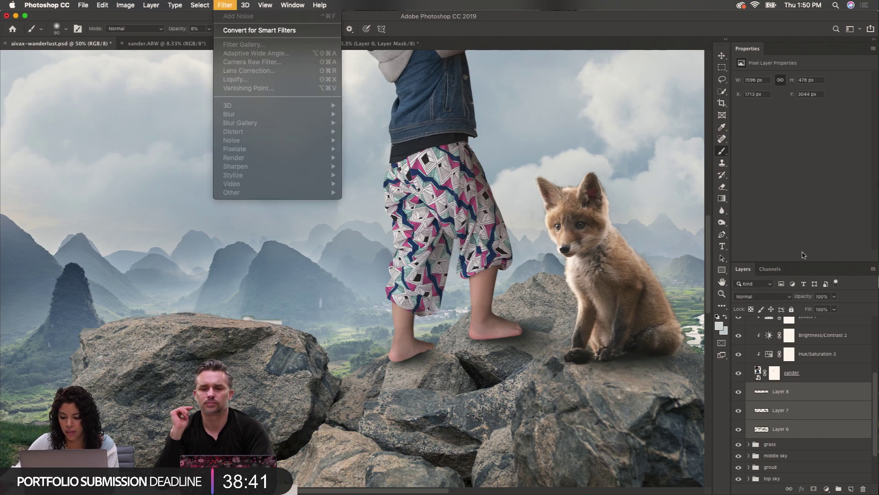
click(338, 6)
click(853, 430)
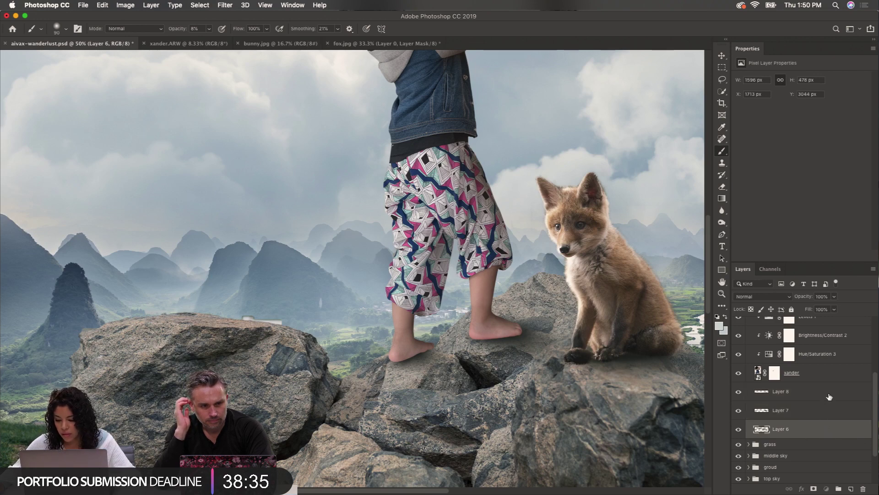
right_click(839, 431)
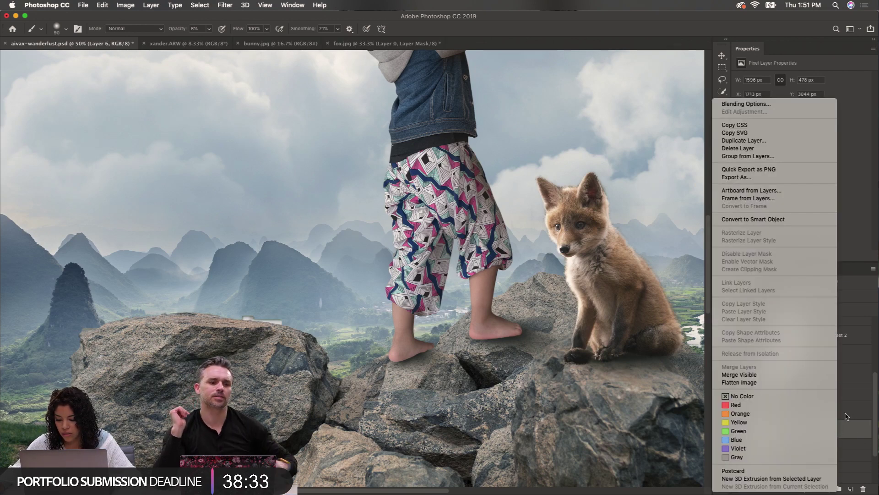
click(846, 416)
Convert the ground shadow layers Layer 6, Layer 7 and Layer 8 into one smart object
click(854, 395)
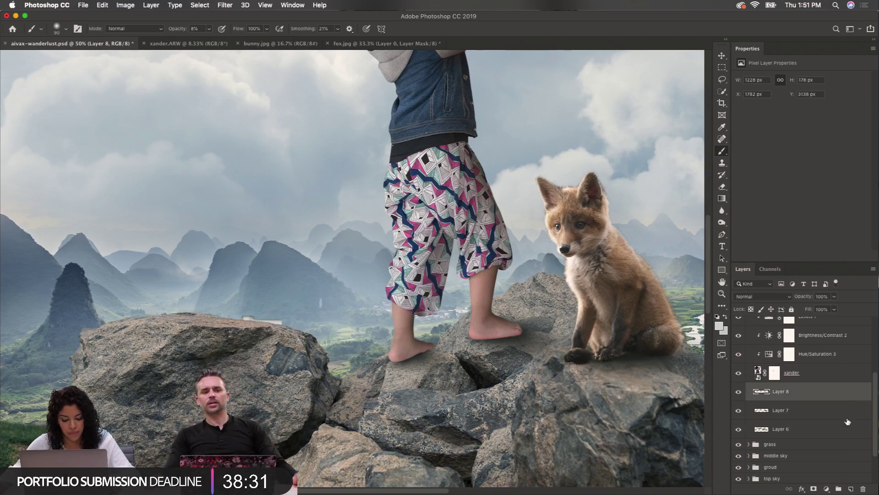
shift+click(838, 431)
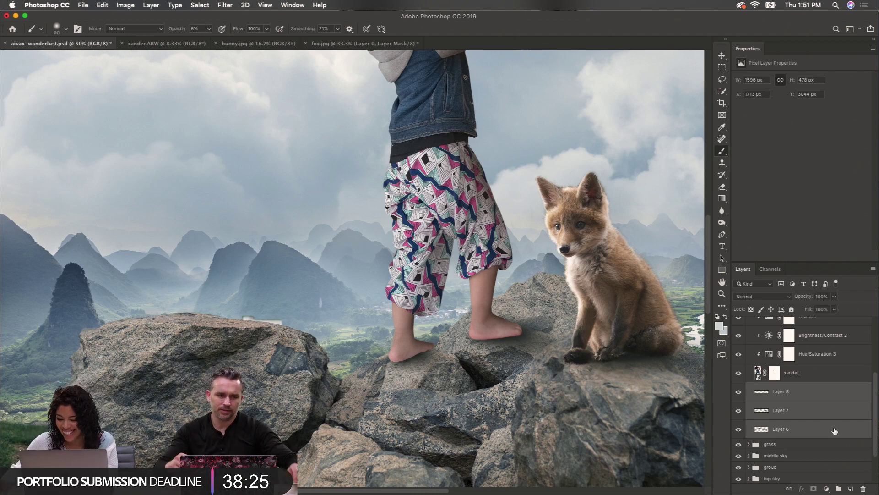
right_click(835, 431)
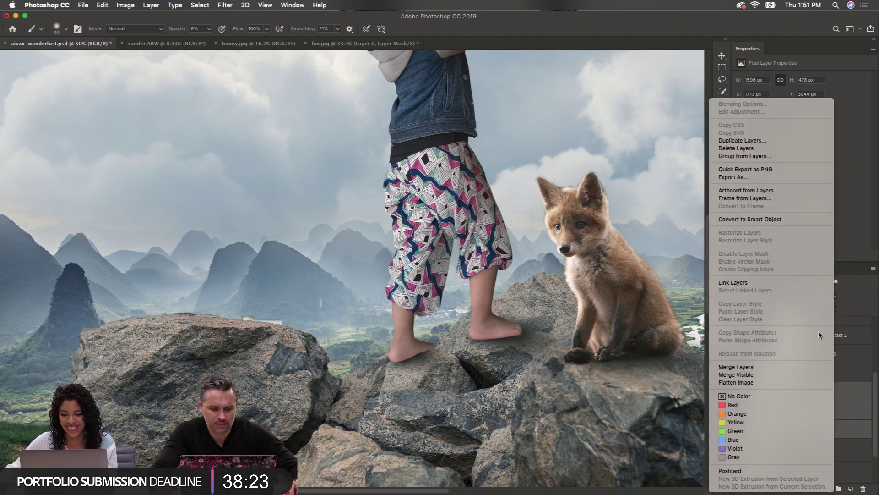
click(775, 219)
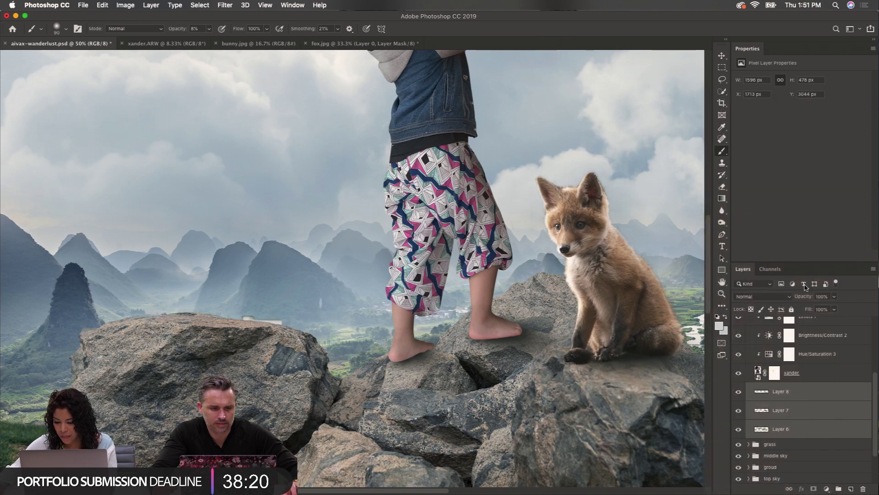
Apply the Add Noise filter to the ground shadow smart object with an amount of 4.80% and uniform distribution
click(218, 4)
mouse_move(254, 116)
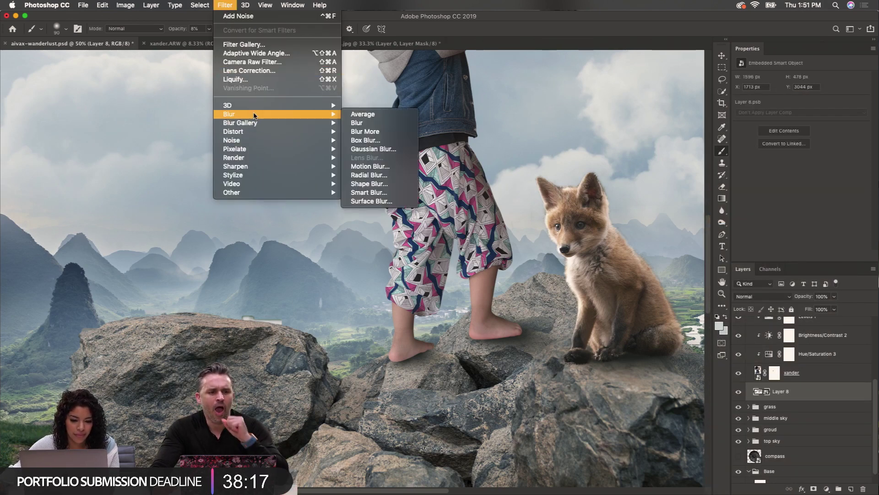
mouse_move(256, 140)
click(362, 140)
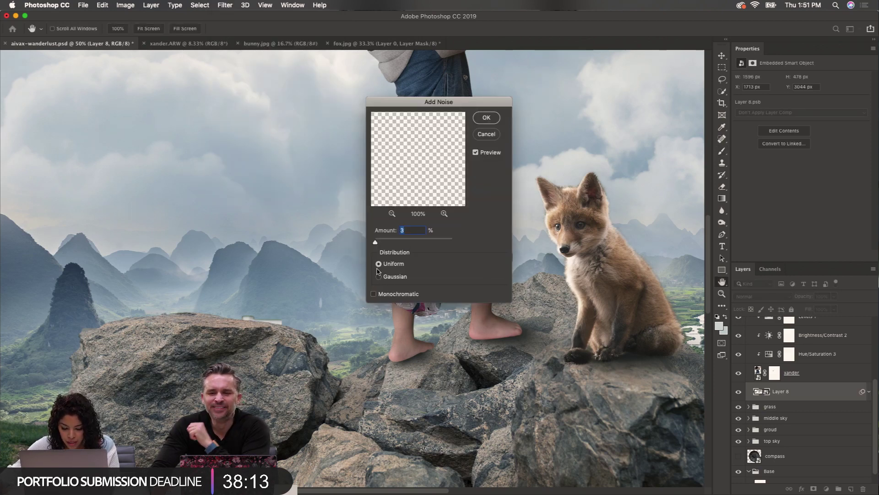
drag(377, 244, 375, 244)
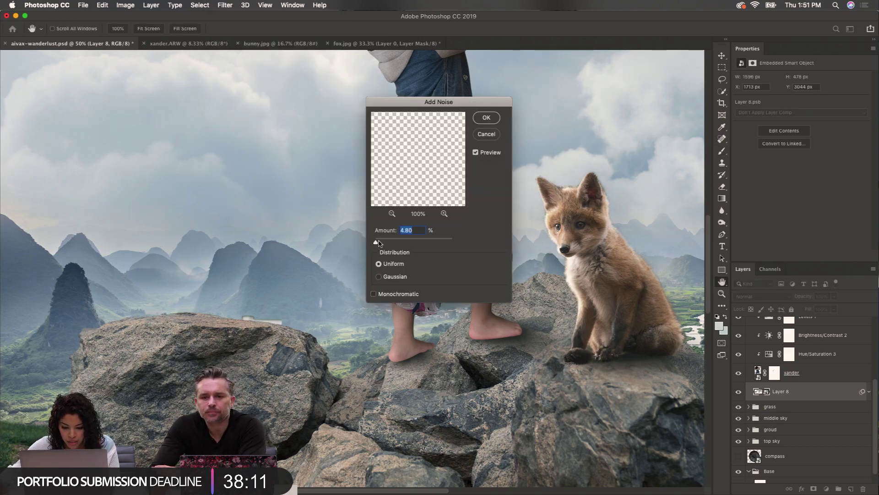
click(487, 119)
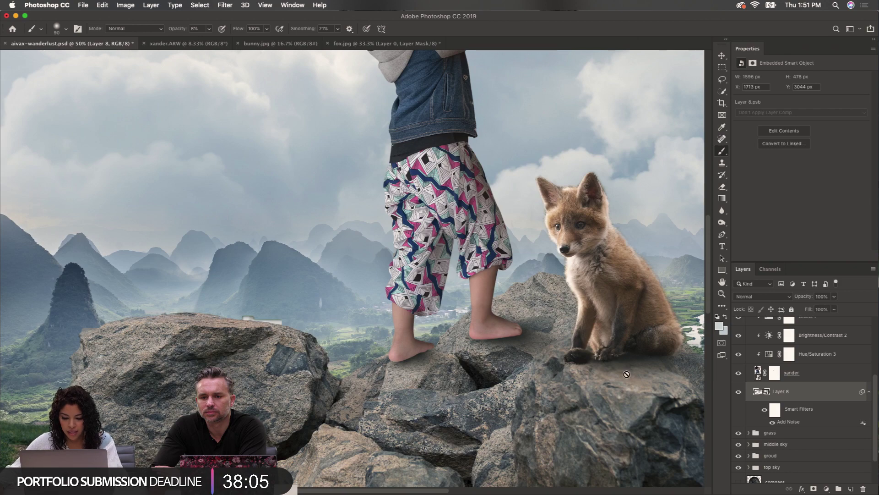
Inspect the ground shadows around the boy's feet with and without the Add Noise smart filter
super+click(518, 328)
super+click(518, 328)
super+click(519, 328)
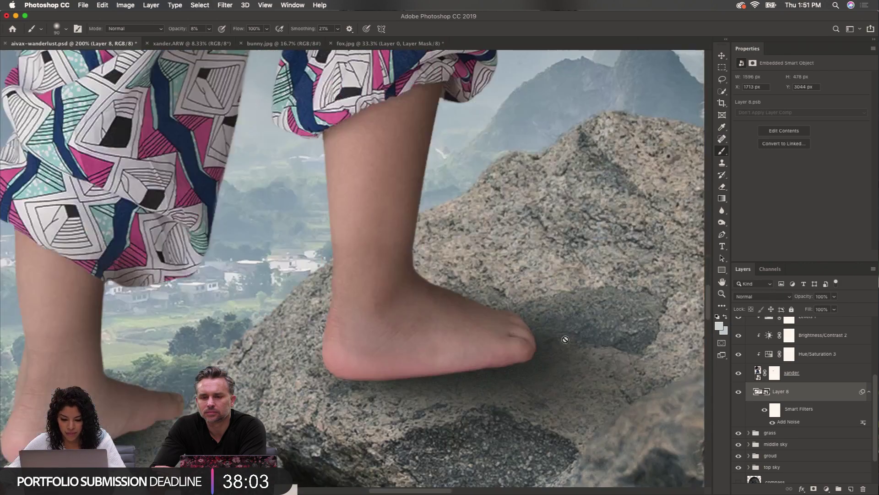
alt+click(521, 358)
alt+click(520, 358)
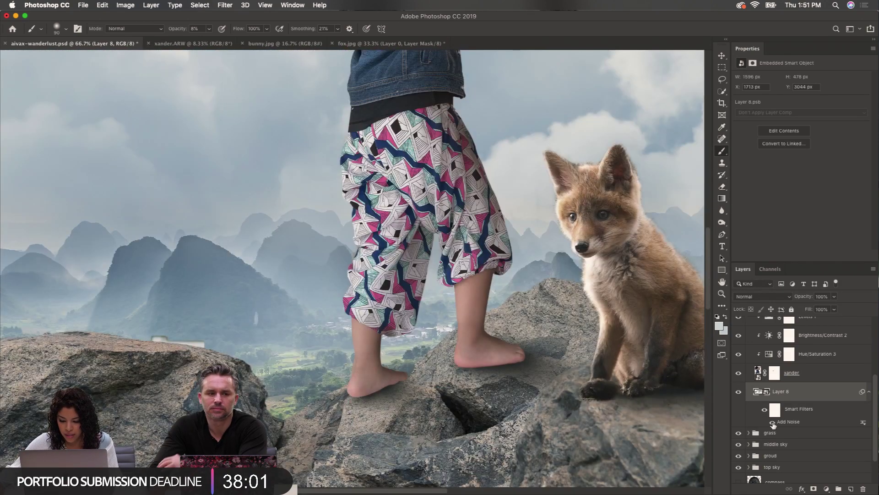
click(773, 422)
click(772, 422)
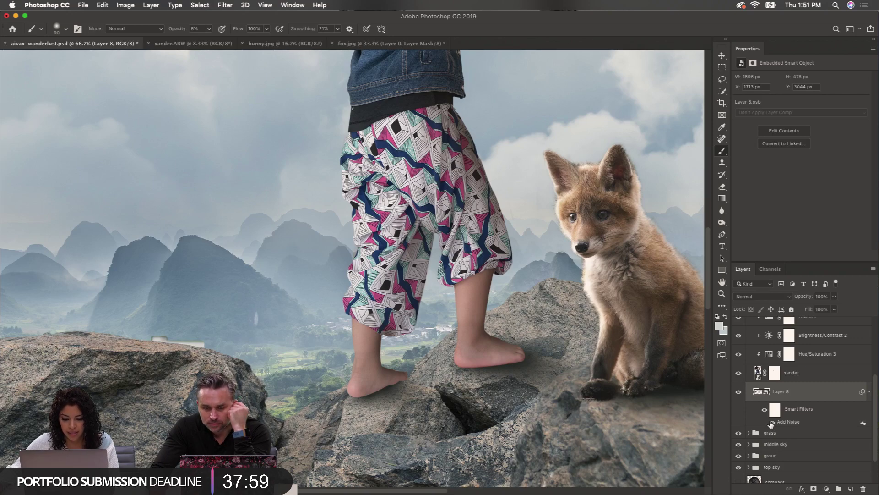
alt+click(459, 217)
alt+click(459, 217)
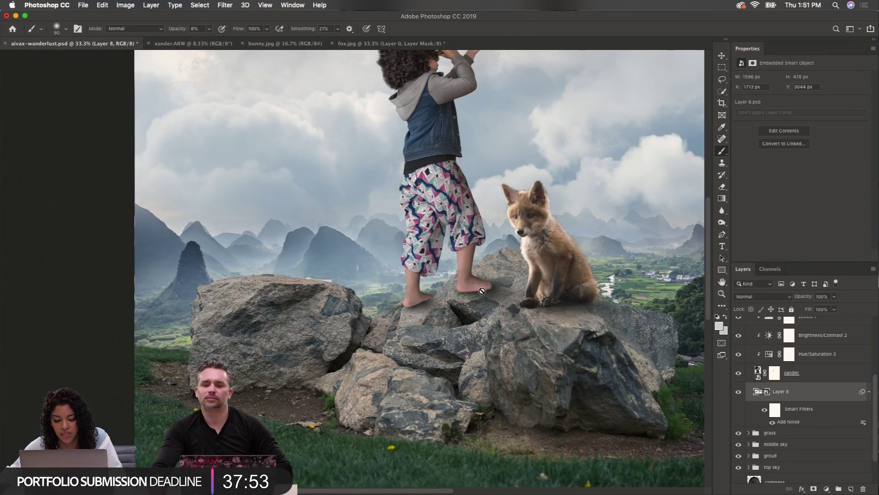
Compare the boy with and without the highlights and shading layers
scroll(806, 365, up, 3)
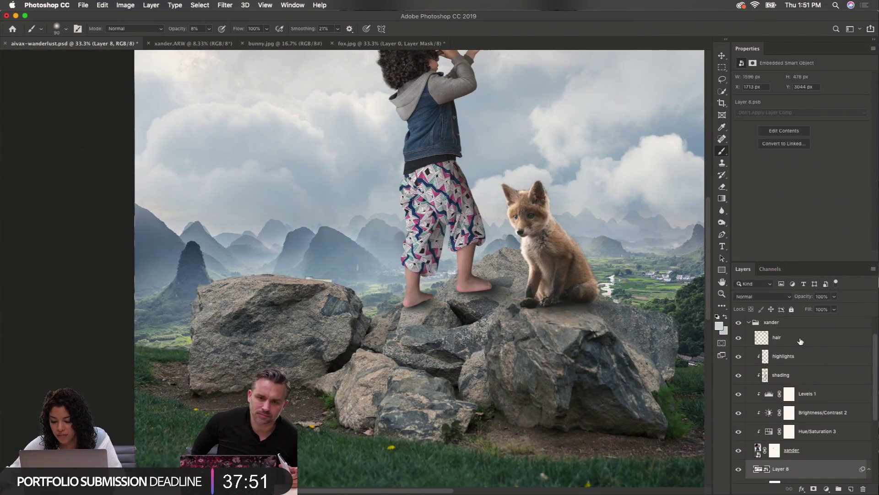
click(800, 378)
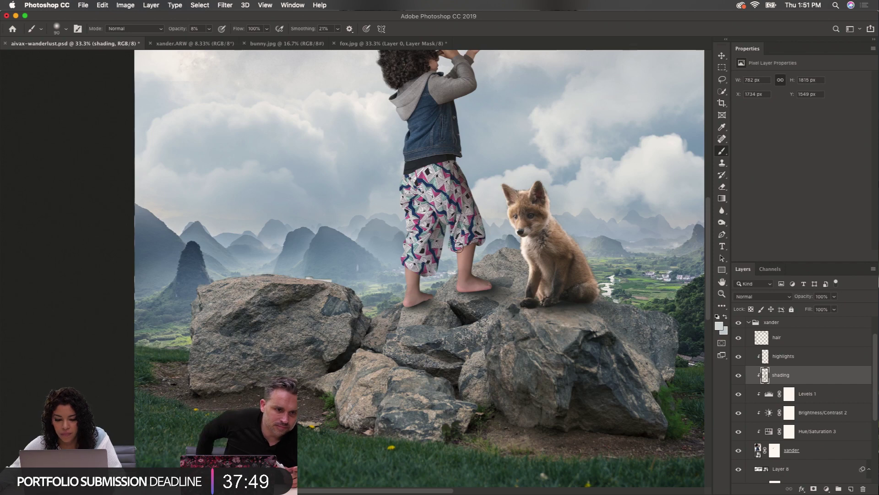
scroll(458, 248, up, 3)
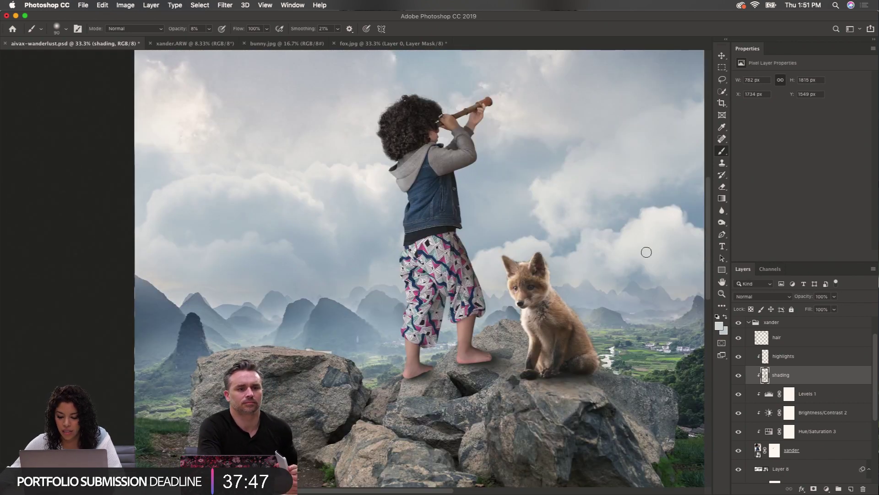
click(798, 356)
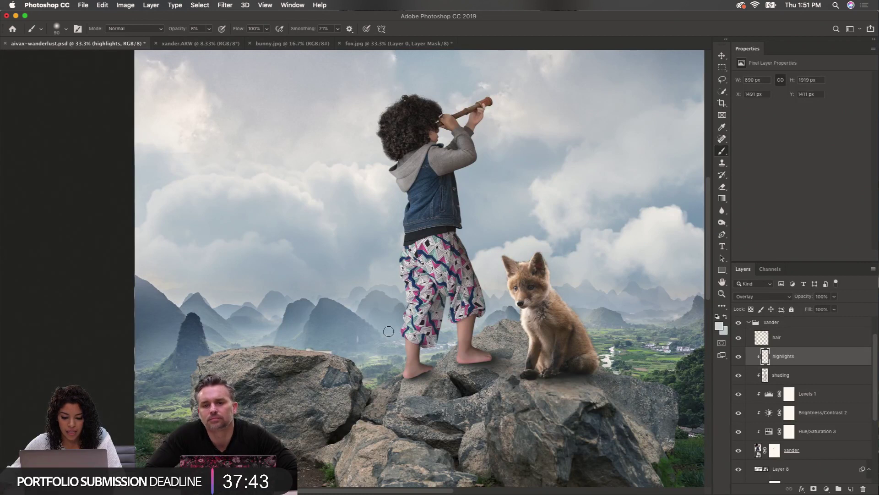
click(739, 357)
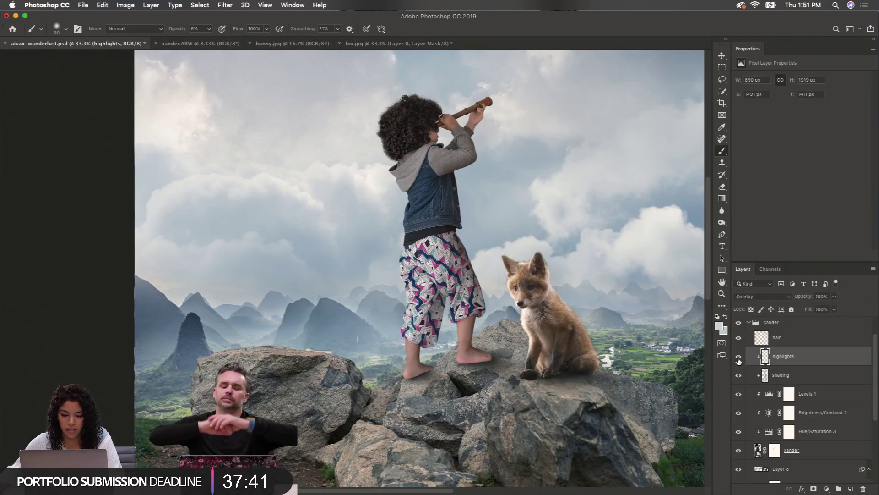
click(739, 357)
click(738, 357)
click(738, 357)
click(739, 357)
click(738, 358)
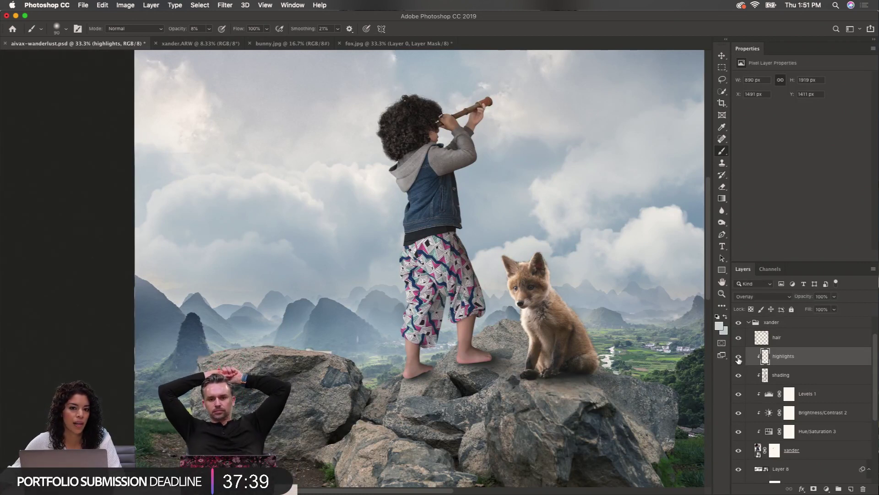
click(740, 377)
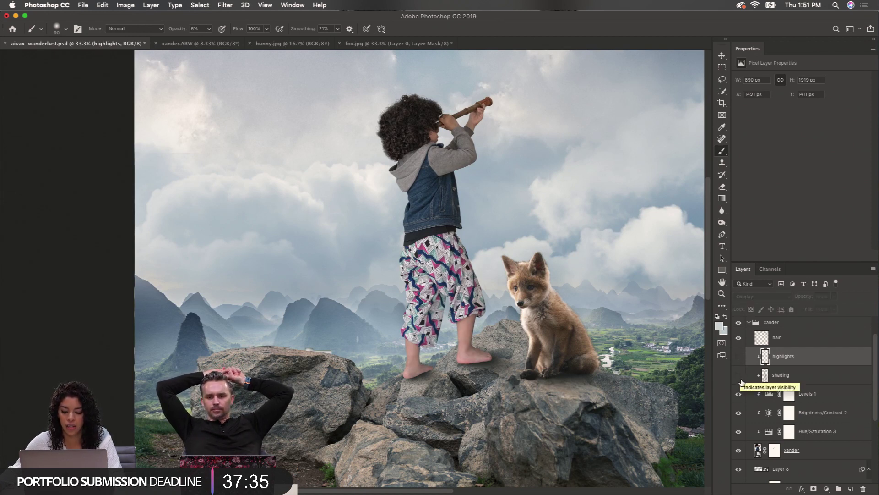
click(739, 375)
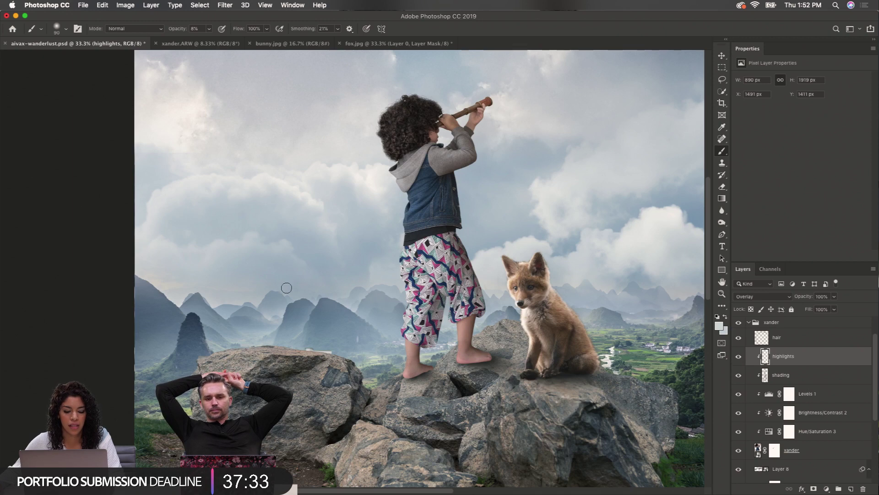
scroll(287, 280, down, 1)
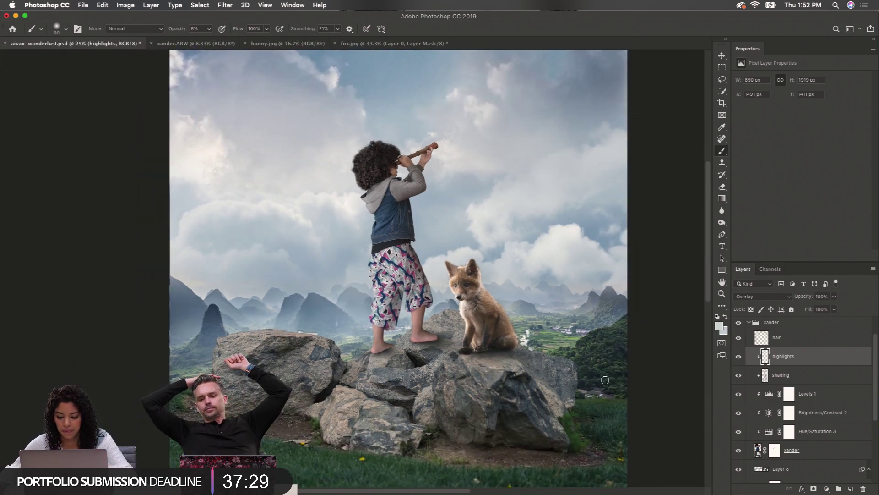
Activate the boy's shading layer and sample dark colour #1b211b from the rock crevice as the brush's foreground colour
key(alt+bracketleft)
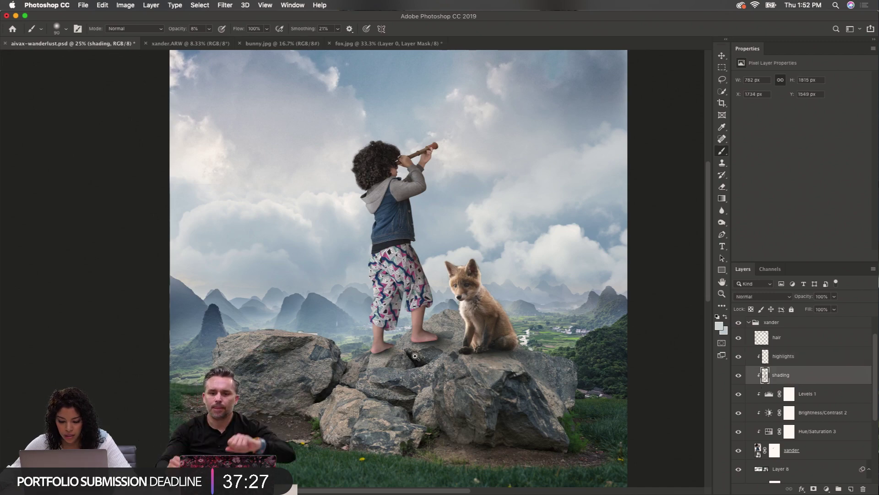
scroll(415, 356, up, 3)
key(bracketleft)
key(bracketleft)
key(bracketleft)
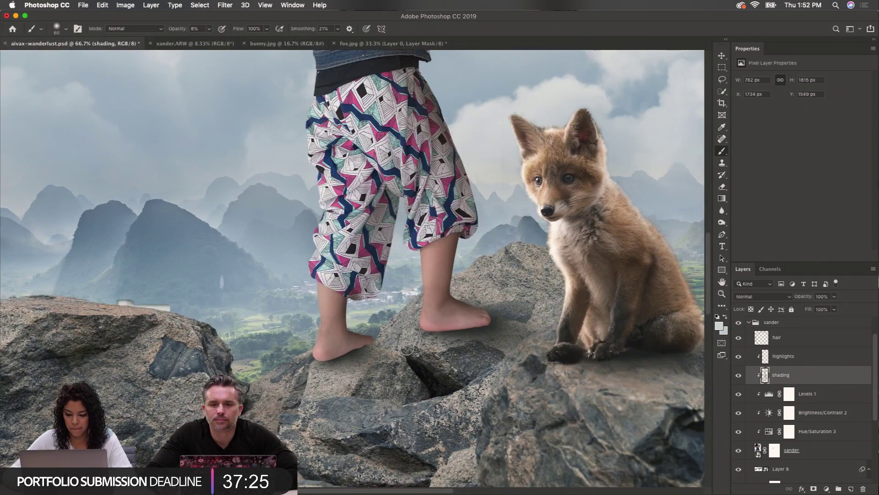
key(bracketright)
key(bracketright)
key(bracketright)
key(bracketright)
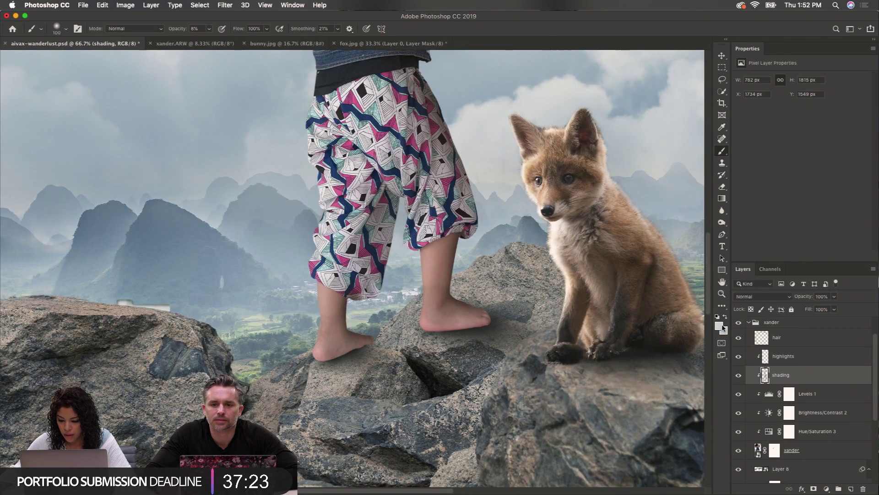
click(720, 325)
click(431, 370)
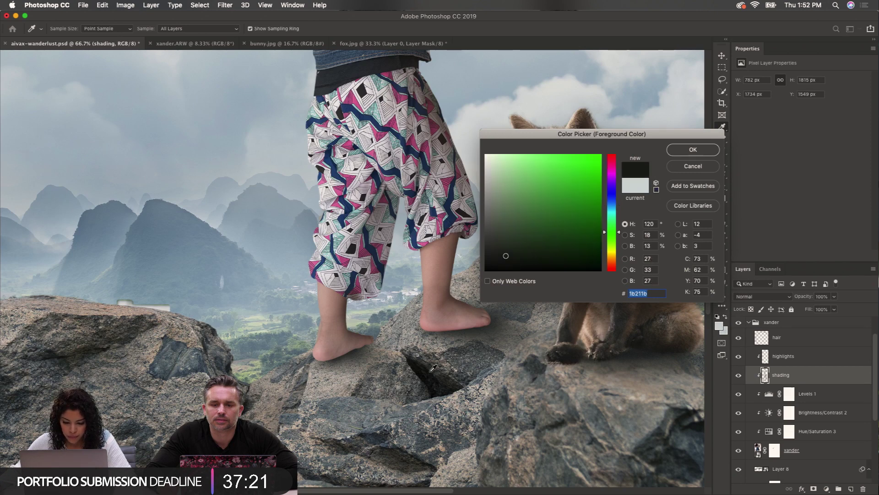
click(708, 150)
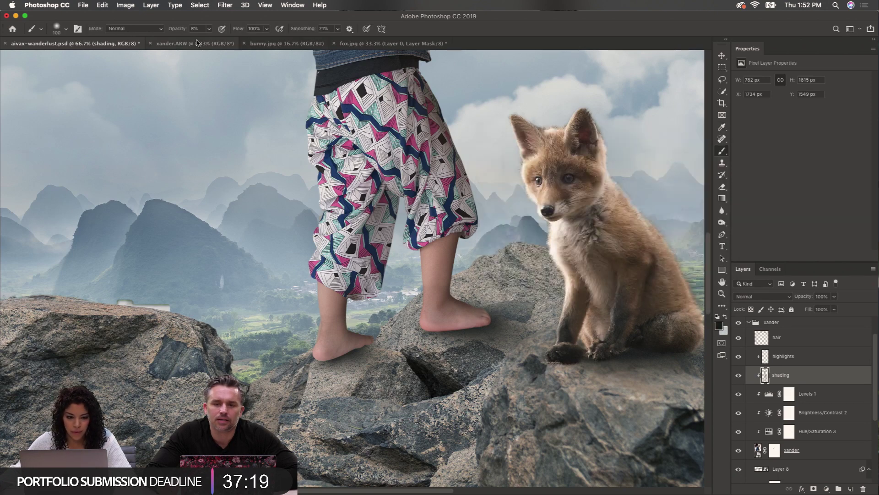
Paint dark shading along the underside and toes of the foot nearest the fox with a size 50 brush at 8% opacity
key(bracketleft)
key(bracketleft)
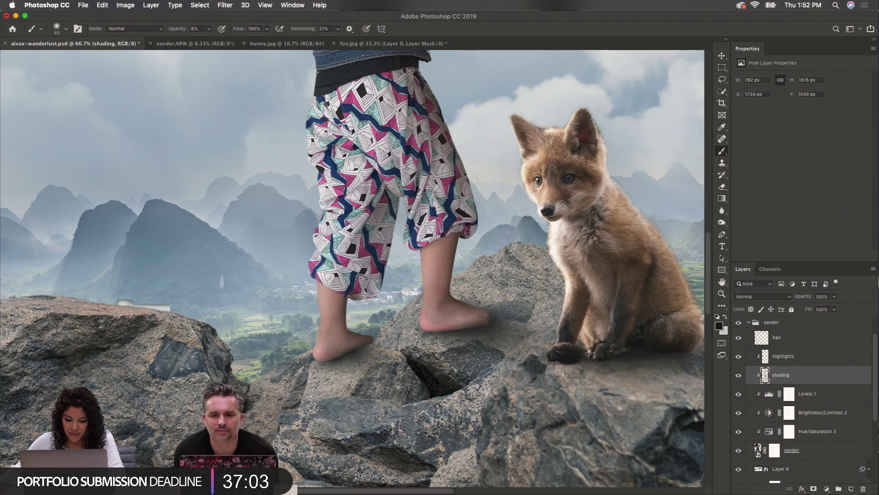
super+click(432, 340)
super+click(434, 339)
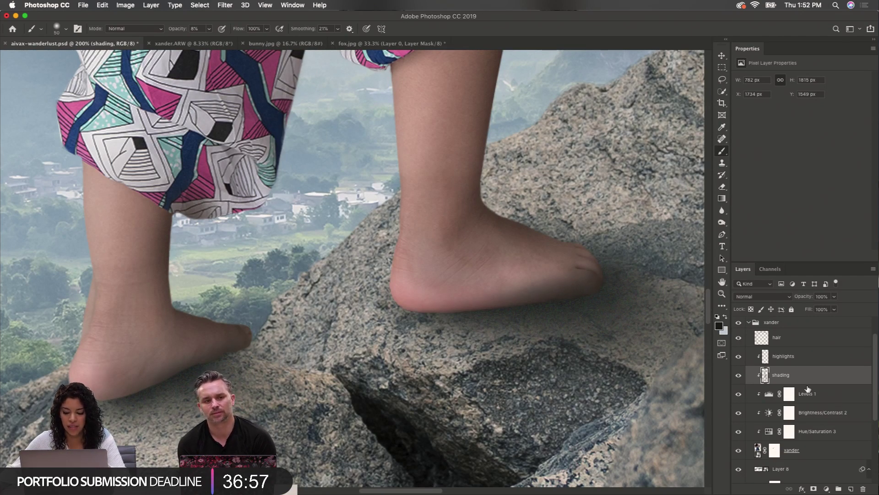
Soften the sole edge of the foot nearest the fox on the boy's layer mask with a size 20 black brush at 20% opacity
click(781, 454)
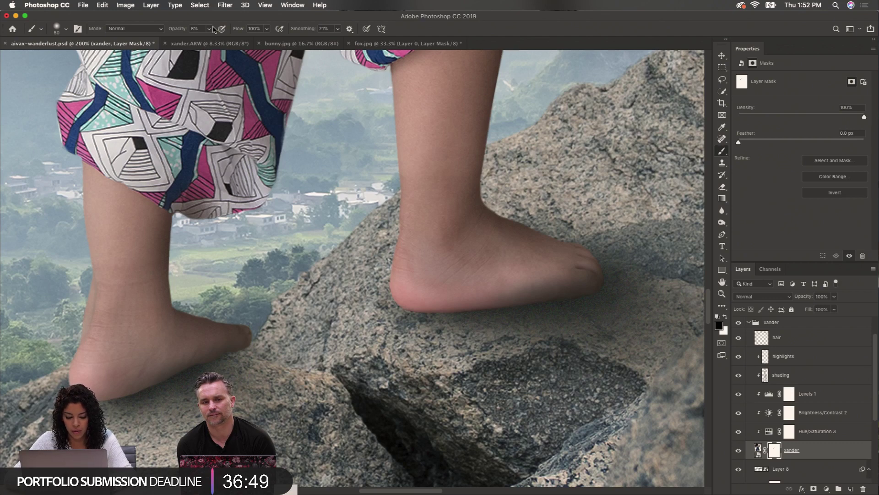
key(bracketleft)
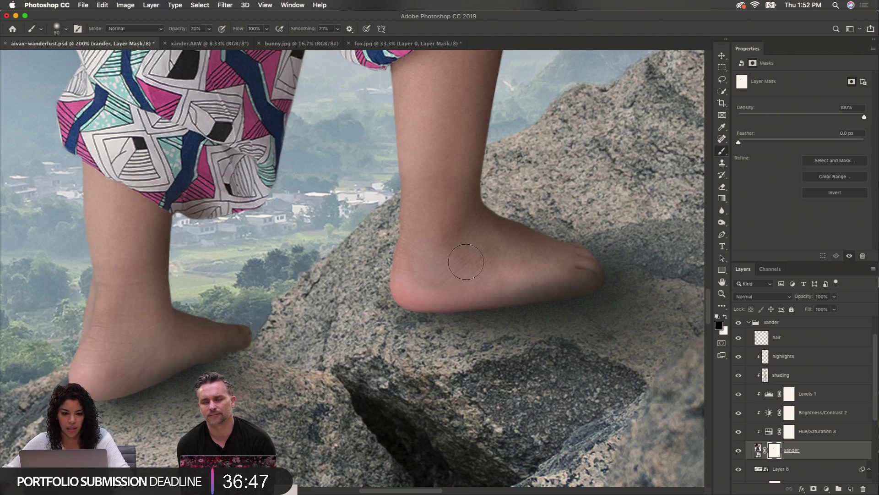
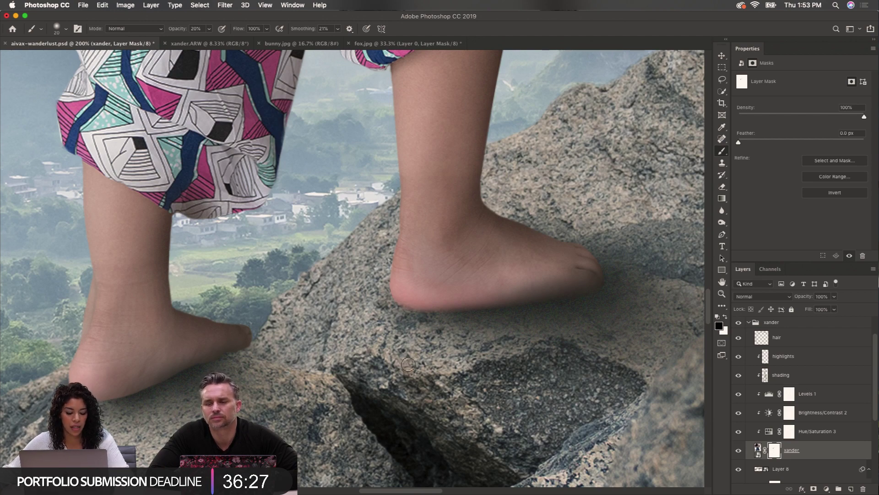
Compare the sole edge of the foot nearest the fox with the boy's layer mask disabled and enabled
super+click(510, 316)
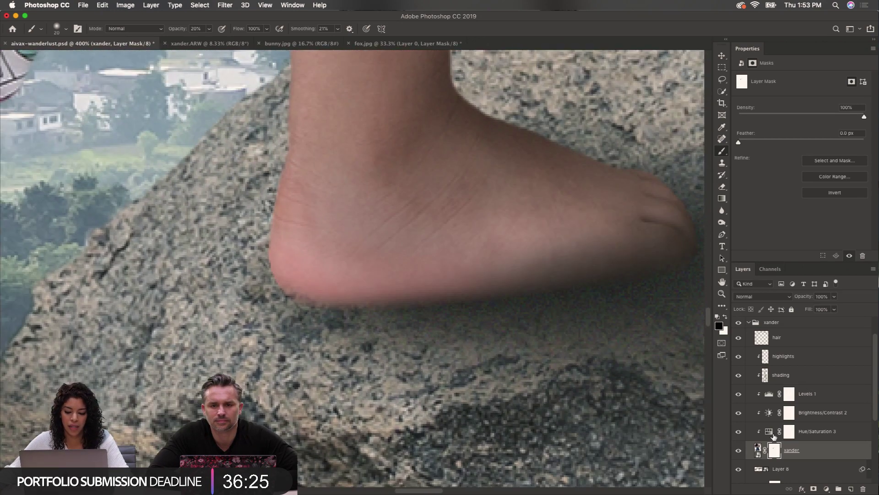
shift+click(775, 451)
shift+click(775, 451)
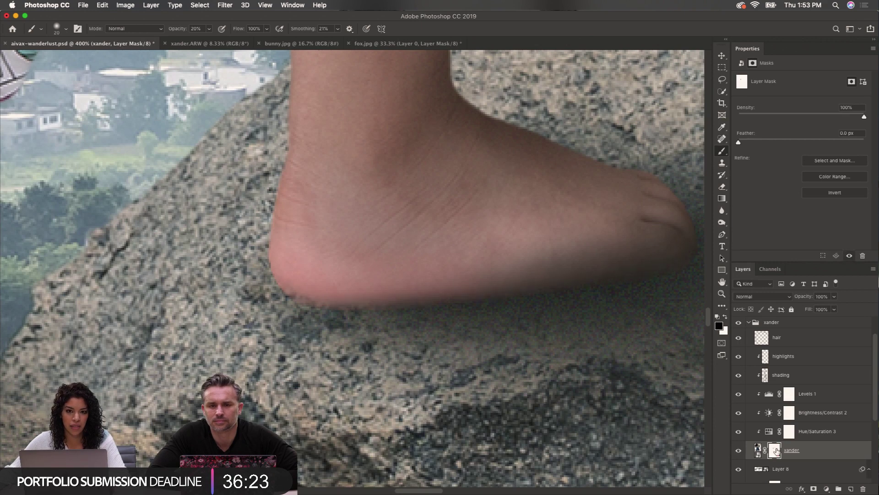
shift+click(775, 452)
shift+click(775, 451)
shift+click(775, 452)
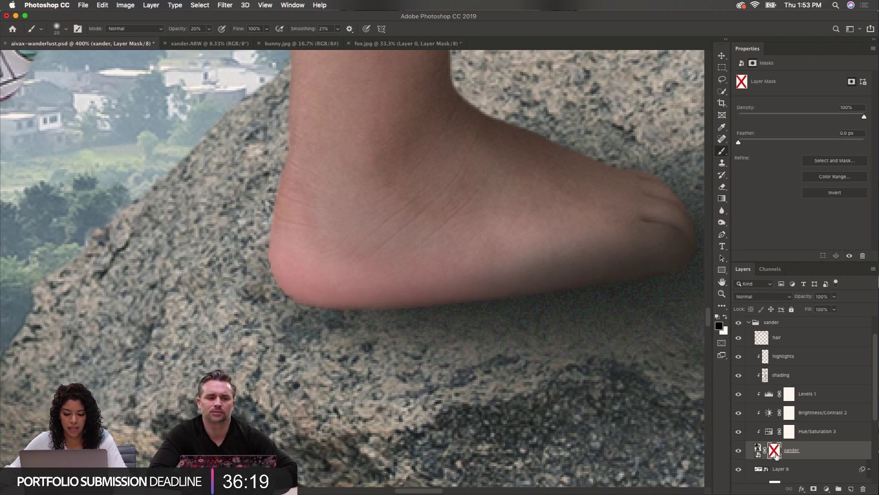
shift+click(775, 452)
Soften the sole edge of the boy's other foot on the layer mask so it blends into the rock
alt+click(428, 386)
alt+click(429, 386)
alt+click(428, 386)
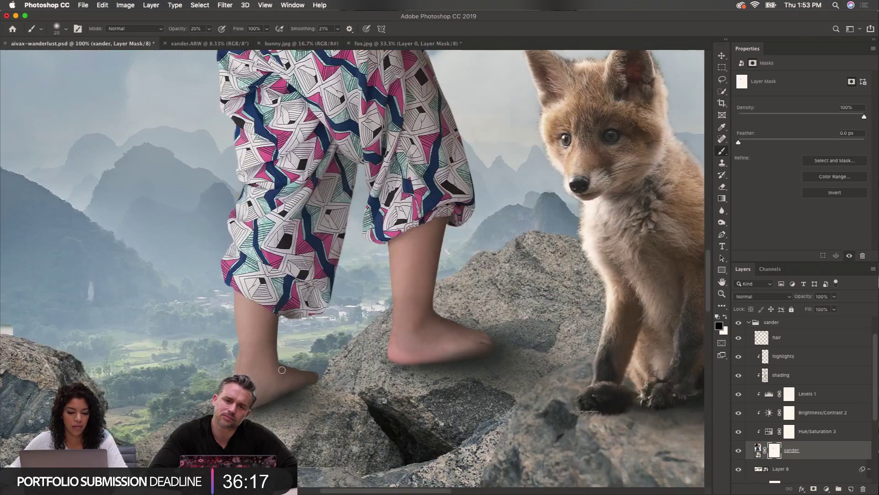
super+click(253, 374)
super+click(253, 373)
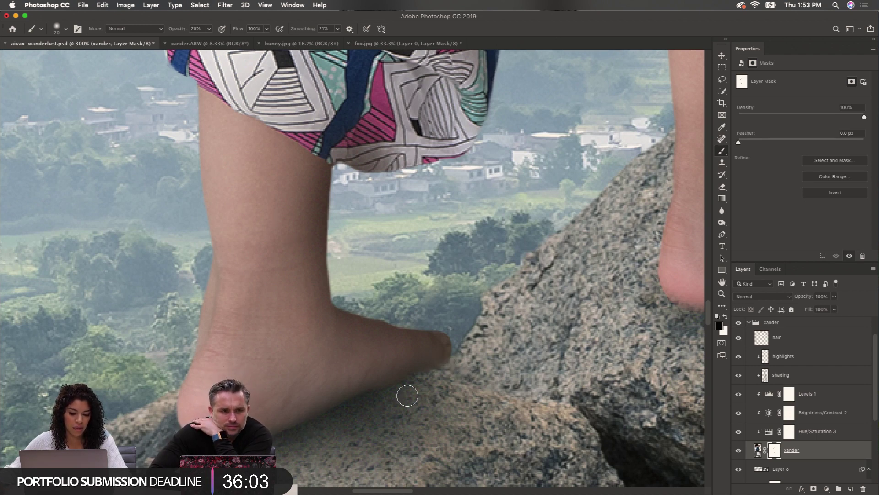
scroll(344, 267, down, 5)
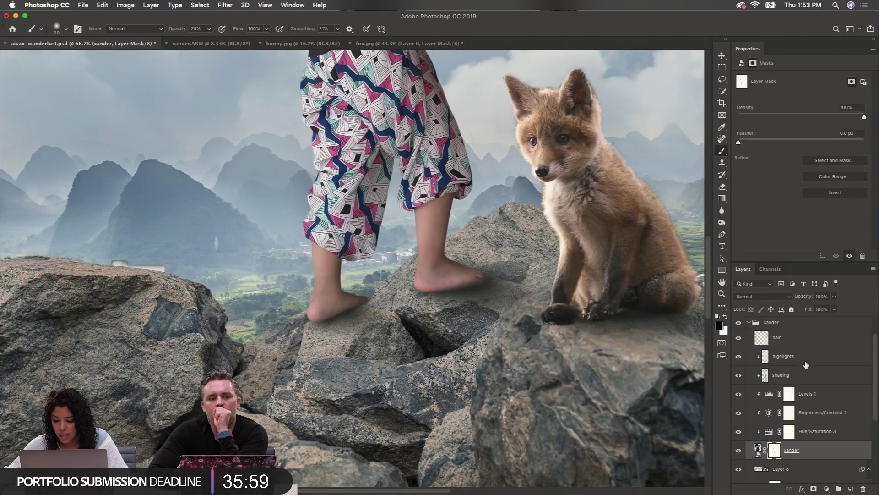
Return to the boy's shading layer and review the whole composite and its layer stack
click(807, 376)
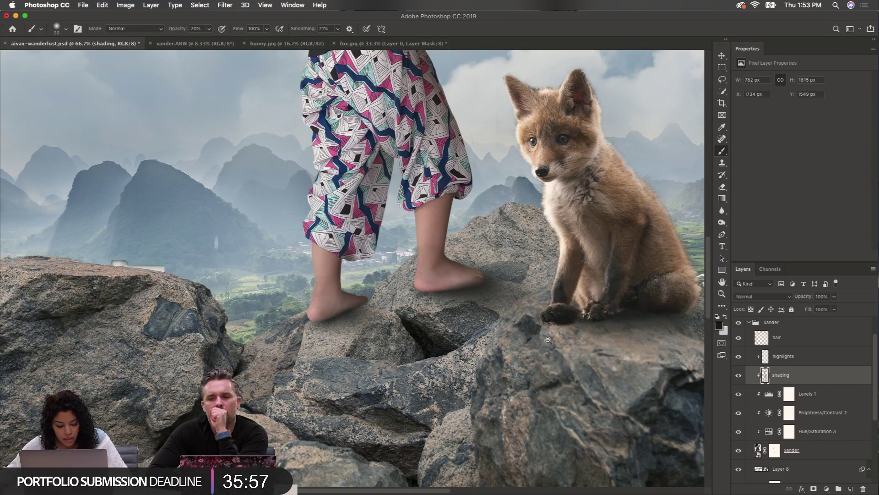
scroll(549, 340, down, 2)
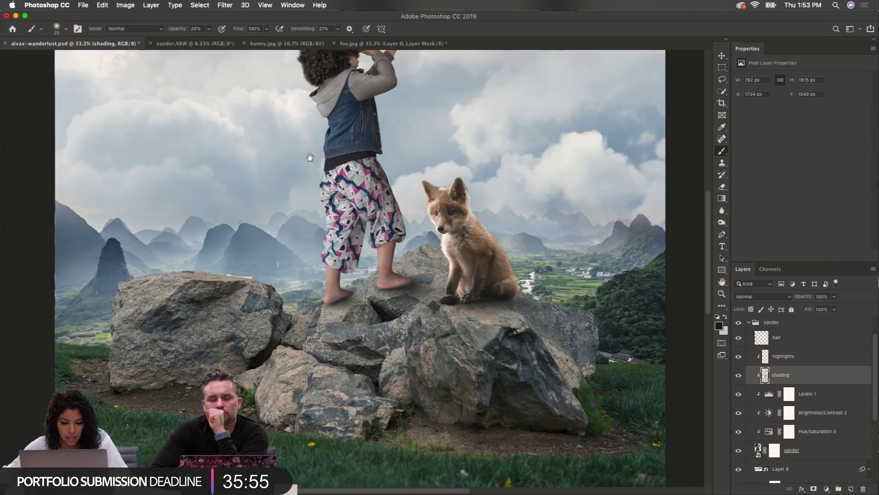
scroll(305, 170, down, 1)
drag(301, 177, 384, 274)
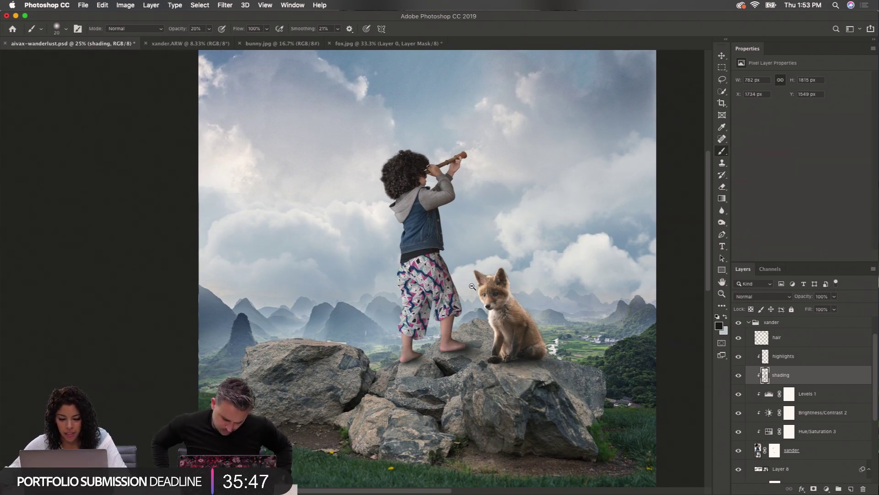
key(super+minus)
drag(371, 292, 403, 300)
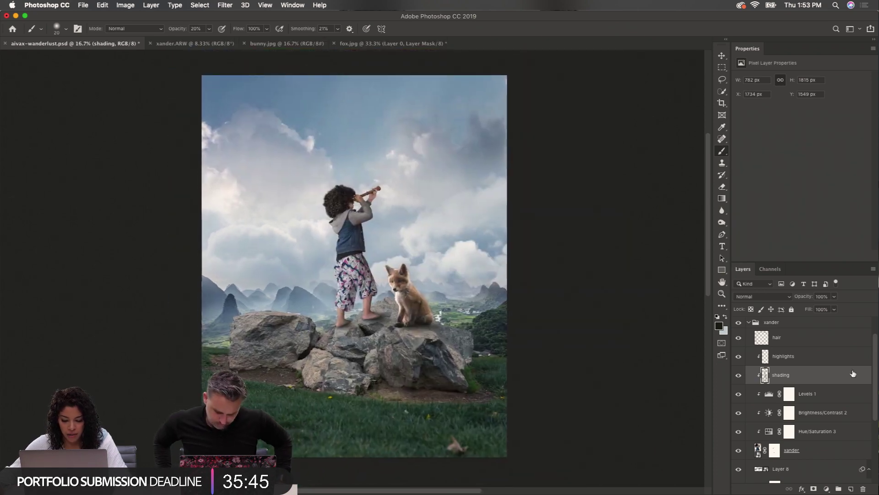
scroll(790, 327, up, 2)
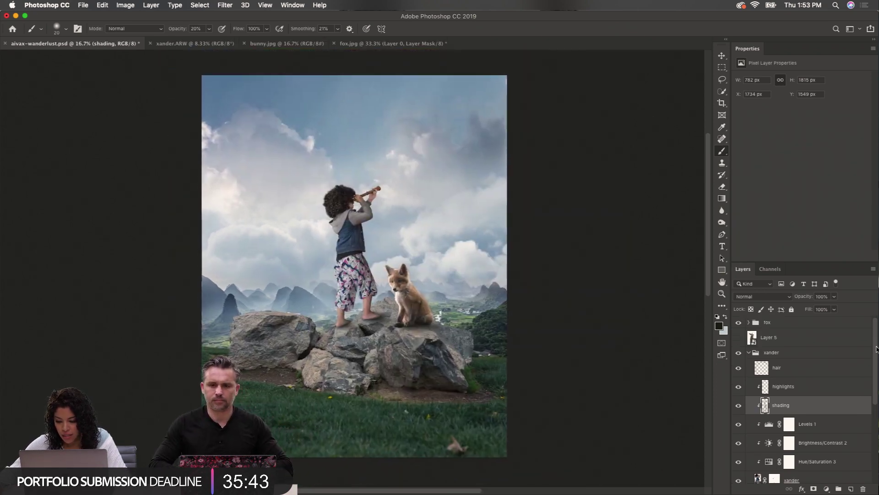
scroll(811, 406, down, 10)
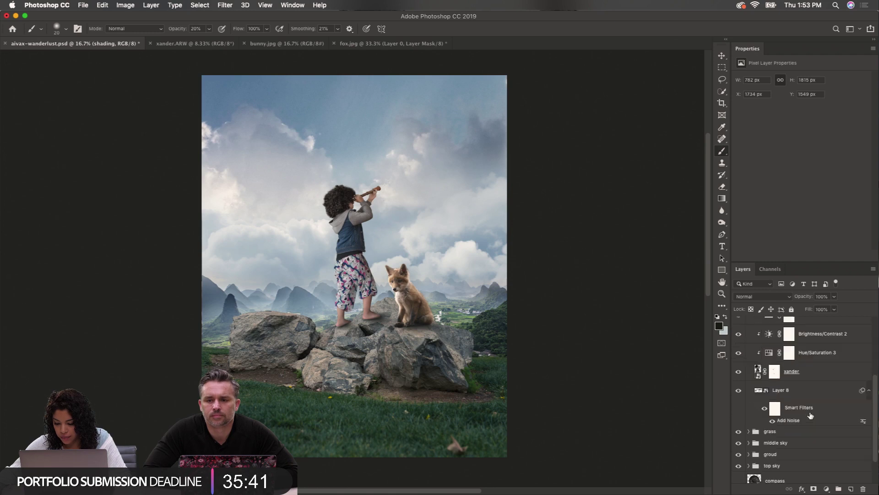
Add a new layer named light above the fox group
click(780, 397)
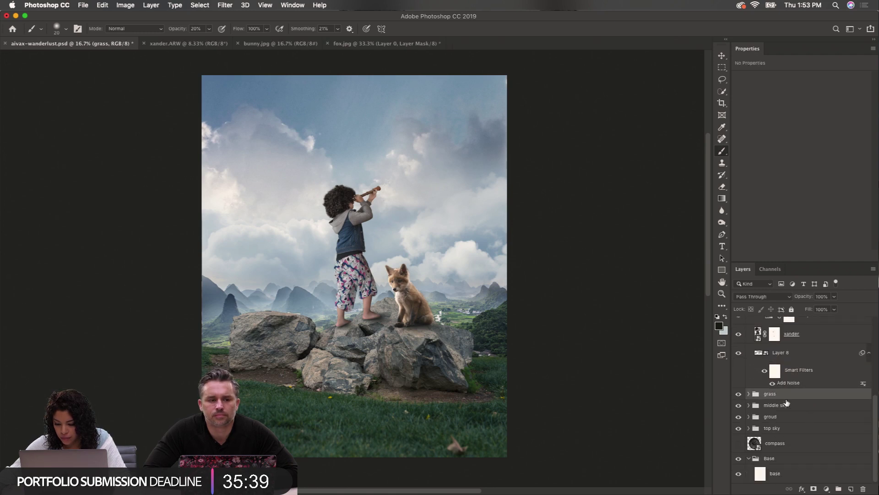
drag(874, 404, 875, 320)
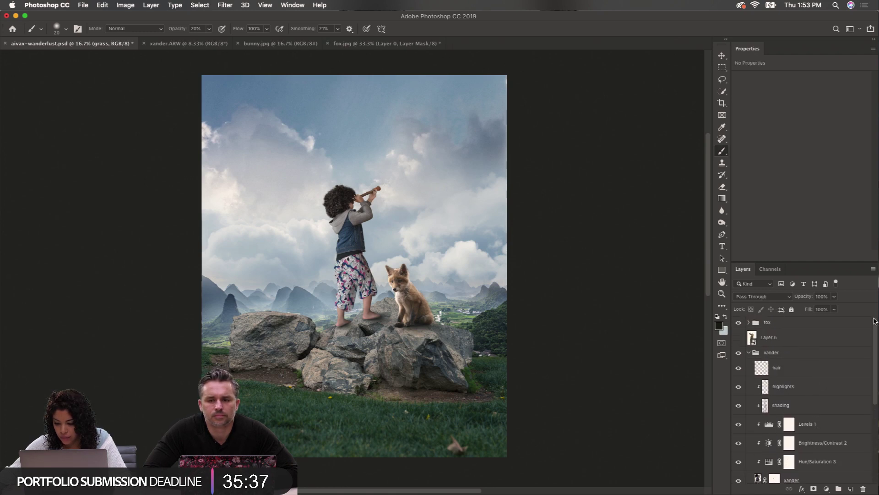
click(851, 488)
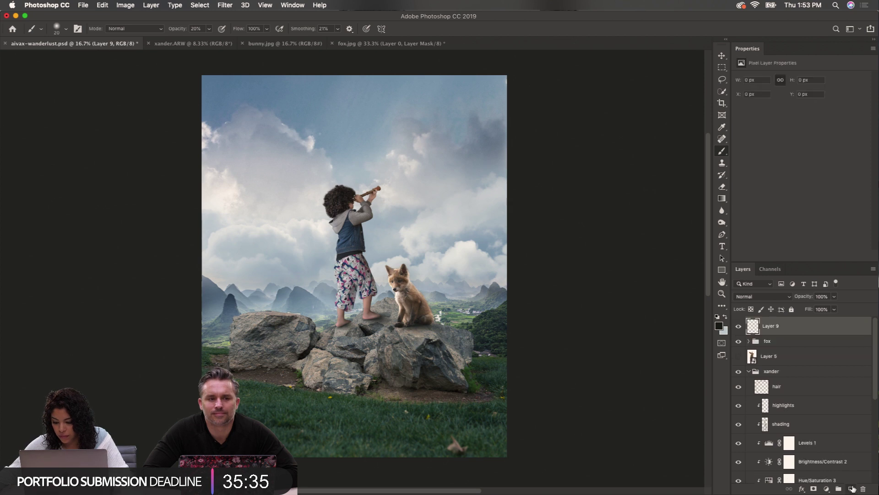
double_click(769, 325)
text(light)
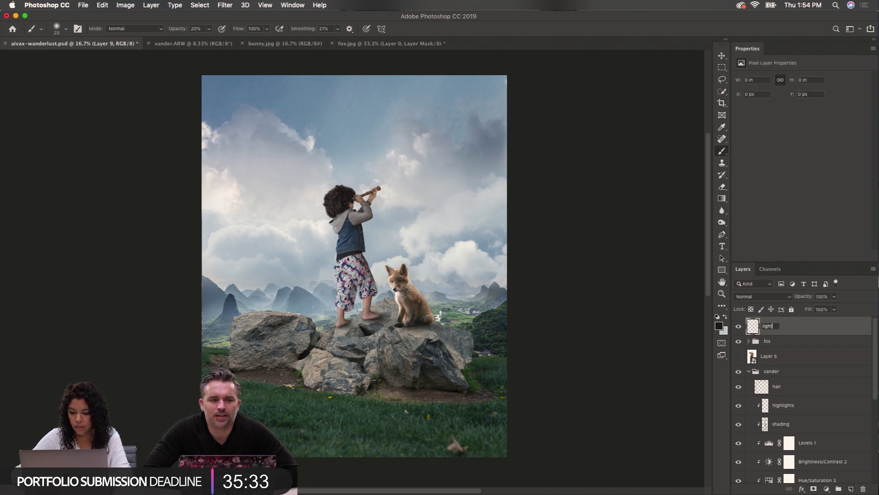
key(Return)
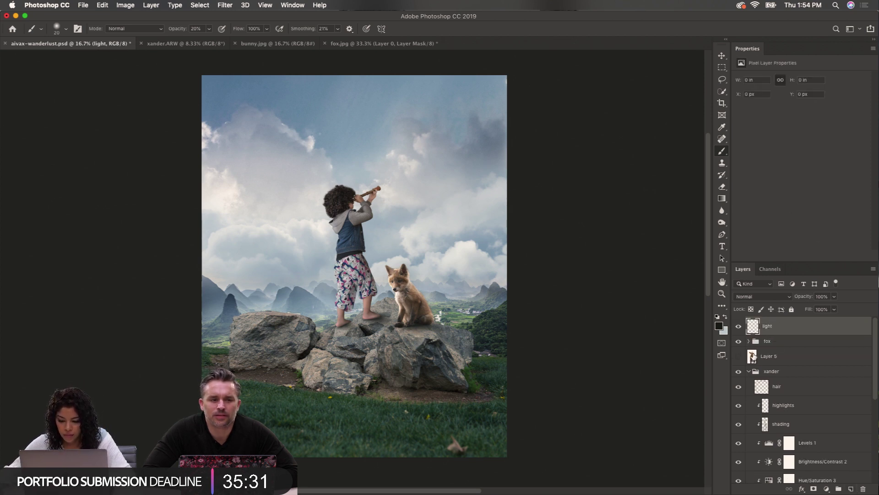
Set the foreground color to pale blue-gray d4dce2 and the light layer's blend mode to Soft Light
click(720, 326)
click(255, 225)
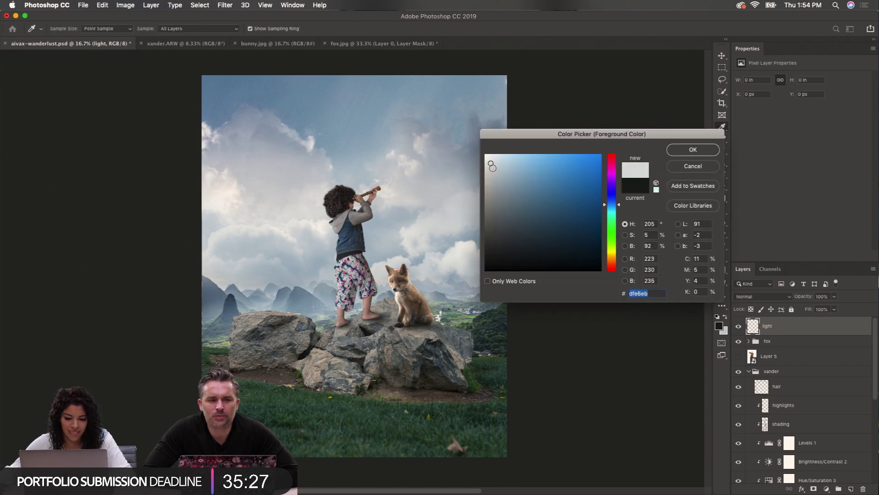
click(492, 167)
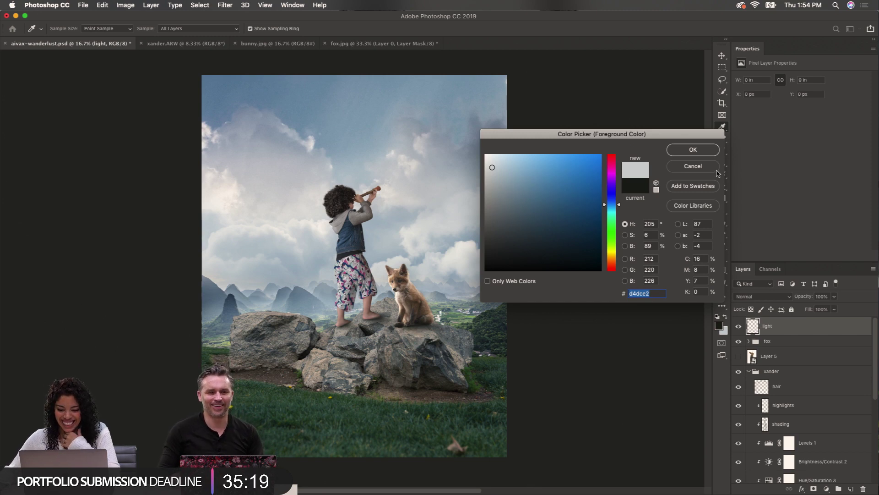
click(700, 154)
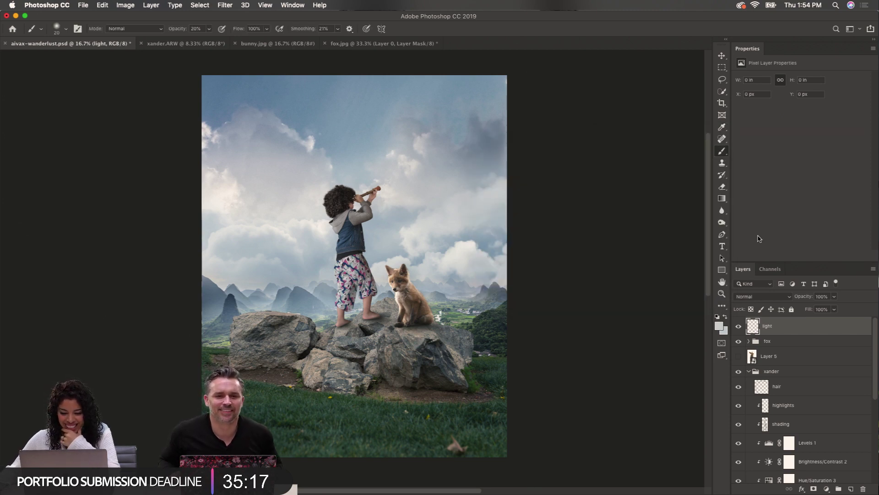
click(755, 299)
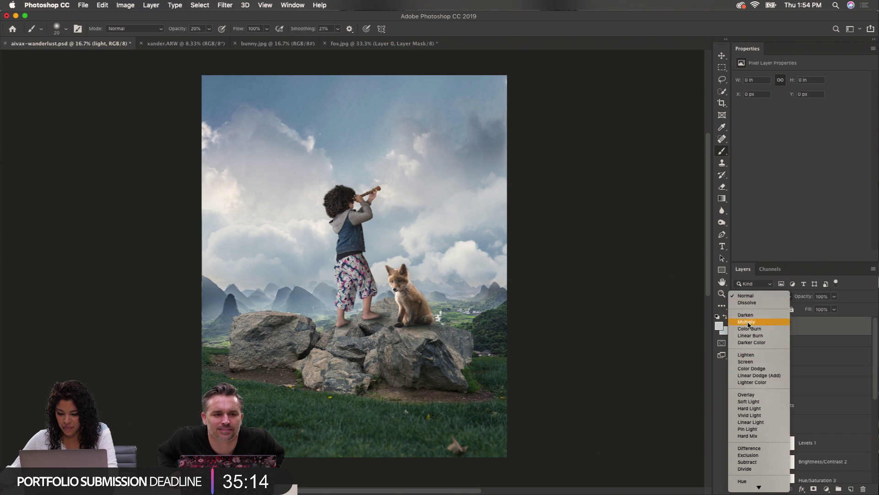
click(757, 402)
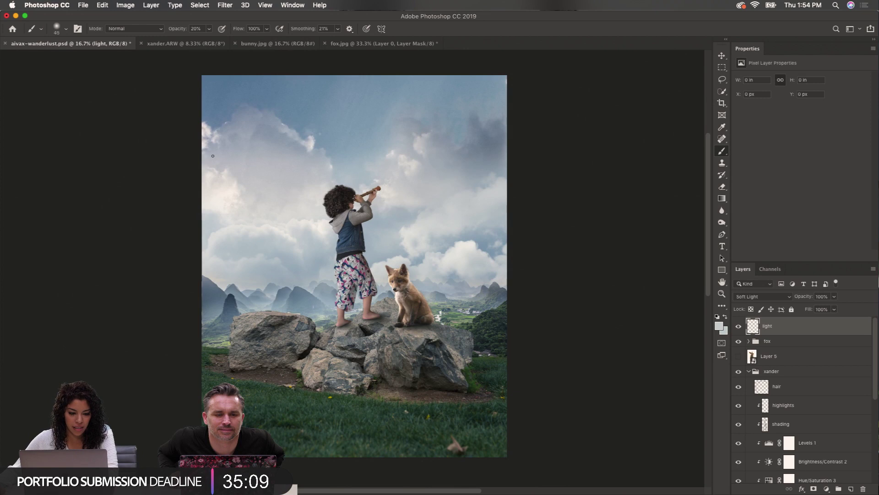
Paint soft light from the clouds at the image's left edge down toward the rocks with a size 2100 brush at 10% opacity
key(bracketright)
key(bracketright)
key(bracketright)
key(bracketright)
key(bracketright)
key(bracketright)
key(bracketright)
key(bracketright)
key(bracketright)
key(bracketright)
key(bracketright)
key(bracketright)
key(bracketright)
key(bracketright)
key(bracketright)
key(bracketright)
key(bracketright)
key(bracketright)
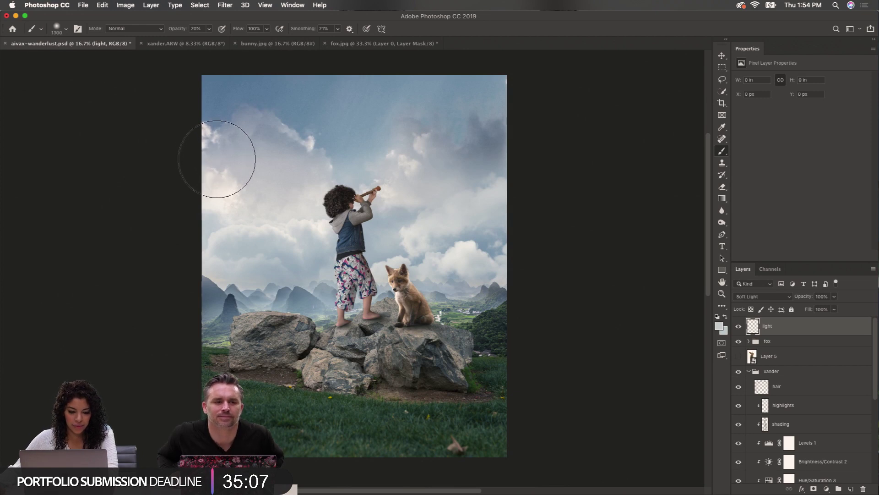
key(bracketright)
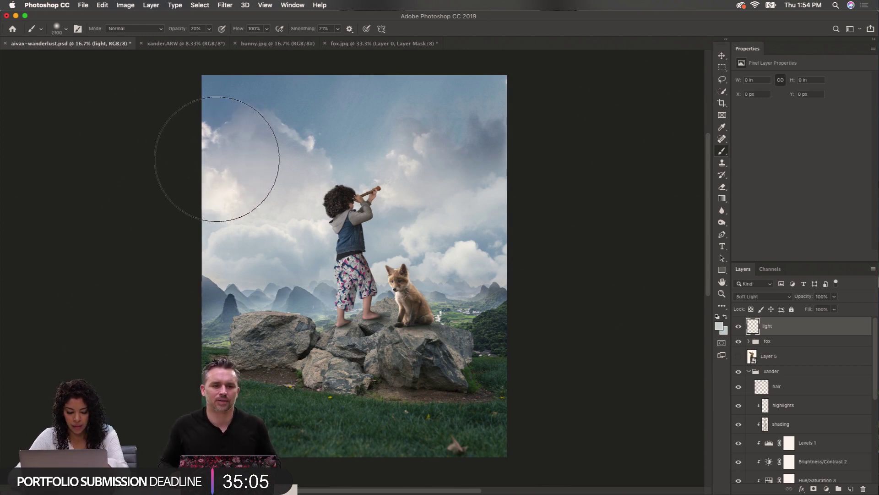
mouse_move(217, 159)
mouse_down()
mouse_move(240, 160)
mouse_move(206, 158)
mouse_move(195, 171)
mouse_move(216, 142)
mouse_move(206, 141)
mouse_move(154, 228)
mouse_move(195, 202)
mouse_move(192, 229)
mouse_move(250, 242)
mouse_move(246, 281)
mouse_move(255, 304)
mouse_move(206, 279)
mouse_move(261, 294)
mouse_move(308, 330)
mouse_up()
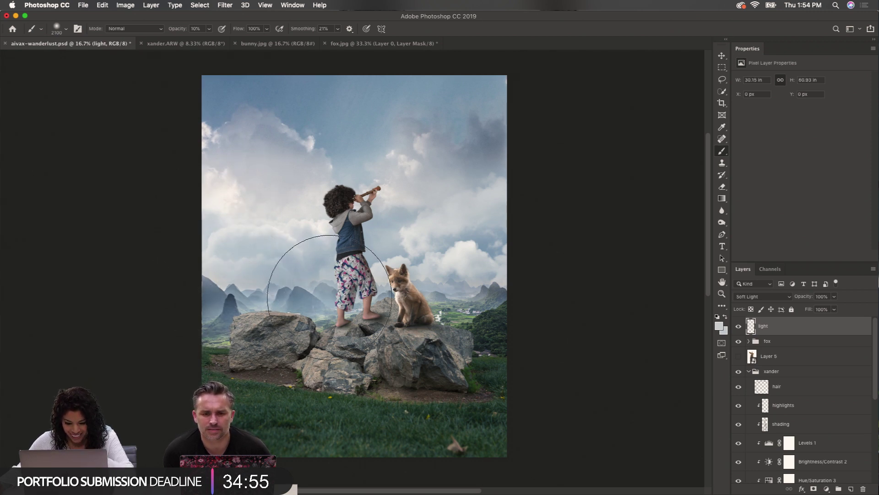
Inspect the boy's feet, the fox and the top edge of the large left rock up close
click(431, 333)
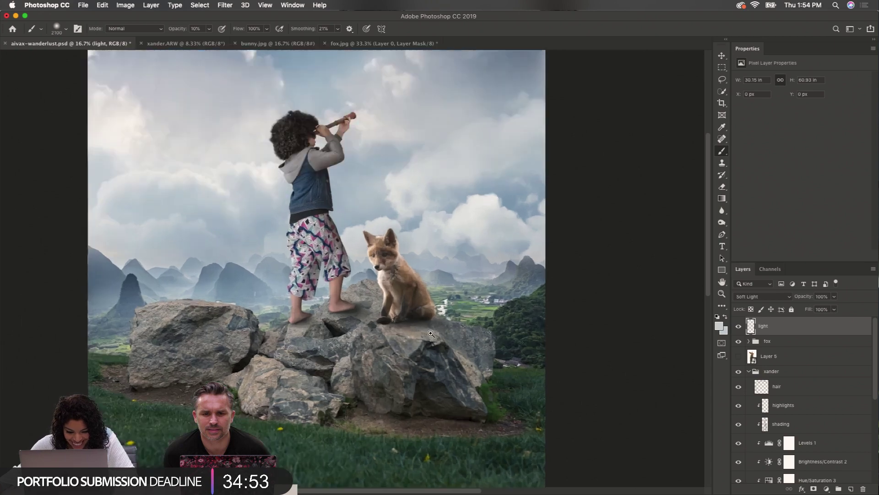
click(430, 333)
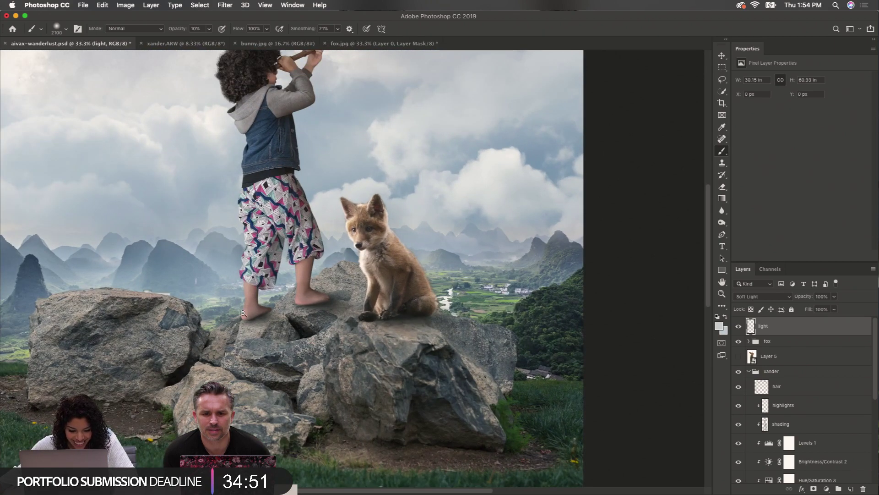
scroll(191, 300, down, 2)
scroll(206, 290, up, 2)
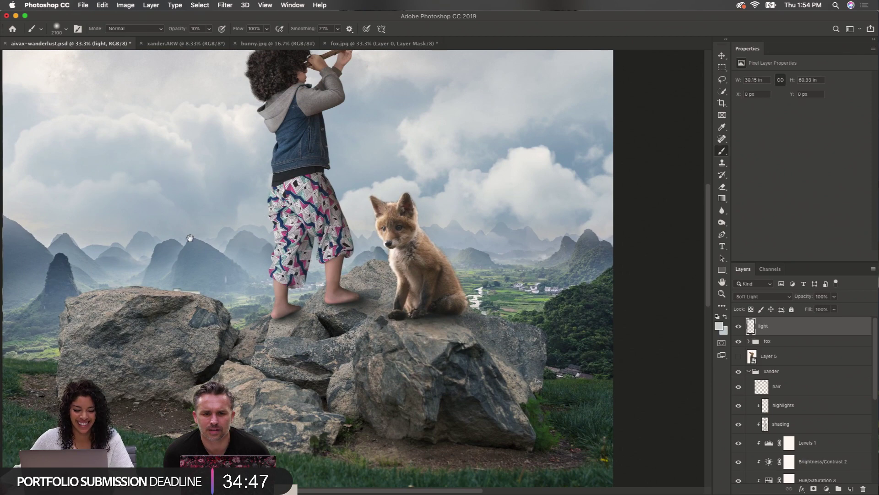
scroll(196, 298, up, 1)
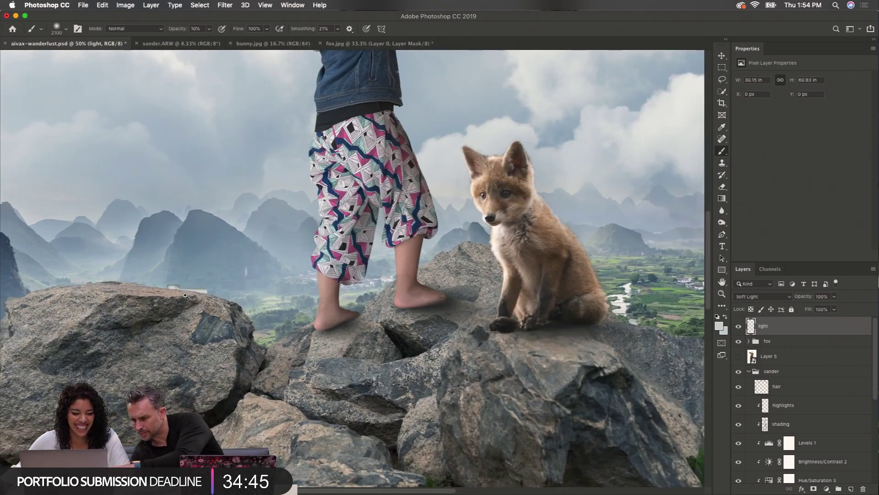
scroll(179, 291, down, 2)
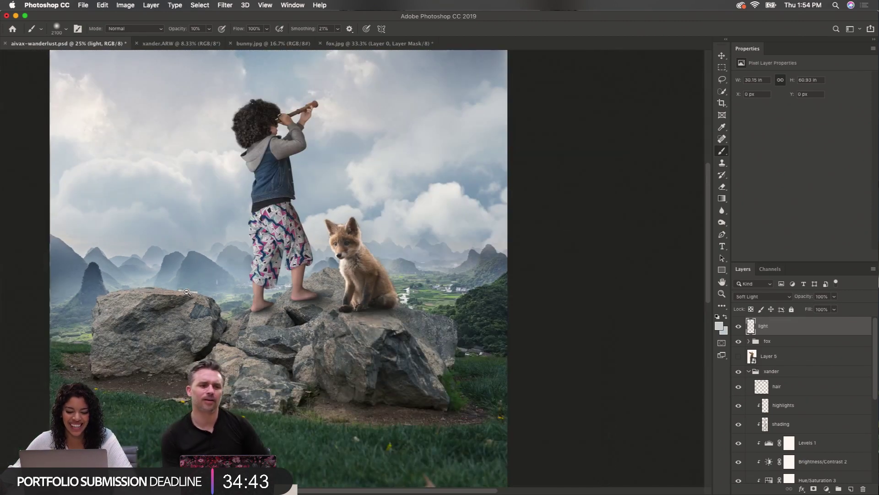
Paint soft light along the left edge of the composite on the light layer with a 2100 px brush at 10% opacity
scroll(171, 288, down, 1)
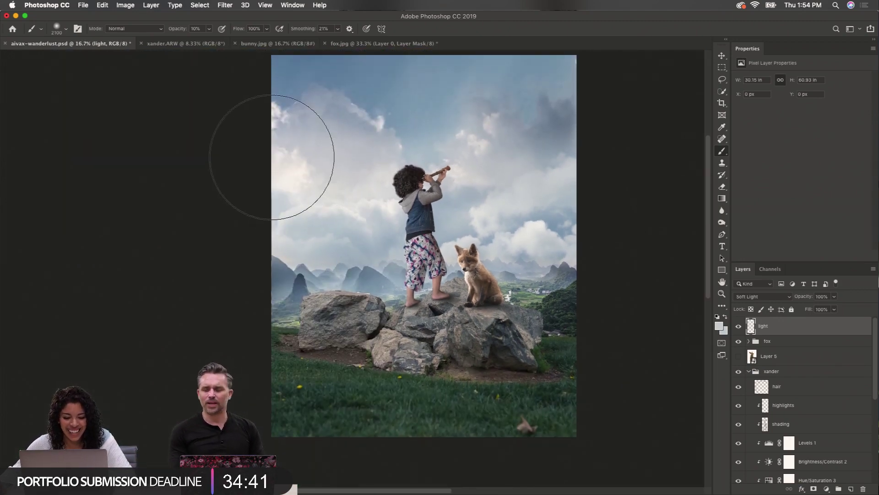
drag(253, 211, 346, 288)
drag(240, 261, 343, 280)
drag(299, 144, 375, 158)
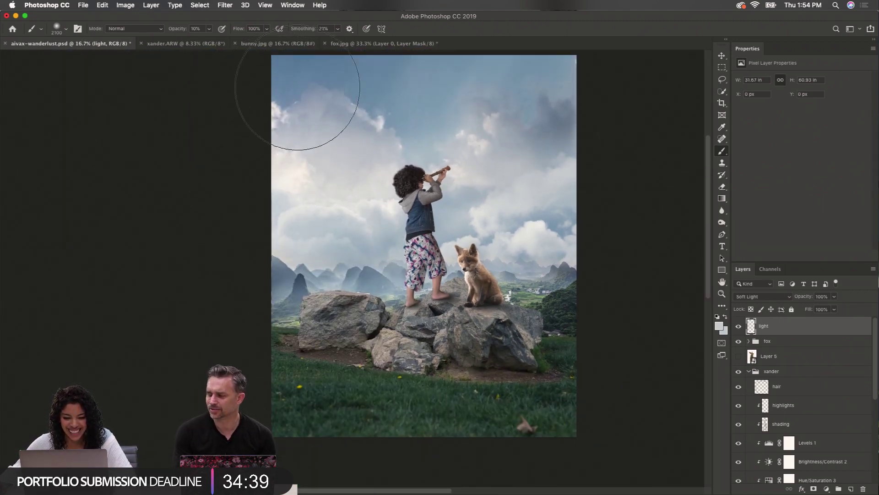
mouse_move(274, 110)
mouse_down()
mouse_move(415, 171)
mouse_move(296, 247)
mouse_move(242, 172)
mouse_move(240, 197)
mouse_move(353, 206)
mouse_move(387, 173)
mouse_move(329, 157)
mouse_move(289, 118)
mouse_up()
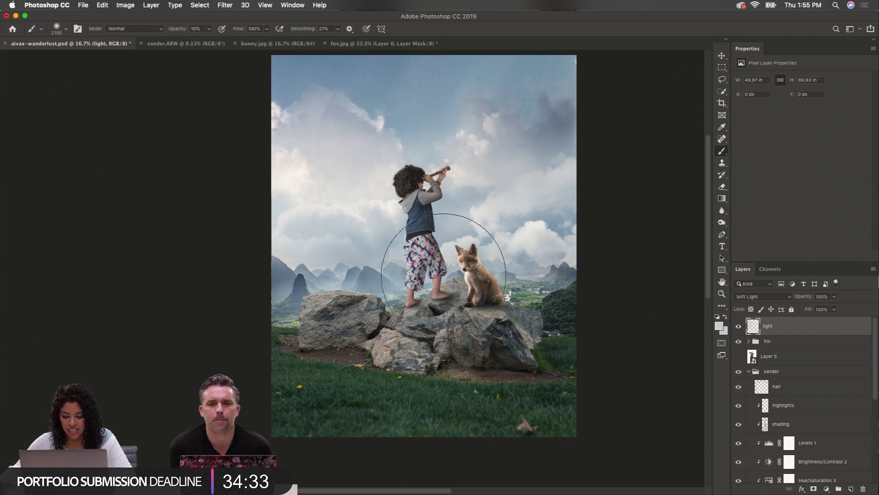
Set the light layer's blend mode to Hard Light and paint more light over the clouds and mountains at the image's left edge
click(757, 300)
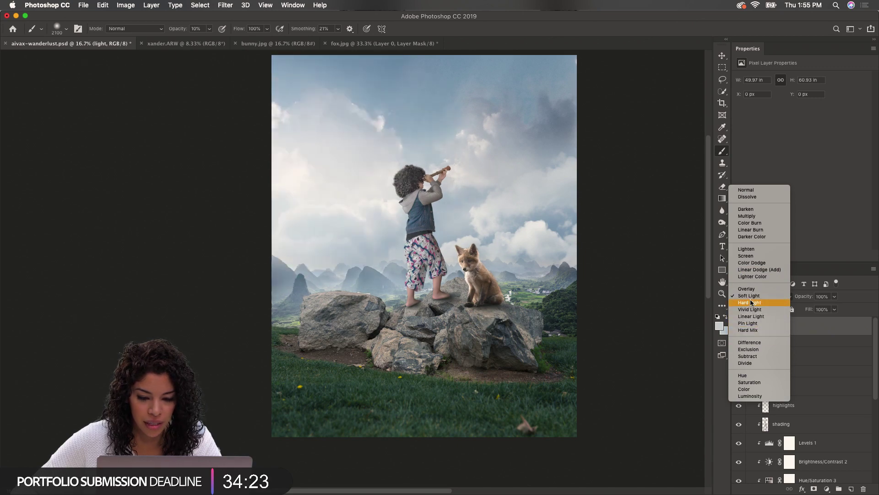
click(751, 303)
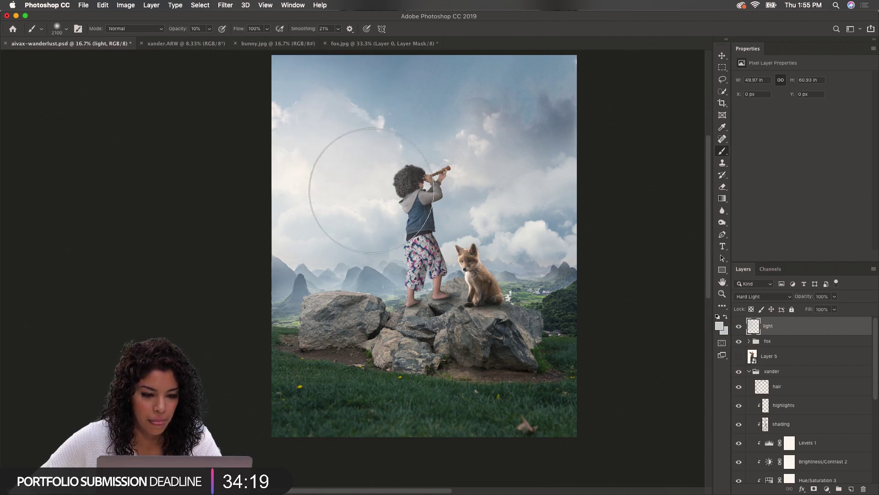
drag(271, 255, 343, 280)
drag(249, 244, 322, 299)
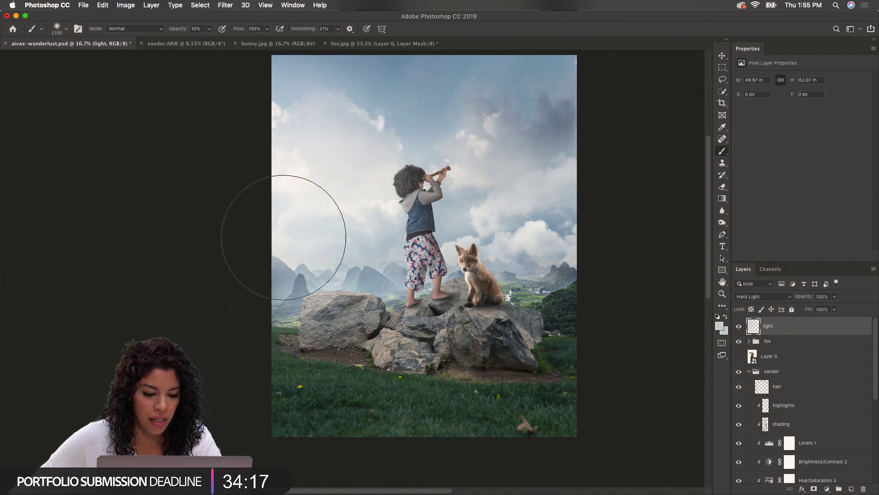
drag(232, 198, 285, 280)
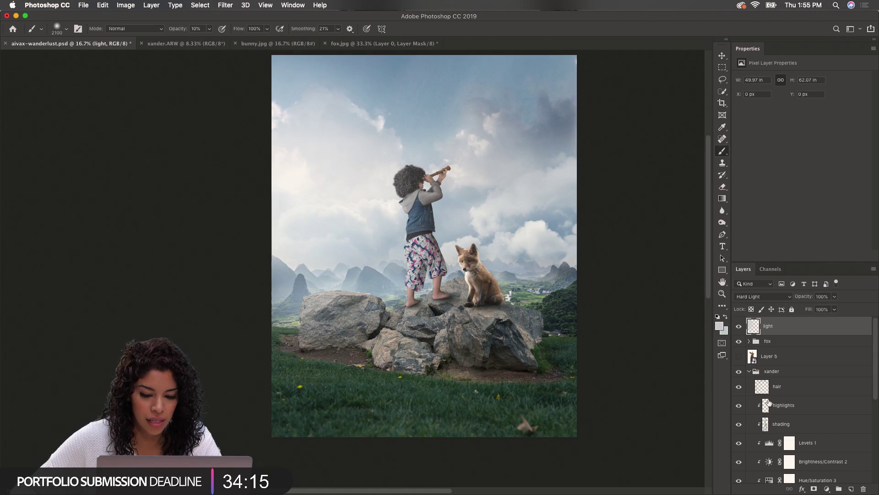
Lower the light layer's opacity to 80% and toggle its visibility to compare the image with and without it
click(832, 298)
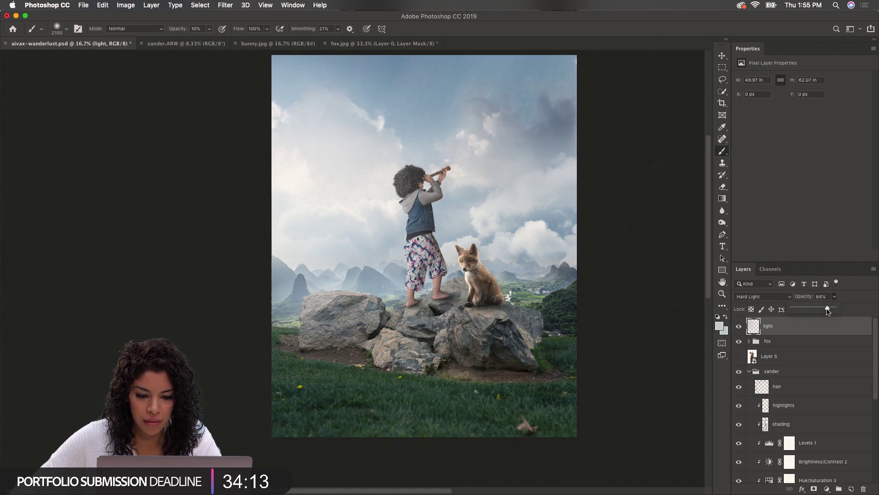
drag(827, 310, 826, 310)
click(739, 327)
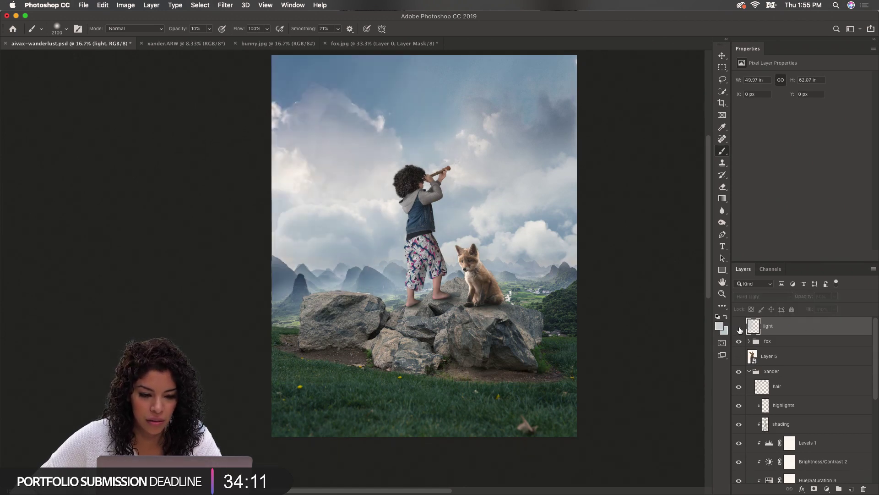
click(739, 327)
click(740, 327)
click(739, 327)
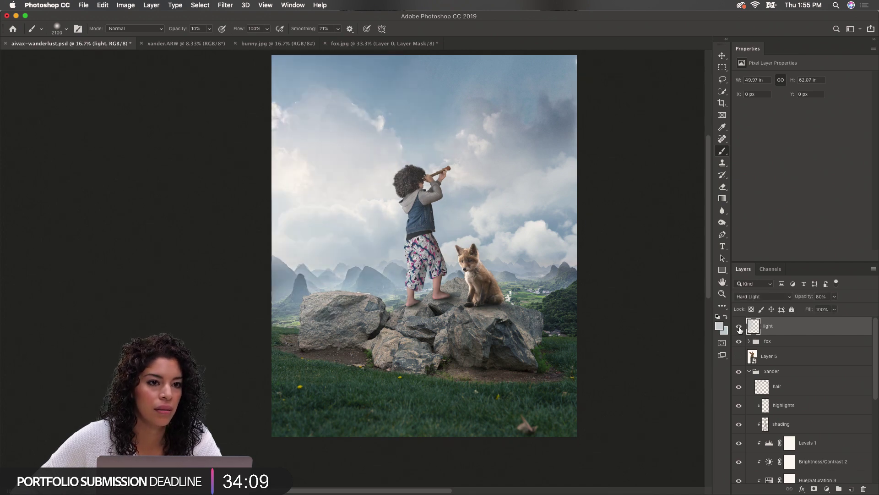
Reduce the brush size to 1600 px
key(bracketleft)
key(bracketleft)
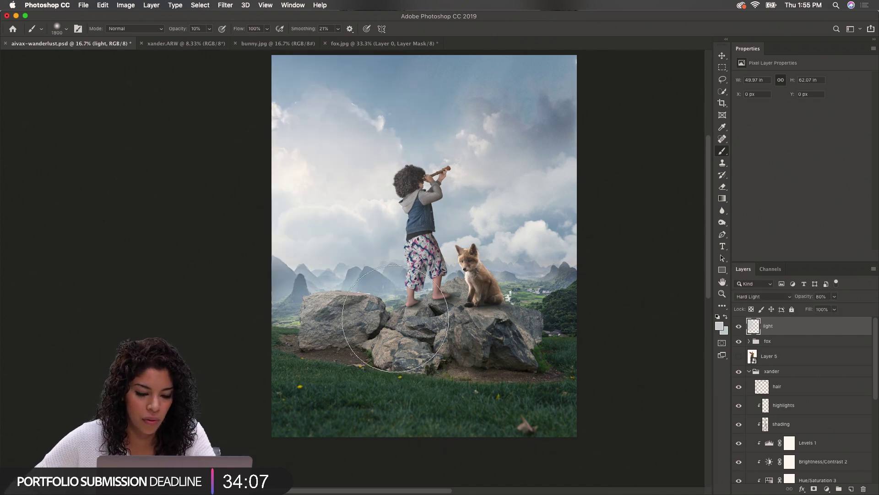
key(bracketleft)
key(bracketleft)
key(bracketleft)
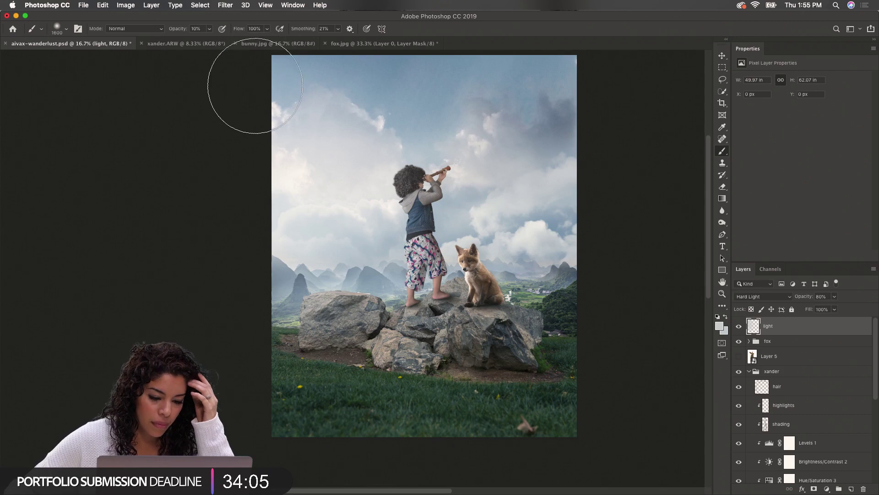
Add a new layer directly below the light layer, name it "shadow" and set its blend mode to Overlay
click(851, 489)
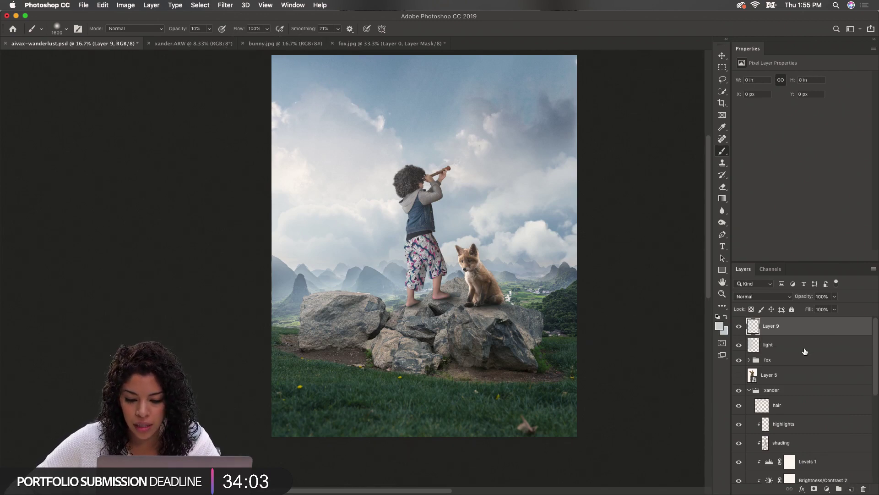
drag(811, 329, 806, 354)
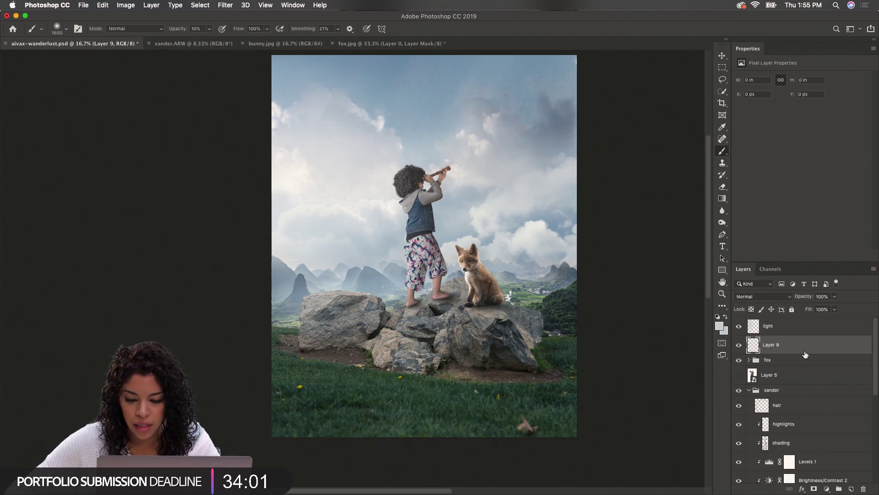
double_click(772, 345)
text(shadow)
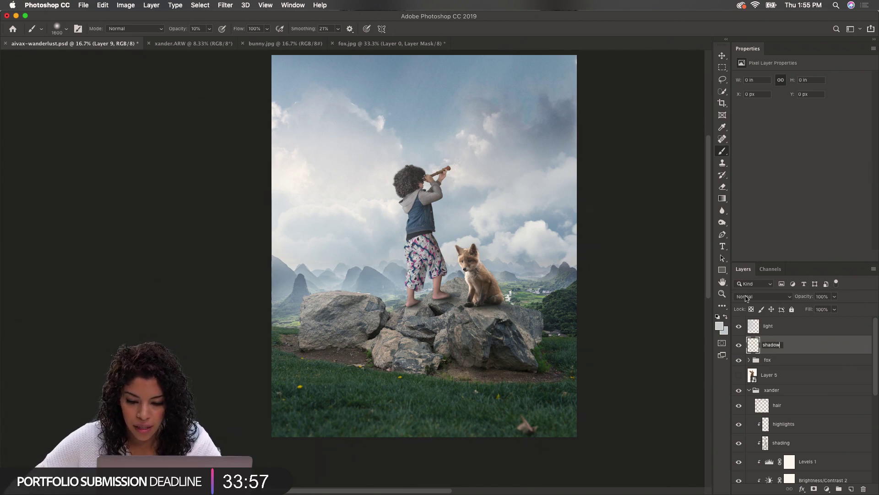
key(Return)
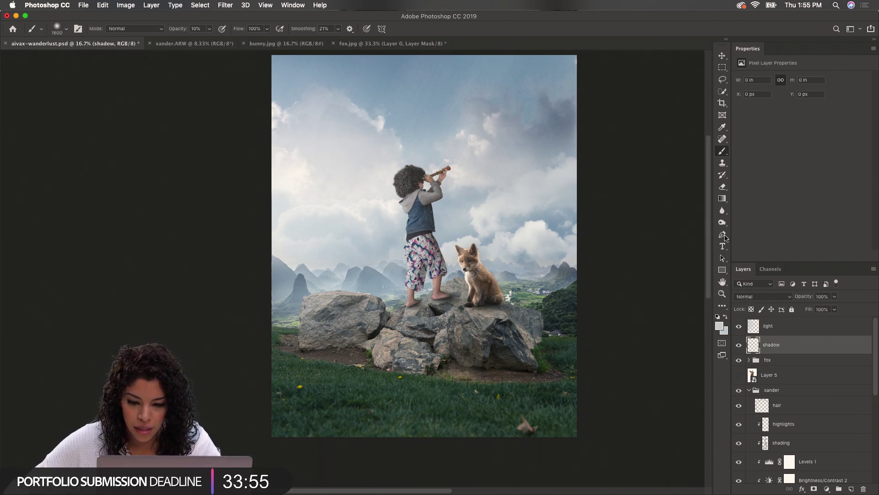
click(751, 297)
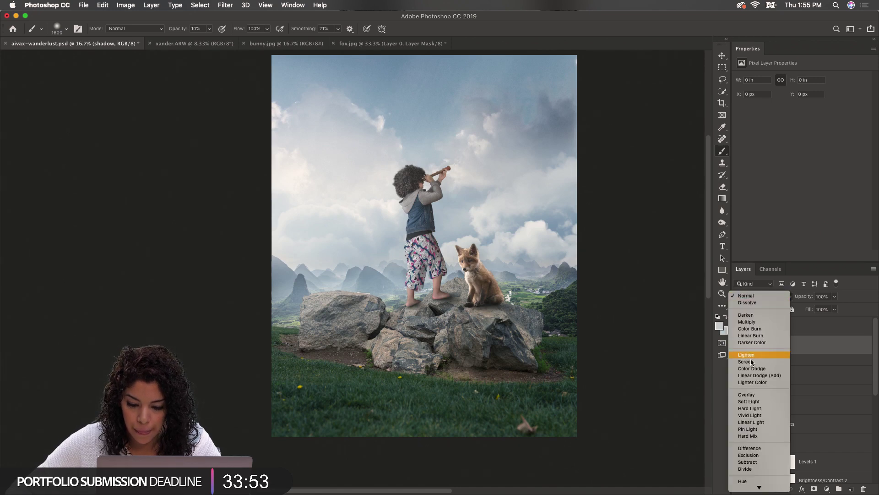
click(746, 394)
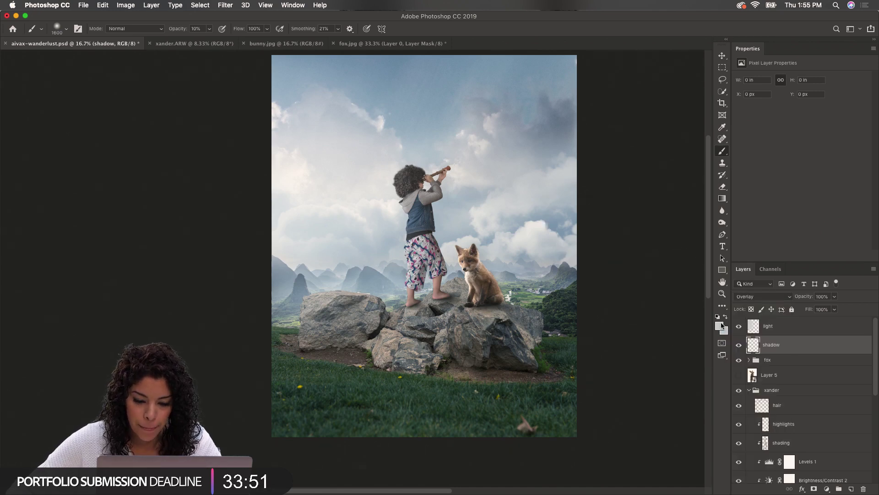
Set the foreground colour to the dark blue-grey 161b1e, based on a tone sampled from the image's shadow areas
click(720, 326)
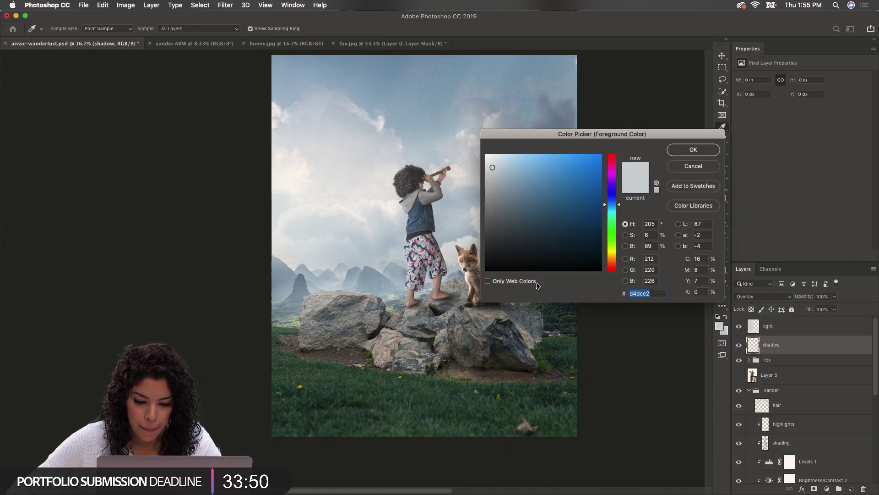
click(375, 333)
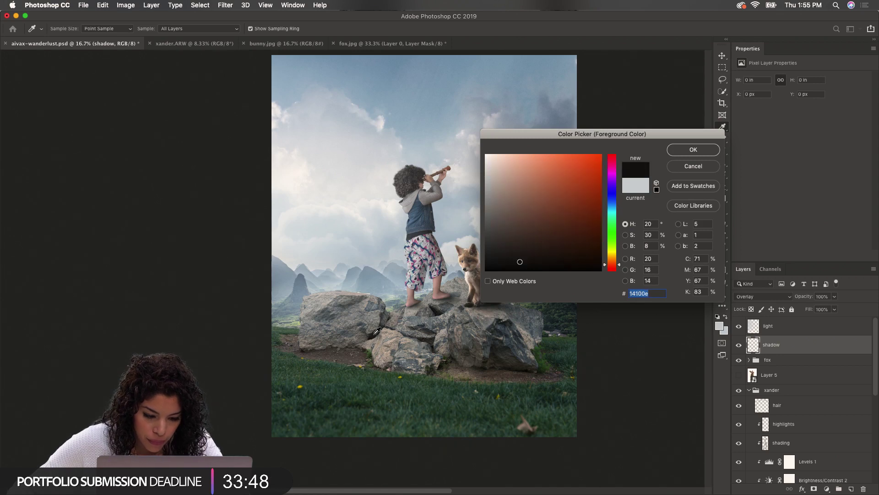
click(548, 328)
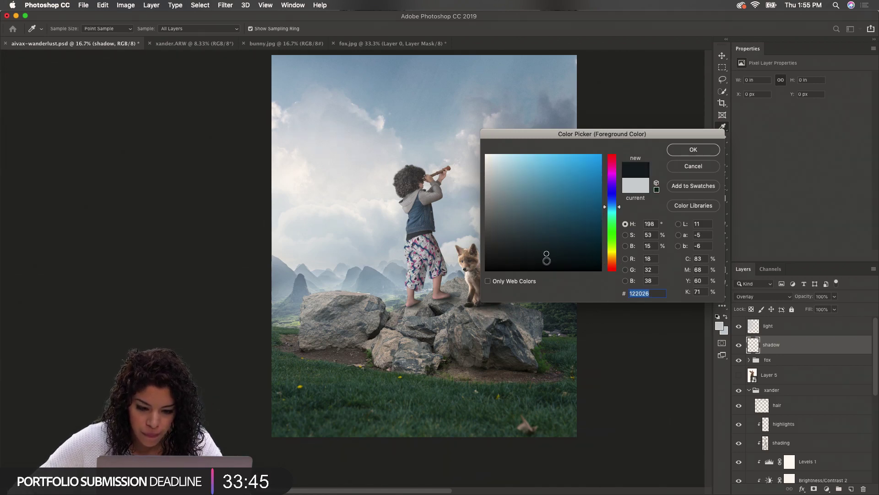
drag(547, 261, 521, 256)
click(517, 257)
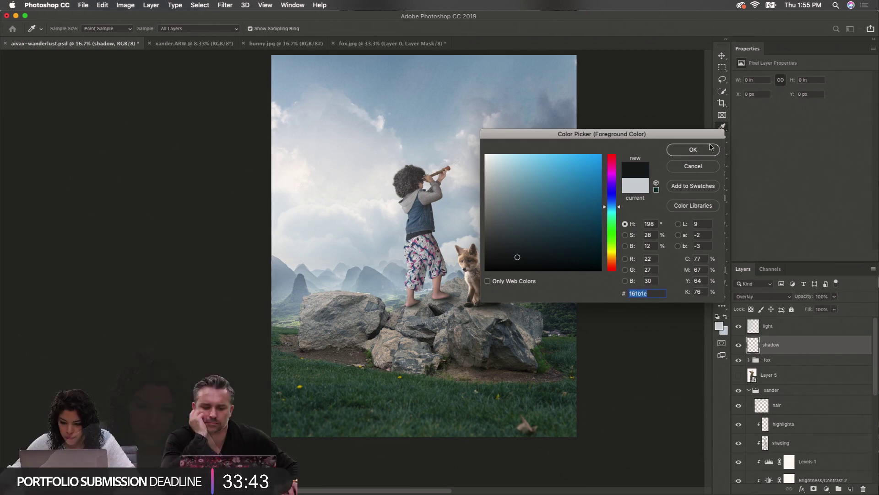
click(708, 149)
Paint shadow down the image's right edge and across the grass on the shadow layer, and compare with the layer hidden
mouse_move(598, 99)
mouse_down()
mouse_move(573, 139)
mouse_move(578, 201)
mouse_up()
mouse_move(578, 384)
mouse_down()
mouse_move(555, 373)
mouse_move(625, 294)
mouse_move(411, 417)
mouse_move(381, 466)
mouse_move(534, 365)
mouse_move(569, 424)
mouse_move(617, 240)
mouse_move(552, 107)
mouse_move(613, 157)
mouse_move(589, 334)
mouse_move(515, 363)
mouse_move(618, 282)
mouse_move(600, 304)
mouse_move(345, 436)
mouse_move(614, 242)
mouse_move(411, 396)
mouse_move(697, 88)
mouse_move(534, 35)
mouse_move(575, 102)
mouse_move(426, 449)
mouse_up()
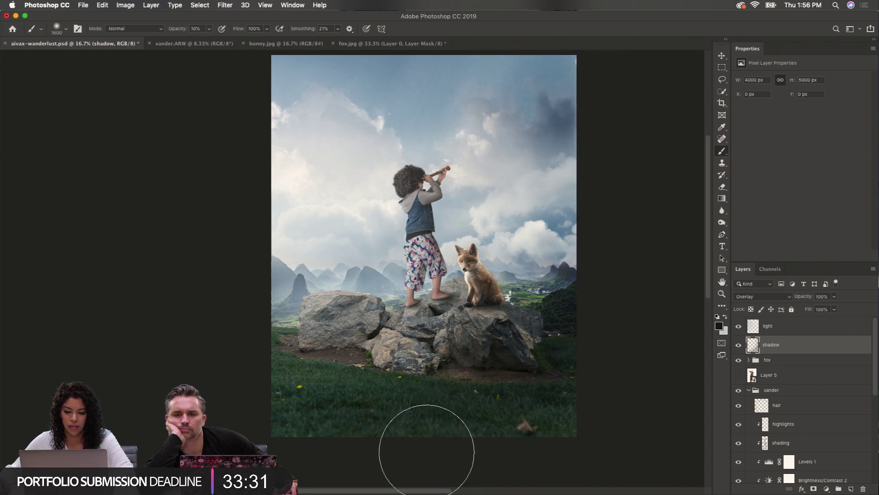
click(739, 345)
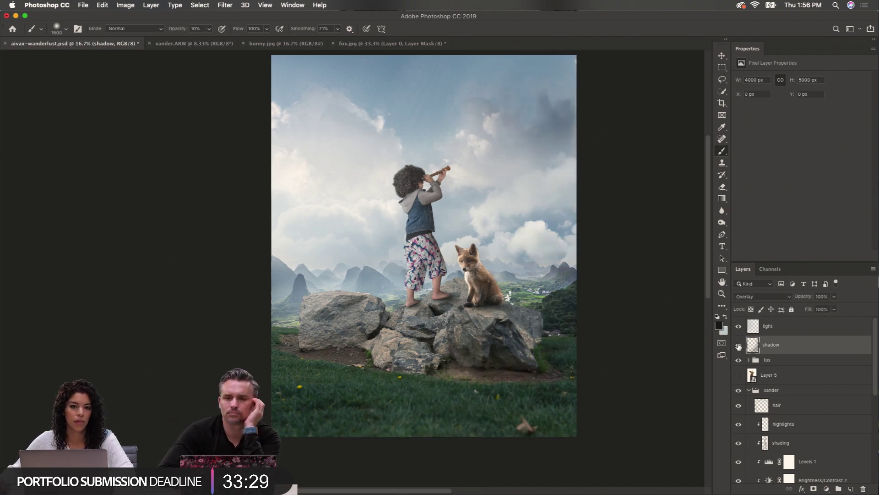
click(738, 344)
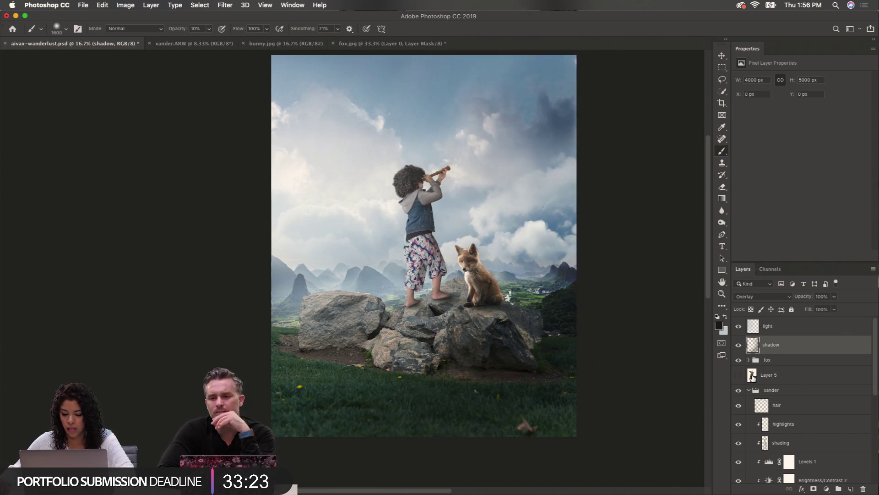
Add a layer mask to the shadow layer and soften the shadow over the right-hand clouds with a 1100 px black brush
click(806, 491)
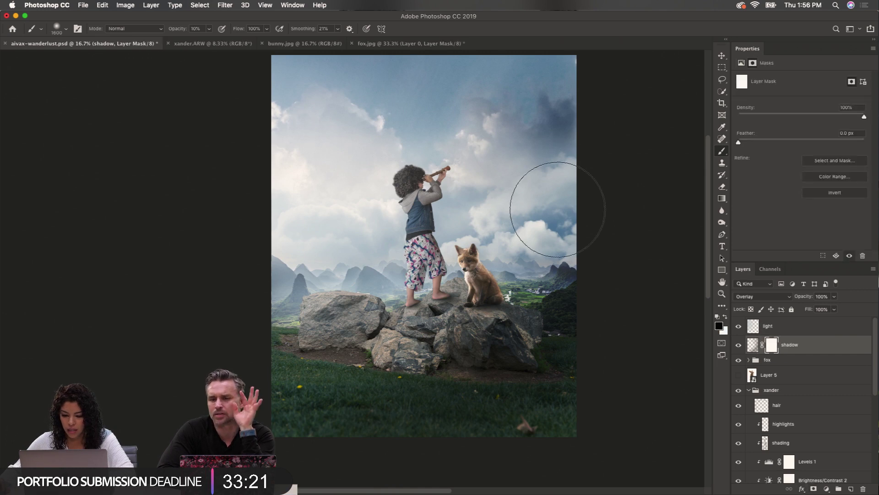
key(bracketleft)
key(bracketleft)
key(bracketleft)
key(bracketleft)
key(bracketleft)
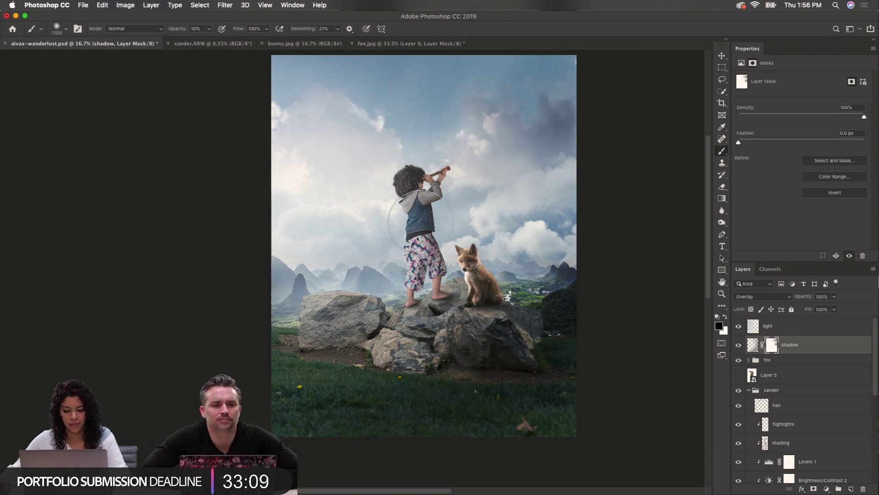
Toggle the visibility of the light and shadow layers to compare the composite before and after the lighting changes
key(super+minus)
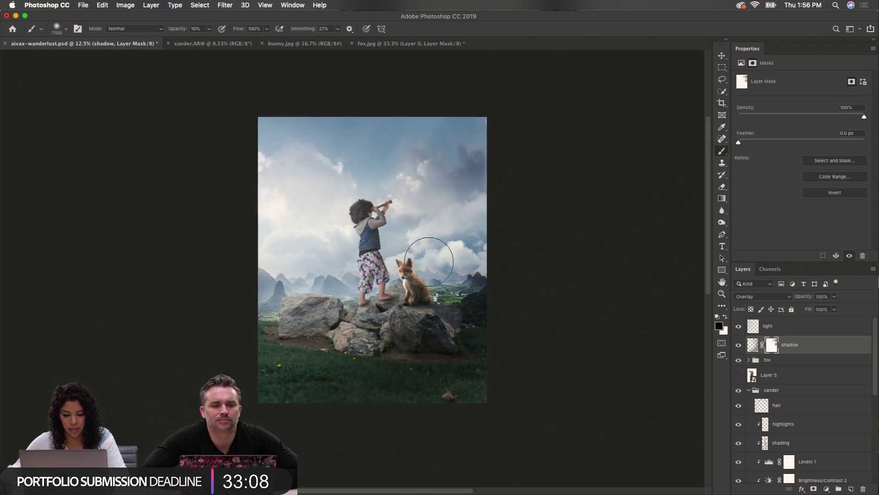
click(739, 346)
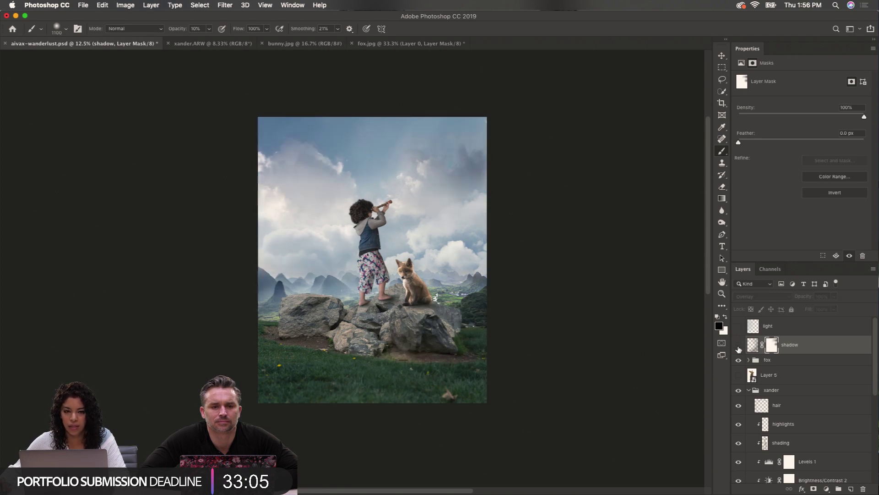
click(739, 327)
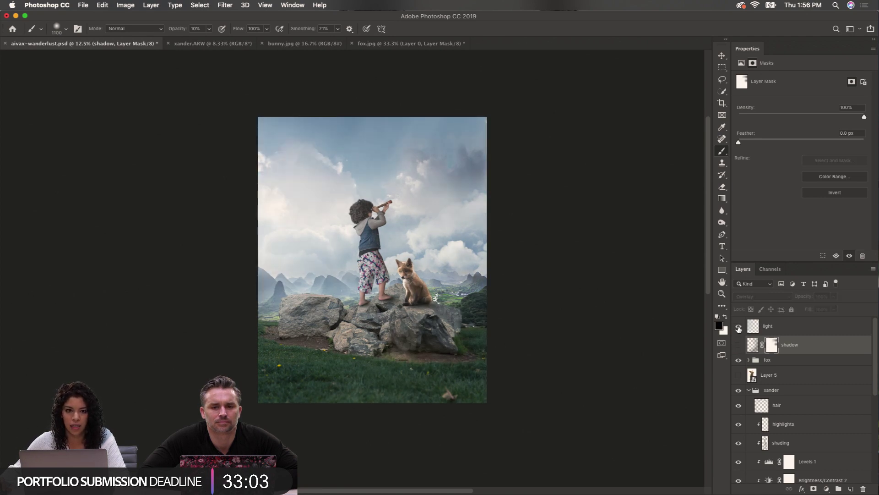
click(738, 346)
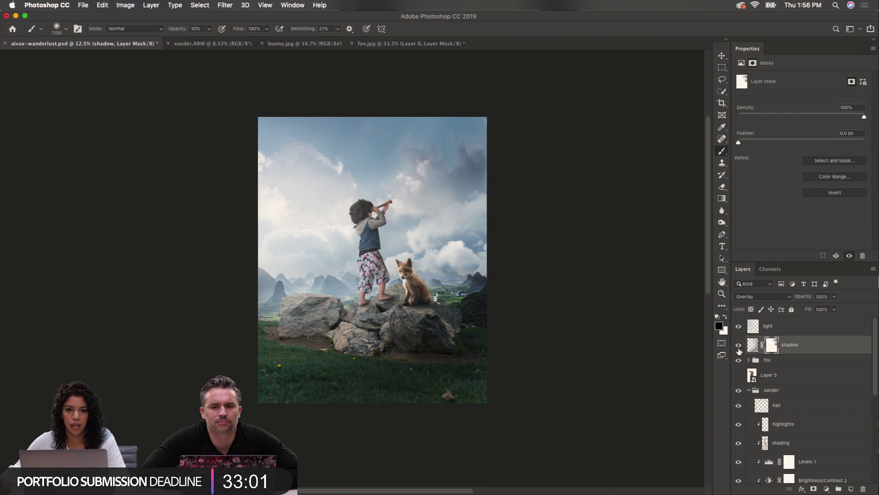
Add a new empty layer at the top of the grass group and clip it to the layers beneath
click(146, 180)
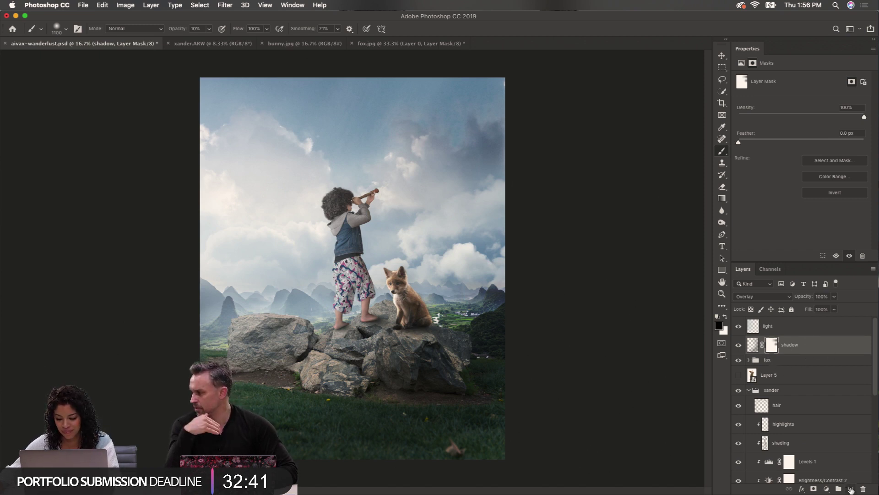
scroll(824, 427, down, 5)
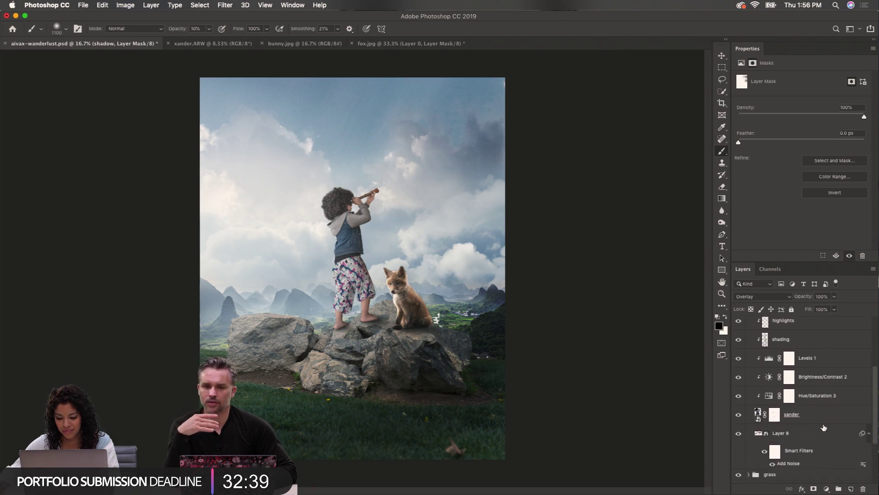
scroll(824, 427, down, 2)
click(847, 431)
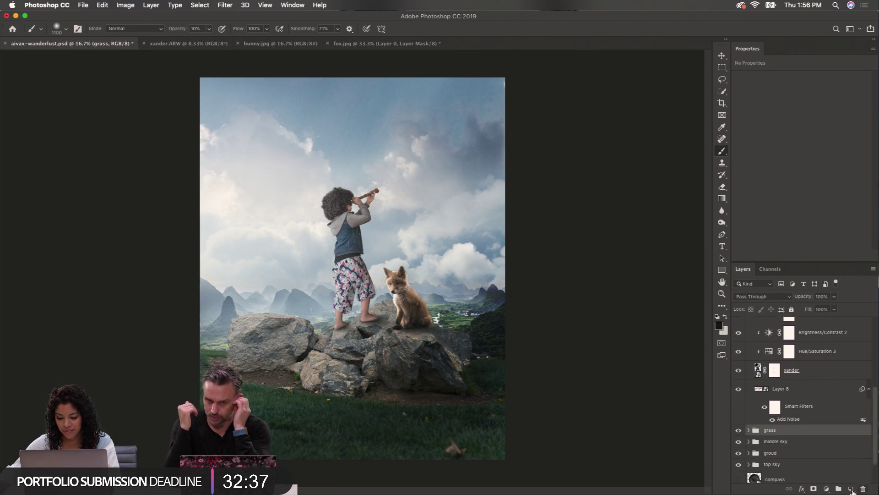
click(748, 430)
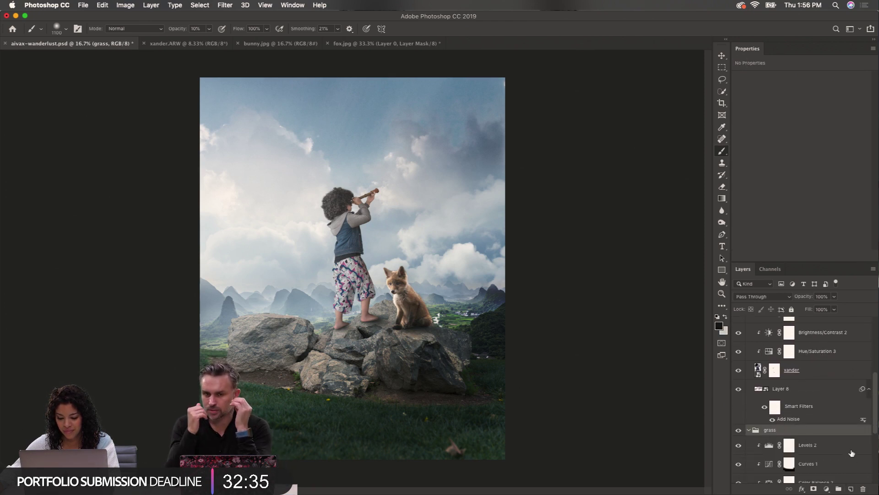
click(852, 453)
click(851, 489)
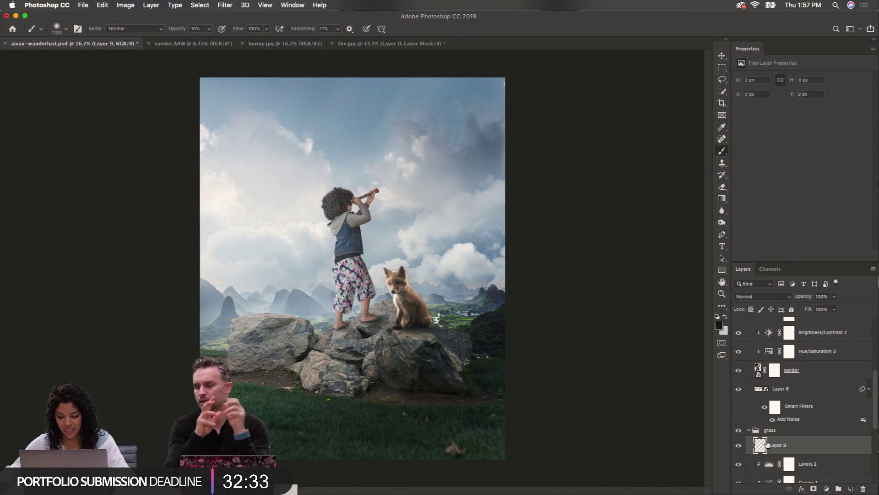
alt+click(774, 455)
Set the new clipped grass layer's blend mode to Overlay and reduce the brush size to 400 px
scroll(774, 454, down, 3)
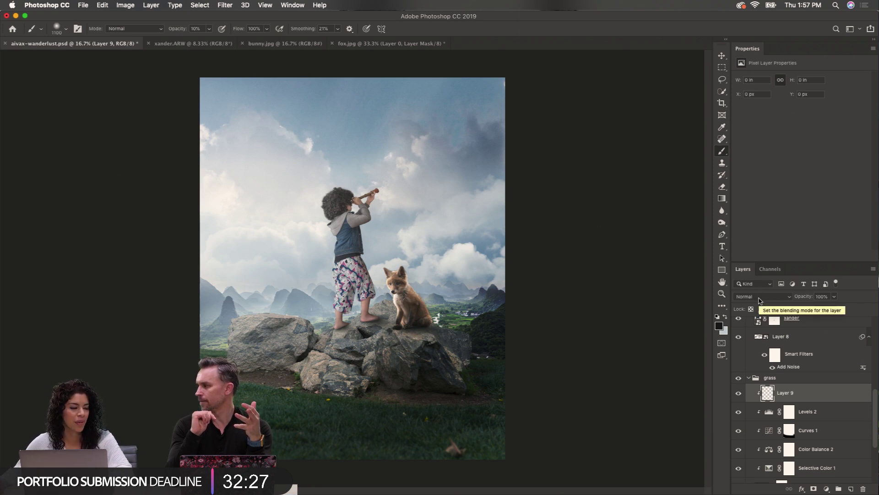
click(758, 299)
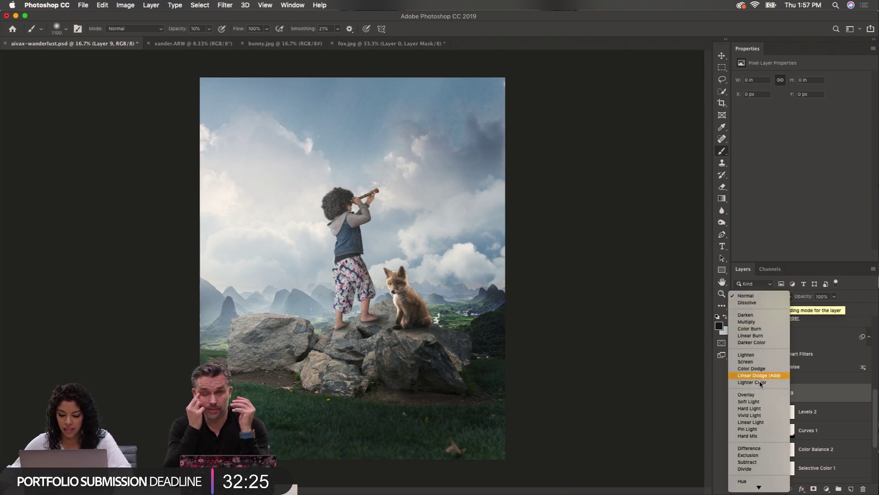
click(760, 396)
key(bracketleft)
key(bracketleft)
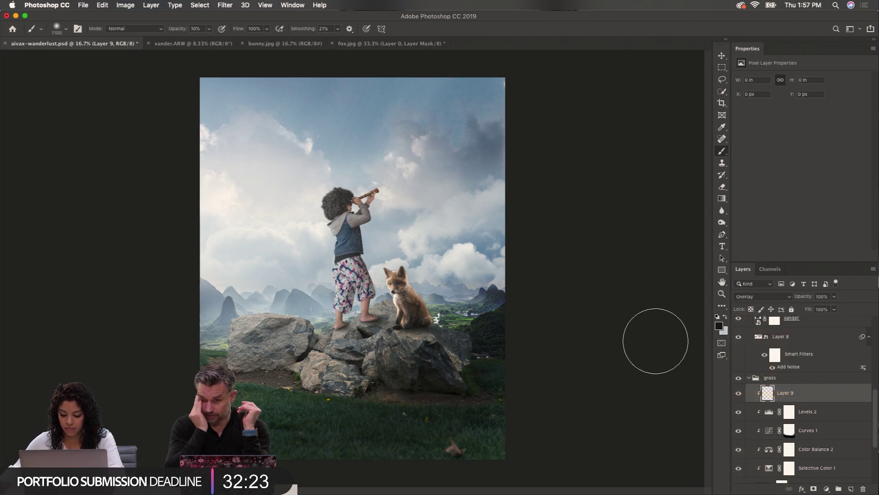
key(bracketleft)
key(bracketleft)
key(bracketleft)
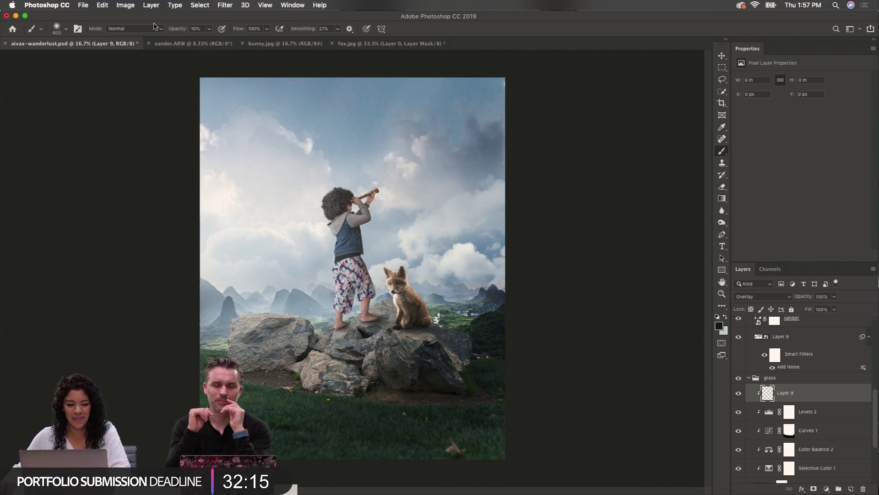
Set the foreground colour to the pale blue-grey cfdae5, based on a tone sampled from the bright clouds
click(720, 327)
click(236, 236)
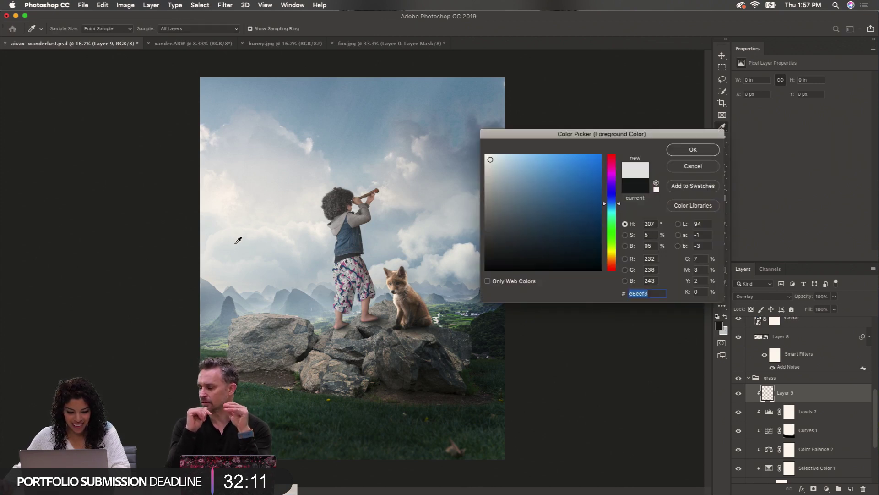
click(318, 210)
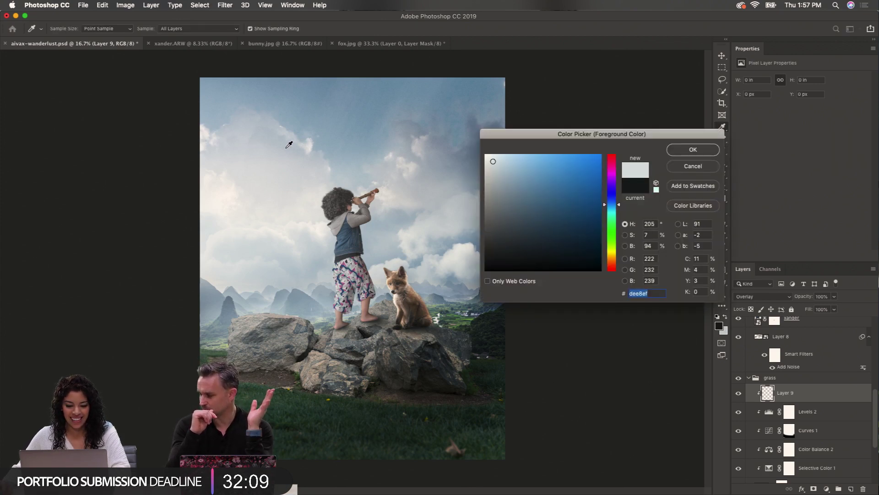
click(287, 147)
click(297, 144)
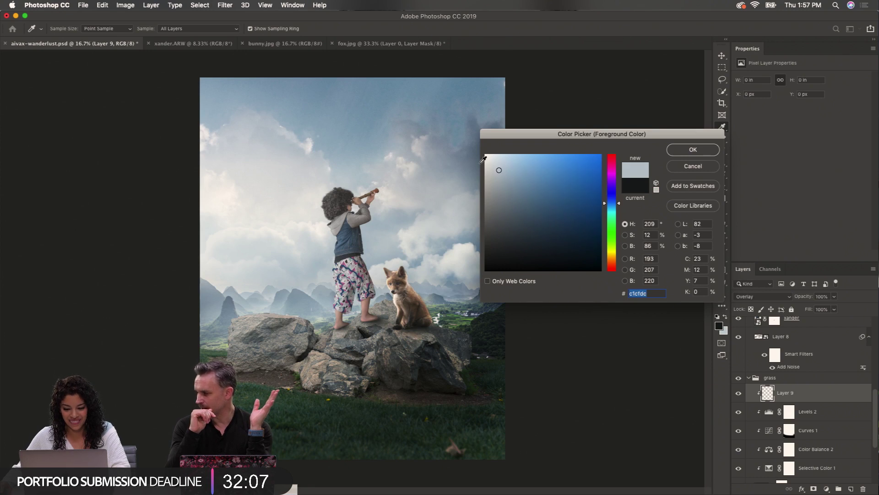
click(496, 163)
click(496, 166)
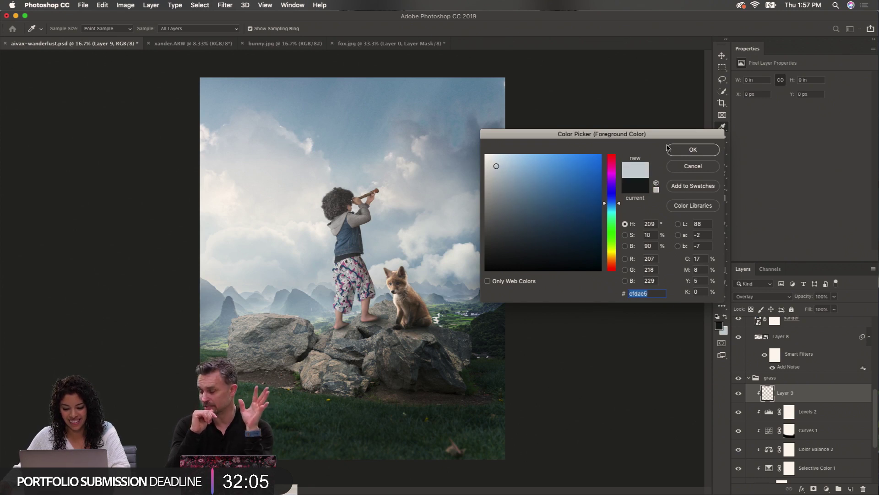
click(673, 153)
Paint soft light over the left part of the grass with the 400 px brush at 10% opacity
mouse_move(301, 397)
mouse_down()
mouse_move(257, 401)
mouse_move(278, 406)
mouse_up()
key(super+equal)
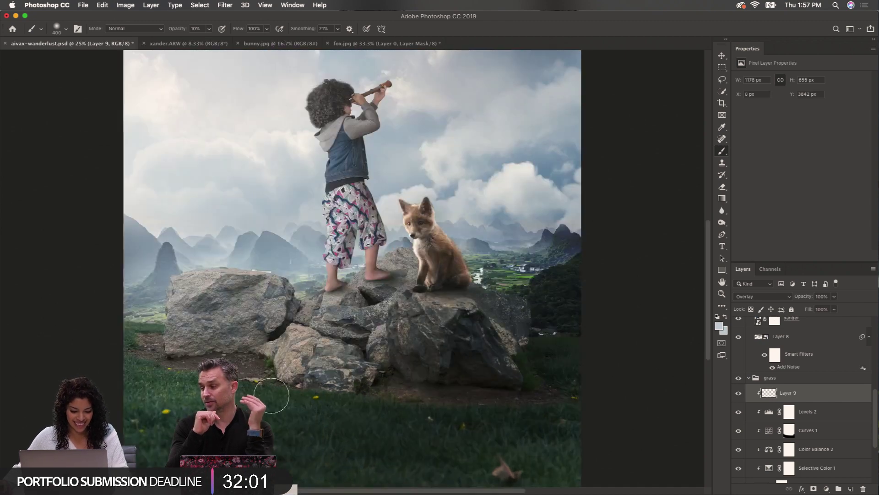
key(super+minus)
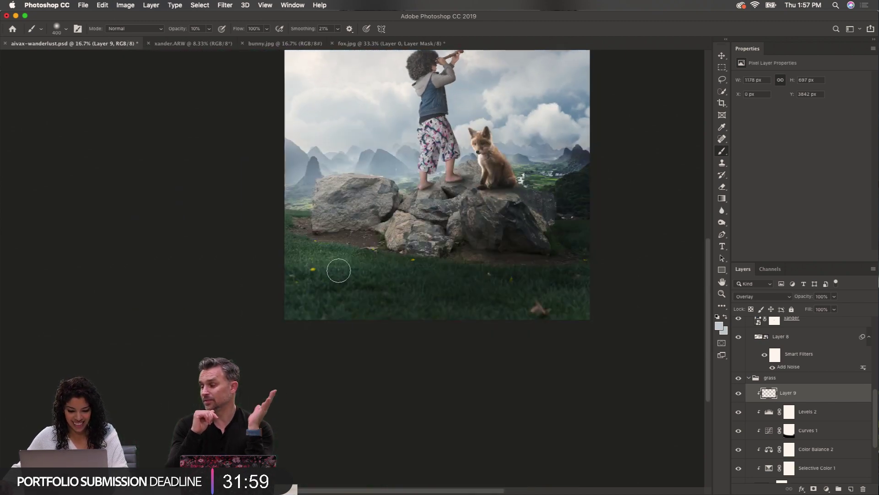
drag(338, 265, 386, 265)
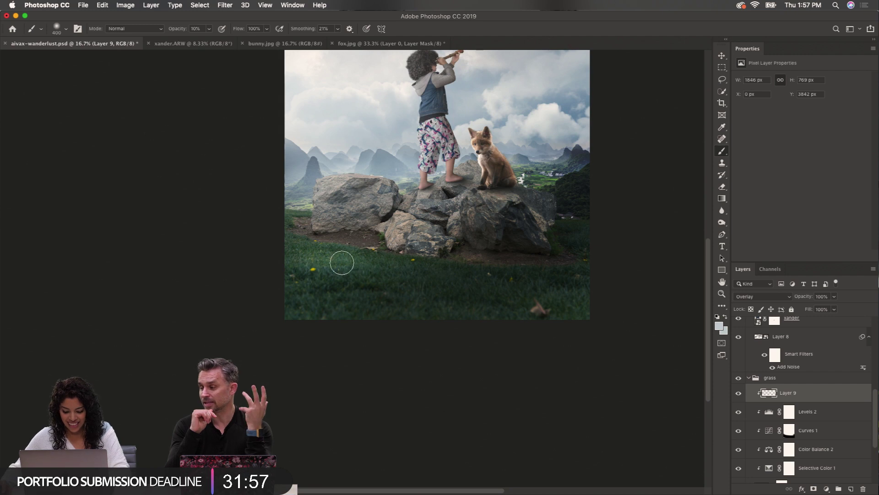
Resize the brush to 300 px and paint more light across the grass and soil in front of the left rocks
key(bracketright)
key(bracketright)
key(bracketleft)
key(bracketleft)
key(bracketleft)
key(bracketleft)
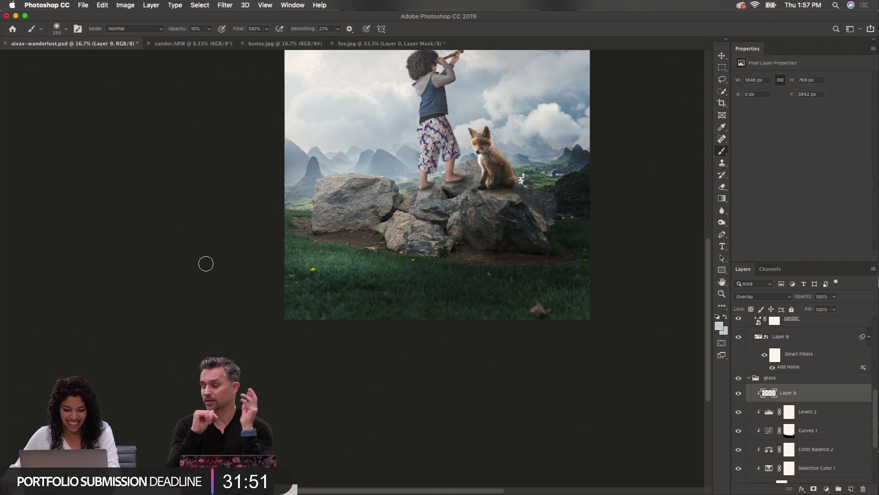
alt+click(337, 292)
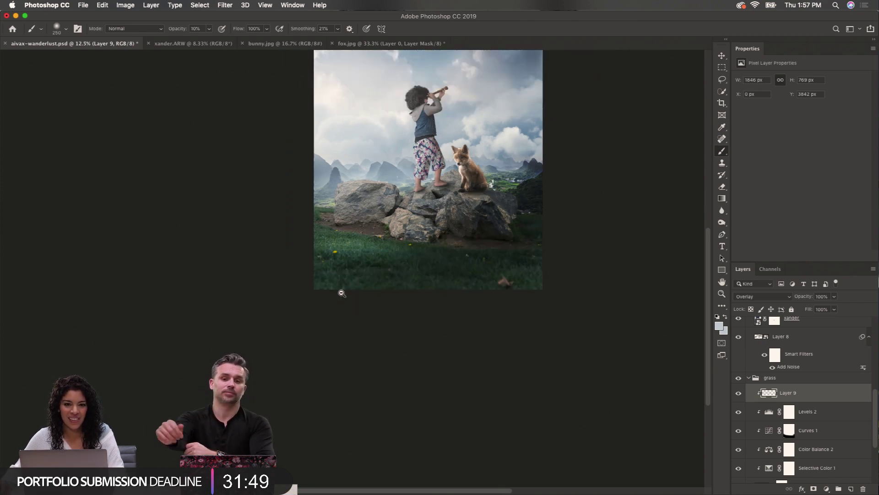
key(super+plus)
key(super+plus)
scroll(333, 396, down, 5)
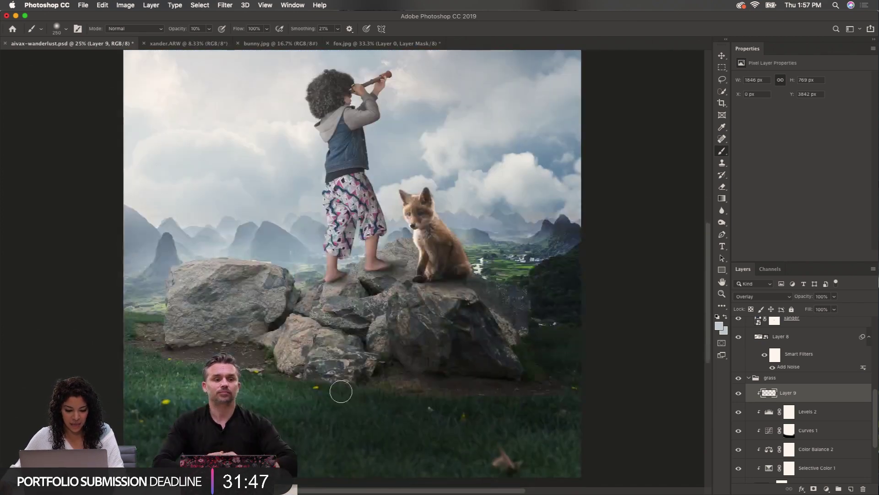
key(bracketright)
key(bracketright)
key(bracketright)
key(bracketleft)
key(bracketleft)
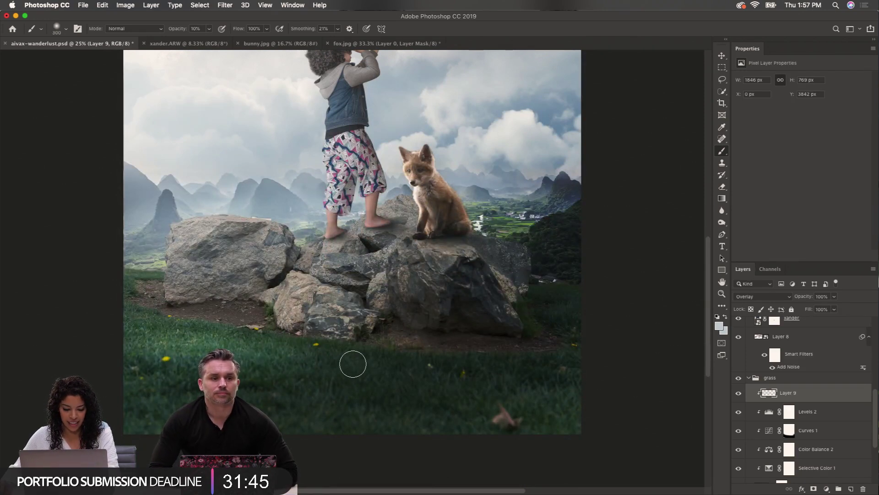
mouse_move(353, 364)
mouse_down()
mouse_move(158, 334)
mouse_move(312, 341)
mouse_move(130, 320)
mouse_up()
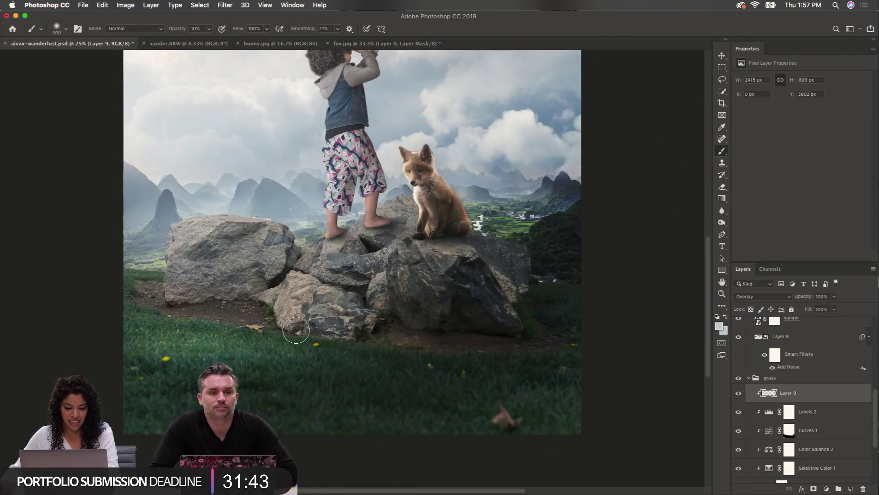
drag(296, 330, 151, 304)
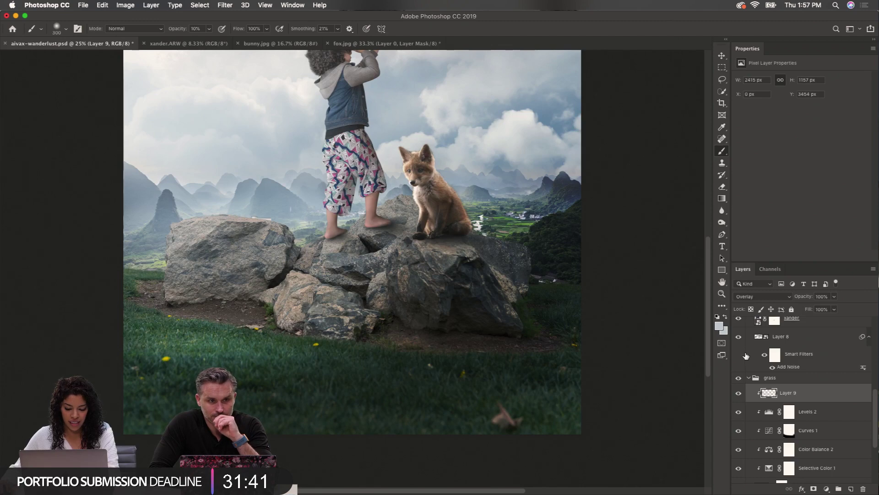
Toggle the visibility of the clipped grass light layer to compare the foreground before and after
click(738, 393)
click(739, 393)
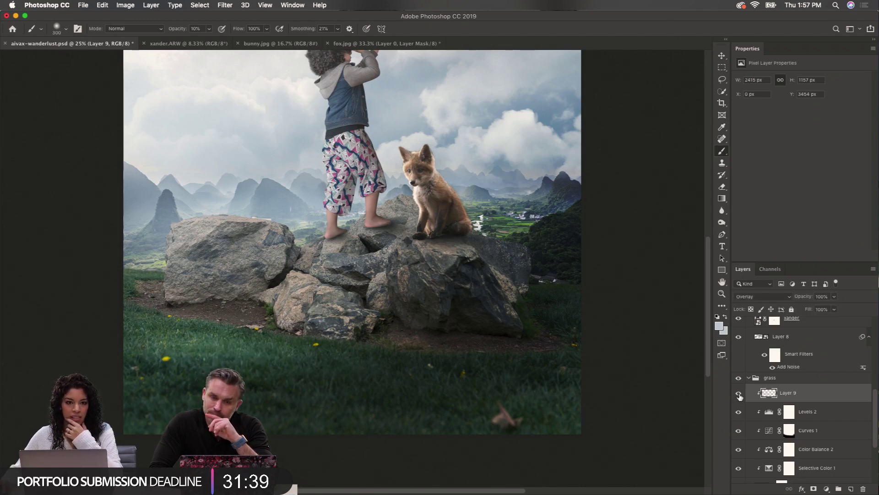
click(738, 394)
click(739, 394)
scroll(360, 317, down, 1)
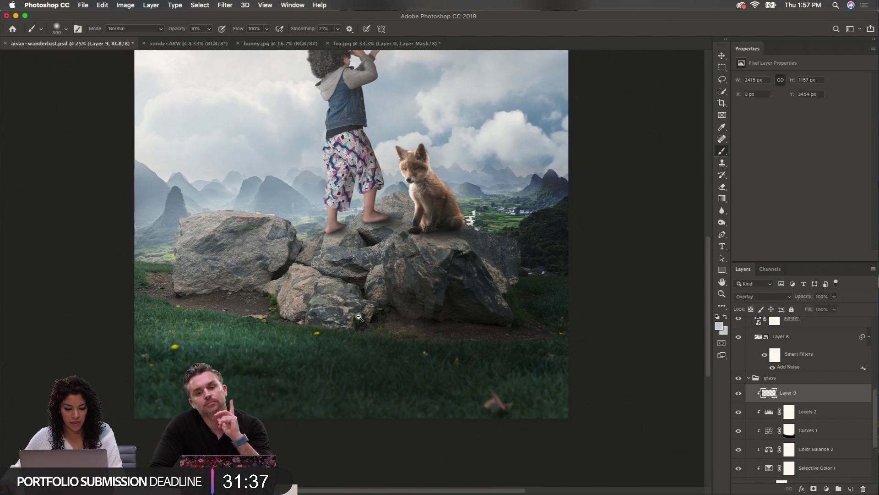
scroll(359, 317, down, 1)
scroll(339, 291, up, 1)
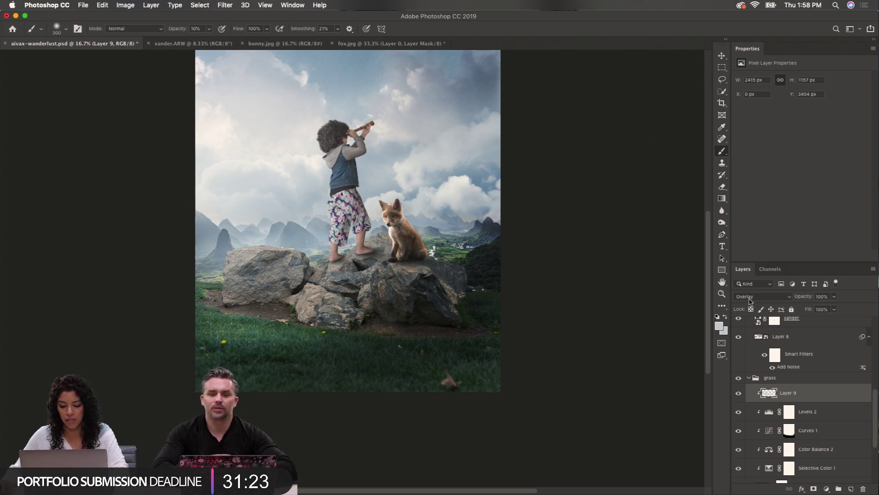
Keep the cfdae5 colour and paint light on the left-facing edges of the rocks with a 150 px brush
click(720, 327)
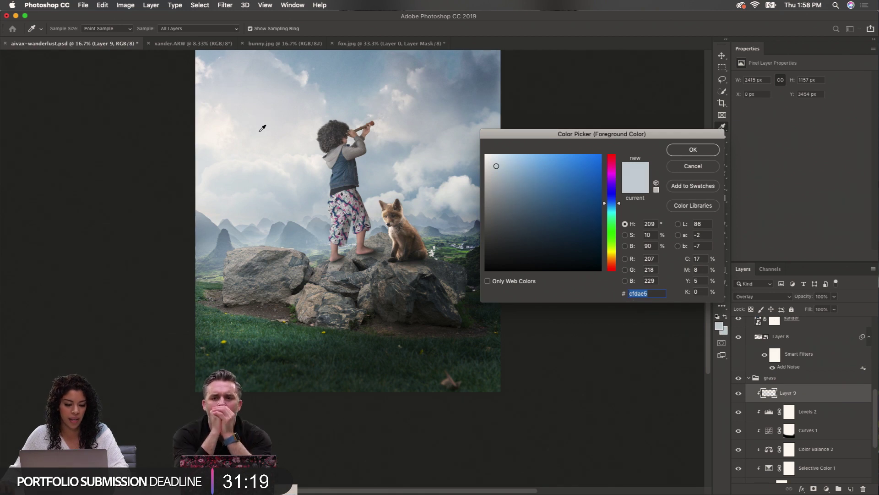
click(693, 150)
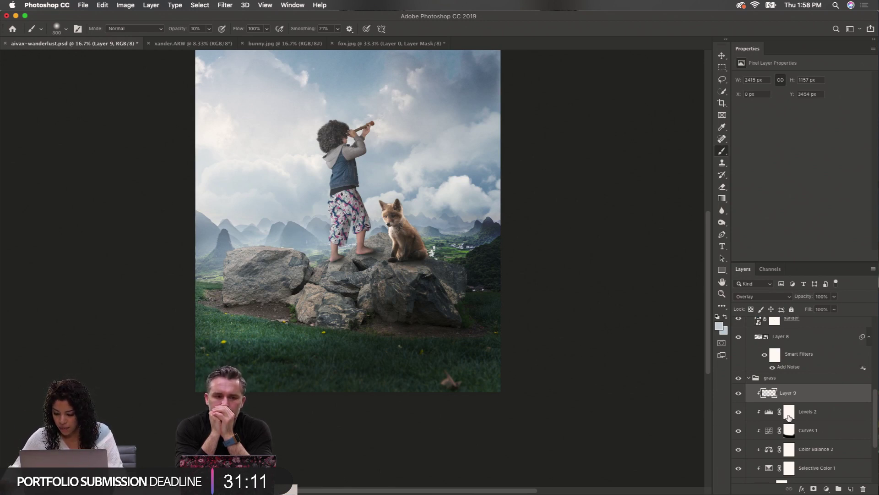
key(super+equal)
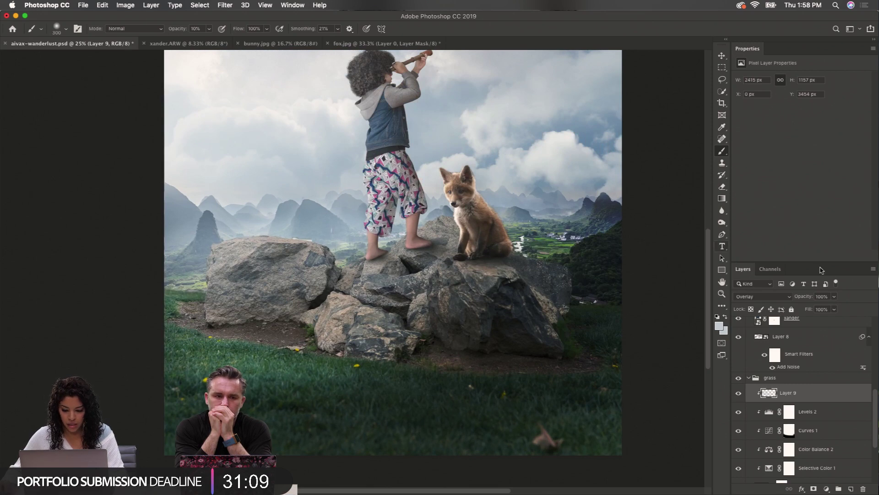
key(bracketleft)
key(bracketleft)
key(bracketleft)
key(bracketleft)
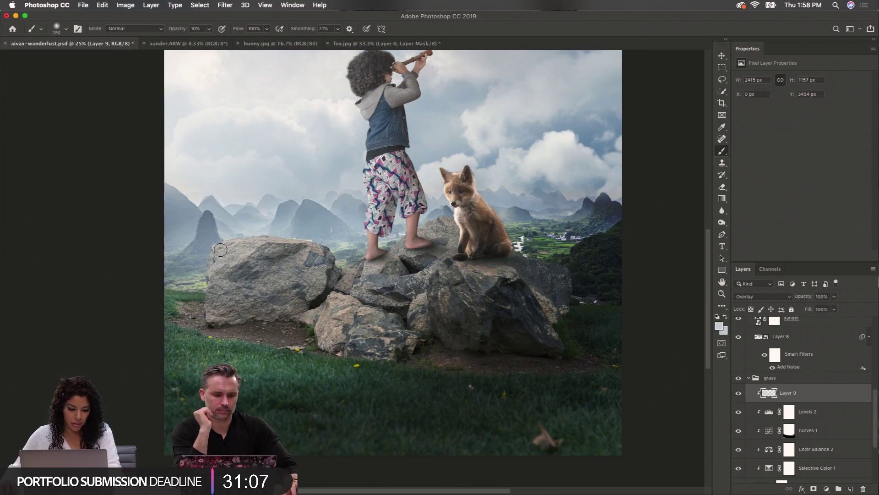
mouse_move(220, 250)
mouse_down()
mouse_move(273, 243)
mouse_move(221, 269)
mouse_up()
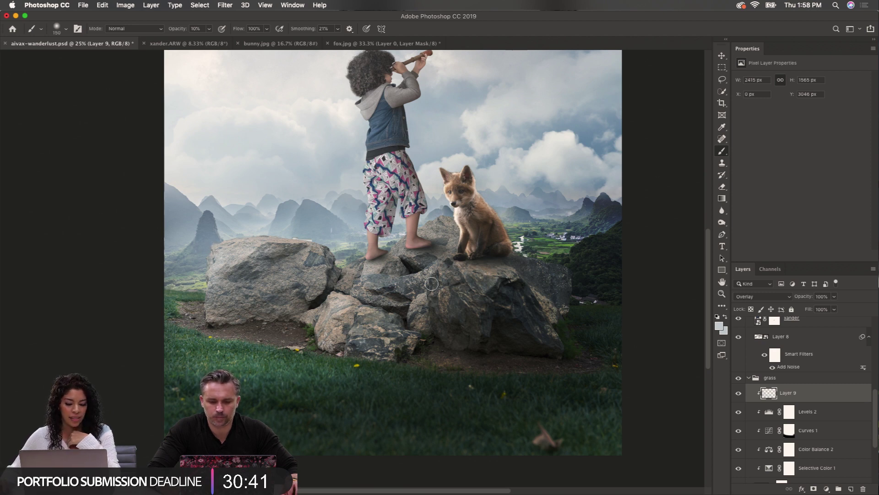
drag(420, 277, 424, 278)
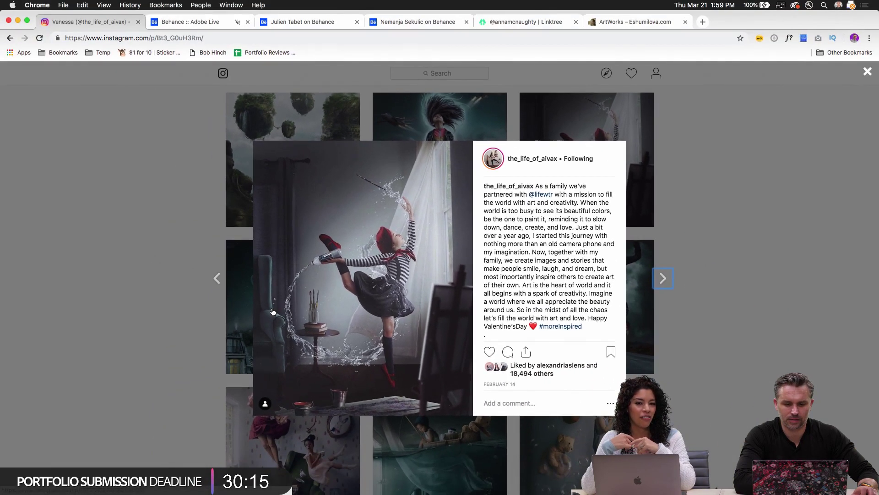
click(169, 158)
scroll(179, 169, up, 6)
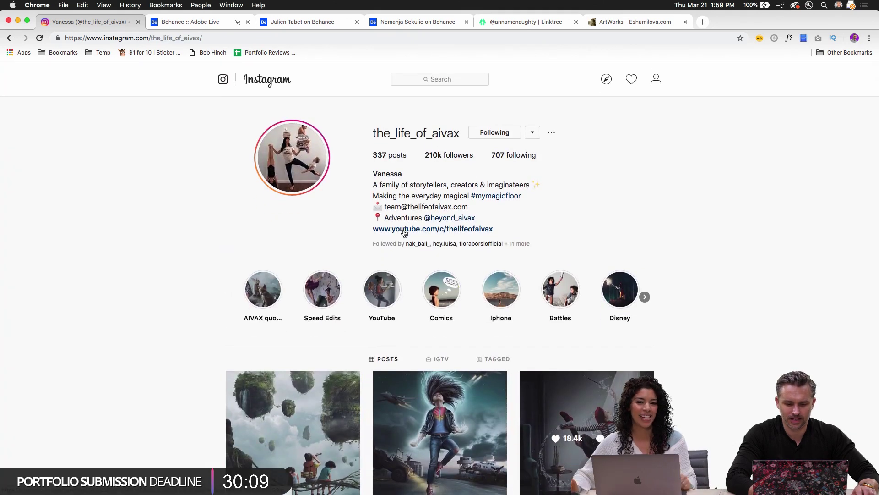
click(399, 228)
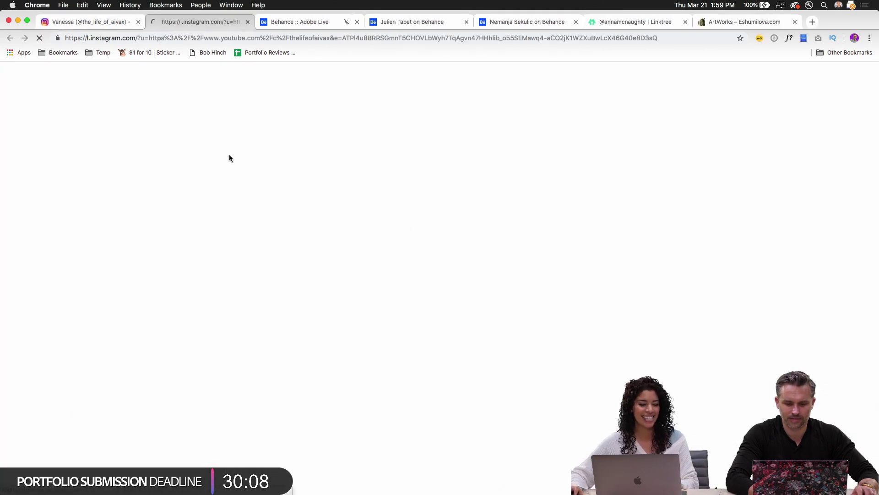
right_click(196, 26)
click(102, 127)
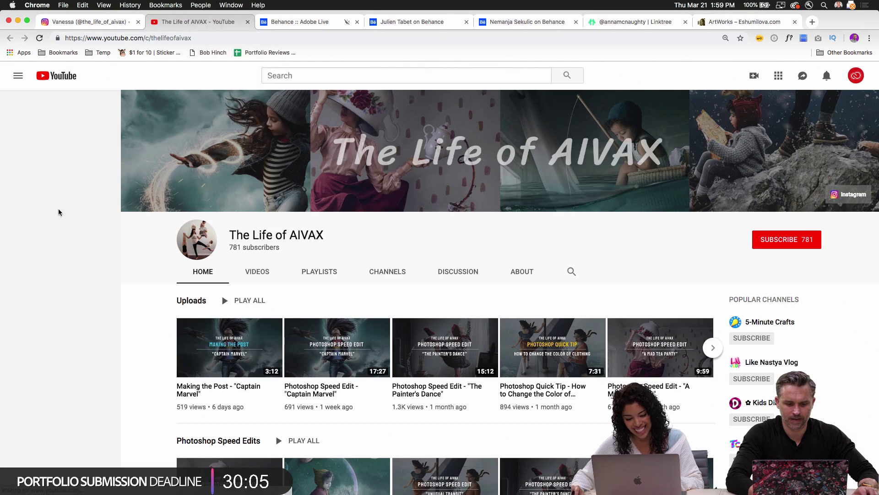
scroll(192, 222, down, 3)
scroll(196, 222, down, 1)
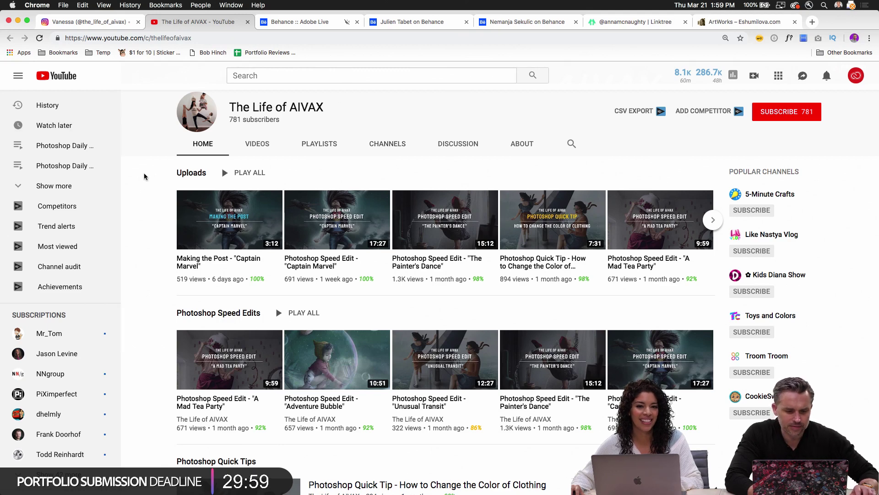
Open the speed edit video "The Painter's Dance", mute it, and watch it full screen, skimming to different points
scroll(153, 183, down, 1)
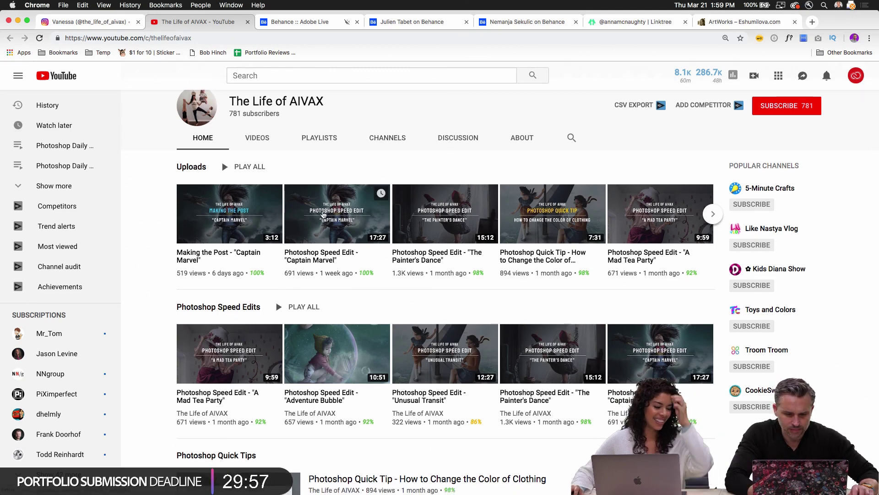
click(425, 215)
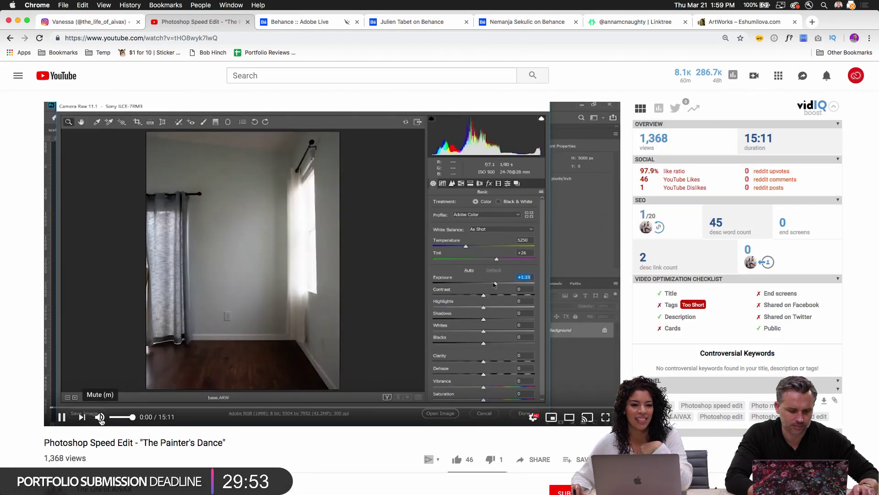
click(100, 417)
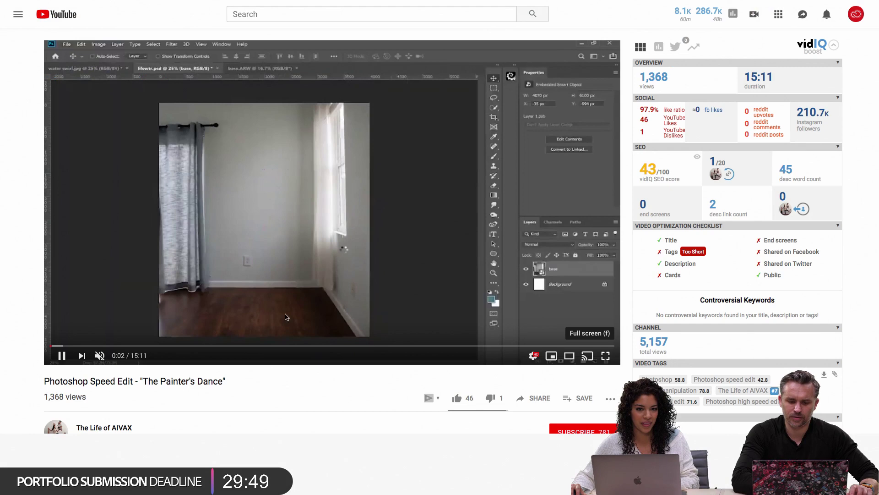
click(604, 418)
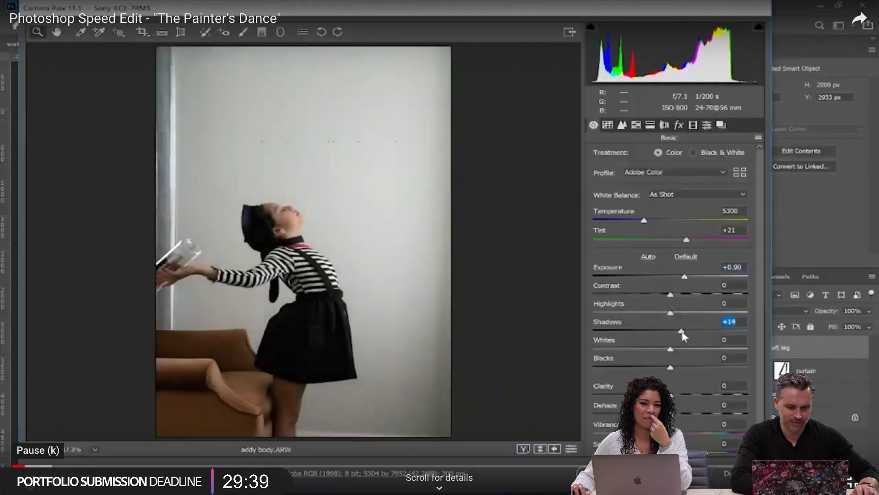
click(29, 491)
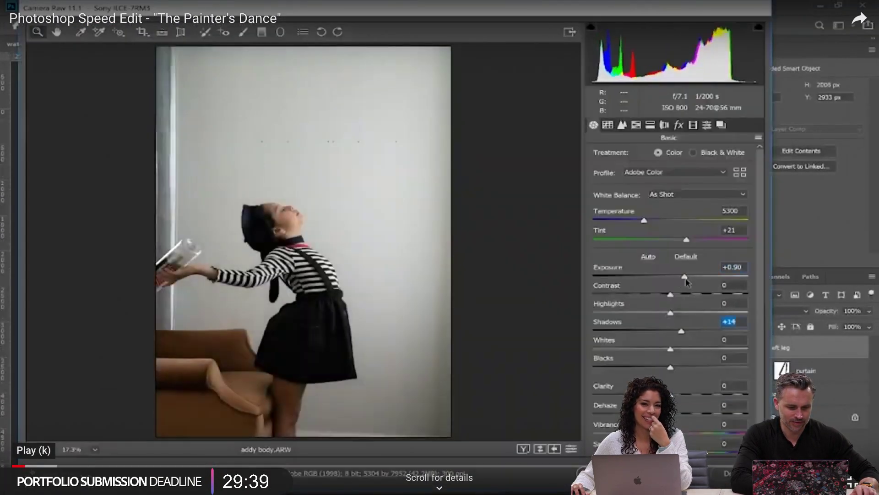
click(36, 466)
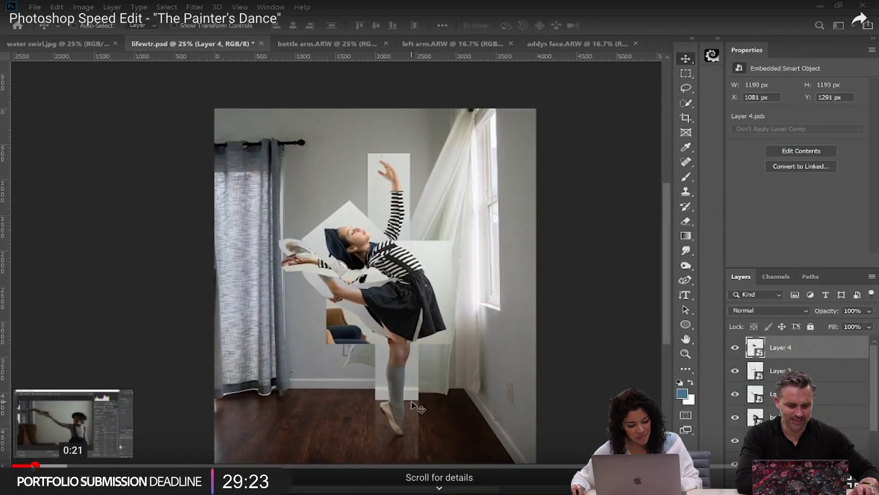
click(26, 466)
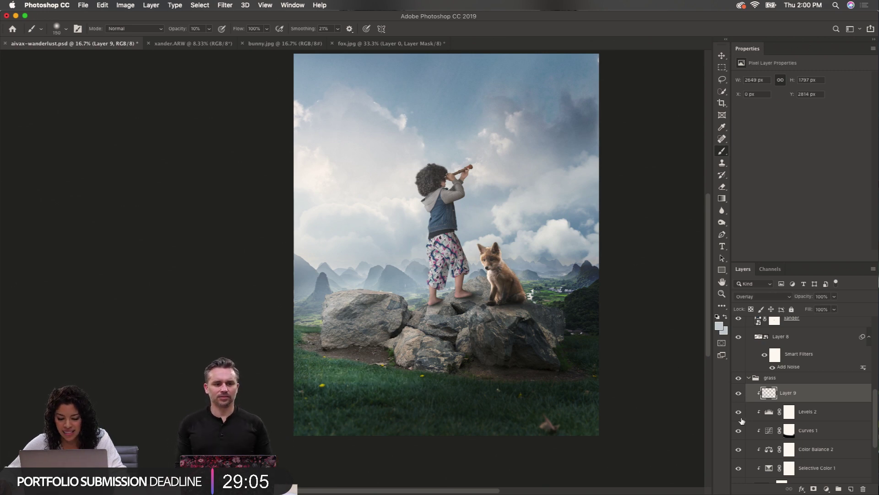
Add a new layer clipped in the grass group beneath the light layer and set its blend mode to Multiply
click(851, 489)
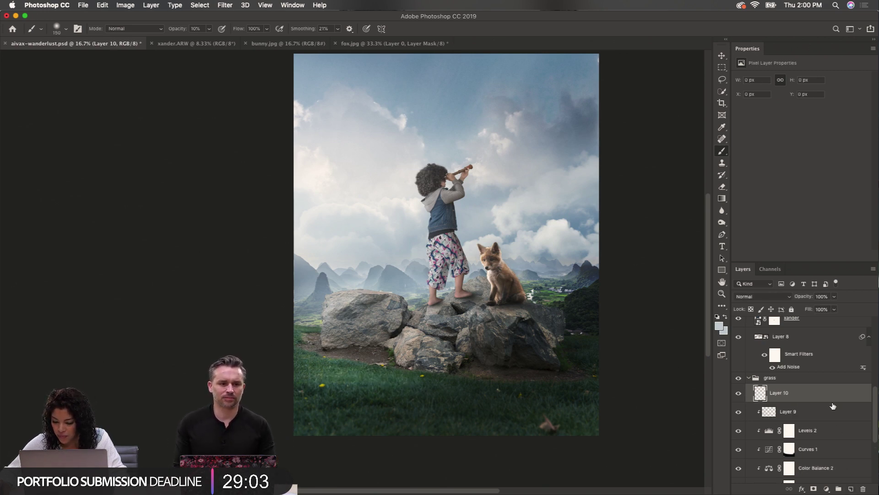
drag(788, 393, 790, 413)
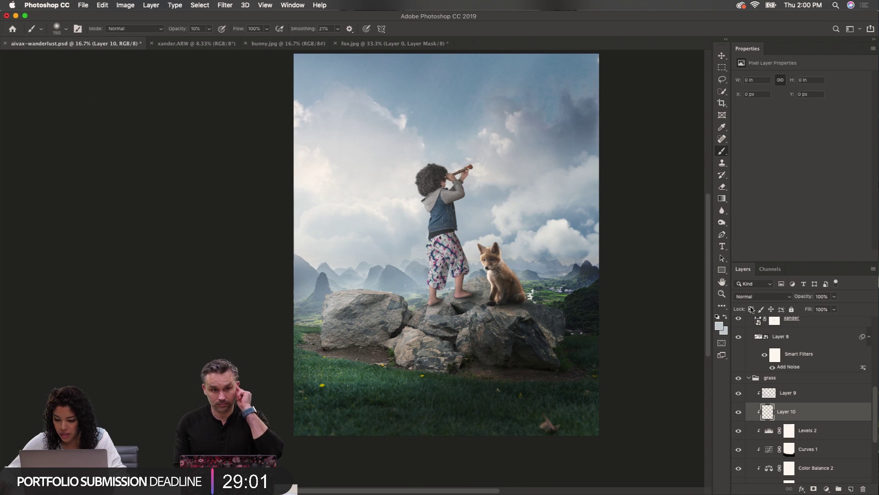
click(763, 297)
click(744, 316)
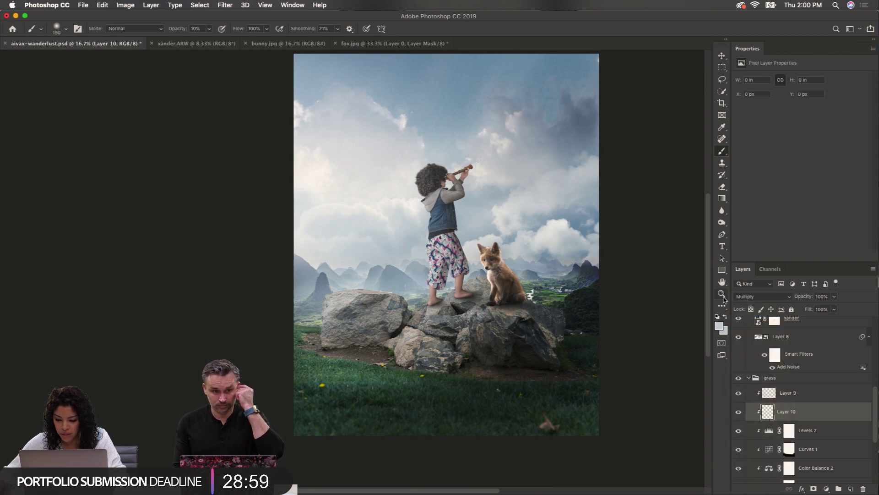
Set the foreground colour to 1d1f20 and paint shadow between the left and middle rocks, reducing the brush to 200 px
click(719, 326)
click(520, 351)
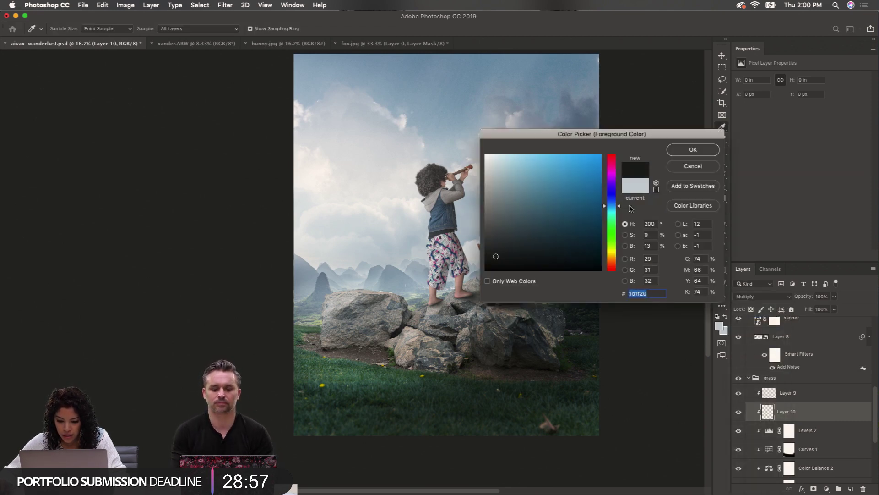
click(682, 152)
key(b)
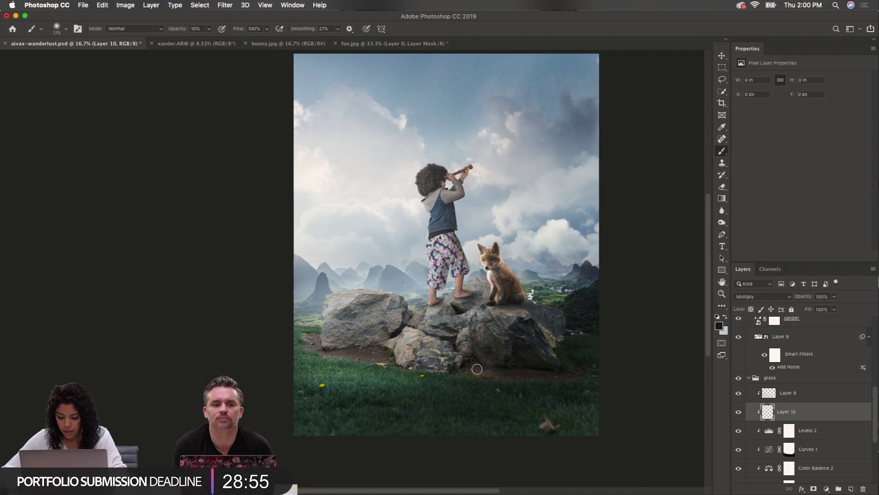
key(bracketright)
key(bracketright)
key(bracketright)
key(bracketright)
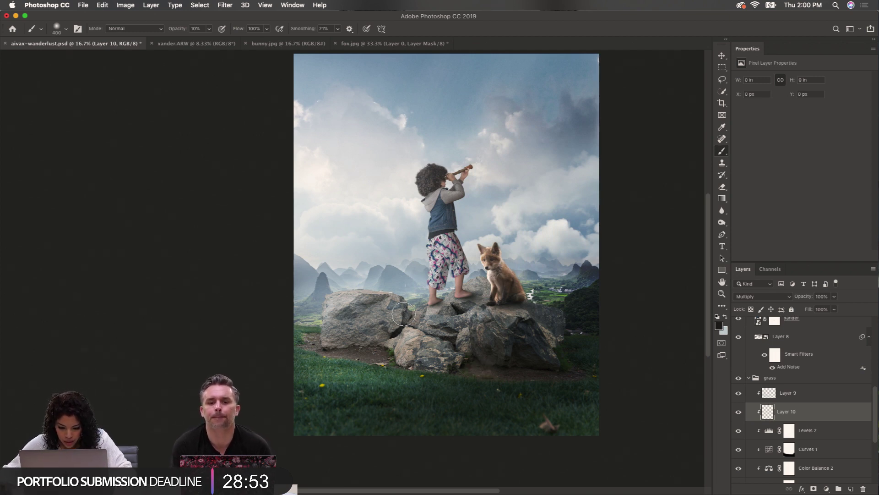
drag(403, 314, 402, 318)
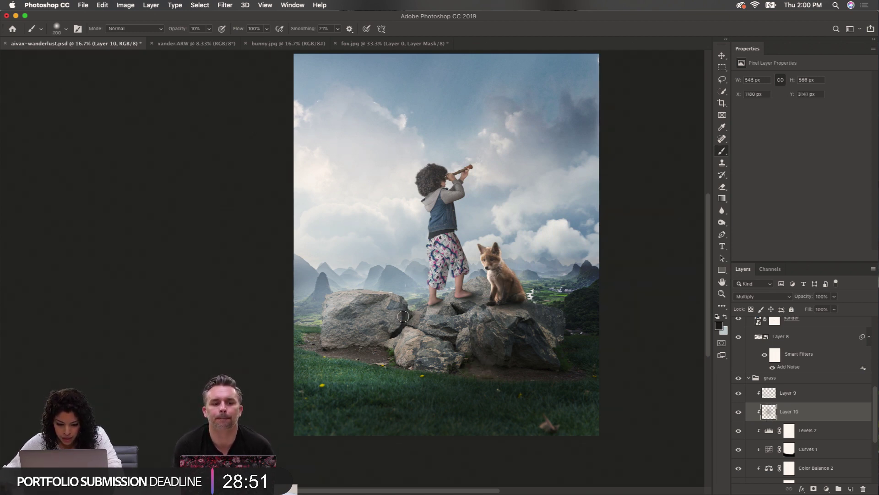
drag(379, 334, 360, 349)
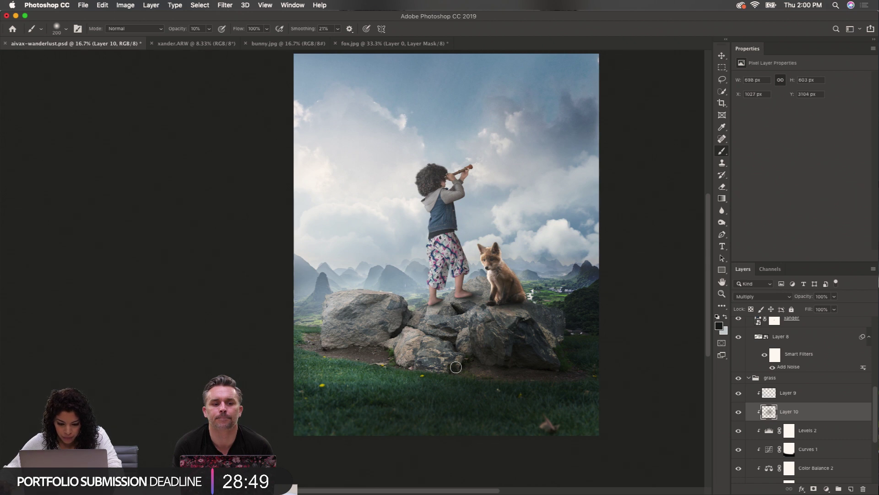
Paint shadow along the base of the middle rocks and over the shaded side of the right rocks
drag(455, 367, 437, 374)
mouse_move(494, 361)
mouse_down()
mouse_move(520, 338)
mouse_move(561, 361)
mouse_move(547, 318)
mouse_up()
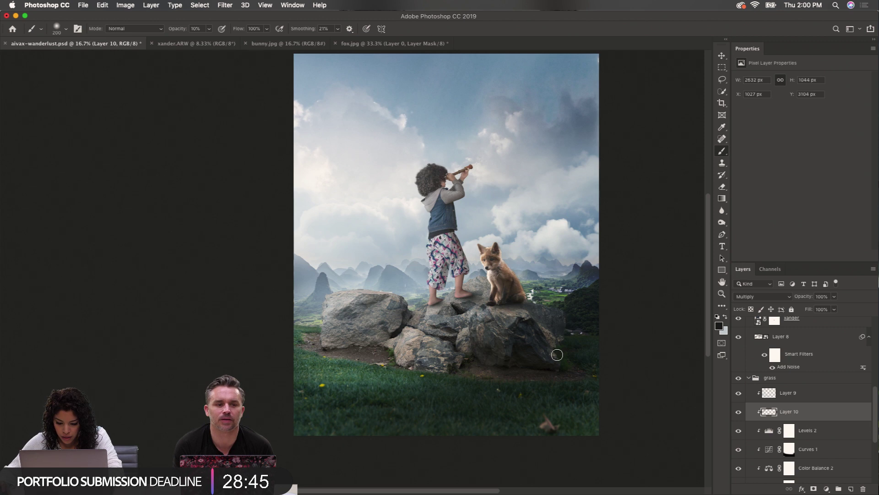
mouse_move(557, 354)
mouse_down()
mouse_move(525, 358)
mouse_move(575, 376)
mouse_move(511, 369)
mouse_up()
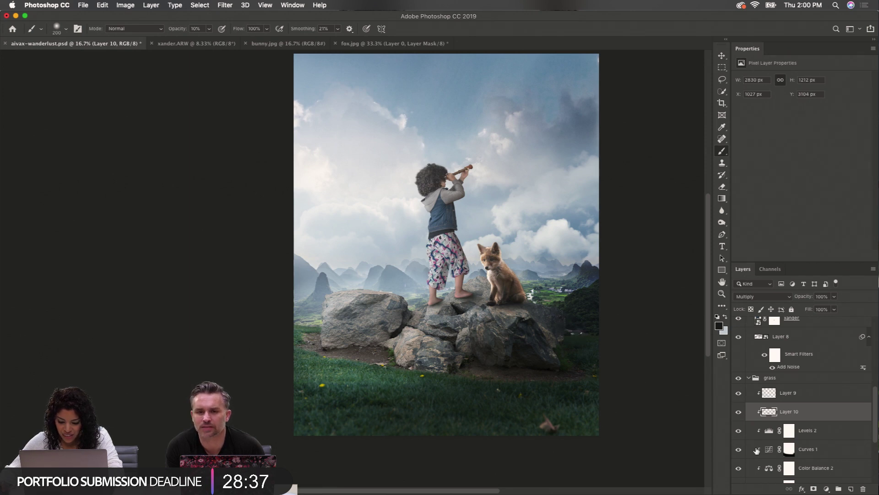
Toggle the visibility of the Multiply shadow layer to compare the rocks with and without the painted shadows
click(739, 412)
click(739, 412)
click(738, 412)
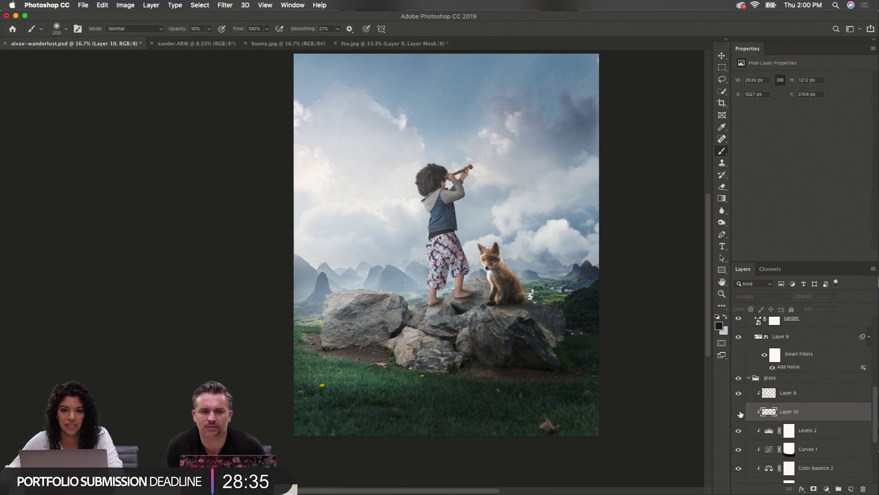
click(739, 412)
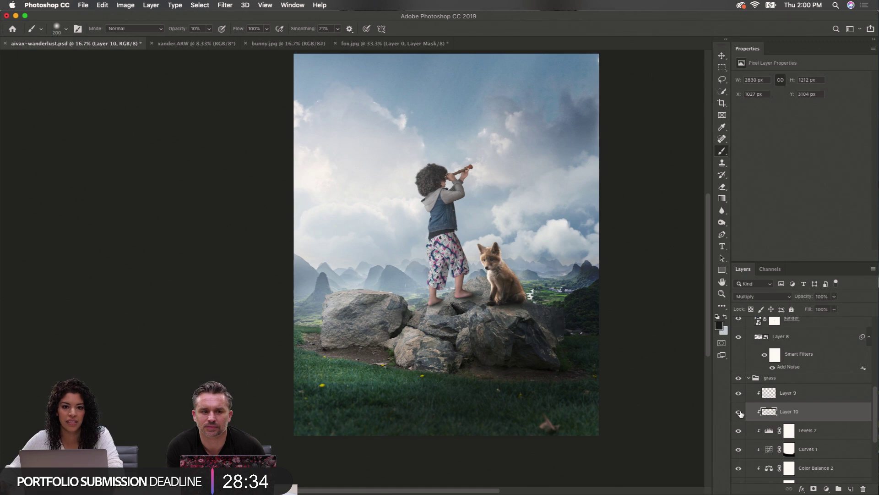
alt+click(486, 384)
super+click(323, 164)
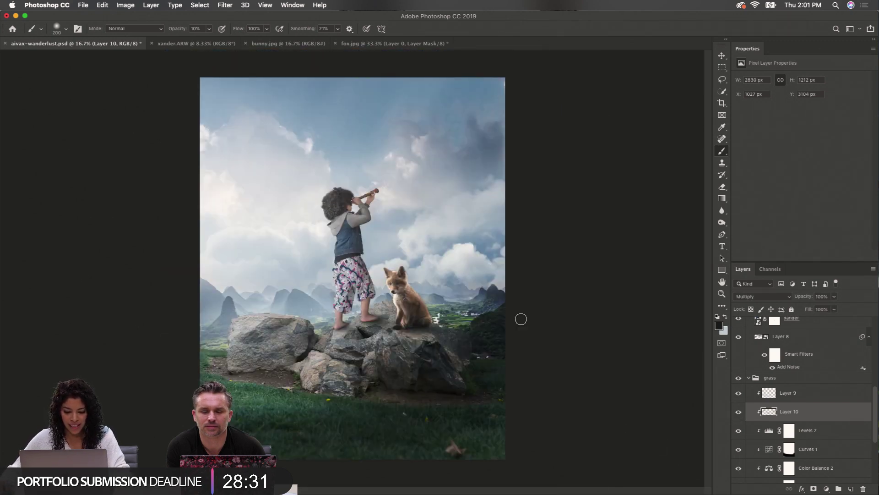
Collapse the grass group and move the compass layer to the top of the layer stack
scroll(764, 349, up, 5)
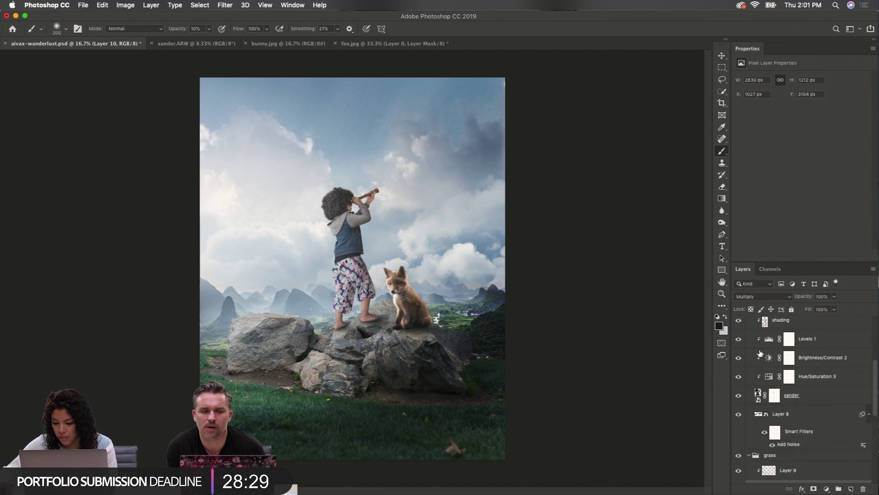
scroll(746, 336, up, 3)
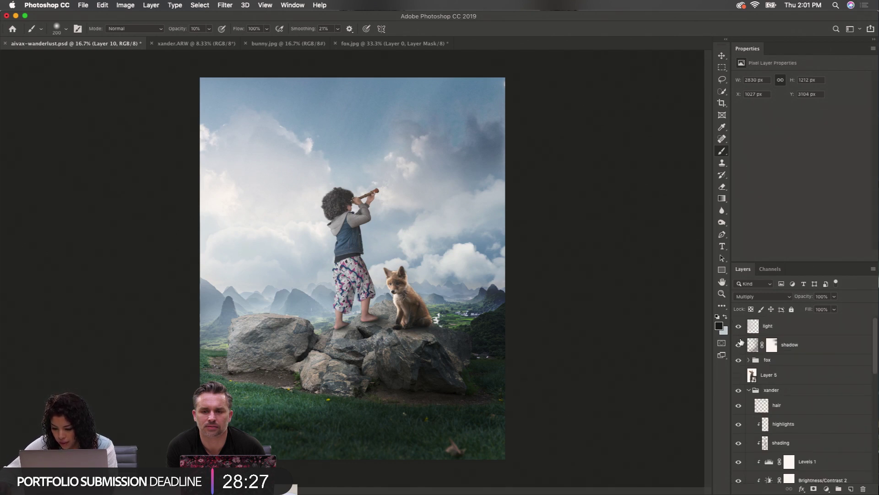
scroll(852, 385, down, 8)
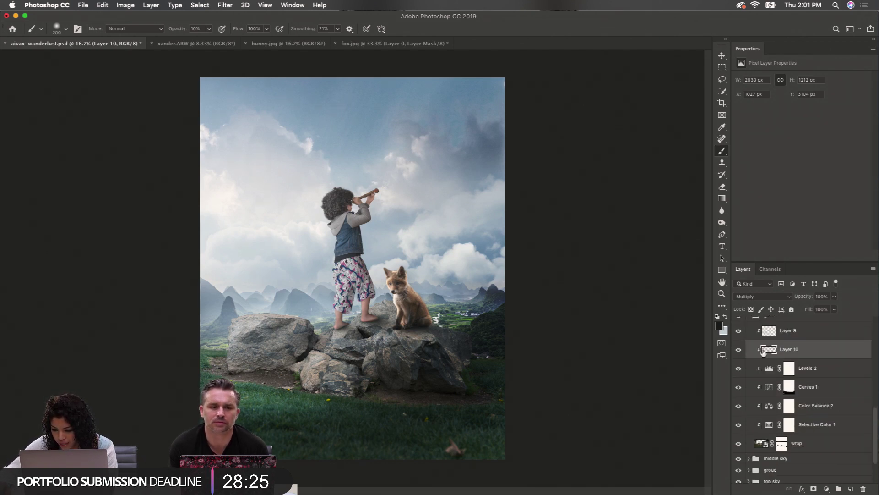
scroll(756, 362, up, 2)
click(749, 366)
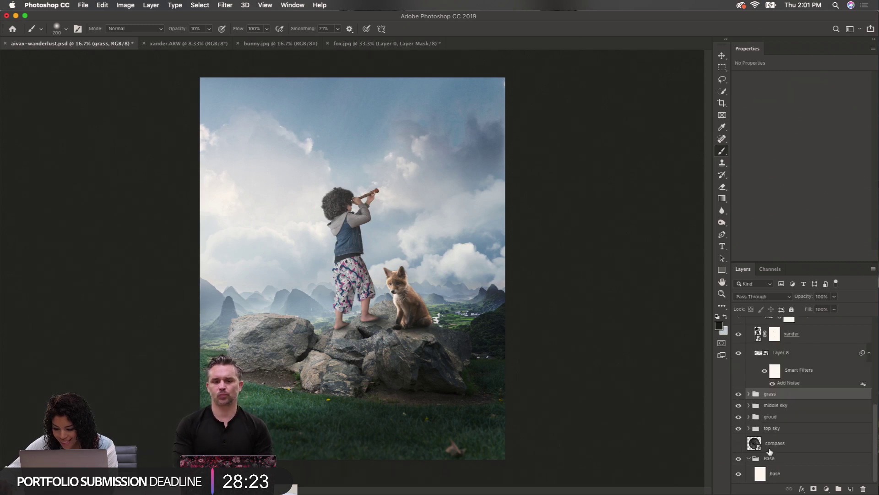
double_click(818, 442)
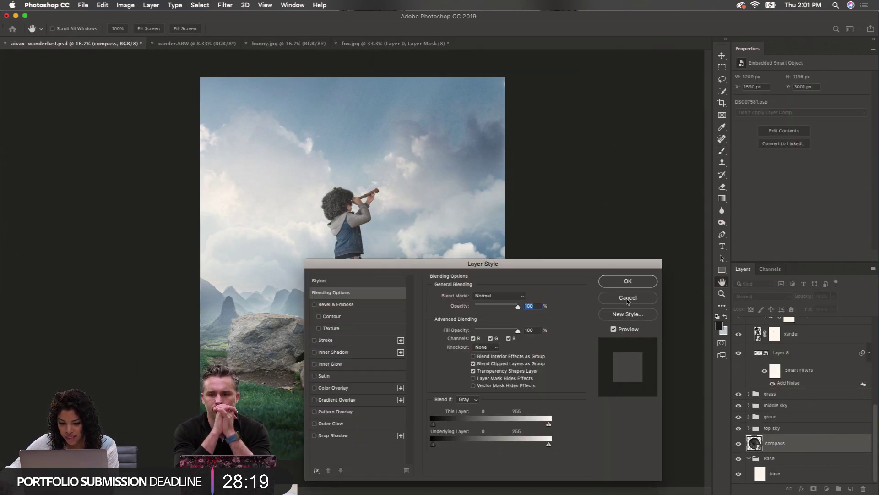
click(628, 299)
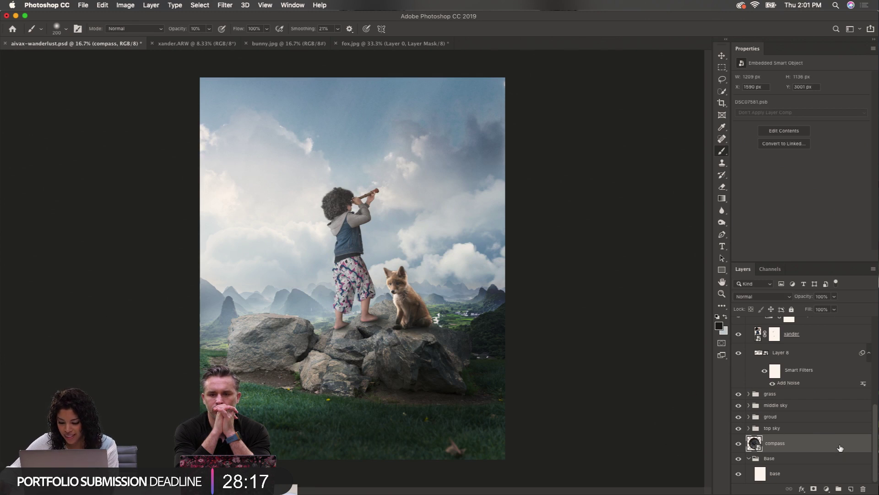
mouse_move(841, 448)
mouse_down()
mouse_move(840, 311)
mouse_move(837, 324)
mouse_up()
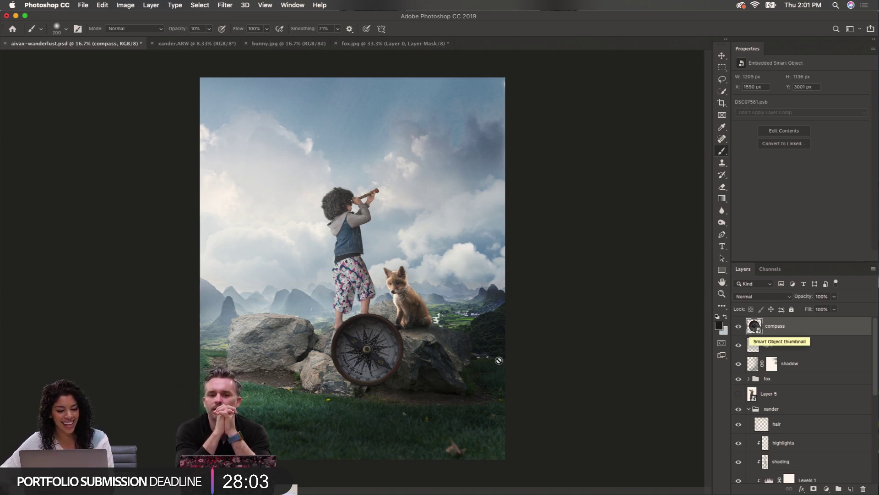
Move the compass in front of the rocks and grass, at about X 1777 px and Y 3333 px
key(v)
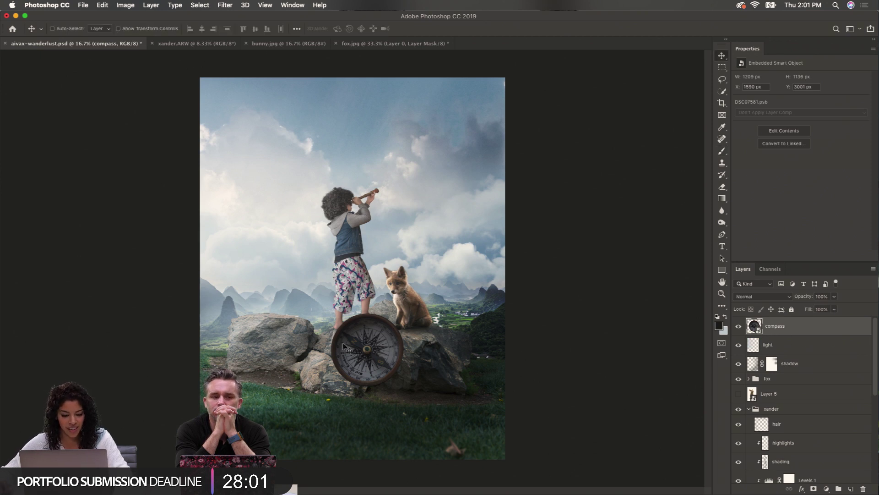
drag(347, 342, 363, 386)
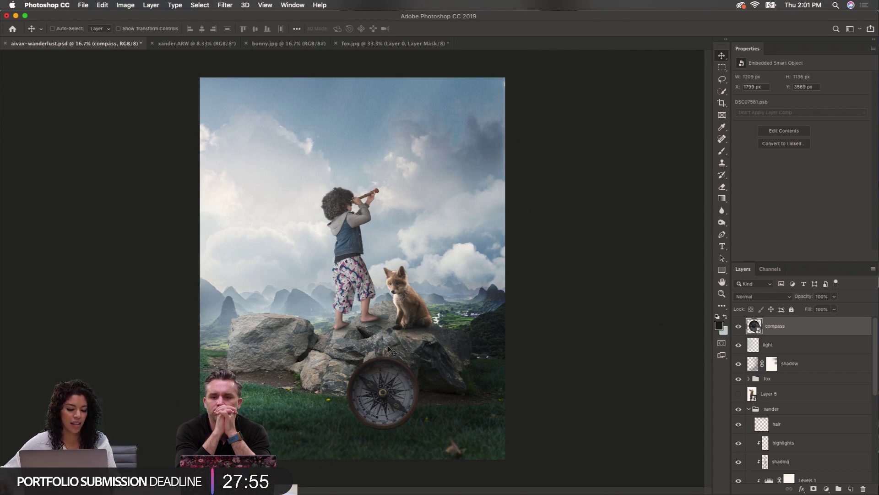
scroll(372, 393, up, 1)
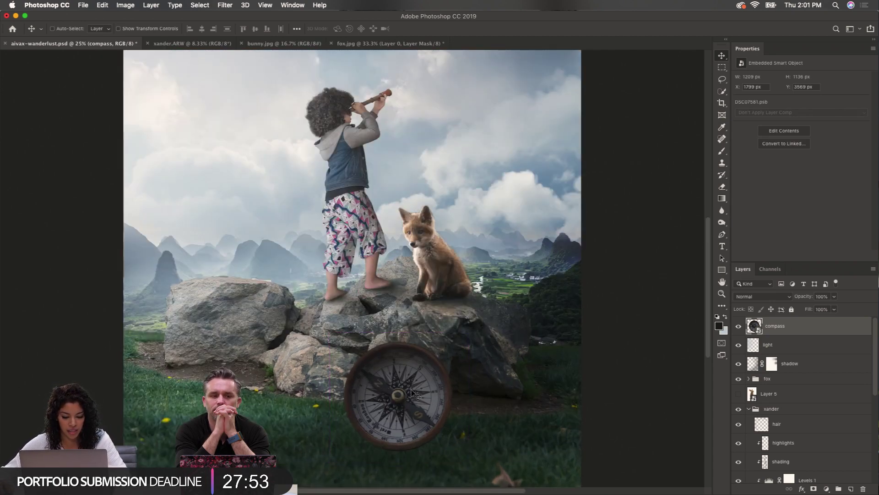
drag(398, 370, 396, 343)
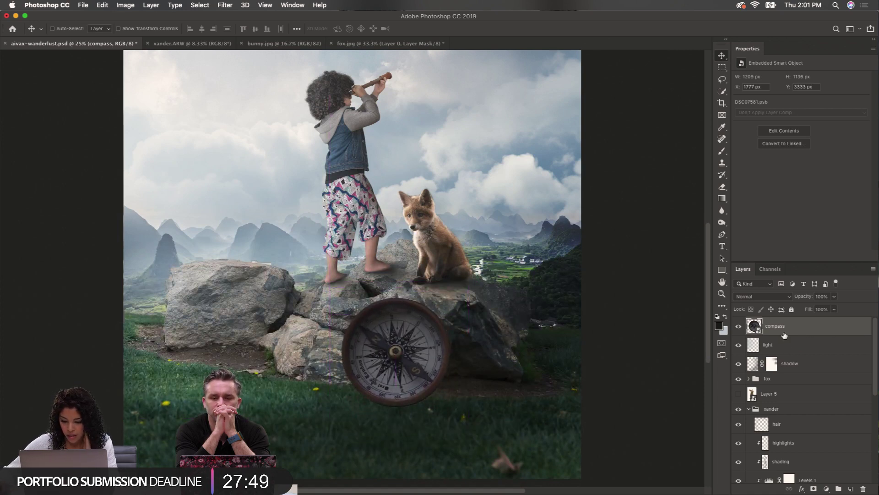
Add a Brightness/Contrast adjustment clipped to the compass layer with Brightness 70 and Contrast 19
click(827, 489)
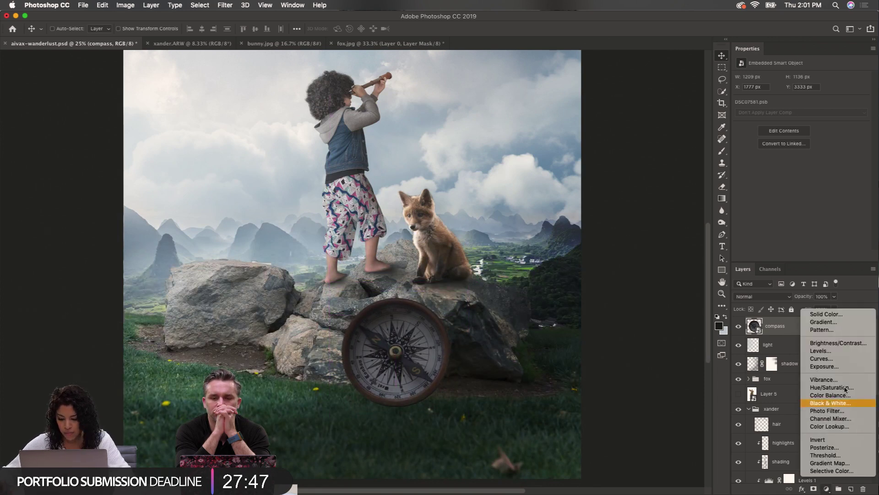
click(839, 343)
alt+click(763, 335)
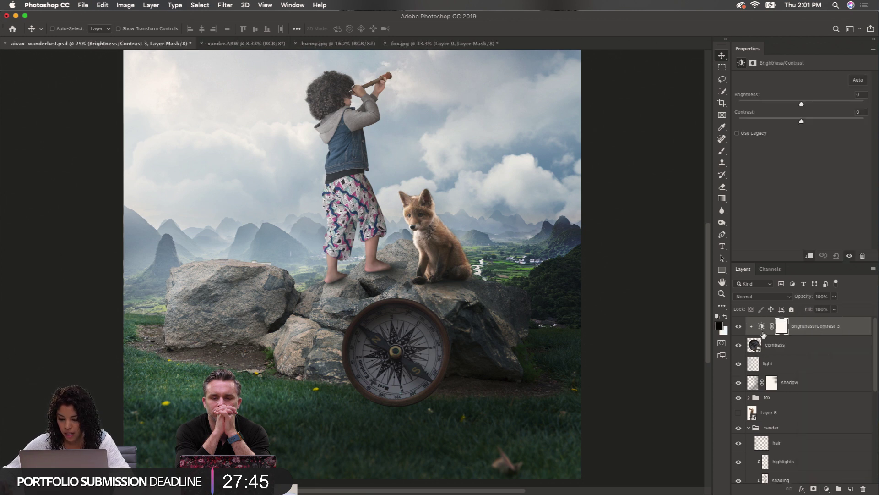
drag(801, 105, 791, 126)
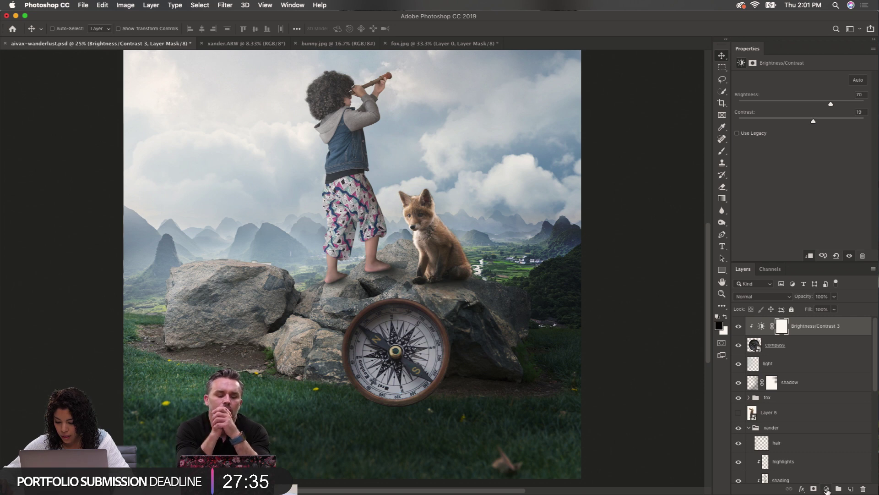
Create a new layer clipped to the compass above its Brightness/Contrast adjustment and name it "highlight"
click(852, 489)
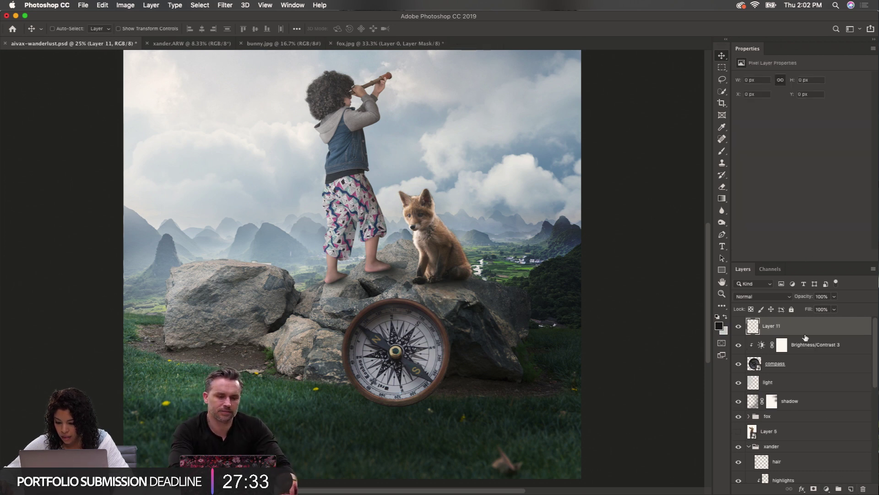
alt+click(760, 335)
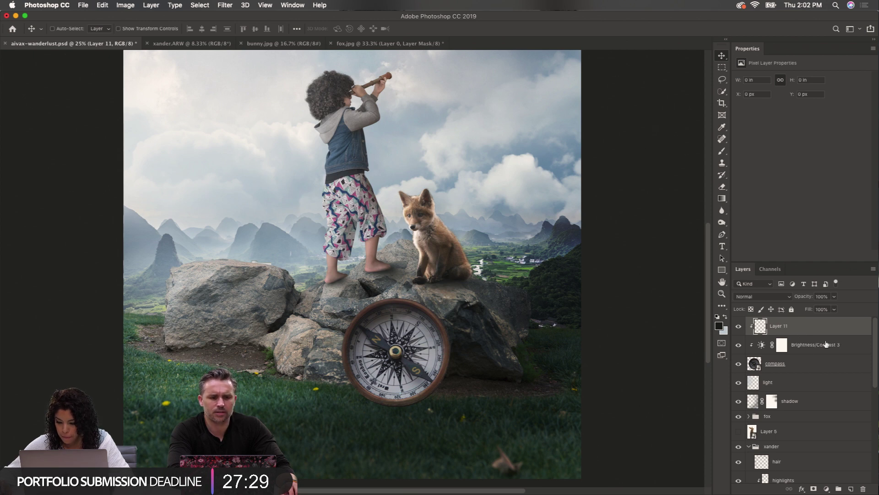
text(highlight)
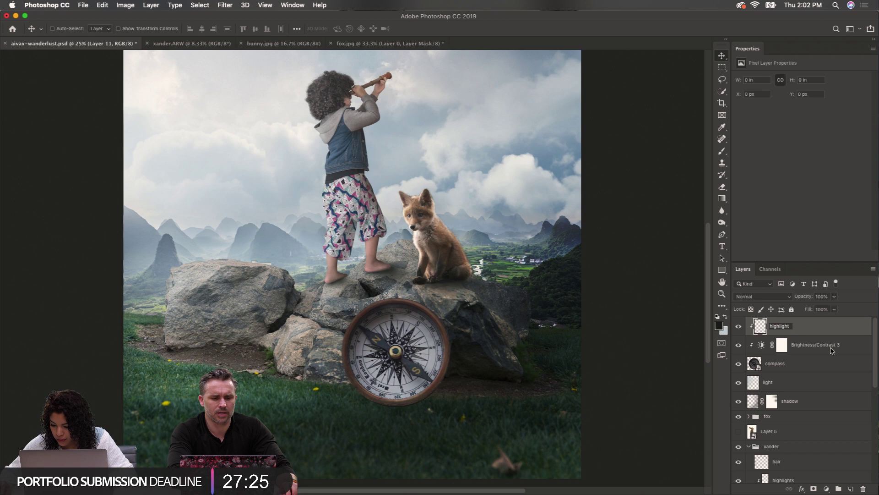
key(Return)
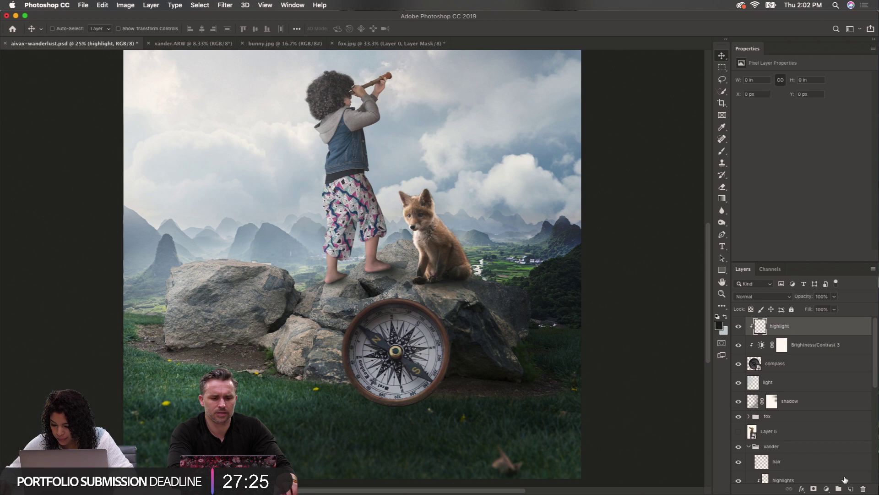
Add a new layer named "shading" directly below the compass layer and set its blend mode to Multiply
click(851, 489)
drag(817, 331, 804, 392)
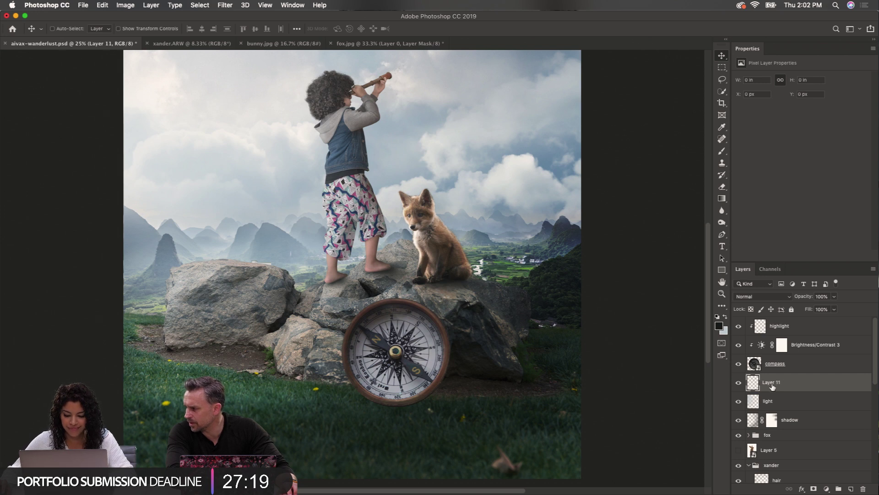
double_click(772, 383)
text(sh)
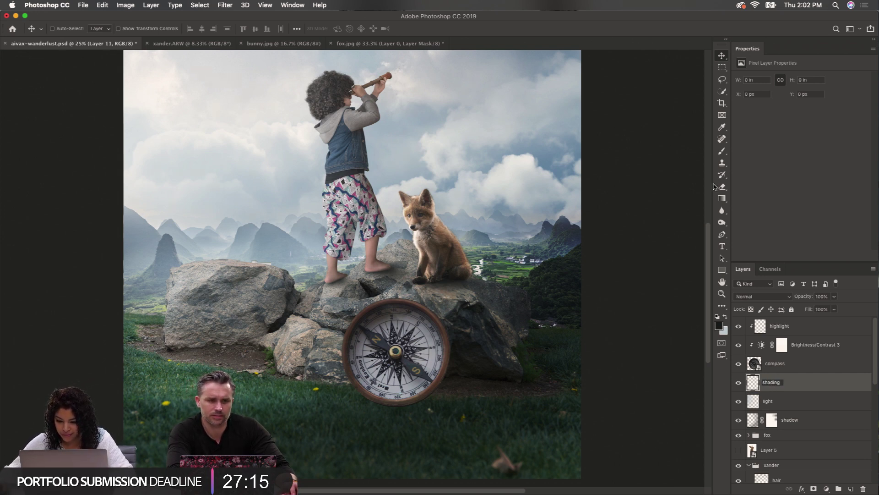
text(ading)
key(Return)
click(761, 296)
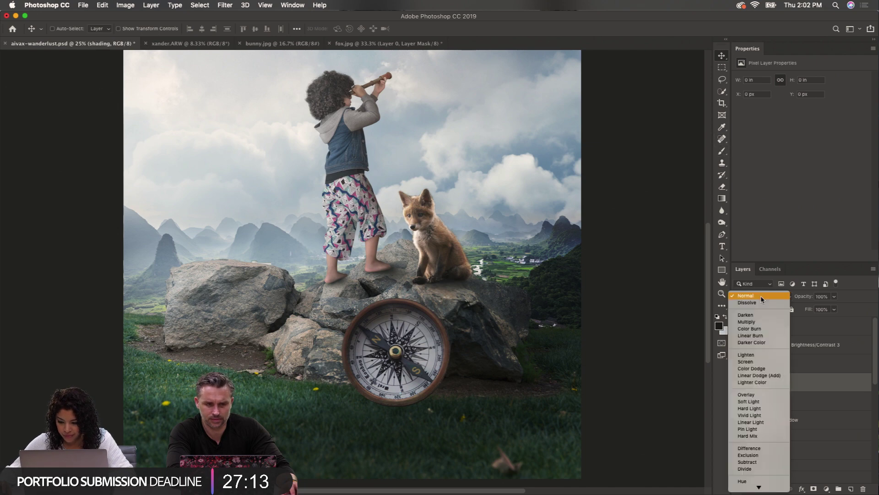
click(755, 322)
Paint a soft shadow around the compass on the rocks and ground with a 175 px soft brush at 10% opacity
scroll(433, 394, up, 3)
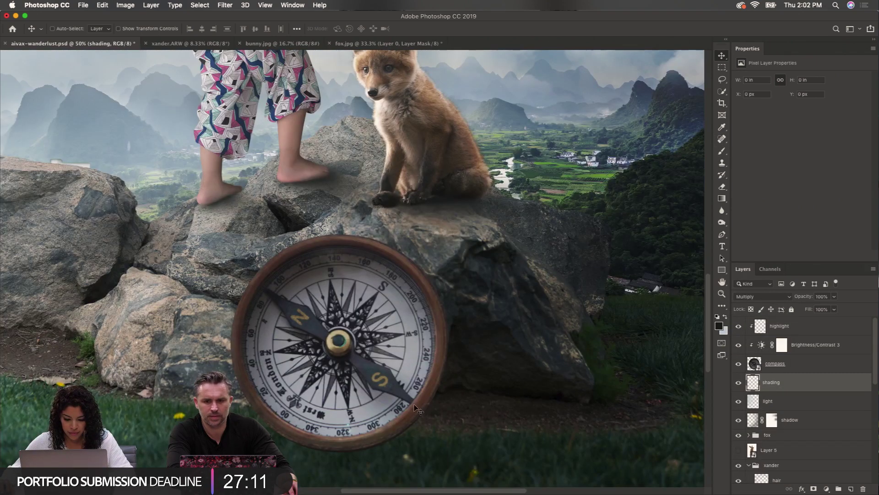
key(b)
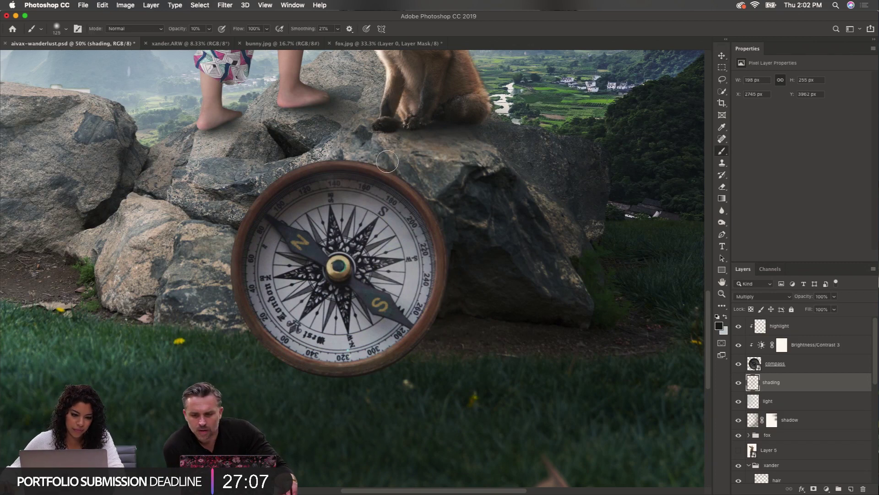
key(bracketright)
key(bracketright)
mouse_move(441, 277)
mouse_down()
mouse_move(483, 343)
mouse_move(495, 340)
mouse_move(426, 348)
mouse_move(383, 340)
mouse_move(483, 321)
mouse_move(419, 195)
mouse_move(364, 178)
mouse_move(435, 198)
mouse_move(342, 170)
mouse_move(422, 191)
mouse_move(441, 185)
mouse_move(423, 183)
mouse_move(480, 238)
mouse_move(486, 281)
mouse_move(470, 308)
mouse_move(472, 261)
mouse_move(421, 353)
mouse_move(316, 359)
mouse_move(406, 358)
mouse_move(480, 330)
mouse_move(424, 350)
mouse_move(441, 331)
mouse_move(514, 337)
mouse_move(417, 219)
mouse_move(461, 235)
mouse_move(355, 157)
mouse_move(358, 172)
mouse_move(508, 194)
mouse_move(370, 167)
mouse_move(485, 195)
mouse_move(510, 227)
mouse_move(480, 226)
mouse_move(458, 277)
mouse_up()
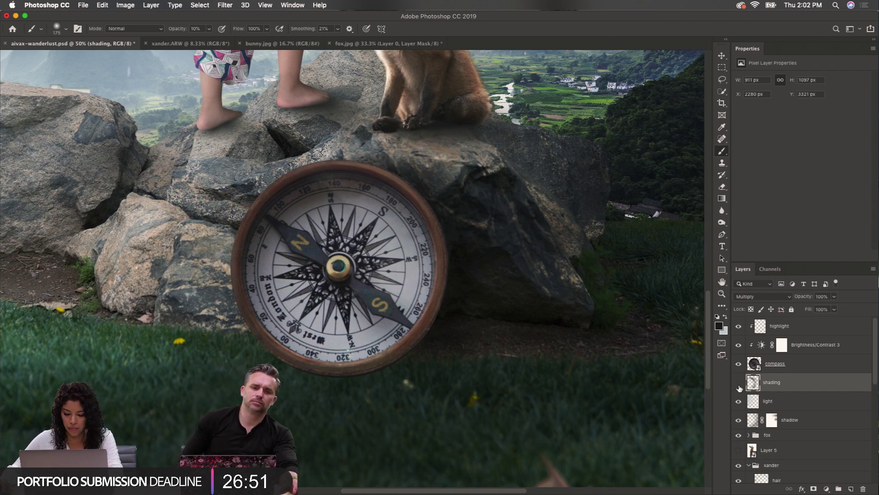
Toggle the shading layer's visibility to compare the compass with and without its painted shadow
click(739, 383)
click(739, 383)
click(738, 383)
click(738, 383)
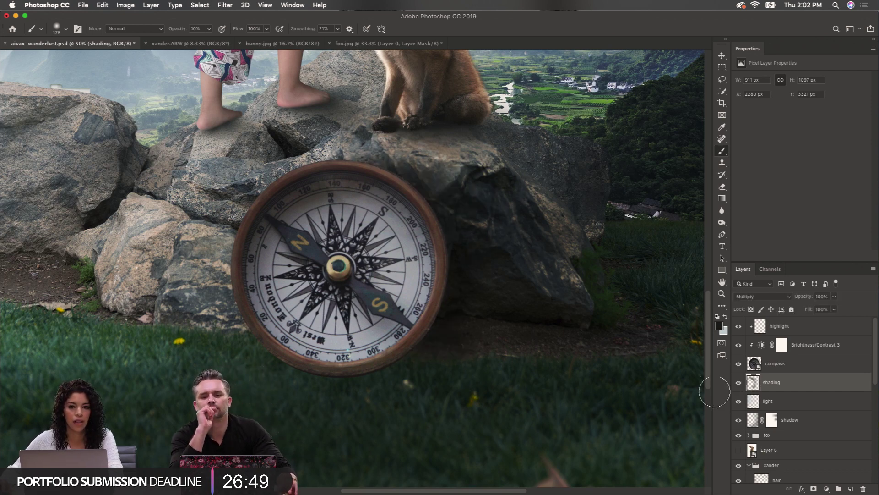
Add a layer mask to the shading layer and another to the compass layer
click(814, 489)
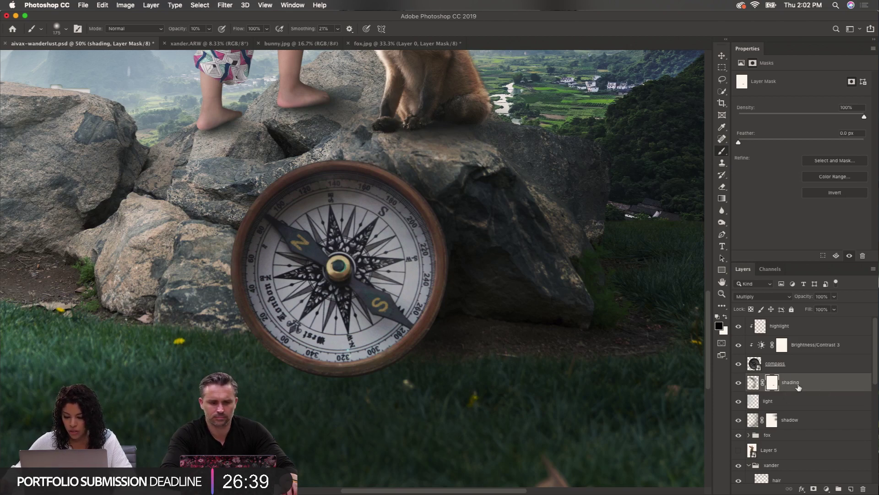
click(798, 368)
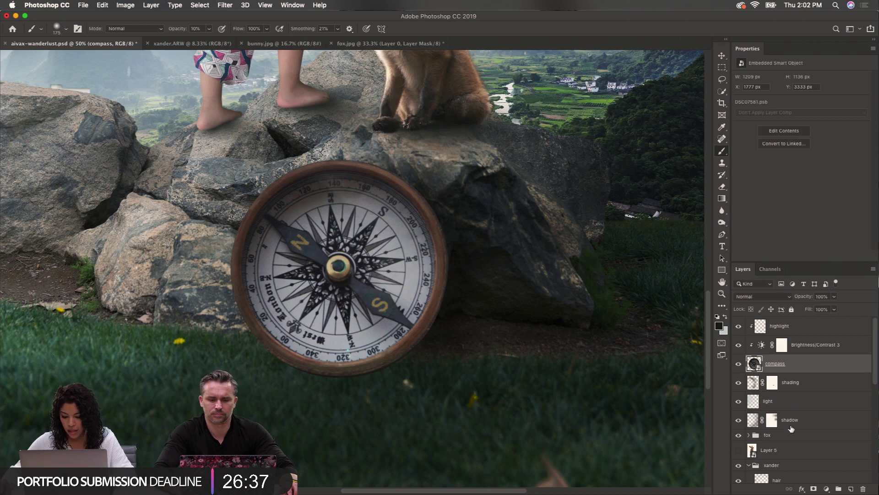
click(812, 489)
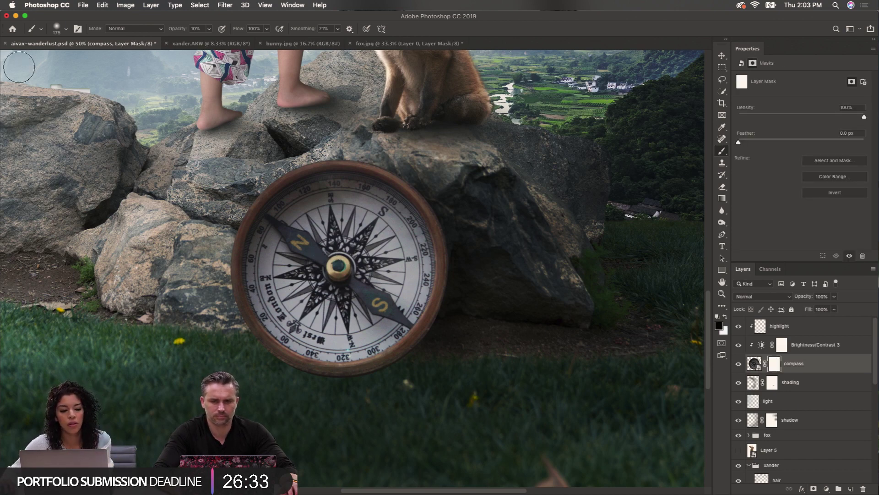
Choose grass brush 4 from the Grass Photoshop Brushes 3 set
click(58, 29)
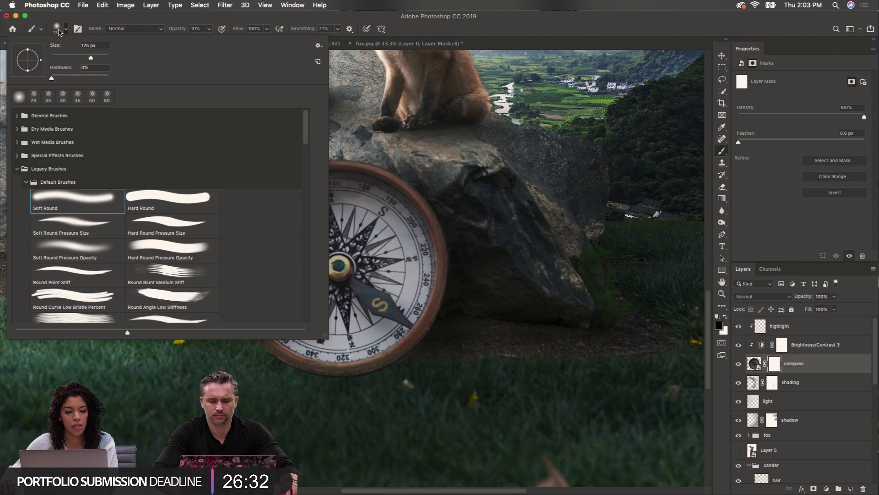
click(17, 169)
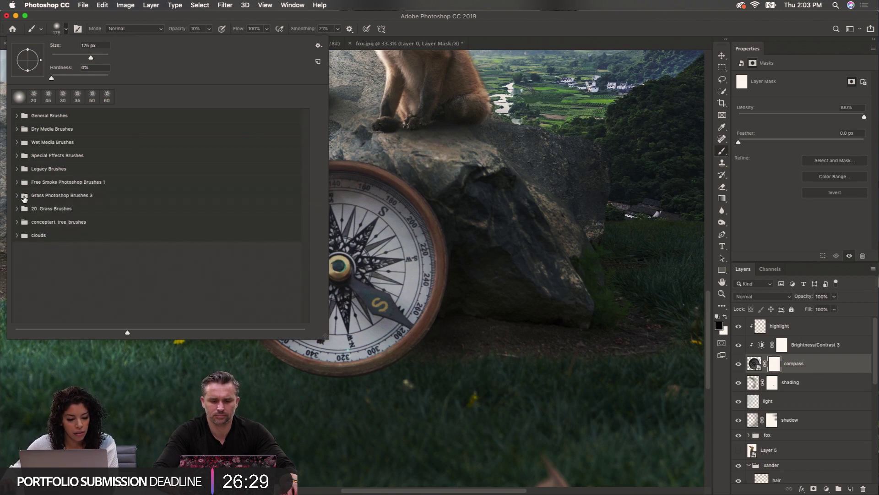
click(24, 197)
scroll(91, 200, down, 1)
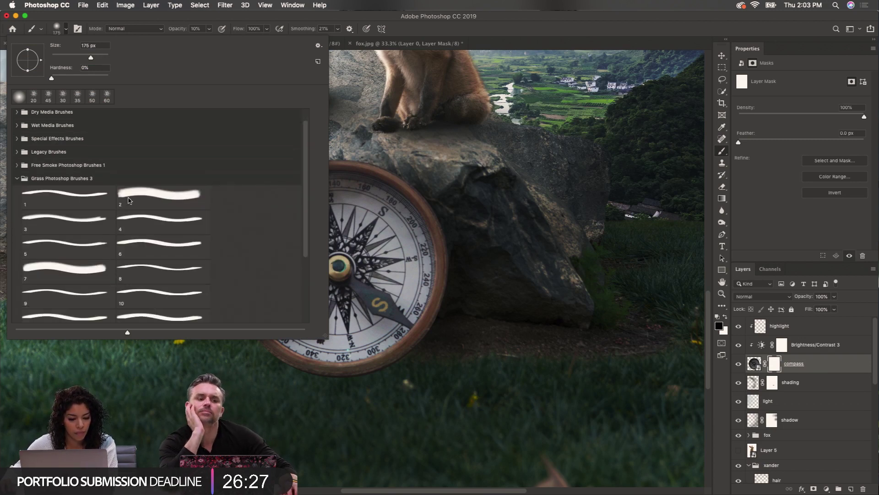
click(160, 219)
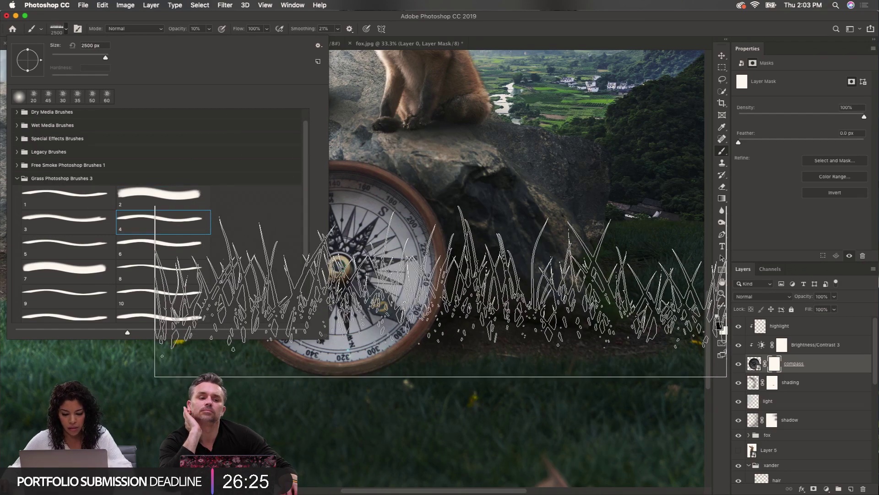
click(777, 212)
Mask out the compass's bottom edge with grass-shaped strokes, using the grass brush at 800 px and 20% opacity
key(bracketleft)
key(bracketleft)
key(bracketleft)
key(bracketleft)
key(bracketleft)
key(bracketleft)
key(bracketleft)
key(bracketleft)
key(bracketleft)
key(bracketleft)
key(bracketleft)
key(bracketleft)
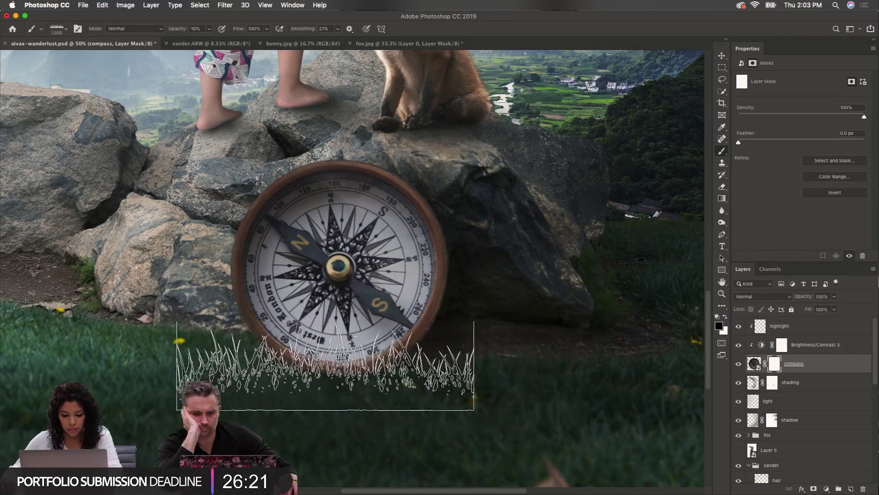
key(bracketleft)
key(bracketleft)
key(bracketleft)
key(bracketleft)
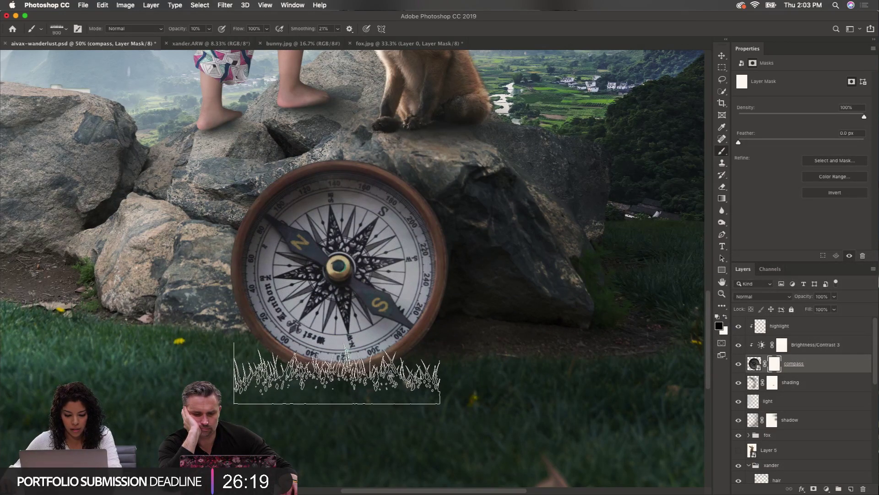
key(bracketleft)
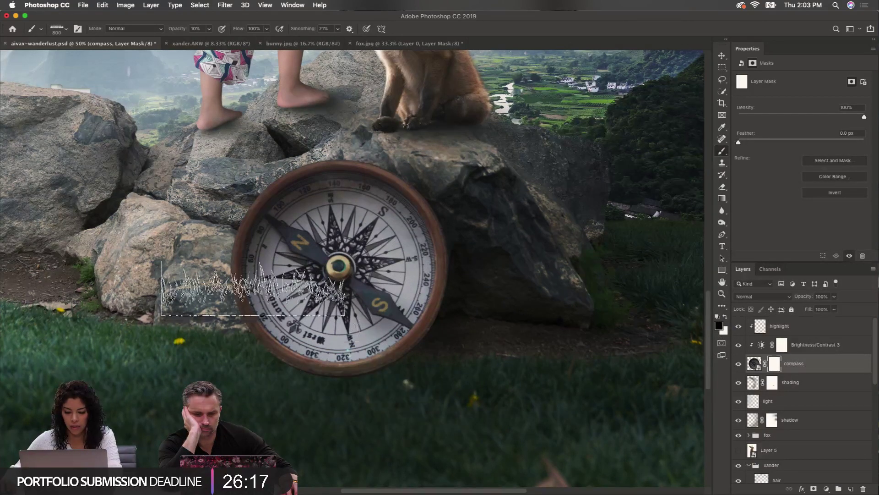
click(209, 29)
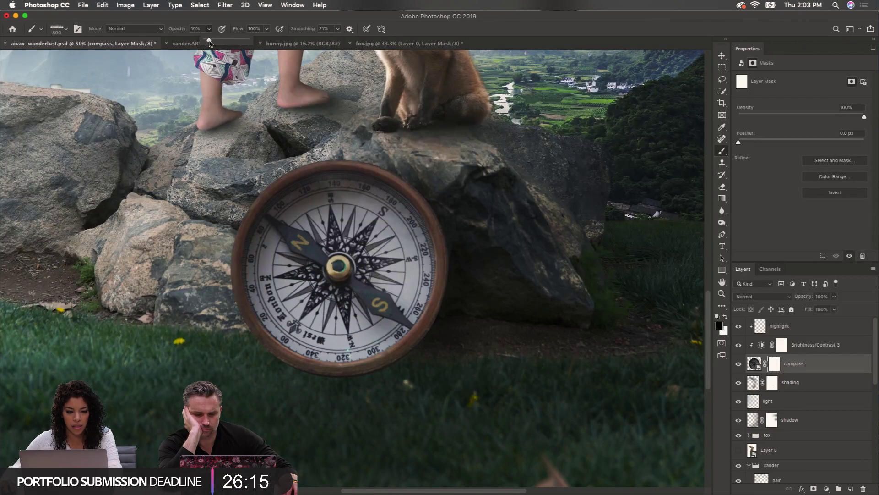
click(479, 36)
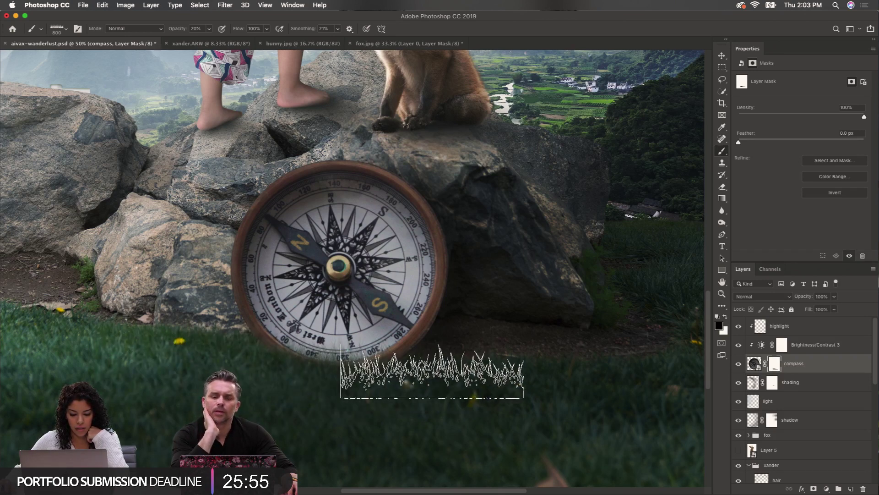
Refine the grass-shaped masking along the compass's bottom rim with the grass brush reduced to 500 px
key(bracketleft)
key(bracketleft)
key(bracketleft)
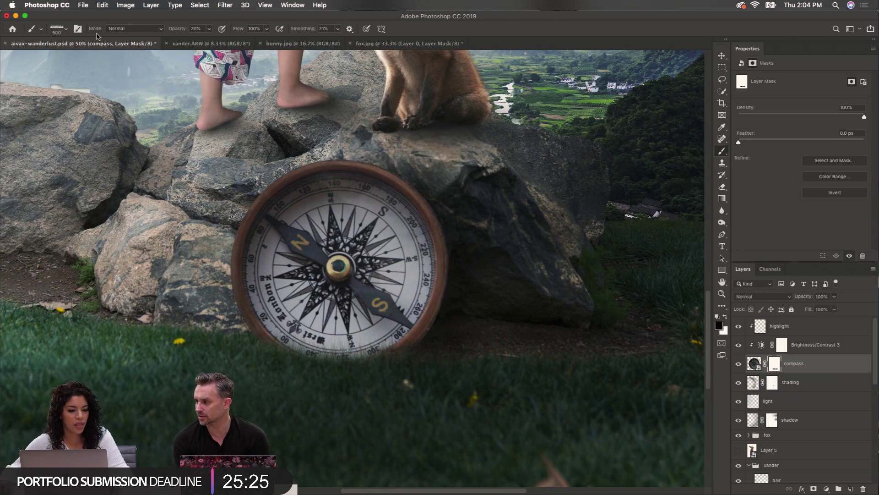
click(58, 28)
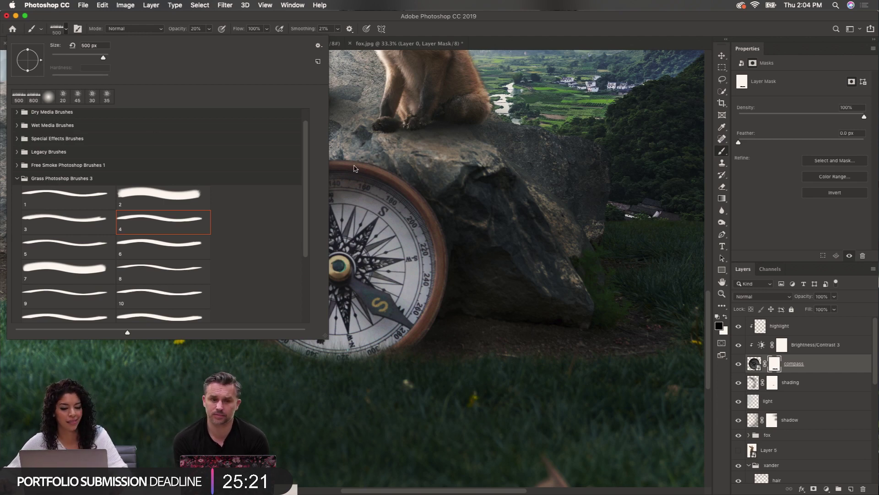
click(577, 25)
drag(376, 366, 373, 360)
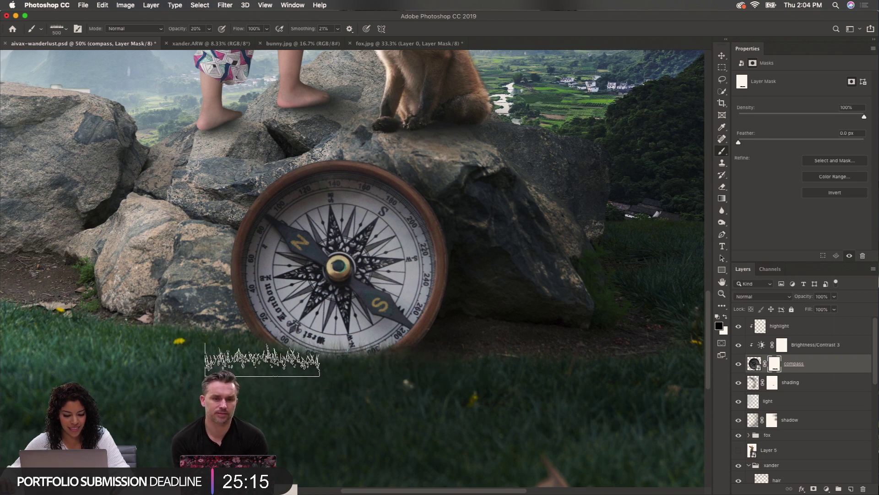
Disable and re-enable the compass layer mask repeatedly to compare how the compass sits in the grass
shift+click(774, 367)
shift+click(774, 367)
shift+click(774, 367)
shift+click(774, 367)
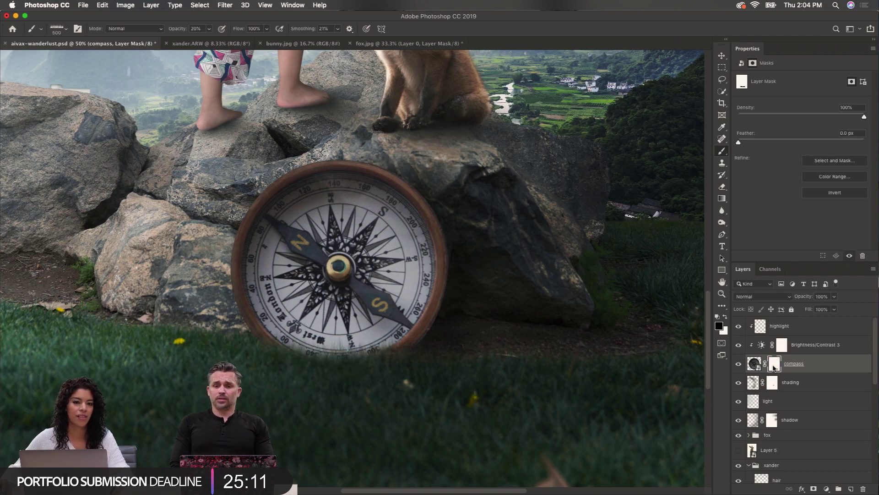
shift+click(774, 366)
shift+click(775, 366)
shift+click(774, 367)
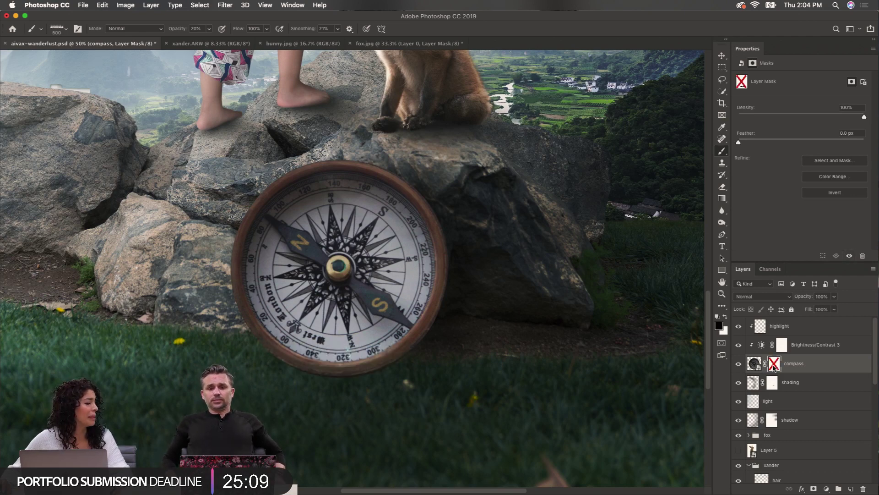
shift+click(774, 367)
shift+click(774, 366)
shift+click(774, 366)
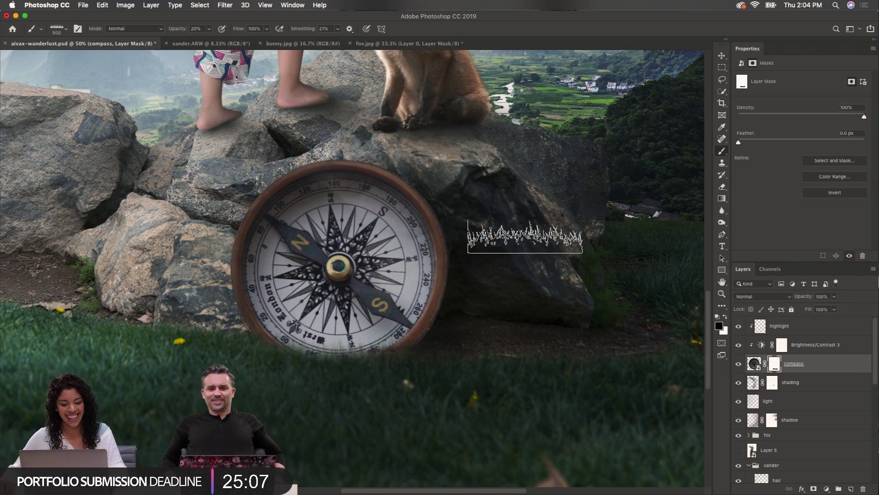
scroll(286, 304, down, 1)
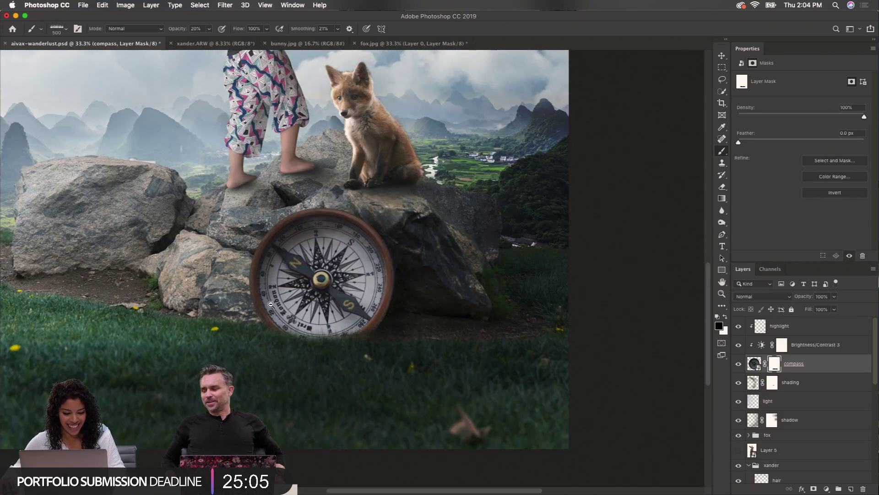
scroll(247, 279, up, 1)
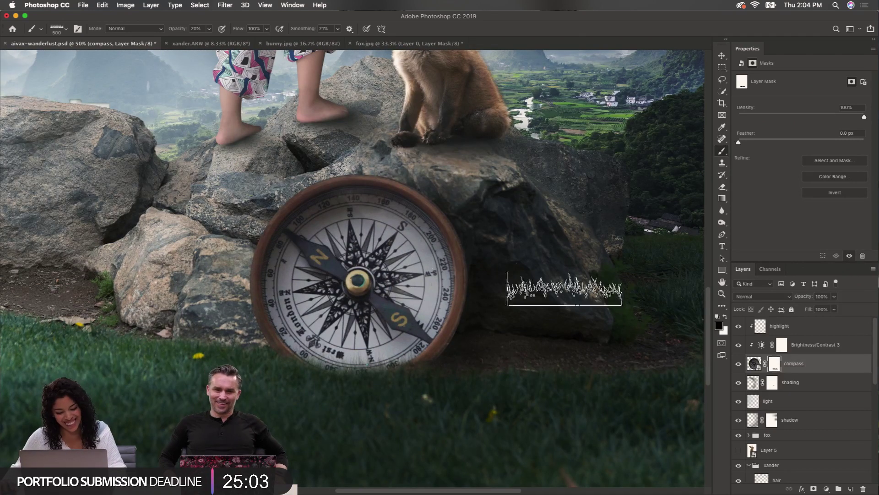
Select the highlight layer and switch to the soft round brush at 500 px for painting on it
click(774, 326)
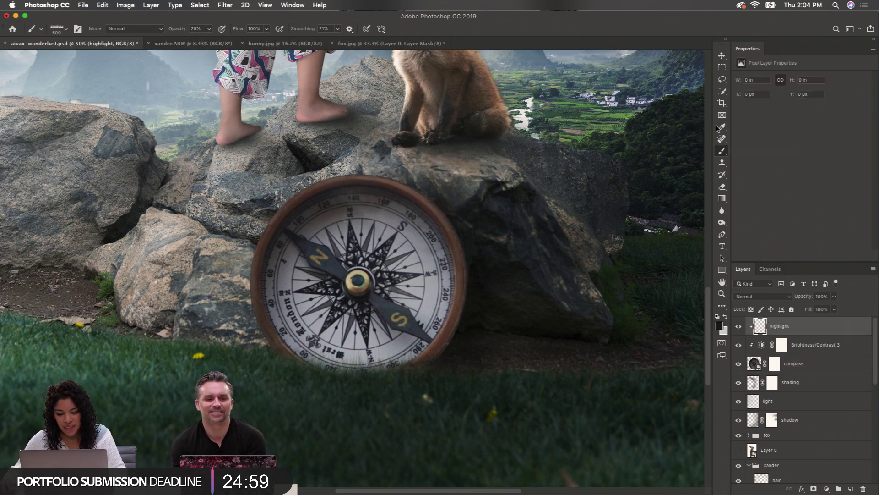
click(57, 29)
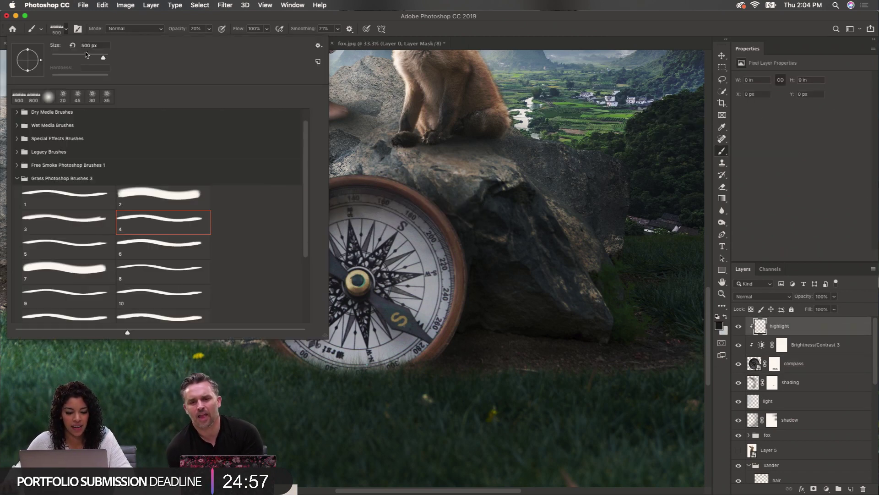
click(49, 97)
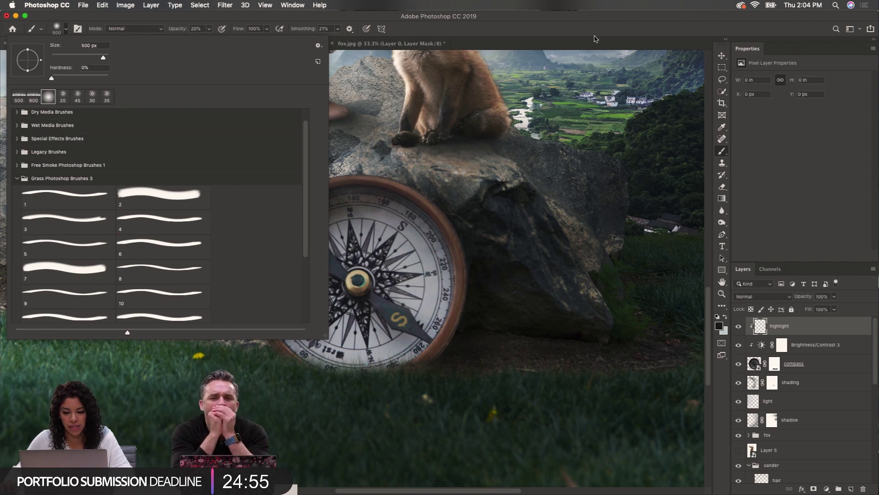
key(Return)
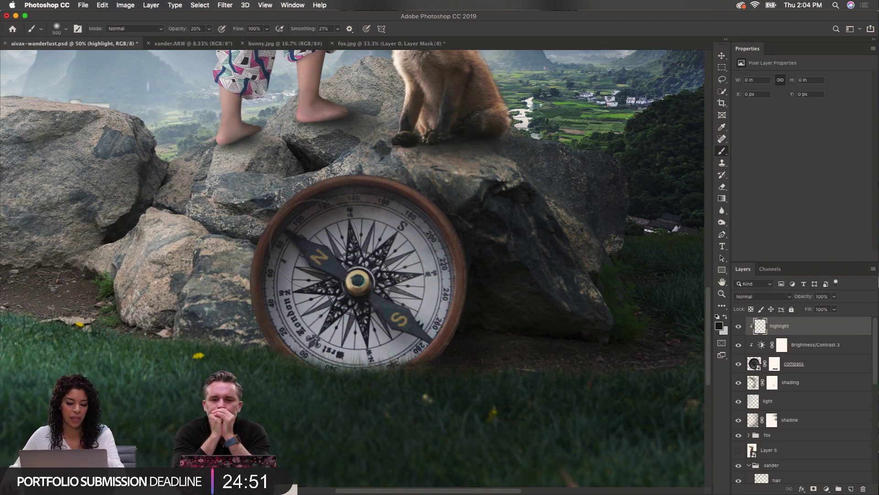
Reduce the soft round brush to 70 px and 2% opacity for painting on the compass's highlight layer
key(bracketleft)
key(bracketleft)
key(bracketleft)
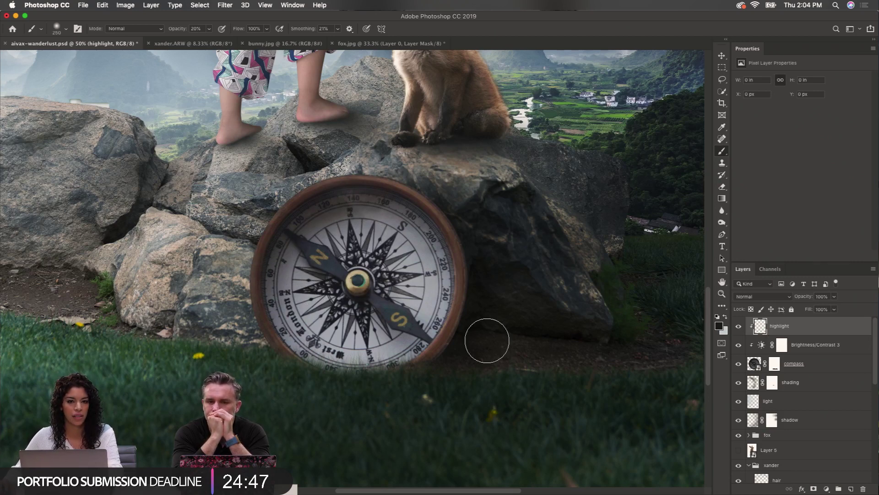
key(bracketleft)
key(bracketleft)
key(bracketleft)
key(bracketleft)
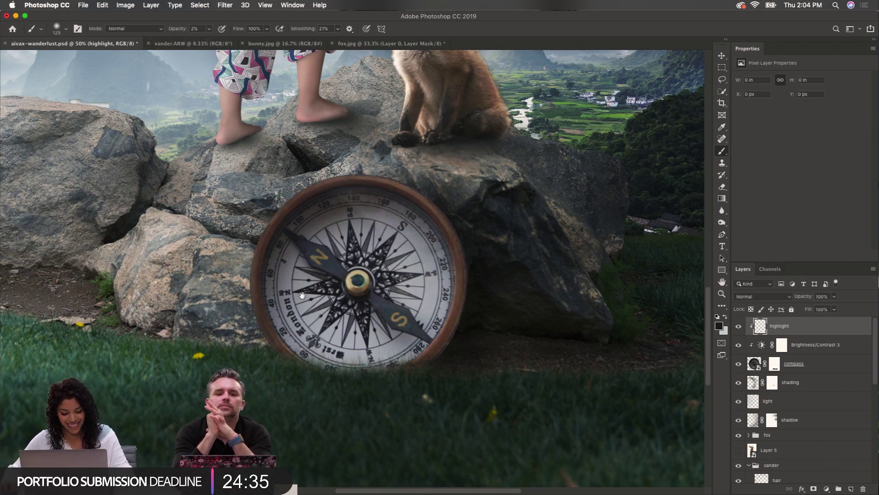
super+click(303, 242)
key(bracketleft)
key(bracketleft)
key(bracketleft)
key(bracketleft)
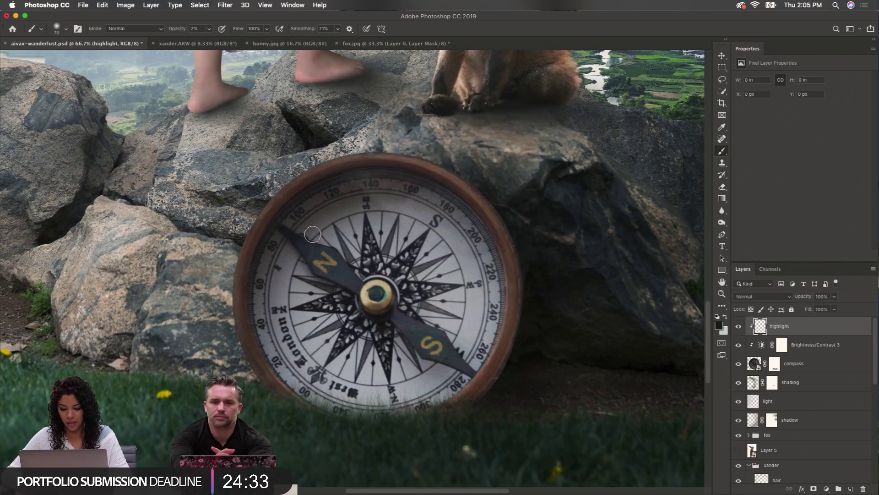
key(bracketleft)
key(bracketleft)
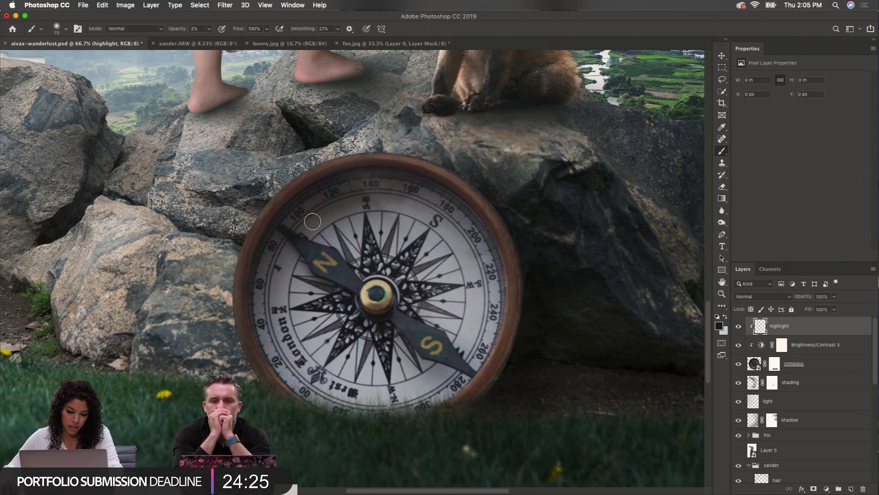
drag(312, 222, 345, 187)
mouse_move(308, 227)
mouse_down()
mouse_move(375, 190)
mouse_move(286, 238)
mouse_move(380, 194)
mouse_move(372, 210)
mouse_up()
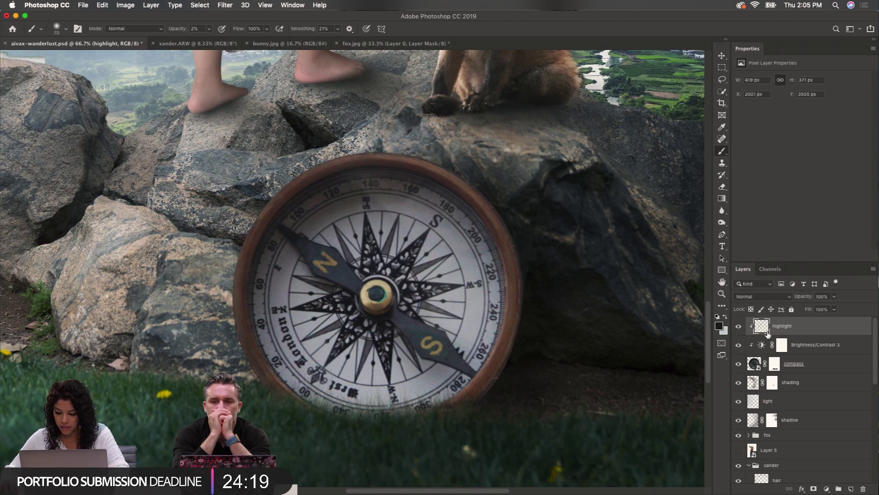
drag(759, 327, 863, 488)
Create a new layer above Brightness/Contrast 3, clip it to the compass and name it "highlights"
click(851, 489)
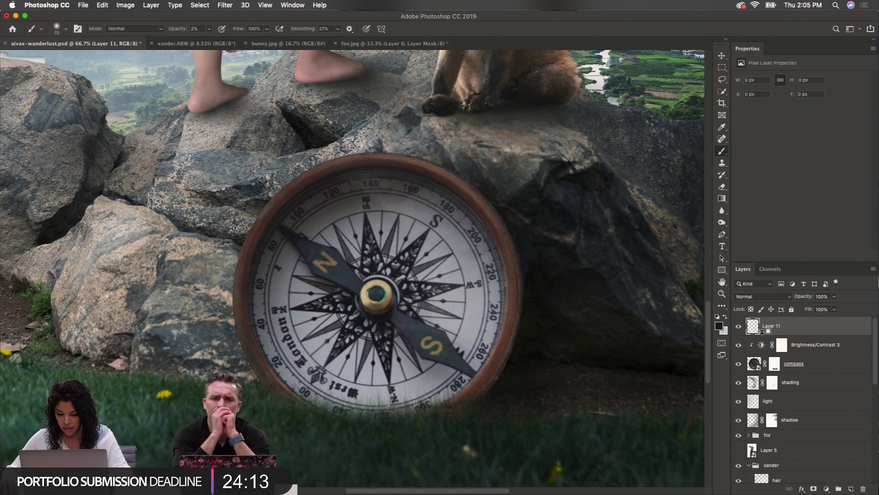
alt+click(764, 334)
double_click(780, 327)
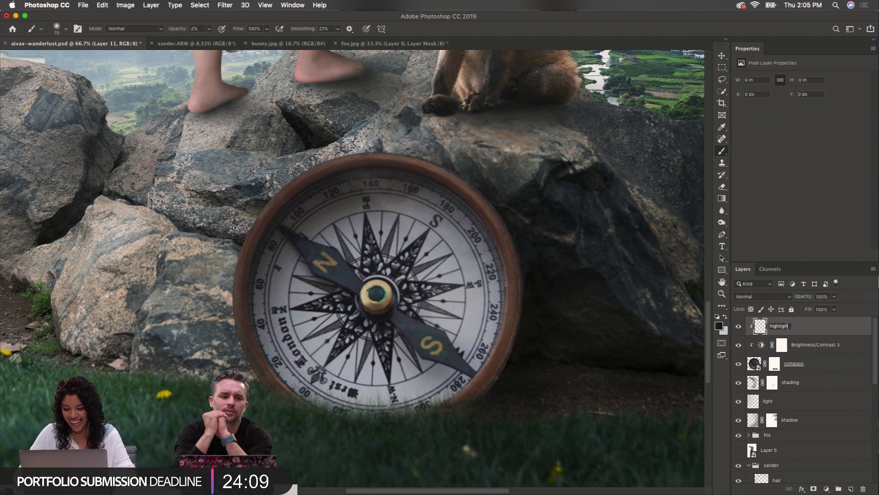
text(highlights)
key(Return)
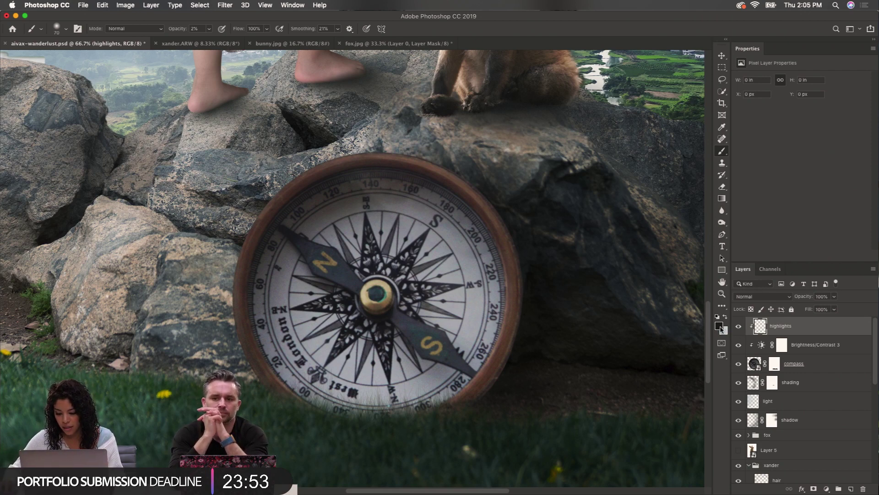
Paint a faint highlight arc along the compass face's upper left in pale blue (hue 200, saturation 7%, brightness 95%)
click(719, 325)
click(495, 163)
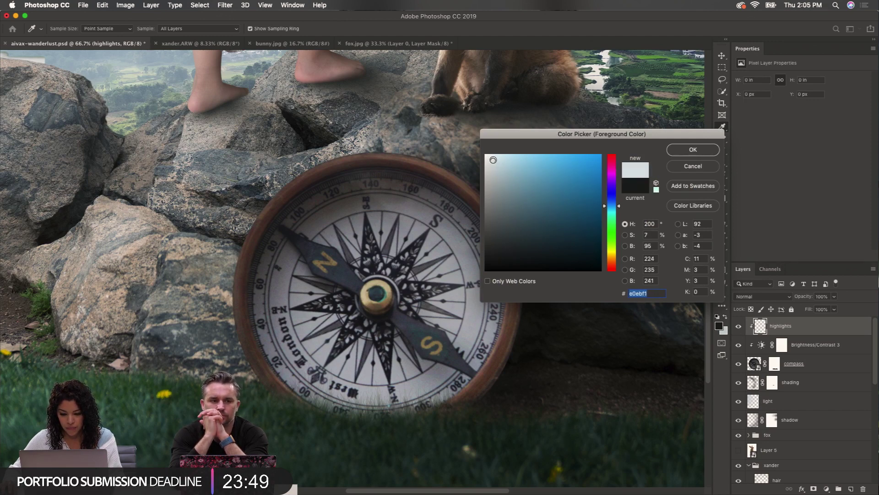
click(677, 154)
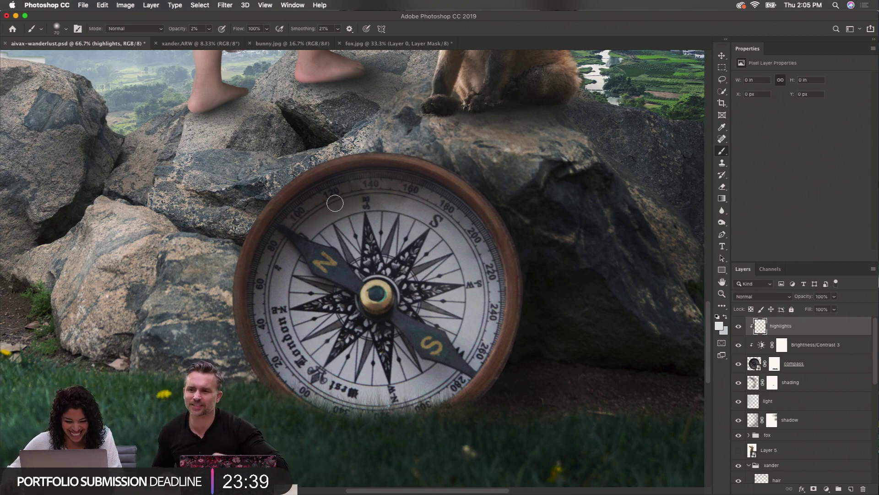
drag(334, 203, 267, 272)
mouse_move(338, 206)
mouse_down()
mouse_move(355, 201)
mouse_move(284, 299)
mouse_move(345, 197)
mouse_move(293, 285)
mouse_up()
drag(328, 210, 281, 305)
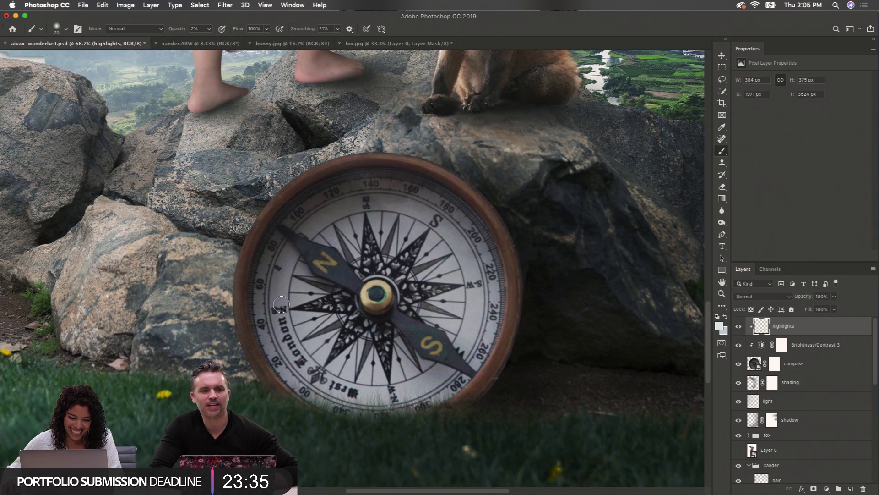
drag(282, 254, 354, 195)
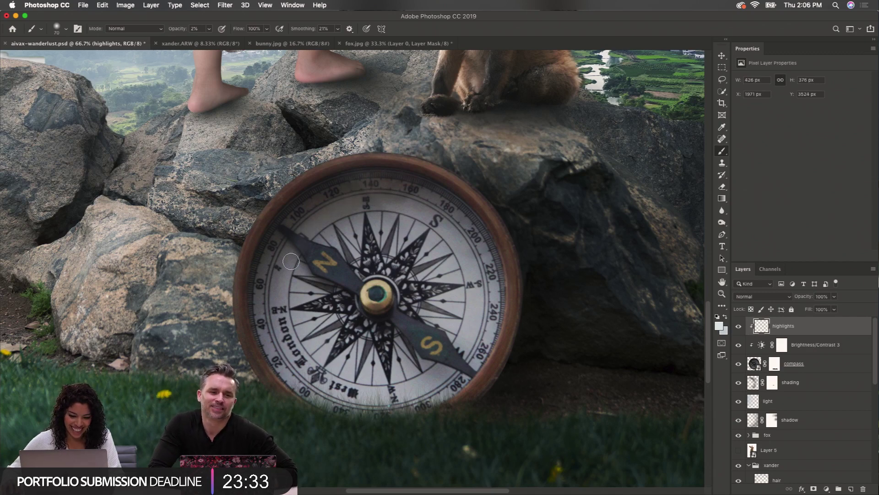
drag(269, 304, 343, 217)
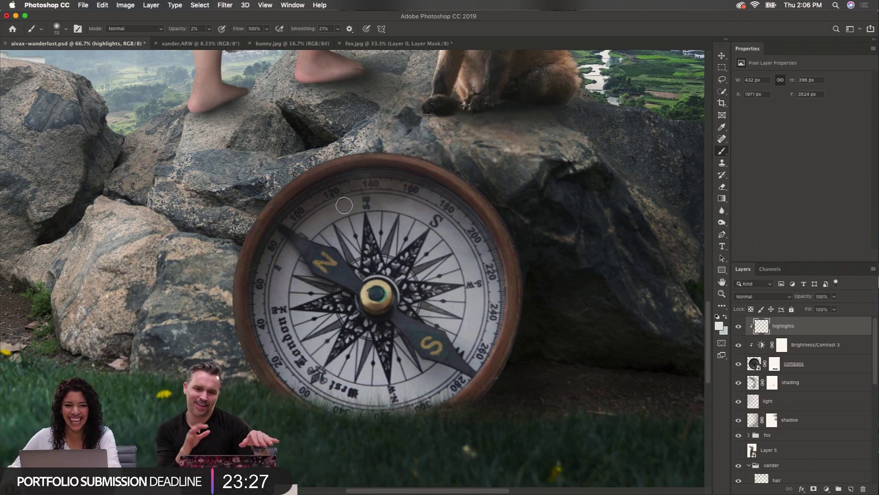
Build up the highlight arc between the compass's 80 and 140 markings using smaller soft brush sizes
key(bracketleft)
key(bracketleft)
key(bracketleft)
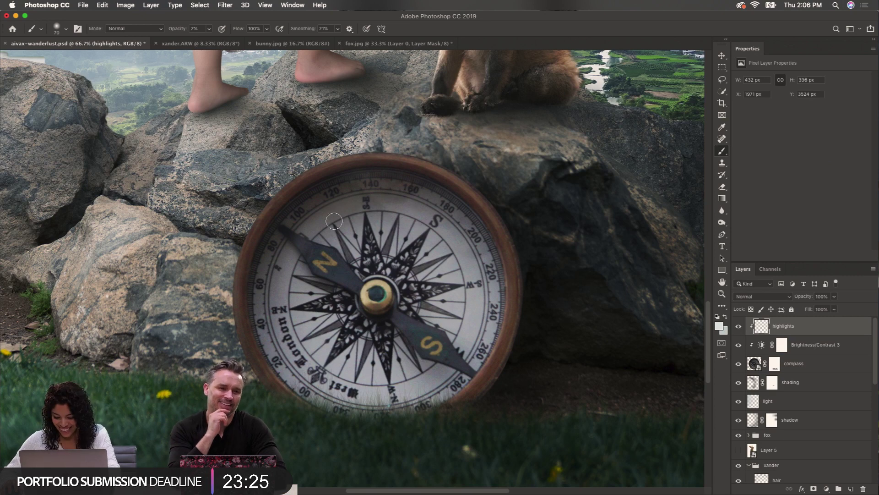
key(bracketleft)
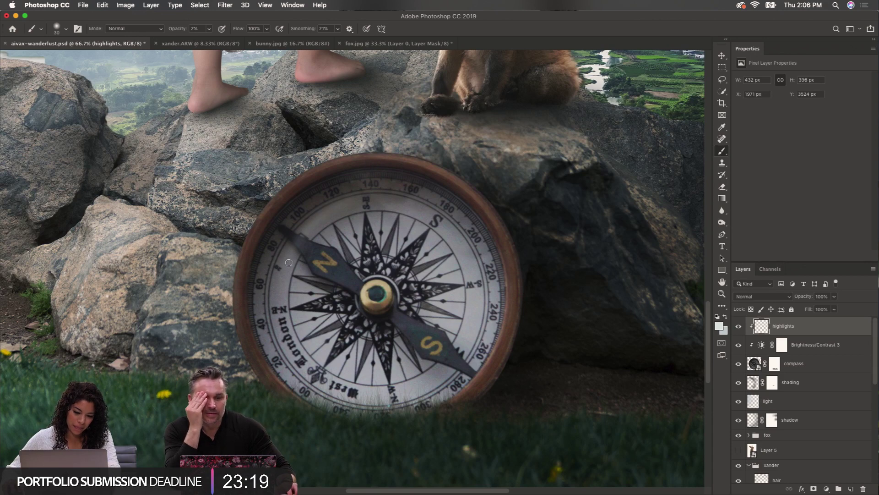
key(bracketright)
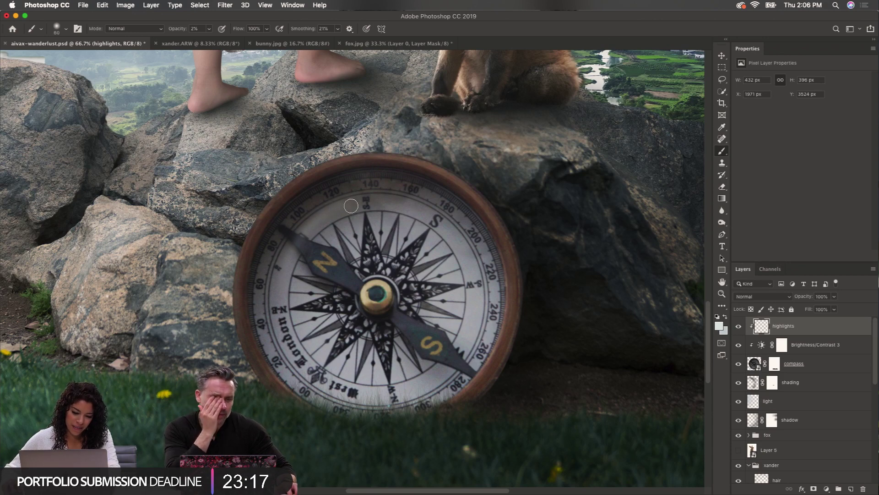
key(bracketright)
mouse_move(283, 258)
mouse_down()
mouse_move(355, 193)
mouse_move(298, 230)
mouse_move(288, 266)
mouse_move(348, 198)
mouse_move(271, 296)
mouse_move(374, 184)
mouse_up()
key(bracketleft)
key(bracketleft)
key(bracketleft)
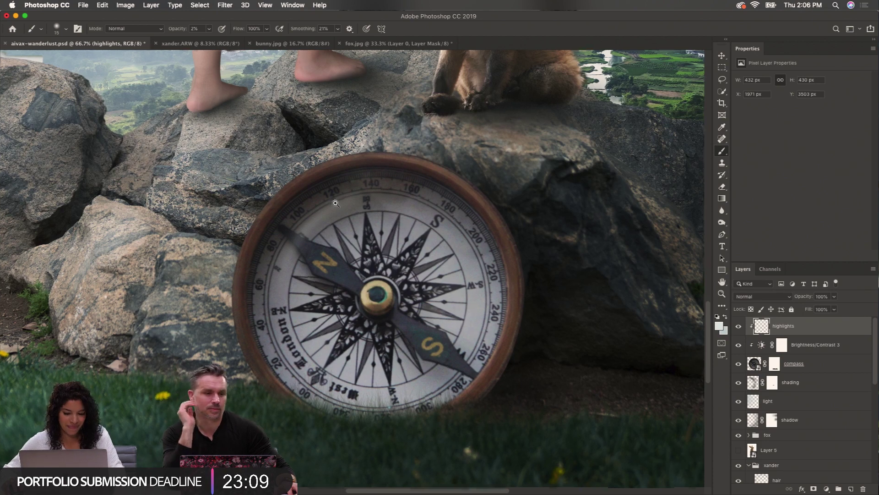
Broaden the highlight across the compass face's upper left with the soft brush at 90 px and 3% opacity
scroll(338, 202, up, 1)
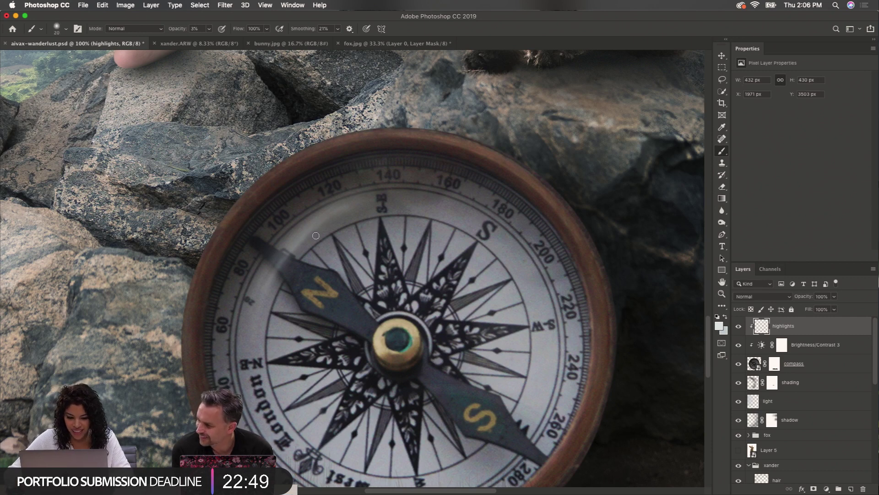
key(bracketright)
key(bracketright)
key(bracketright)
key(bracketright)
key(bracketright)
key(bracketright)
key(bracketright)
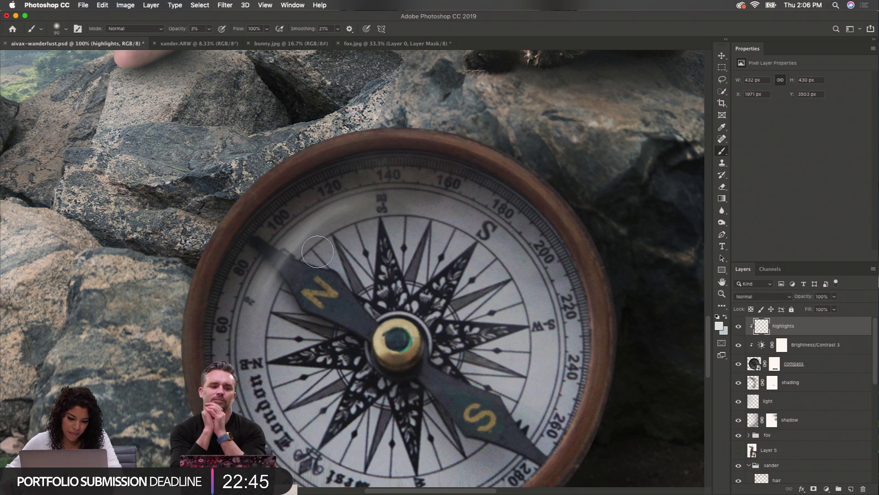
mouse_move(389, 207)
mouse_down()
mouse_move(293, 265)
mouse_move(253, 349)
mouse_up()
drag(322, 231, 259, 343)
drag(407, 200, 273, 279)
mouse_move(447, 198)
mouse_down()
mouse_move(323, 235)
mouse_move(254, 346)
mouse_up()
Hide and show the highlights layer to compare its effect on the compass within the wider scene
alt+click(273, 331)
alt+click(274, 332)
alt+click(276, 328)
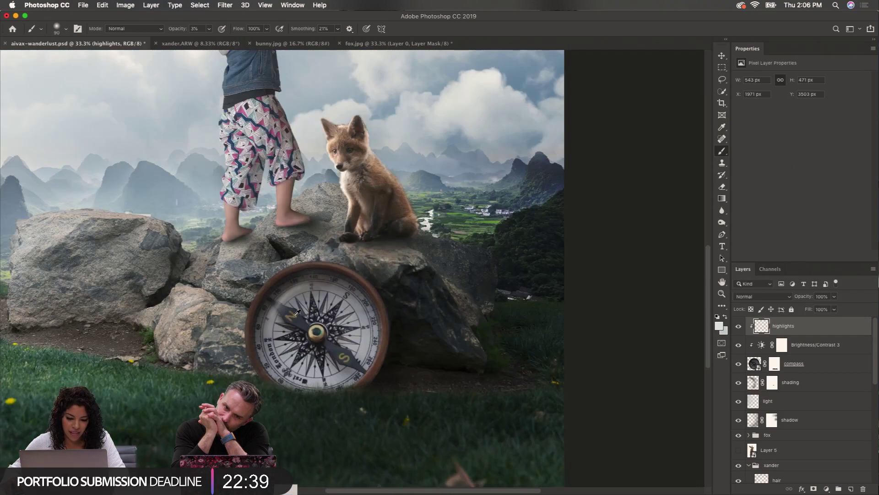
click(738, 327)
click(738, 327)
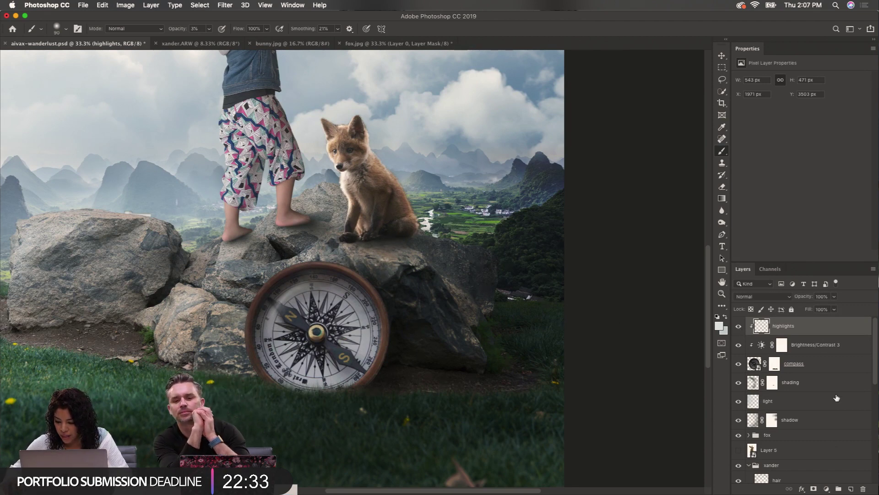
Add a clipped layer directly above Brightness/Contrast 3, pick a very pale blue foreground colour and set the layer's blend mode to Overlay
click(829, 349)
click(850, 490)
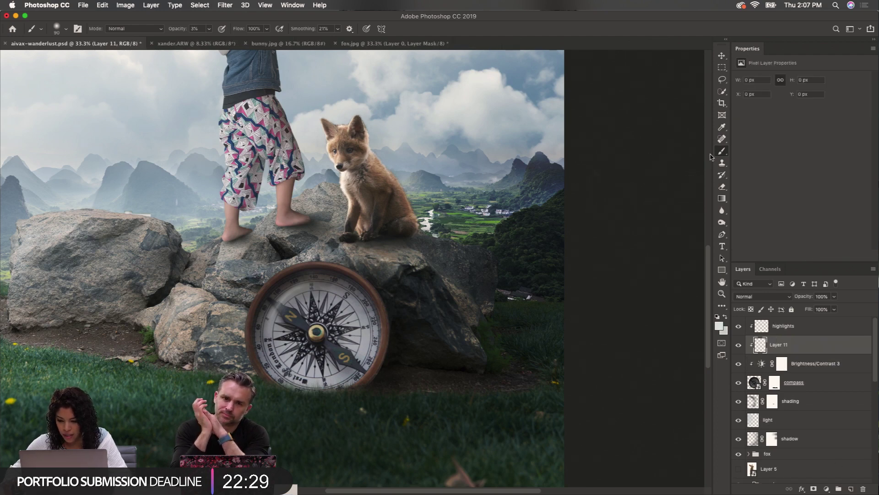
click(719, 326)
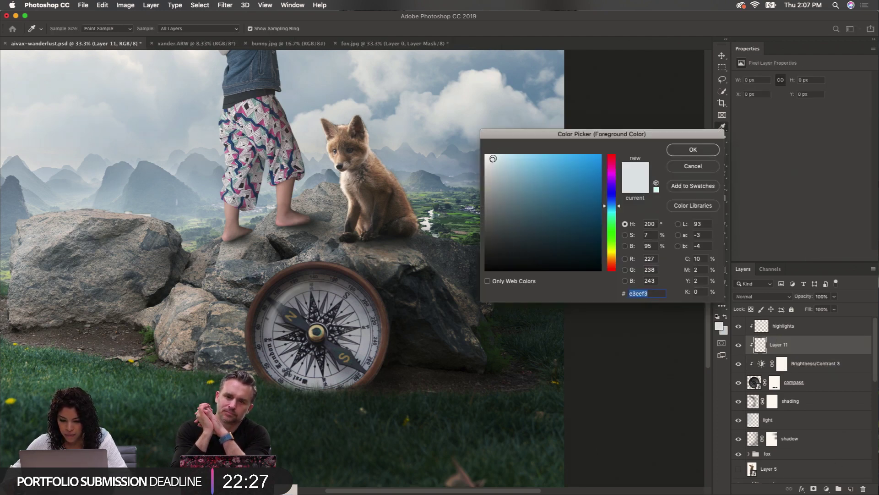
click(491, 159)
click(693, 150)
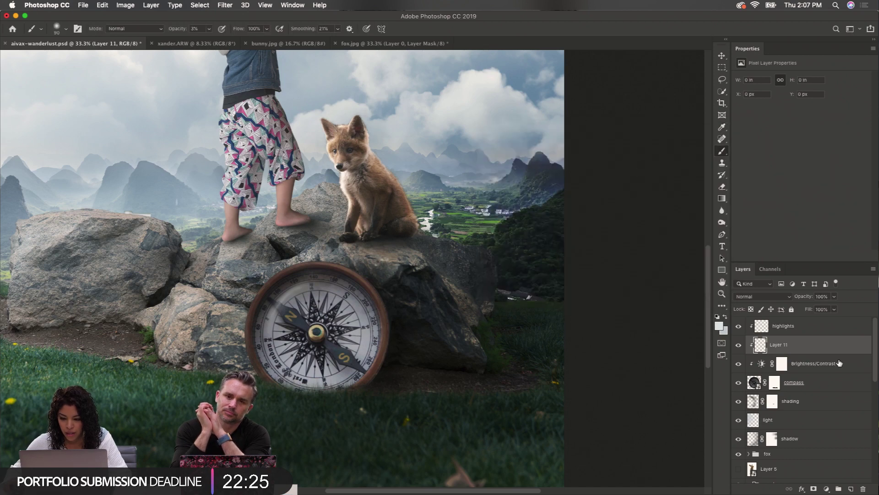
click(762, 297)
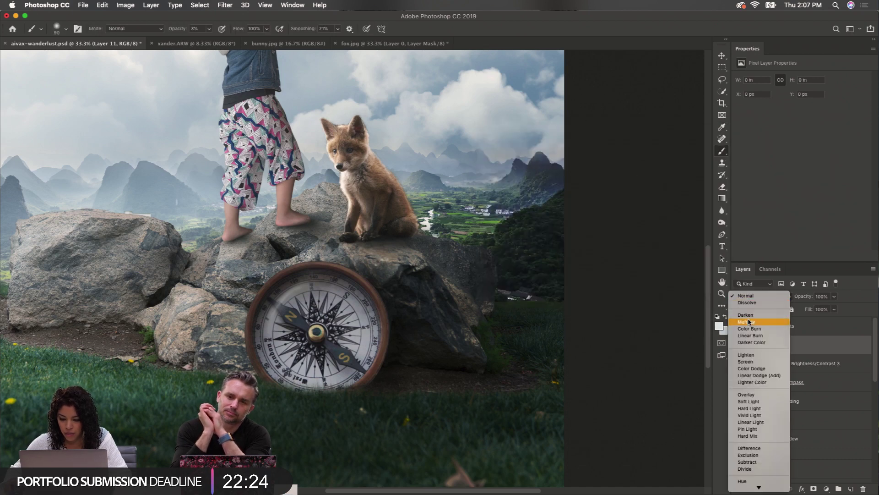
click(747, 394)
Brighten the compass's upper-left and left wooden rim on the Overlay layer with a 60–70 px soft brush at 5% opacity
super+click(200, 309)
super+click(200, 309)
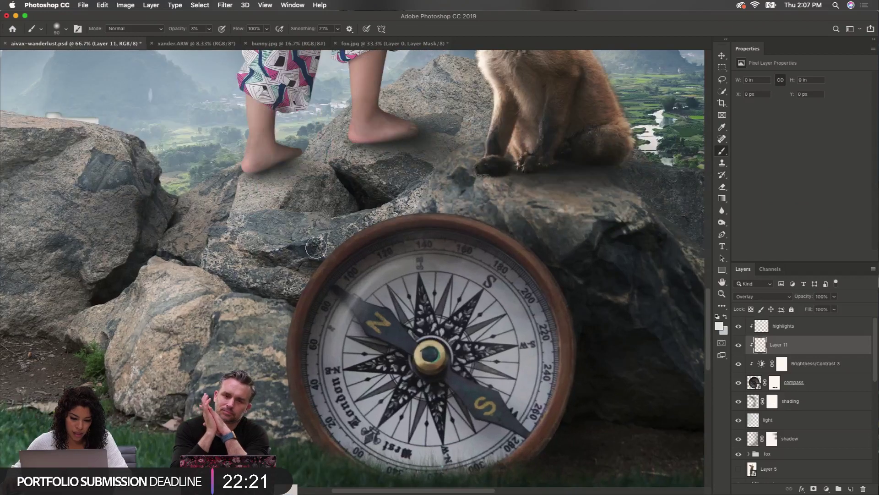
mouse_move(317, 247)
mouse_down()
mouse_move(360, 237)
mouse_move(278, 280)
mouse_move(351, 230)
mouse_move(284, 316)
mouse_move(276, 341)
mouse_move(309, 268)
mouse_move(282, 384)
mouse_move(295, 246)
mouse_move(277, 379)
mouse_move(286, 340)
mouse_move(336, 248)
mouse_move(364, 210)
mouse_move(377, 220)
mouse_move(292, 273)
mouse_move(385, 213)
mouse_move(291, 284)
mouse_move(397, 218)
mouse_move(284, 300)
mouse_move(366, 229)
mouse_up()
key([)
key([)
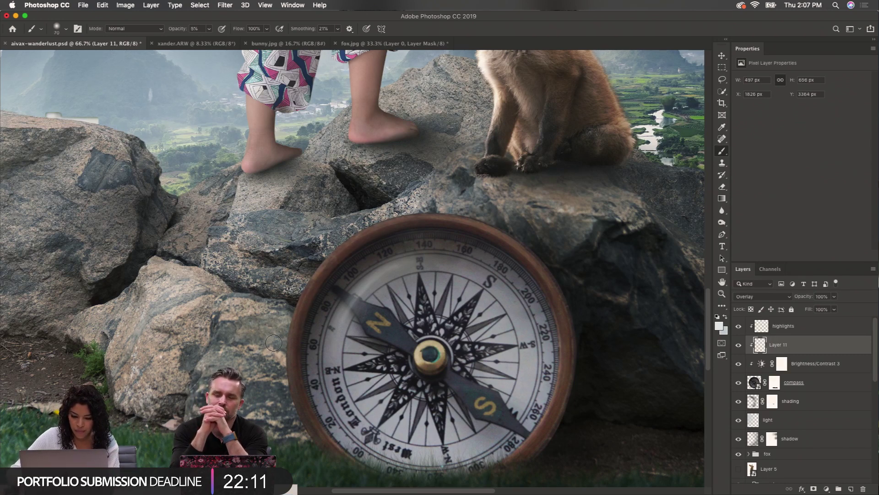
key([)
drag(338, 268, 391, 208)
mouse_move(311, 274)
mouse_down()
mouse_move(292, 339)
mouse_move(292, 307)
mouse_move(283, 438)
mouse_up()
mouse_move(296, 321)
mouse_down()
mouse_move(329, 255)
mouse_move(281, 341)
mouse_move(332, 245)
mouse_move(300, 300)
mouse_move(379, 222)
mouse_move(396, 221)
mouse_move(365, 232)
mouse_move(439, 217)
mouse_move(427, 217)
mouse_move(304, 308)
mouse_move(410, 212)
mouse_move(294, 321)
mouse_move(339, 236)
mouse_move(281, 333)
mouse_move(285, 309)
mouse_move(321, 250)
mouse_up()
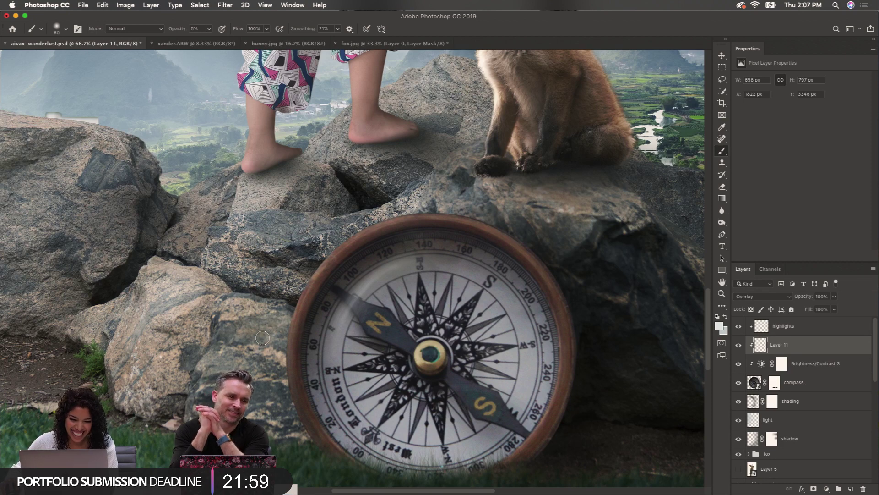
Strengthen the rim highlight with the brush at 90 px and 10% opacity, and toggle the Overlay layer to compare
key(bracketright)
key(bracketright)
key(bracketright)
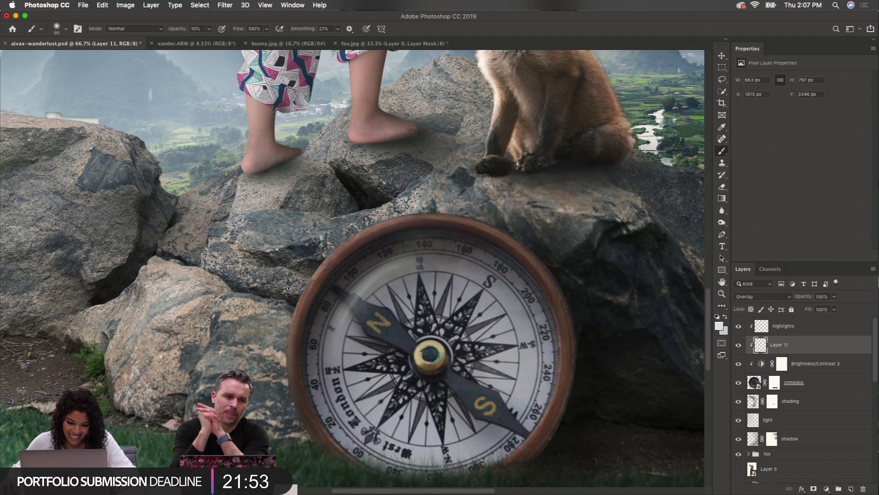
click(738, 344)
click(739, 345)
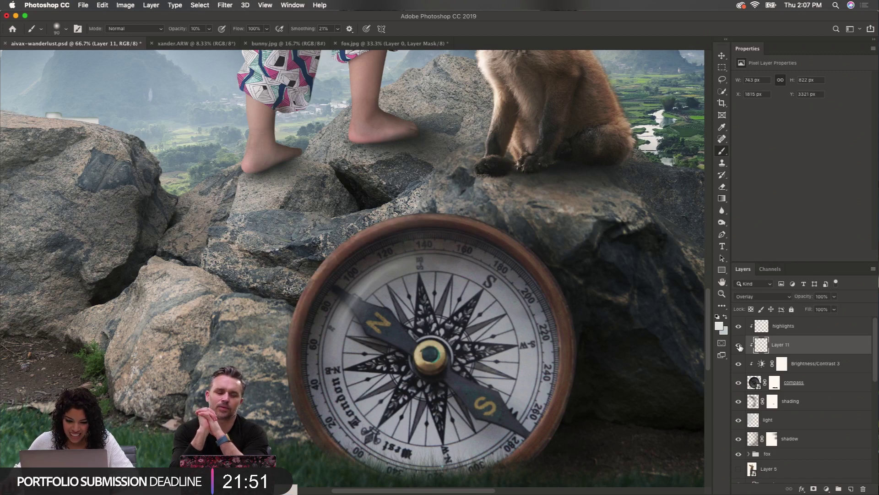
Add a layer mask to the Overlay layer and mask highlight spill off the compass face with a 50 px brush at 100% opacity
click(814, 488)
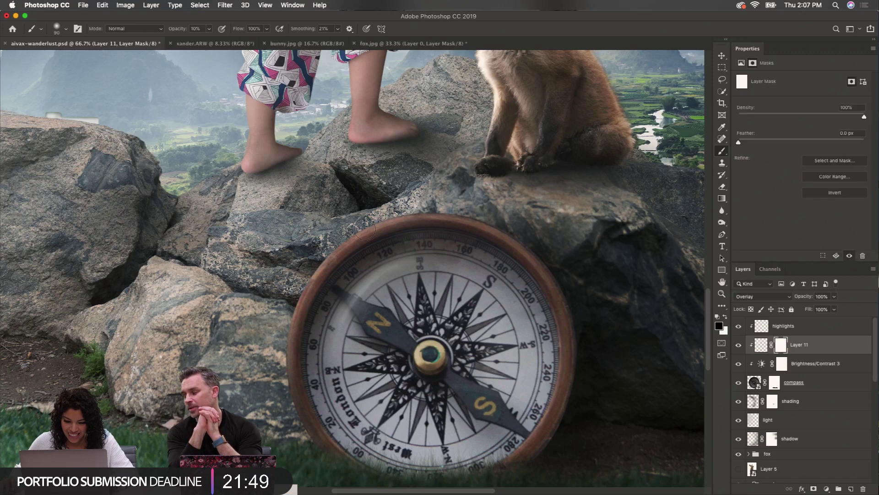
key(0)
key(bracketleft)
key(bracketleft)
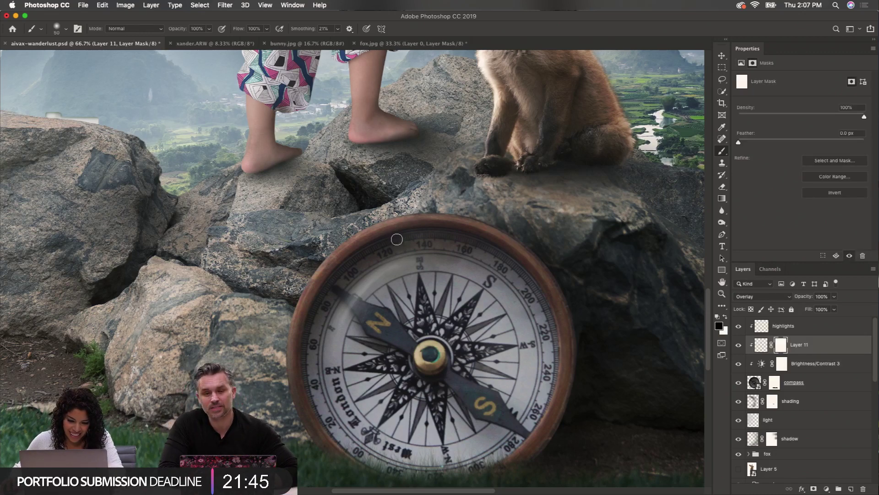
key(bracketleft)
key(bracketleft)
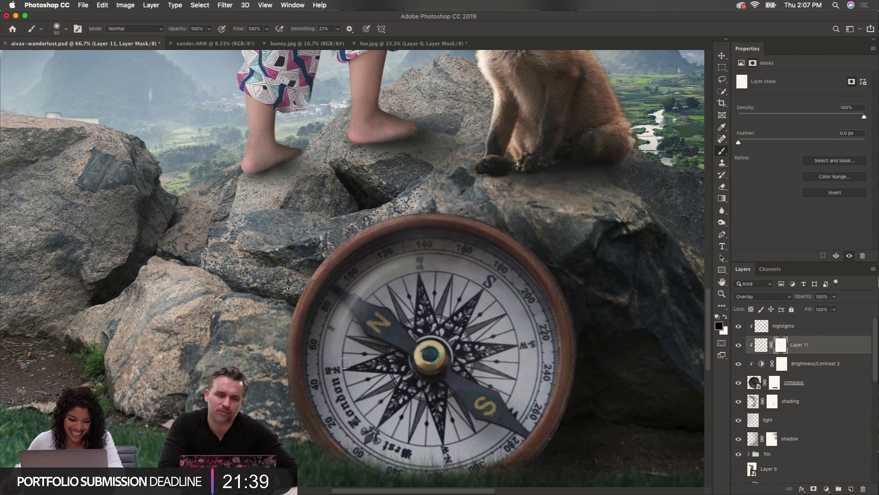
Hide and show the masked Overlay layer and check the rim highlight against the whole composite
click(739, 346)
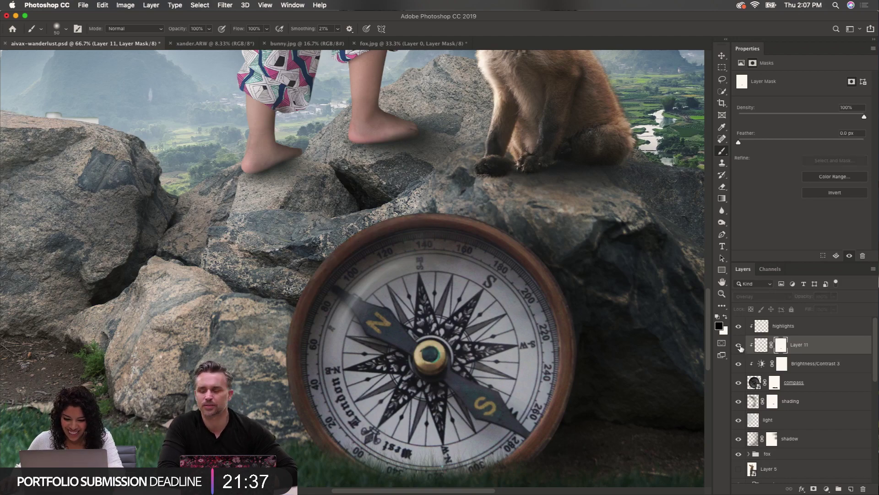
click(739, 347)
scroll(510, 296, down, 4)
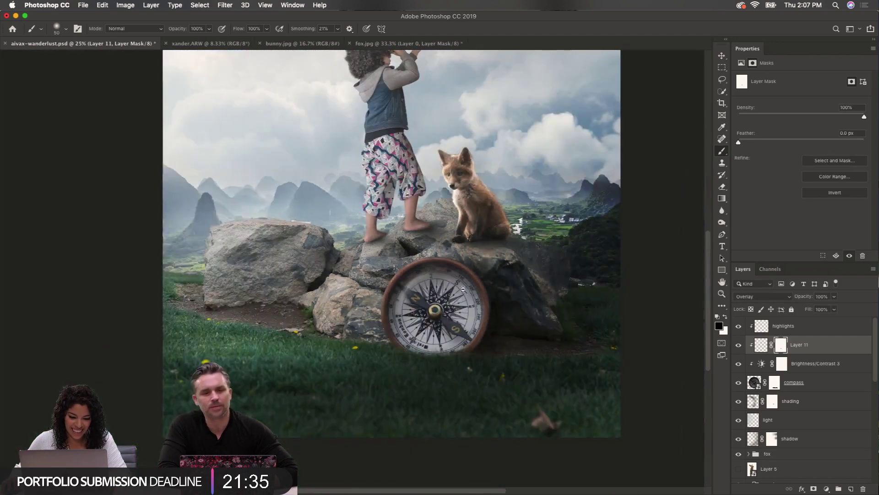
Paint subtle highlights over the upper-left compass face on the Overlay layer itself, using a 60 px brush at 10% opacity
click(739, 346)
click(739, 346)
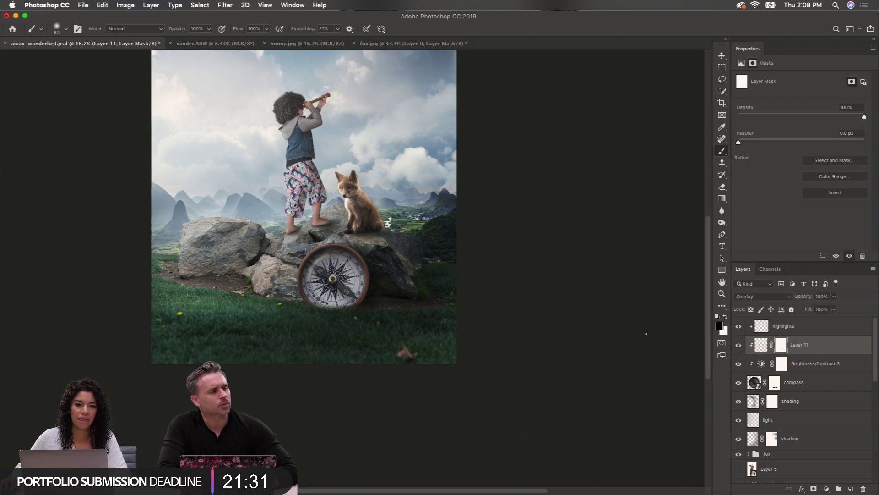
super+click(273, 261)
super+click(281, 265)
super+click(293, 274)
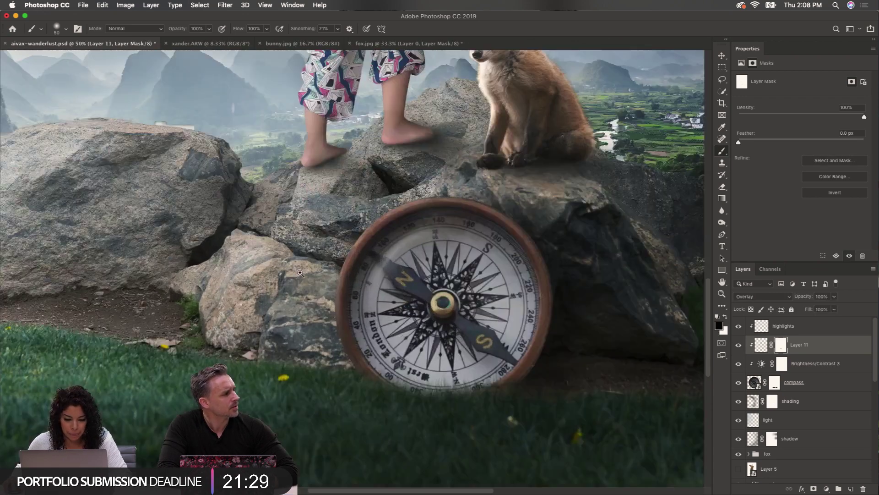
super+click(332, 275)
key(bracketleft)
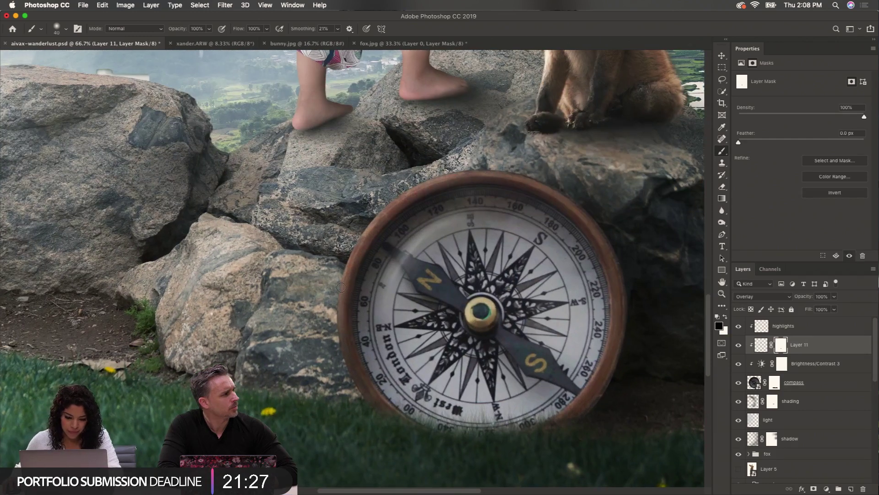
key(bracketright)
key(bracketright)
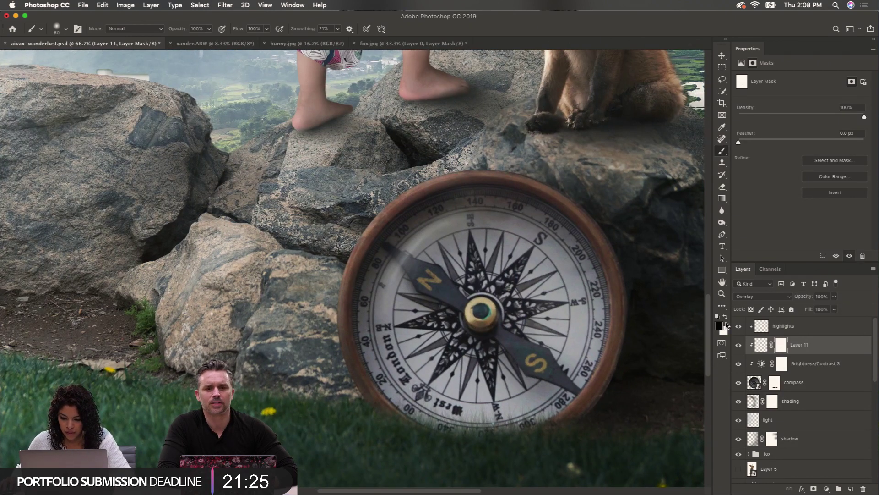
click(761, 345)
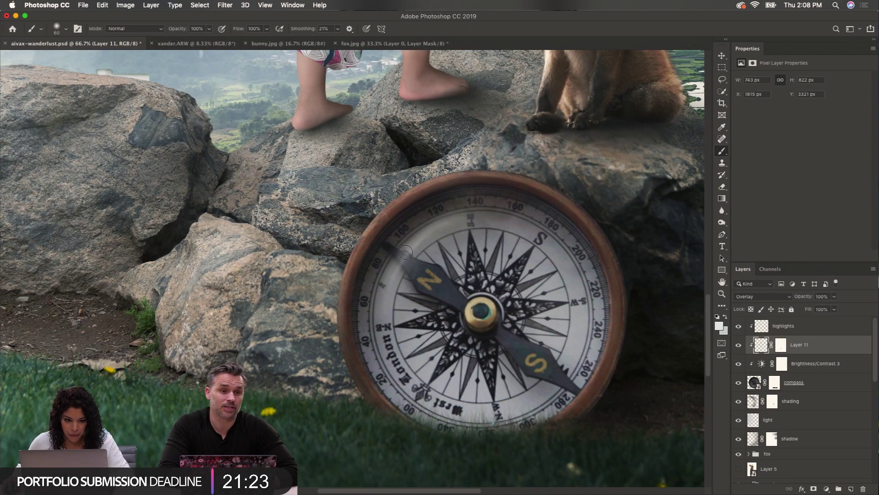
drag(406, 252, 396, 277)
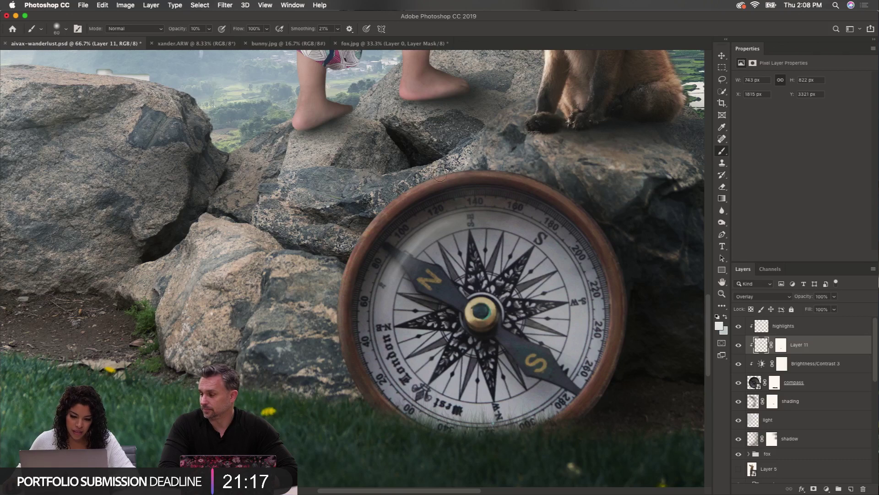
Hide and show the Overlay highlight layer, then examine the compass lighting against the whole composite
alt+click(360, 255)
alt+click(359, 255)
alt+click(360, 255)
click(739, 345)
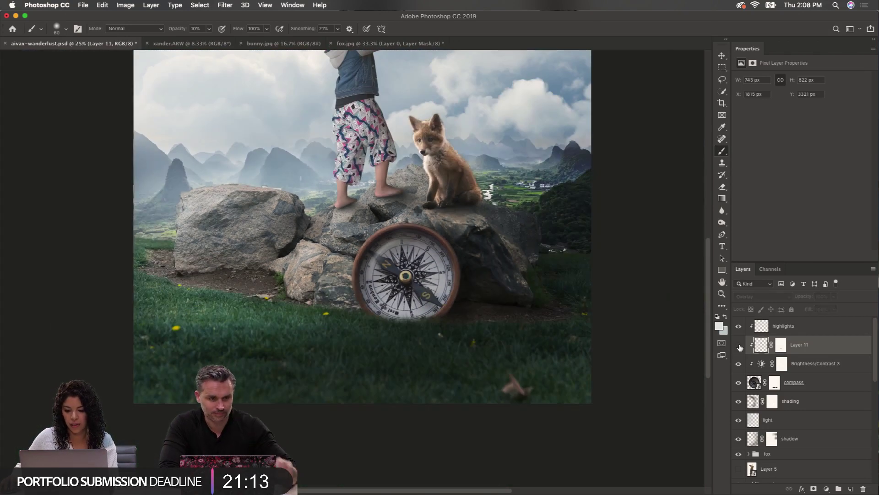
click(739, 345)
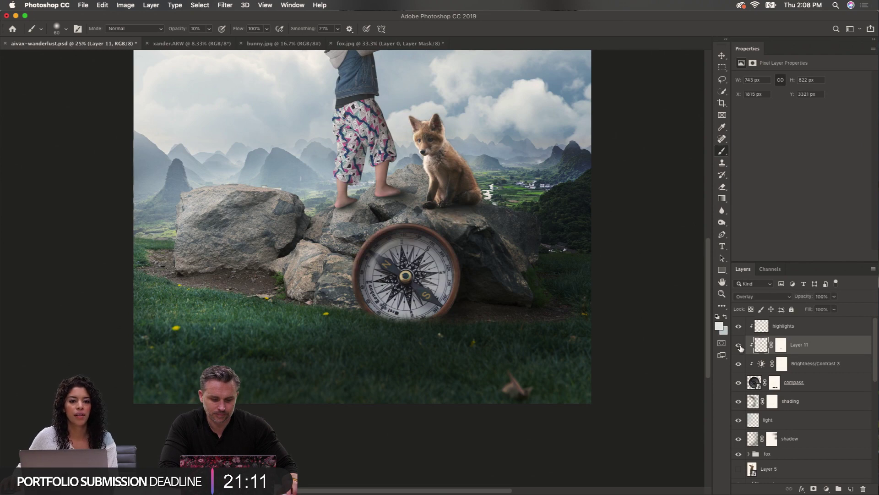
alt+click(429, 270)
drag(402, 211, 402, 231)
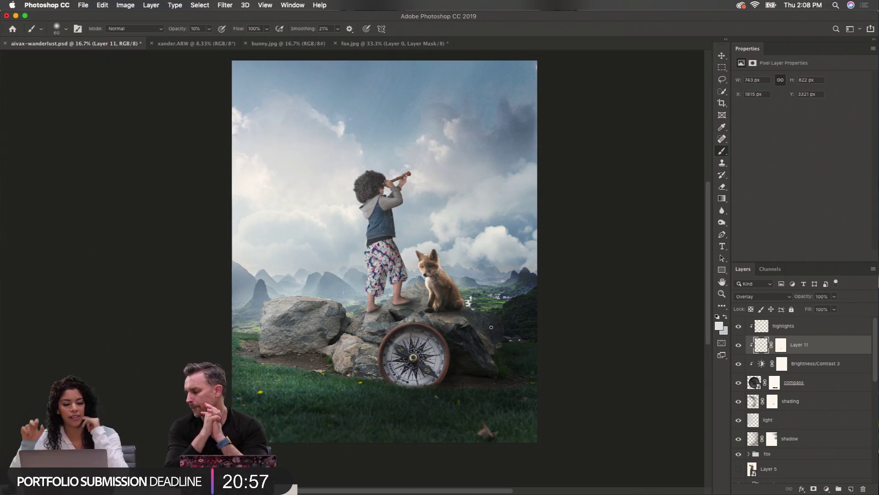
Open white-flower-alt.jpg from the JPG folder
click(82, 6)
click(93, 24)
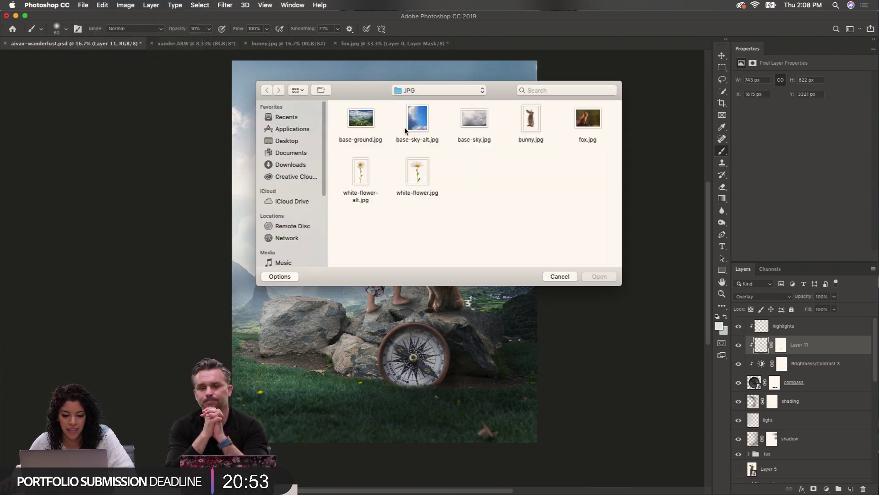
click(365, 180)
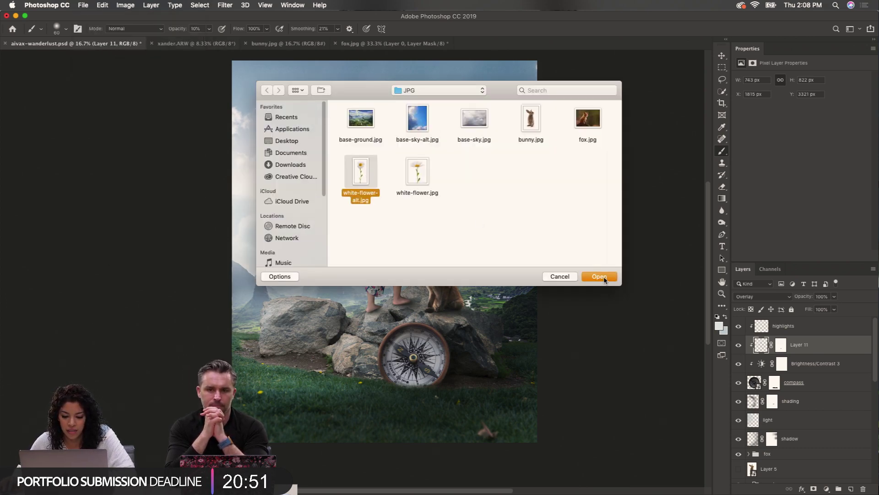
click(599, 276)
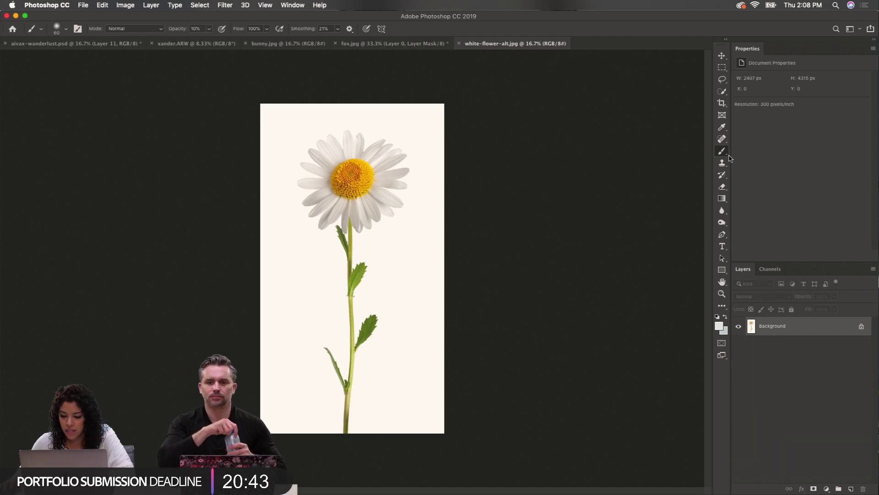
Add a clipped Levels adjustment over the daisy with input levels 253, 0.01 and 255, and compare it with the original
click(827, 489)
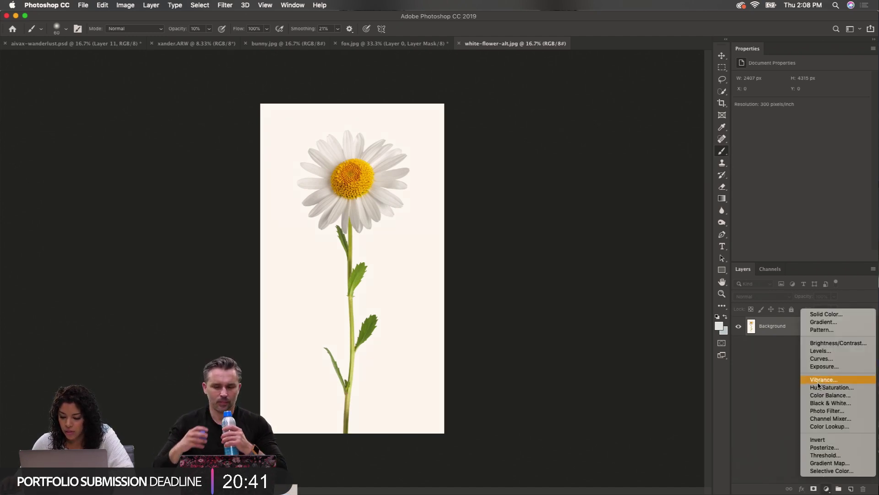
click(821, 351)
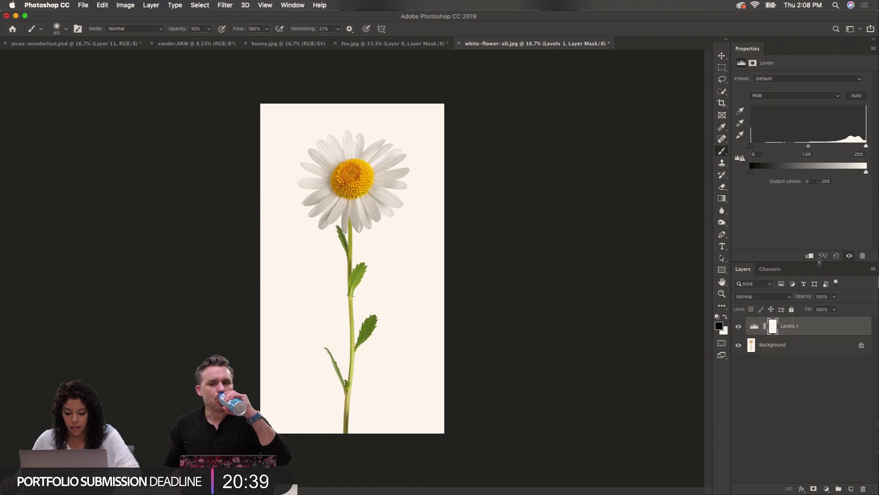
alt+click(769, 335)
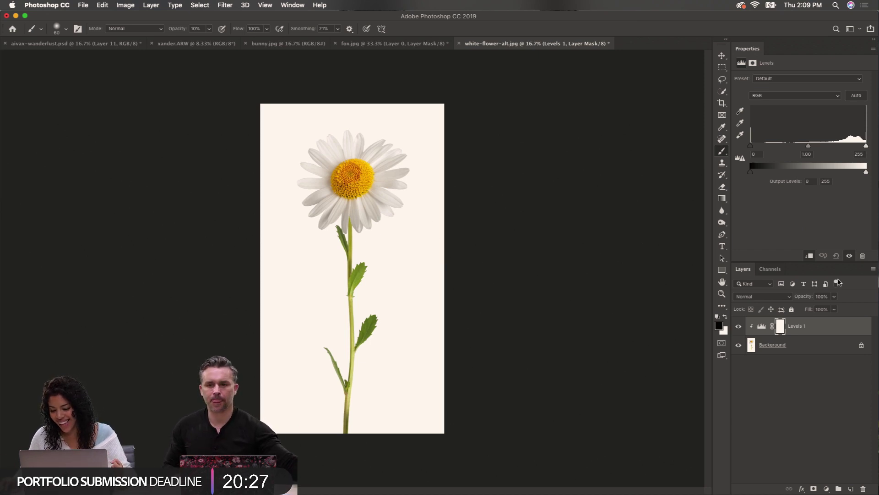
drag(808, 146, 861, 148)
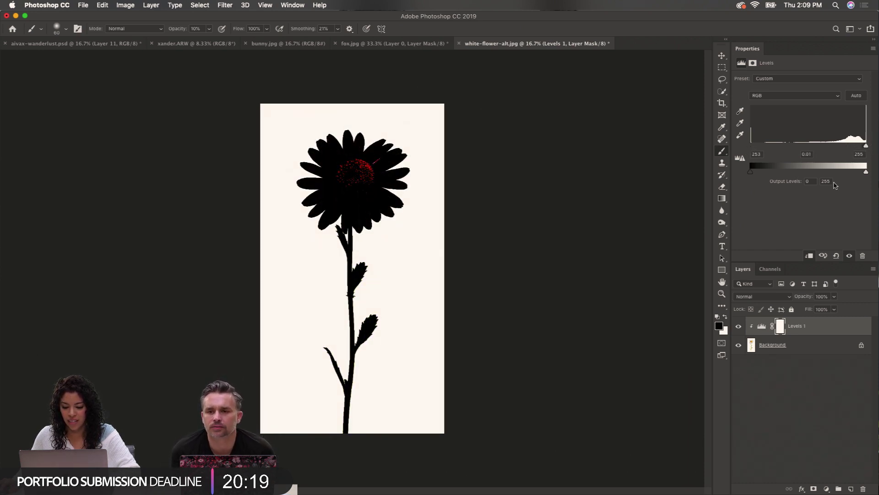
click(738, 326)
click(738, 326)
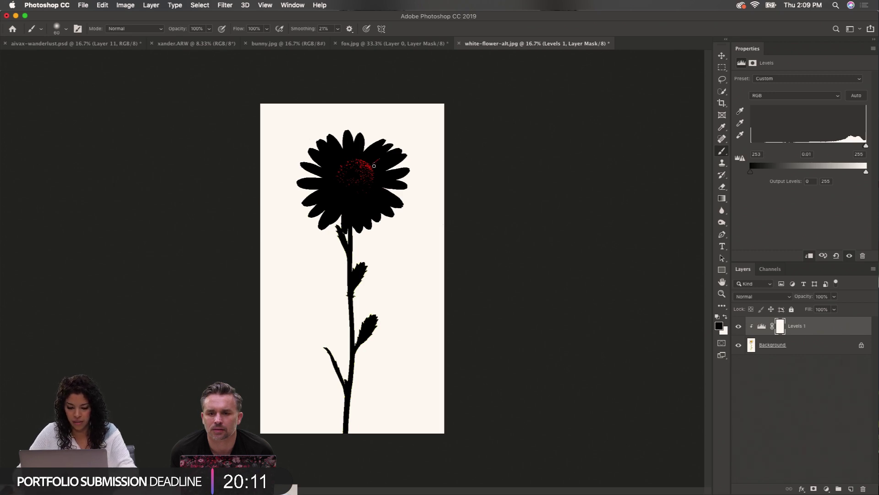
Try to paint out the red flecks in the daisy's centre on the Levels mask with a 200 px brush, and undo the attempt
key(bracketright)
drag(353, 172, 377, 172)
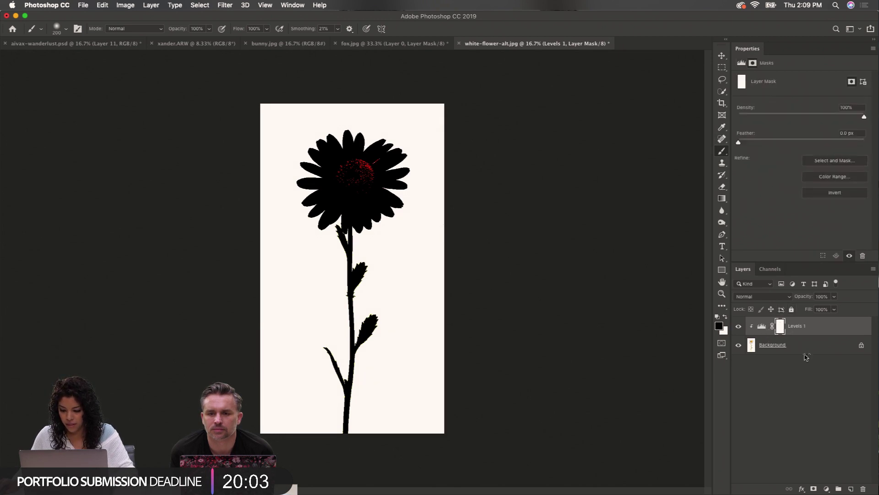
click(358, 176)
key(super+z)
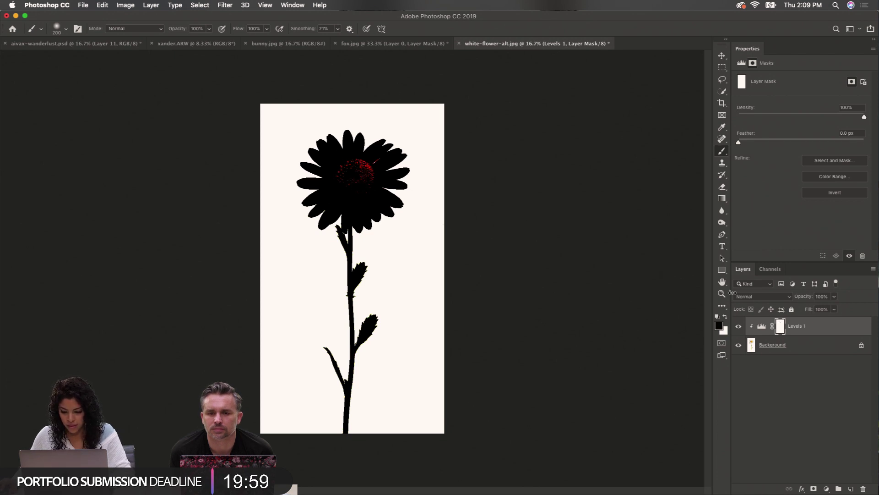
Add a layer mask to the daisy layer, try painting black over the flower centre, and undo the stroke
click(725, 318)
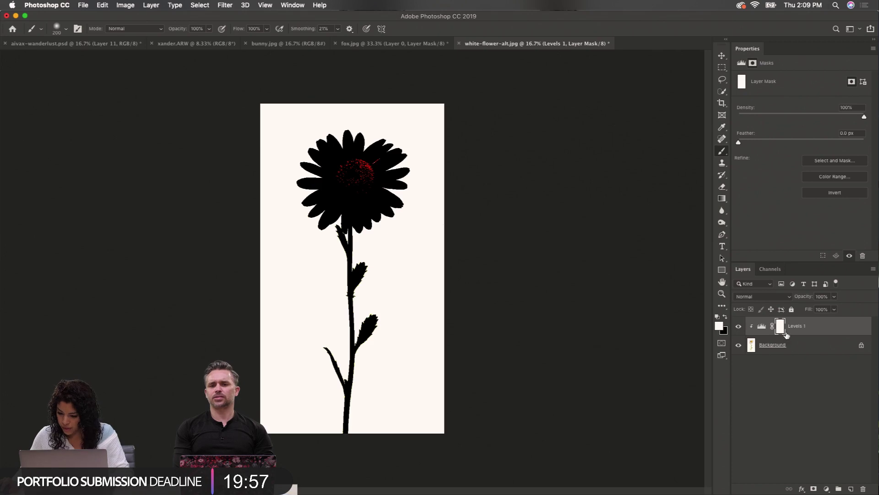
click(764, 350)
click(815, 490)
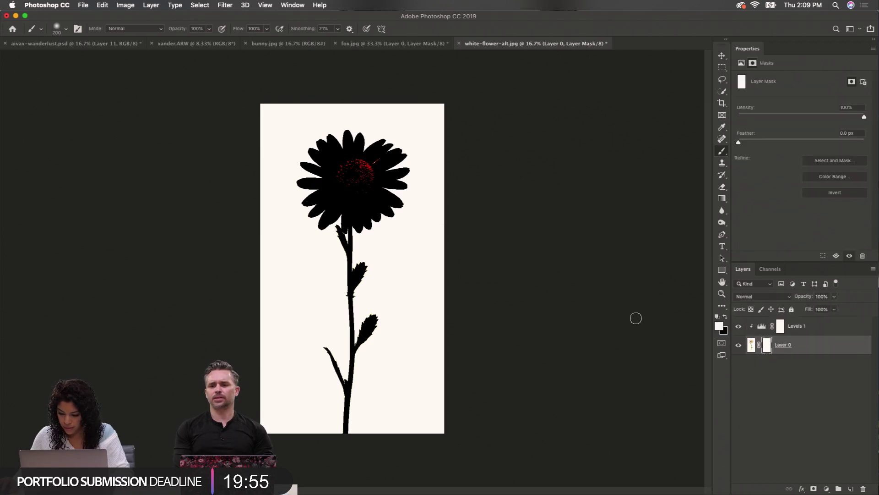
key(x)
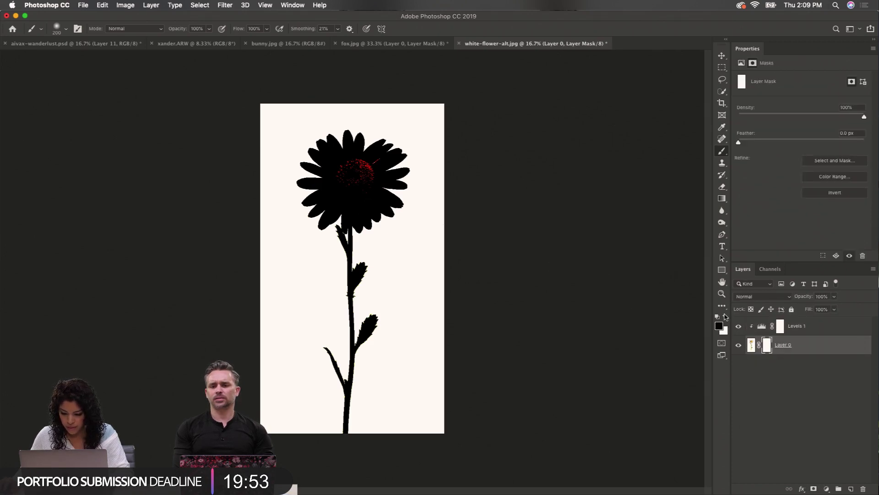
drag(354, 170, 359, 175)
key(ctrl+z)
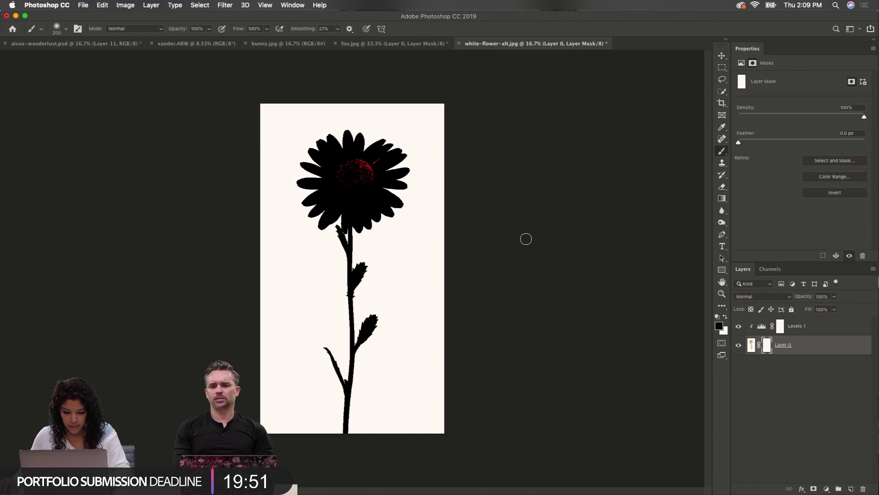
Return to the Levels adjustment, try to shift its highlight input level, and reselect its mask
click(780, 327)
click(761, 325)
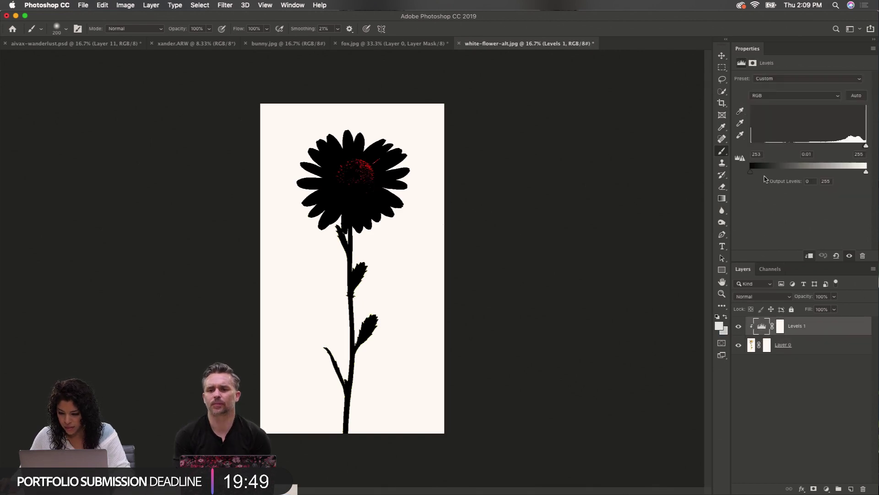
drag(869, 149, 864, 153)
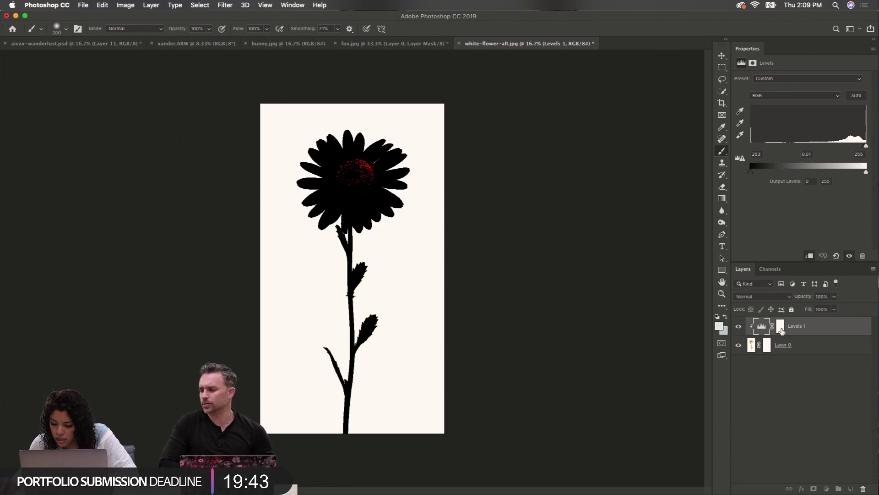
click(780, 326)
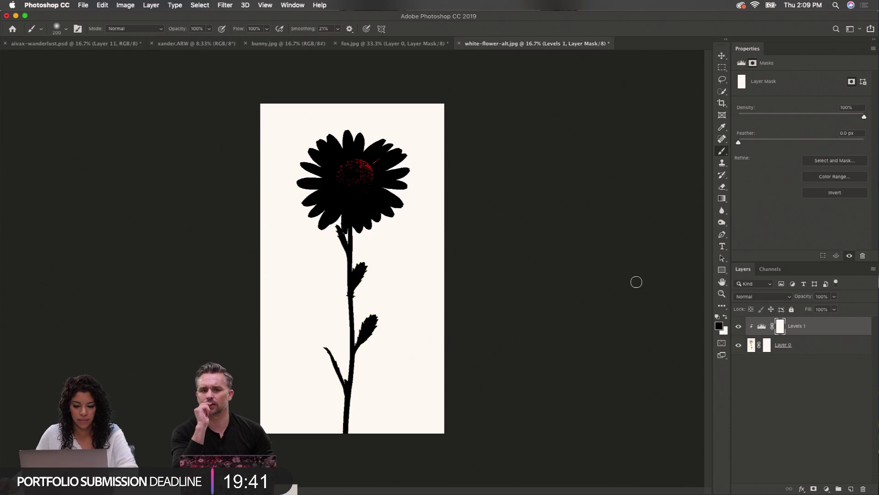
Delete the daisy layer's mask without applying it, and delete the Levels adjustment layer
click(768, 346)
drag(770, 350, 864, 489)
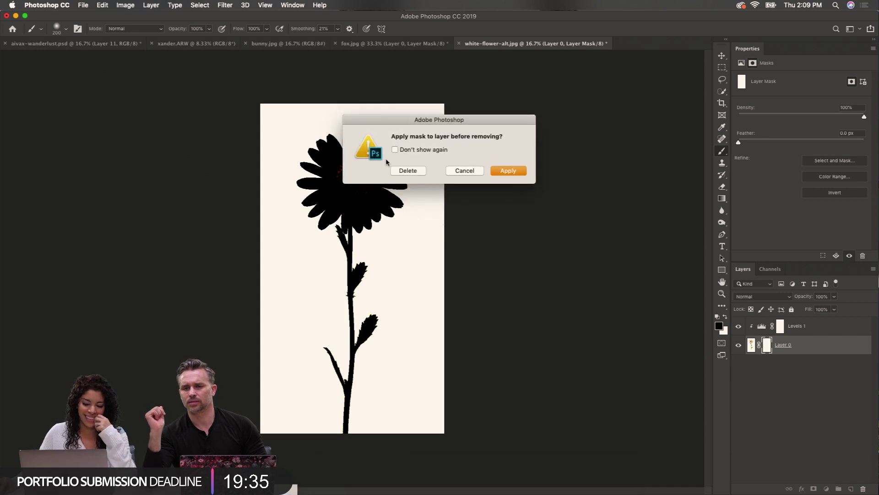
click(409, 172)
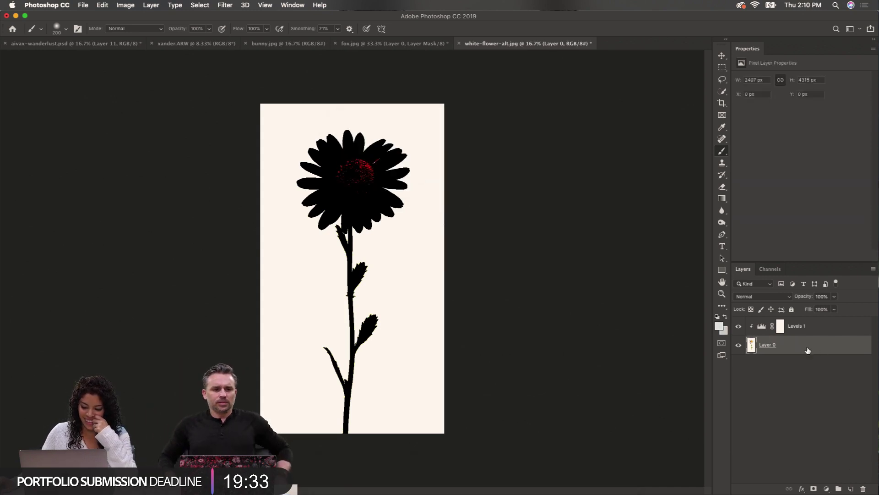
drag(816, 326, 862, 489)
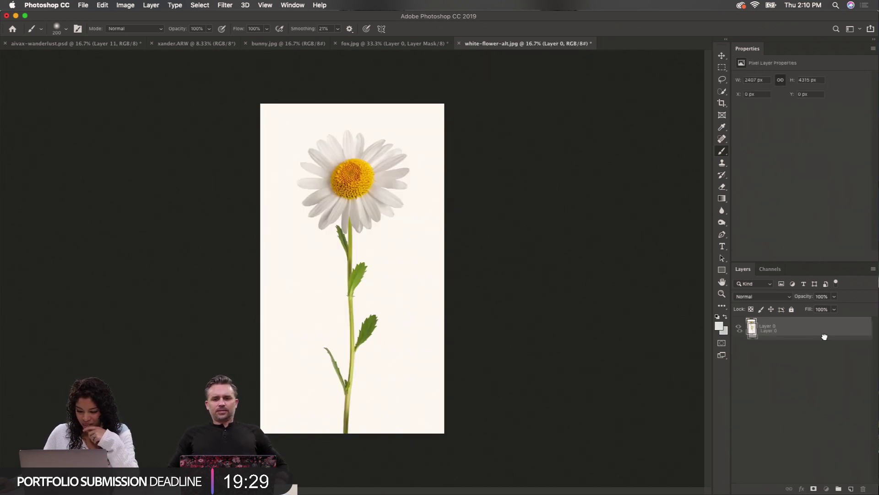
Duplicate the daisy layer and apply Levels directly to the copy with the midtone input at 0.01
drag(825, 336, 851, 488)
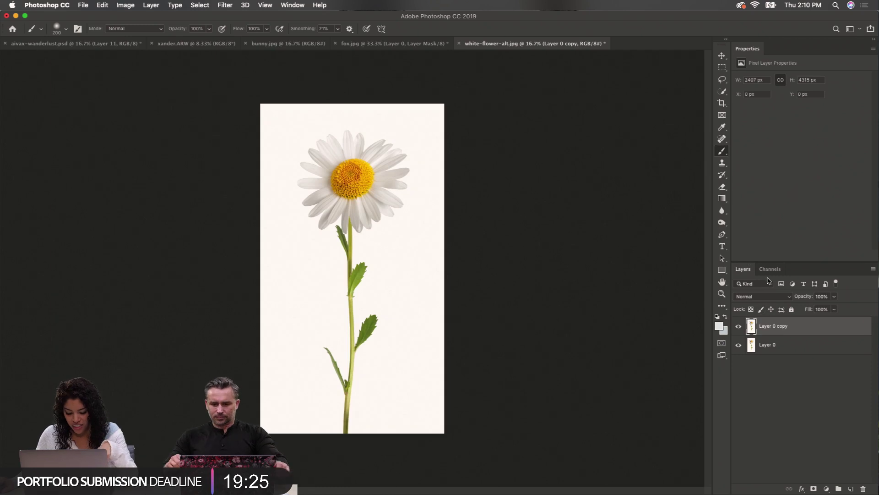
key(ctrl+l)
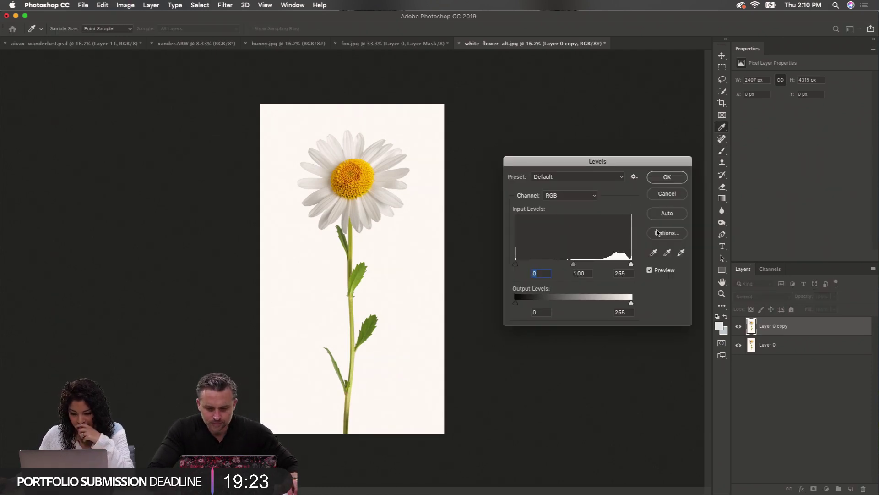
drag(574, 264, 663, 267)
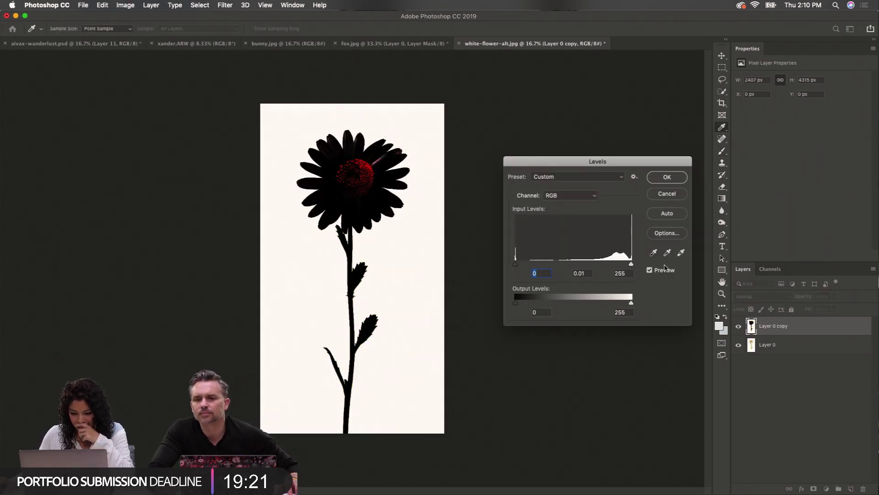
key(Tab)
click(661, 177)
Choose the Brush tool and sample black (#000000) from the darkened petals as the foreground colour
key(b)
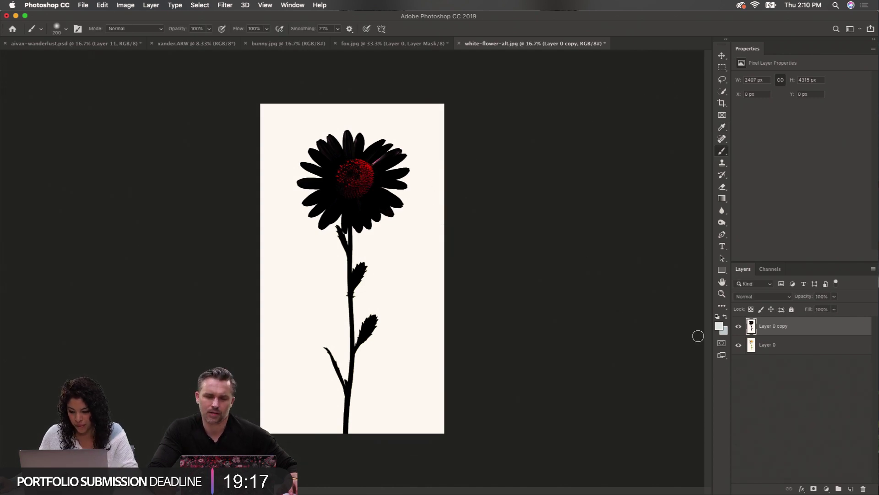
click(720, 326)
click(336, 201)
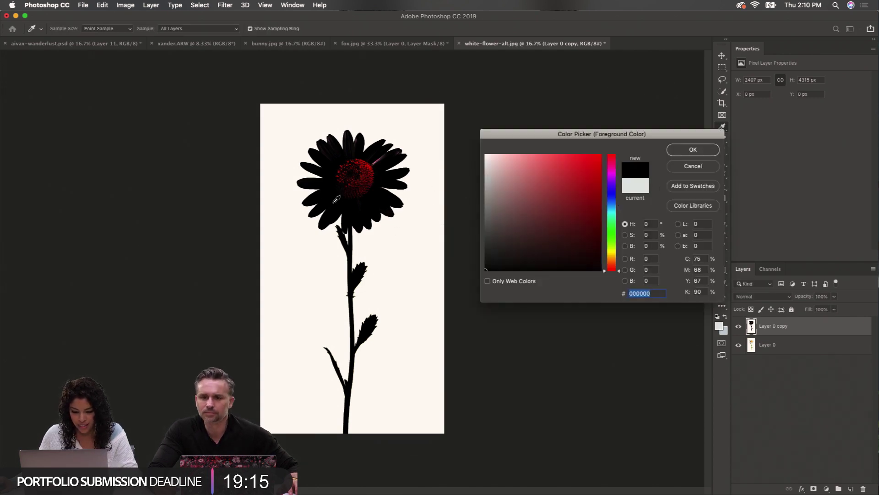
click(692, 152)
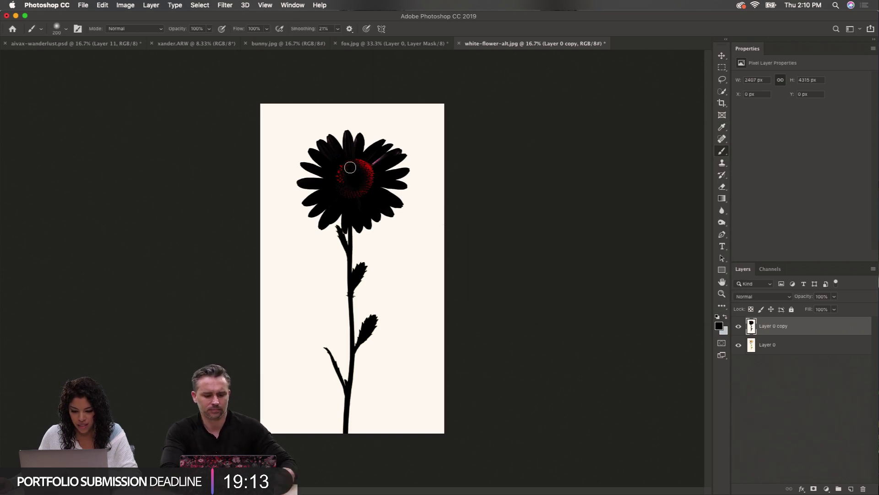
Paint over the red centre of the daisy silhouette with black
mouse_move(350, 168)
mouse_down()
mouse_move(373, 177)
mouse_move(378, 160)
mouse_move(366, 191)
mouse_move(354, 193)
mouse_move(375, 182)
mouse_move(353, 197)
mouse_up()
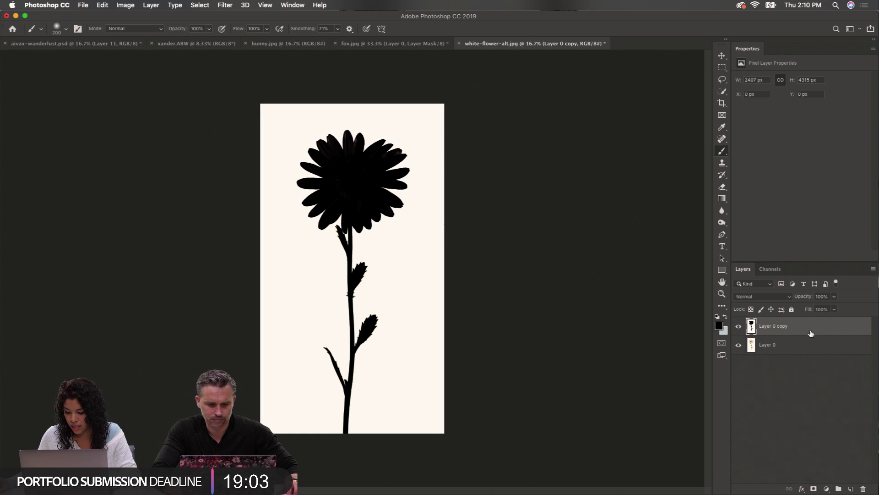
Load the silhouette copy's composite channel as a selection, then select Layer 0 and hide the copy
click(772, 270)
click(822, 489)
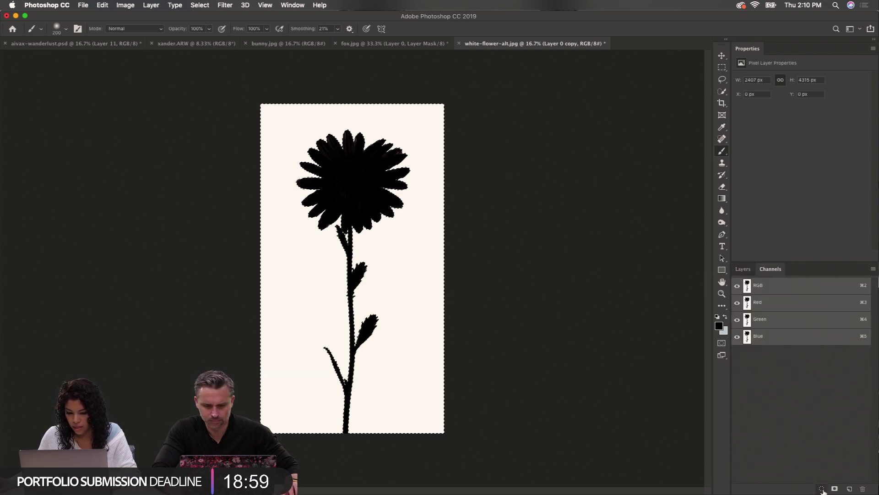
click(742, 269)
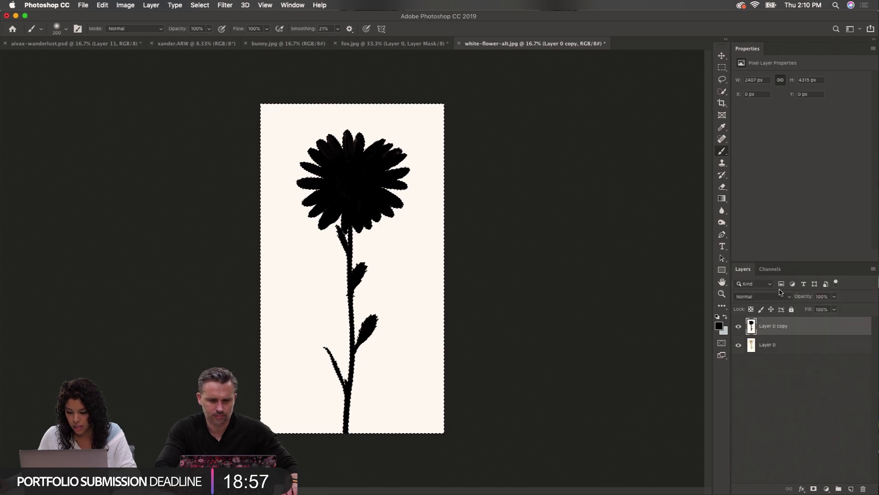
click(771, 348)
click(739, 326)
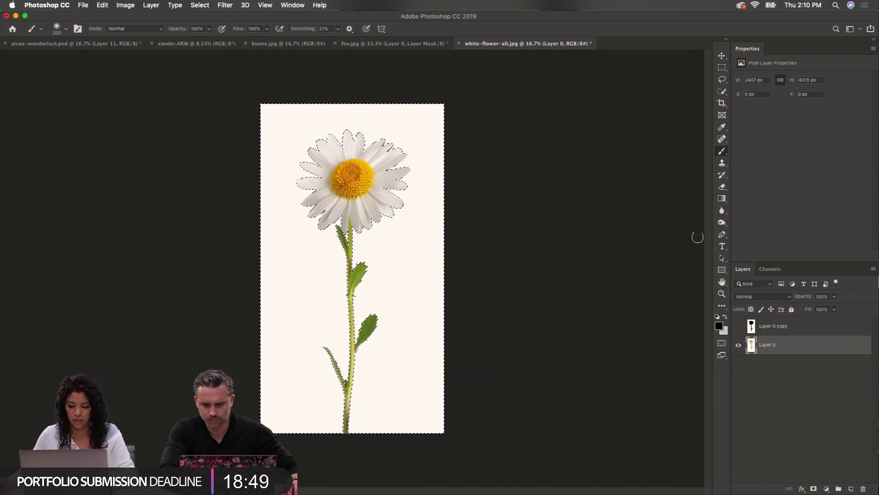
Show and reselect the silhouette copy, and undo the channel selection
click(739, 326)
click(783, 330)
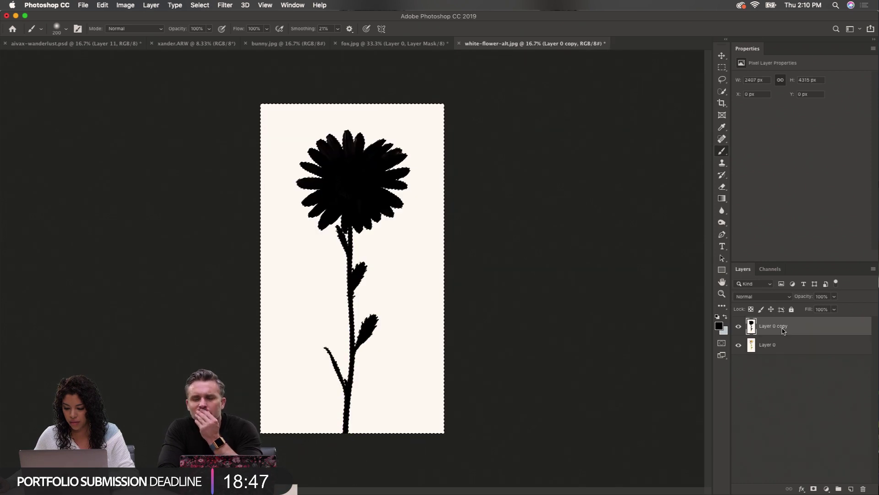
click(770, 269)
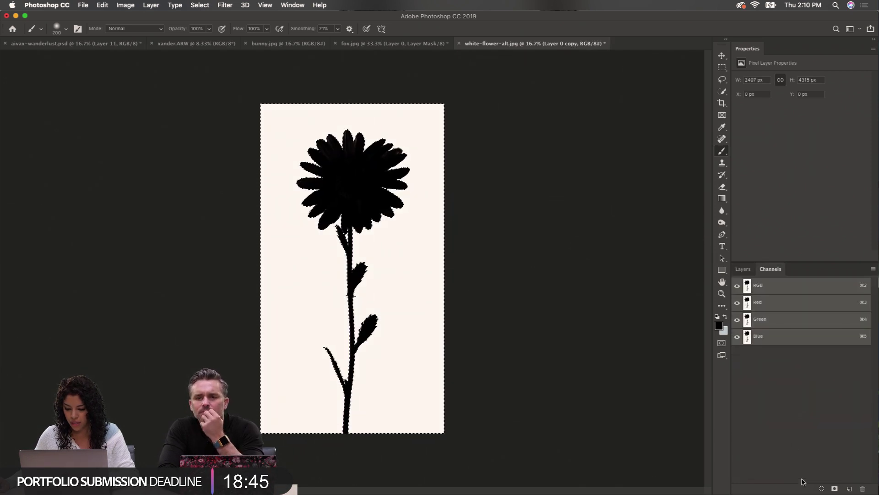
click(743, 269)
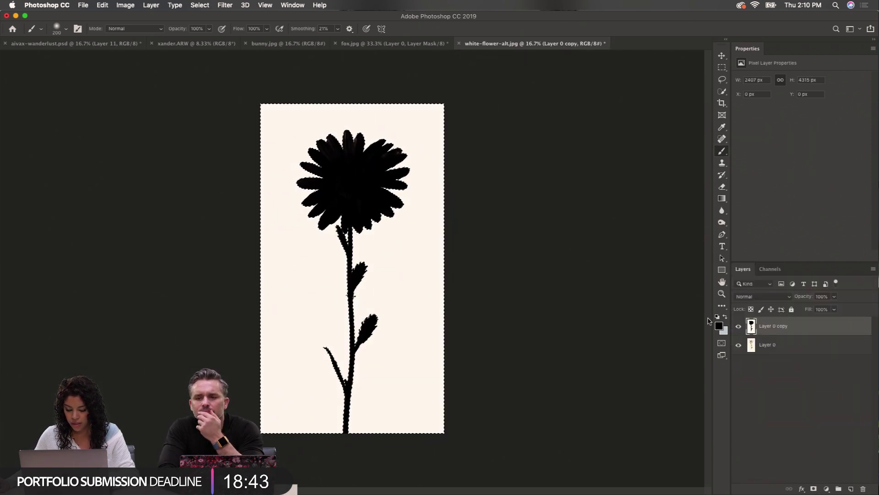
key(super+z)
key(super+z)
key(super+z)
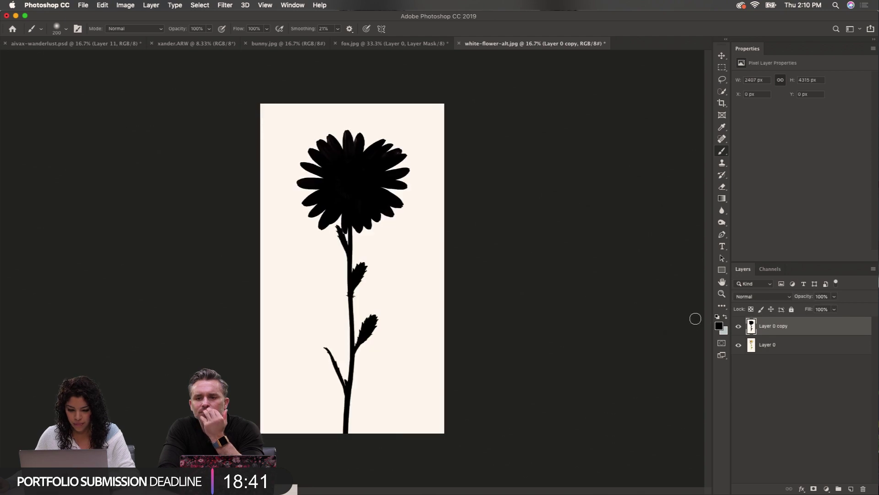
Choose the Quick Selection tool and load the silhouette copy's RGB channel as a selection
click(723, 92)
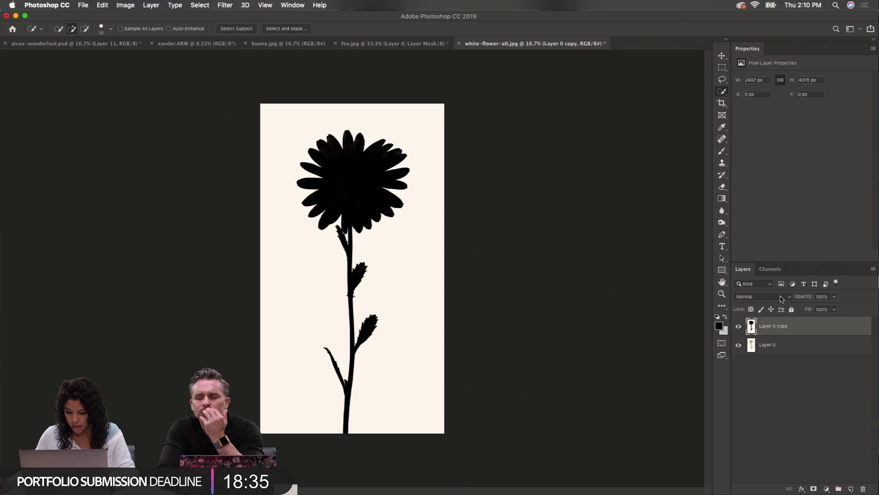
click(768, 270)
key(super+alt+2)
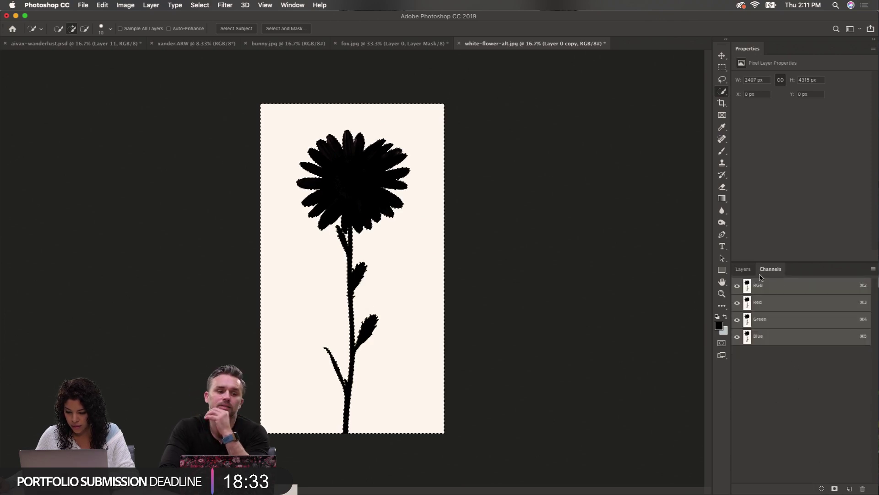
Hide the silhouette copy and mask Layer 0 with the selection, inverting the mask to keep only the daisy
click(743, 269)
click(771, 346)
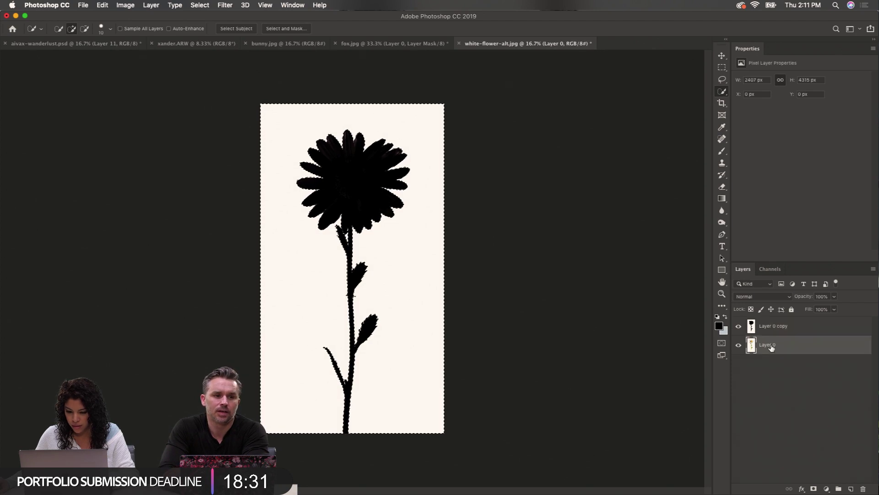
click(738, 327)
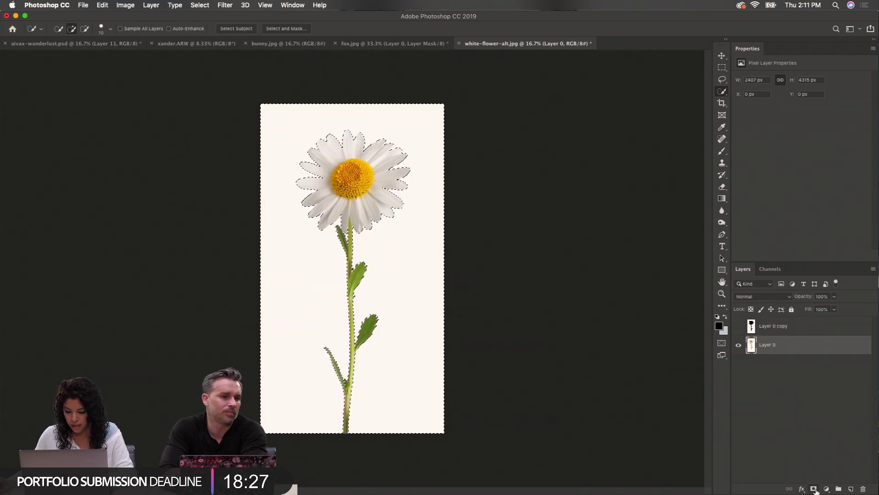
click(814, 489)
key(super+i)
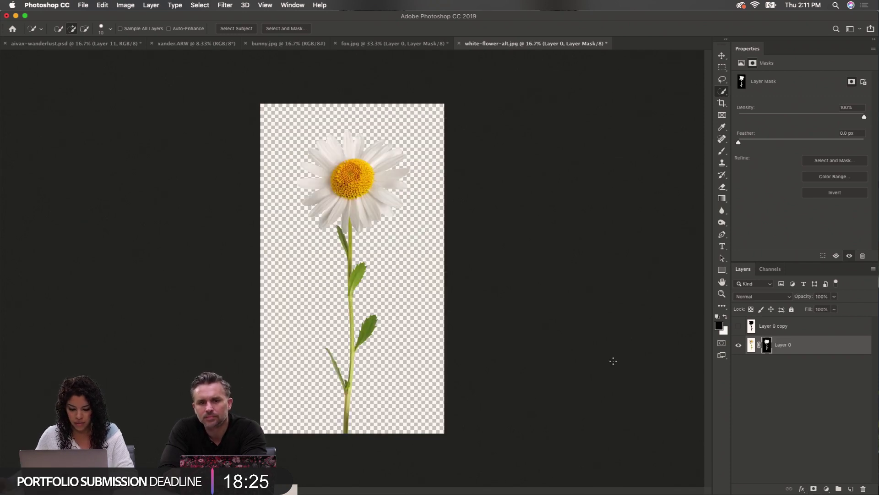
Copy the masked daisy into the aivax-wanderlust.psd composite with the Move tool
key(v)
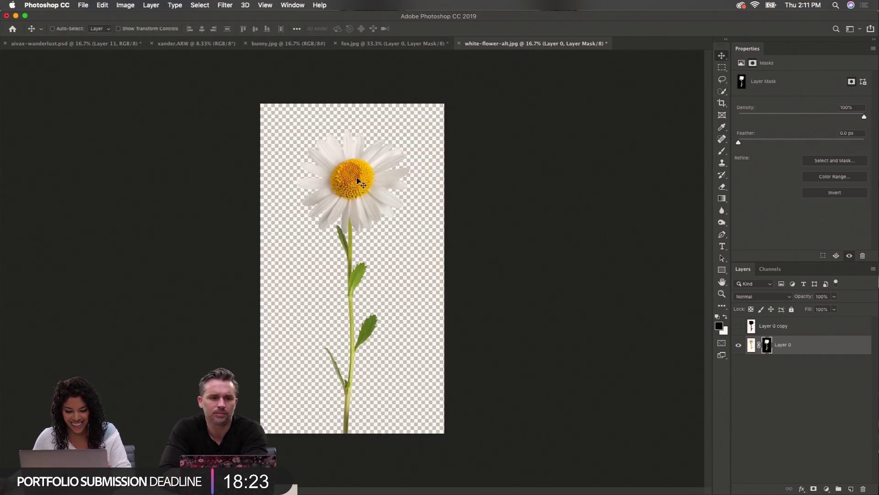
drag(357, 180, 166, 86)
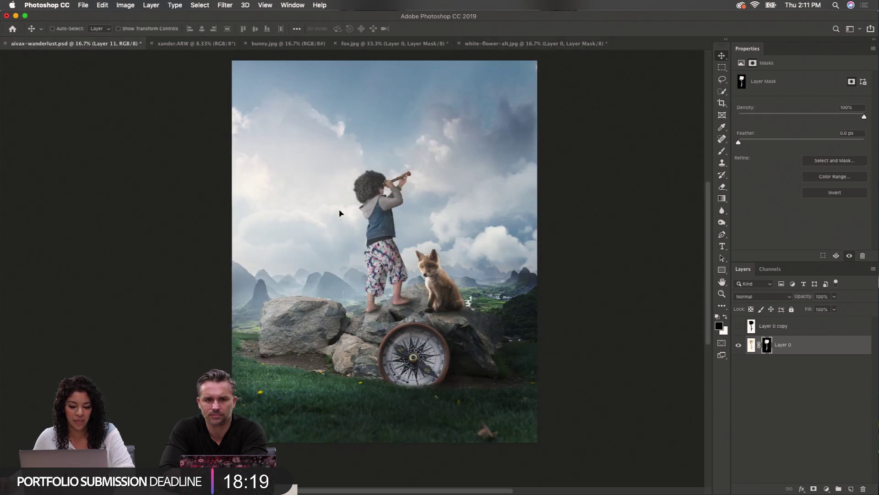
drag(339, 213, 496, 319)
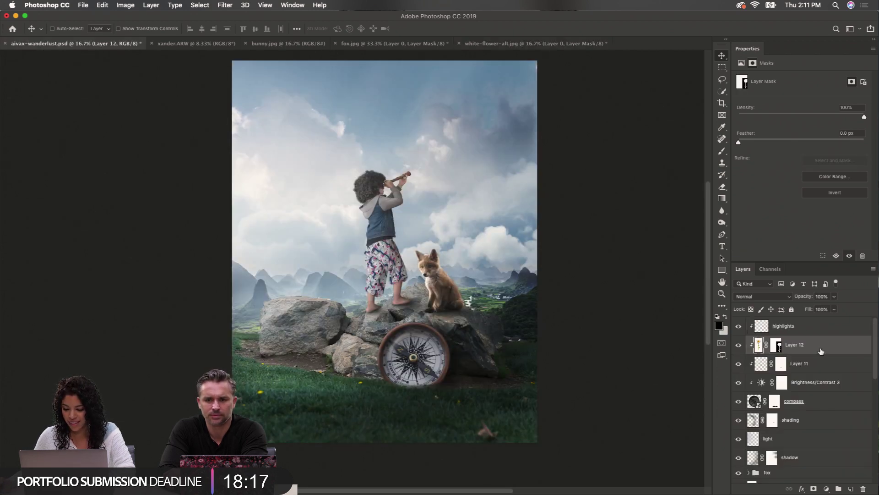
Place the daisy layer unclipped above the highlights layer and move the flower down over the lower-right grass beside the compass
drag(820, 351, 820, 321)
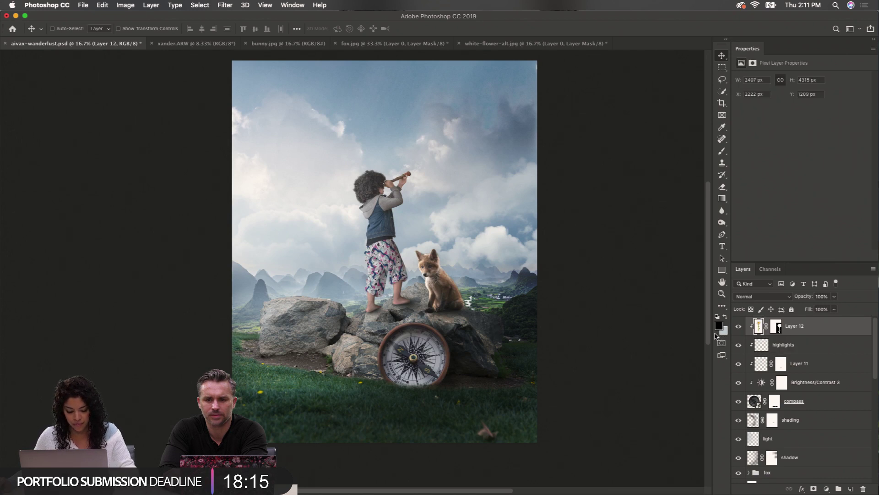
alt+click(746, 339)
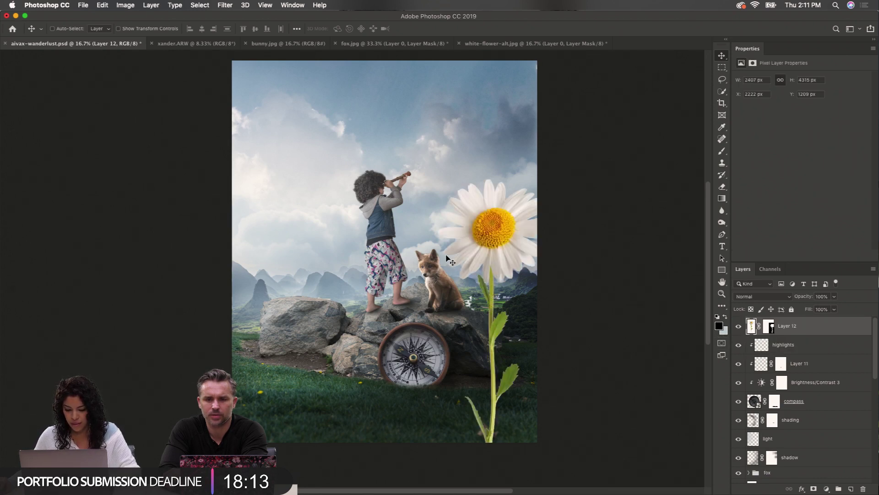
drag(512, 259, 496, 401)
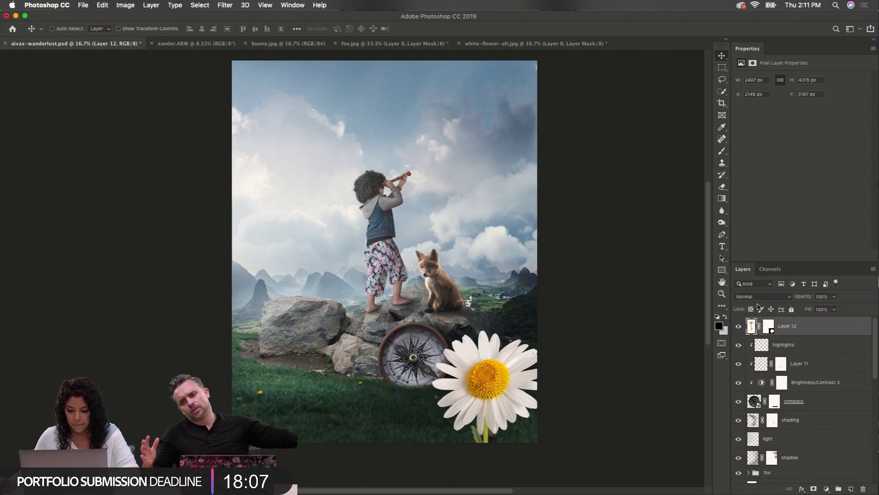
Revisit white-flower-alt.jpg to compare the silhouette copy, its channels and the masked daisy, then return to aivax-wanderlust.psd
click(489, 44)
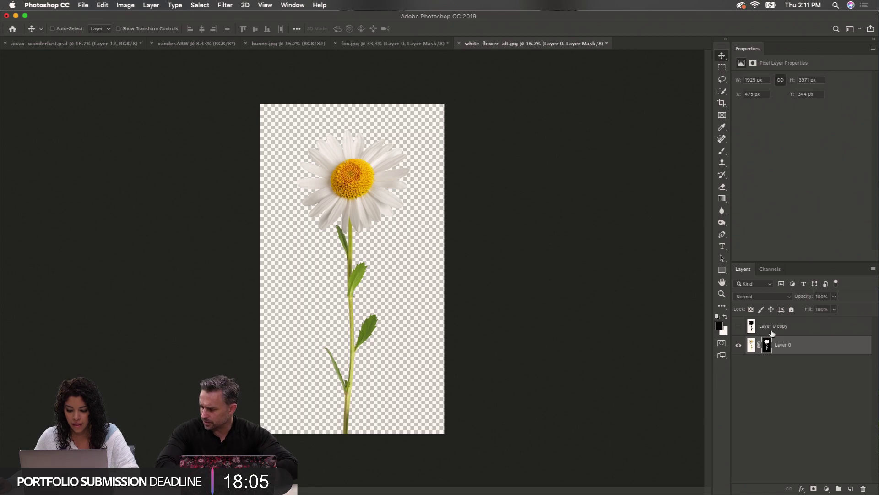
click(773, 327)
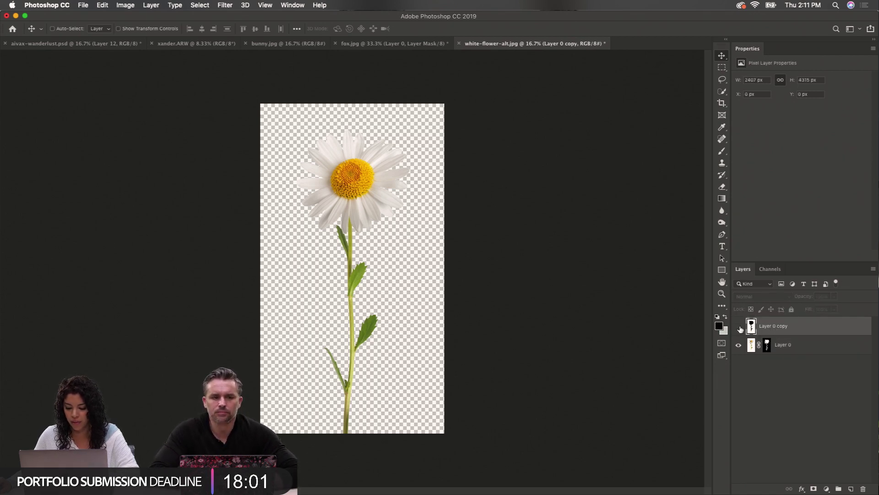
click(740, 328)
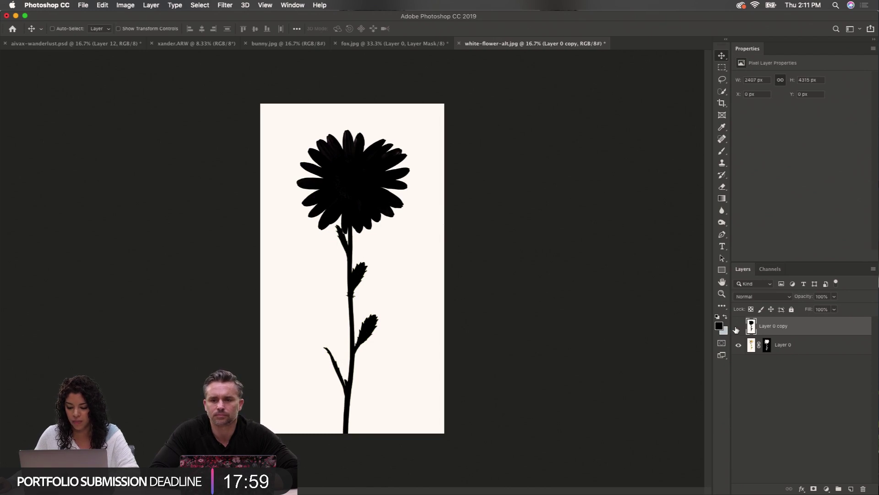
click(737, 327)
click(737, 328)
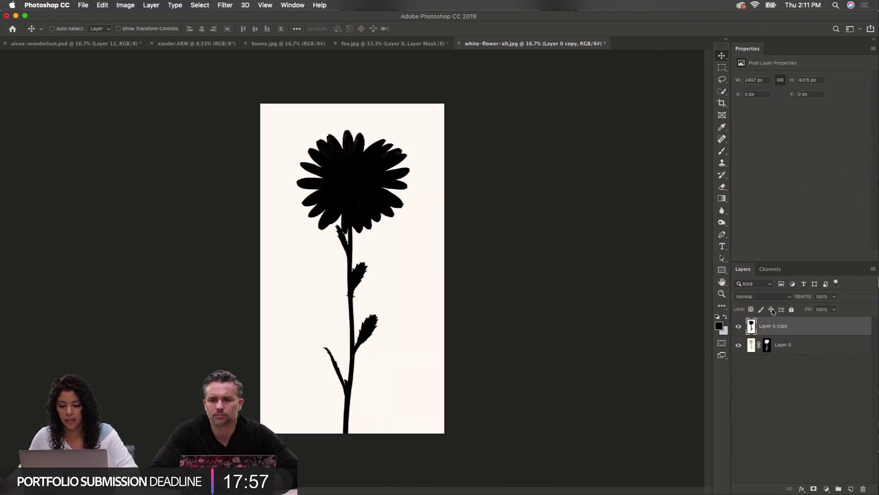
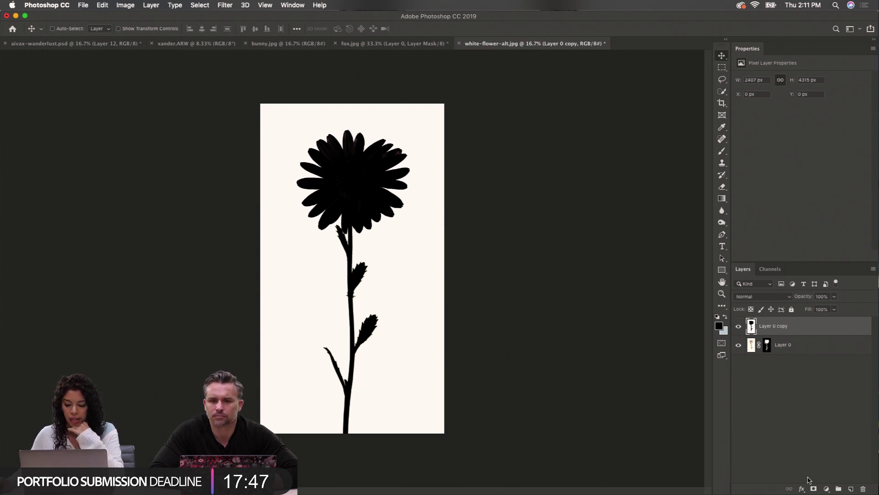
click(770, 271)
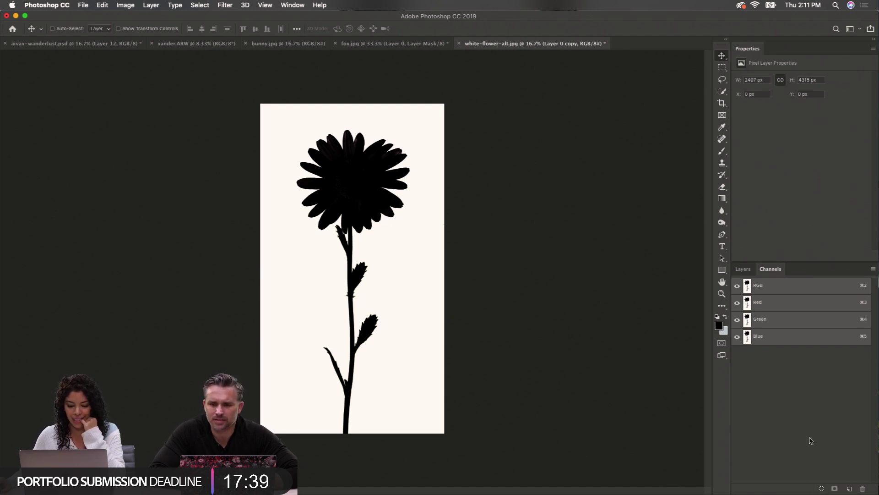
click(743, 269)
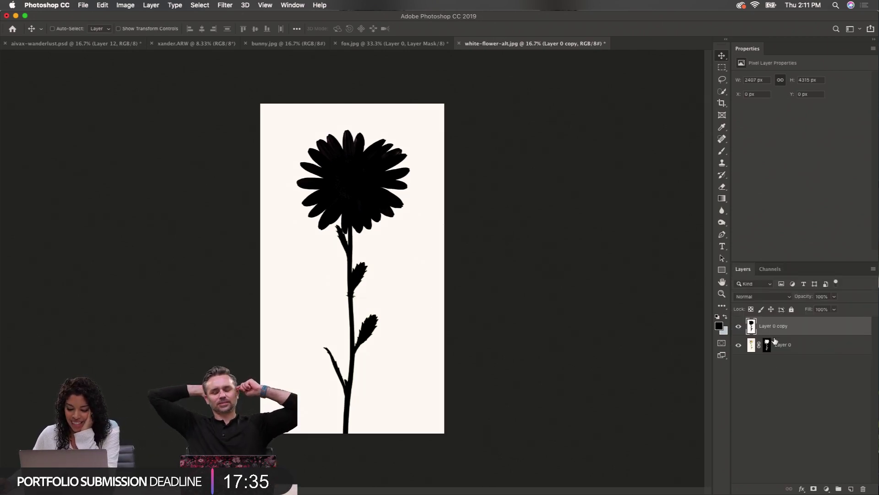
click(738, 327)
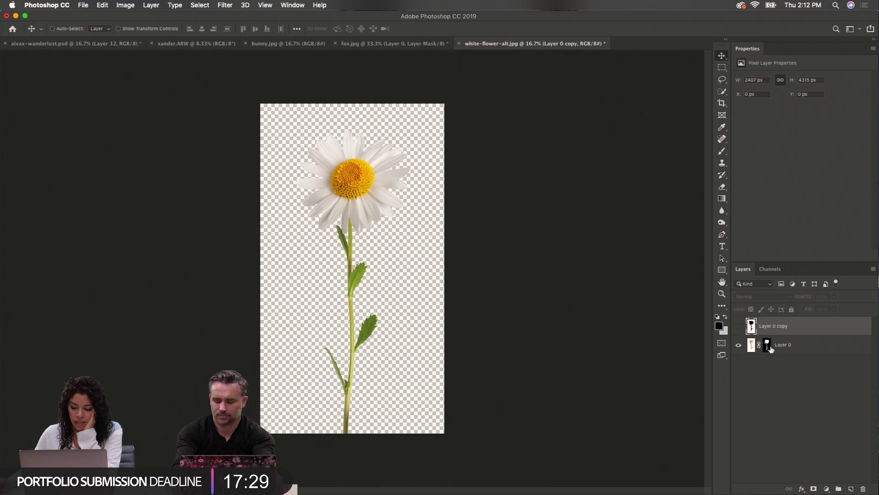
drag(770, 348, 407, 162)
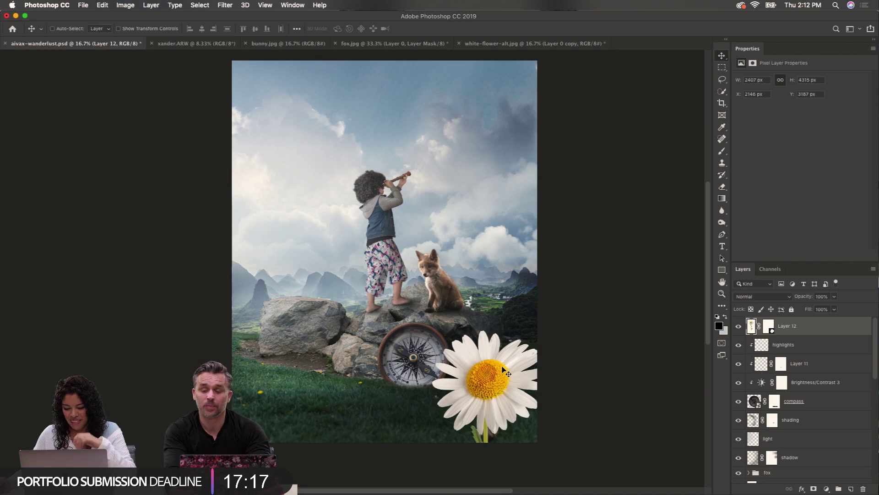
Move the daisy partly past the composite's right edge and convert its layer to a Smart Object
drag(474, 393, 532, 353)
right_click(812, 331)
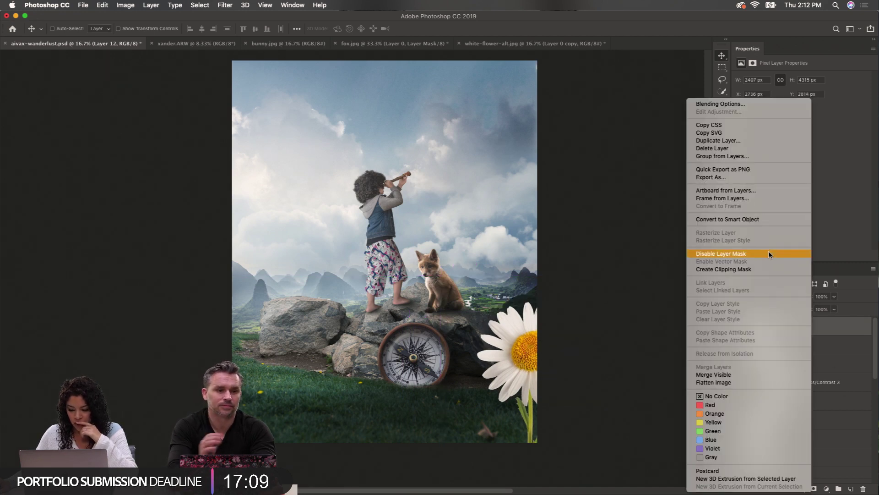
click(768, 219)
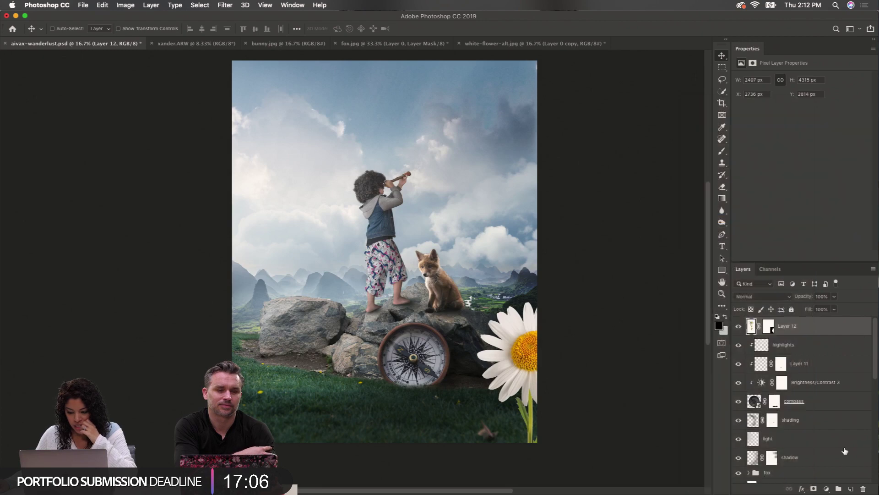
Darken the daisy with a clipped Brightness/Contrast adjustment, setting Brightness to -64
click(827, 489)
click(844, 344)
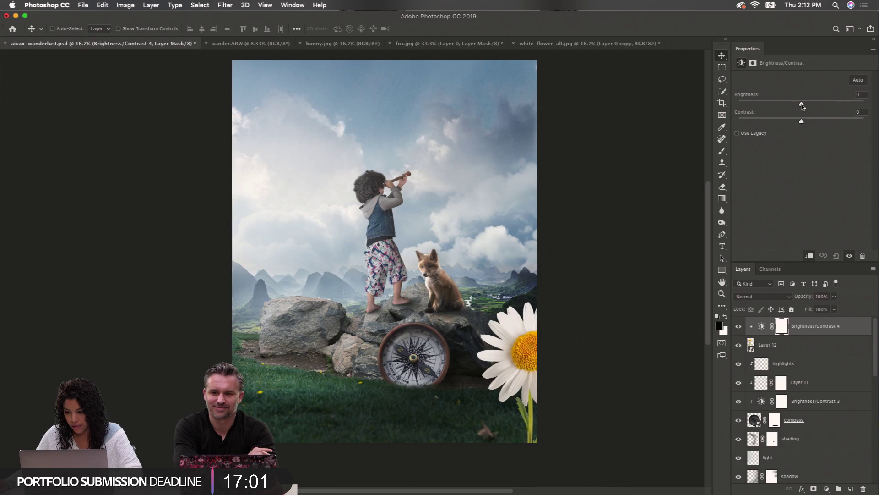
drag(802, 105, 773, 116)
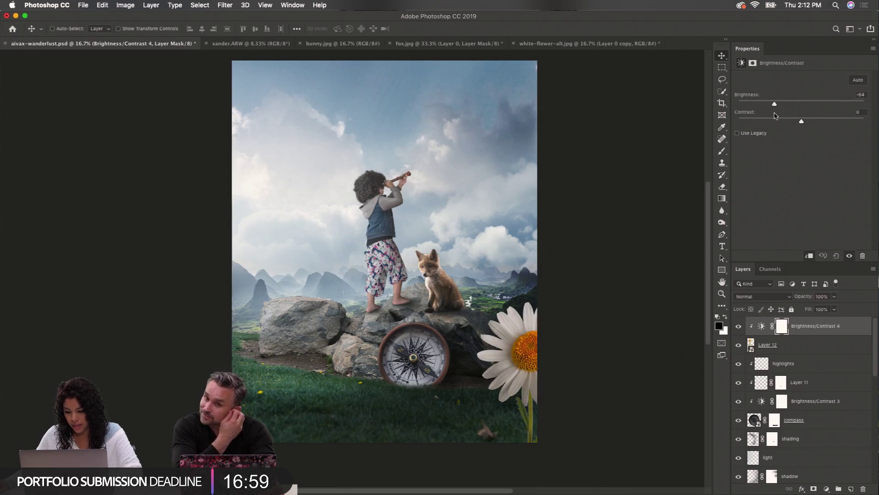
Mute the daisy's colours with a clipped Hue/Saturation adjustment above its brightness adjustment, setting Saturation to -34
click(825, 488)
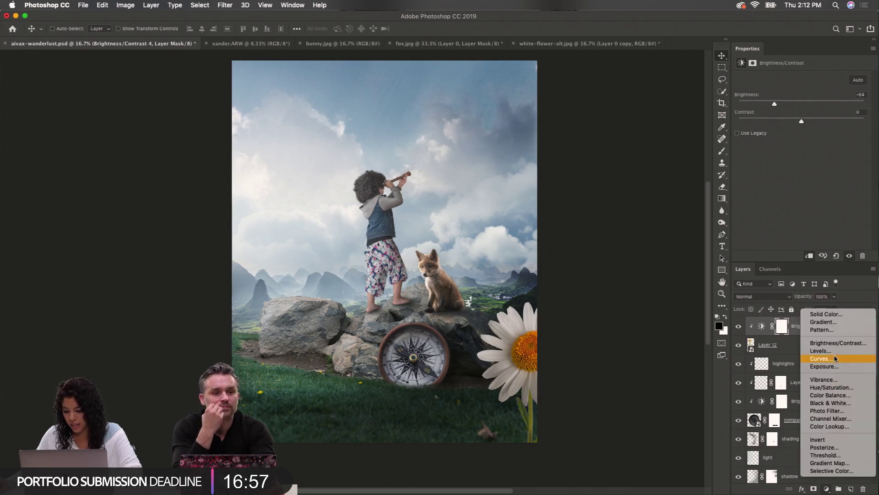
click(831, 387)
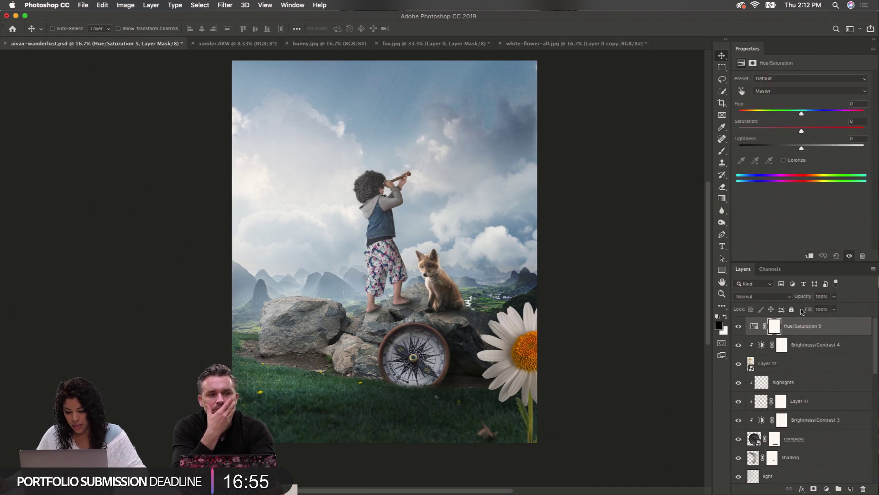
alt+click(764, 334)
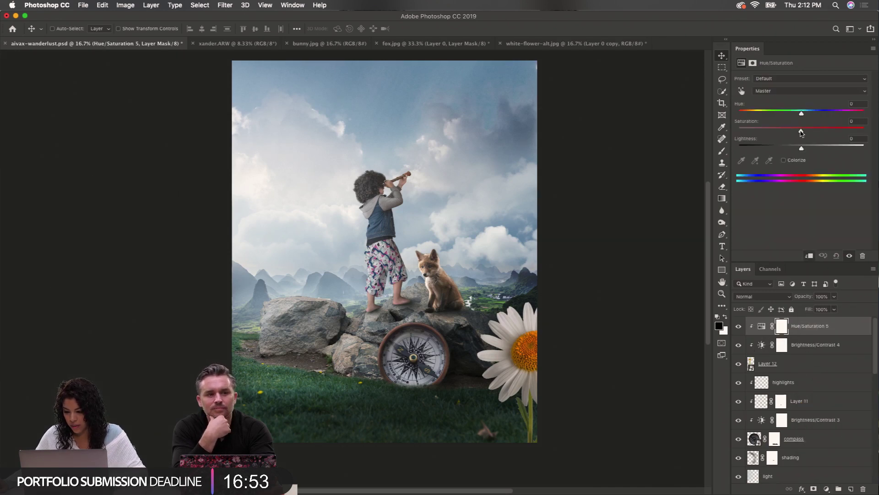
drag(801, 132, 781, 133)
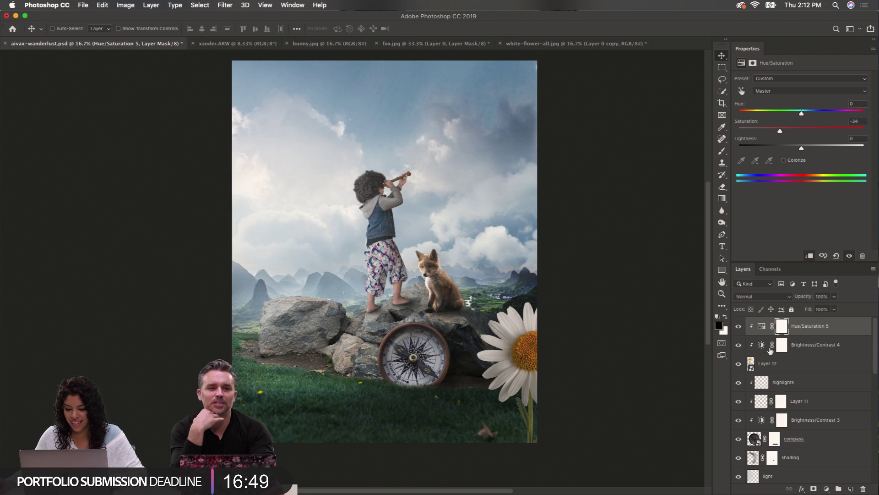
Apply a Gaussian Blur smart filter to the daisy on Layer 12 with a radius of 38.8 pixels
click(772, 365)
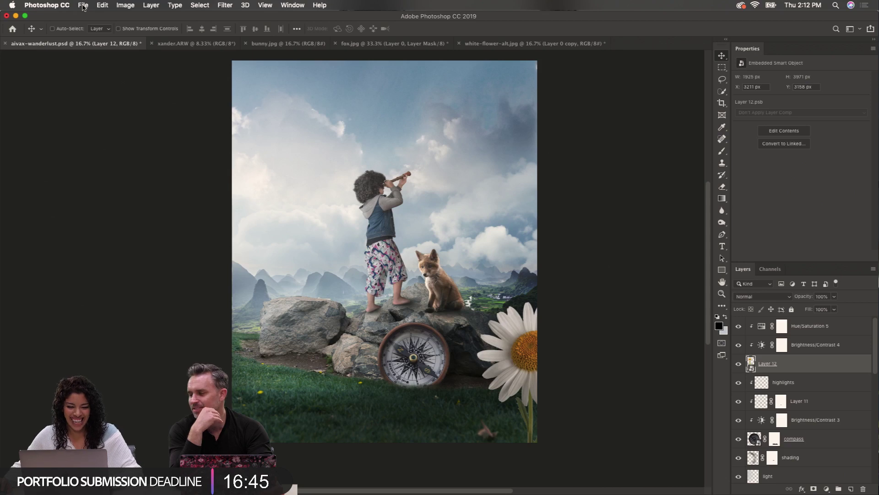
click(220, 7)
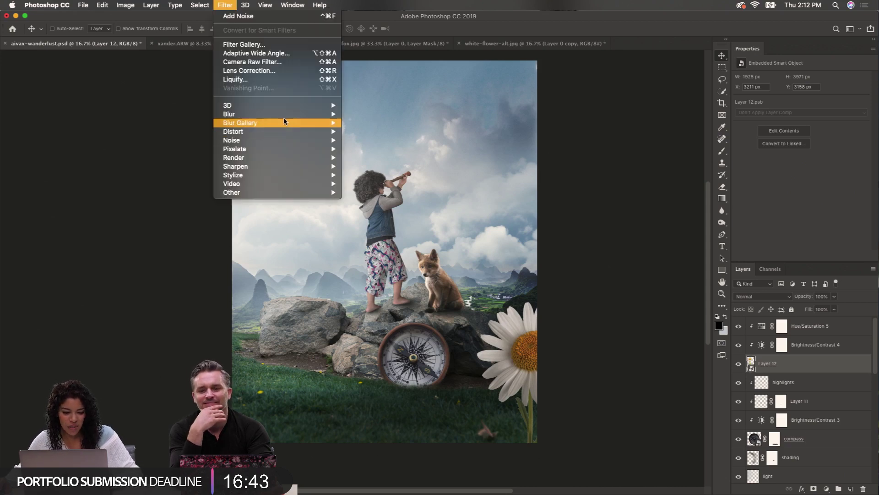
mouse_move(285, 115)
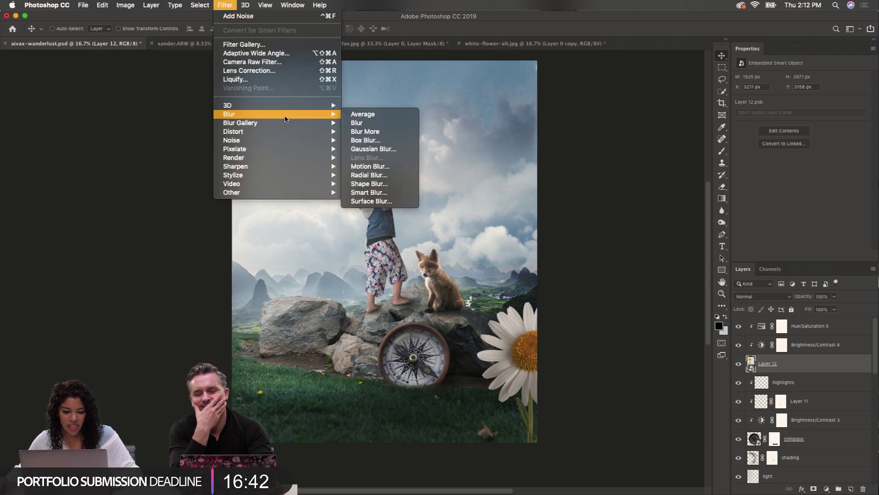
click(374, 150)
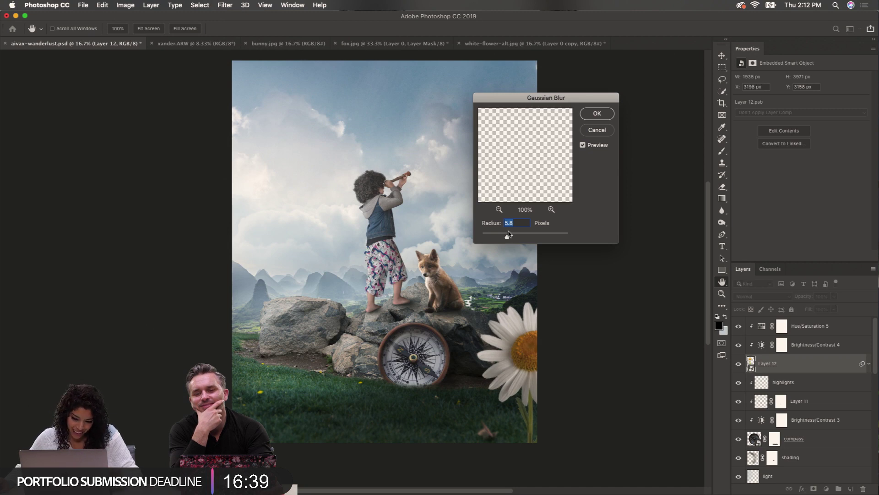
mouse_move(514, 240)
mouse_down()
mouse_move(537, 236)
mouse_move(522, 237)
mouse_up()
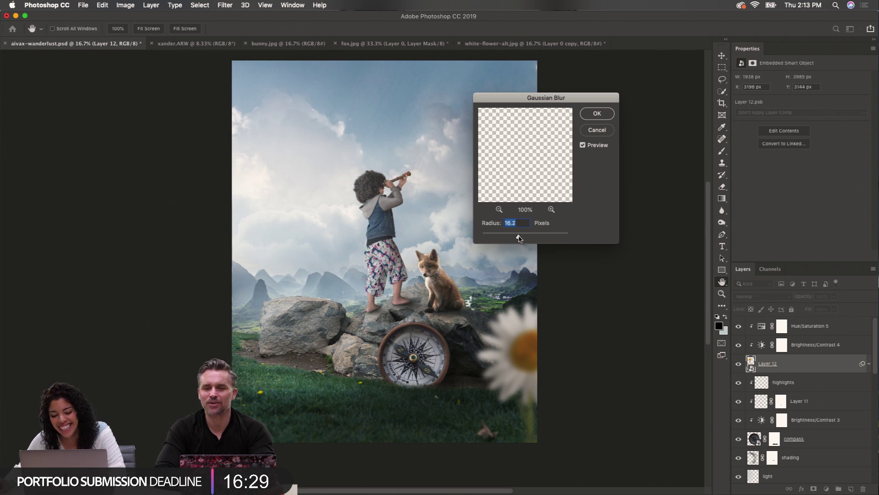
drag(528, 240, 528, 240)
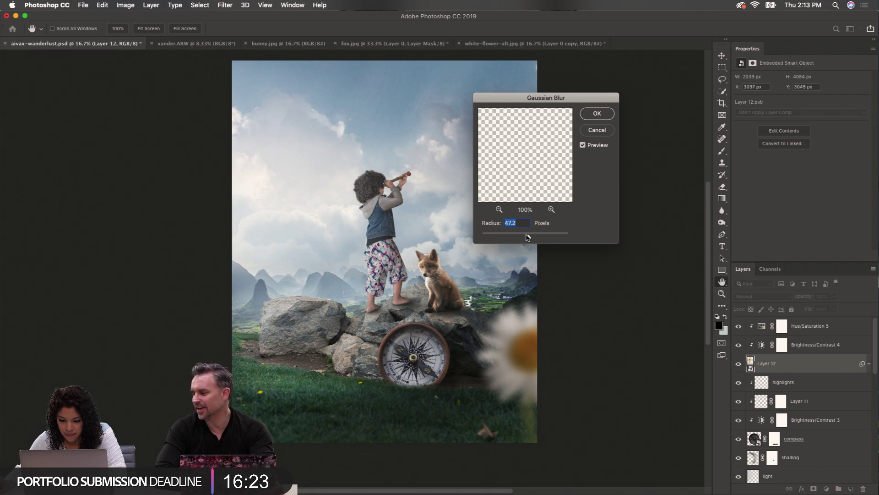
drag(527, 237, 527, 239)
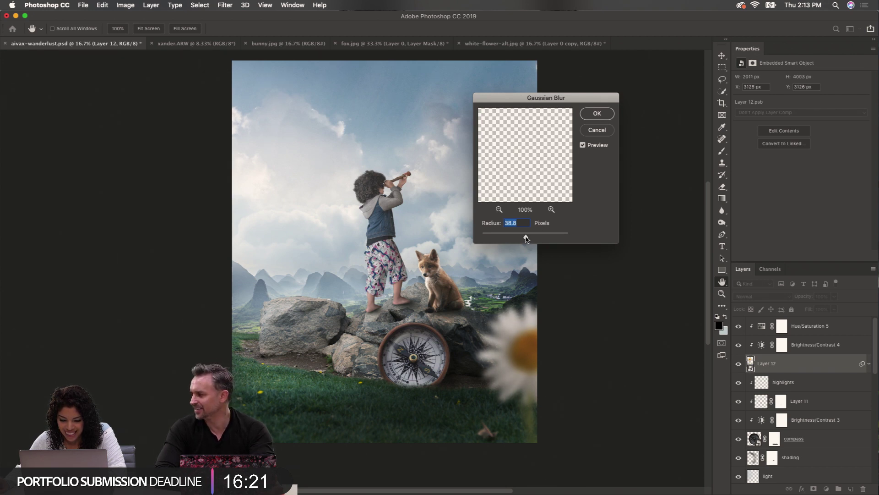
click(597, 113)
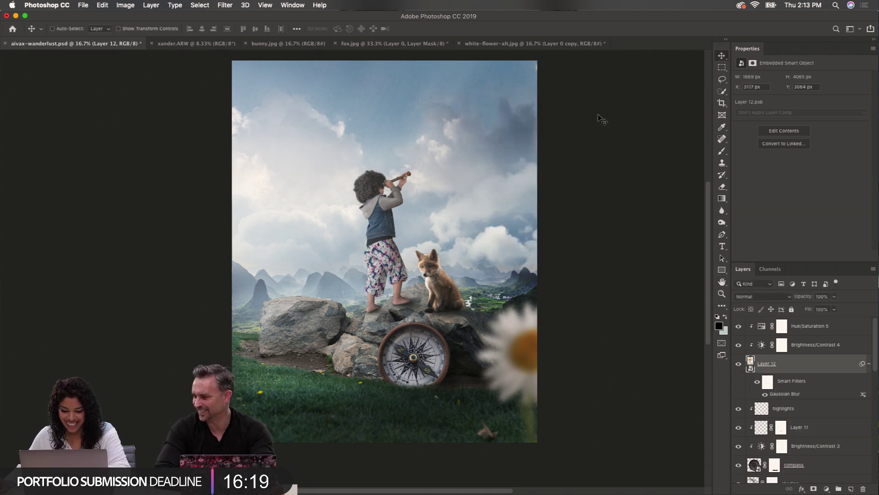
Enlarge the blurred daisy and reposition it so it is cropped by the composite's lower-right edge
key(super+t)
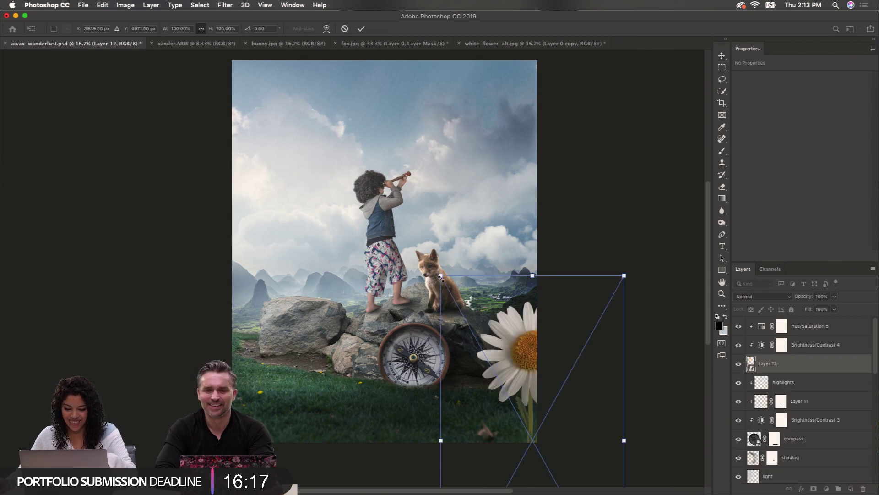
drag(440, 277, 332, 187)
drag(512, 278, 526, 364)
key(Return)
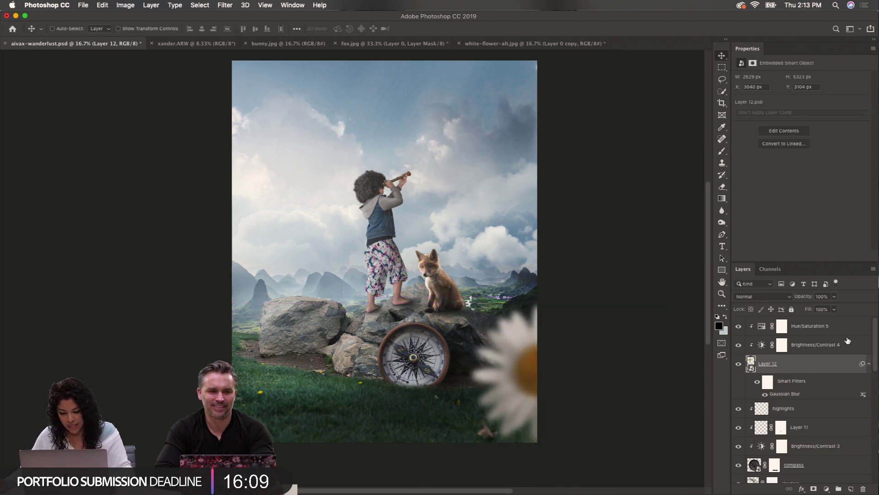
Duplicate the daisy with its two clipped adjustments and move the copy to the image's lower edge, below the compass
shift+click(827, 330)
drag(836, 370, 851, 488)
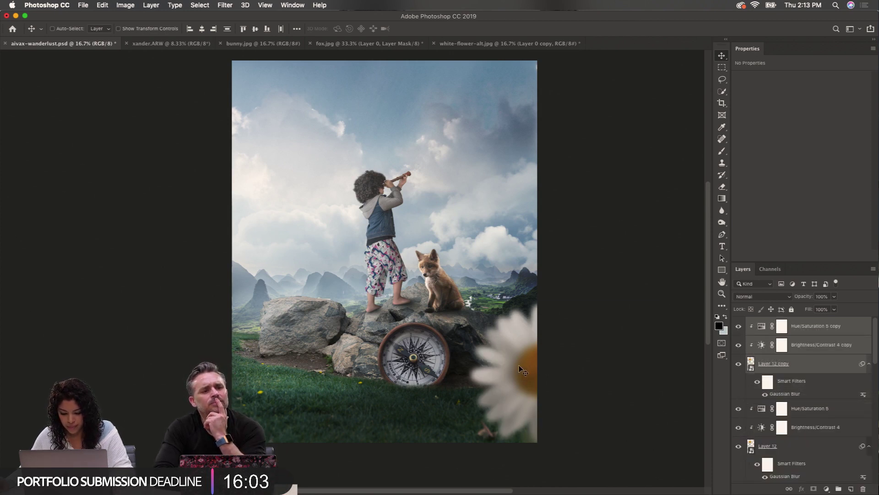
drag(521, 369, 369, 479)
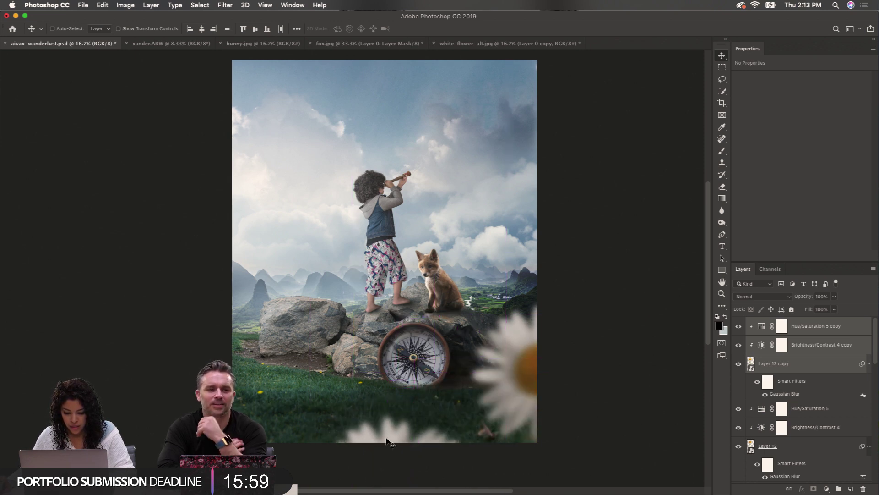
drag(387, 442, 378, 437)
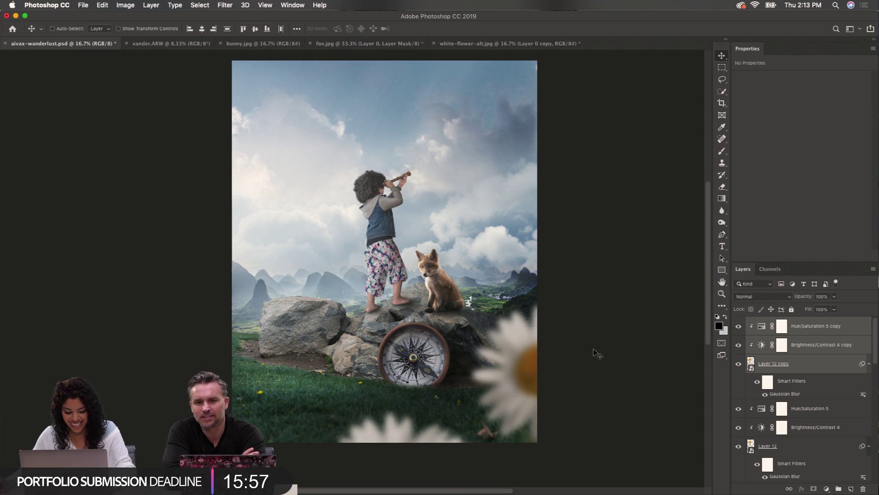
Scale the daisy copy to about 84.3% and shift it right along the lower edge so only its upper petals show
key(ctrl+t)
drag(316, 405, 354, 416)
drag(393, 453, 389, 414)
drag(512, 390, 493, 431)
drag(420, 443, 439, 440)
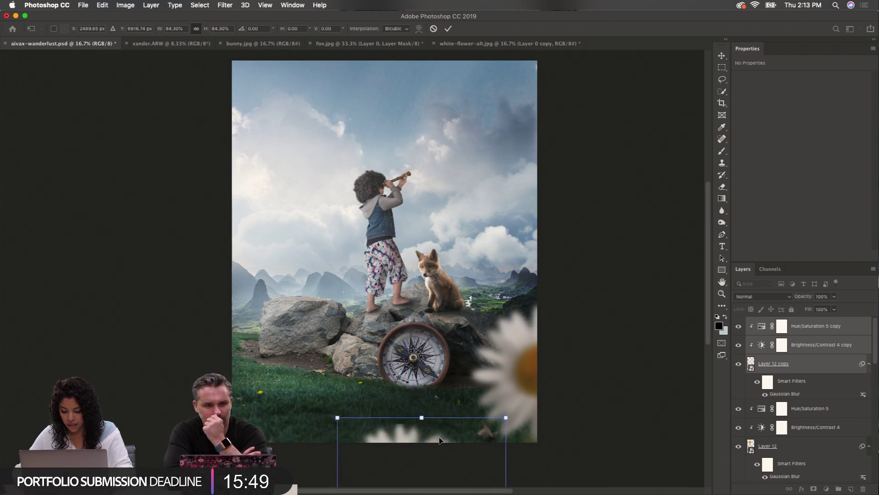
key(Return)
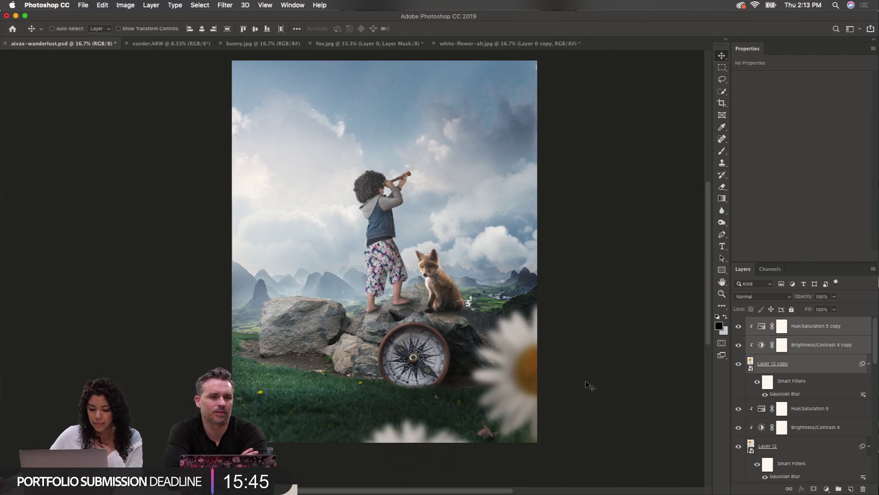
Scale the original daisy and its two clipped adjustments to about 88.65% and move the flower slightly upward at the right edge
click(821, 387)
scroll(816, 430, down, 1)
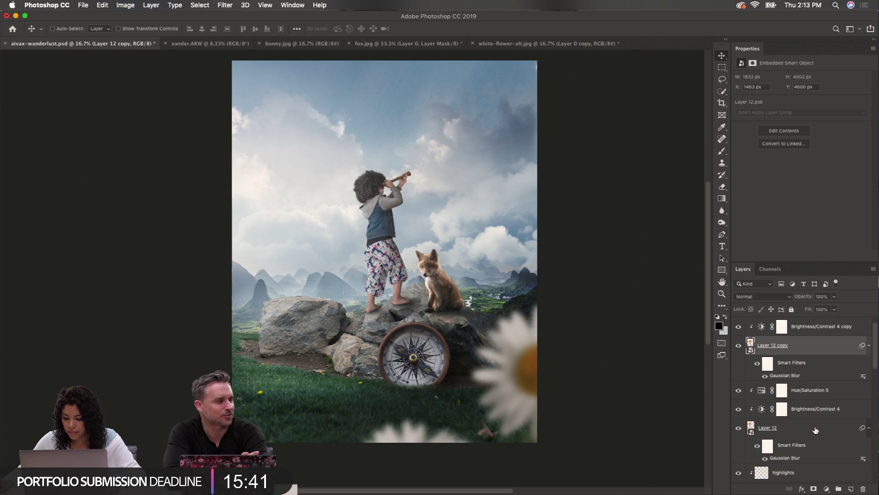
click(815, 429)
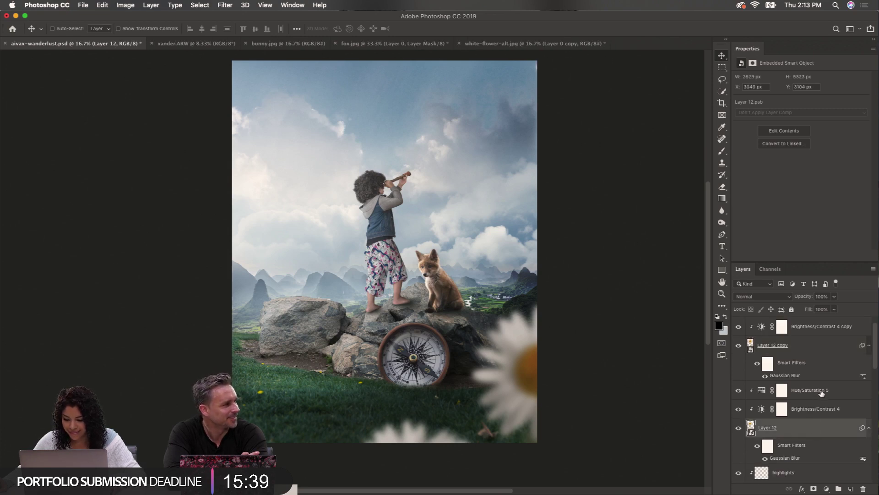
shift+click(821, 392)
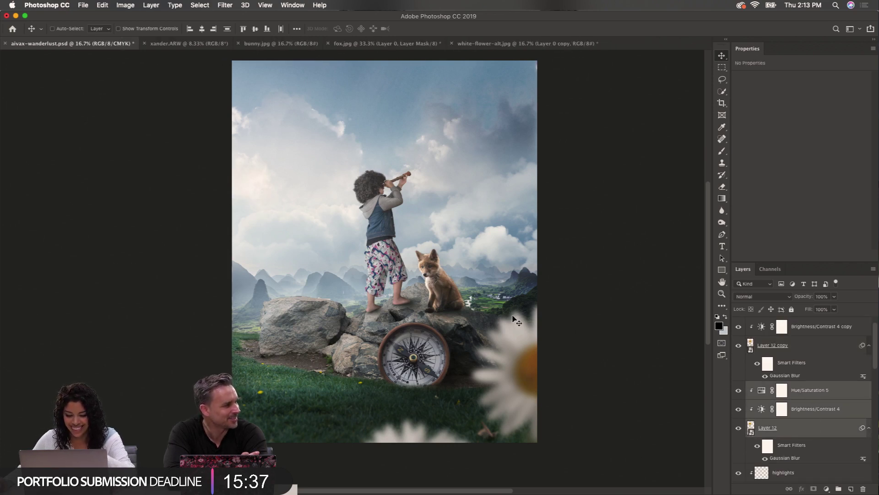
click(808, 394)
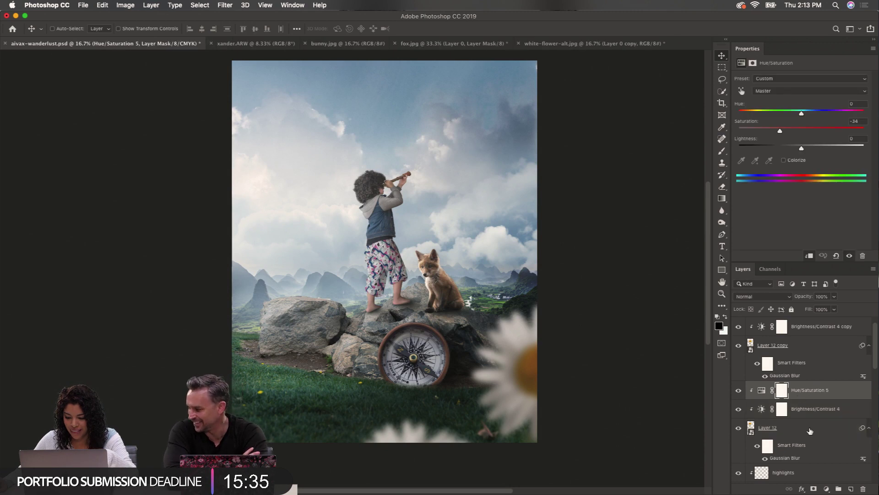
click(812, 430)
shift+click(817, 392)
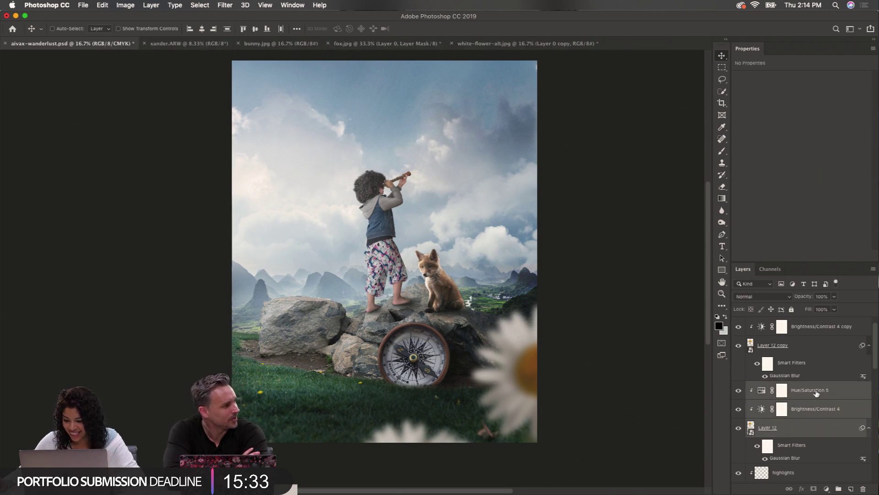
key(super+t)
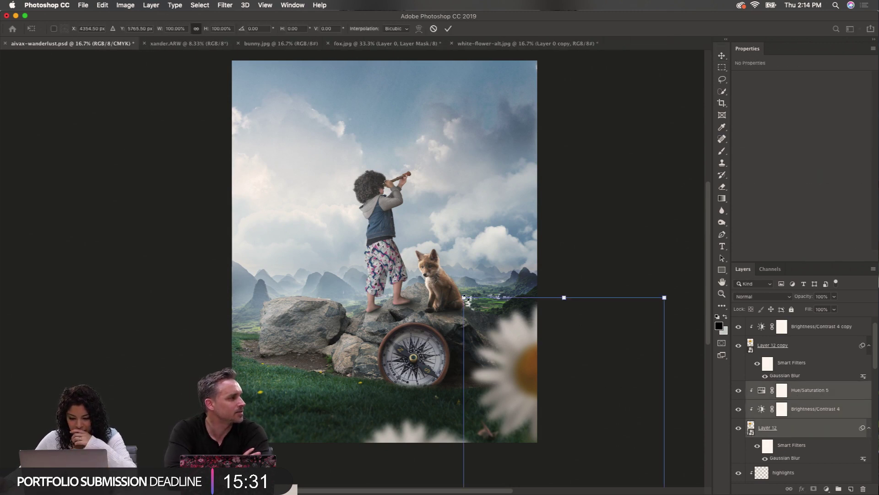
drag(466, 299, 501, 326)
drag(517, 391, 507, 368)
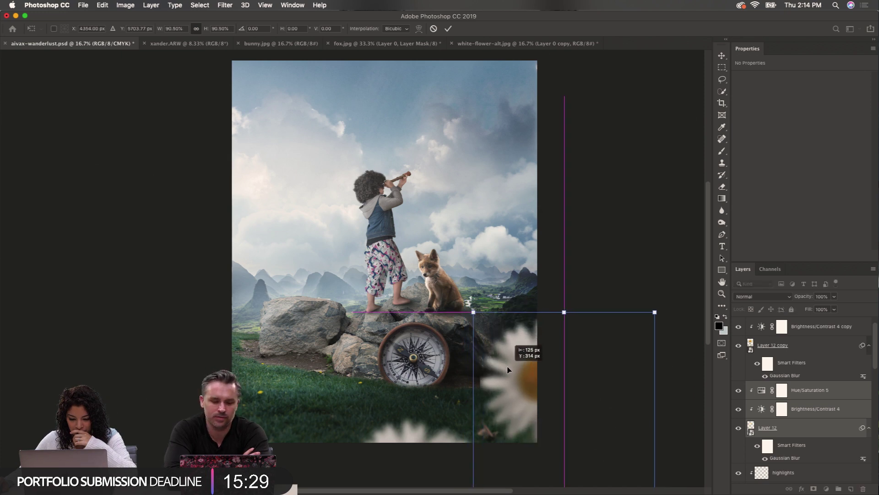
drag(657, 312, 652, 317)
drag(525, 372, 521, 353)
Rotate the original daisy about 11.67° clockwise and reposition it at the right edge beside the compass
drag(659, 294, 670, 332)
drag(501, 359, 490, 362)
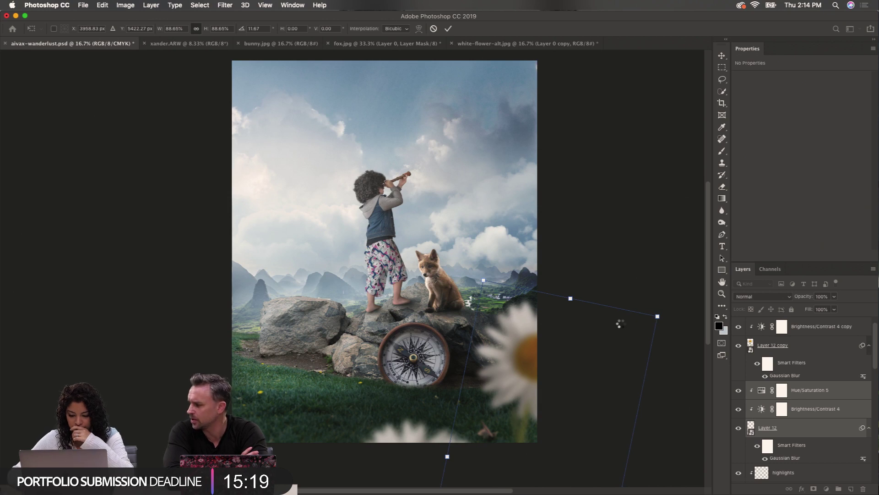
drag(511, 343, 509, 340)
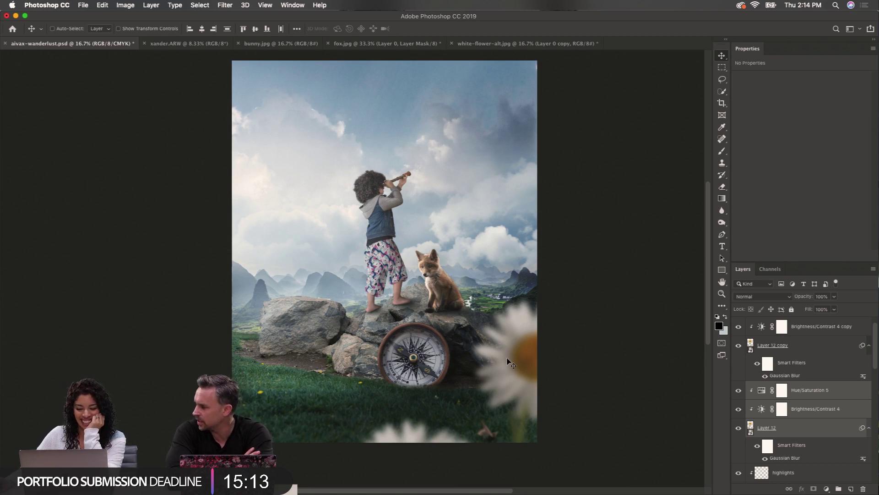
drag(520, 360, 522, 368)
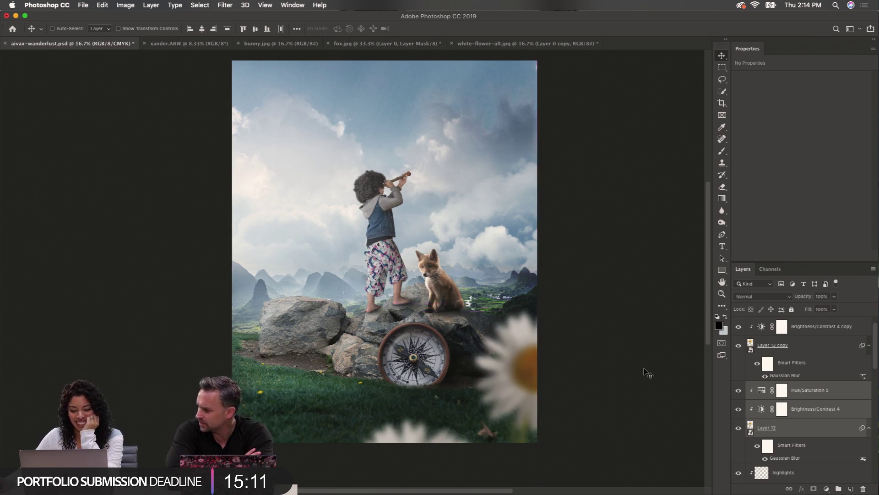
Set the Saturation of the original daisy's Hue/Saturation adjustment to -20
click(809, 392)
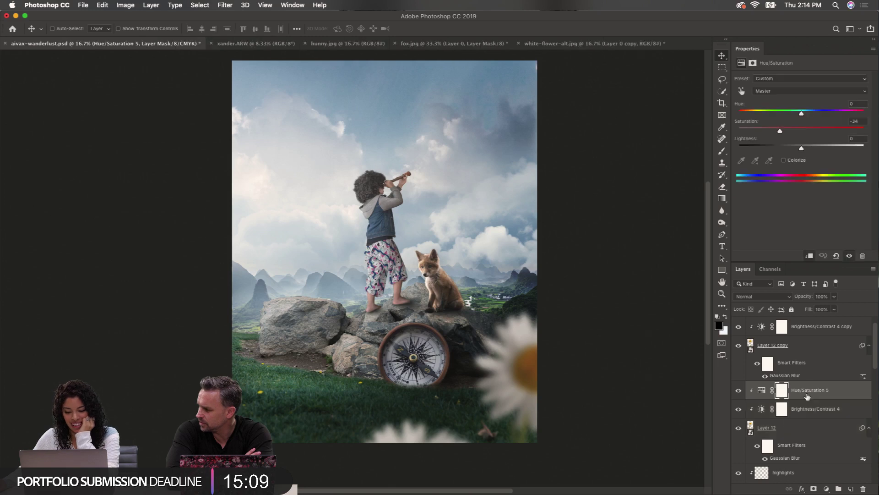
drag(781, 132, 785, 132)
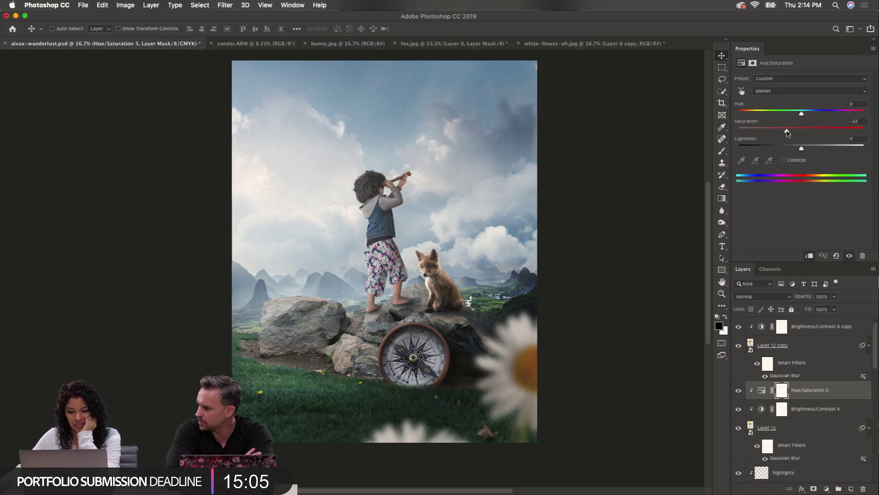
drag(787, 132, 789, 133)
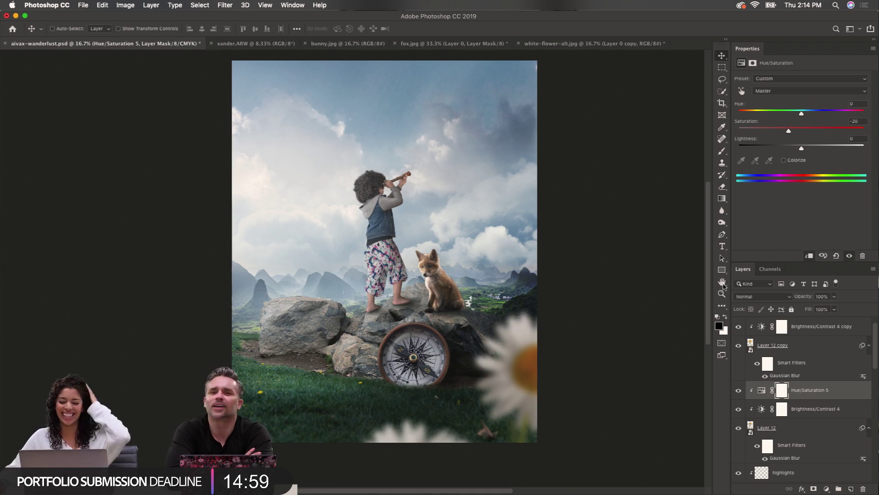
scroll(753, 363, up, 2)
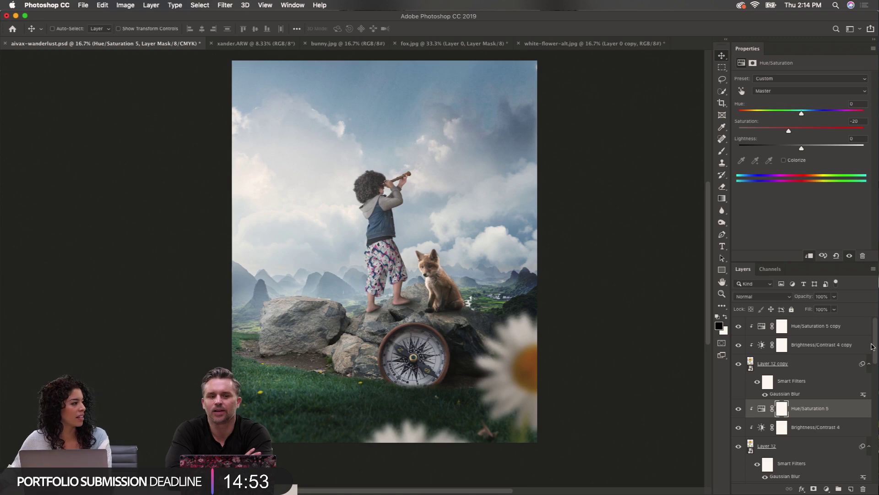
key(super+minus)
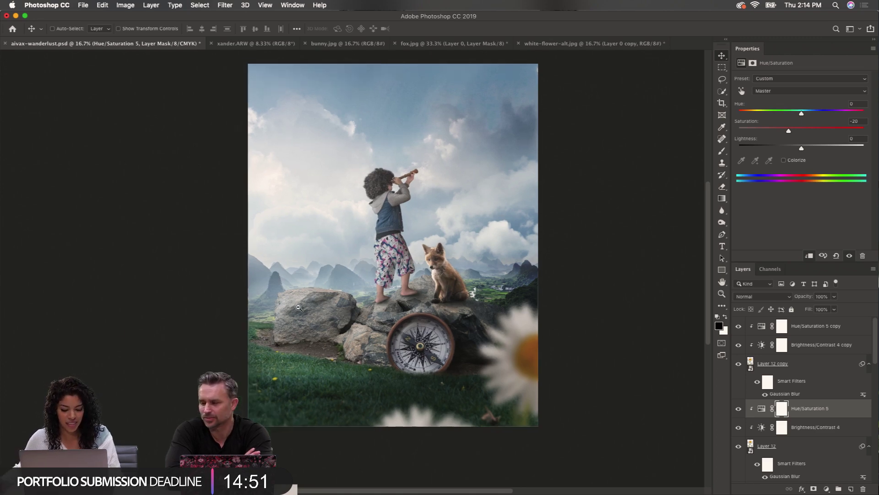
super+click(346, 304)
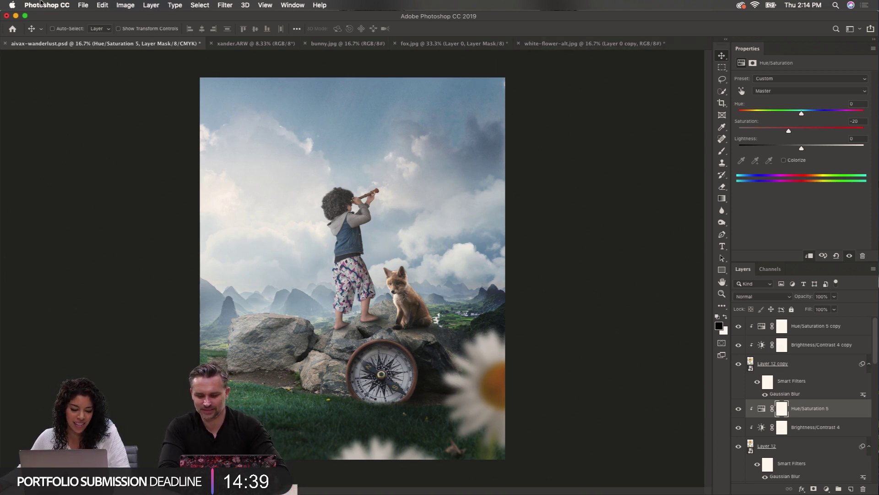
Open aivax-wanderlust-final.jpg from the aivax-wanderlust folder, inspect the finished reference up close, and return to aivax-wanderlust.psd
click(84, 6)
click(104, 27)
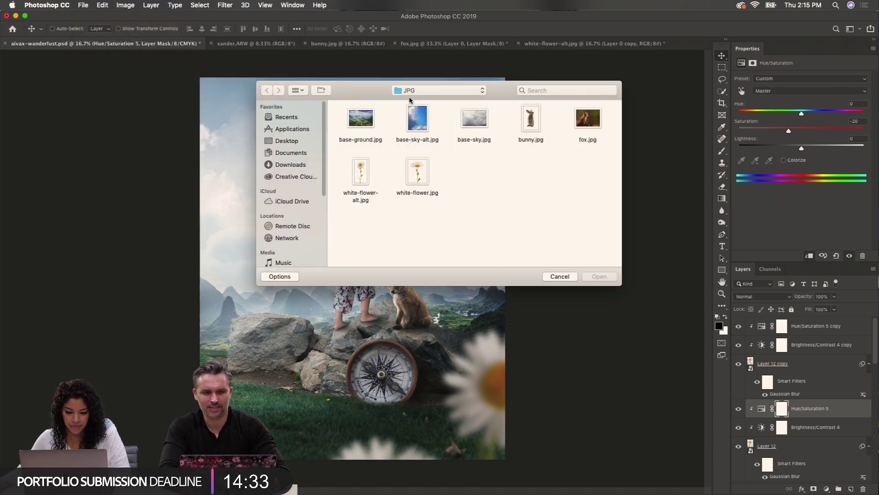
click(410, 98)
click(426, 103)
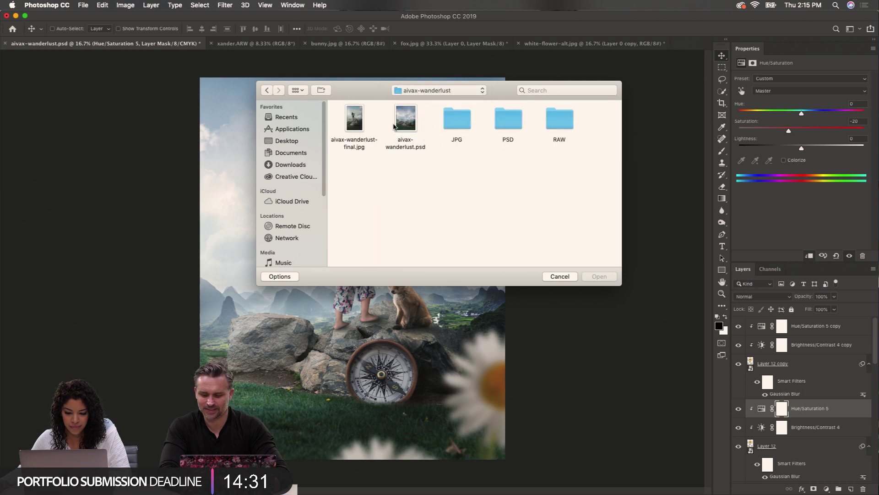
double_click(355, 120)
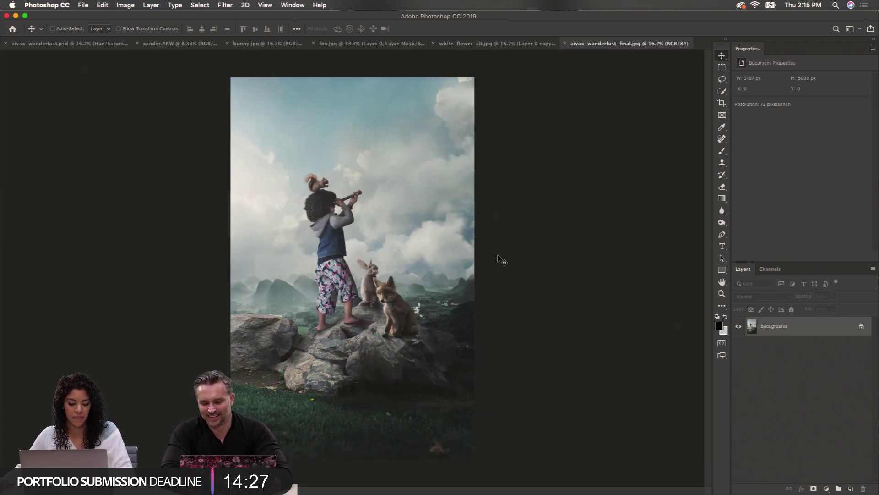
key(super+plus)
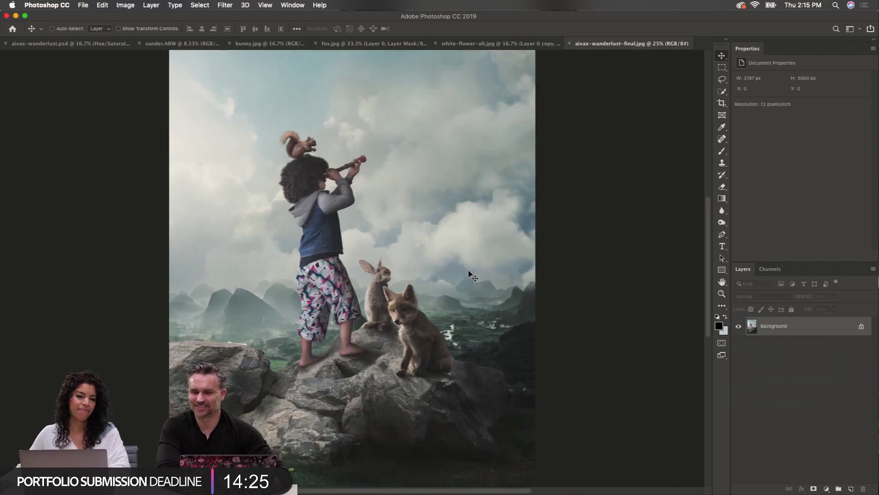
click(79, 44)
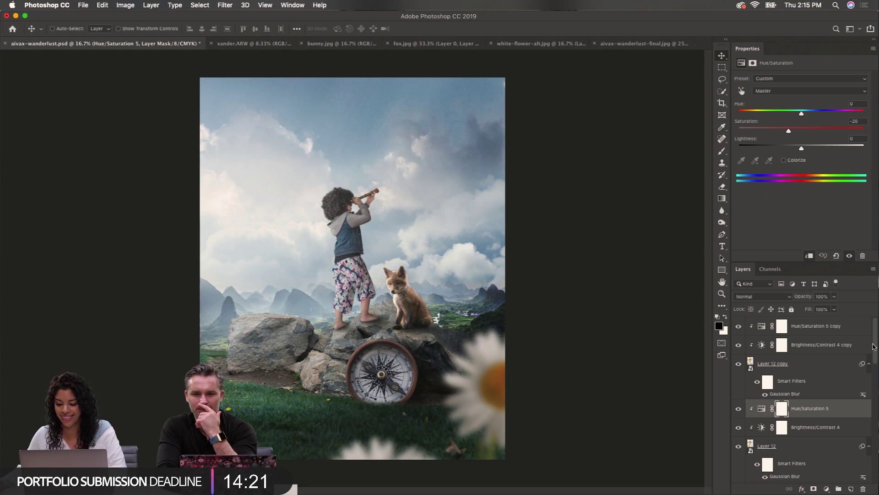
Group every layer from the topmost Hue/Saturation adjustment down through the Base group and name the new group "whole"
click(866, 326)
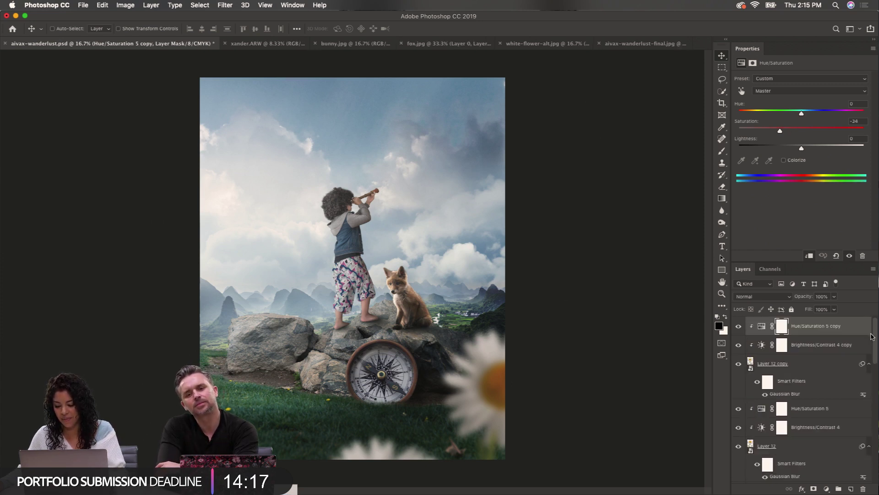
click(848, 329)
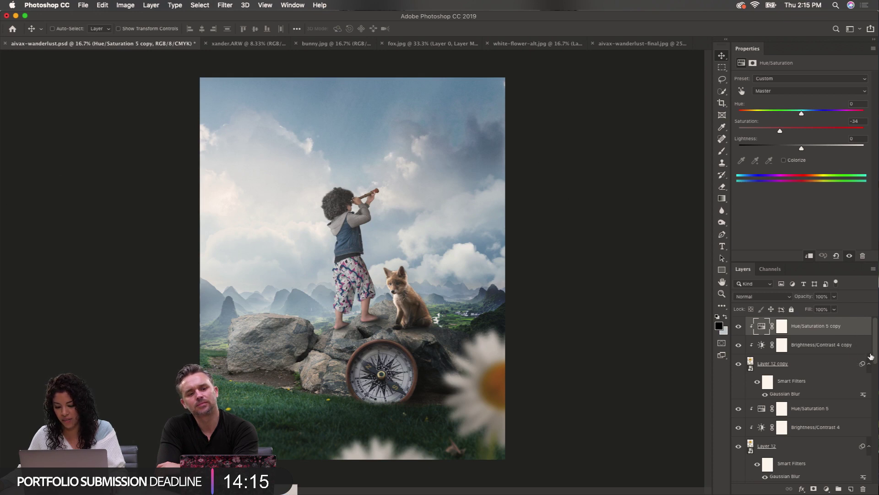
scroll(857, 381, down, 10)
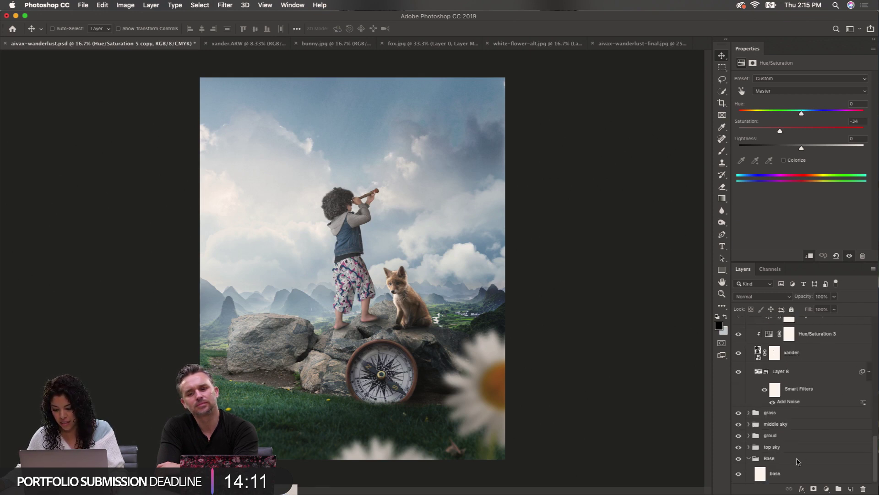
shift+click(799, 459)
click(839, 488)
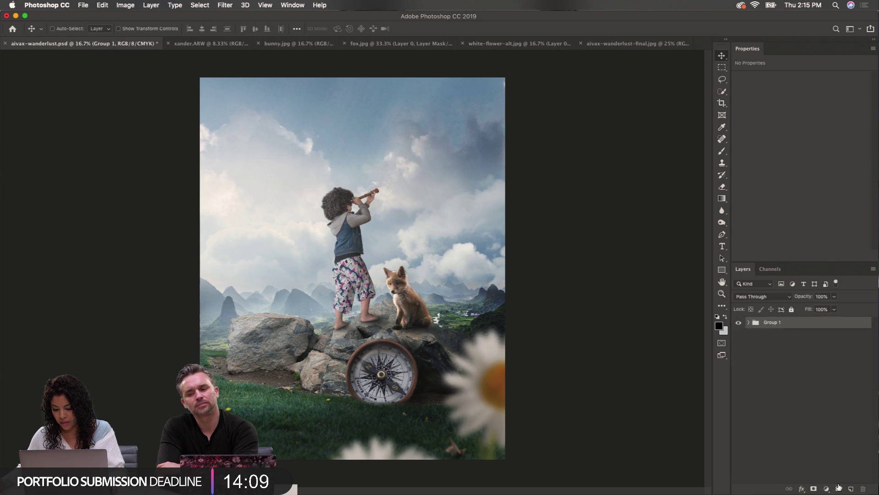
double_click(772, 323)
text(who)
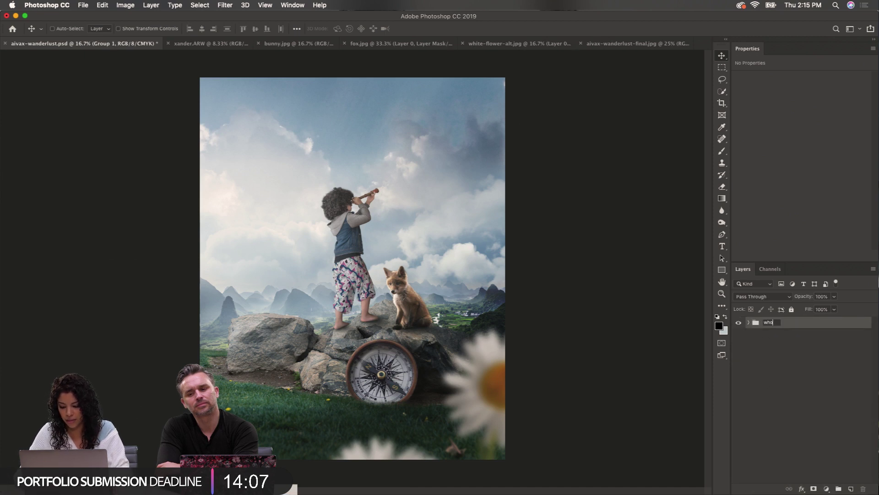
text(le)
key(Return)
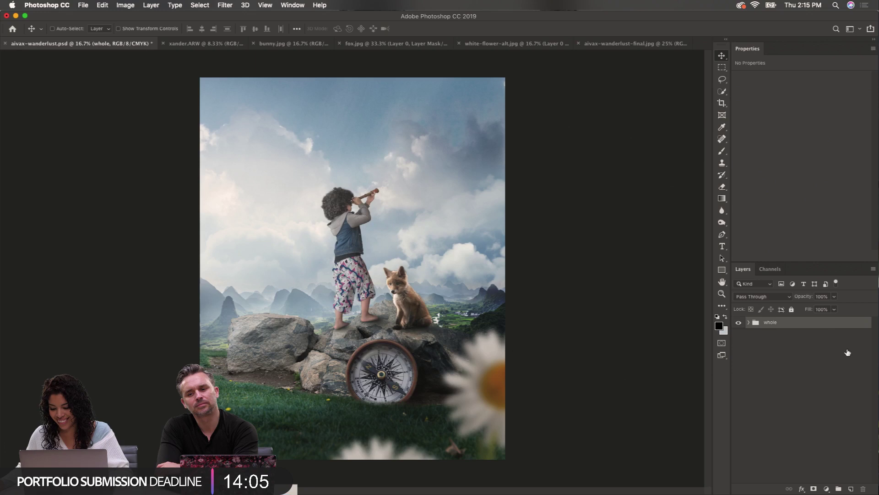
Add a Brightness/Contrast adjustment clipped to the "whole" group and set its Contrast to 32
click(826, 488)
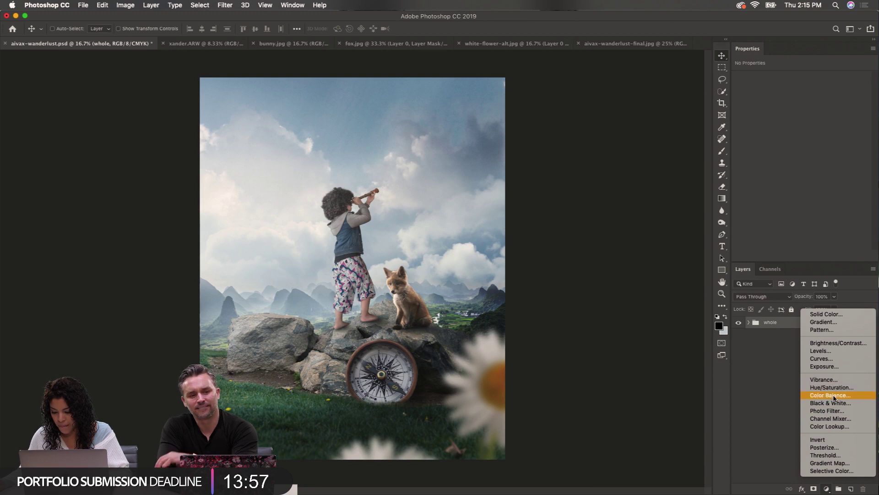
click(830, 344)
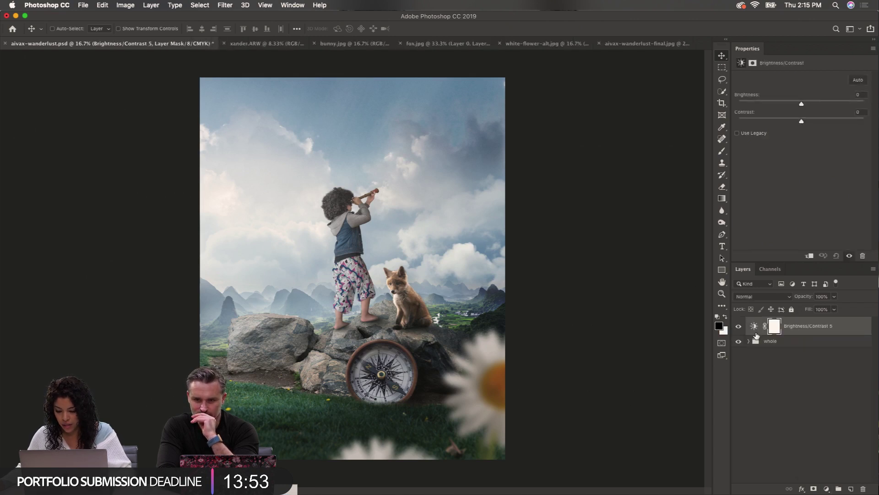
alt+click(738, 334)
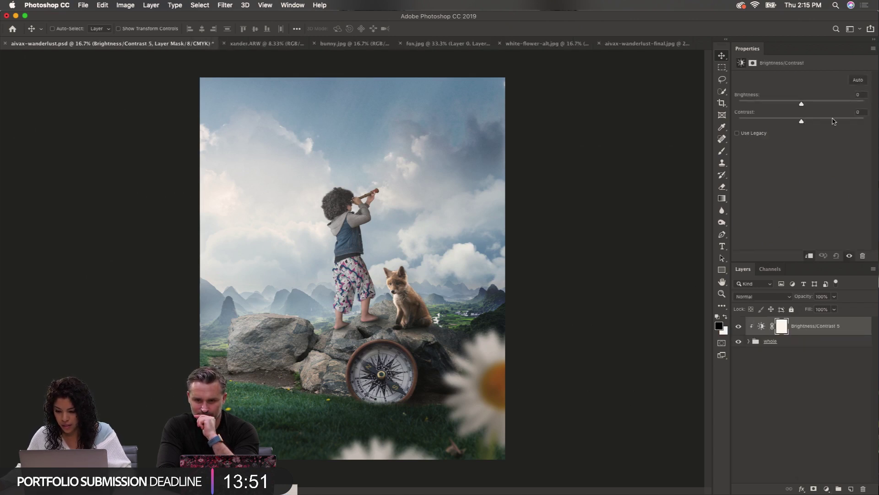
drag(834, 122, 821, 122)
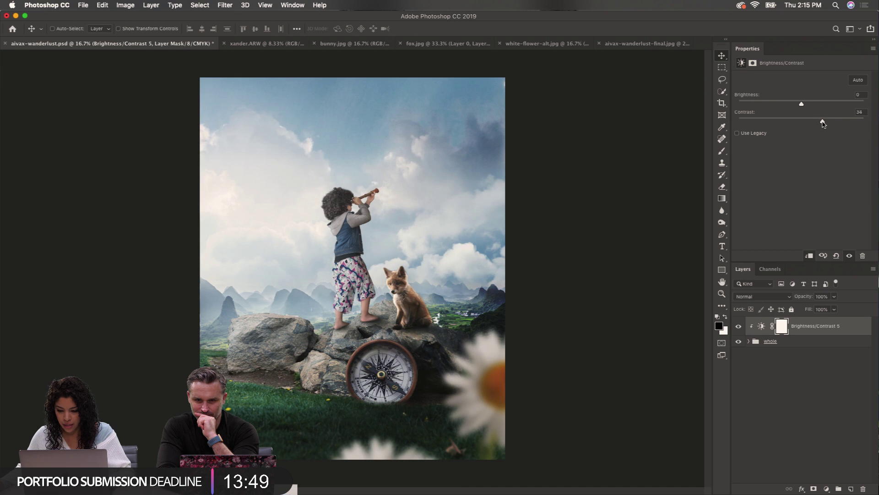
Add a clipped Levels adjustment above the Brightness/Contrast with midtones at 1.03 and the output black level at about 16
click(785, 391)
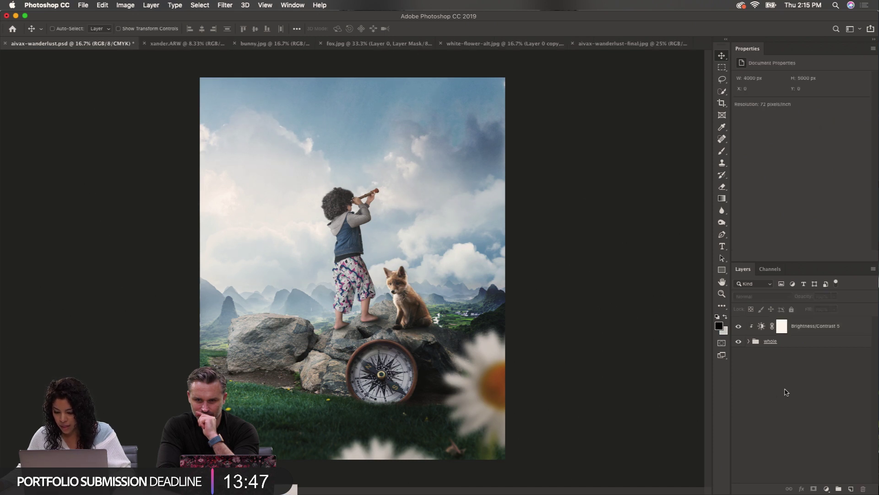
click(826, 489)
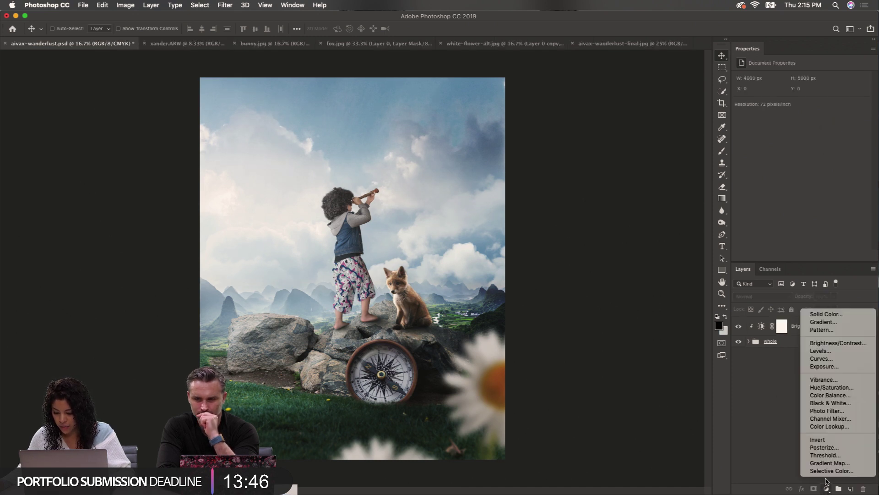
click(820, 350)
alt+click(760, 337)
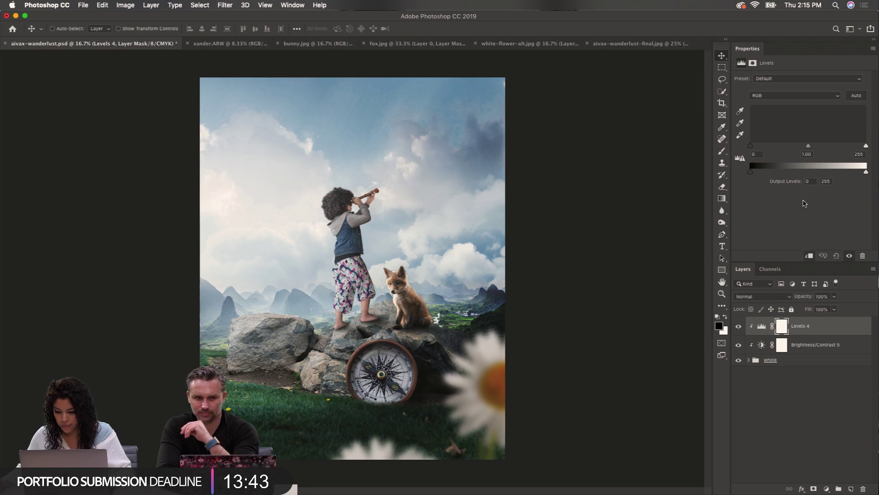
mouse_move(809, 149)
mouse_down()
mouse_move(797, 150)
mouse_move(815, 150)
mouse_move(807, 149)
mouse_up()
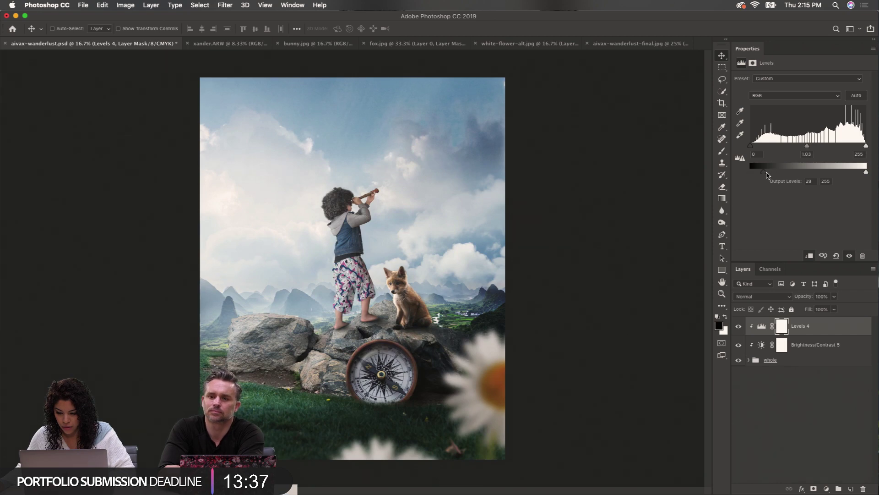
mouse_move(767, 175)
mouse_down()
mouse_move(782, 173)
mouse_move(758, 177)
mouse_up()
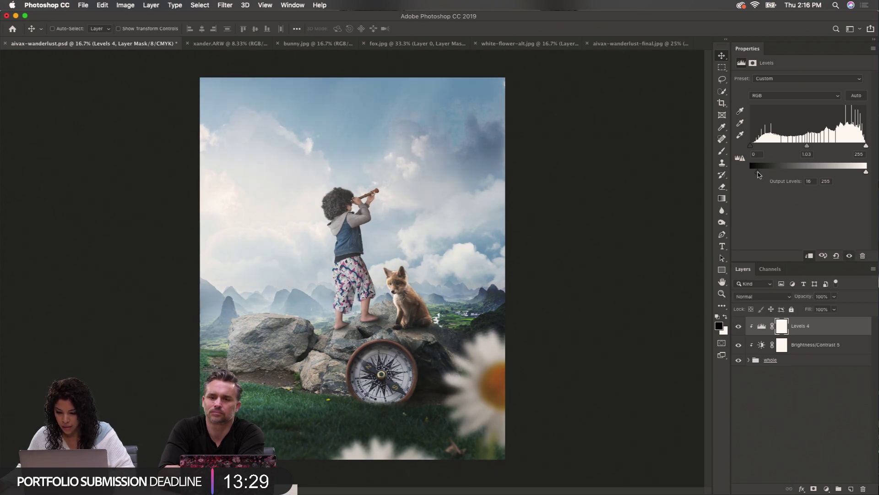
drag(758, 174, 759, 174)
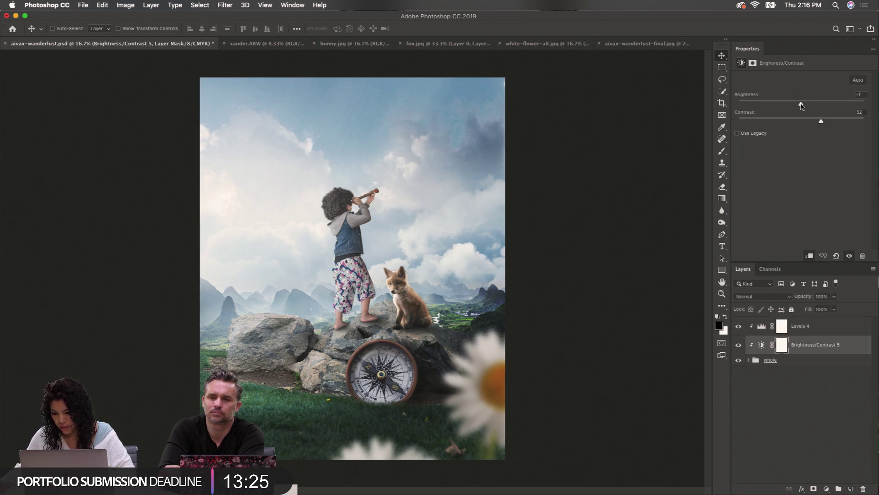
Set the Brightness/Contrast adjustment's Brightness to -10 and add a clipped Color Balance above it with midtones Cyan-Red -14 and Yellow-Blue -6
drag(802, 104, 795, 105)
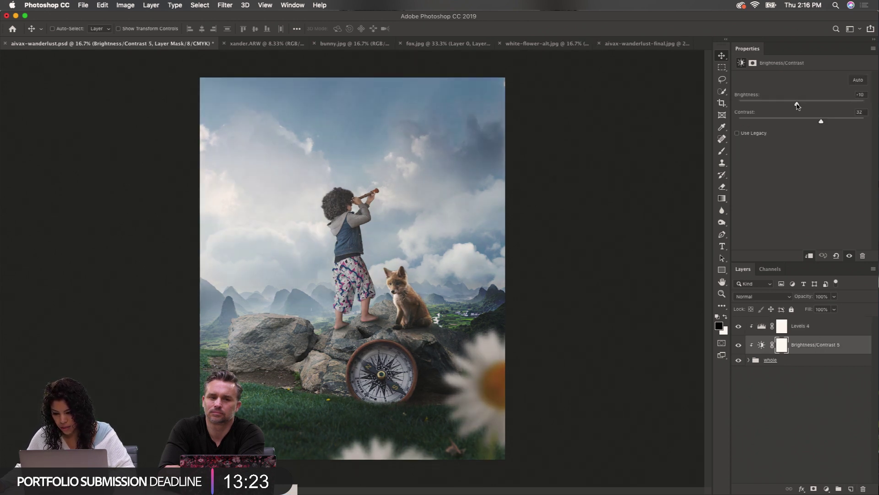
click(827, 488)
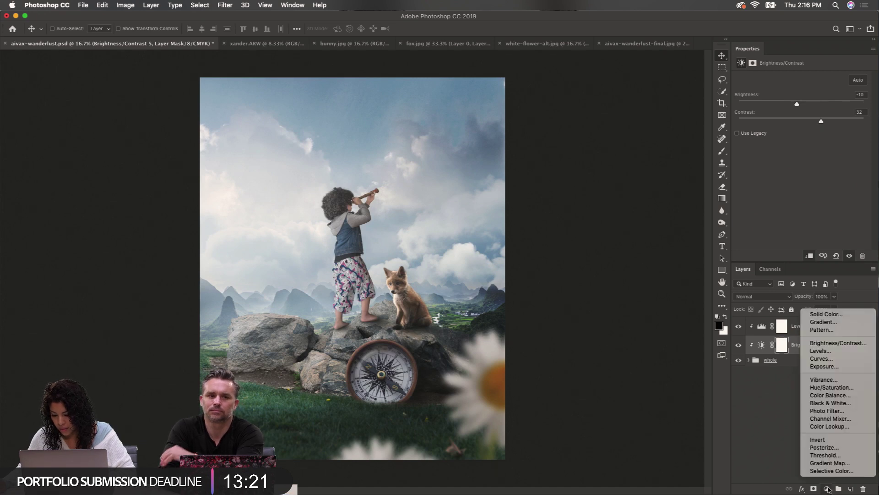
click(840, 395)
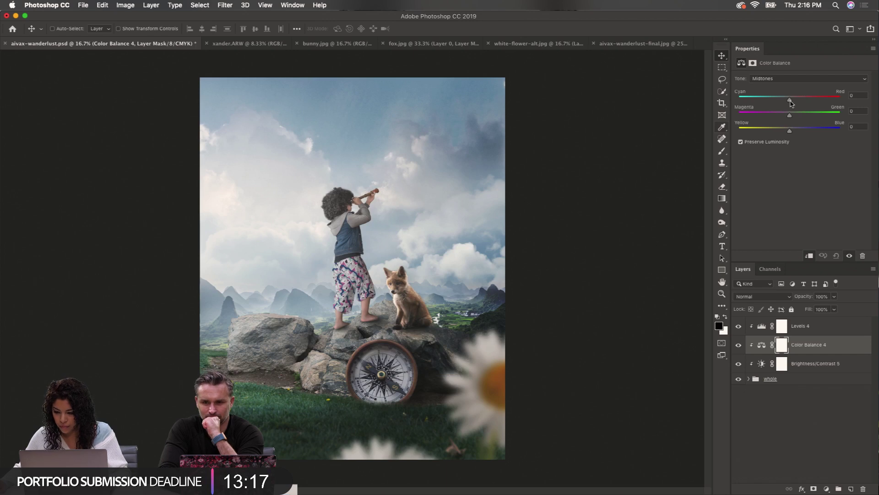
drag(790, 100, 784, 102)
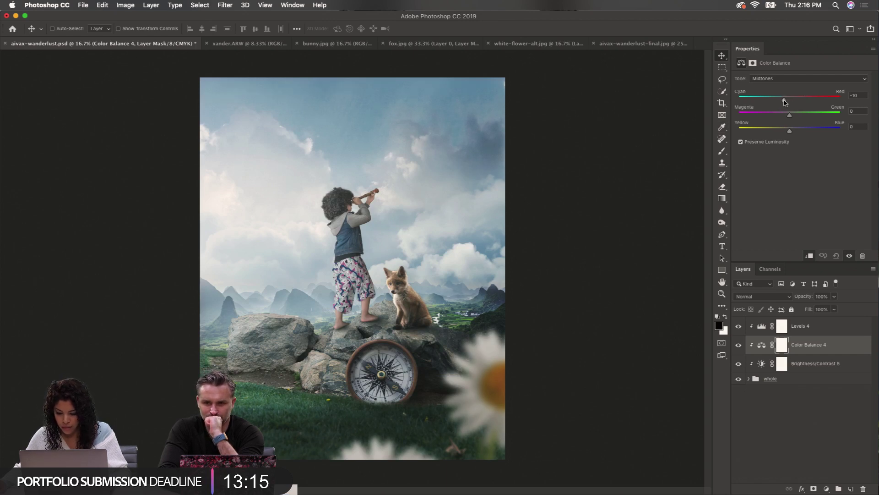
drag(789, 132, 788, 132)
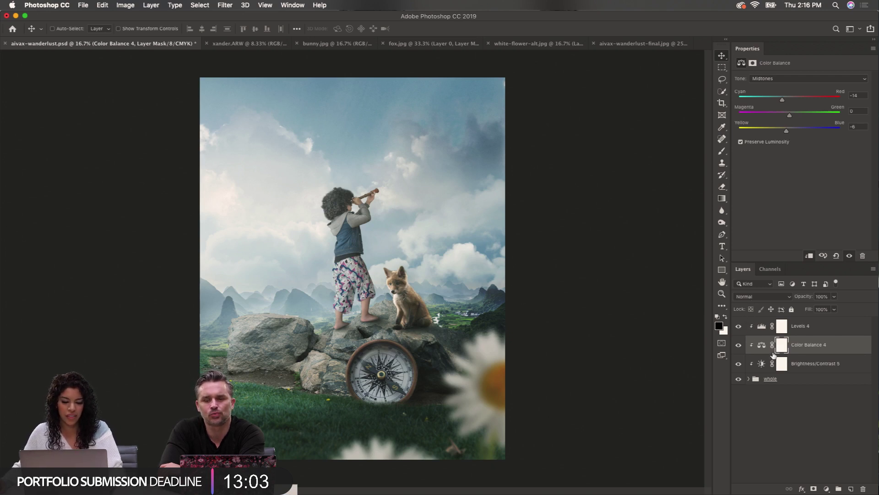
Toggle the visibility of the clipped adjustments above the "whole" group to compare the image before and after grading
mouse_move(738, 326)
mouse_down()
mouse_move(739, 363)
mouse_move(736, 332)
mouse_up()
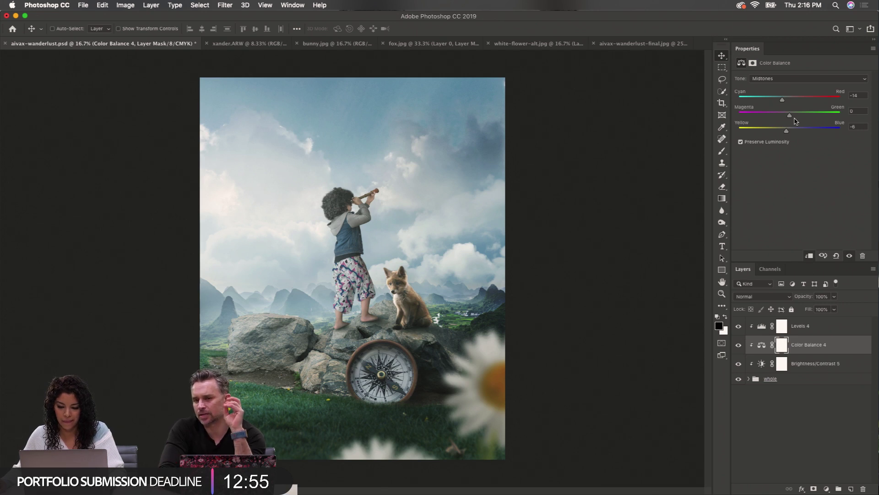
click(739, 326)
click(738, 326)
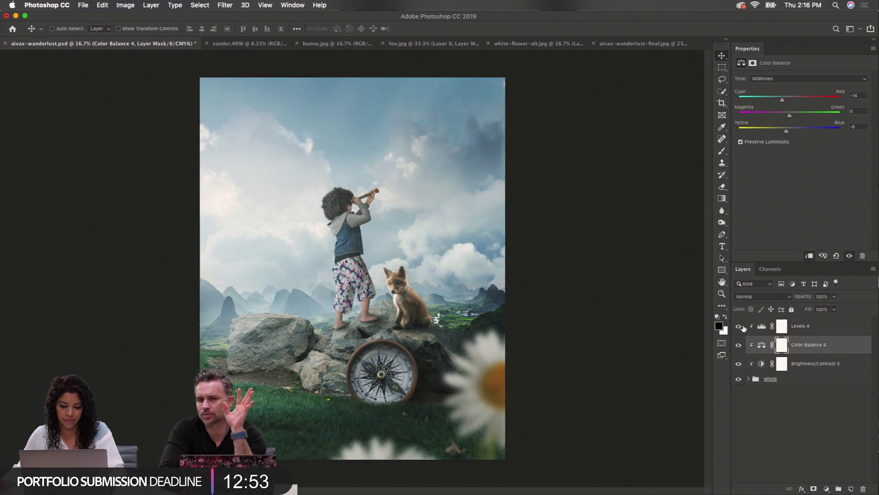
click(740, 326)
click(740, 326)
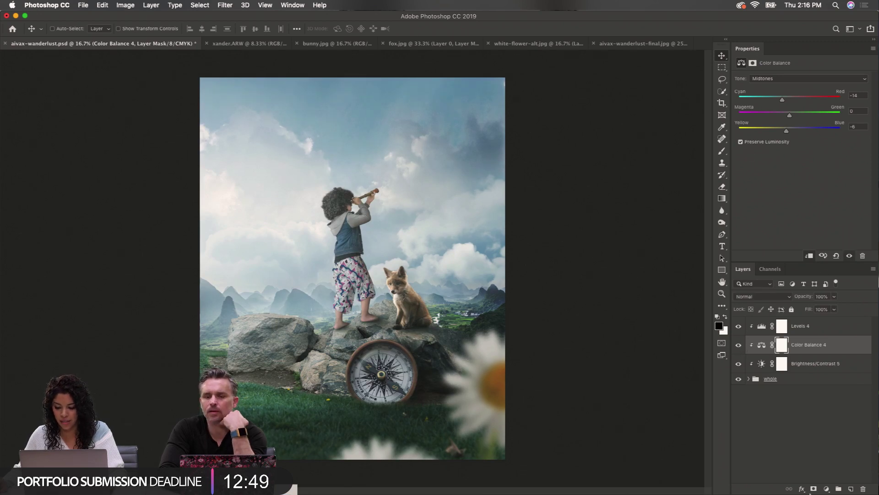
Add a clipped Hue/Saturation adjustment above the Color Balance and set its Saturation to -35
click(826, 489)
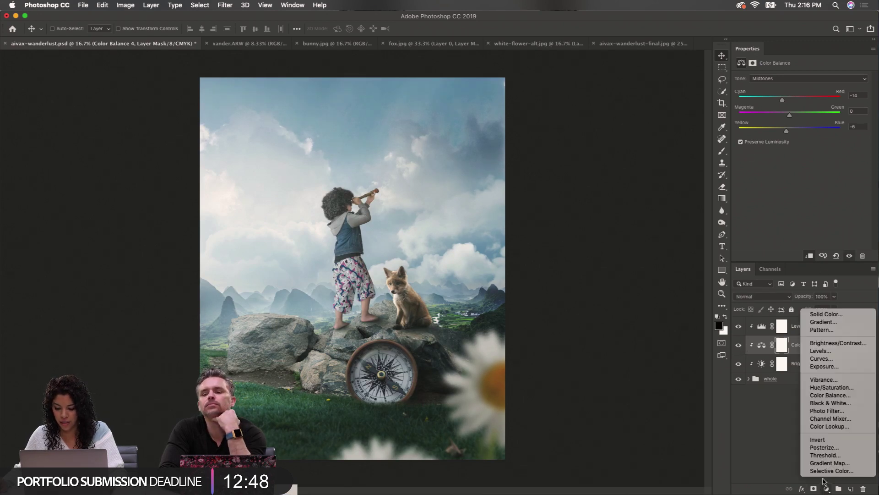
click(830, 387)
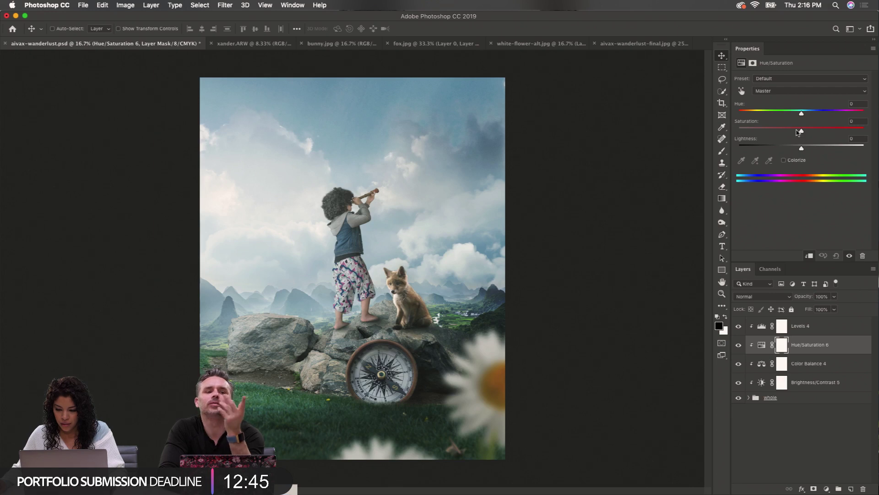
drag(800, 132, 778, 134)
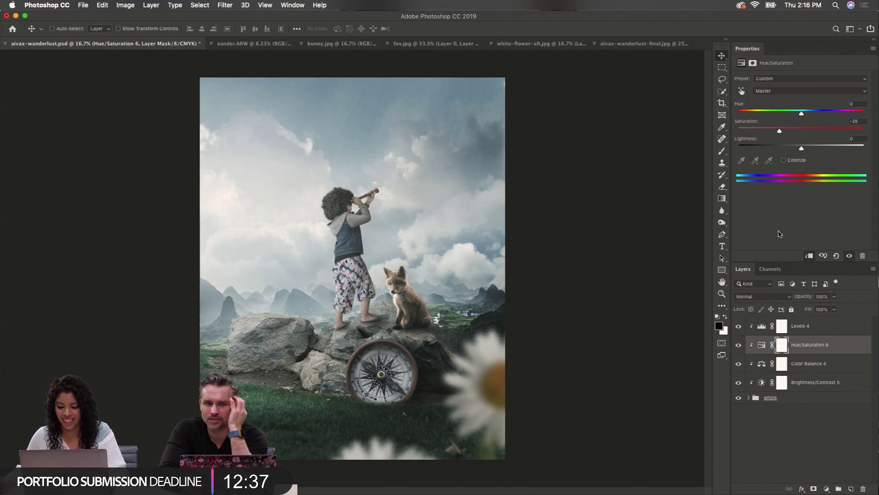
Paint black with a 1400 px brush across the lower half of the Hue/Saturation adjustment's mask to restore color in the foreground
click(782, 346)
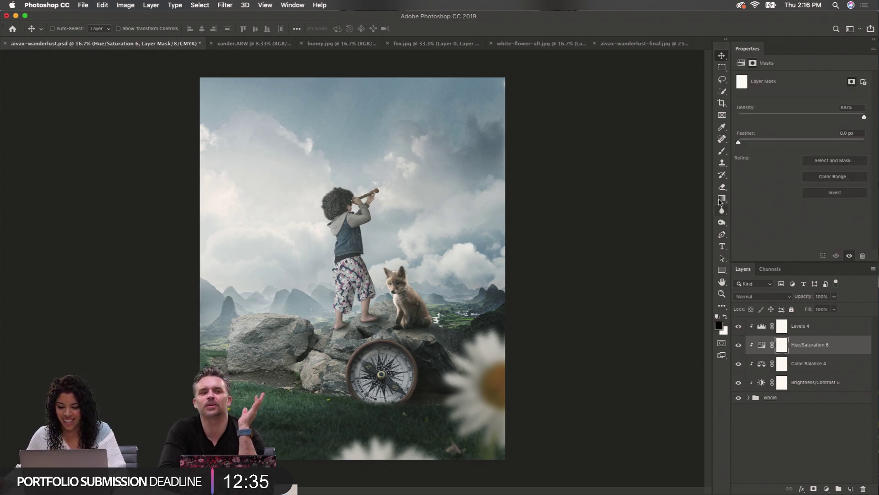
click(722, 153)
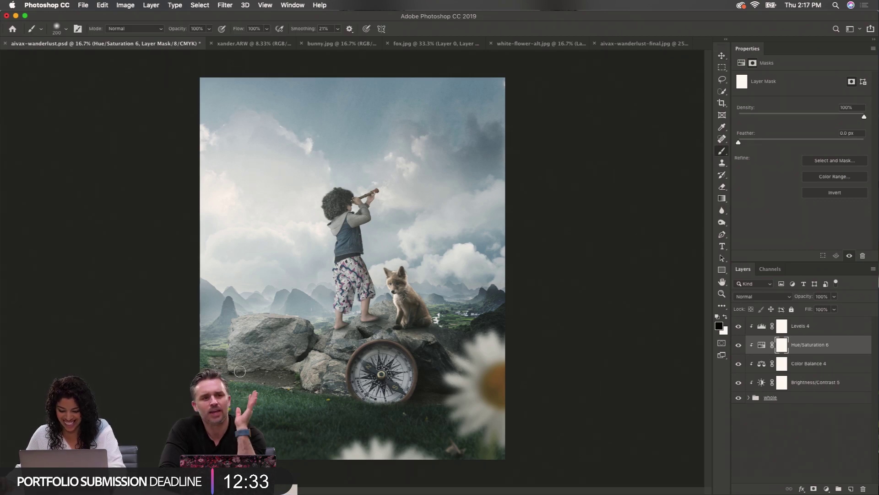
key(bracketright)
key(bracketright)
key(bracketright)
key(bracketright)
key(bracketright)
key(bracketright)
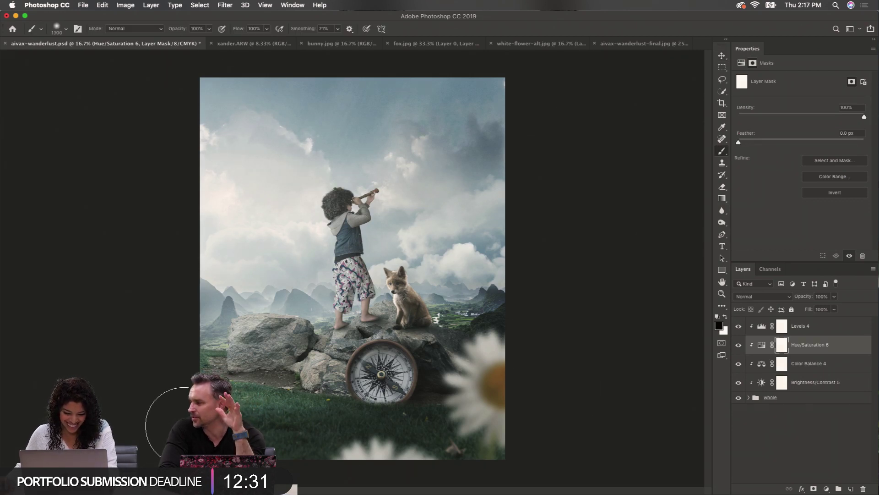
key(bracketright)
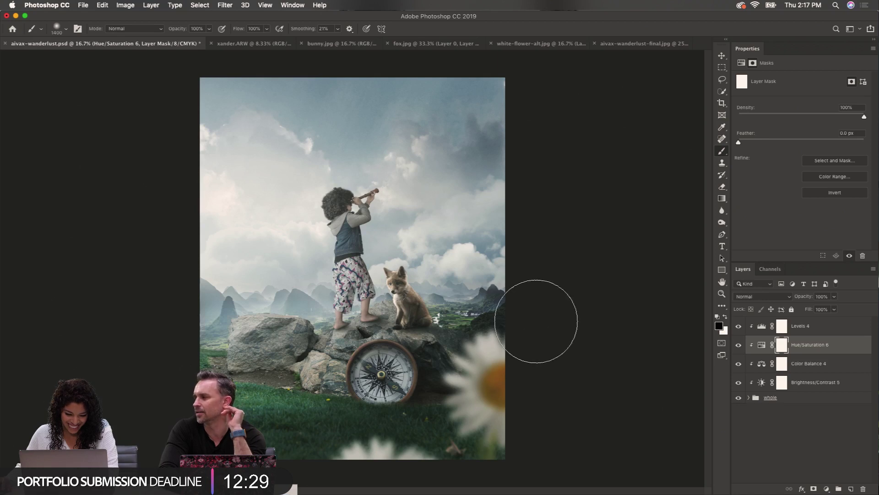
drag(537, 321, 158, 393)
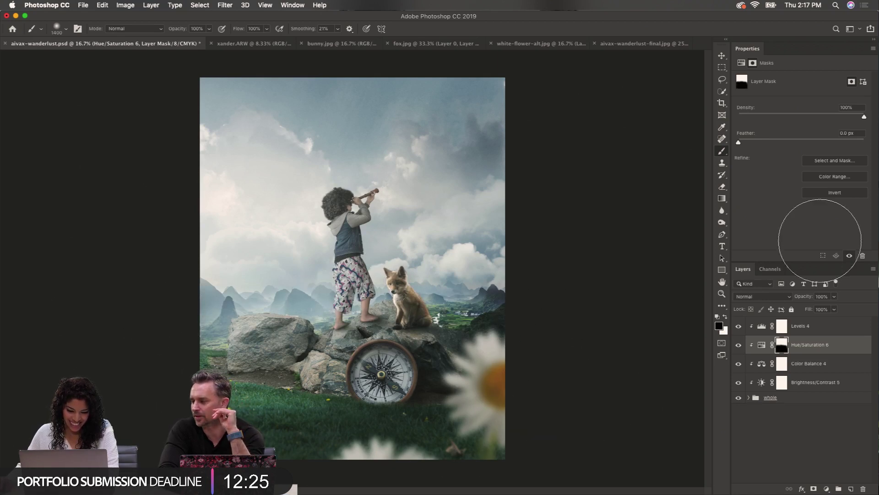
Toggle the masked Hue/Saturation adjustment off and on to compare its effect, and check the whole composite at a smaller size
click(739, 346)
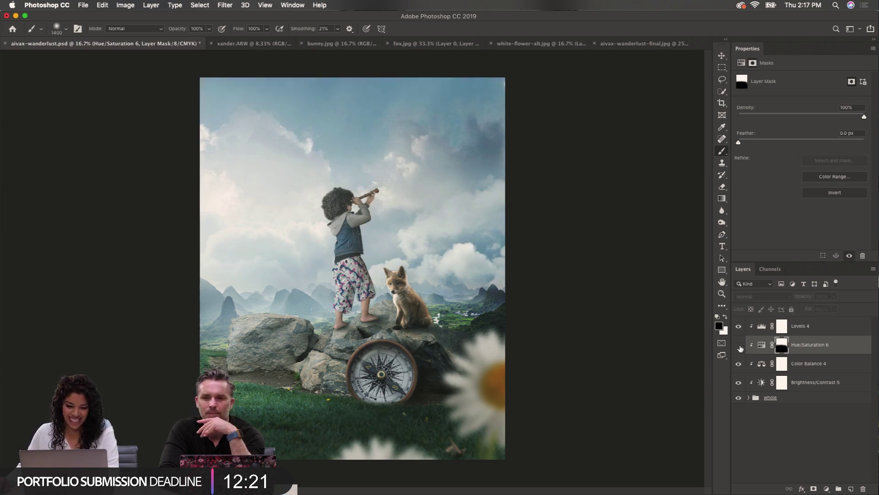
click(739, 346)
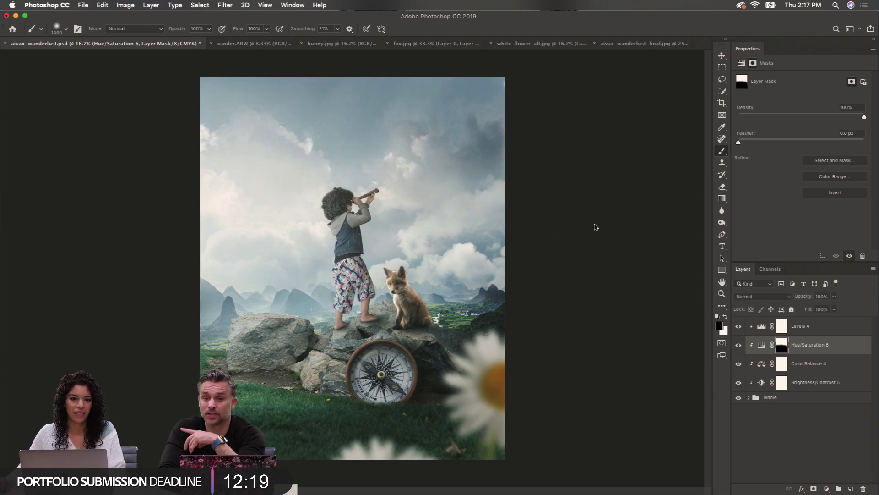
key(super+minus)
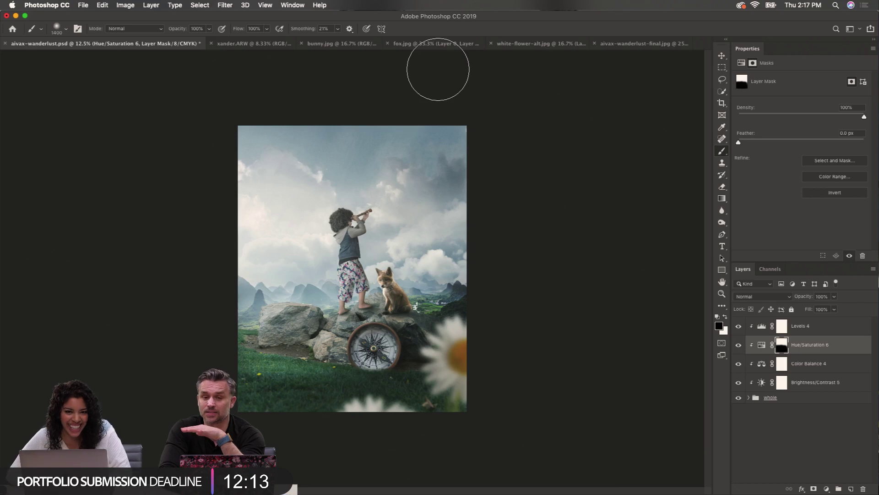
key(super+plus)
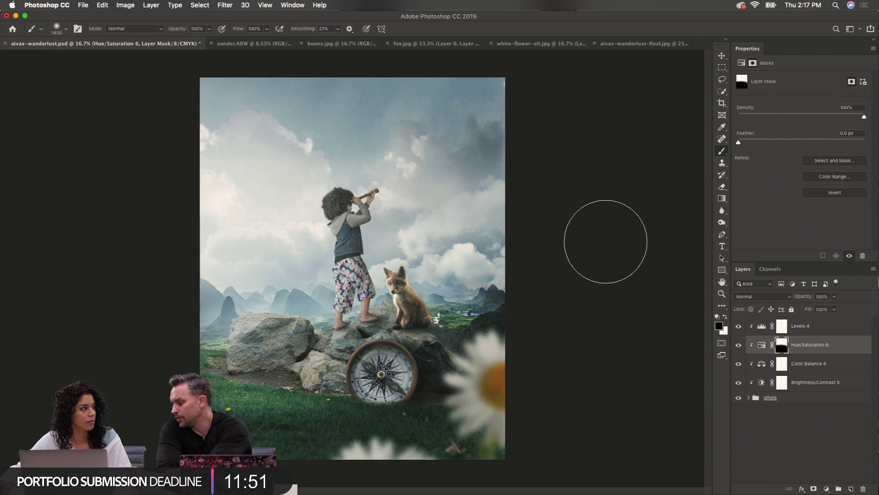
Hide the four clipped adjustments and add a clipped Color Lookup adjustment above the Hue/Saturation using the 2Strip.look 3D LUT
drag(739, 326, 739, 383)
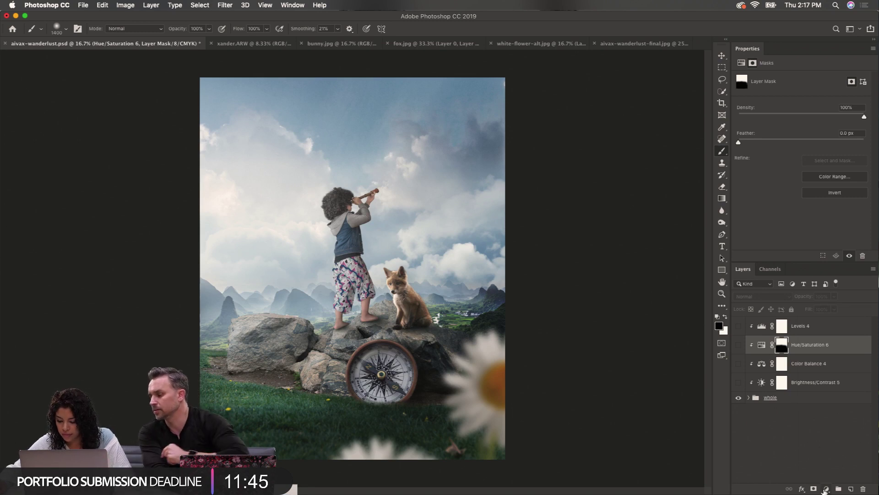
click(826, 489)
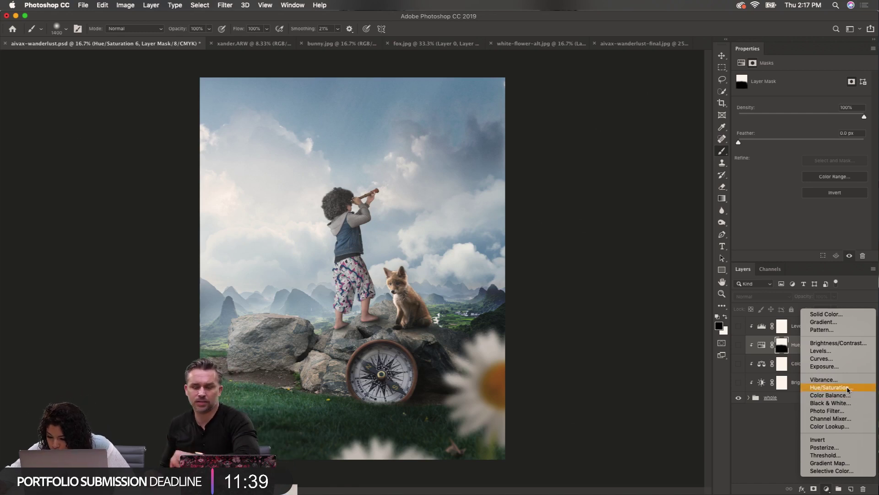
click(843, 429)
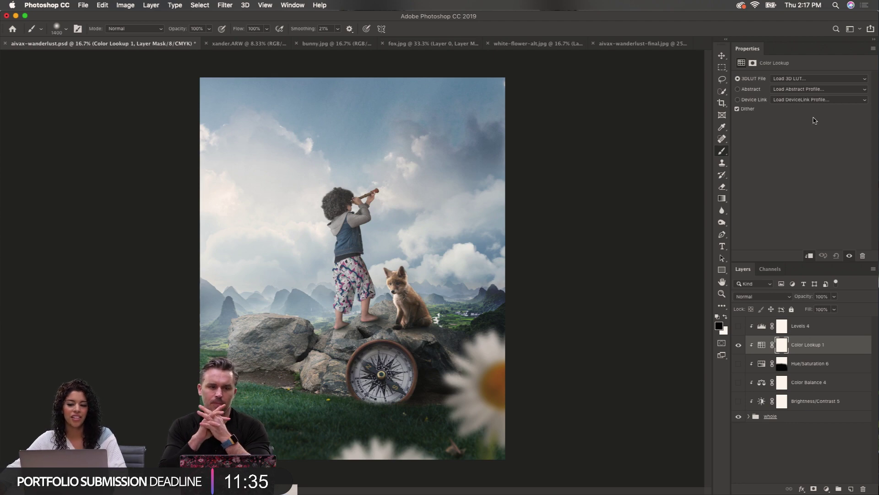
click(816, 80)
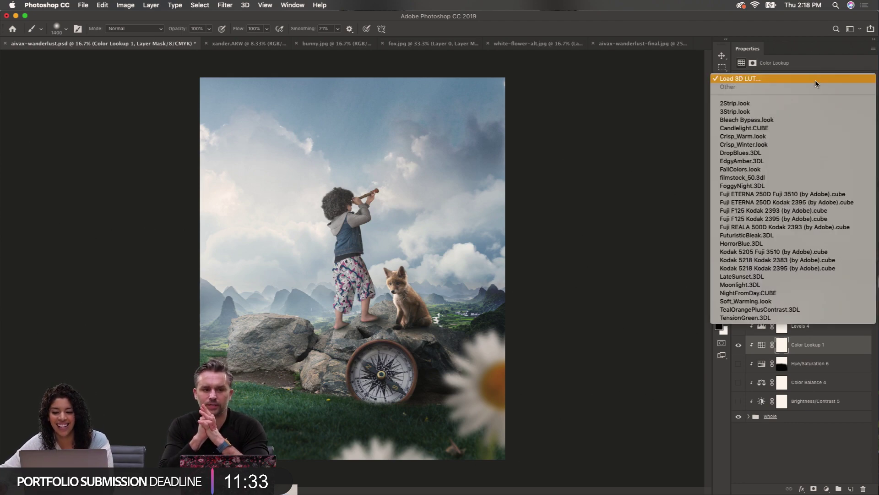
click(816, 80)
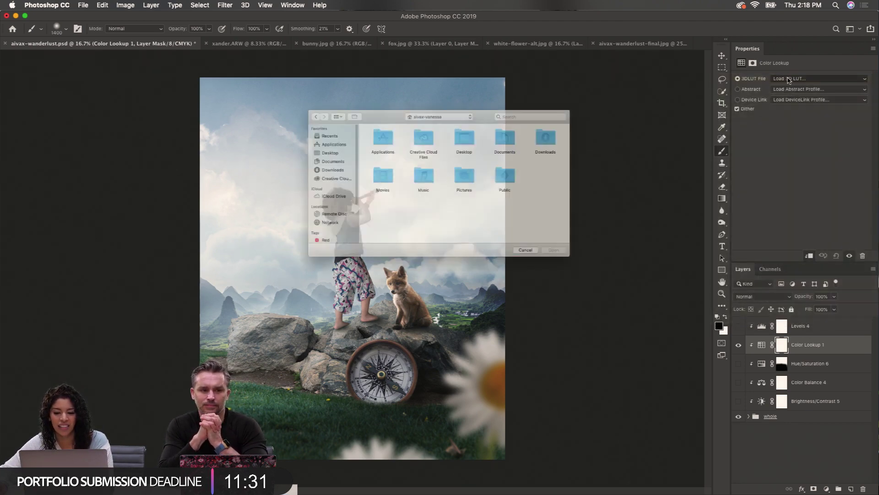
click(560, 276)
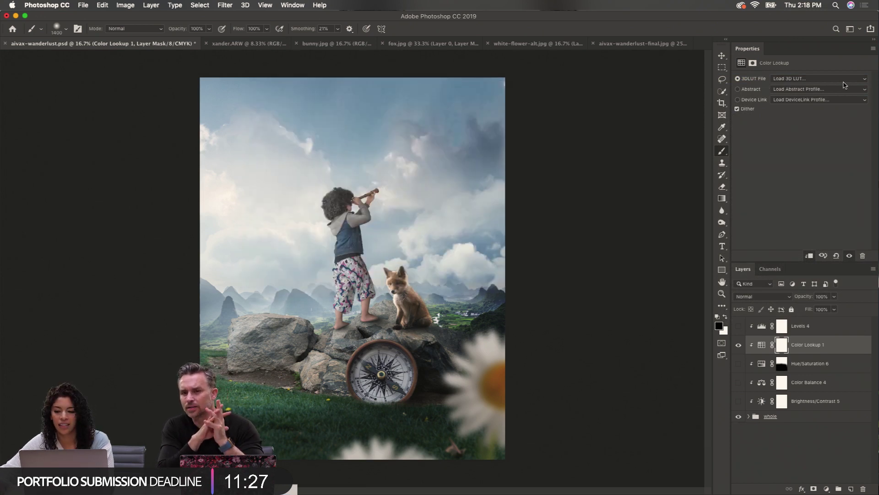
click(860, 81)
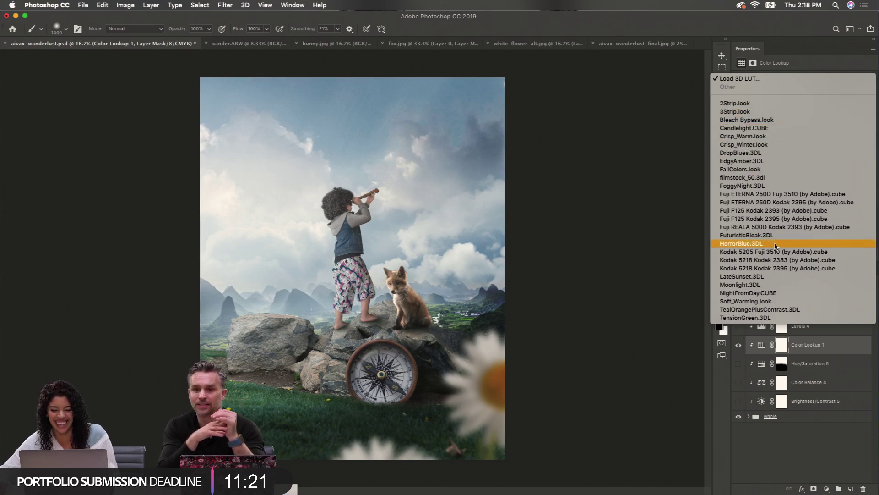
click(738, 104)
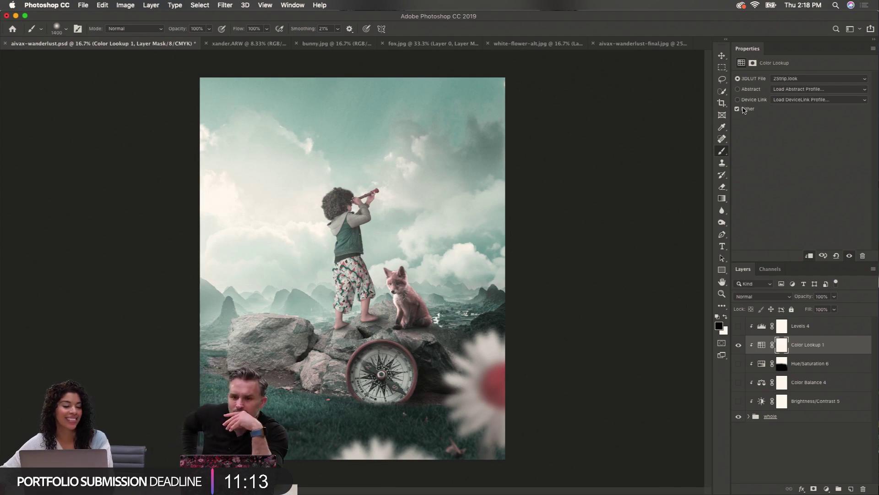
Try the 3Strip.look, Bleach Bypass.look and Candlelight.CUBE 3D LUTs in turn on the Color Lookup 1 adjustment layer
click(791, 83)
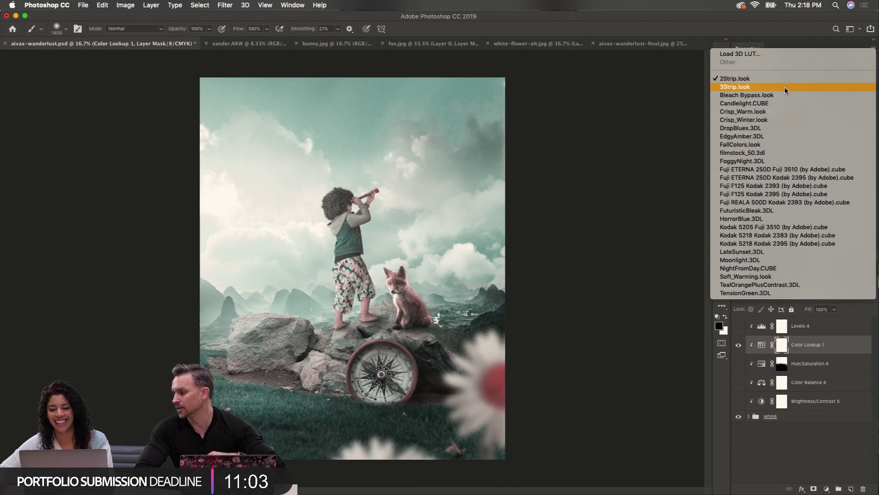
click(785, 86)
click(788, 78)
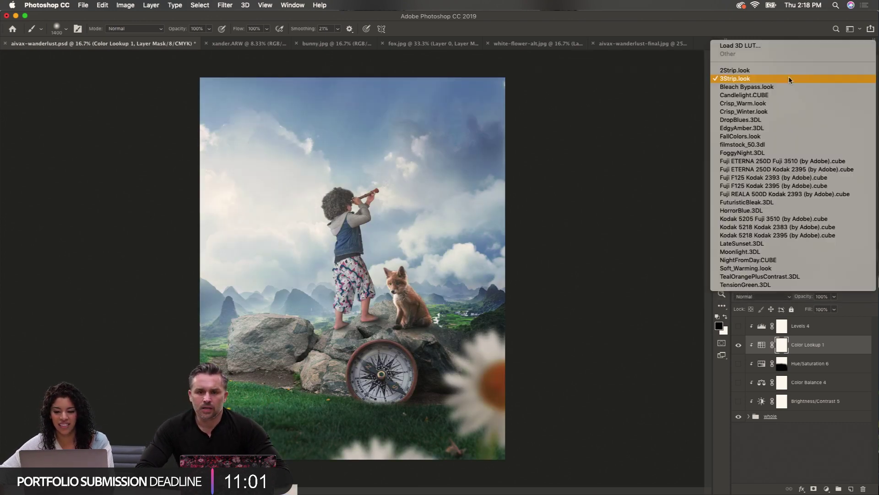
click(779, 87)
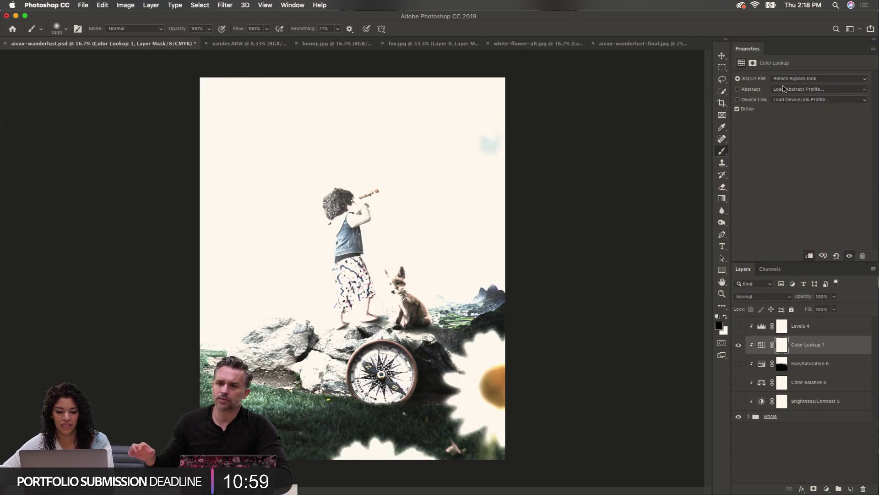
click(786, 79)
click(783, 86)
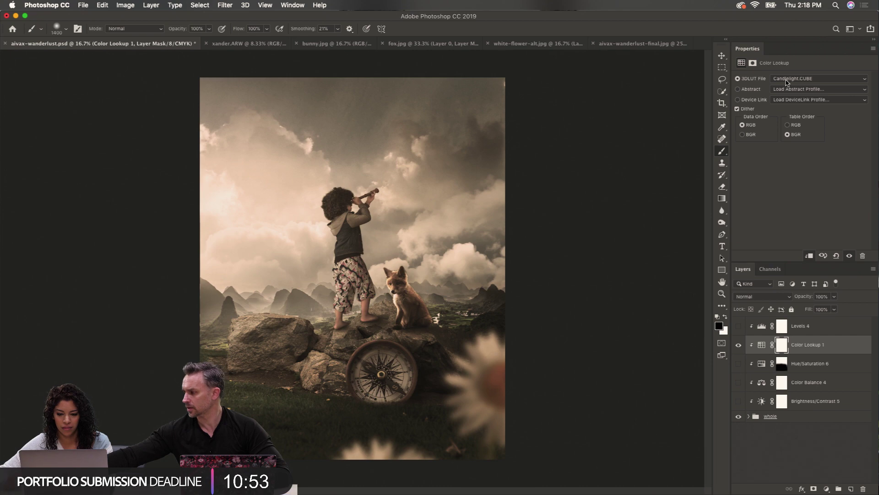
Try the Crisp_Warm.look LUT and switch to DropBlues.3DL on the Color Lookup 1 layer
click(786, 80)
click(792, 79)
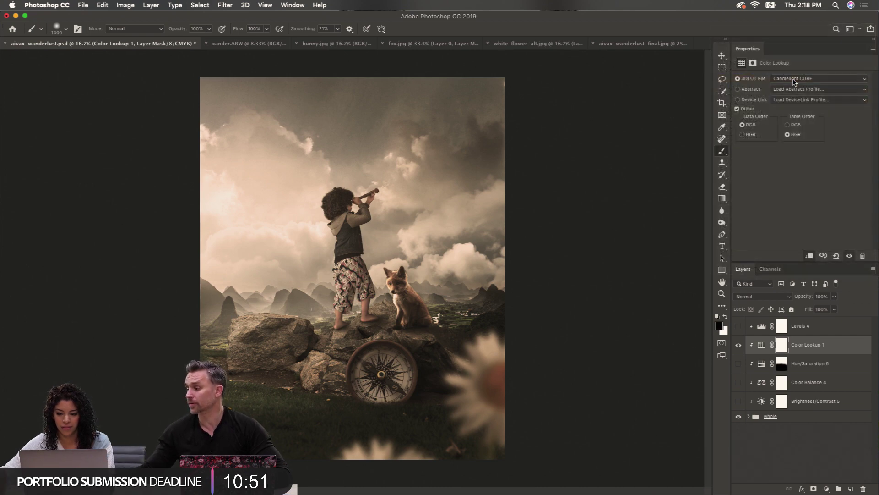
click(794, 81)
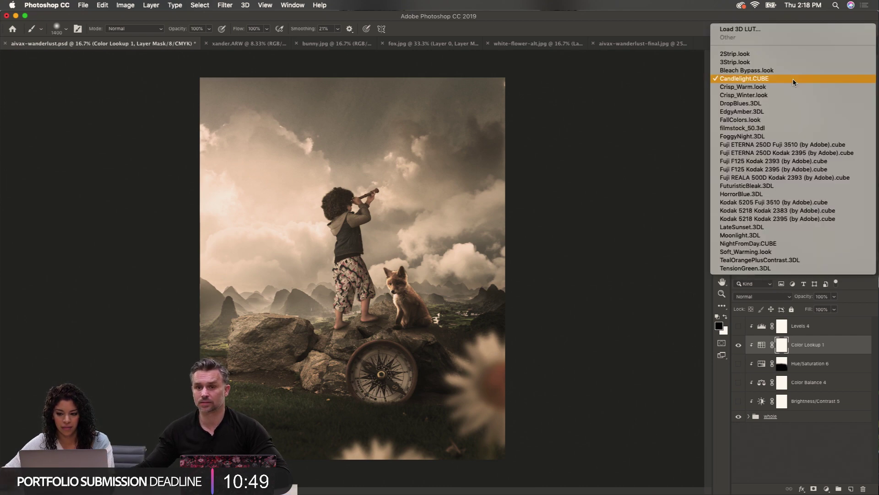
click(794, 80)
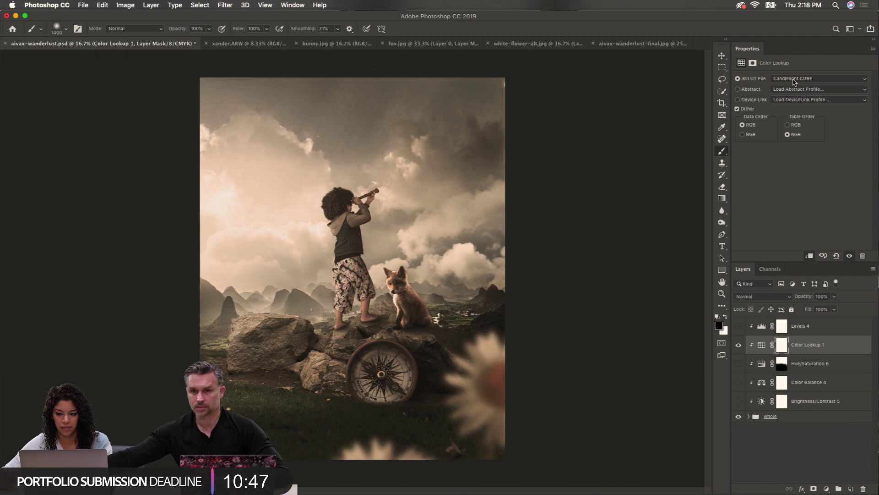
click(794, 80)
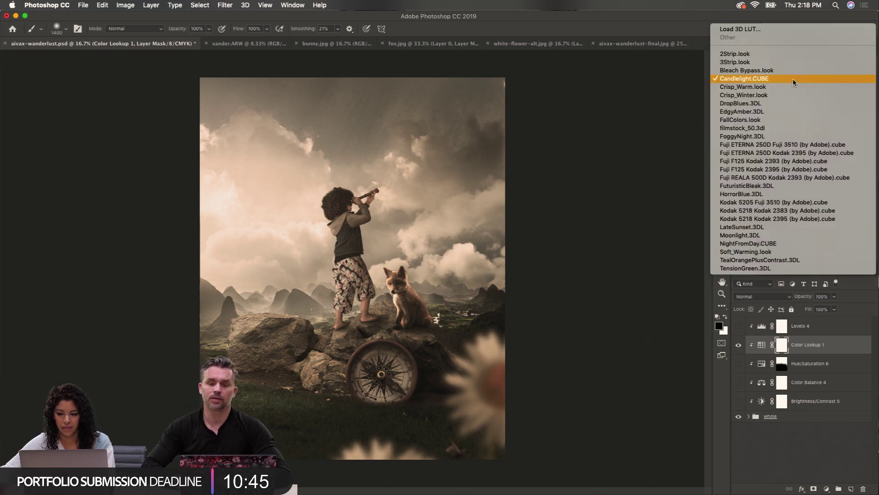
click(787, 87)
click(791, 79)
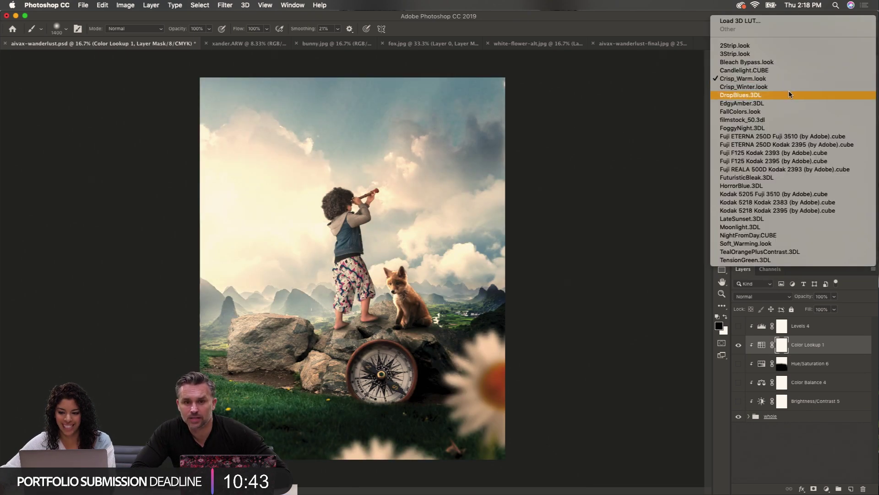
click(789, 93)
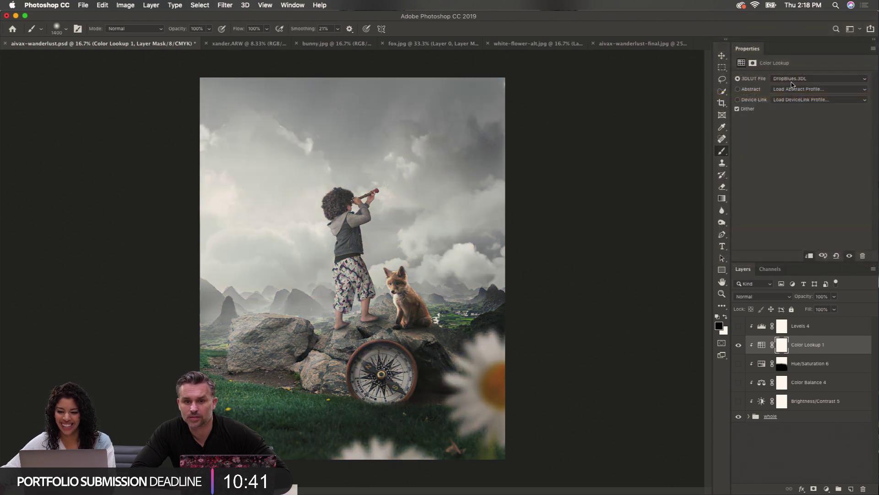
Try the EdgyAmber.3DL LUT and switch to FallColors.look on the Color Lookup 1 layer
click(791, 81)
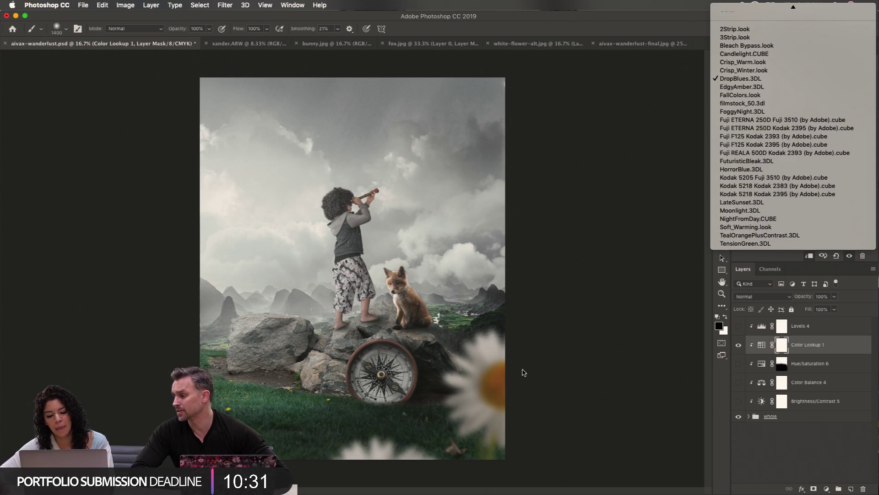
scroll(767, 49, up, 1)
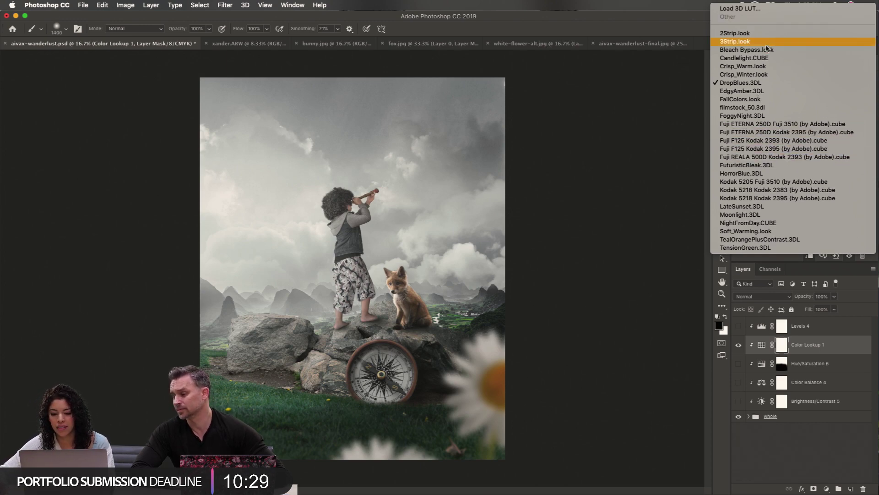
click(751, 91)
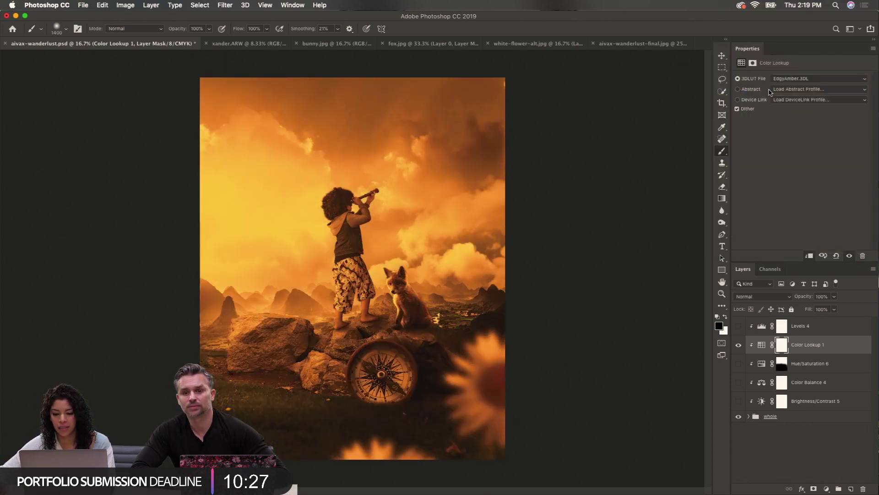
click(805, 80)
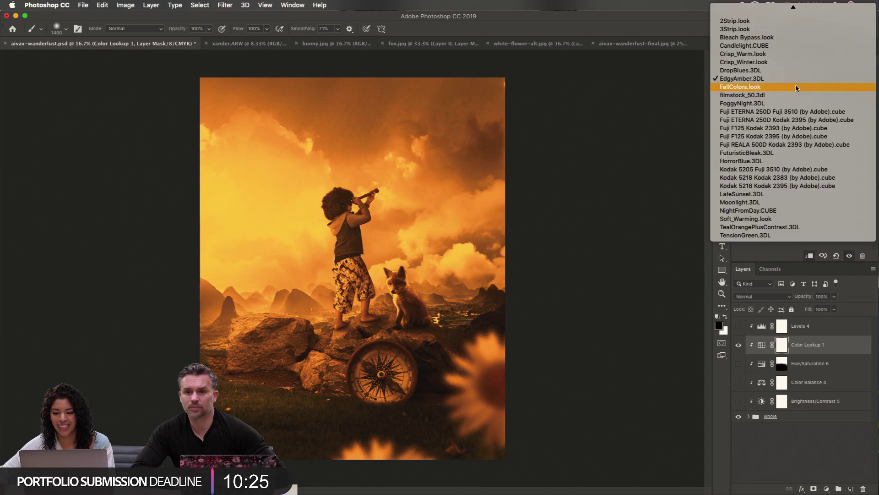
click(796, 87)
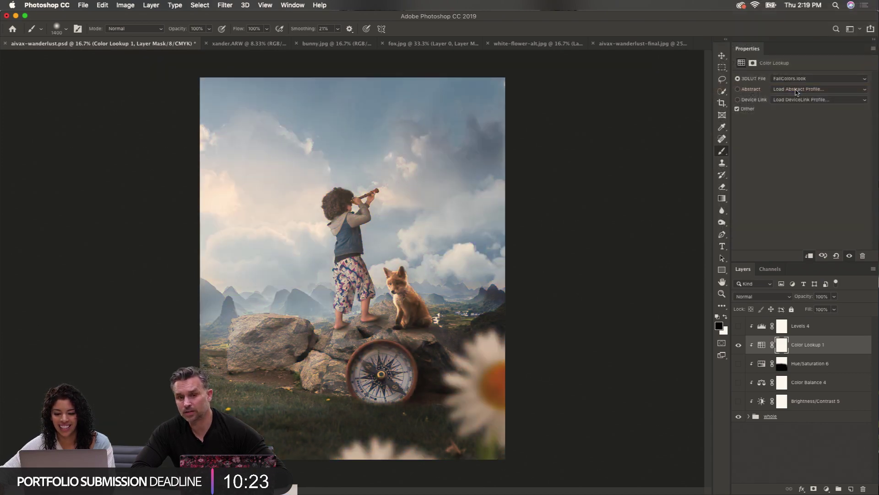
Compare the composite with and without the FallColors.look grade by toggling the Color Lookup 1 layer's visibility
click(803, 79)
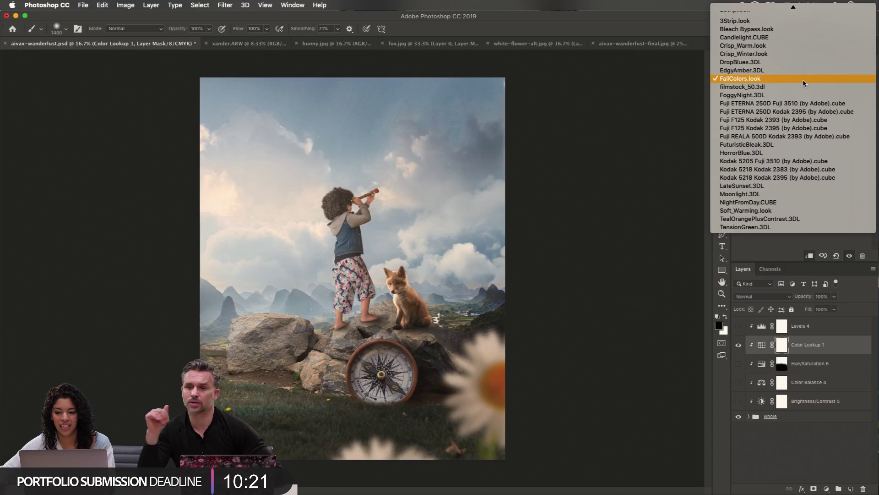
click(804, 79)
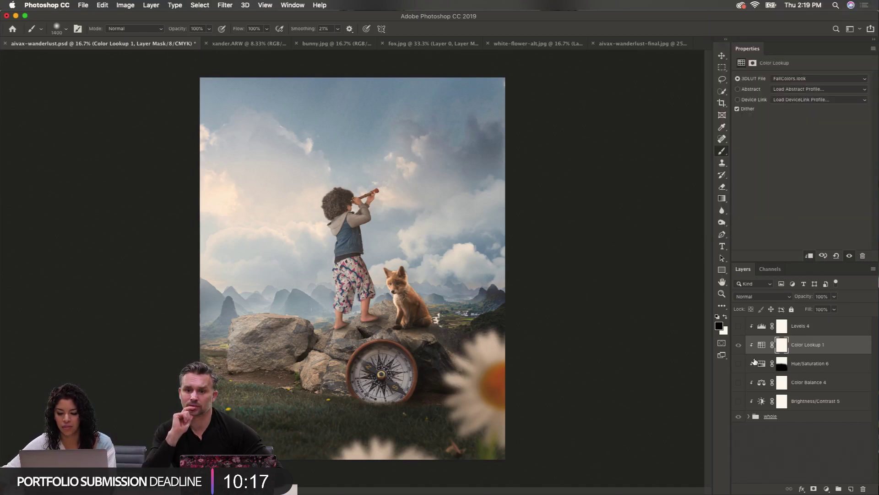
click(739, 345)
click(738, 345)
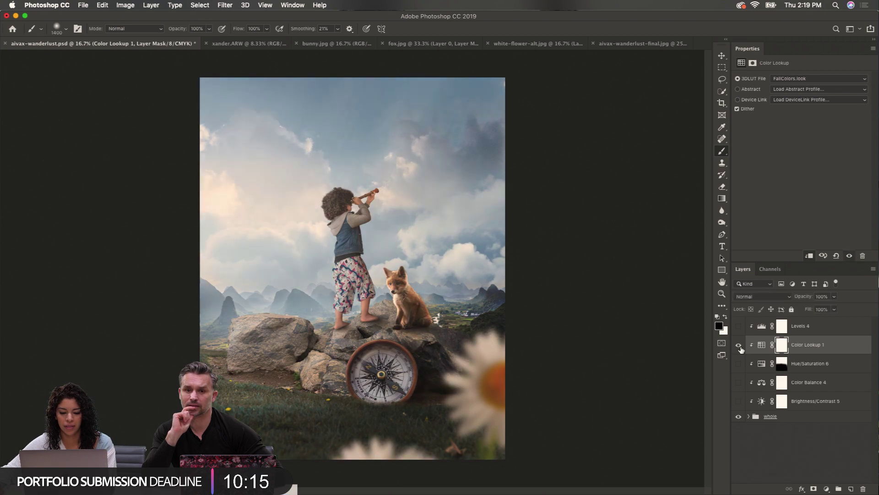
click(738, 345)
click(738, 345)
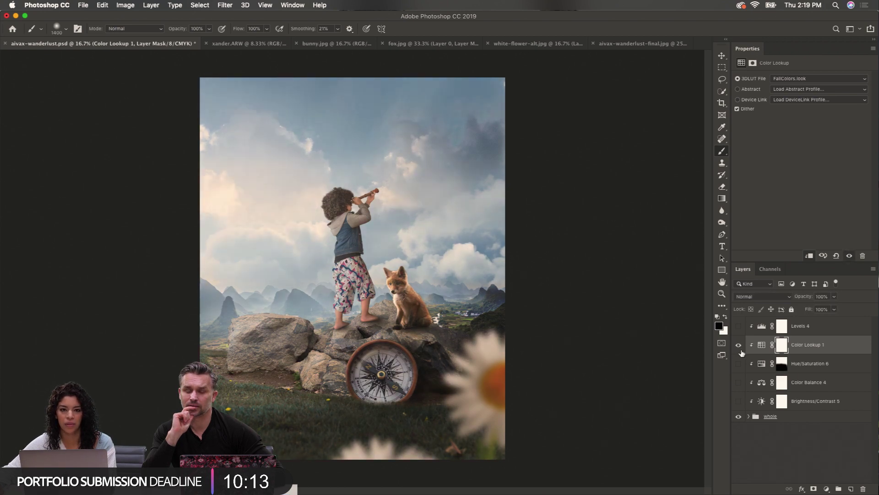
Try the filmstock_50.3dl, FoggyNight.3DL and Fuji ETERNA 250D Fuji 3510 LUTs in turn on the Color Lookup 1 layer
click(801, 79)
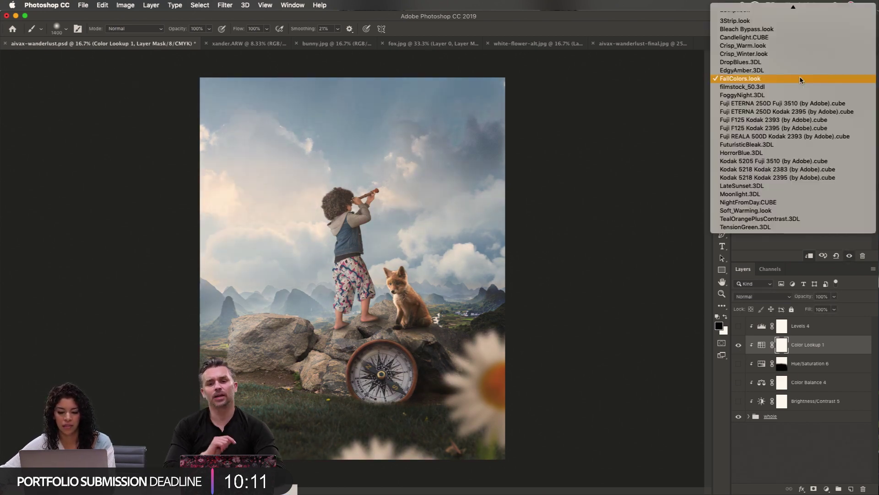
click(792, 87)
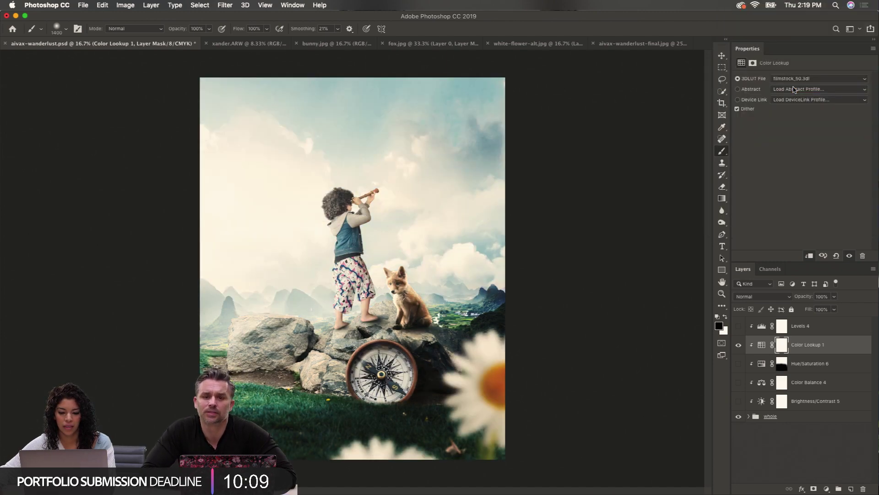
click(795, 80)
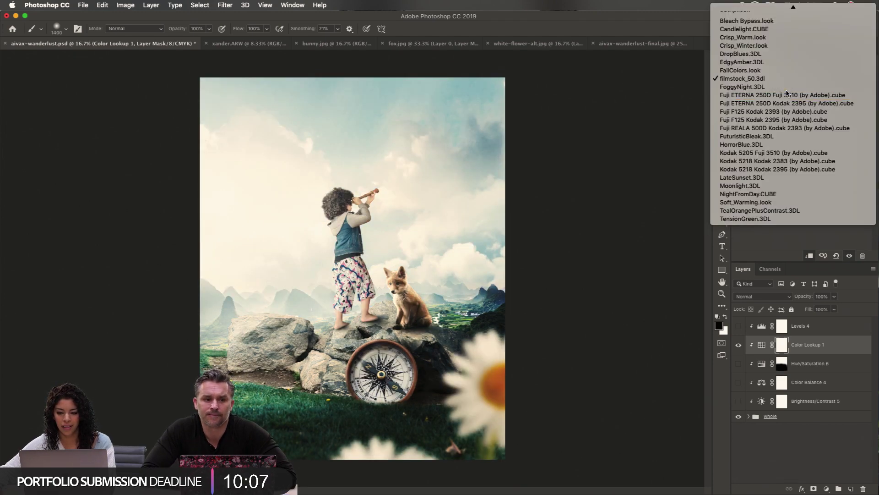
click(789, 90)
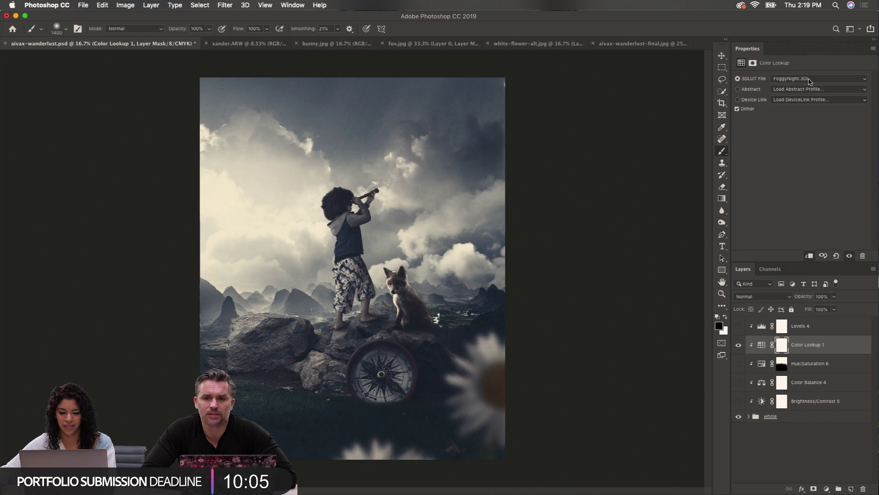
click(790, 78)
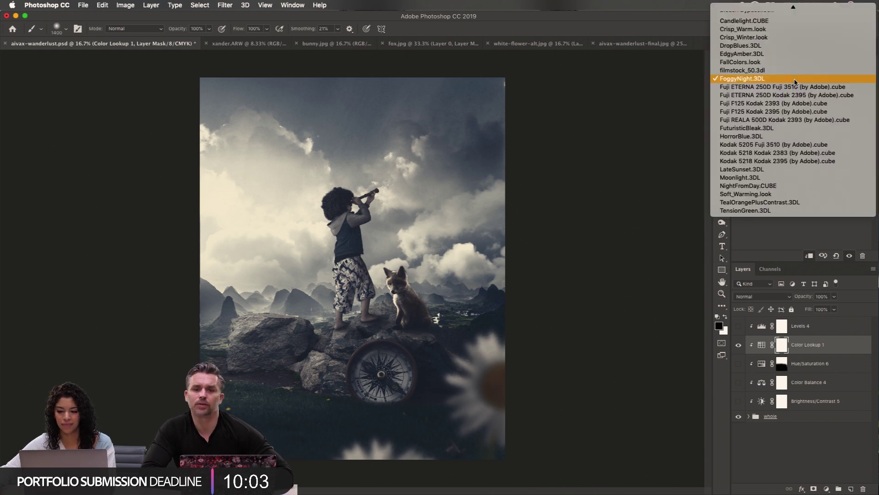
click(797, 84)
Try the Fuji ETERNA 250D Kodak 2395, Fuji F125 Kodak 2395 and HorrorBlue.3DL LUTs in turn on the Color Lookup 1 layer
click(794, 78)
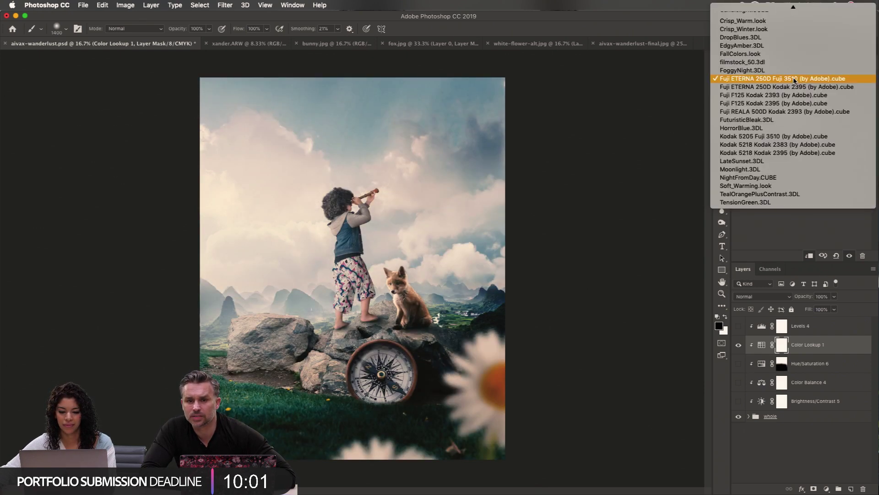
click(794, 92)
click(794, 79)
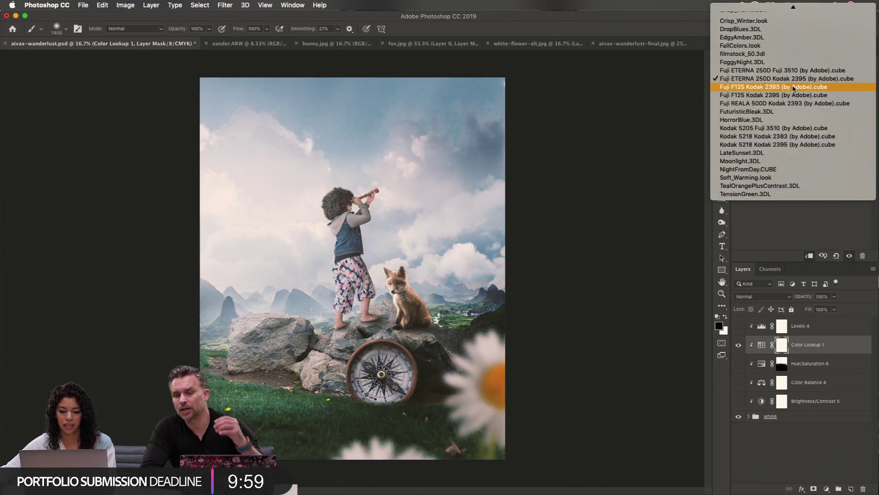
click(793, 91)
click(793, 79)
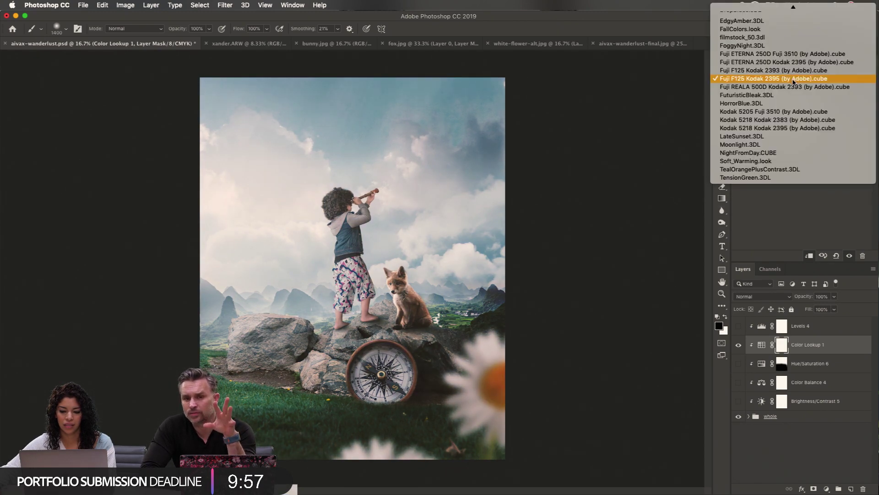
click(790, 101)
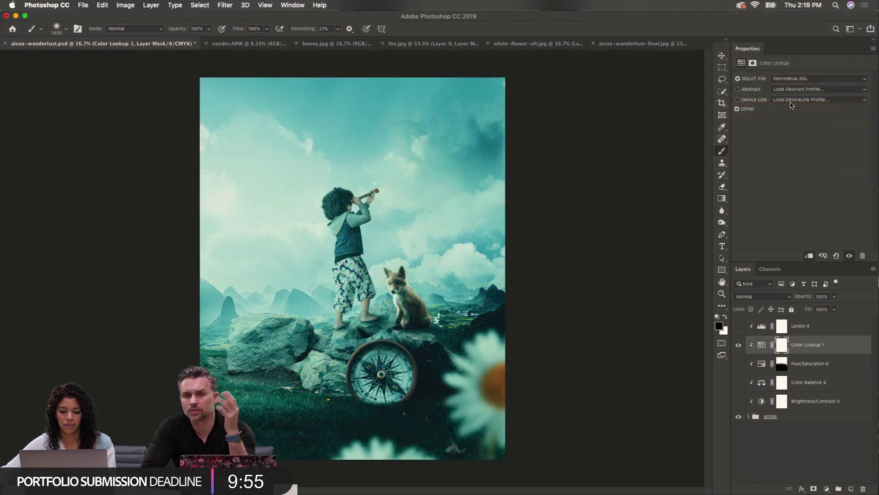
Set the Color Lookup 1 layer's 3D LUT to TensionGreen.3DL
click(799, 80)
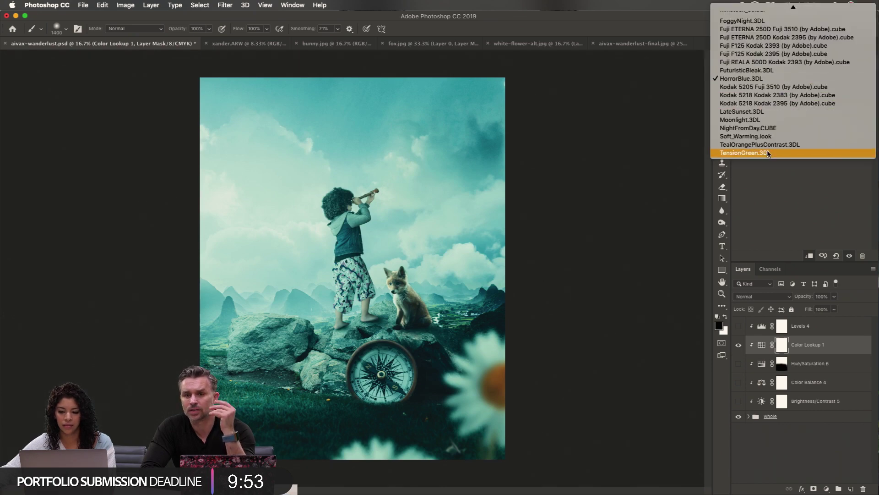
click(768, 152)
click(793, 78)
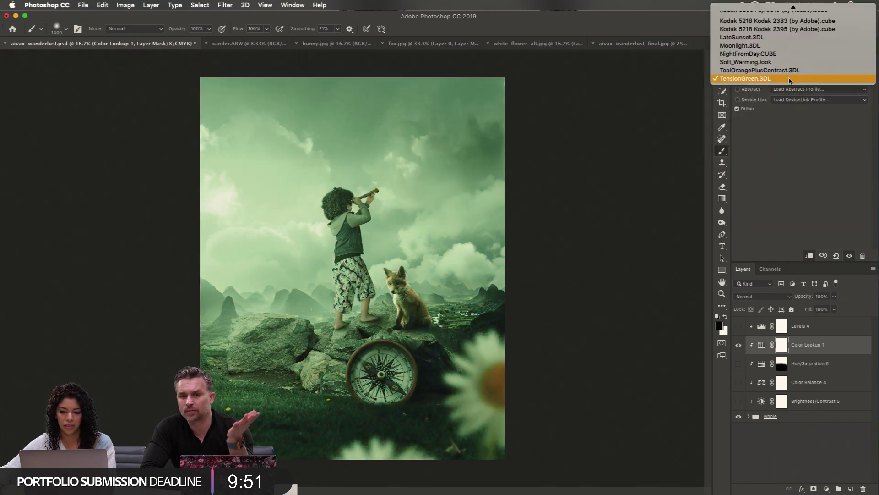
click(801, 144)
click(812, 81)
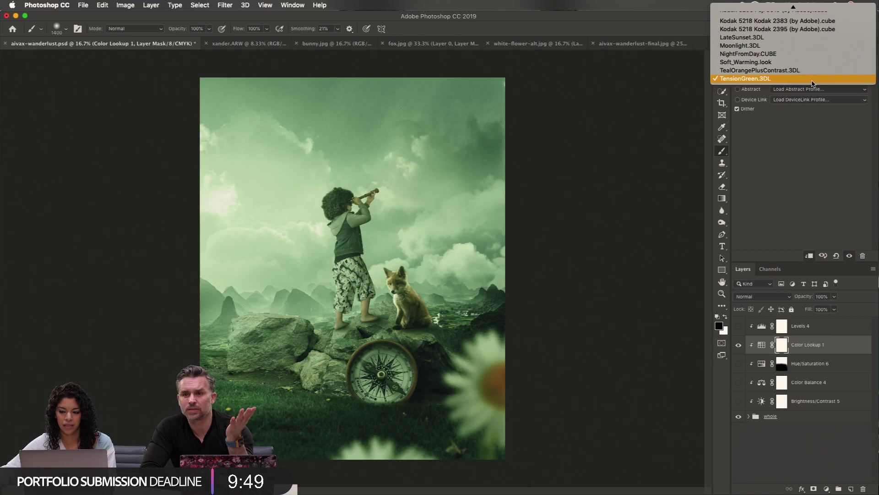
click(798, 67)
click(802, 79)
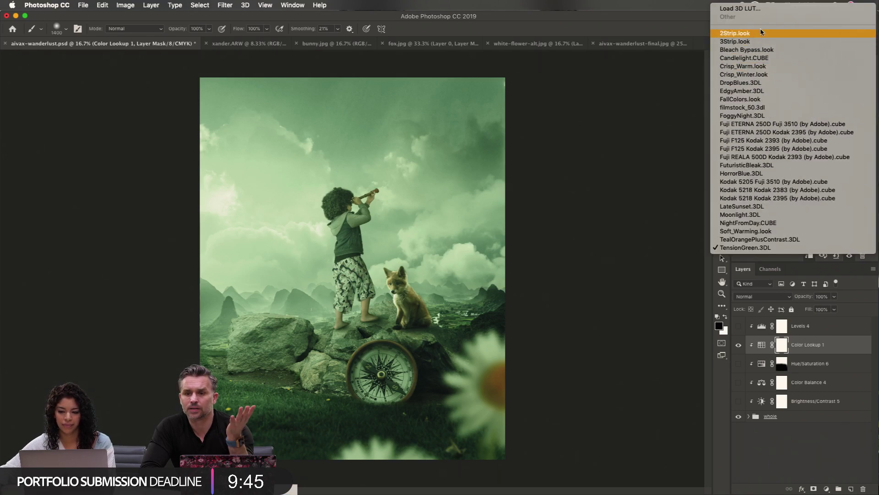
click(691, 256)
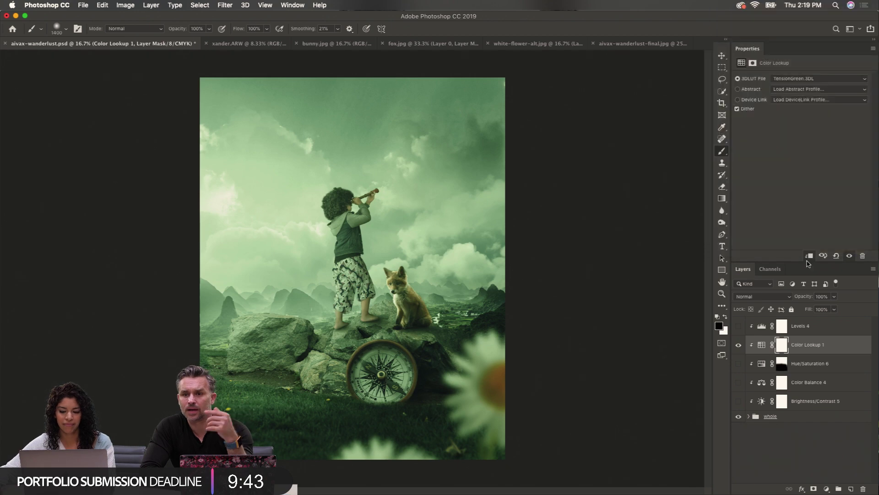
Hide the Color Lookup 1 layer and show the Brightness/Contrast 5, Color Balance 4 and Hue/Saturation 6 adjustment layers
click(739, 347)
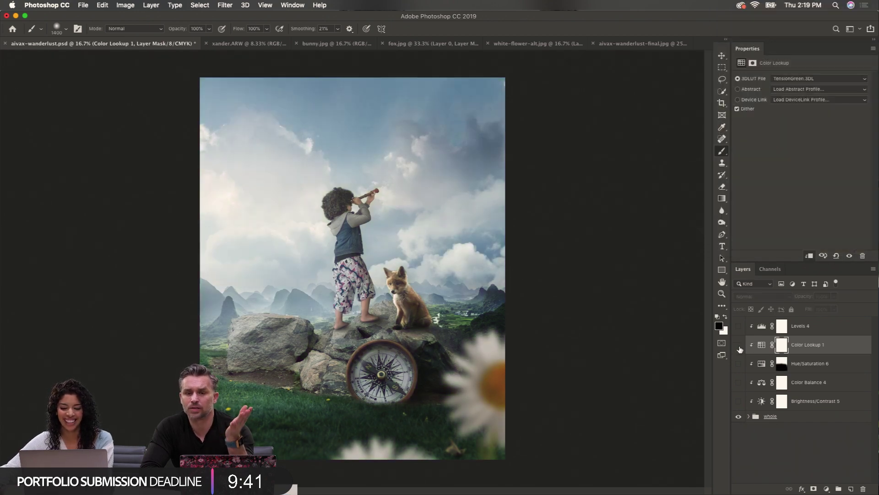
drag(738, 401, 737, 375)
click(738, 363)
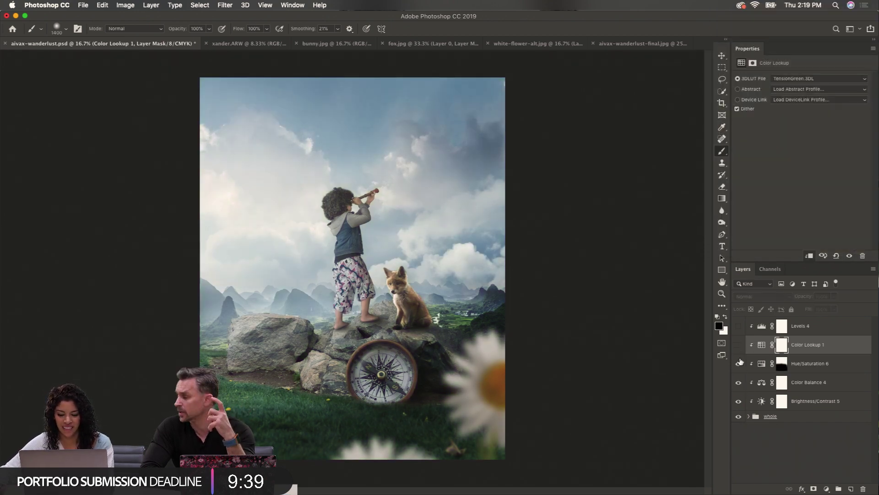
Show the Levels 4 adjustment layer at the top of the layer stack
click(739, 326)
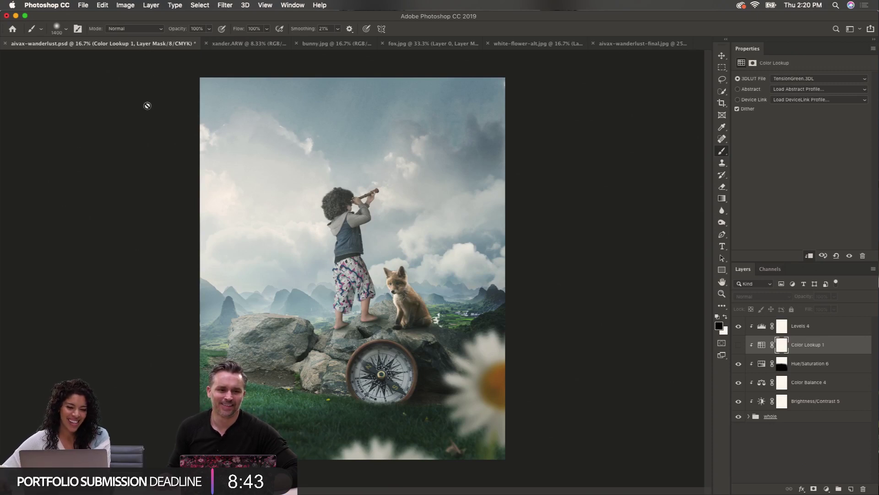
Open aivax-wanderlust-final.jpg and examine the fox and rabbit up close
click(84, 7)
click(88, 25)
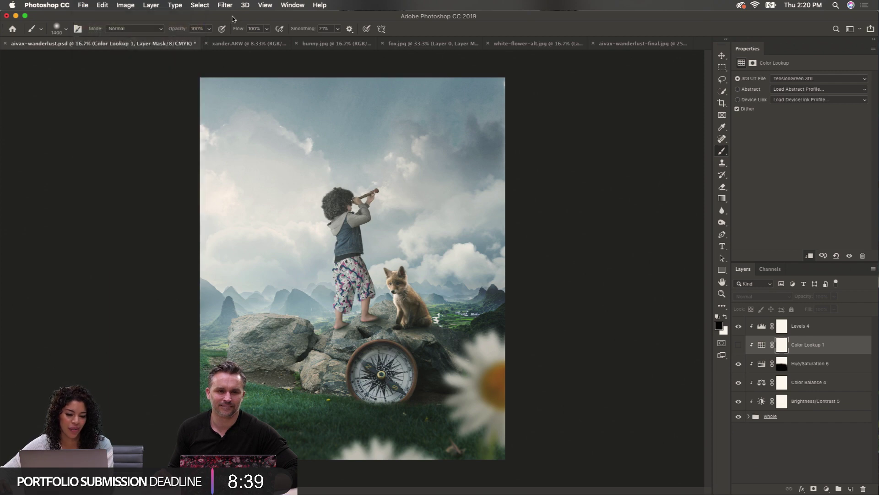
double_click(355, 122)
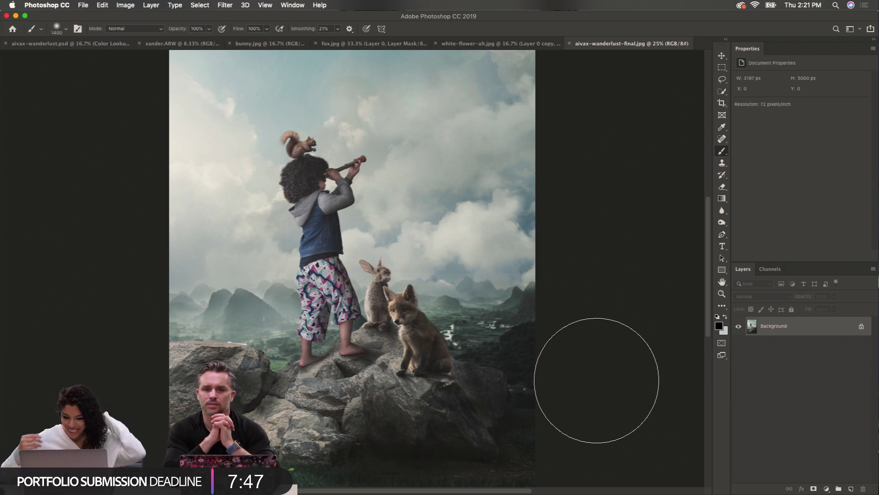
click(439, 341)
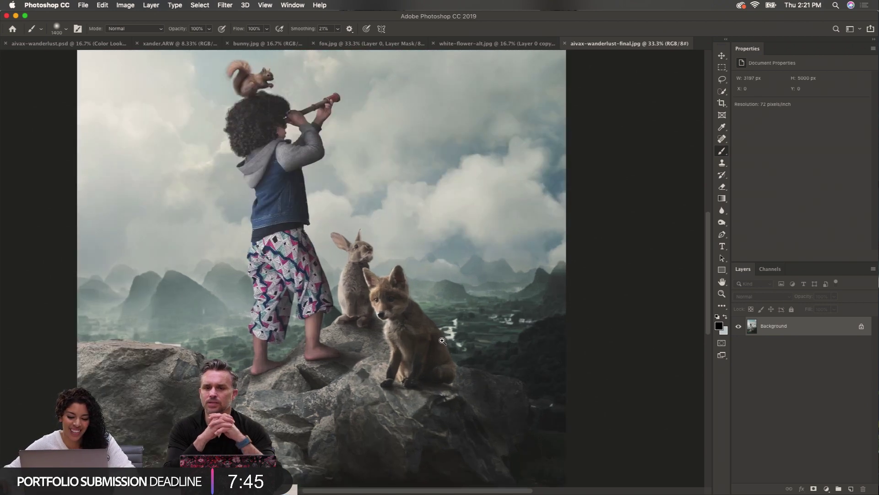
alt+click(436, 336)
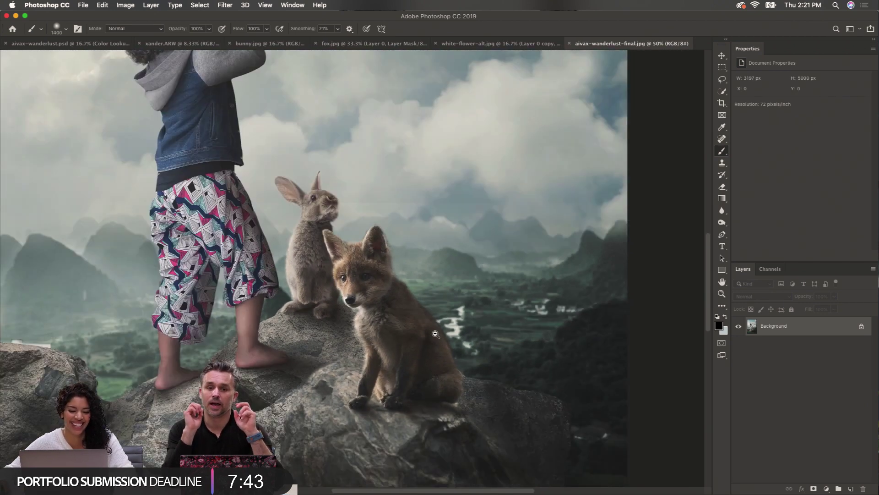
alt+click(436, 334)
alt+click(436, 334)
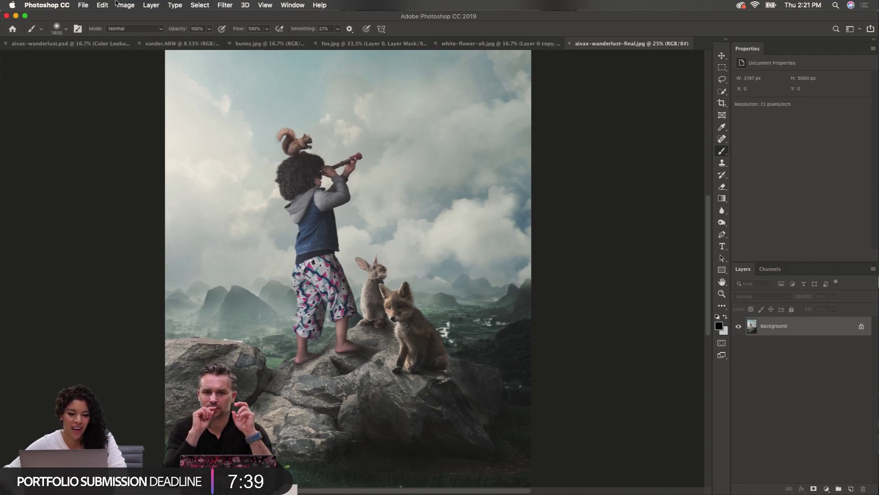
Return to aivax-wanderlust.psd and add a new empty layer clipped directly above the whole group
click(77, 43)
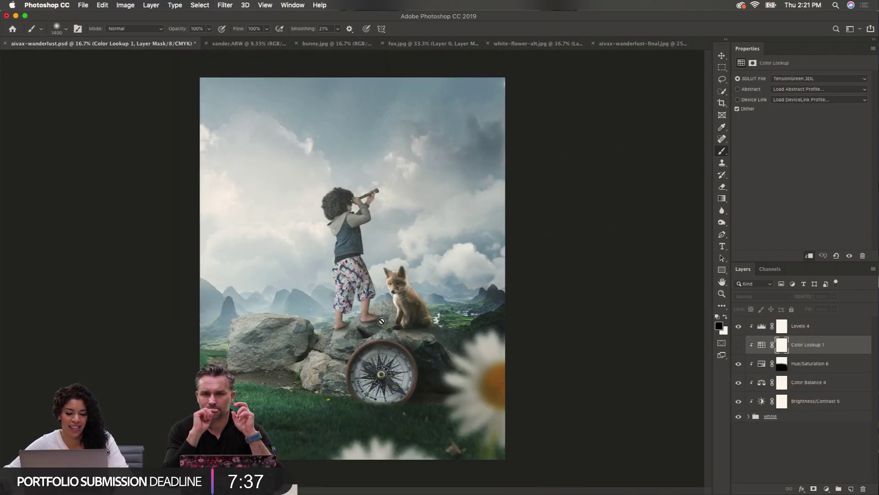
drag(398, 297, 399, 297)
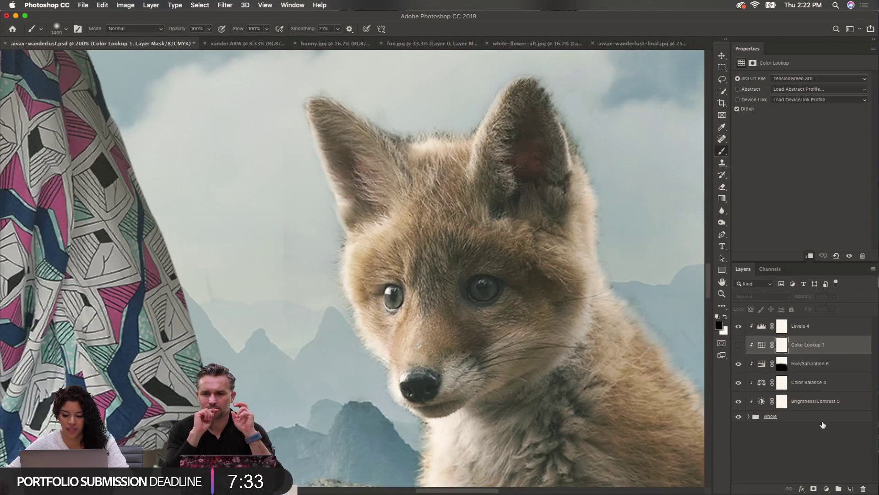
click(801, 402)
click(803, 423)
click(851, 489)
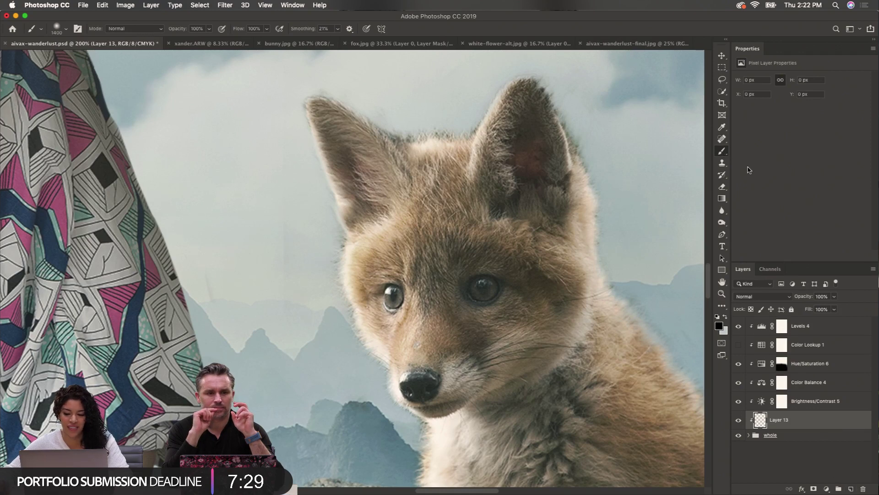
Reduce the brush to a hairline size suited to drawing the fox's whiskers
key(bracketleft)
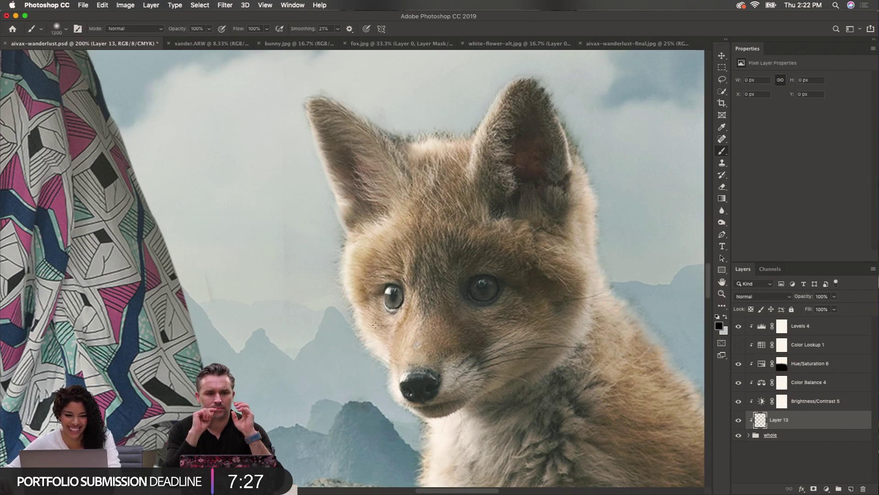
key(bracketleft)
key(bracketleft)
key(bracketleft)
key(bracketleft)
key(bracketleft)
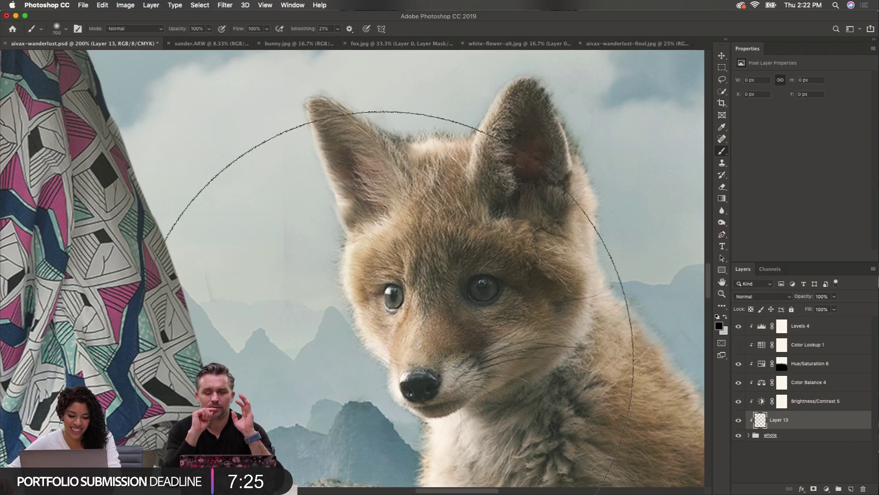
key(bracketleft)
key(bracketleft)
key(bracketleft)
key(bracketleft)
key(bracketleft)
key(bracketleft)
key(bracketleft)
key(bracketleft)
key(bracketleft)
key(bracketleft)
key(bracketleft)
key(bracketleft)
key(bracketleft)
key(bracketleft)
key(bracketleft)
key(bracketleft)
key(bracketleft)
key(bracketleft)
key(bracketleft)
key(bracketleft)
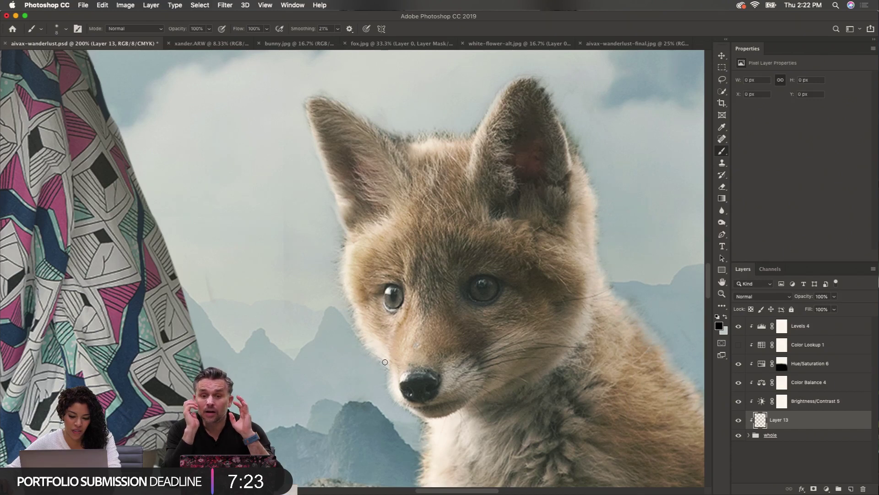
key(bracketleft)
key(bracketleft)
key(bracketleft)
key(bracketleft)
key(bracketleft)
key(bracketleft)
Paint three thin black whiskers extending from the fox's muzzle on Layer 13 with the brush at 20% opacity
drag(389, 366, 285, 366)
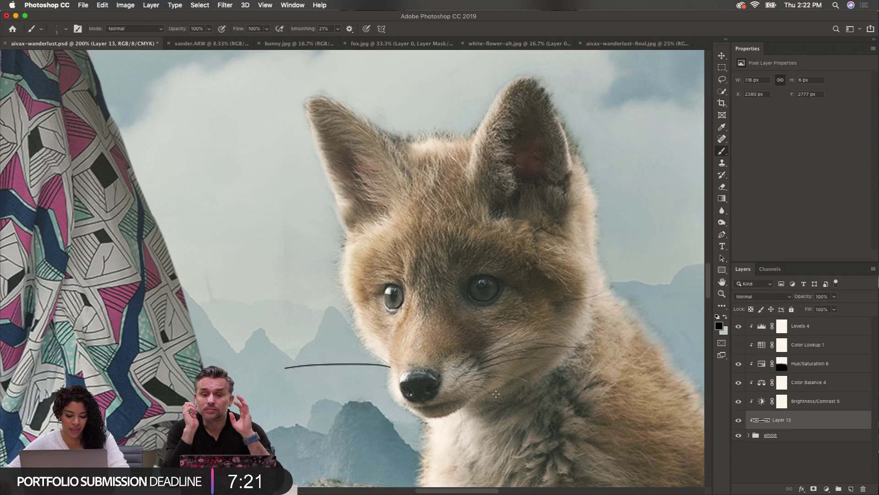
key(super+z)
key(2)
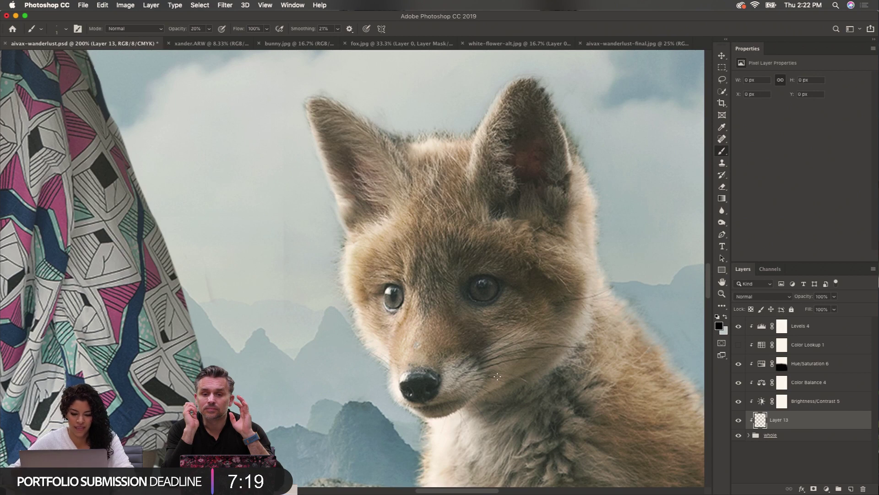
drag(389, 372, 301, 368)
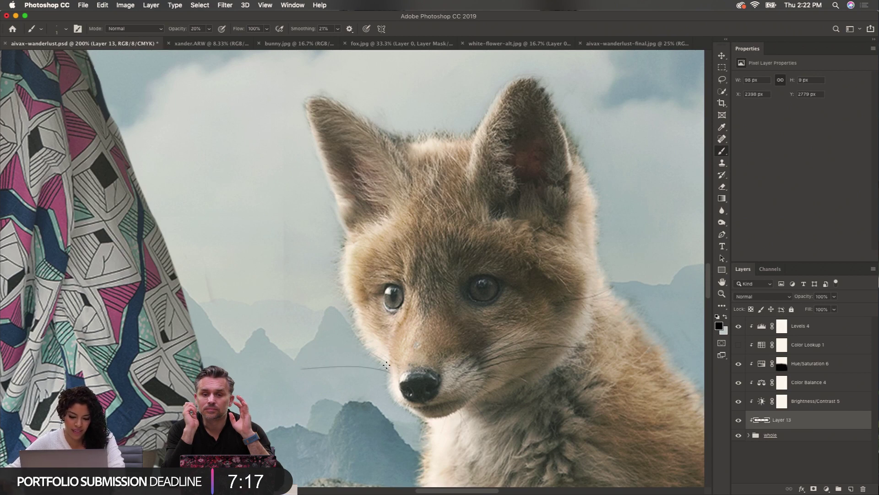
drag(386, 365, 353, 346)
drag(387, 372, 366, 376)
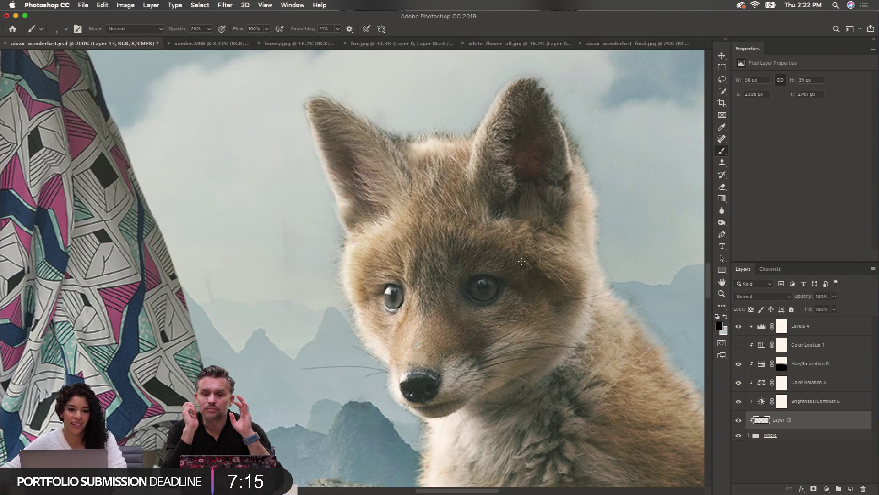
Compare the whole wanderlust composite with the finished aivax-wanderlust-final.jpg
alt+click(497, 312)
alt+click(496, 312)
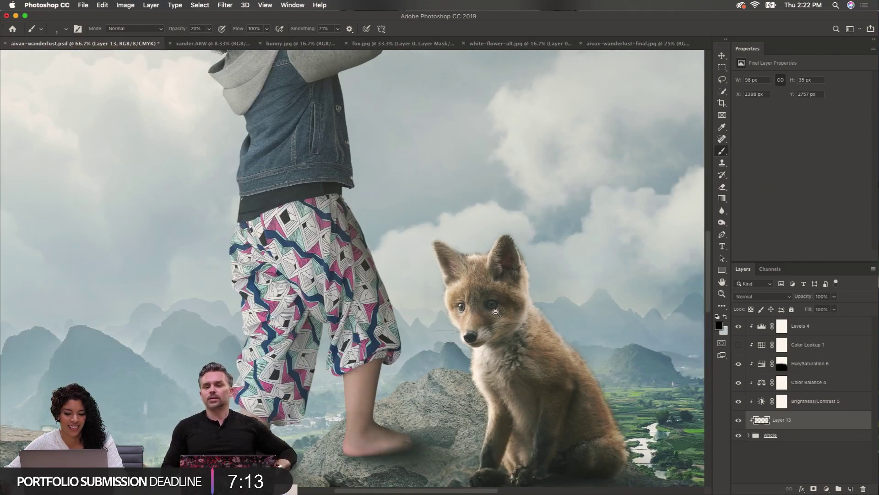
alt+click(496, 312)
alt+click(496, 312)
alt+click(496, 312)
alt+click(496, 312)
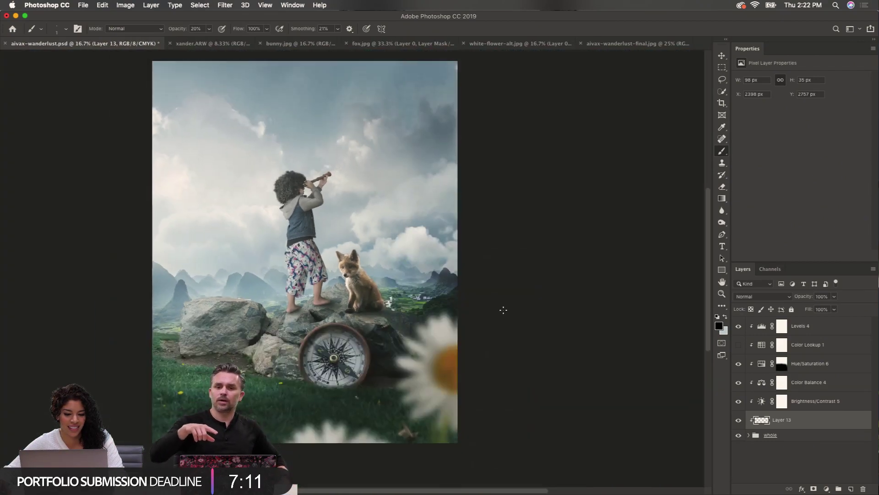
scroll(477, 306, up, 2)
scroll(475, 306, down, 2)
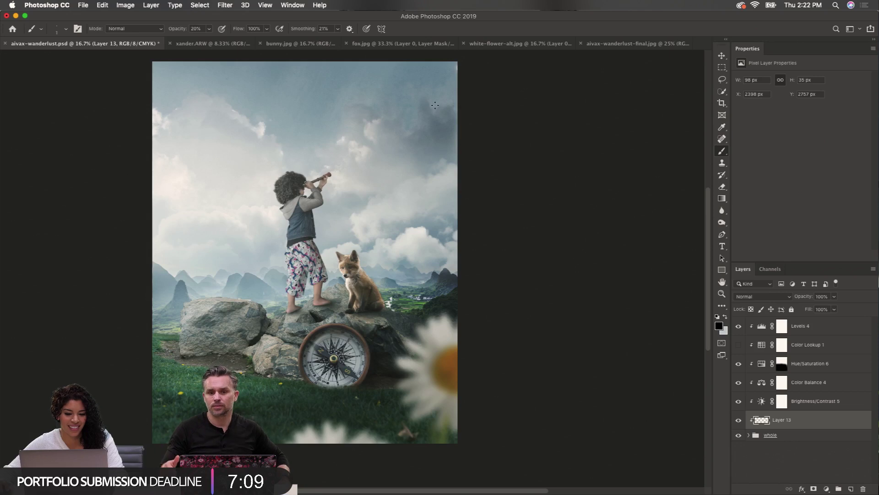
click(641, 44)
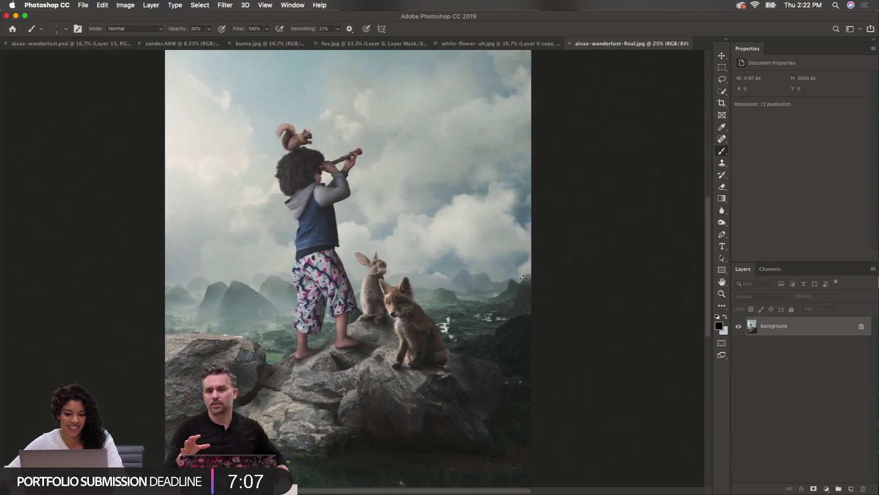
scroll(524, 278, down, 1)
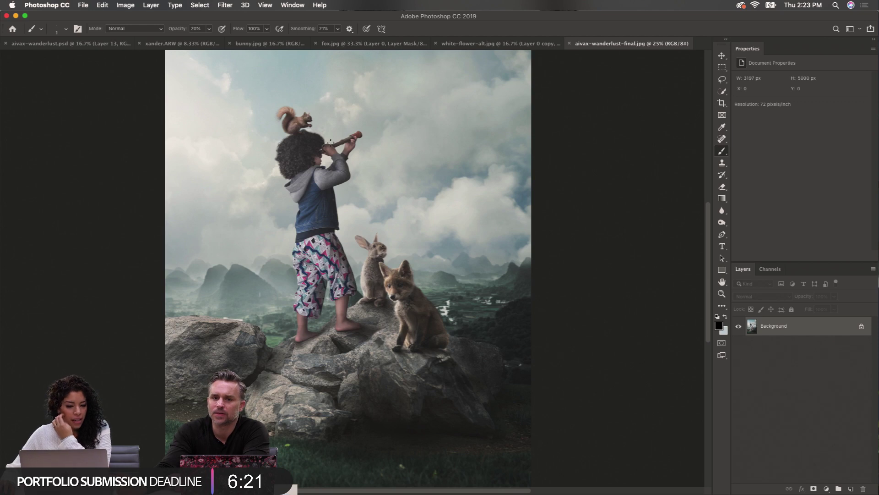
Open aivax-wanderlust.psd from the aivax-wanderlust folder
click(84, 7)
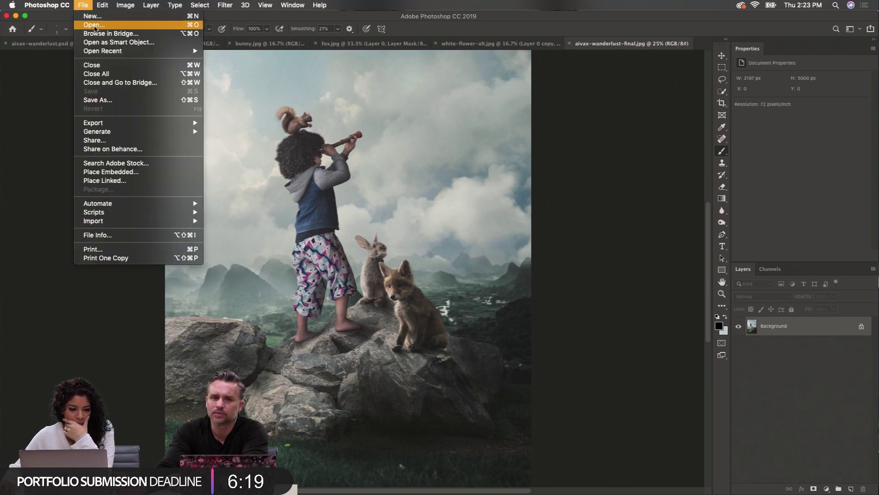
click(94, 26)
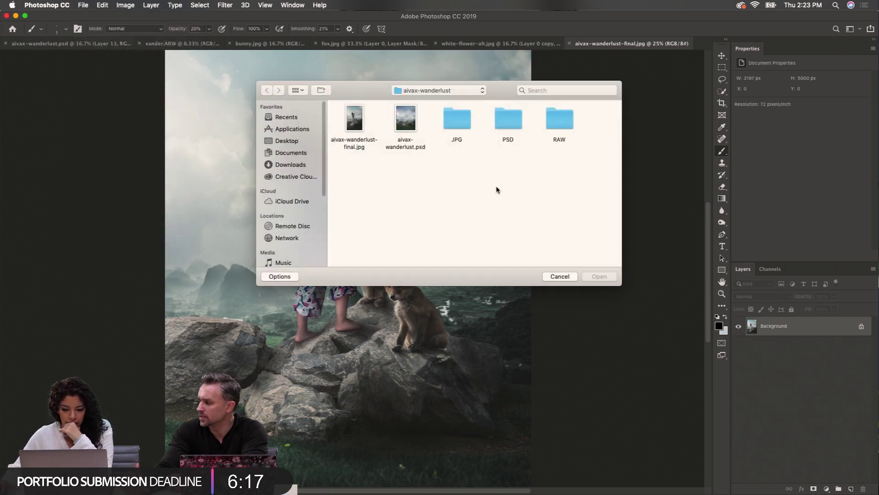
click(406, 124)
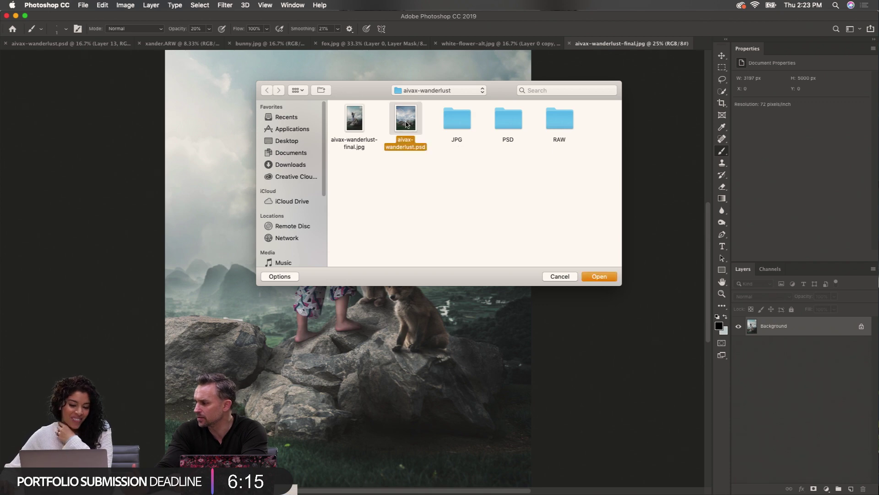
key(Return)
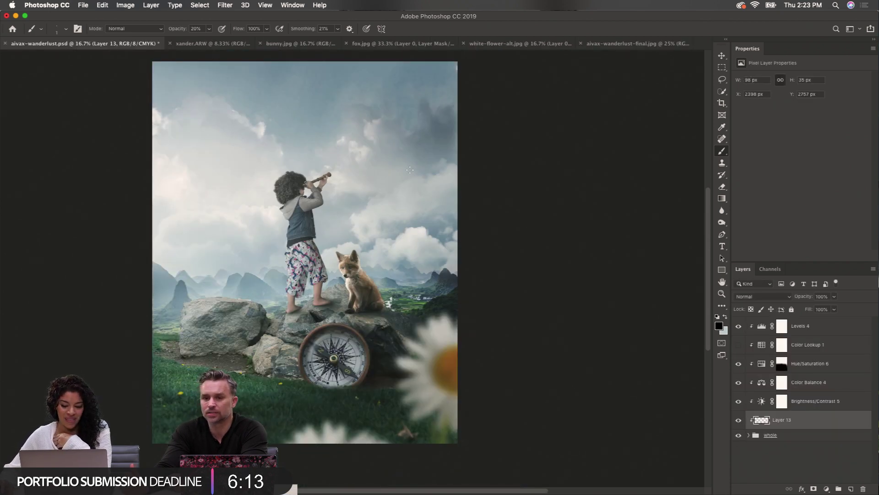
Open aivax-lost-in-pandora.psb from the aivax-lost-in-pandora folder inside Adobe Live
click(82, 5)
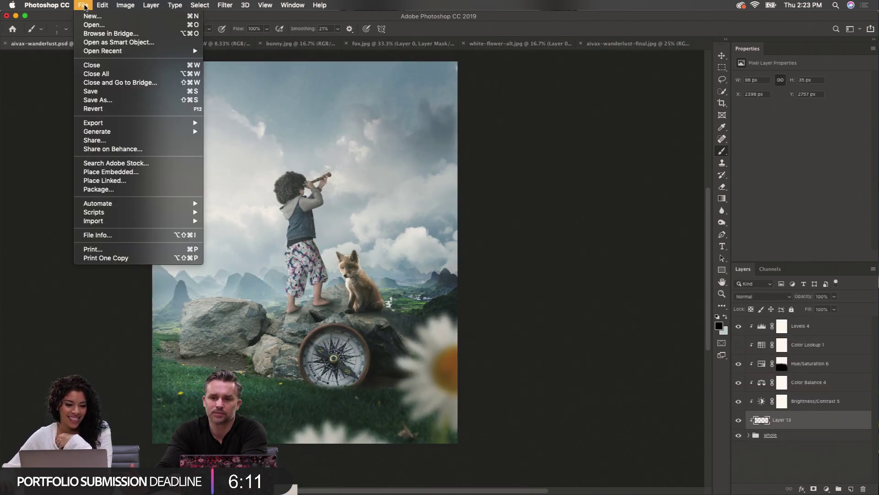
click(91, 23)
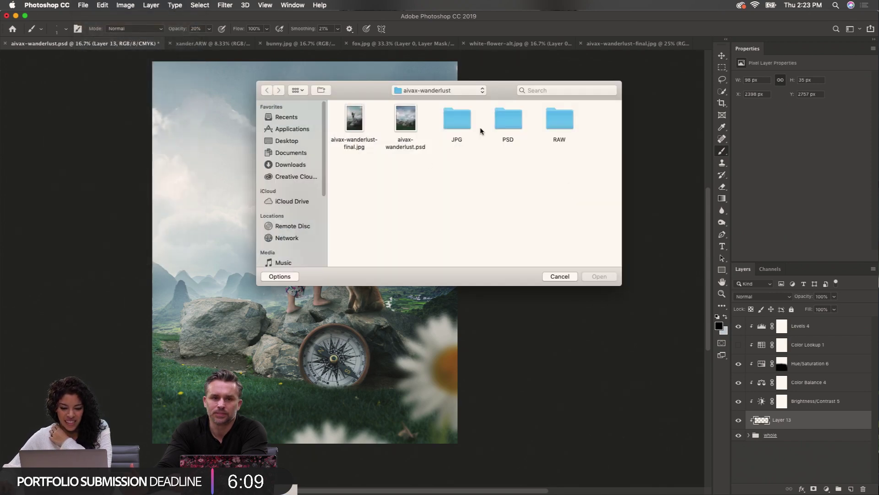
click(422, 91)
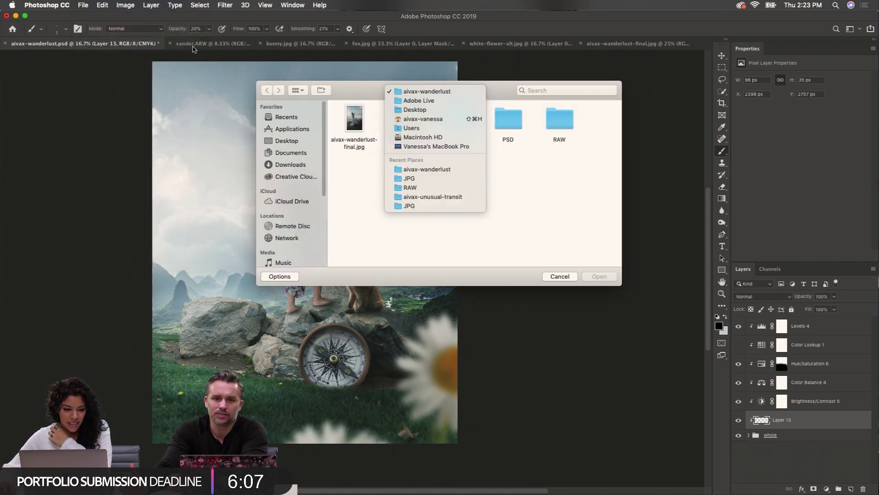
click(417, 100)
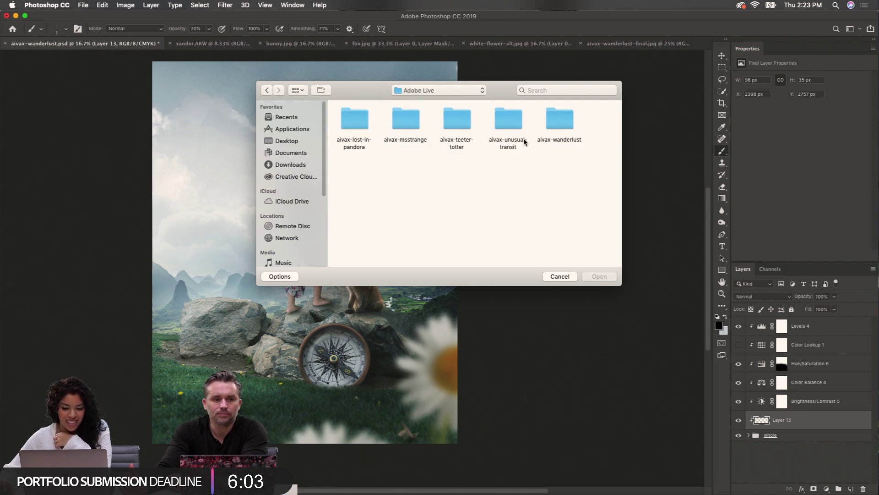
double_click(355, 121)
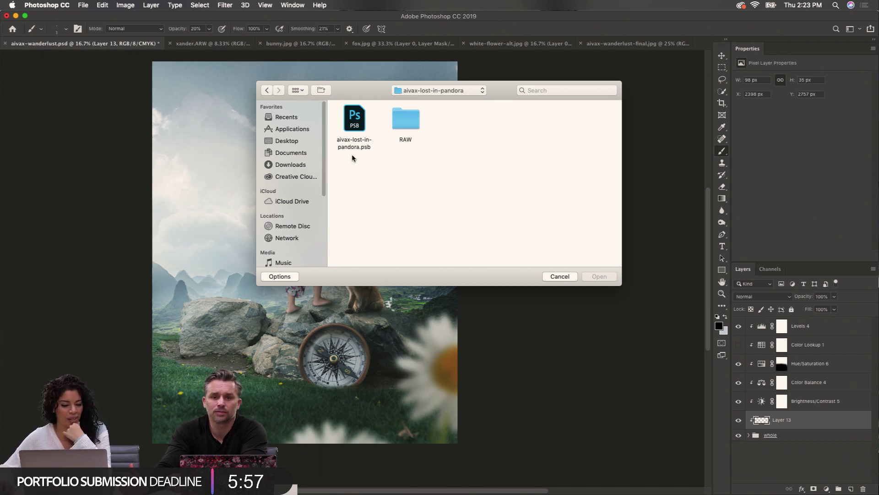
click(355, 124)
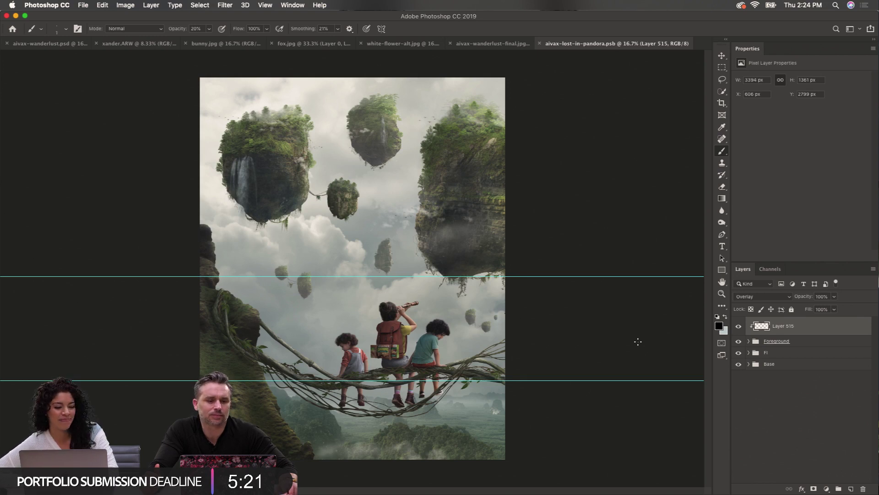
Remove both horizontal guides from the aivax-lost-in-pandora.psb canvas
key(v)
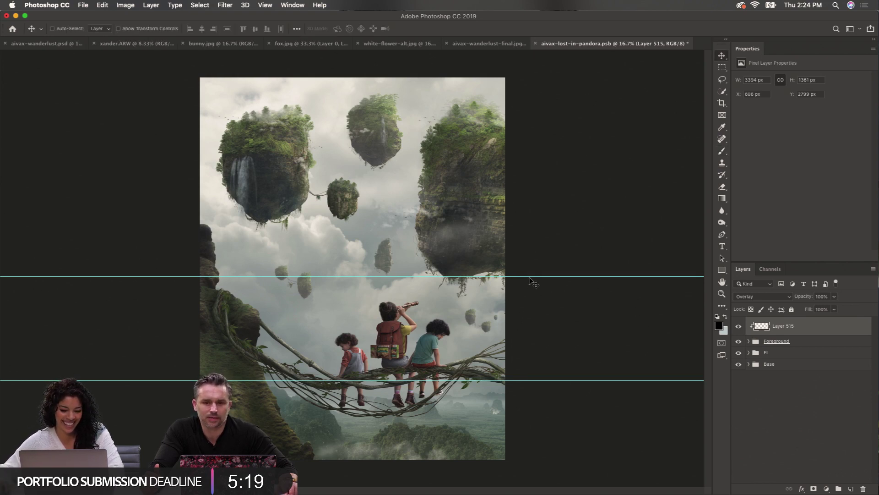
mouse_move(528, 277)
mouse_down()
mouse_move(524, 93)
mouse_move(546, 32)
mouse_up()
drag(526, 381, 553, 33)
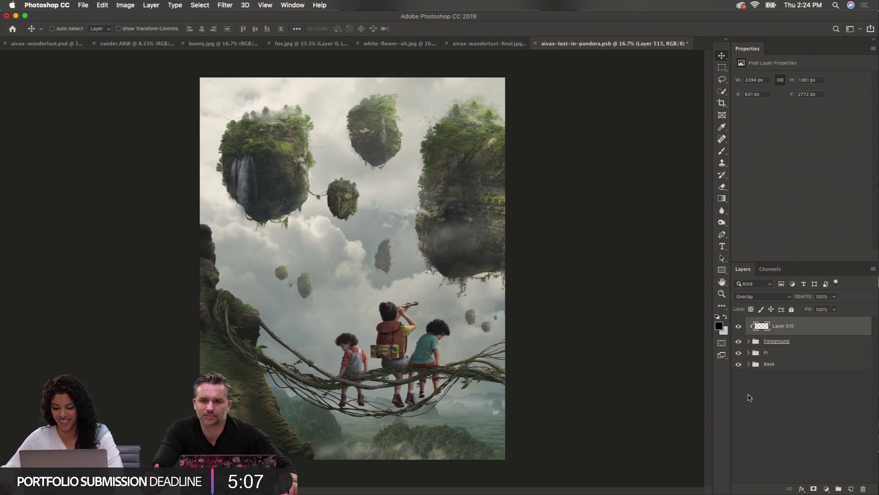
Expand the Foreground and FI layer groups to examine how the composite's layers are organised
click(749, 341)
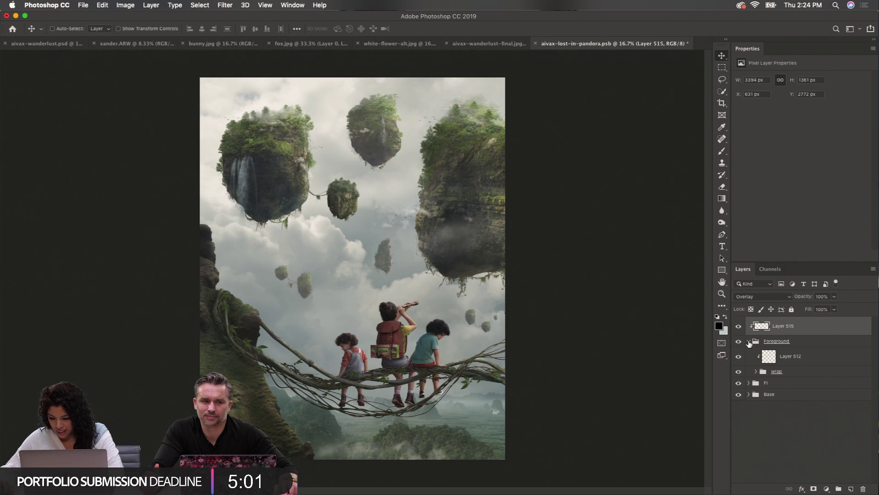
click(749, 383)
scroll(758, 406, down, 1)
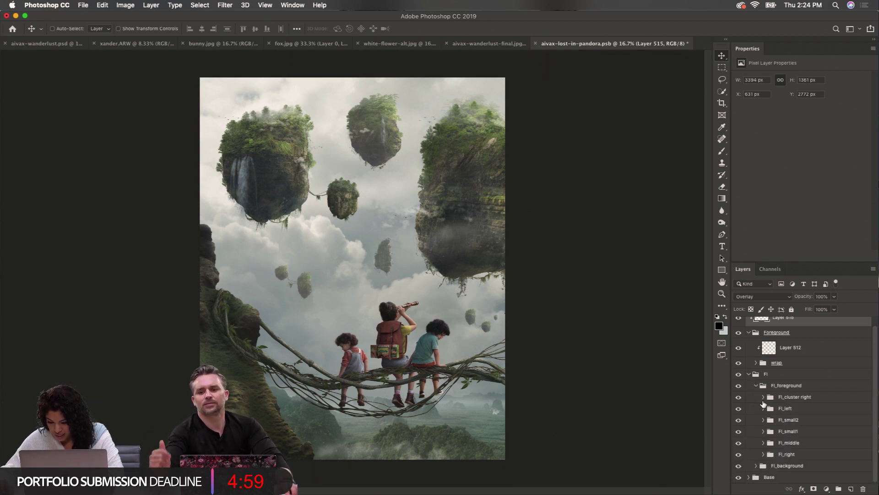
Expand the Base group and its base_forest subgroup to examine the background layers and their adjustments
click(749, 477)
scroll(766, 446, down, 8)
scroll(766, 445, down, 2)
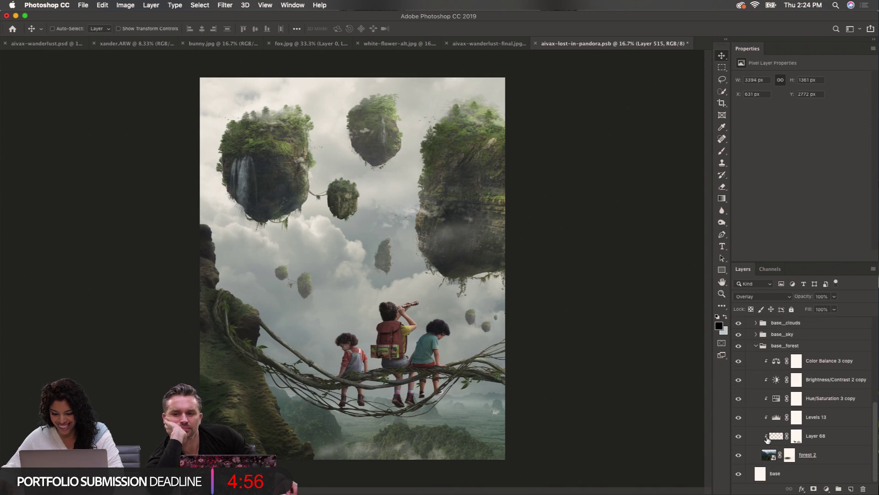
click(757, 335)
scroll(760, 339, down, 1)
scroll(760, 340, up, 1)
click(756, 337)
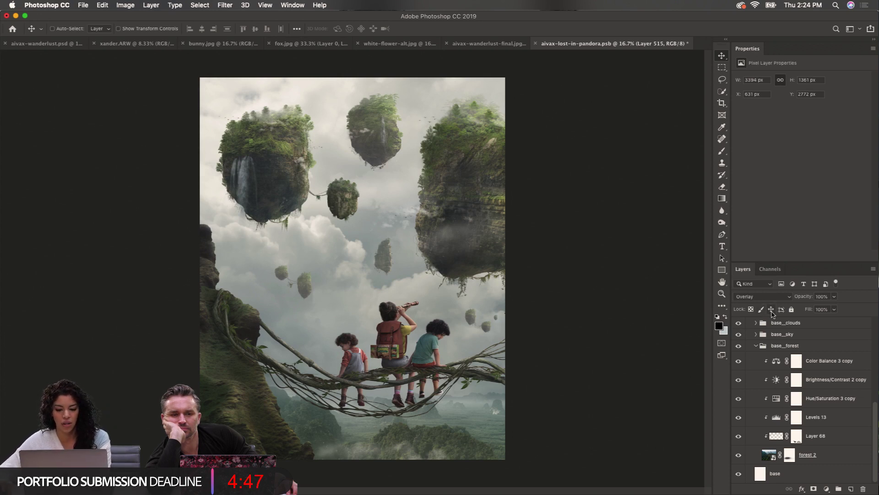
View DSC07424.ARW from the RAW folder in Camera Raw, and close it without importing it
click(83, 5)
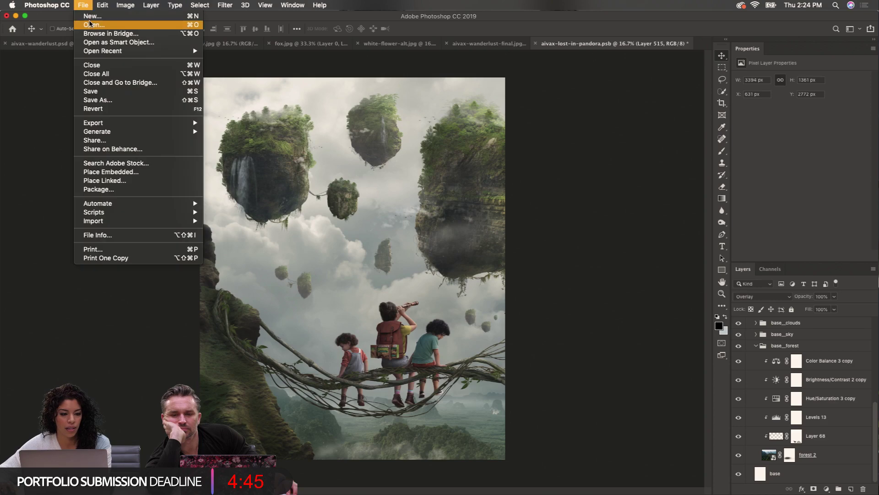
click(91, 25)
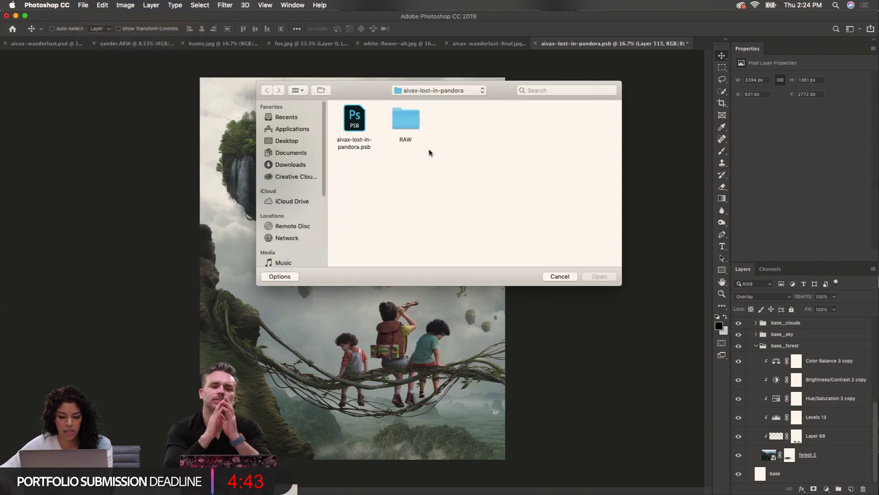
double_click(405, 120)
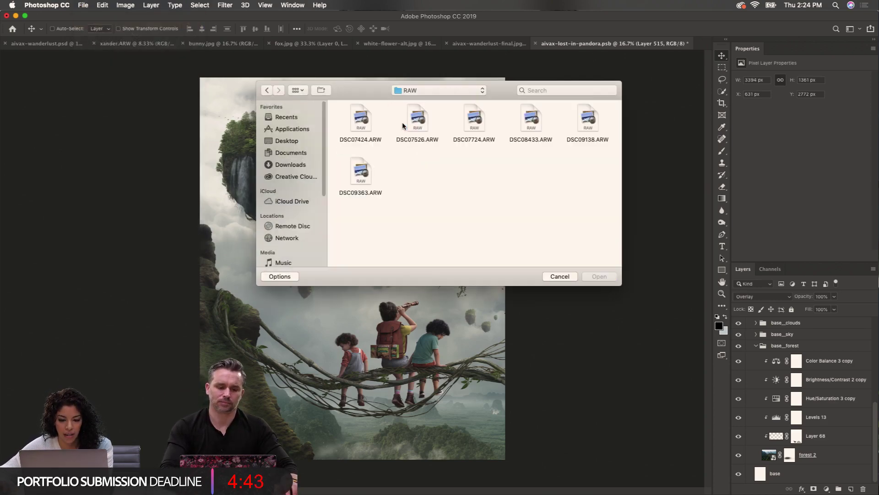
double_click(361, 119)
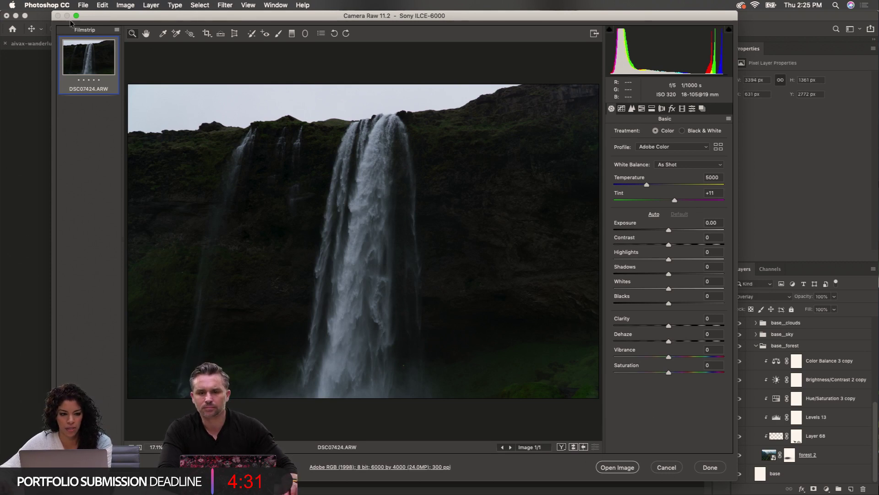
click(660, 471)
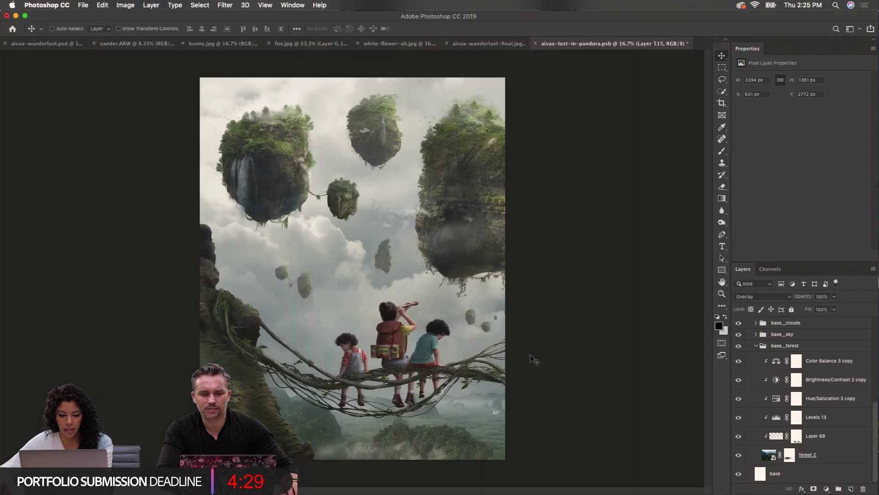
View DSC09363.ARW from the RAW folder in Camera Raw, and close it without importing it
click(83, 4)
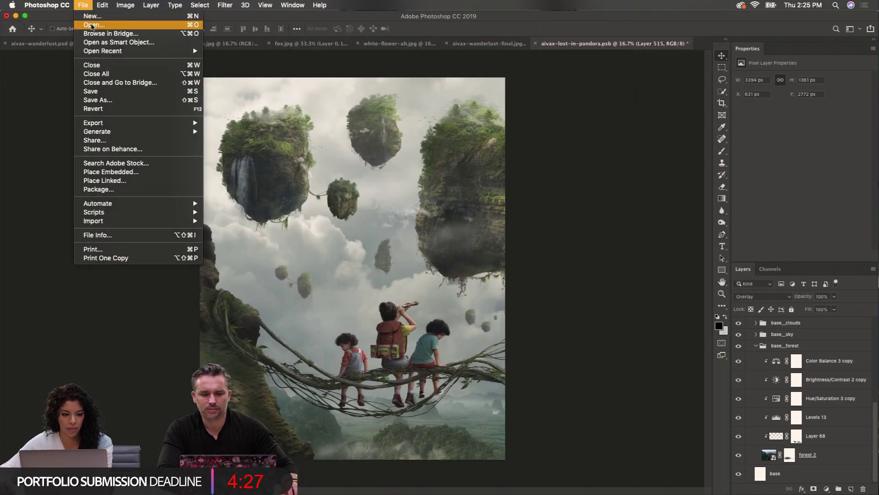
click(99, 23)
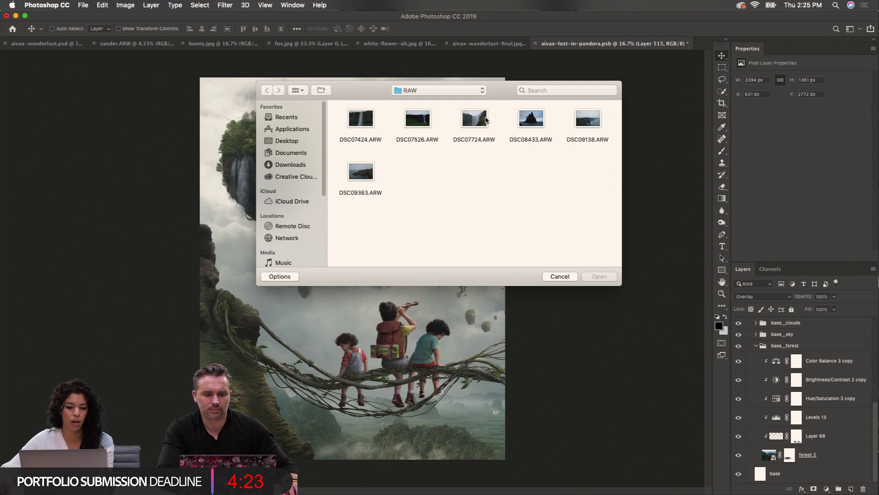
click(366, 173)
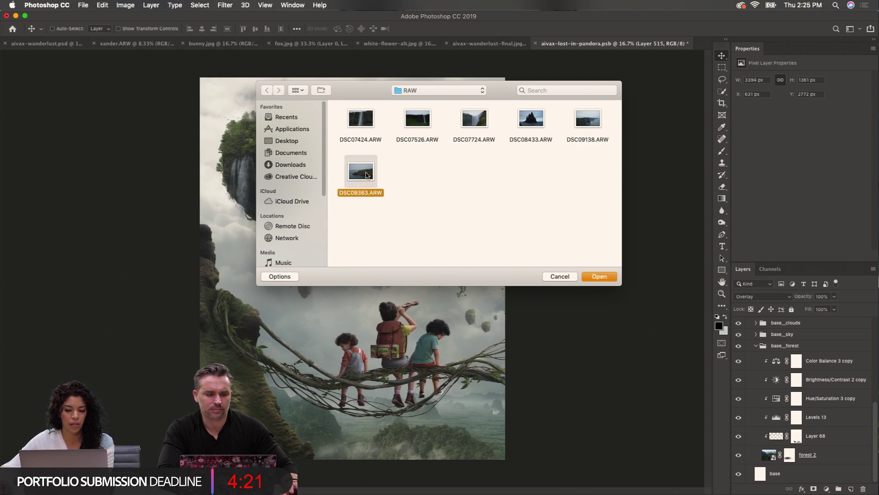
key(Return)
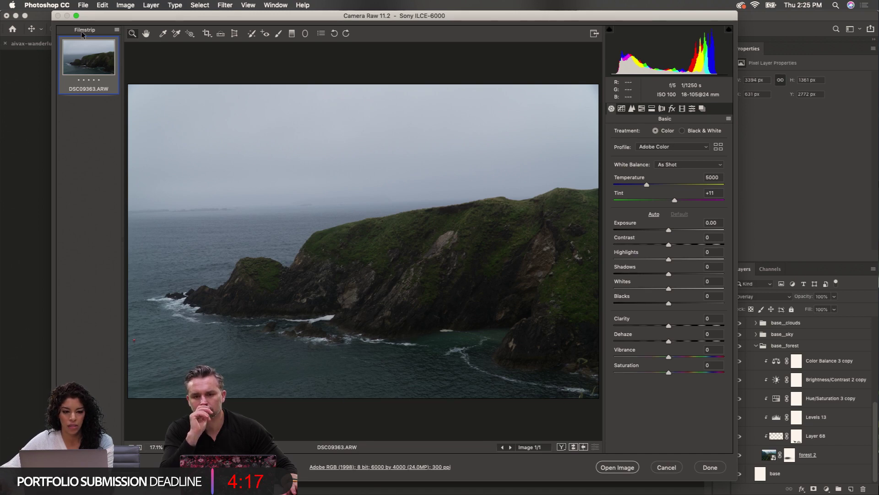
click(666, 468)
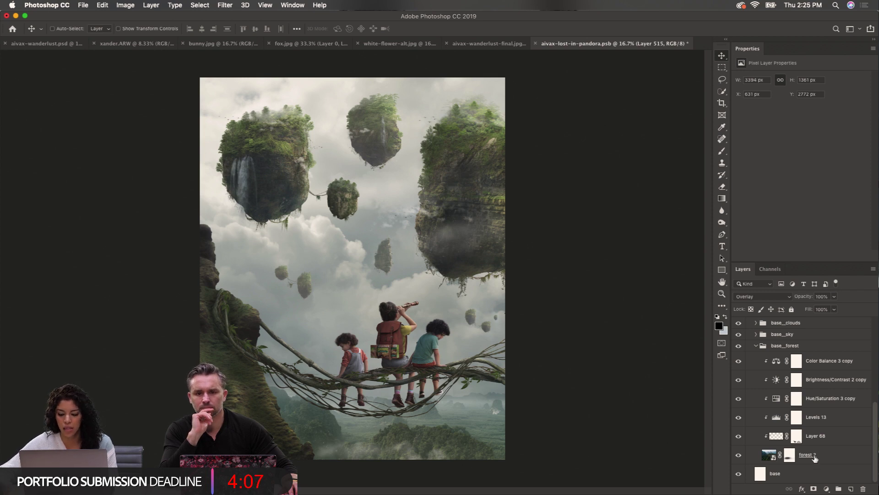
Hide the base_clouds, base_sky and base_forest groups with the forest adjustment layers, and expand the sky and clouds groups
drag(738, 325, 740, 438)
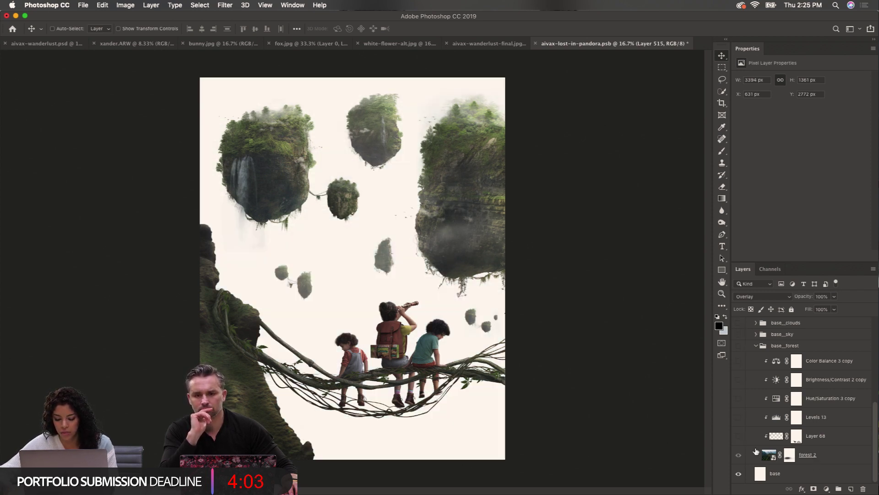
click(756, 336)
click(756, 322)
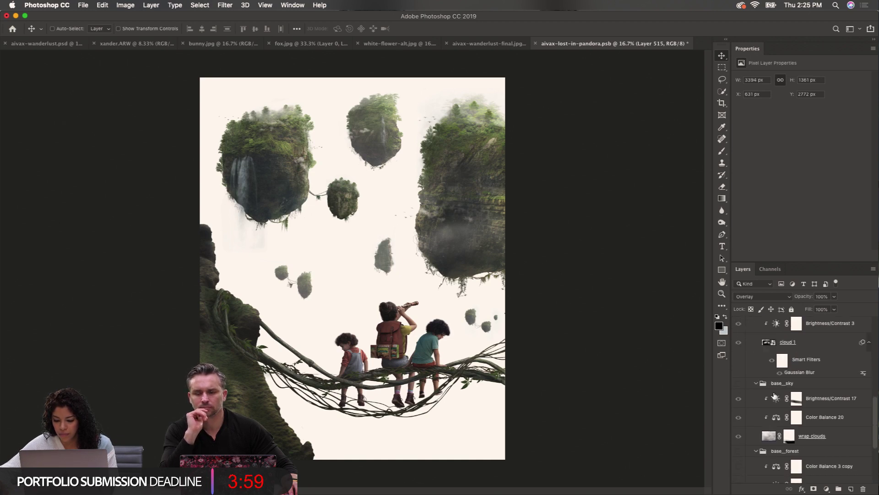
scroll(774, 395, down, 5)
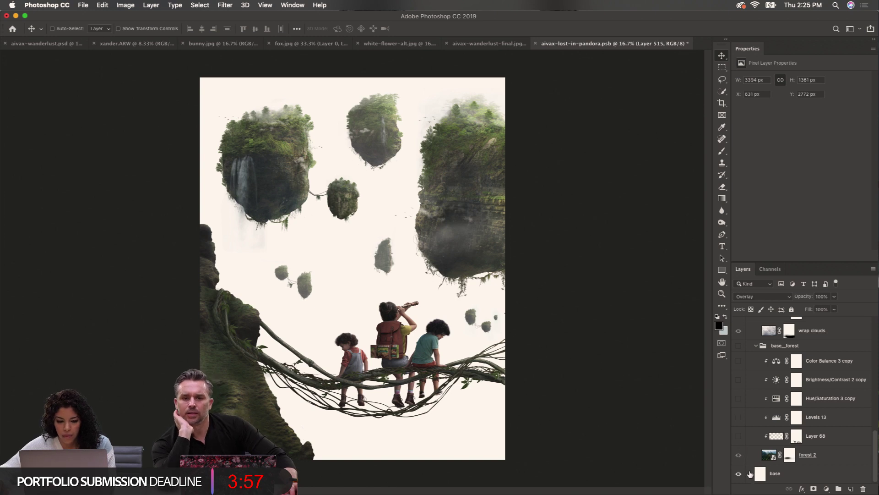
scroll(754, 391, up, 6)
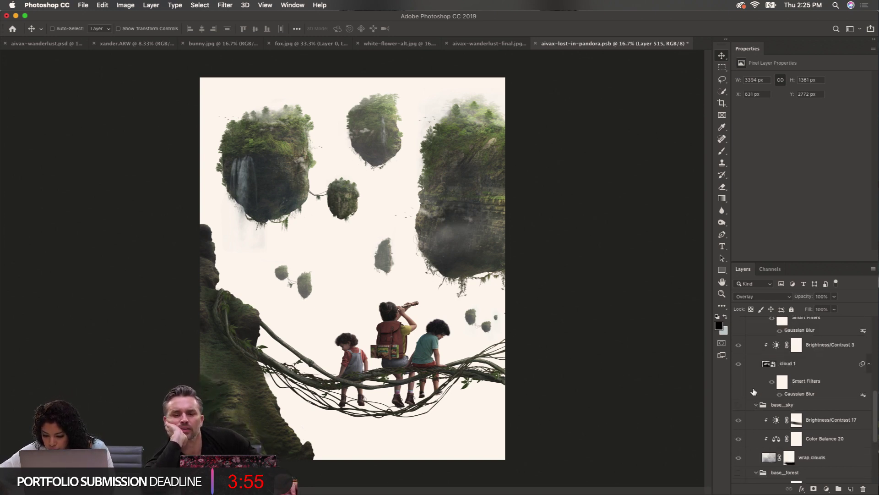
scroll(758, 406, up, 5)
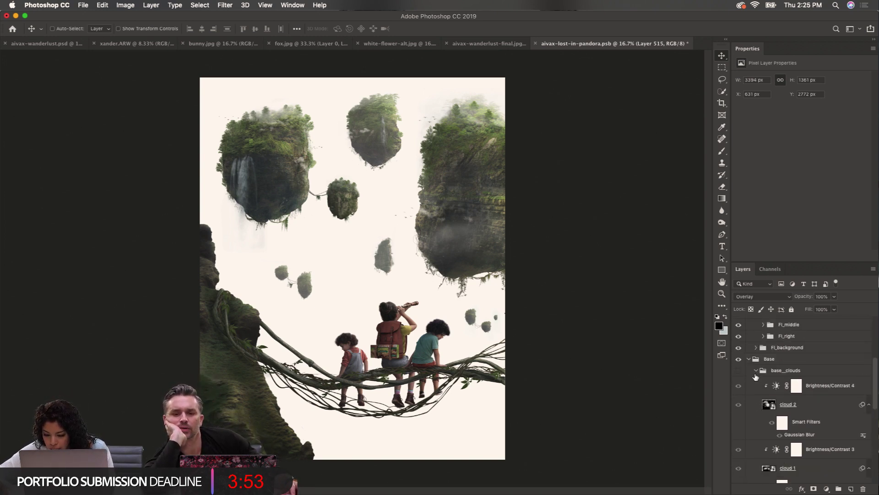
Expand FI_background and hide all floating island groups and foreground layers so only the blank base remains
click(757, 347)
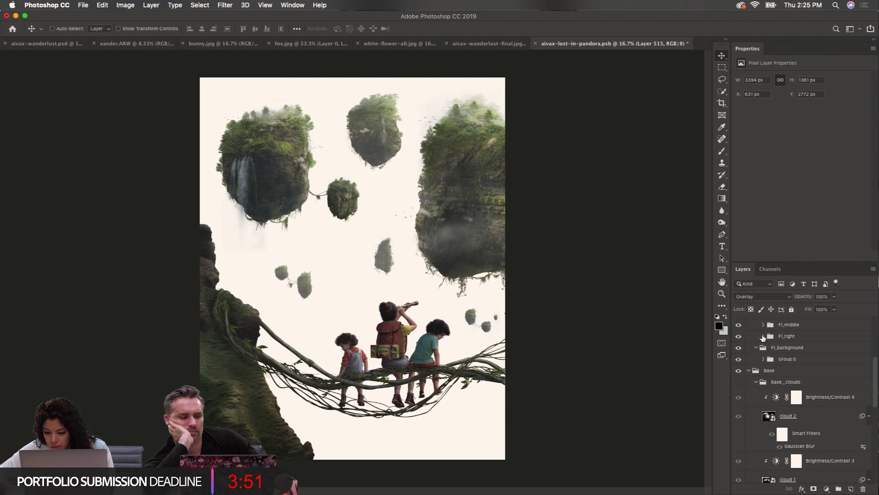
click(738, 336)
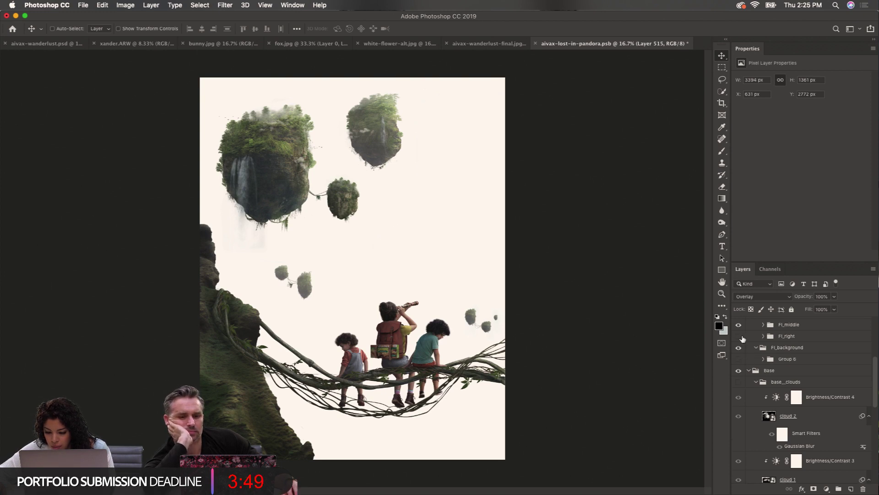
click(739, 336)
click(739, 334)
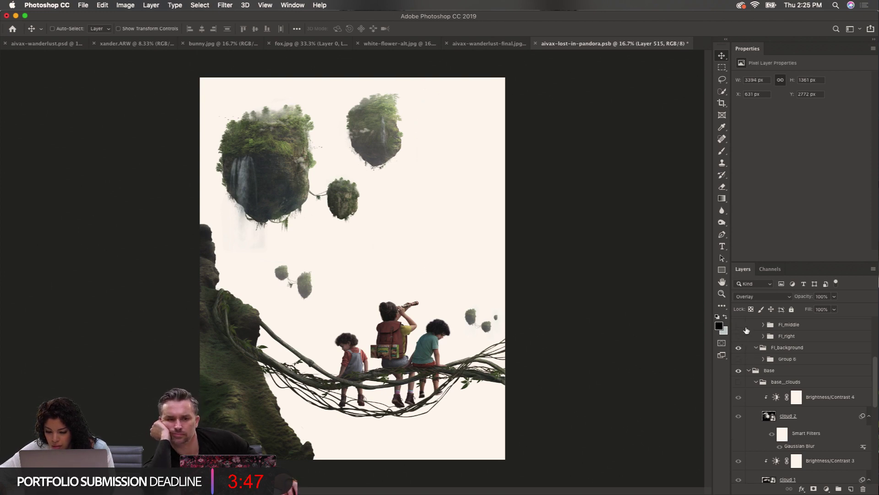
scroll(742, 357, up, 3)
drag(739, 392, 738, 322)
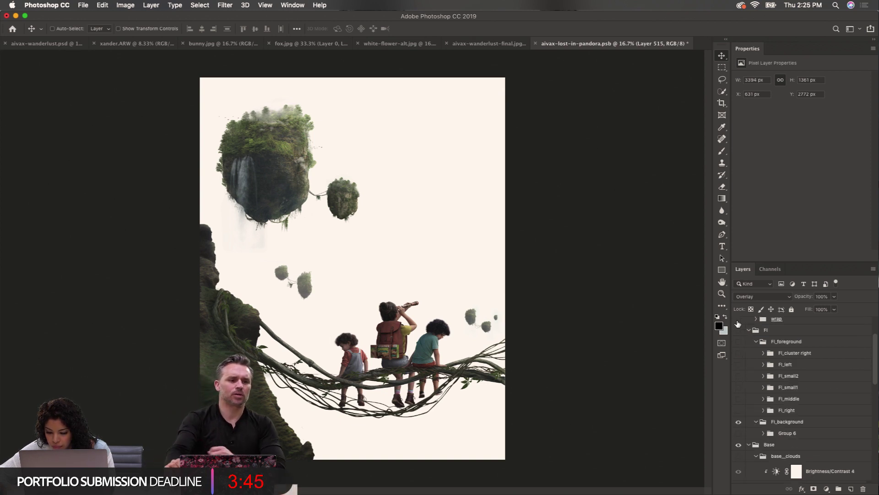
scroll(768, 368, up, 3)
scroll(767, 369, down, 5)
scroll(766, 370, down, 5)
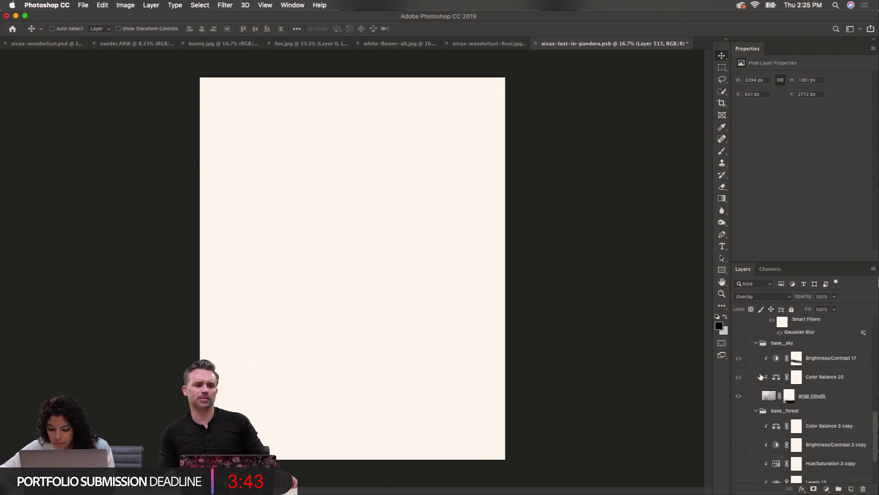
Show the forest 2 layer and compare the forest with and without Layer 68
click(739, 455)
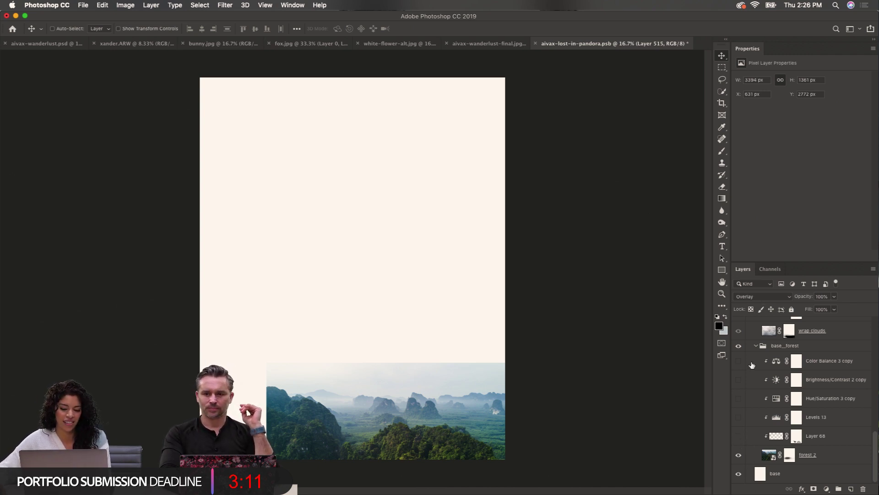
click(739, 437)
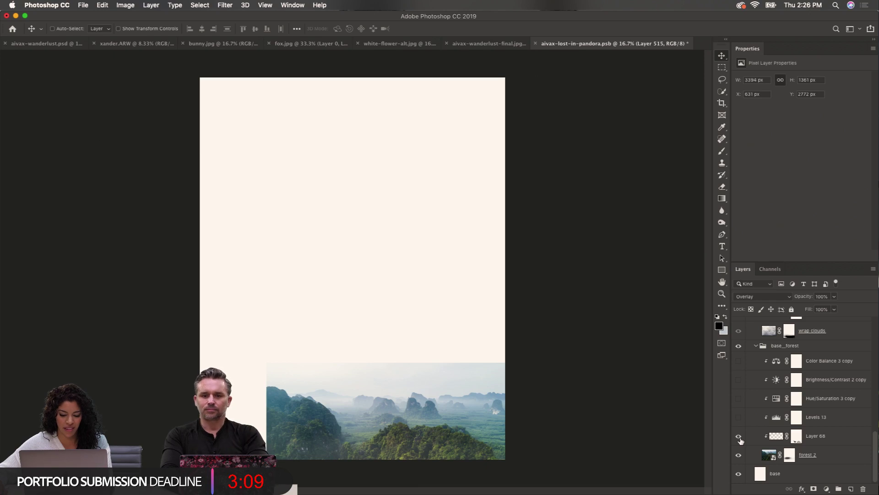
click(739, 454)
click(740, 438)
click(740, 442)
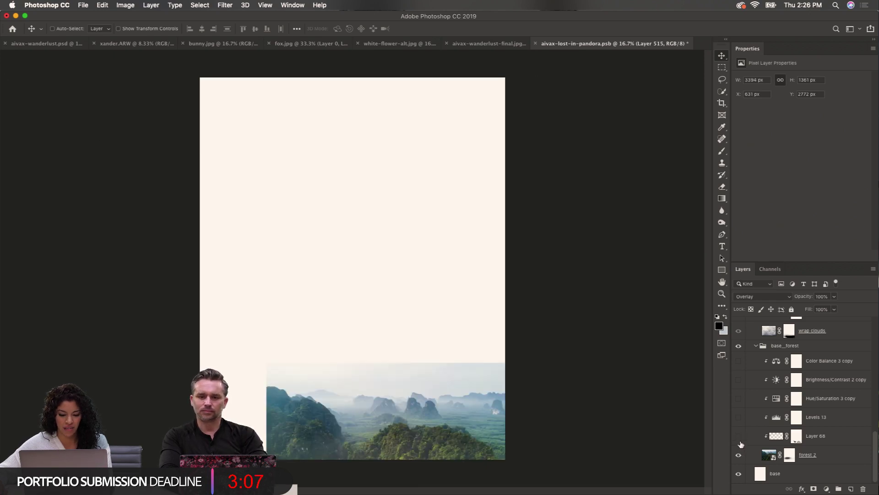
Show Layer 68, all the forest adjustment layers and the wrap clouds sky above them
click(740, 437)
drag(742, 424, 739, 330)
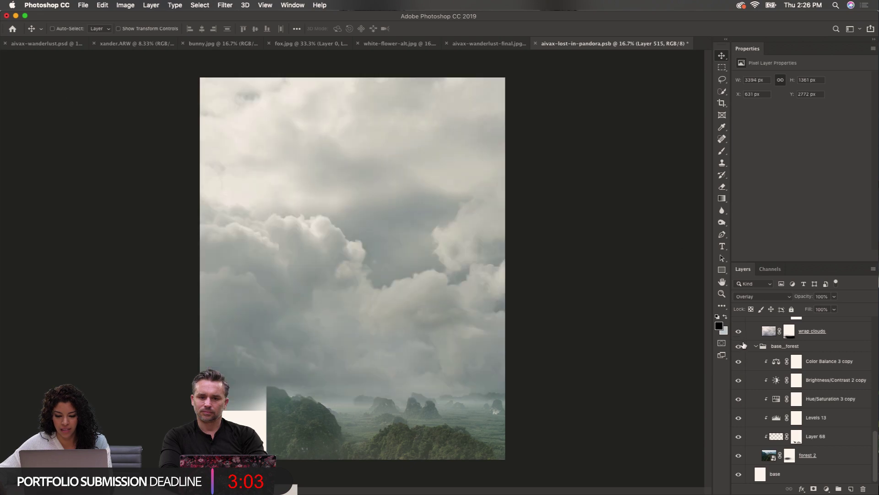
scroll(752, 403, up, 3)
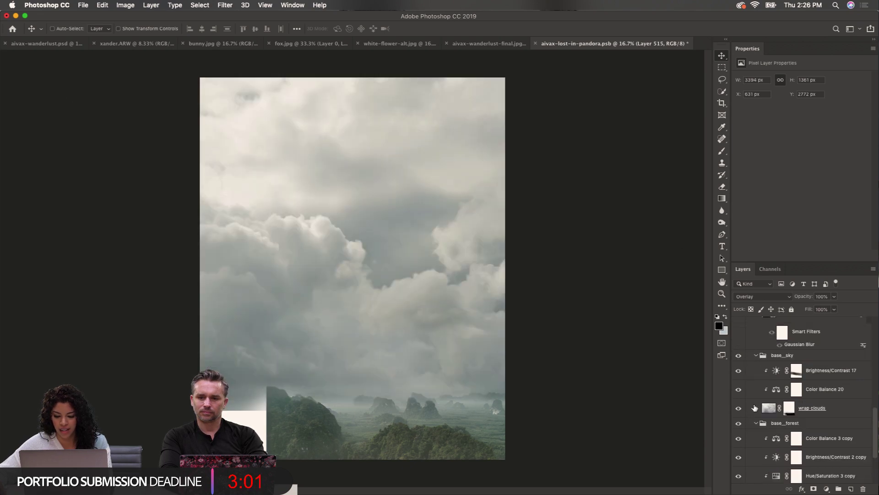
Show the cloud 1 layer in base_clouds and compare the scene with and without it
scroll(751, 408, up, 5)
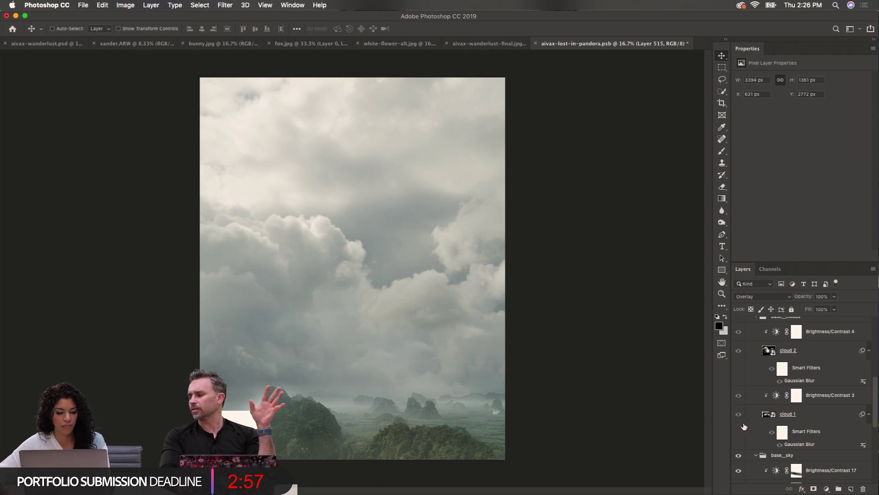
scroll(744, 426, down, 3)
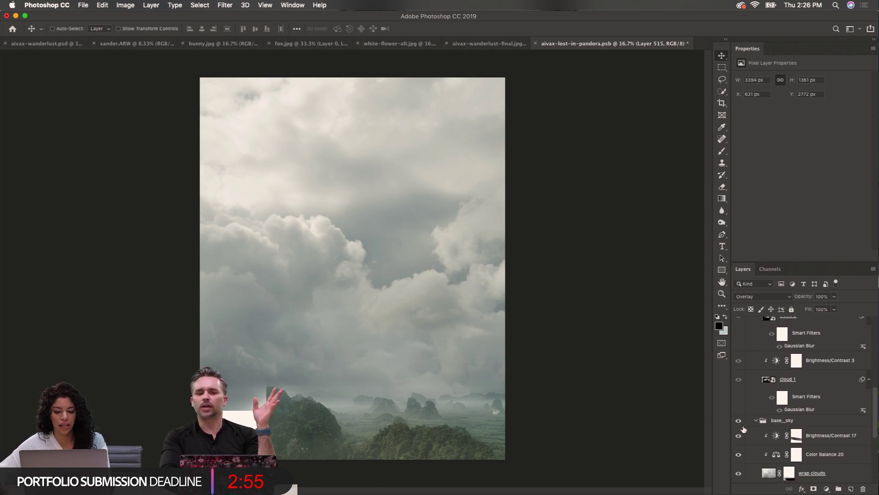
click(739, 381)
click(740, 381)
click(740, 381)
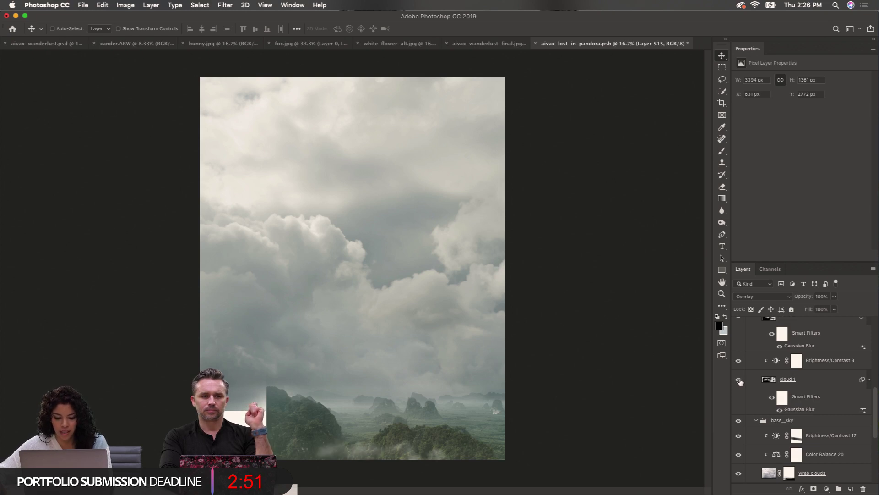
Show Group 6 in FI_background and expand it to its wrap group with the vines and body subgroups
scroll(742, 359, up, 5)
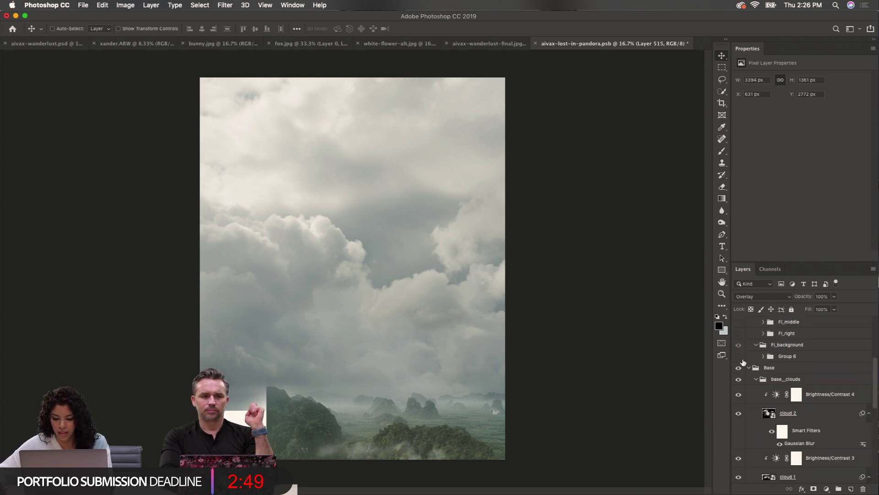
click(739, 356)
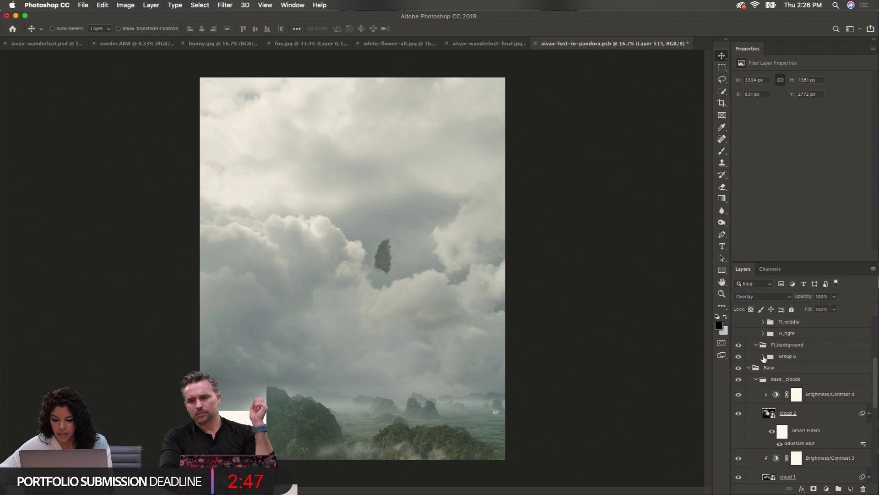
click(763, 356)
scroll(740, 426, down, 1)
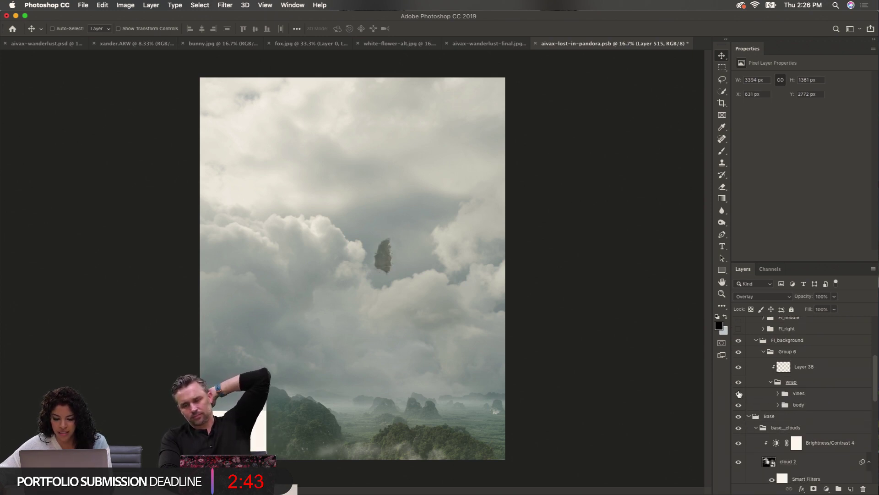
Inspect the small background island up close with its body group hidden and shown
drag(366, 248, 411, 256)
click(411, 257)
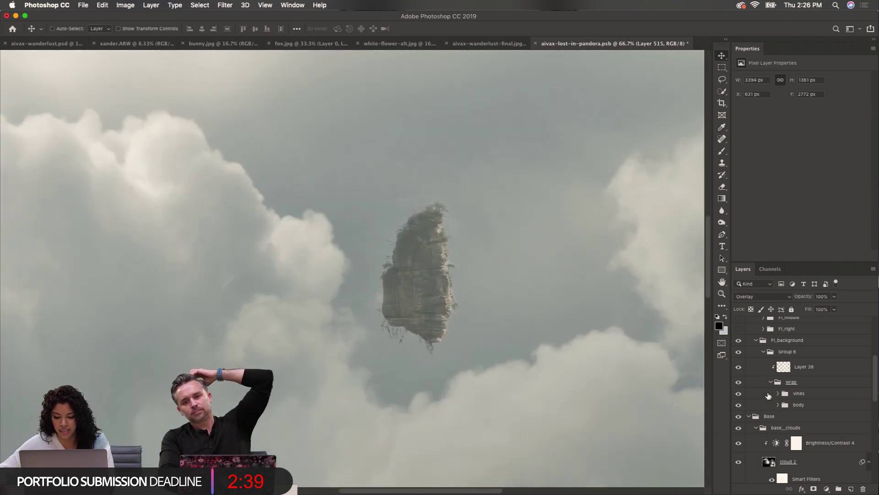
click(739, 405)
click(739, 405)
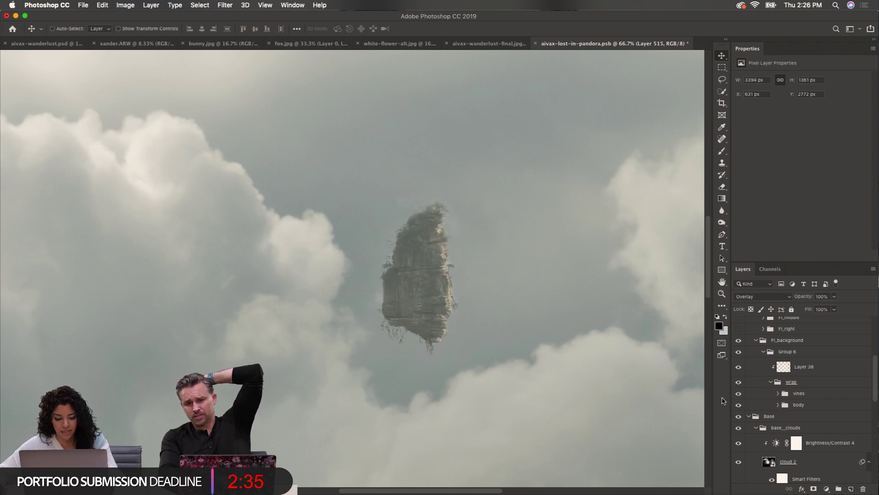
Show the FI_right island group, expand it, and hide its birds, clouds and adjustment layers down to Layer 69
scroll(467, 302, down, 3)
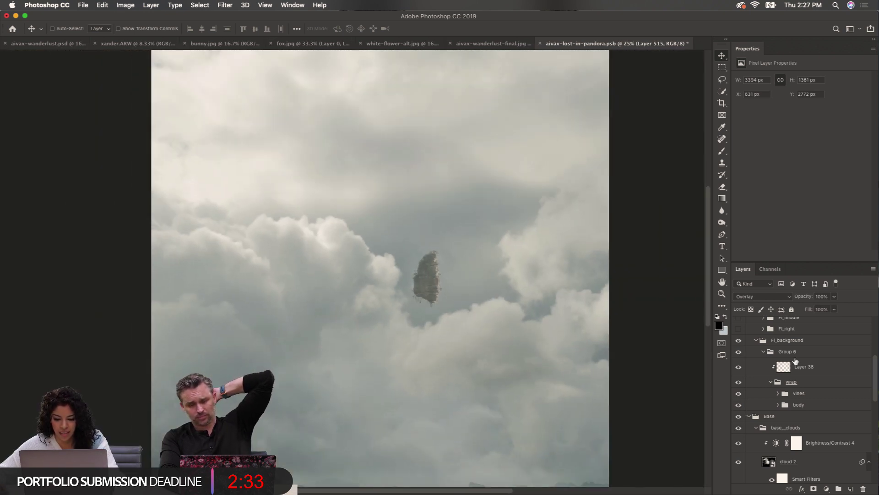
scroll(743, 341, up, 1)
click(738, 346)
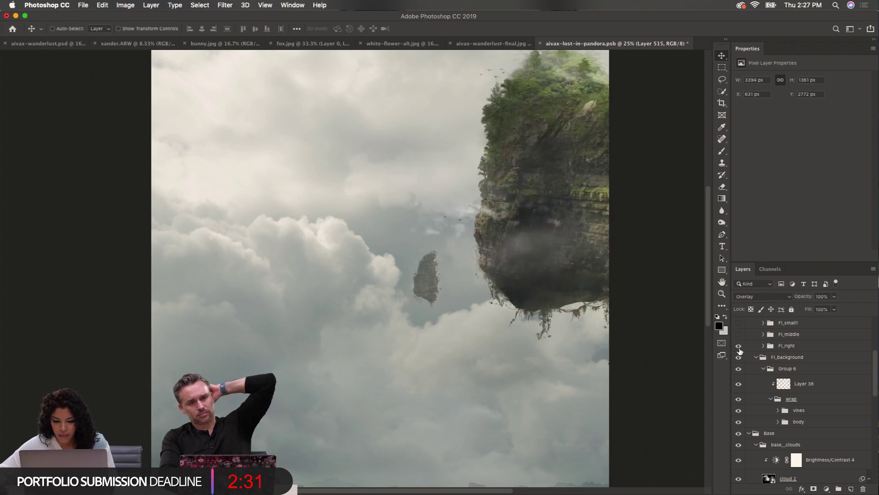
click(763, 346)
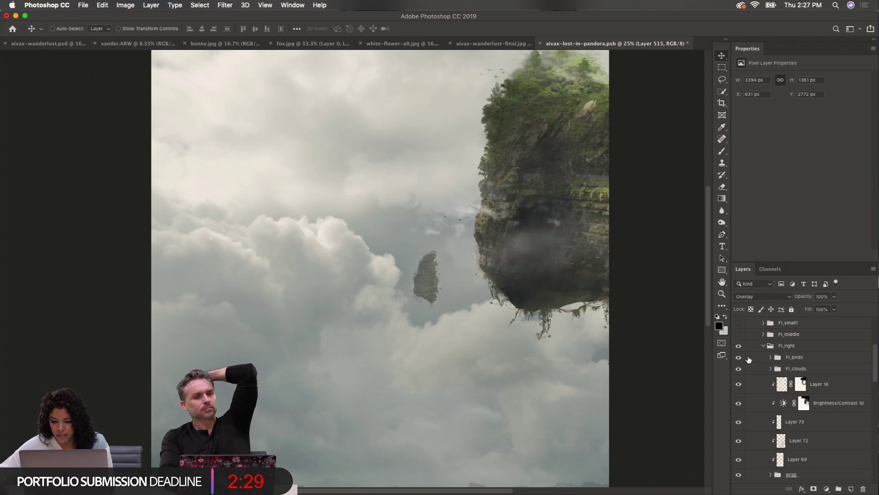
drag(738, 359, 737, 456)
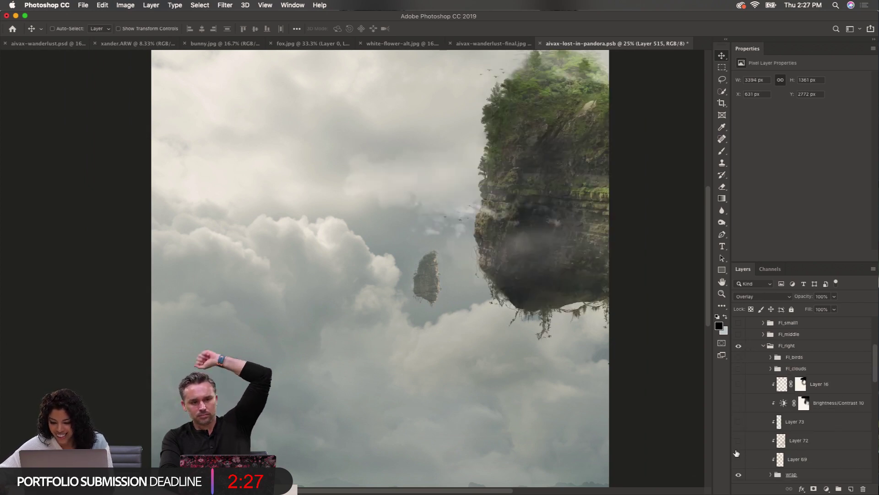
Expand the wrap group inside FI_right and hide its floating_island_right top and vines subgroups, leaving the bare cliff body
scroll(752, 455, down, 5)
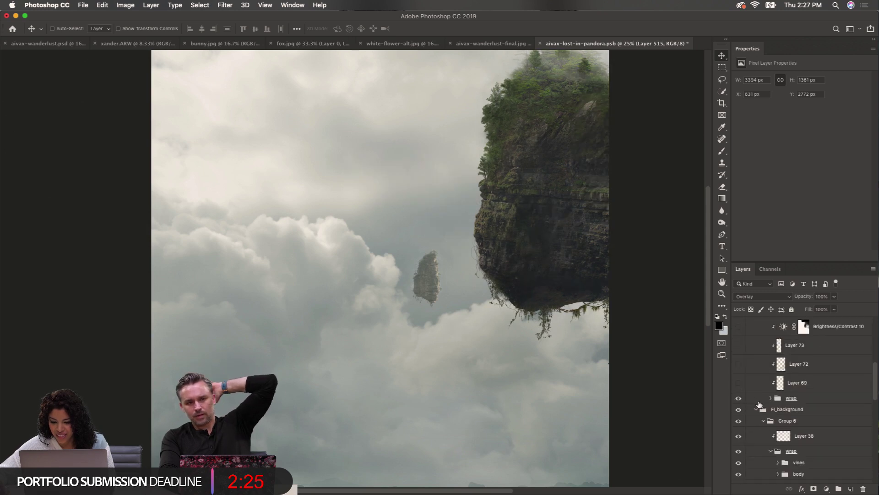
click(771, 398)
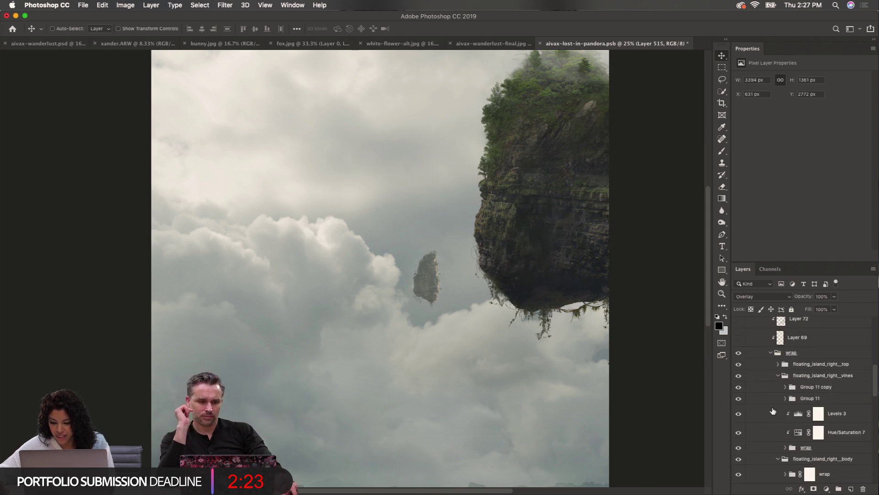
click(739, 364)
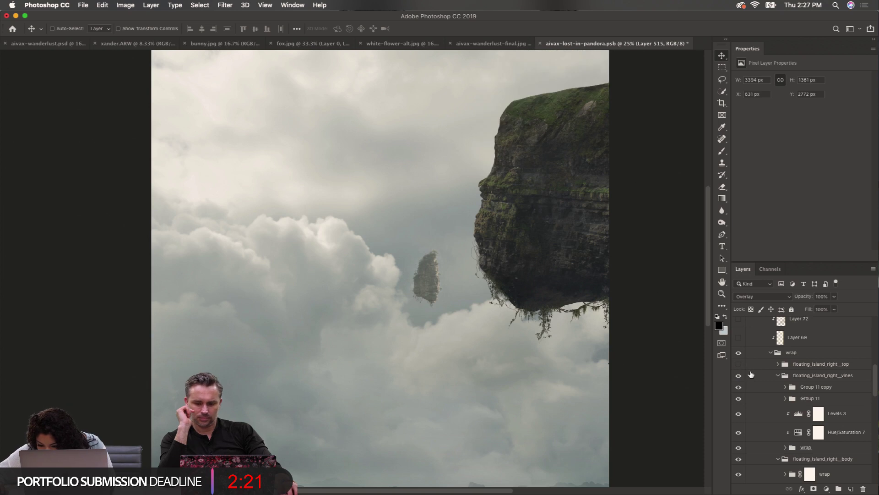
click(738, 375)
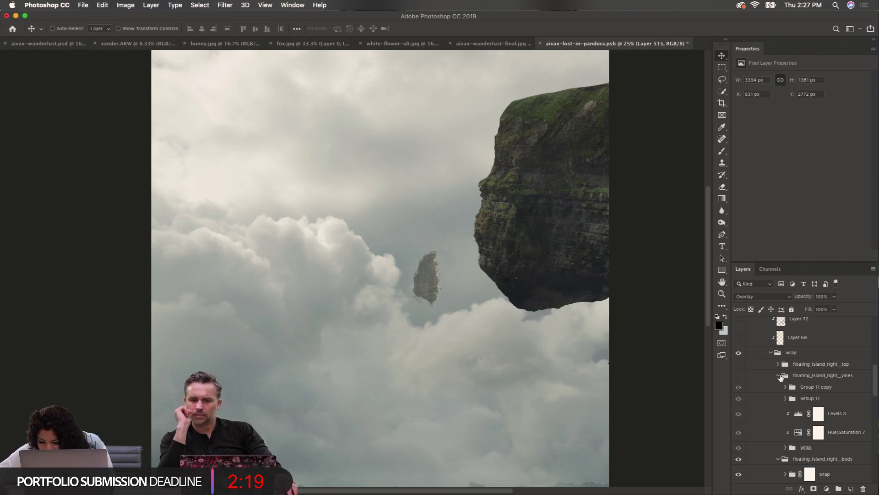
Expand Group 11 copy, Group 11 and the wrap group within the right island's vines and look through their layers
click(785, 388)
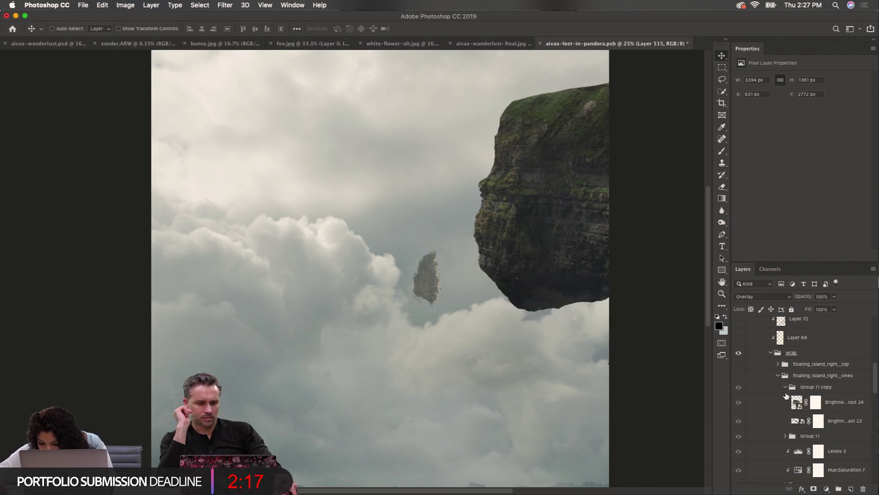
scroll(776, 409, down, 2)
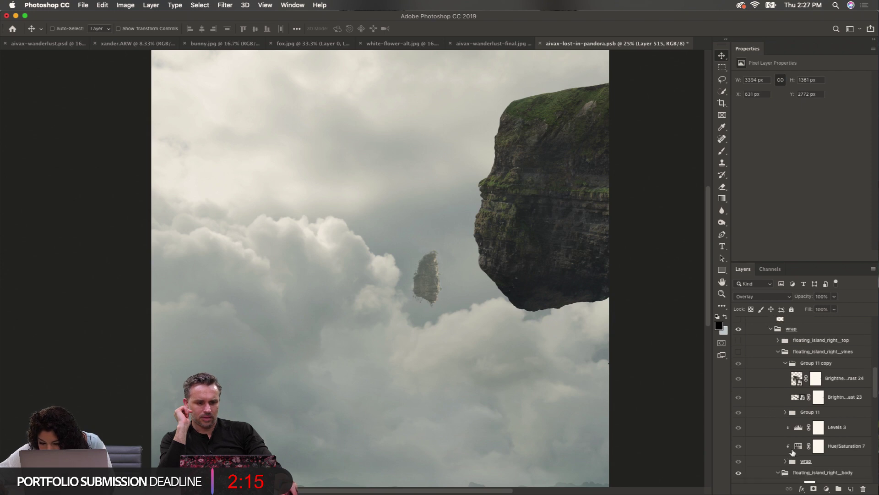
click(785, 411)
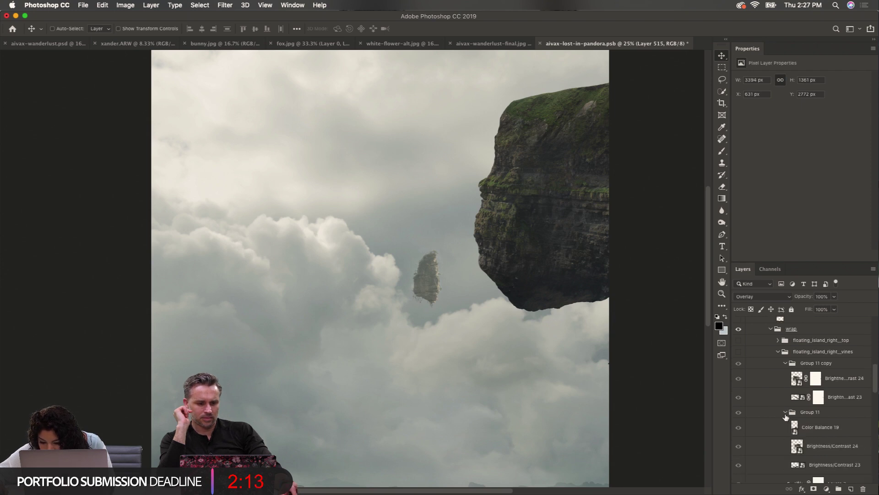
scroll(748, 430, down, 1)
scroll(760, 426, down, 6)
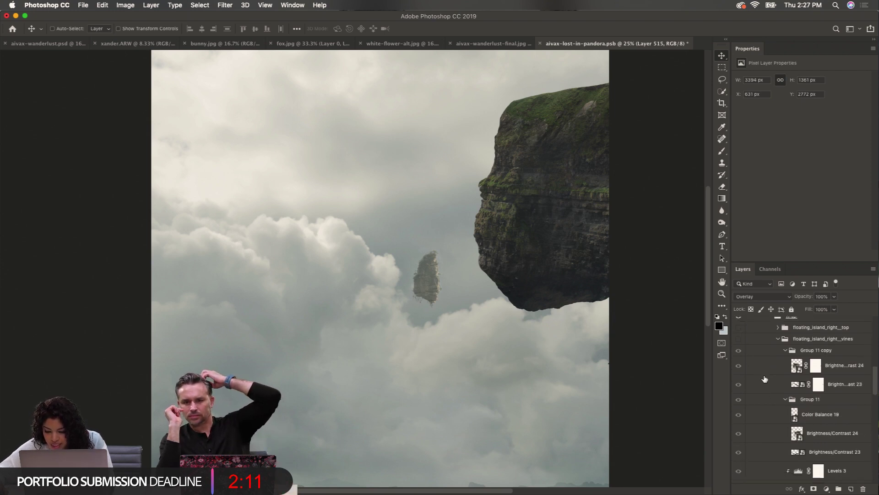
click(785, 442)
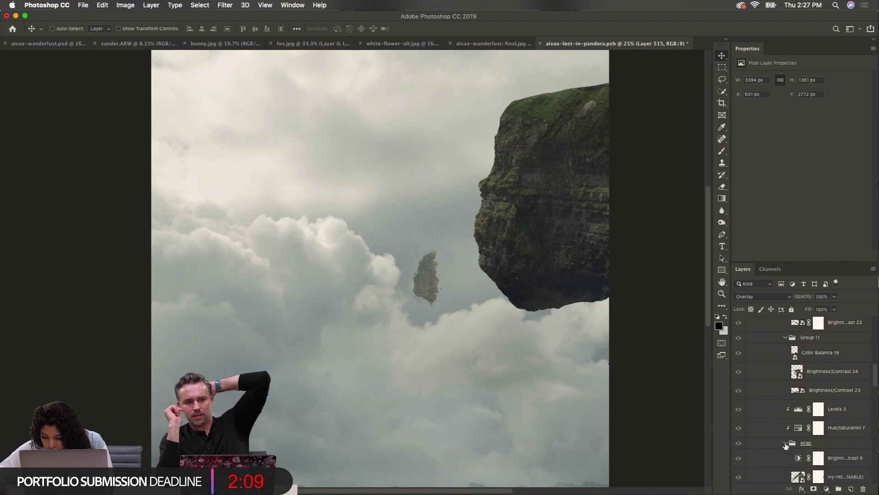
scroll(779, 431, down, 9)
scroll(774, 422, down, 12)
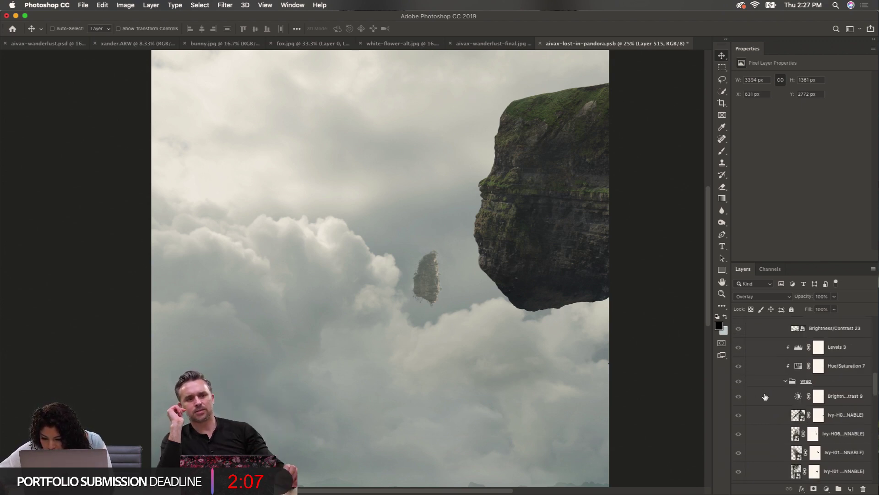
scroll(766, 400, down, 1)
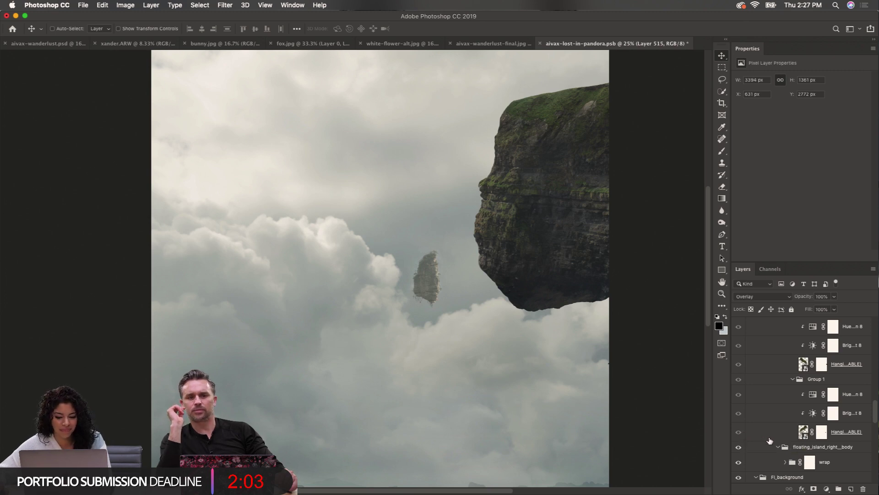
Show the right island's vines again and compare them with and without the hanging-vine layers in Group 1 and Group 1 copy
click(739, 432)
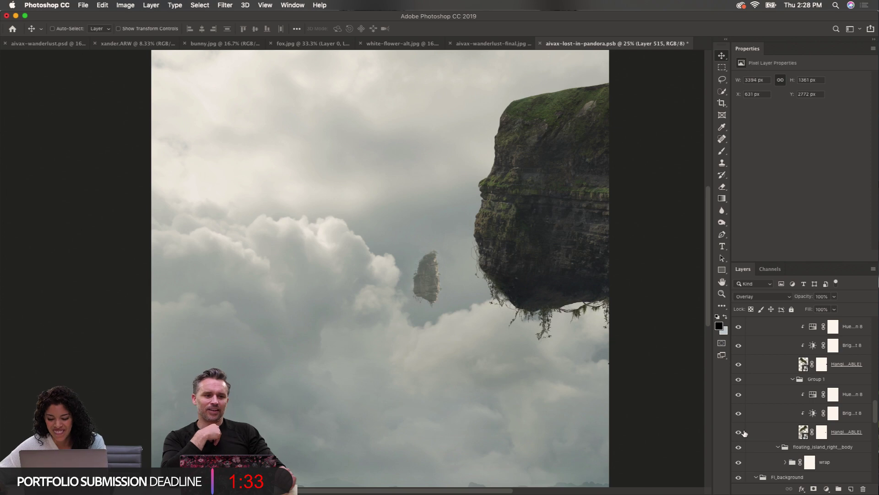
scroll(761, 415, down, 2)
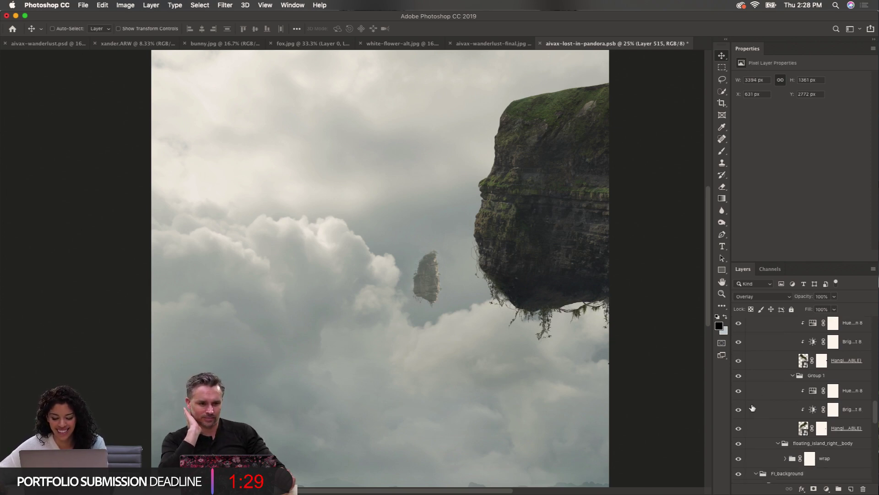
click(739, 429)
click(739, 429)
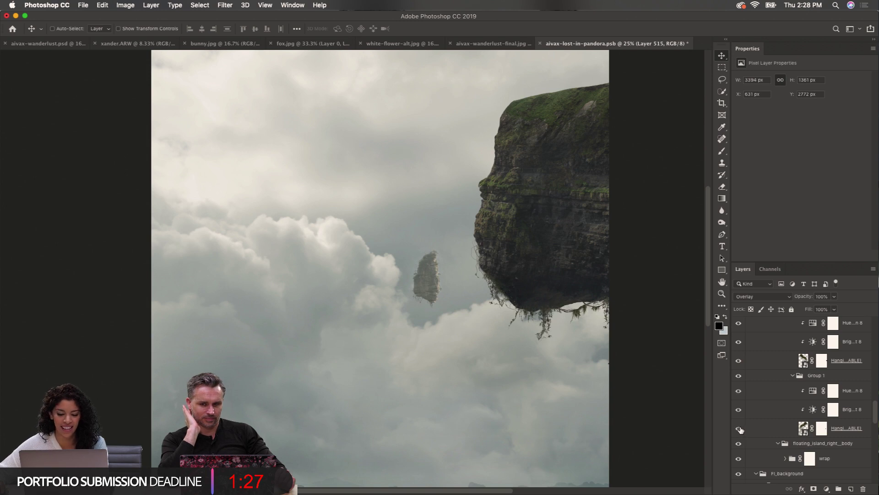
click(739, 360)
click(739, 361)
Compare the right island with and without the wrap group of its body
click(739, 459)
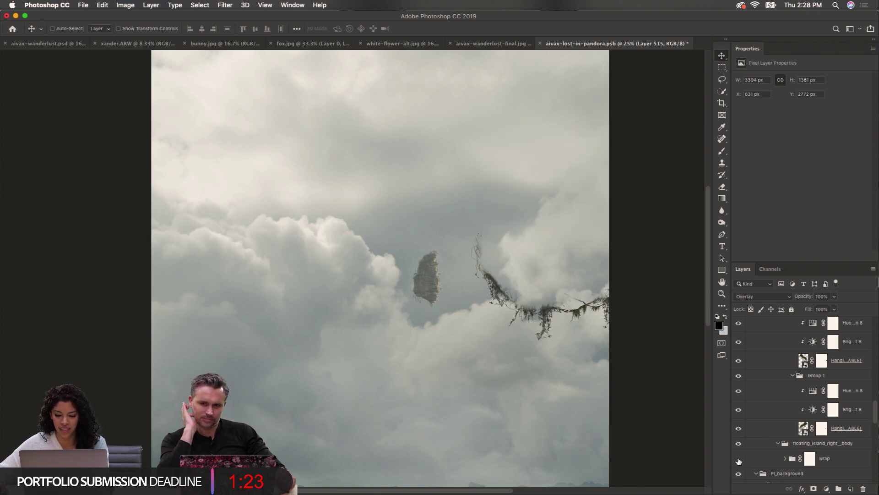
click(739, 459)
click(739, 458)
click(739, 459)
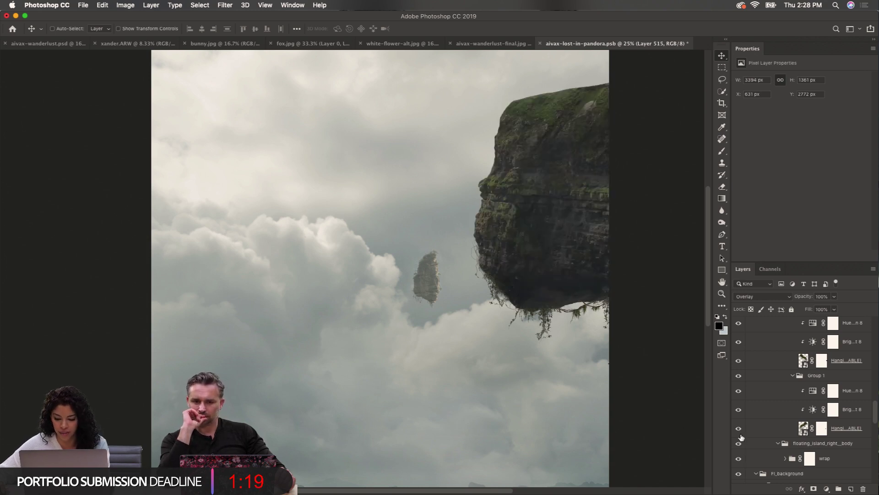
Check the effect of the brightness adjustment in Group 1 and the hanging-vine layer in Group 1 copy
click(739, 410)
click(739, 409)
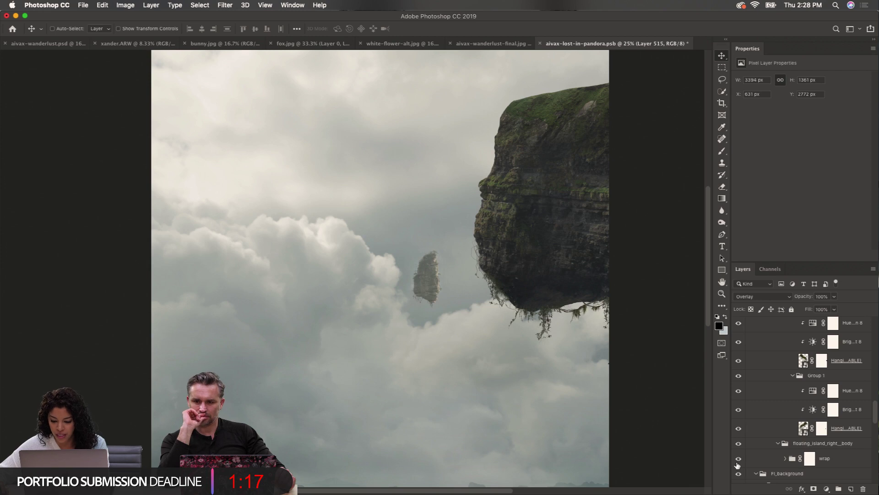
click(738, 362)
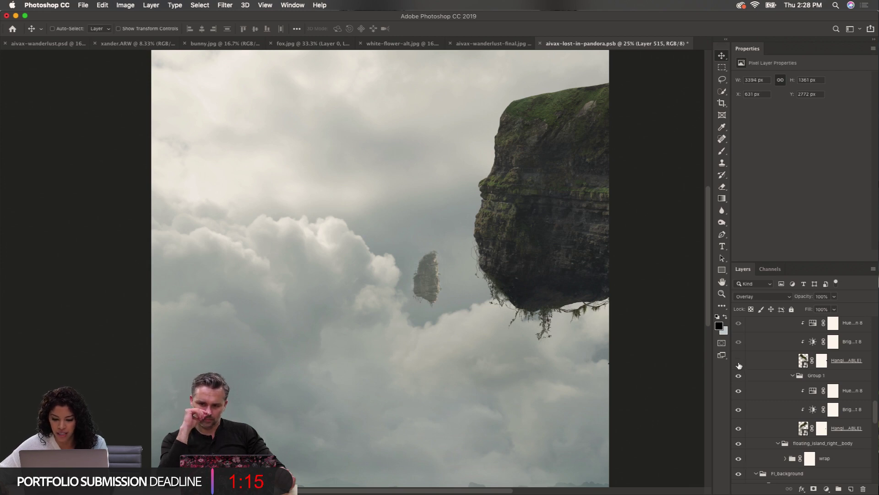
click(739, 362)
Compare the right island with and without the individual ivy layers in the vines' wrap group
scroll(743, 365, down, 1)
scroll(743, 365, up, 5)
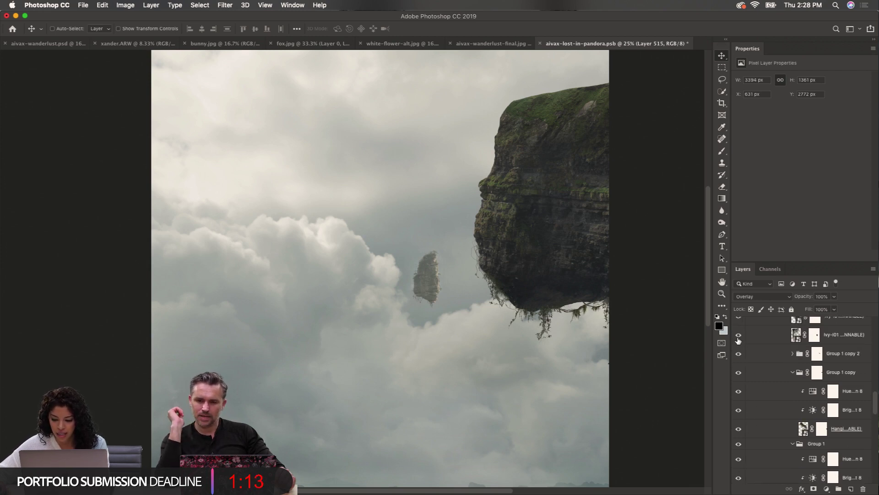
scroll(739, 339, up, 2)
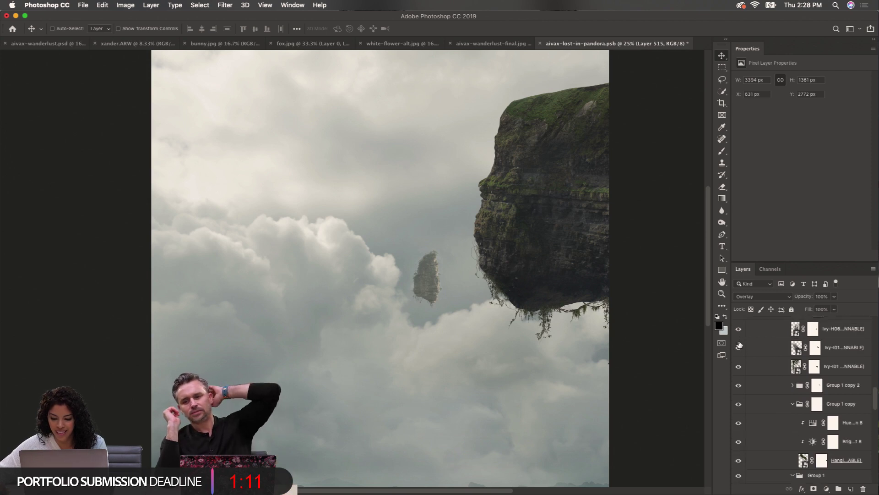
click(739, 350)
scroll(740, 350, up, 2)
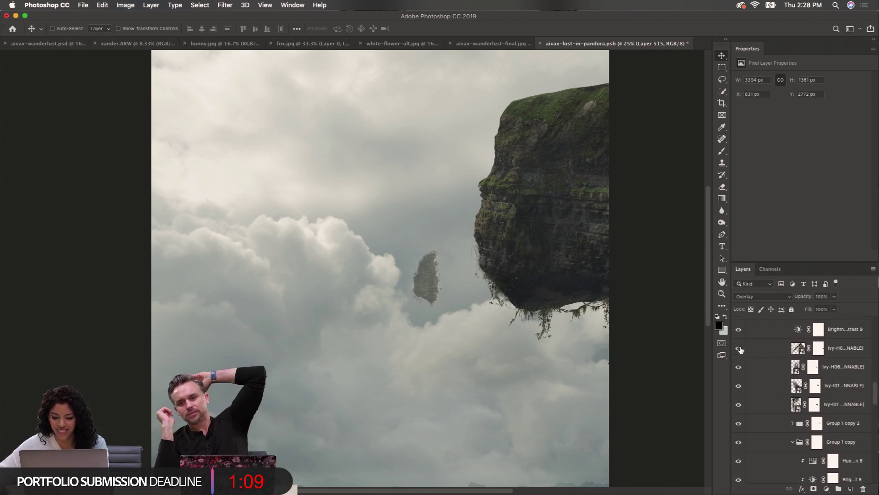
click(742, 385)
click(741, 385)
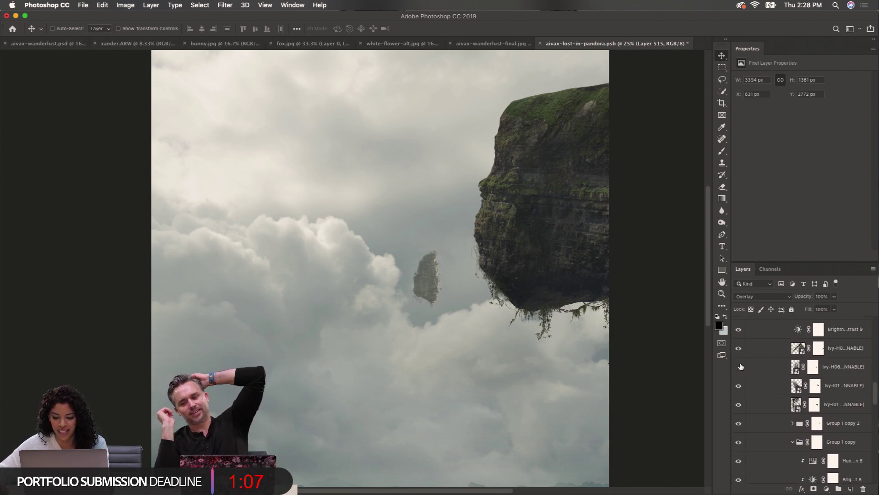
click(740, 367)
click(741, 367)
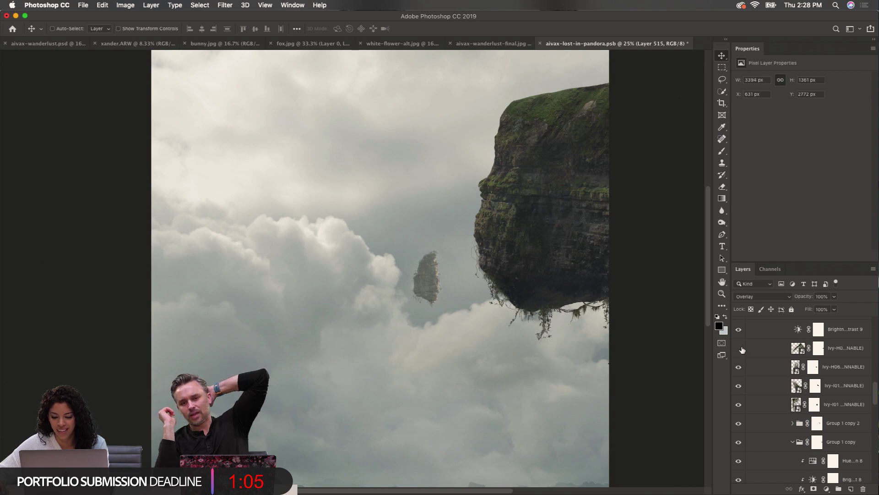
Compare the right island's underside with the entire wrap group of vines hidden and shown
scroll(742, 353, up, 2)
click(739, 355)
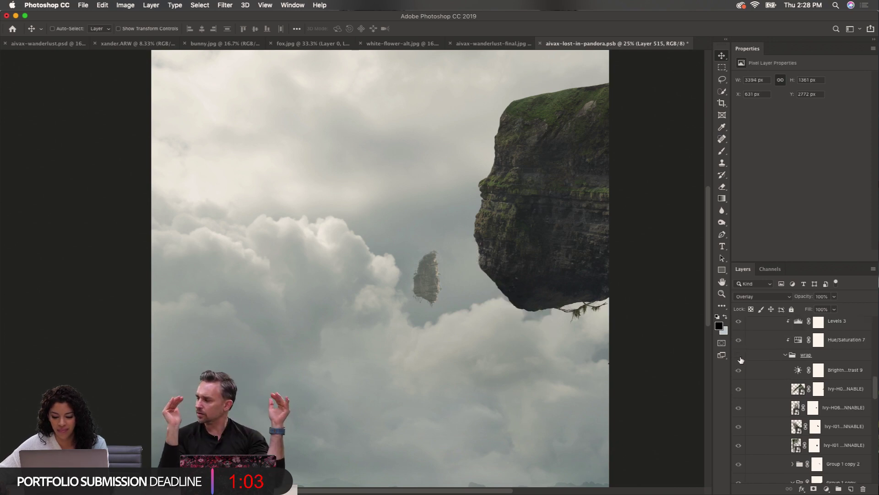
click(740, 355)
click(739, 355)
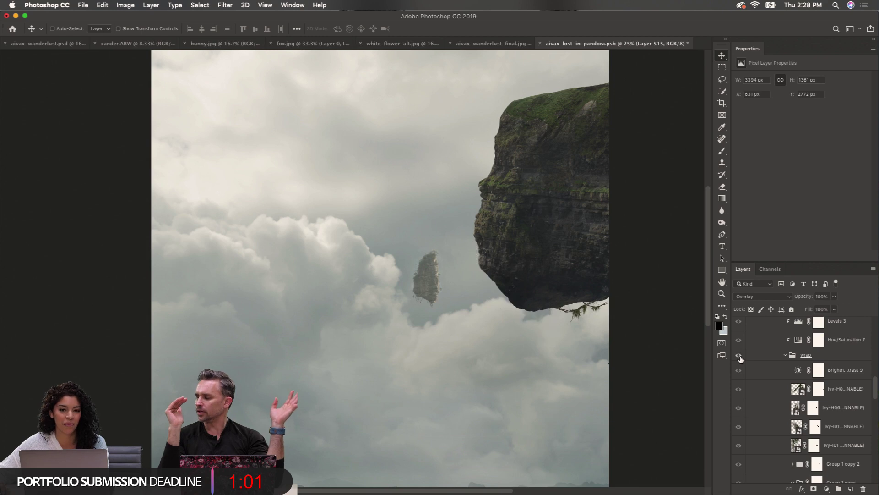
click(739, 355)
Check the effect of individual layers in Group 11 and Group 11 copy by hiding and reshowing them
scroll(741, 359, up, 3)
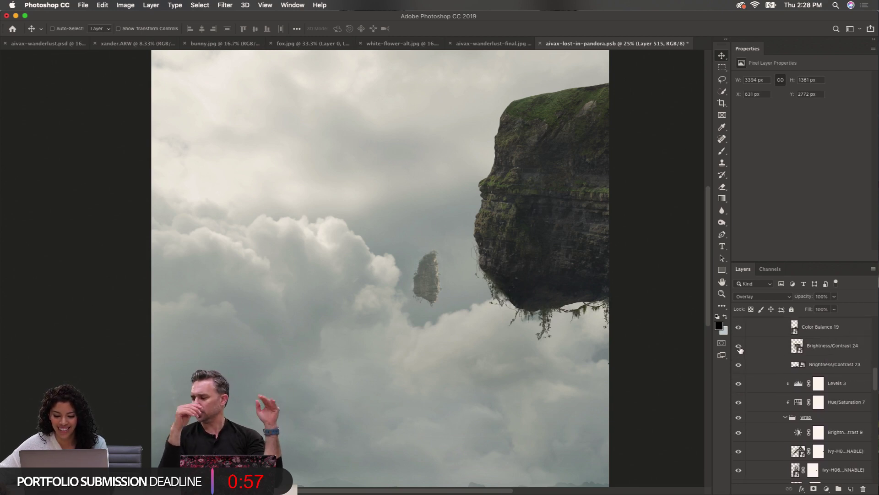
click(739, 365)
click(739, 365)
scroll(738, 365, up, 2)
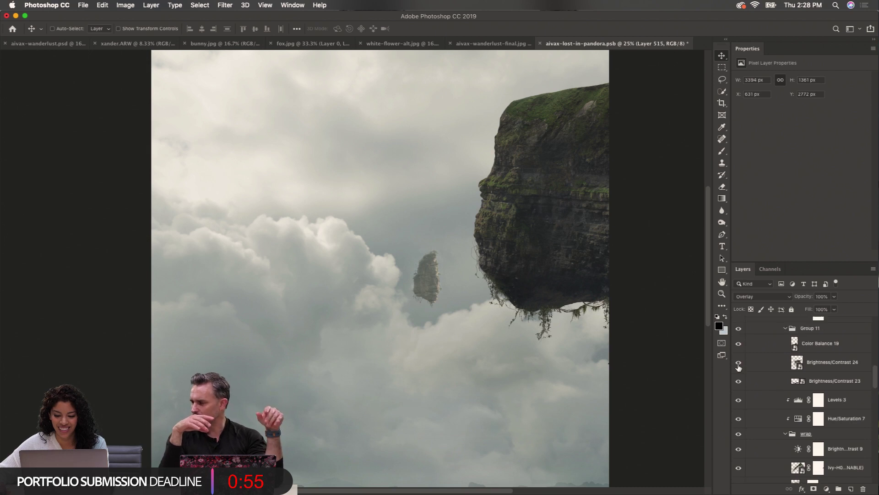
click(738, 363)
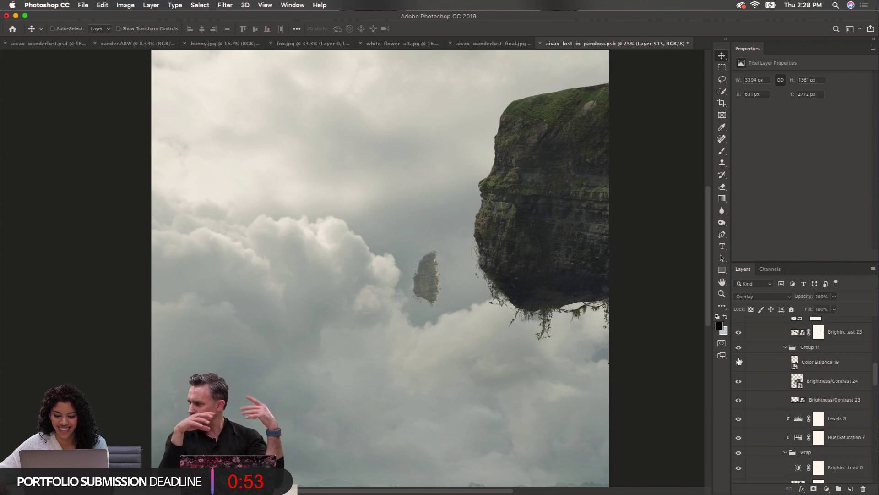
scroll(739, 361, up, 2)
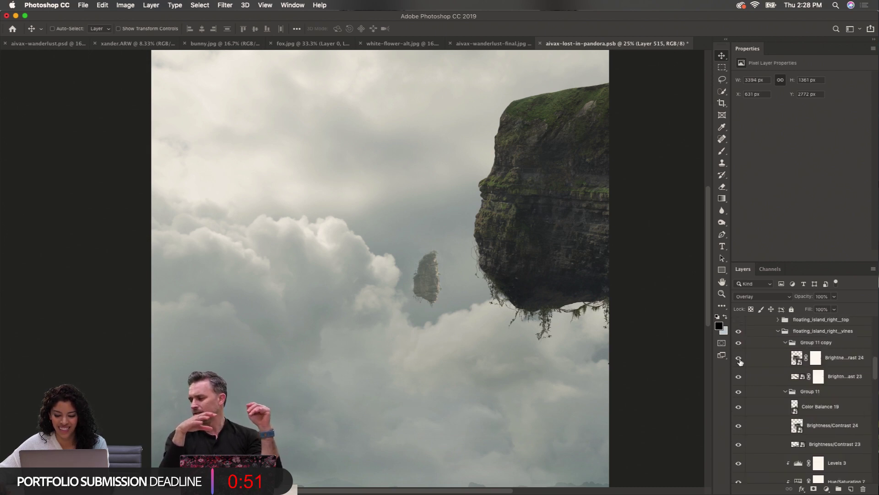
click(738, 357)
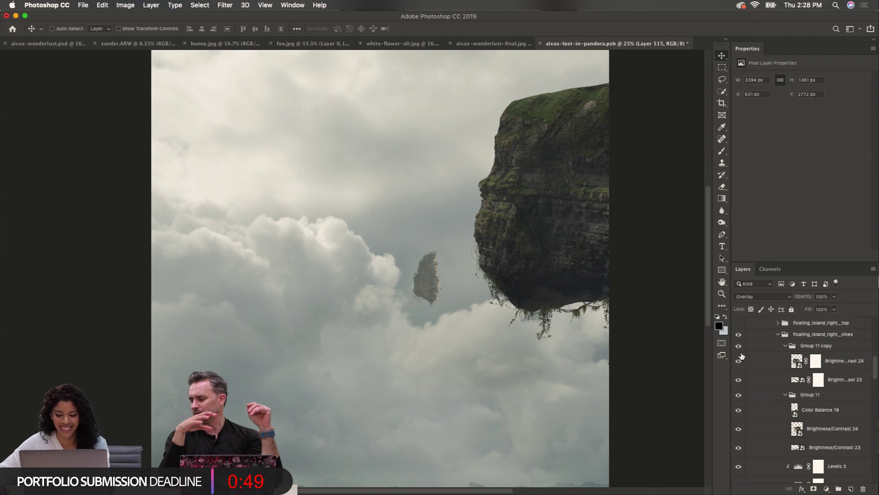
scroll(740, 361, up, 1)
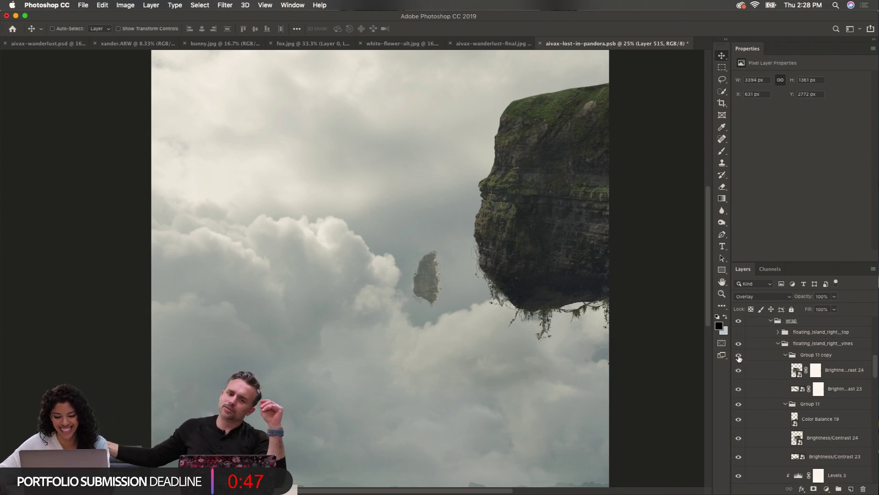
Compare the right island with and without its vines group, and toggle the floating_island_right__top group, leaving it shown
click(739, 344)
click(739, 344)
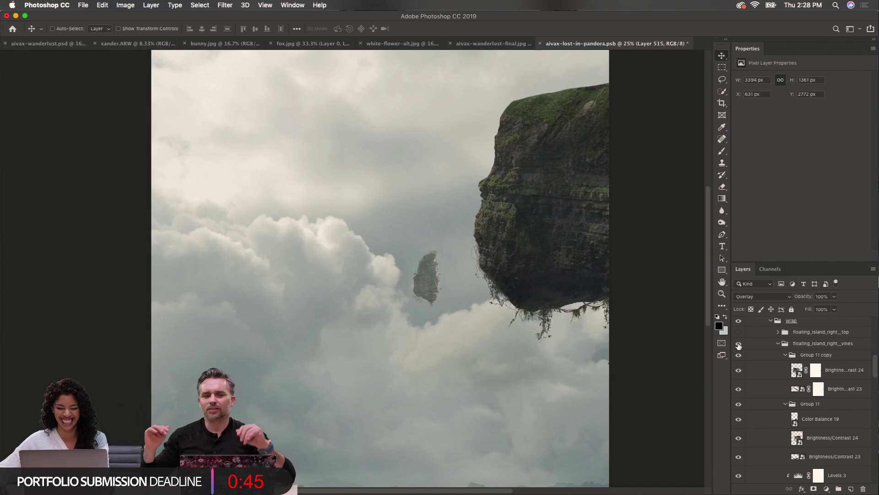
scroll(739, 348, up, 4)
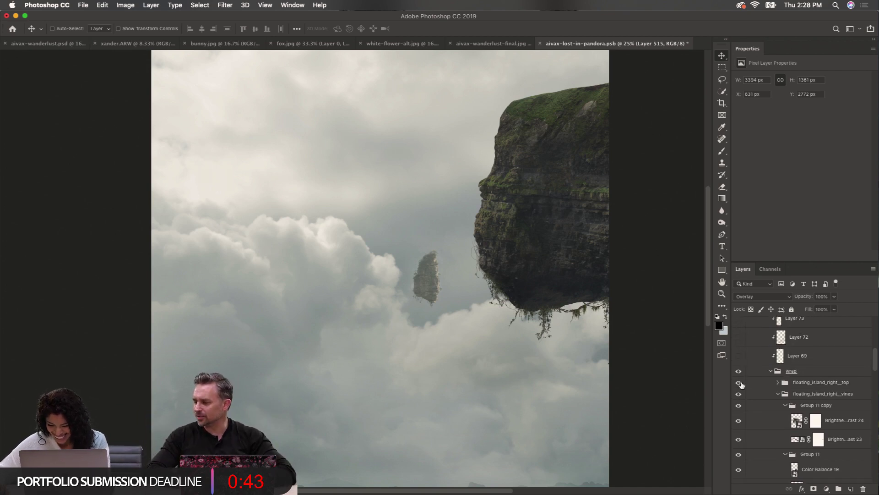
click(740, 383)
click(741, 383)
click(741, 382)
click(741, 383)
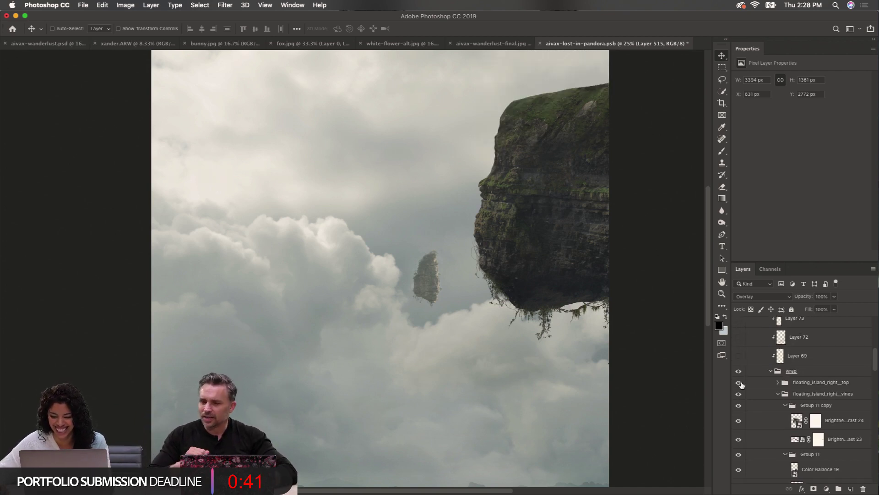
click(741, 383)
Expand floating_island_right__top and hide its brightness, trees, hue/saturation, Layer 15 and Layer 14 entries to expose the bare clifftop
click(778, 383)
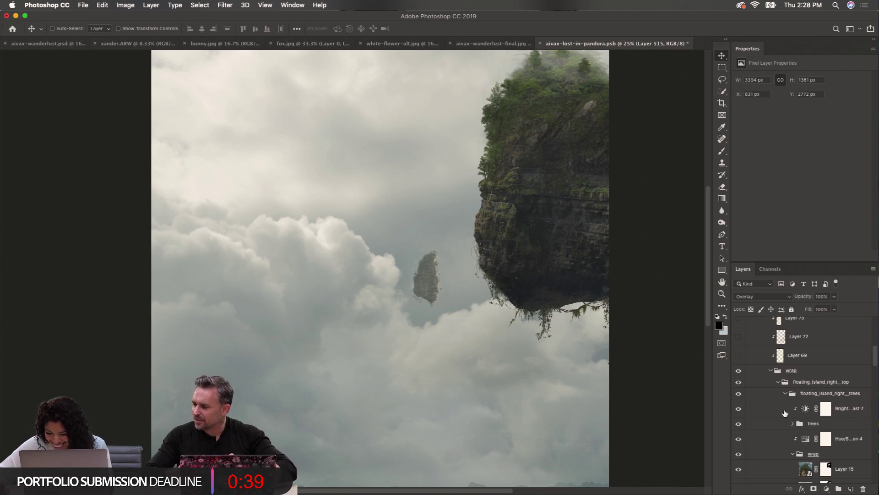
scroll(774, 390, down, 3)
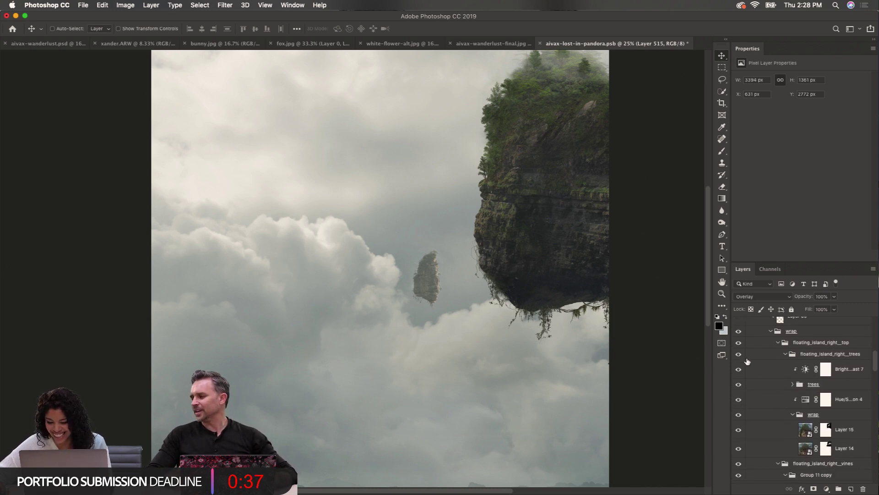
drag(739, 369, 741, 435)
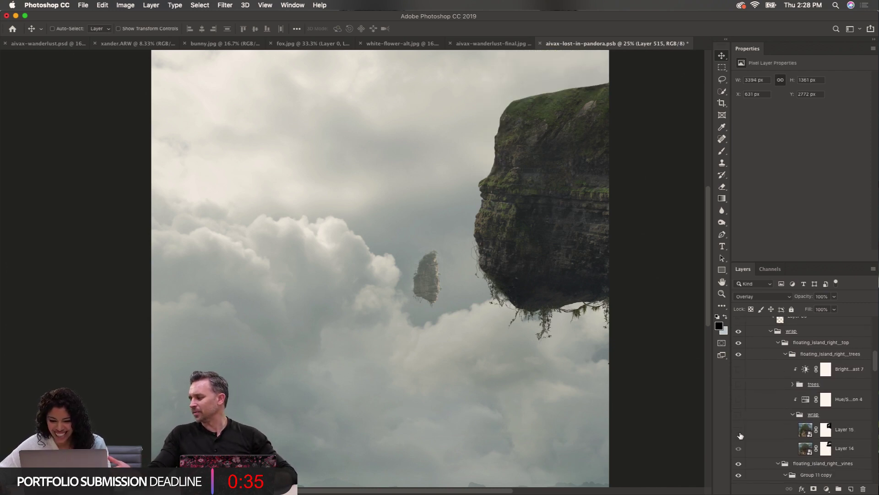
scroll(775, 442, down, 1)
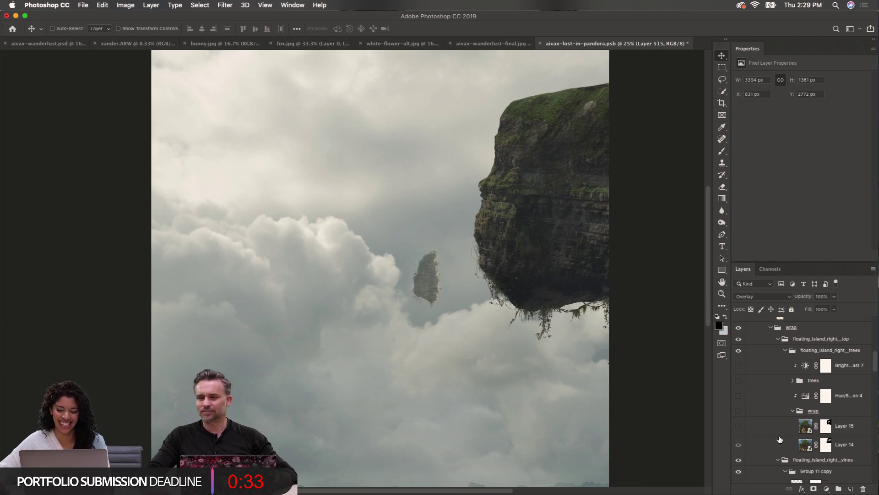
click(738, 447)
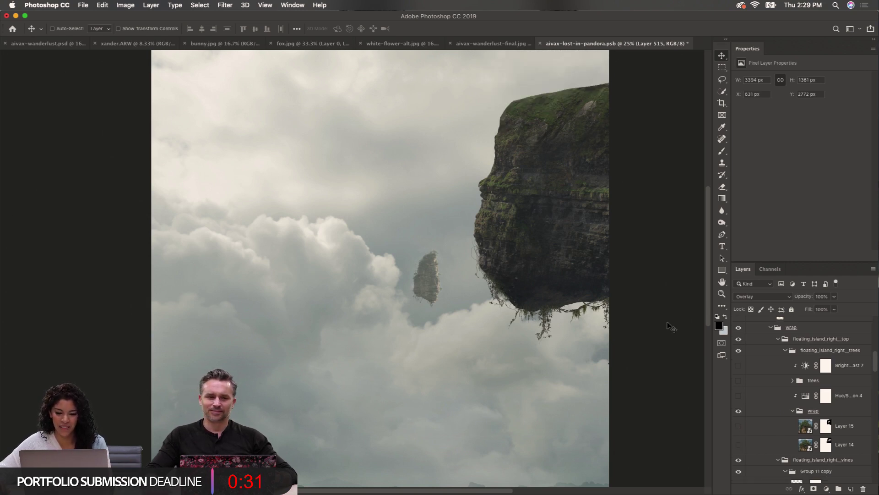
Rebuild the right island's greenery by showing Layer 14, Layer 15, the trees group and the brightness adjustment above it
scroll(672, 327, up, 2)
click(738, 444)
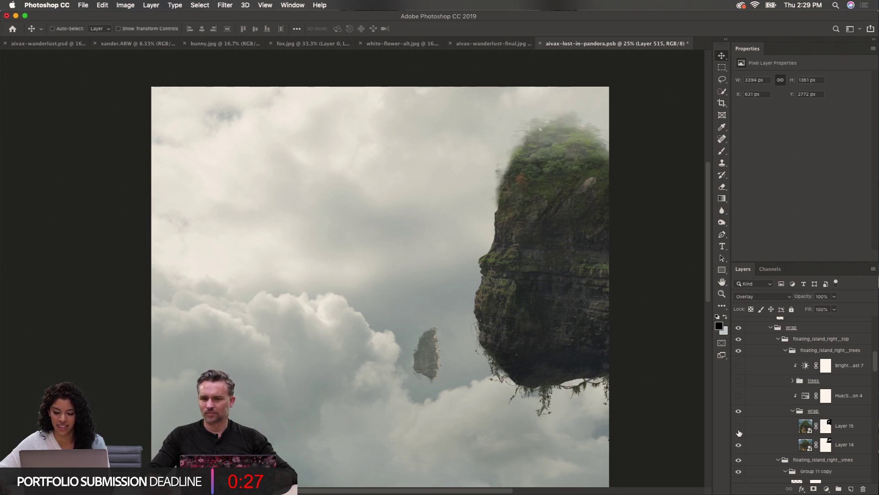
click(739, 427)
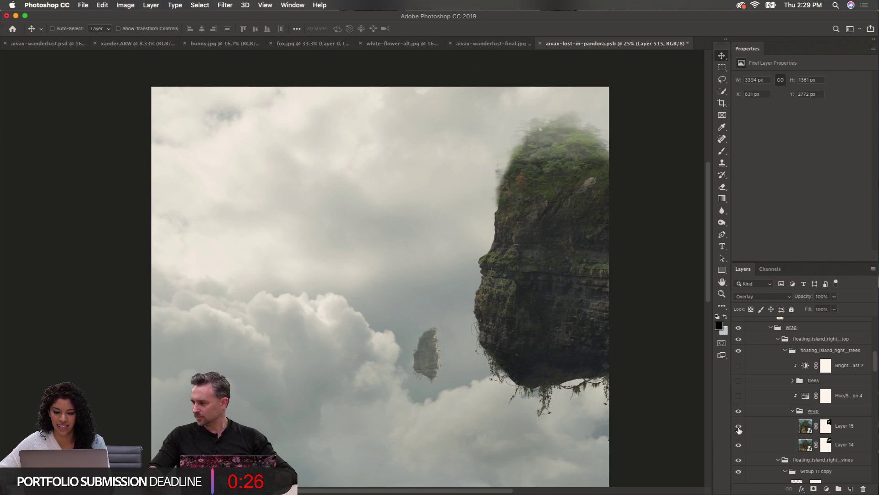
click(738, 380)
click(738, 365)
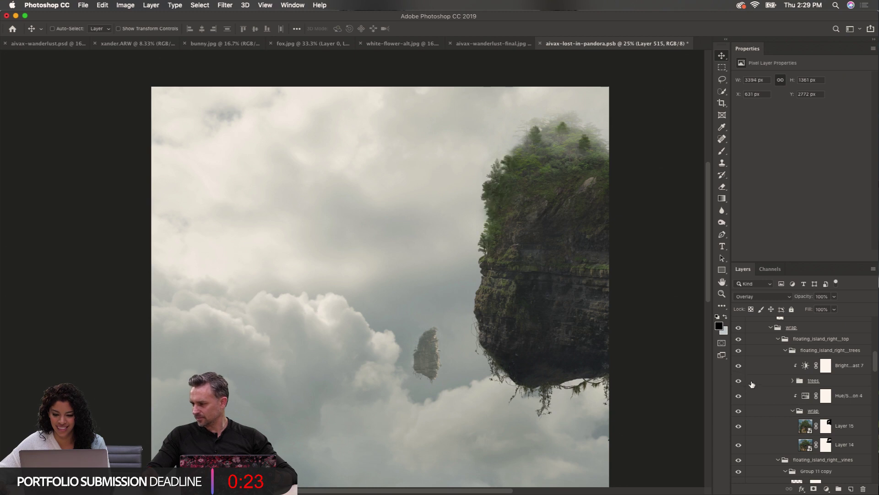
Show the right island's clipped light and tone layers: Layer 69, Layer 72, Layer 73, Brightness/Contrast 10 and Layer 16
scroll(752, 384, up, 5)
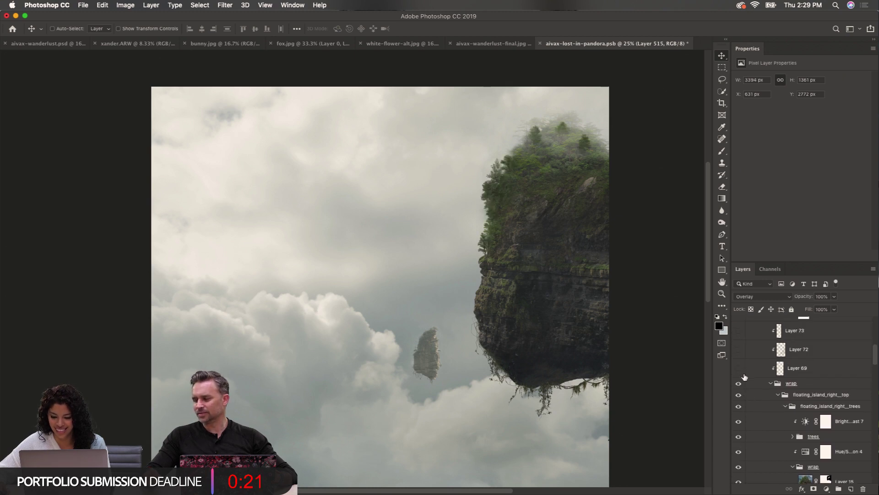
click(739, 367)
click(738, 350)
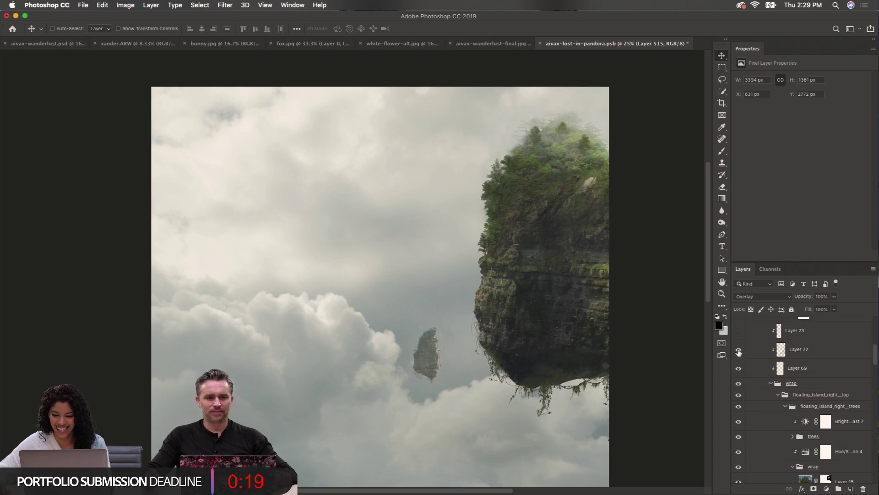
scroll(745, 372, up, 3)
click(739, 377)
click(738, 357)
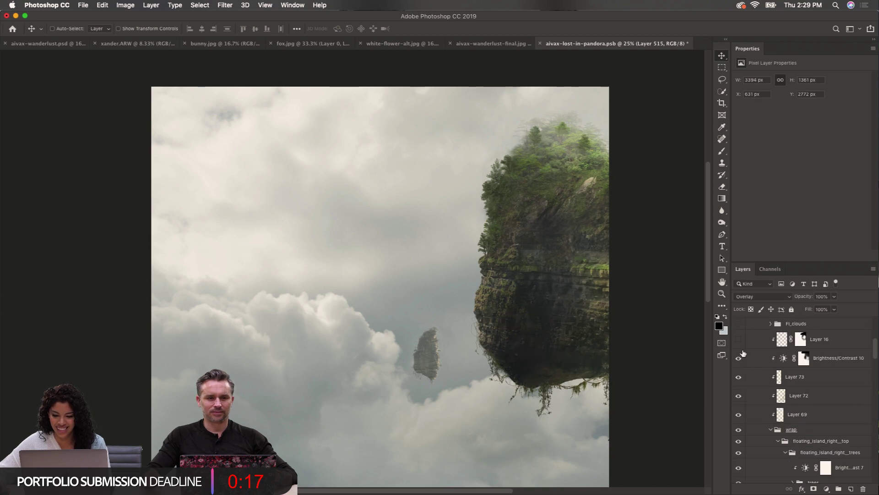
click(739, 339)
Show the FI_clouds and FI_birds groups around the right island, comparing the image with and without the clouds
scroll(741, 344, up, 2)
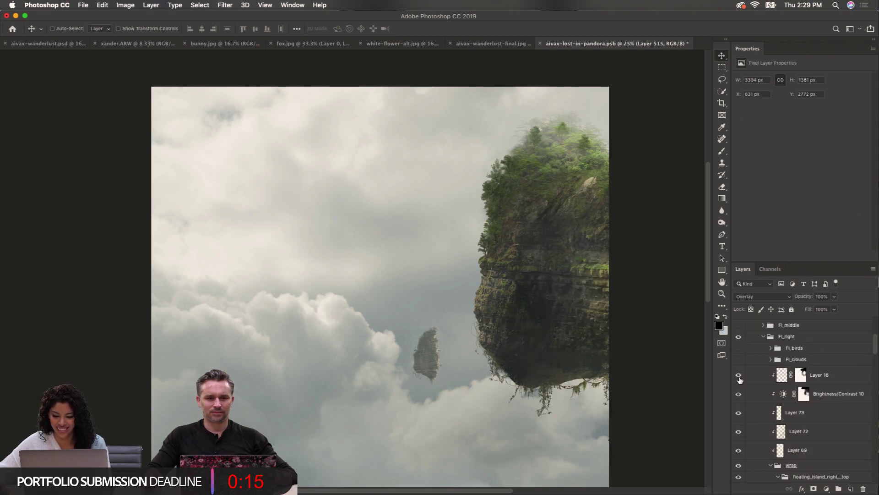
click(738, 360)
click(738, 360)
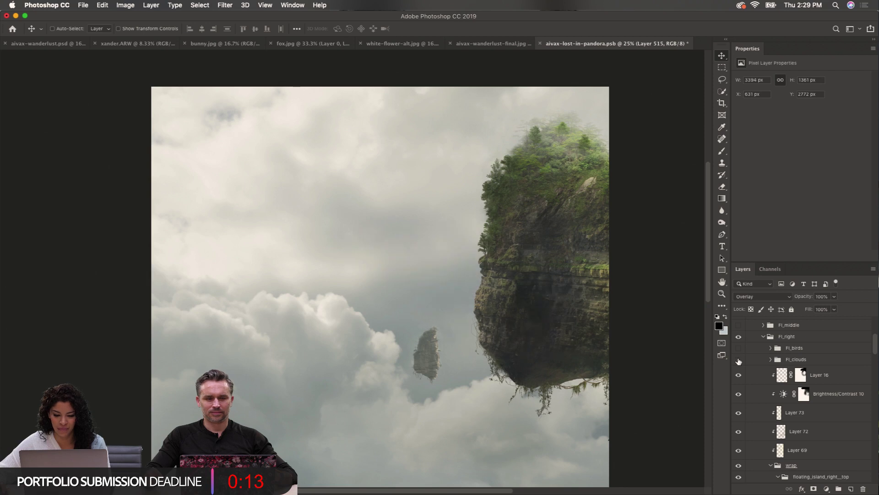
click(738, 360)
click(738, 349)
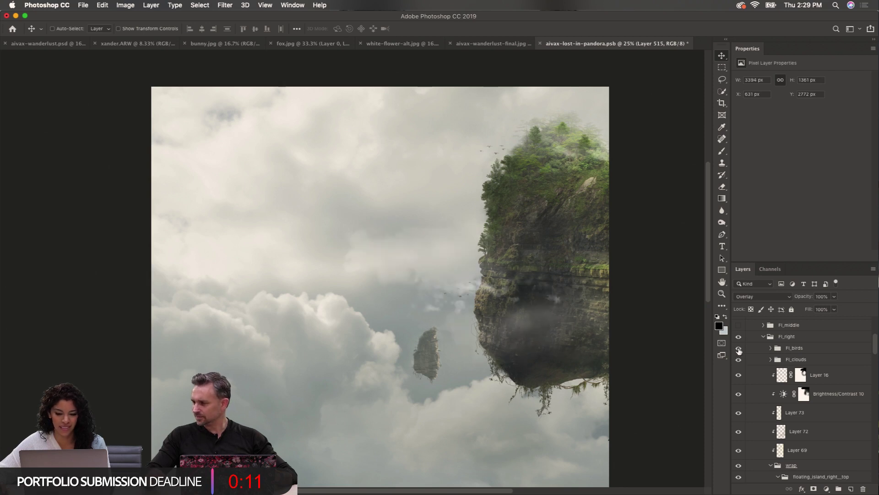
click(738, 348)
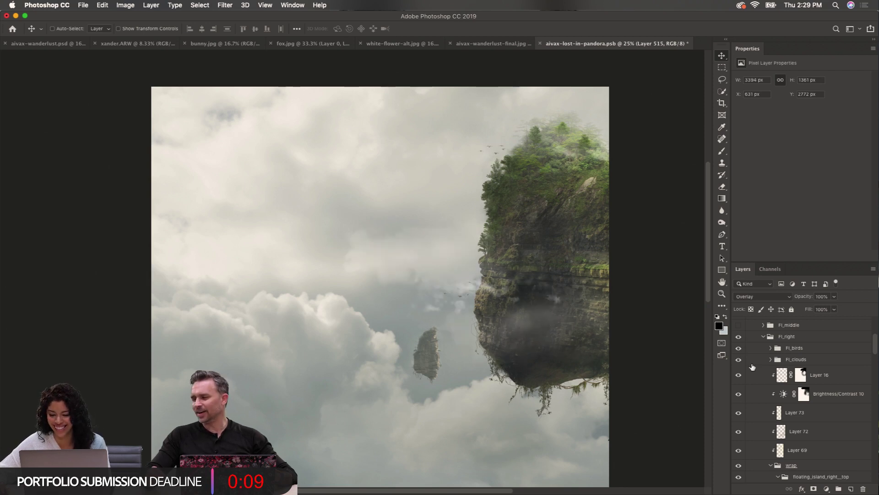
Collapse the finished FI_right, FI_background and Base groups to tidy the layer list
scroll(752, 366, up, 1)
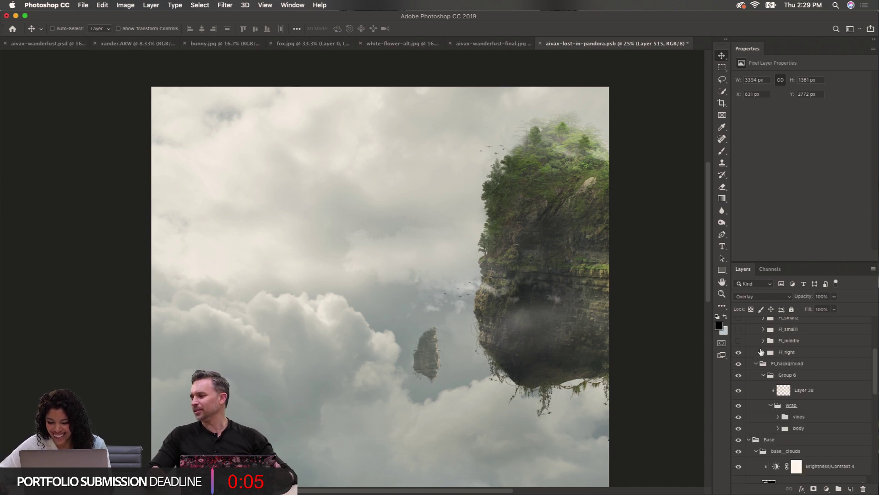
click(756, 363)
click(751, 375)
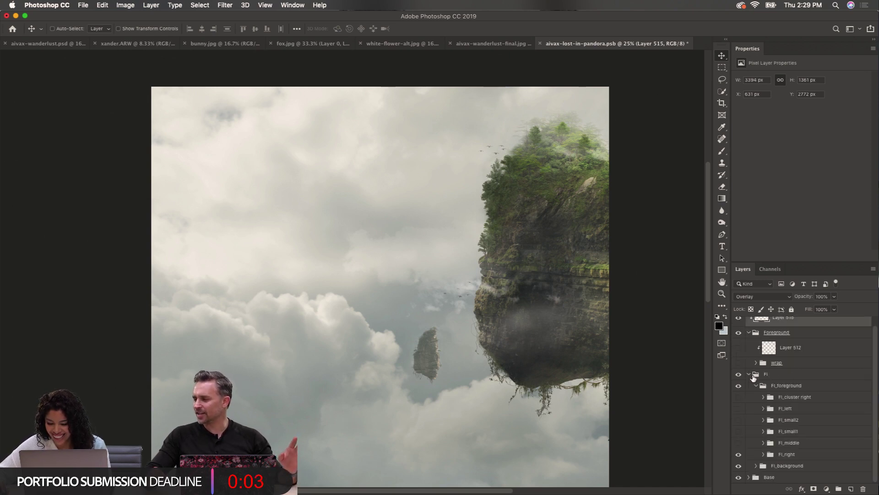
Expand the FI_middle group and show the middle floating island
click(762, 444)
scroll(756, 449, down, 4)
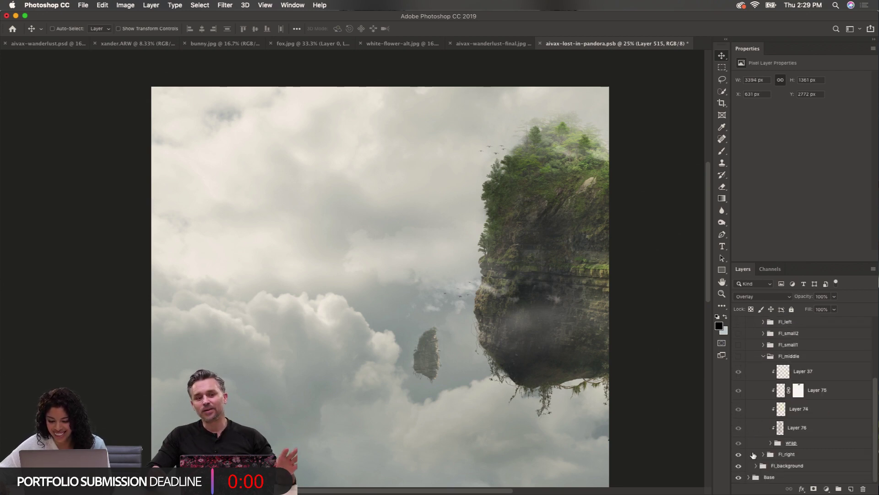
click(739, 356)
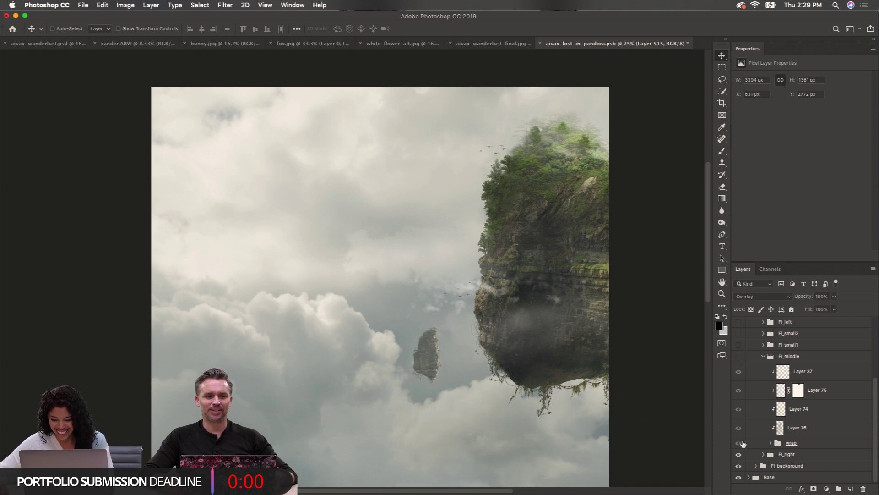
click(738, 428)
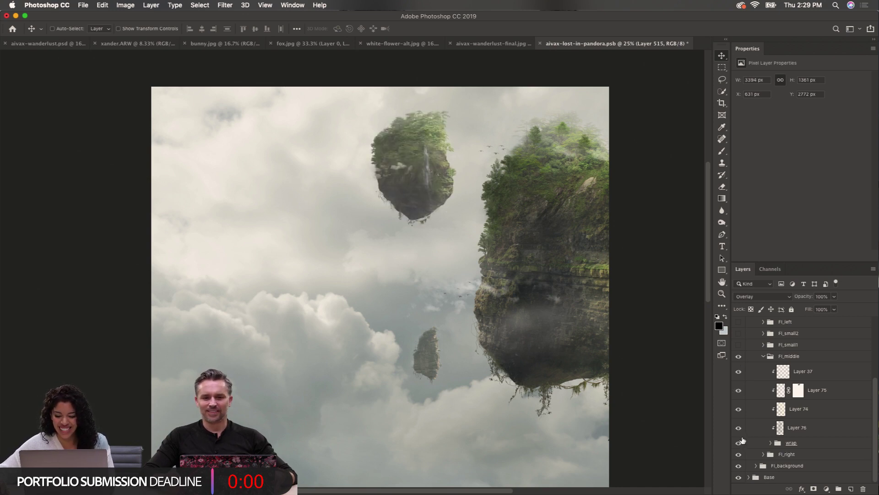
Expand the middle island's wrap group and hide its FI_clouds, waterfall, vines, top and body groups
click(772, 443)
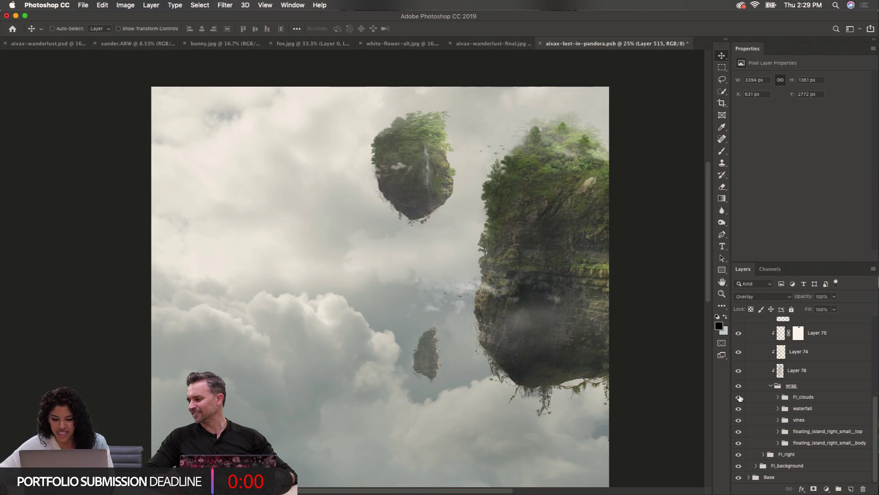
key(super+plus)
key(super+plus)
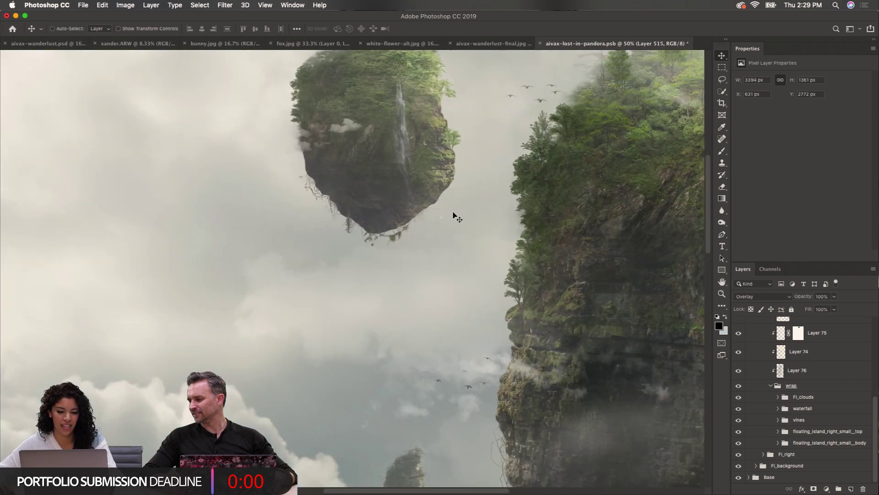
scroll(453, 215, up, 5)
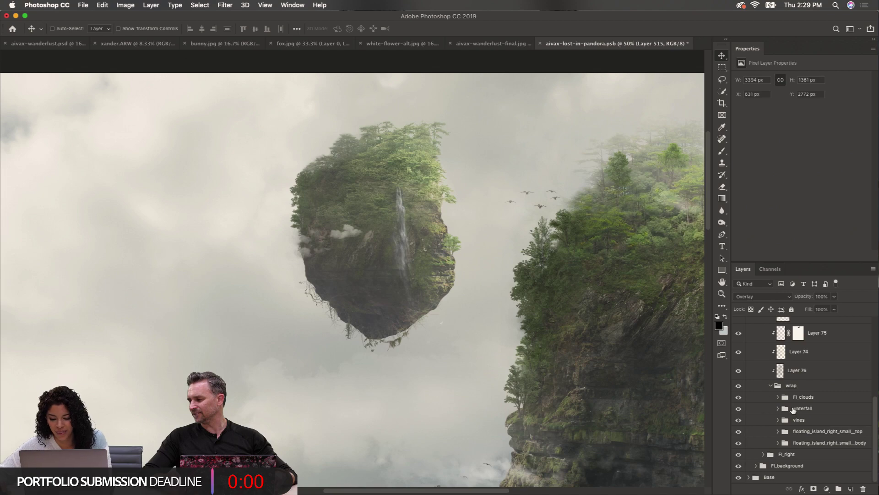
click(739, 397)
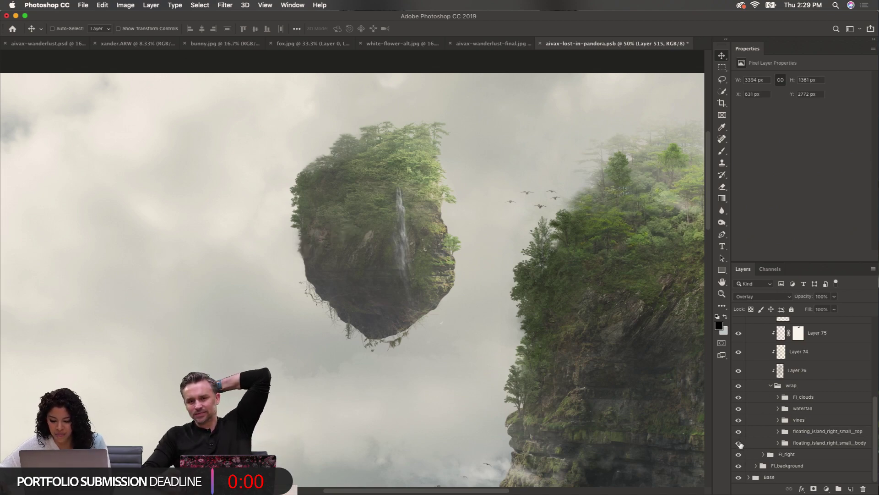
click(738, 396)
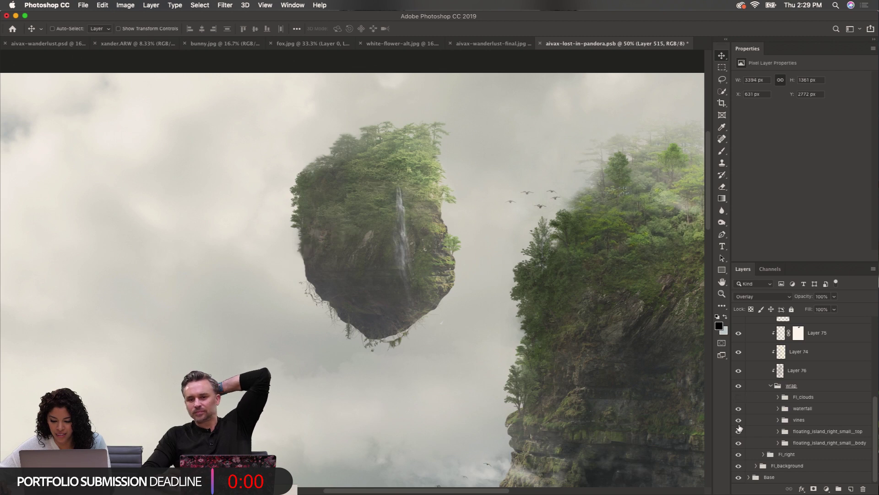
click(738, 408)
click(738, 420)
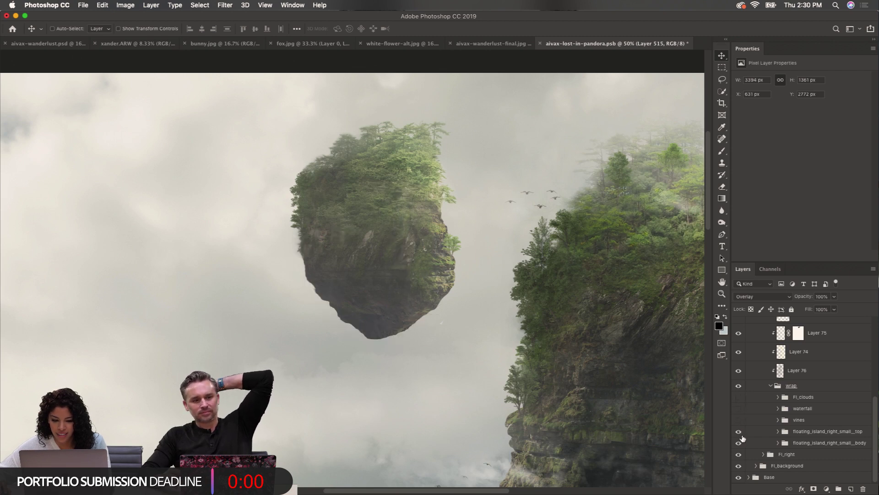
click(739, 433)
click(739, 443)
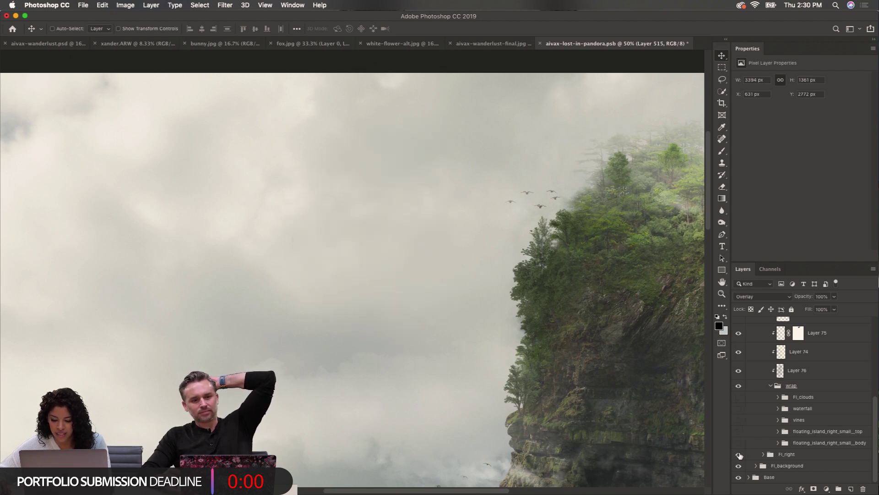
Show and expand the floating_island_right_small__body group, and compare the middle island with and without Layer 21
click(738, 443)
click(778, 444)
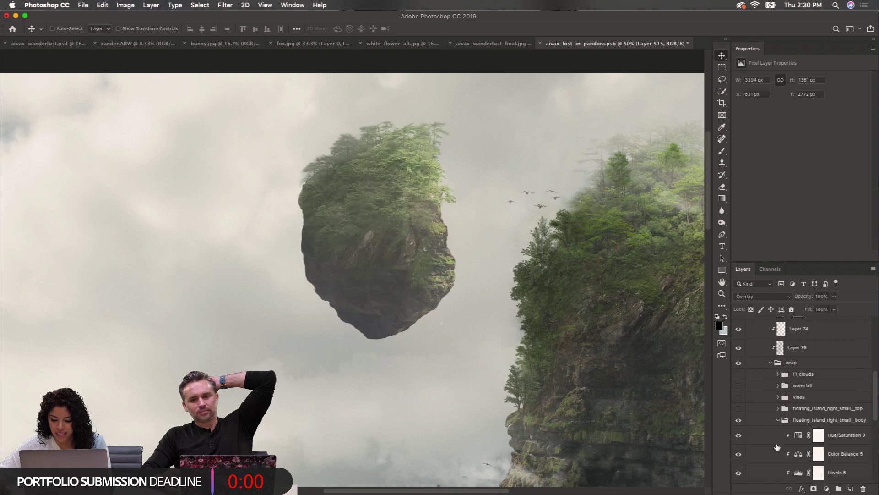
click(739, 391)
click(739, 390)
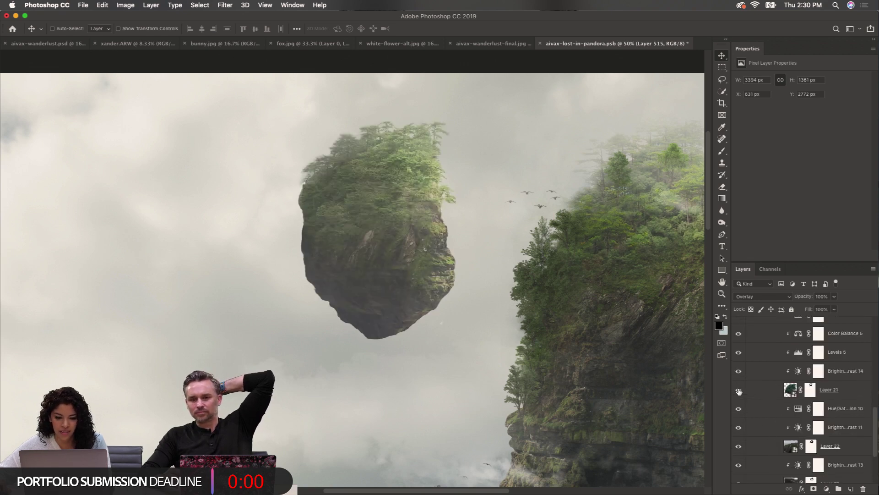
click(739, 390)
click(740, 390)
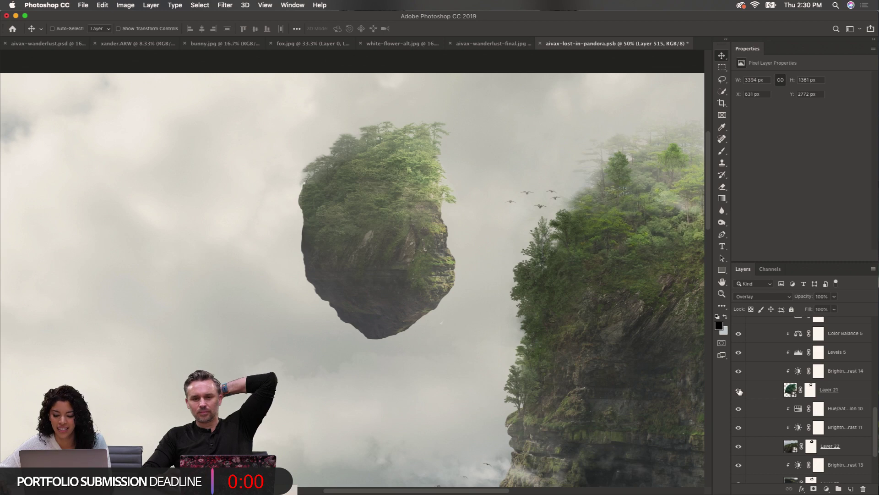
Compare the middle island's body with and without Layer 22
click(740, 446)
click(740, 446)
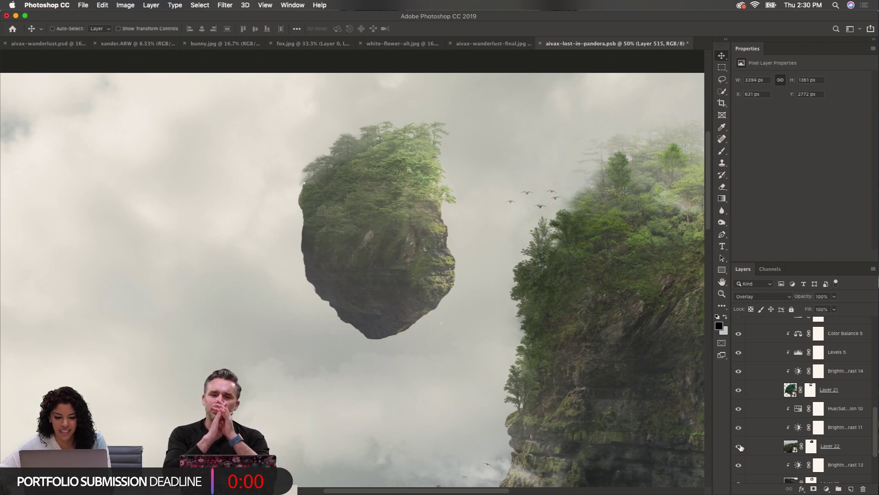
click(740, 447)
click(741, 446)
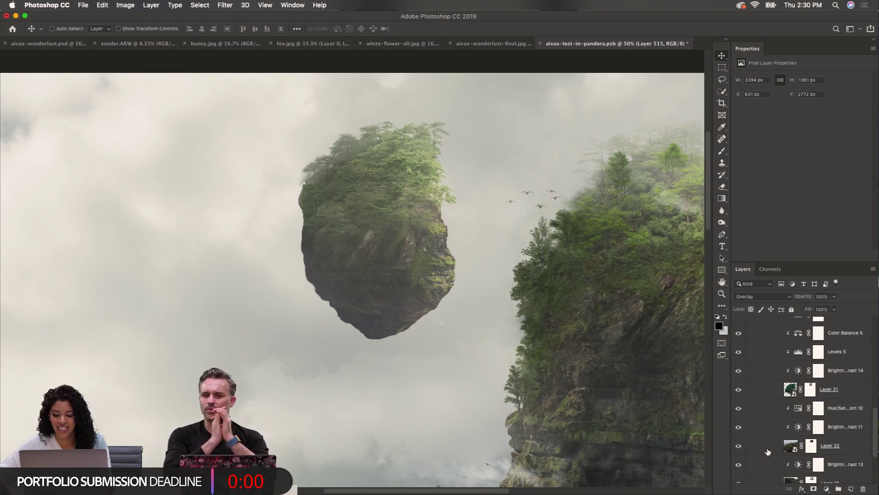
Compare the middle island's body with and without Layer 19
scroll(752, 458, down, 1)
click(739, 471)
click(739, 471)
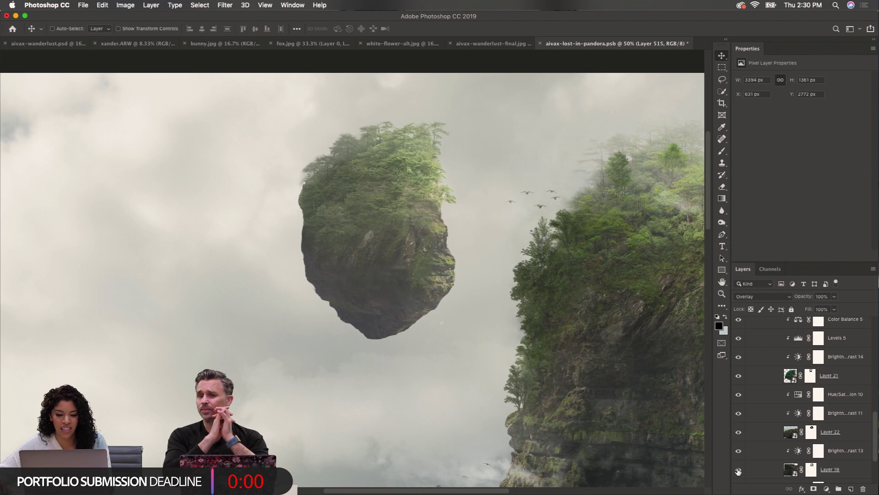
click(738, 471)
click(738, 471)
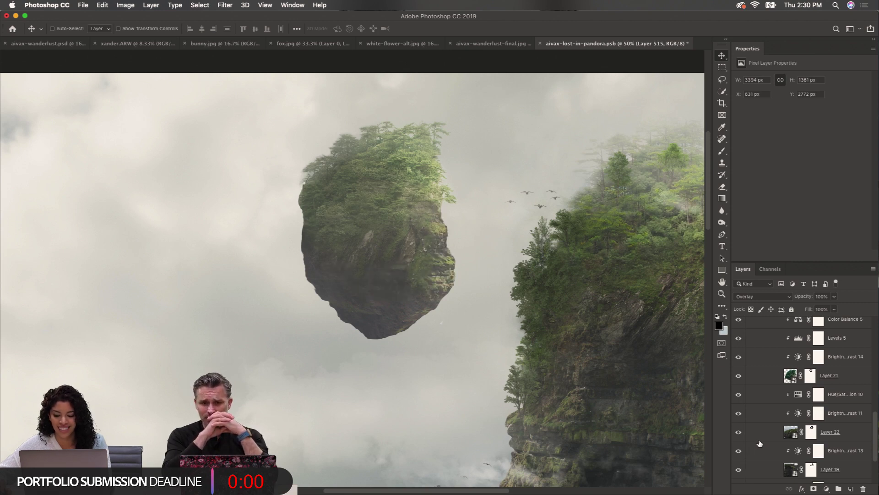
Collapse the floating_island_right_small__top group and show the middle island's top, vines, waterfall and FI_clouds groups
scroll(759, 444, up, 5)
click(778, 354)
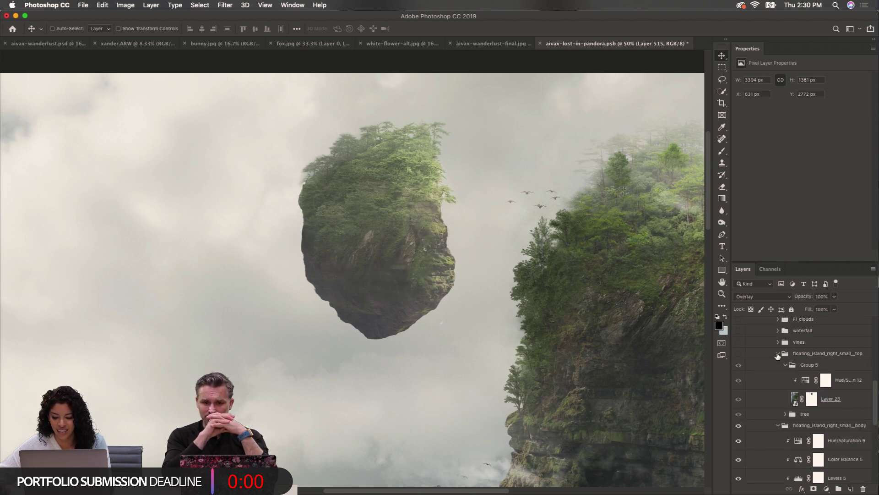
click(777, 354)
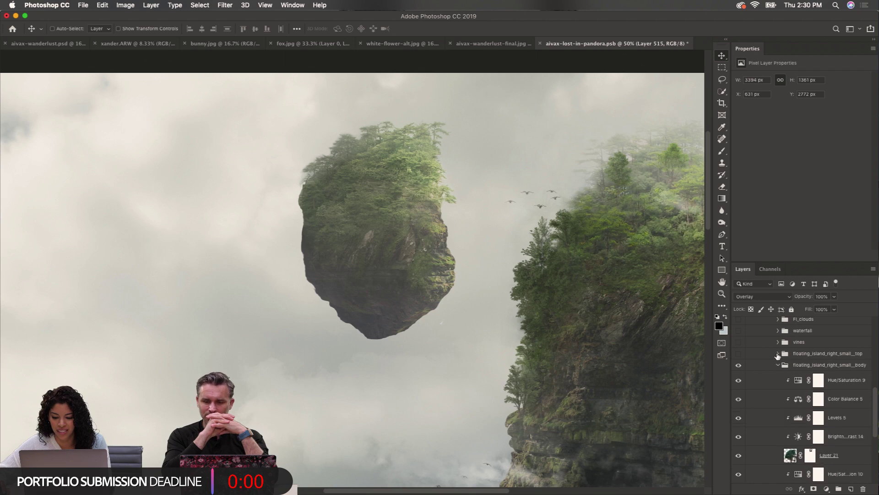
click(739, 354)
click(739, 343)
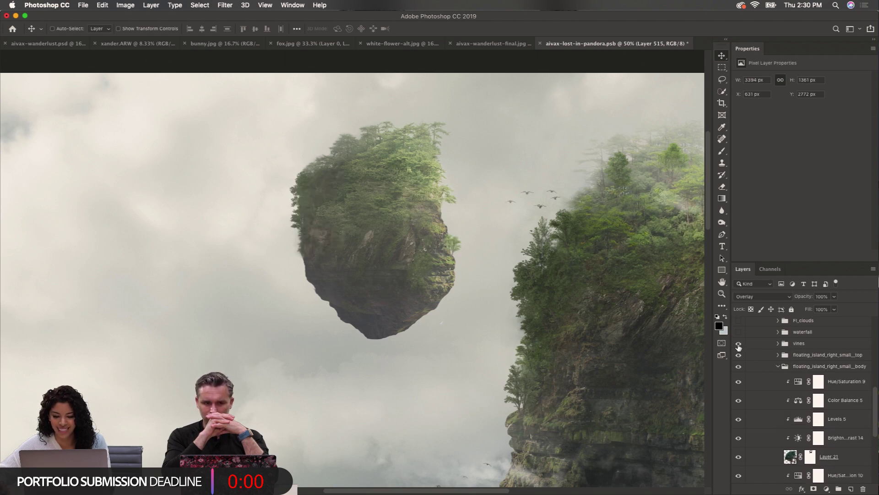
click(739, 332)
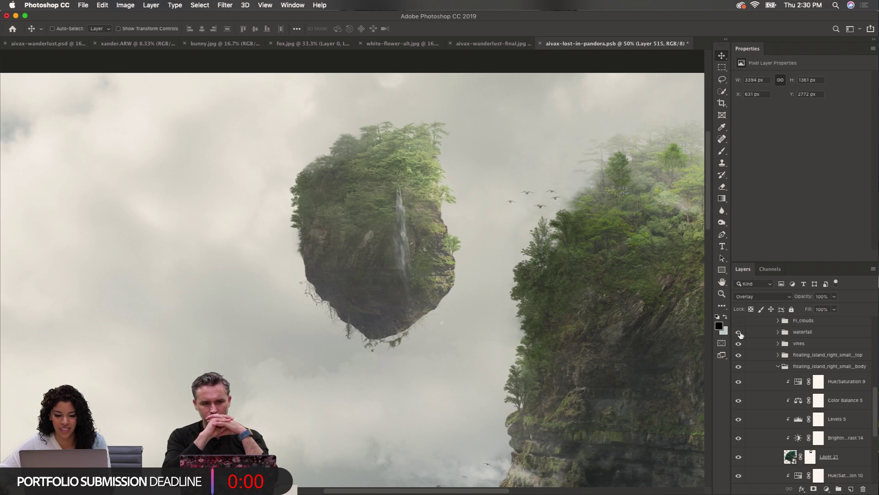
scroll(741, 338, up, 3)
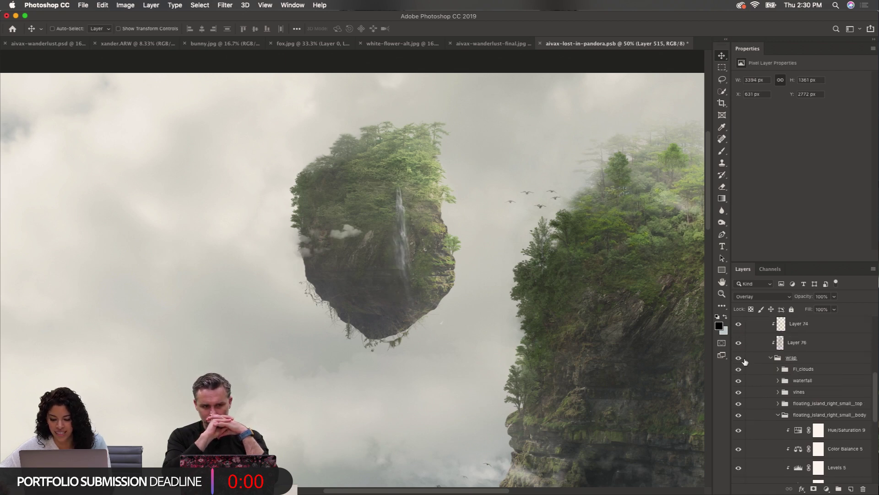
Show the FI_small1 and FI_small2 groups and examine the small linked islands among the lower clouds
scroll(748, 356, up, 5)
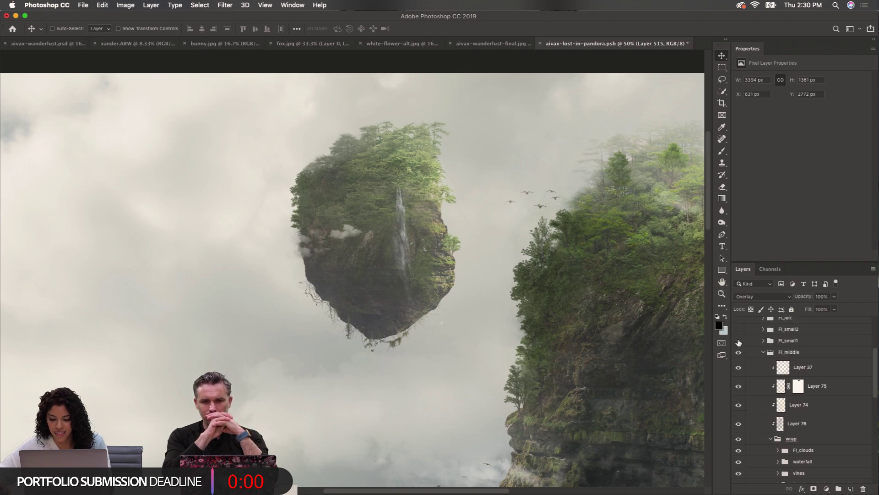
alt+click(453, 288)
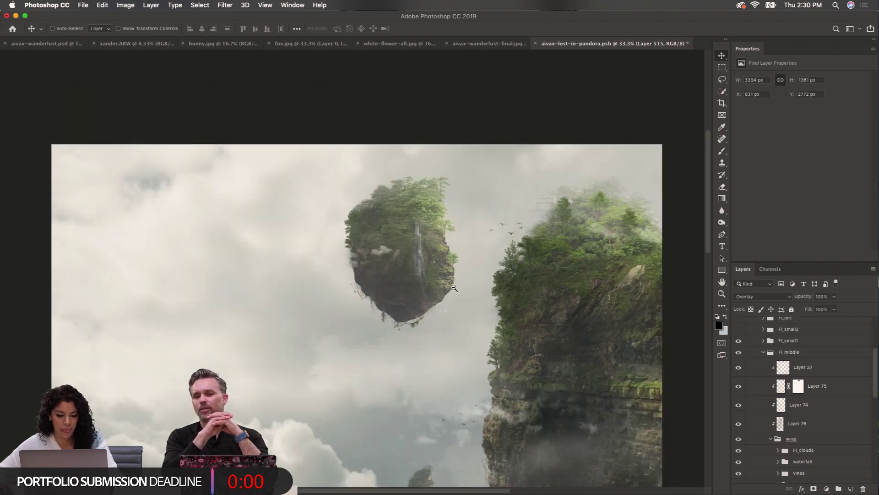
alt+click(453, 289)
alt+click(418, 301)
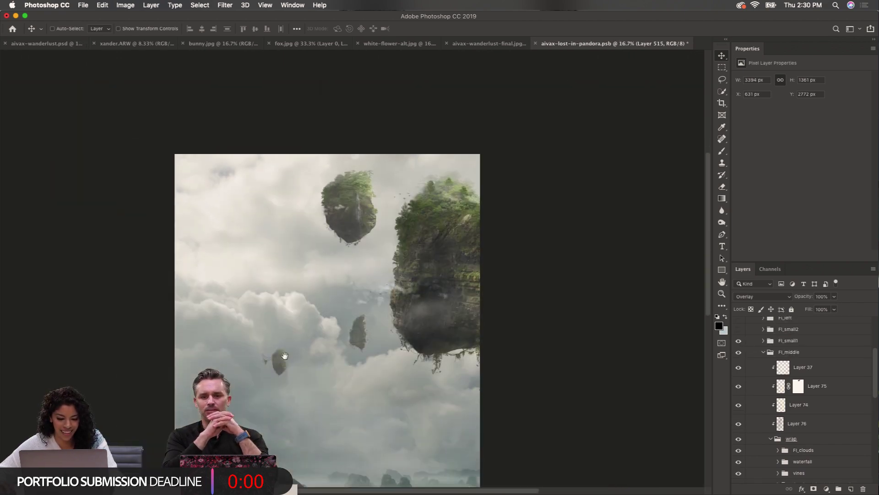
super+click(263, 367)
super+click(262, 367)
super+click(263, 367)
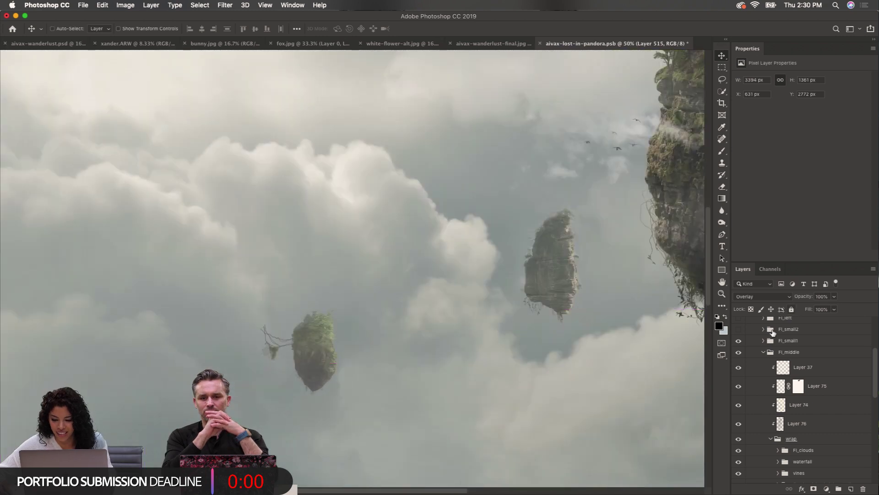
click(739, 330)
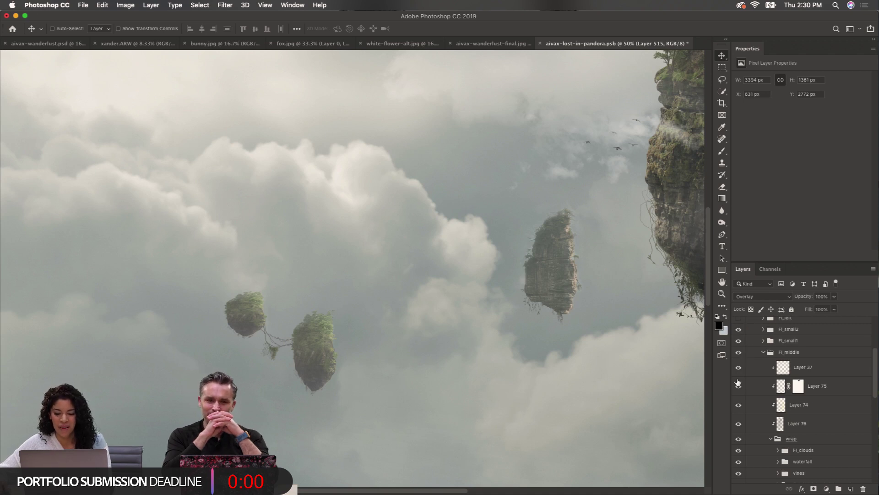
Show the FI_left and FI_cluster right groups to add the remaining floating islands
scroll(742, 358, up, 2)
click(739, 345)
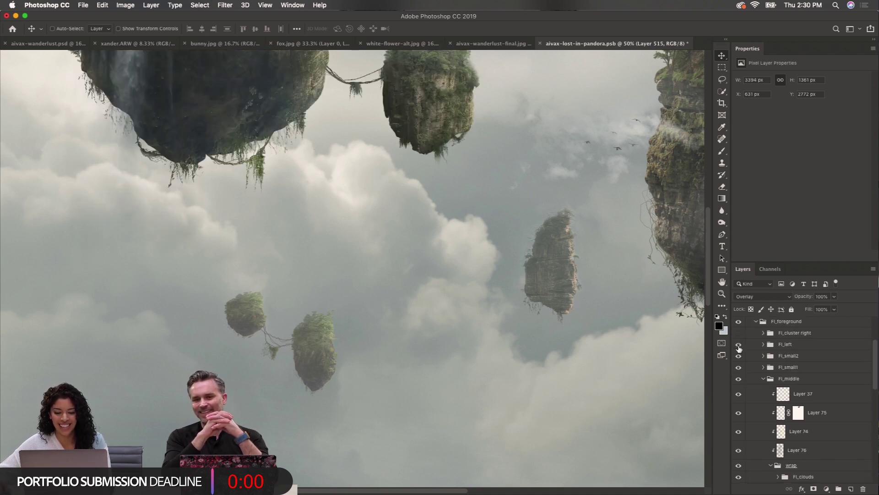
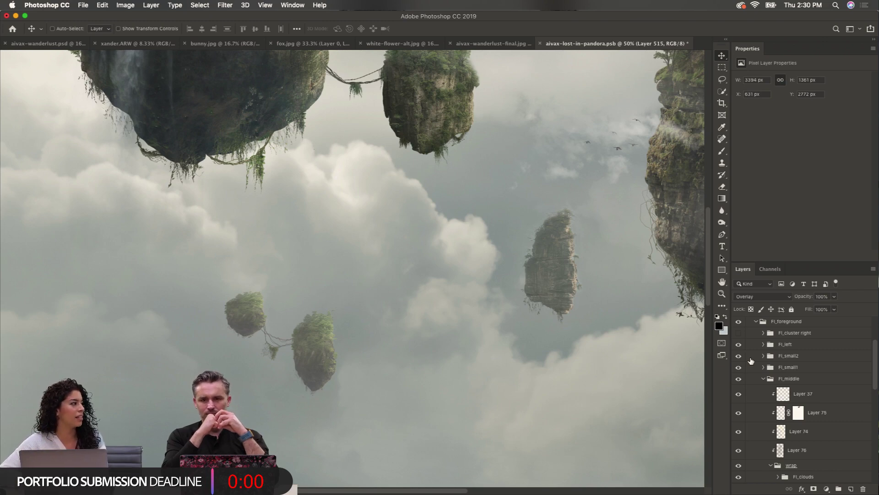
click(430, 275)
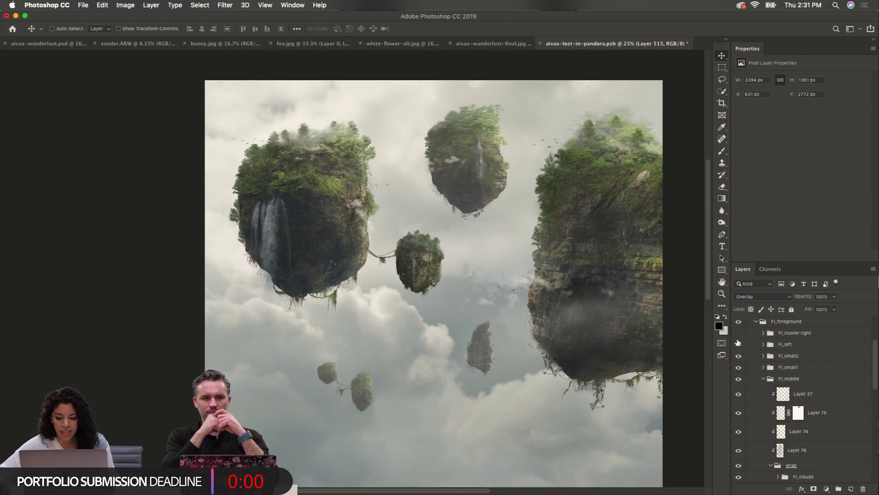
click(739, 333)
click(739, 333)
click(739, 333)
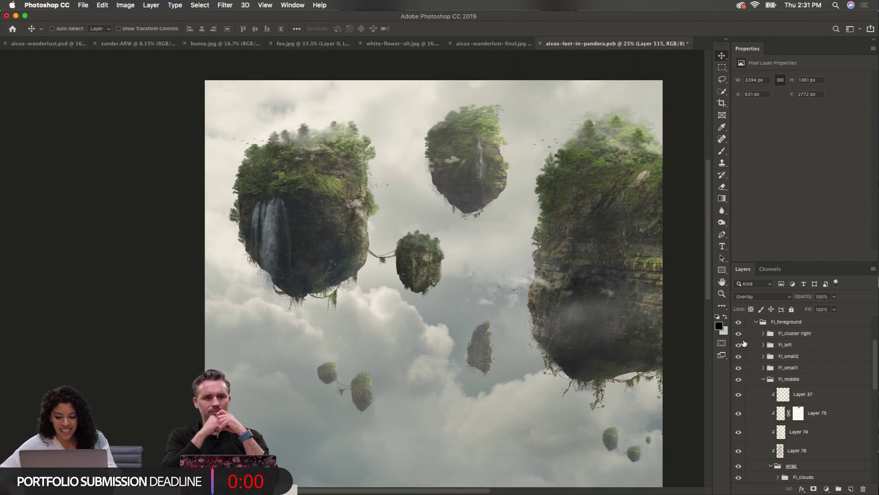
Show the Foreground group with the cliff, vines and seated children, and view the whole composite
scroll(746, 338, up, 4)
drag(742, 356, 739, 346)
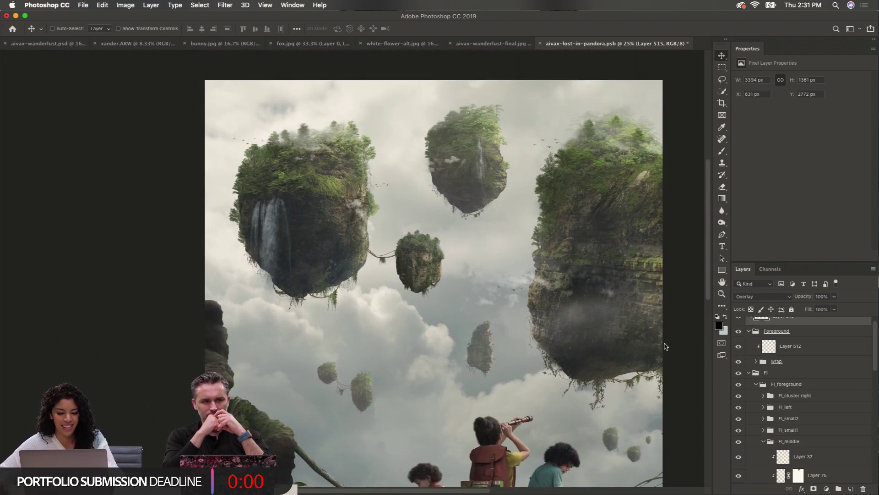
click(543, 308)
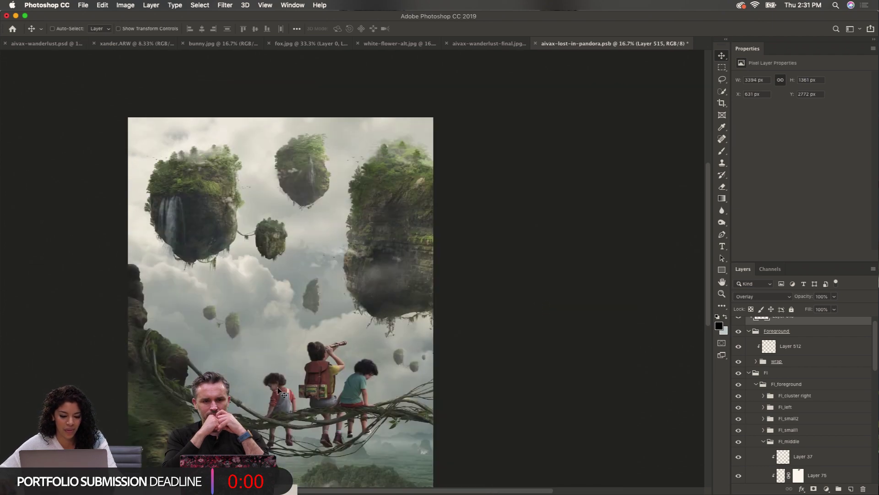
scroll(755, 364, down, 1)
scroll(753, 362, up, 2)
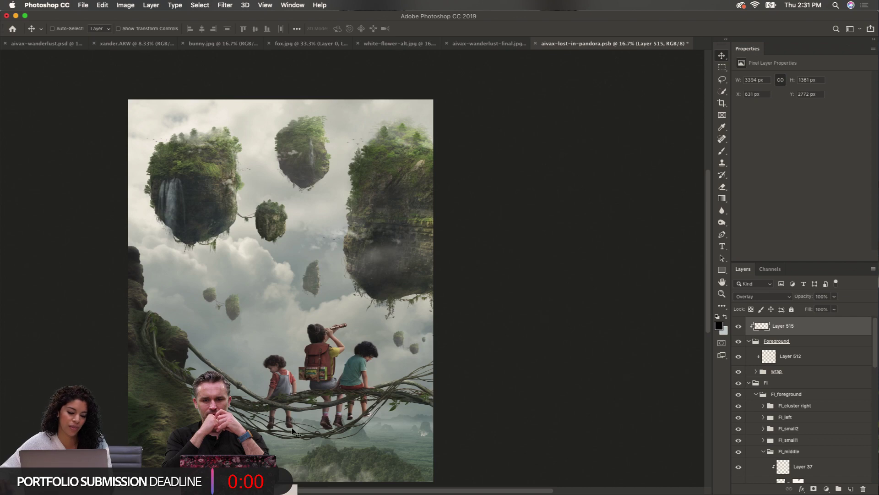
scroll(256, 401, down, 1)
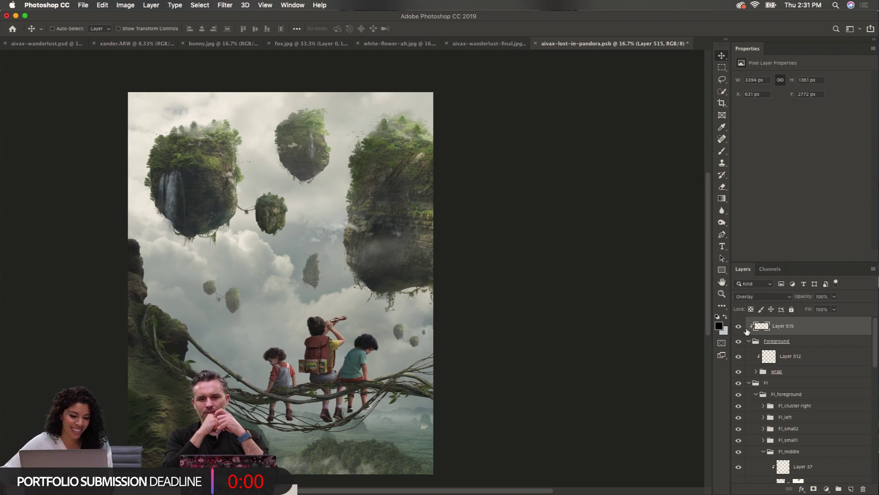
scroll(497, 289, down, 4)
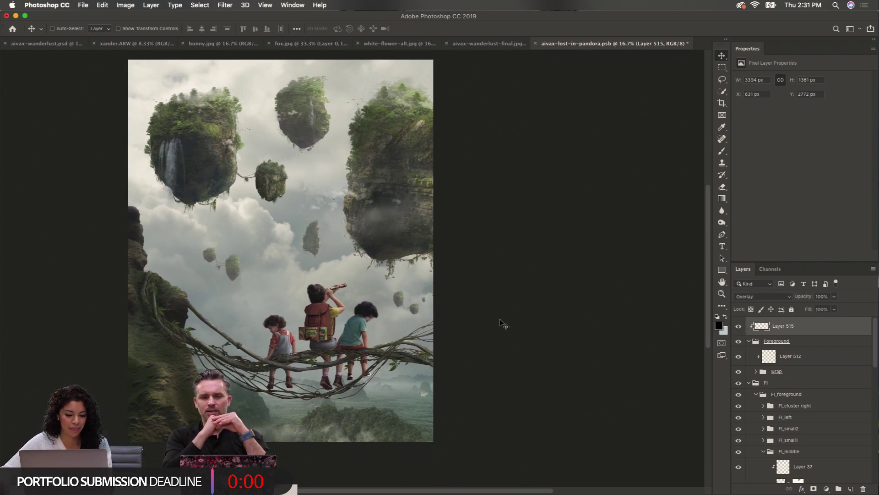
Expand the Foreground's wrap group and compare the composite with and without its vines group
click(755, 371)
click(739, 382)
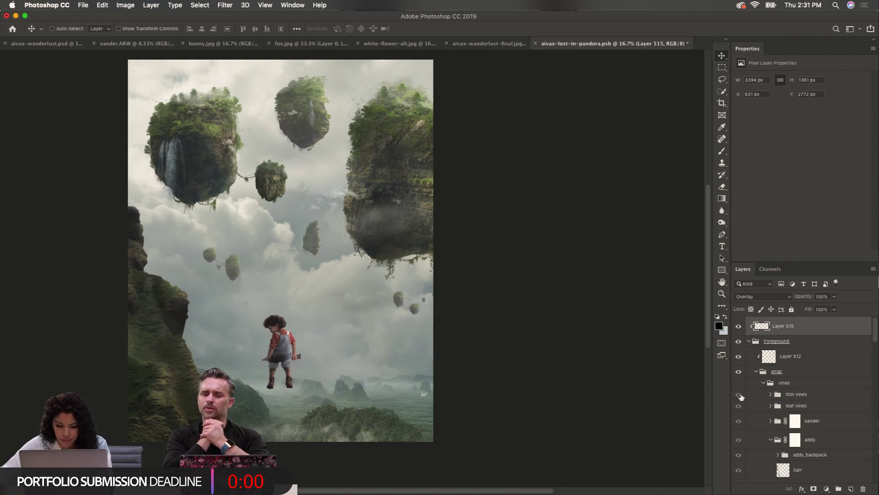
click(739, 383)
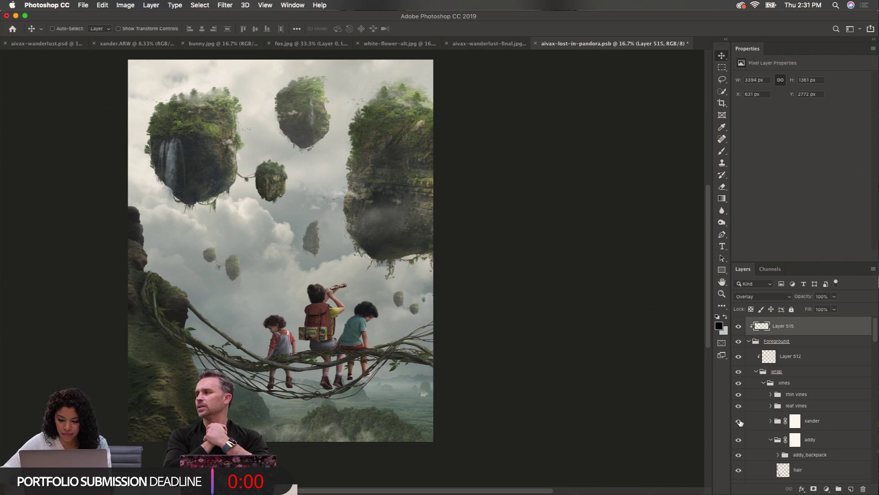
Compare the vines scene with and without each of the two masked child groups below the leaf vines group
click(739, 421)
click(740, 422)
scroll(741, 428, down, 1)
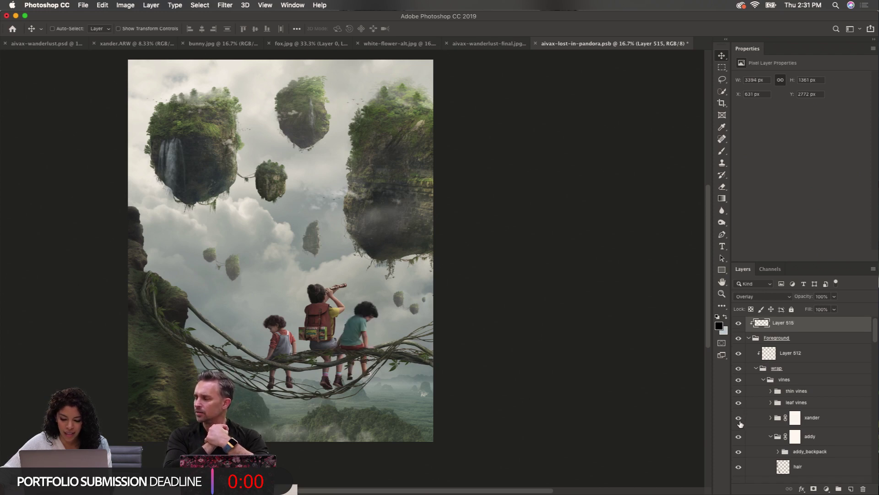
click(740, 432)
click(739, 432)
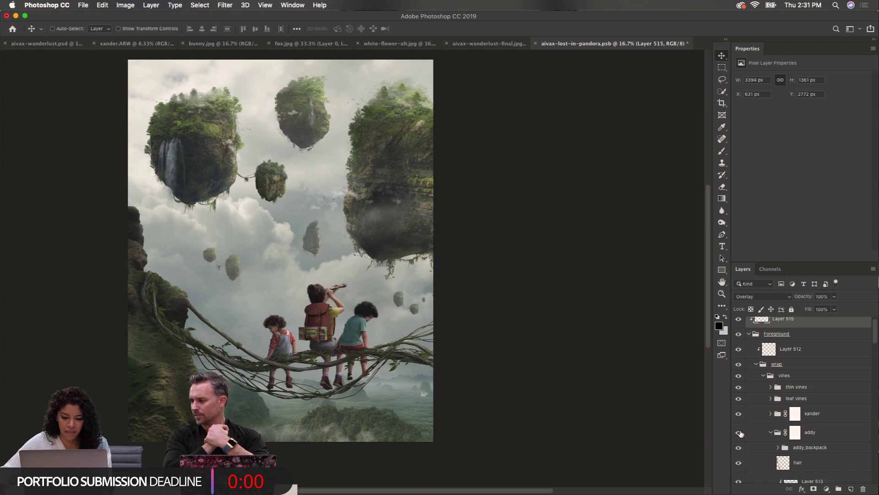
Compare the middle child with and without the backpack group
scroll(740, 432, down, 1)
click(739, 436)
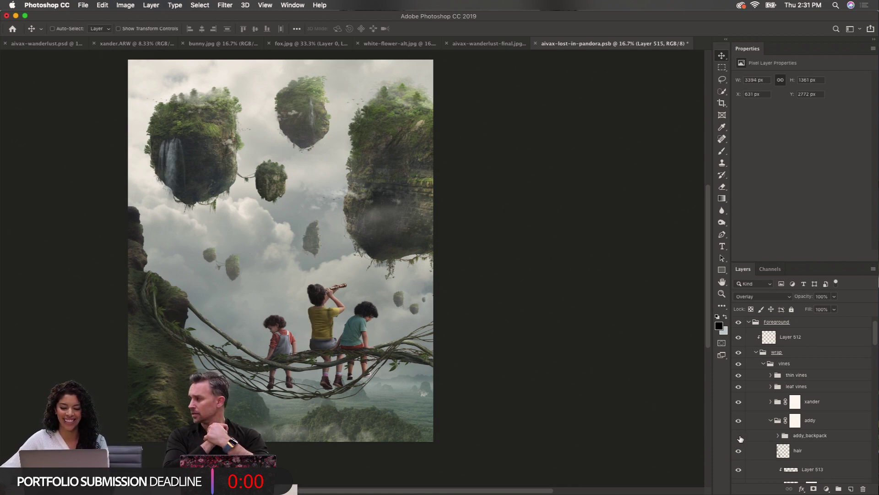
click(739, 436)
click(739, 436)
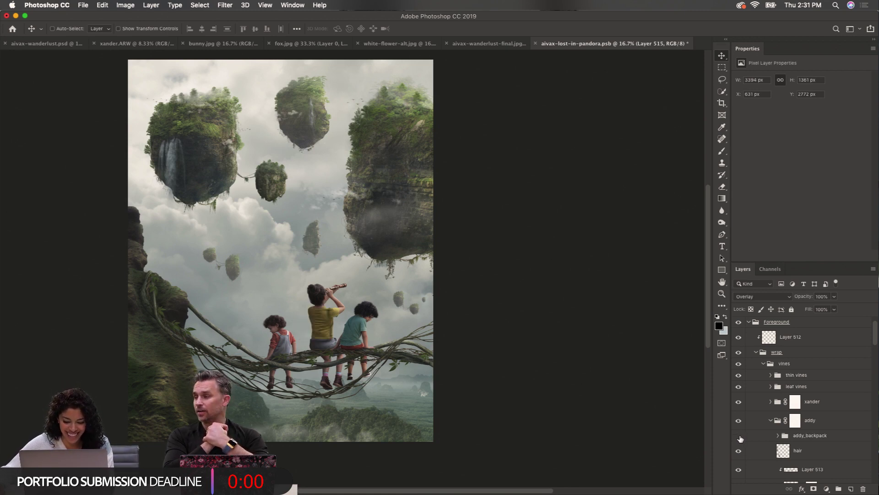
click(739, 436)
Compare the foreground with and without the overalls-wearing child's group and the layers above it up to Hue/Saturation 19
scroll(740, 439, down, 10)
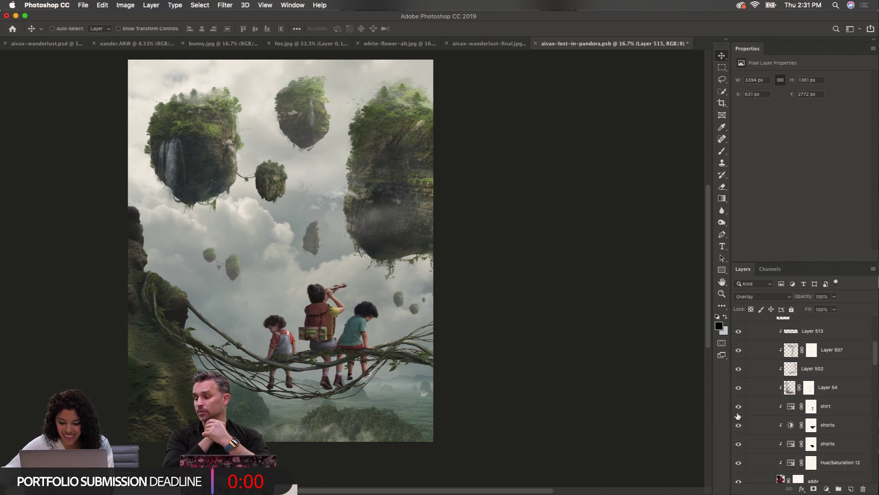
scroll(740, 442, down, 8)
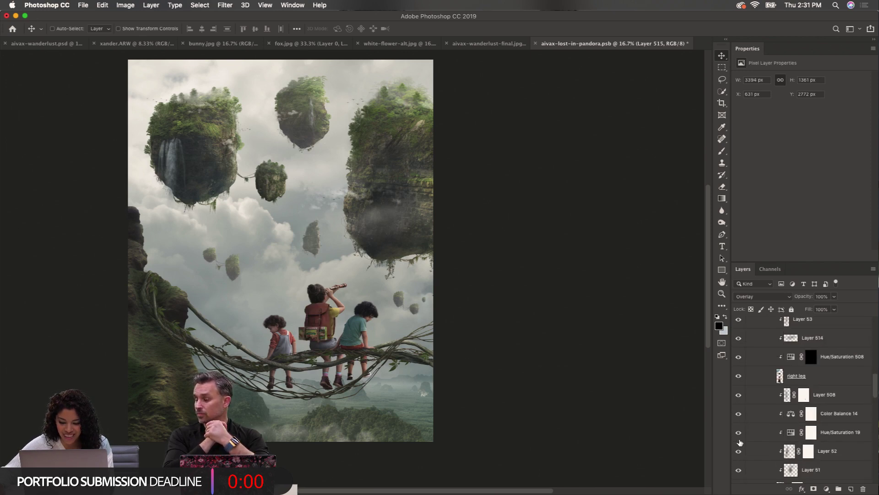
scroll(738, 437, down, 3)
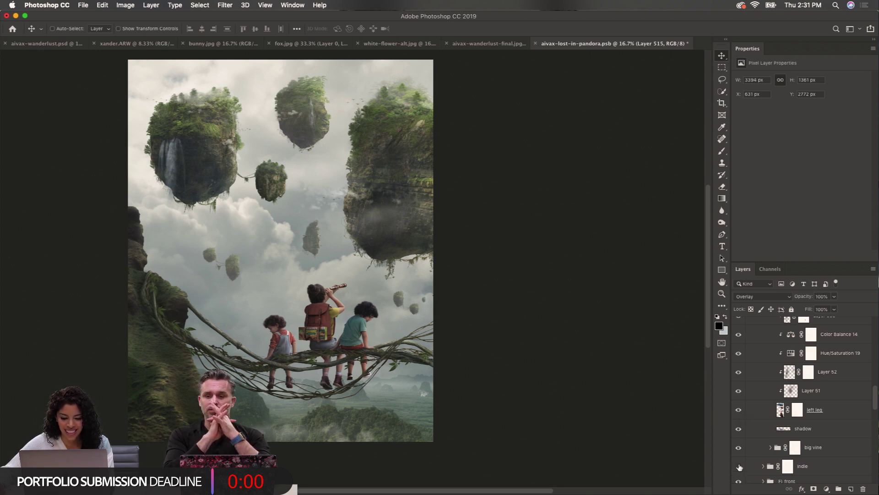
drag(739, 467, 739, 351)
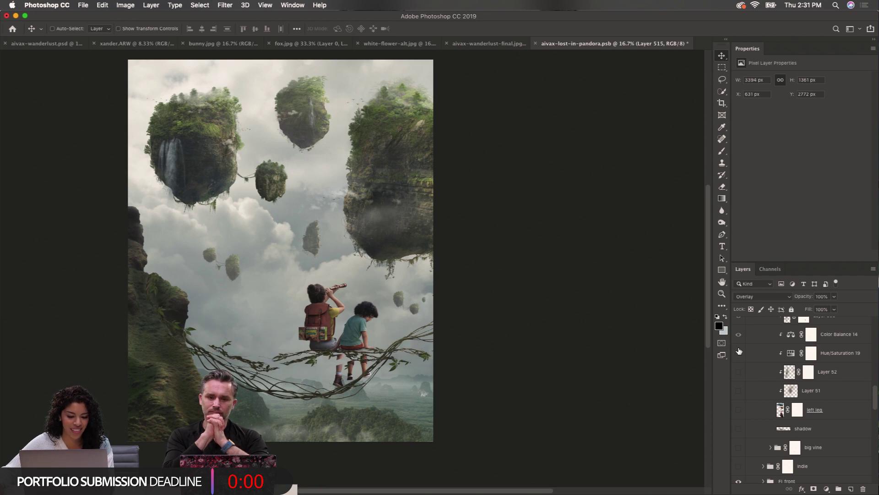
drag(740, 354, 739, 448)
drag(740, 406, 739, 372)
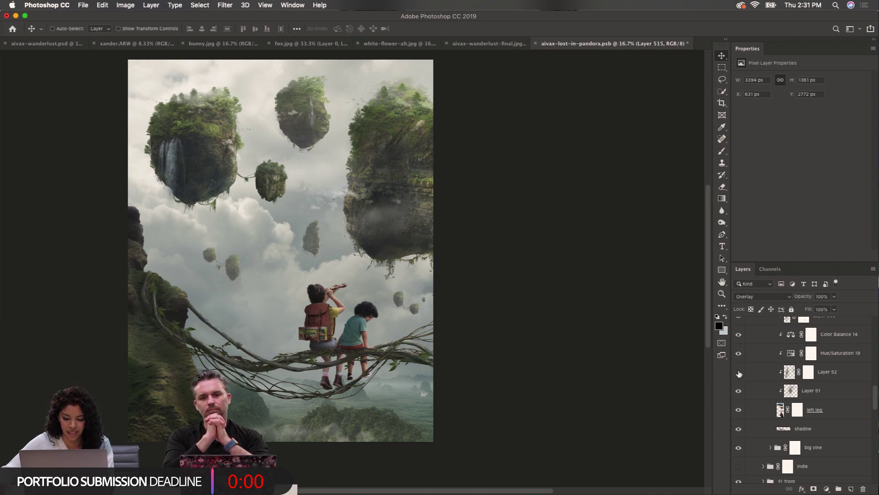
click(738, 466)
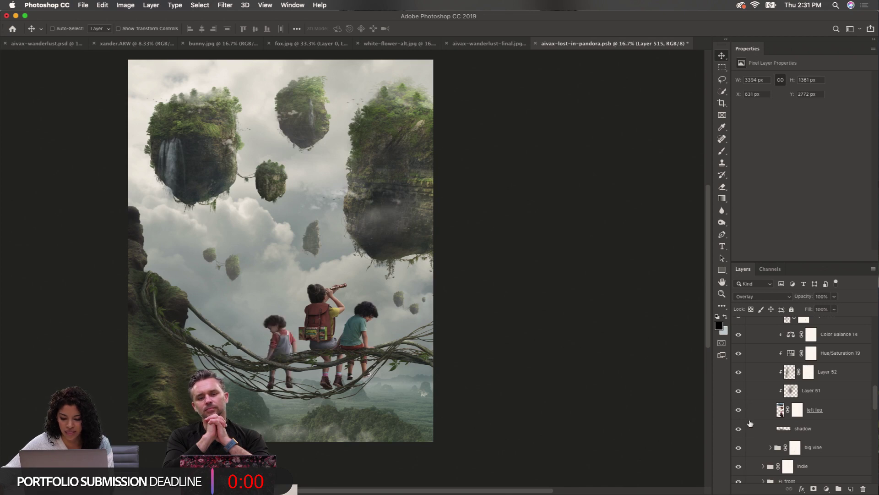
View the whole composite at 12.5%
scroll(740, 393, up, 5)
scroll(744, 401, up, 3)
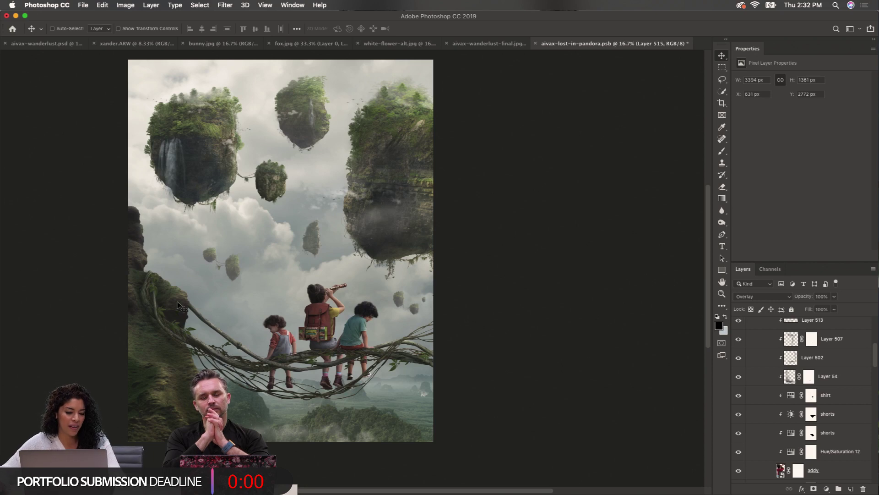
alt+super+click(189, 283)
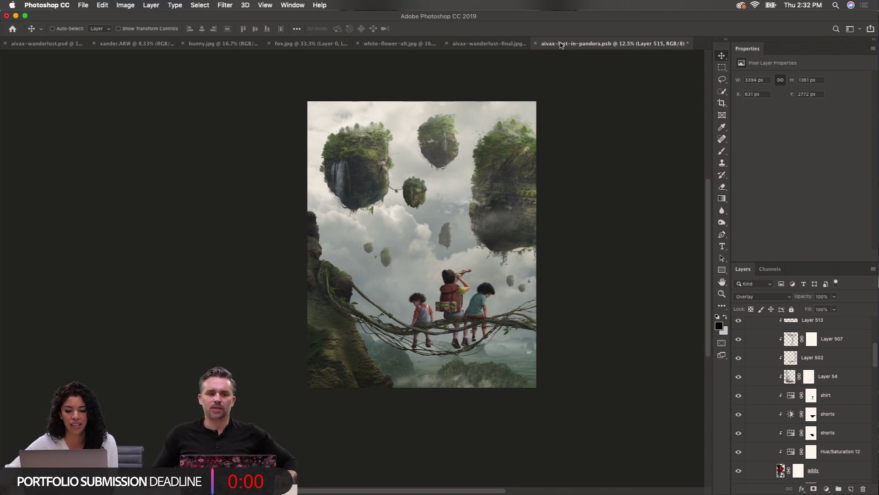
Close aivax-lost-in-pandora.psb, white-flower-alt.jpg, fox.jpg, bunny.jpg and xander.ARW without saving any changes
click(536, 44)
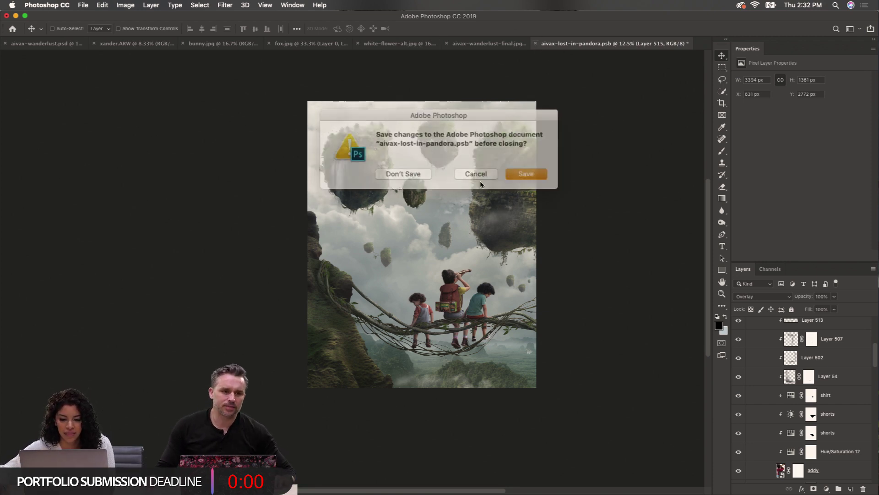
click(426, 170)
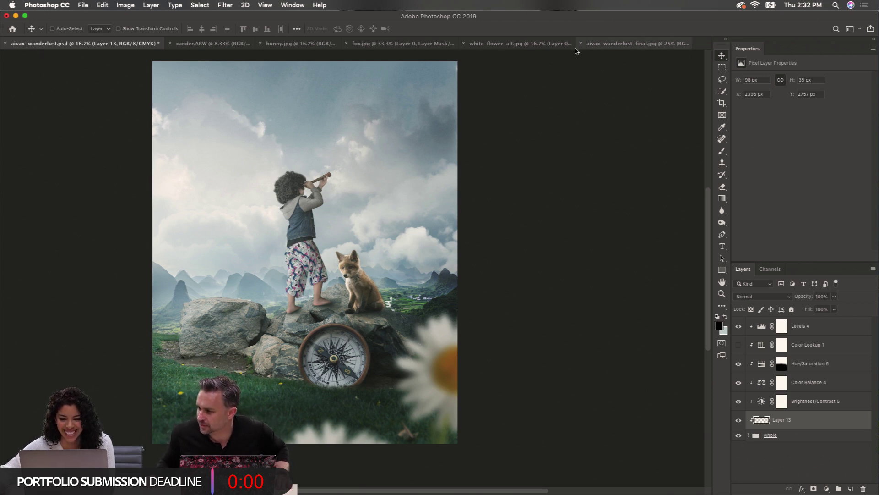
click(465, 44)
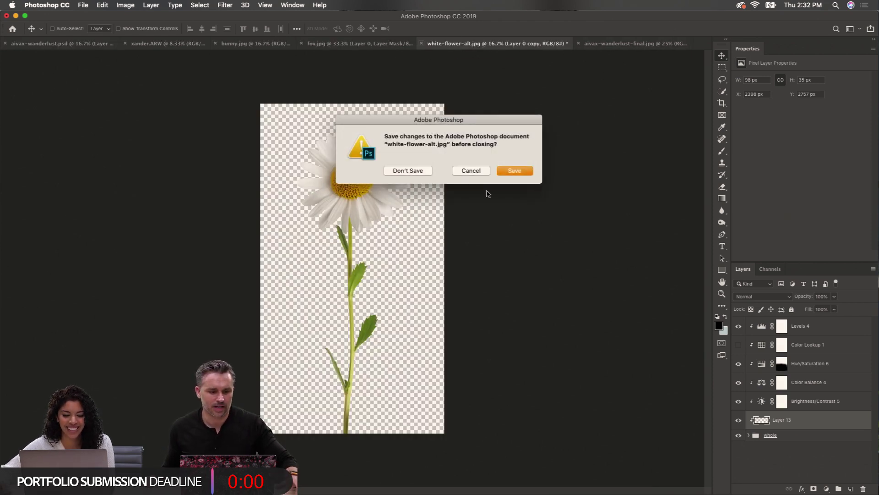
click(416, 171)
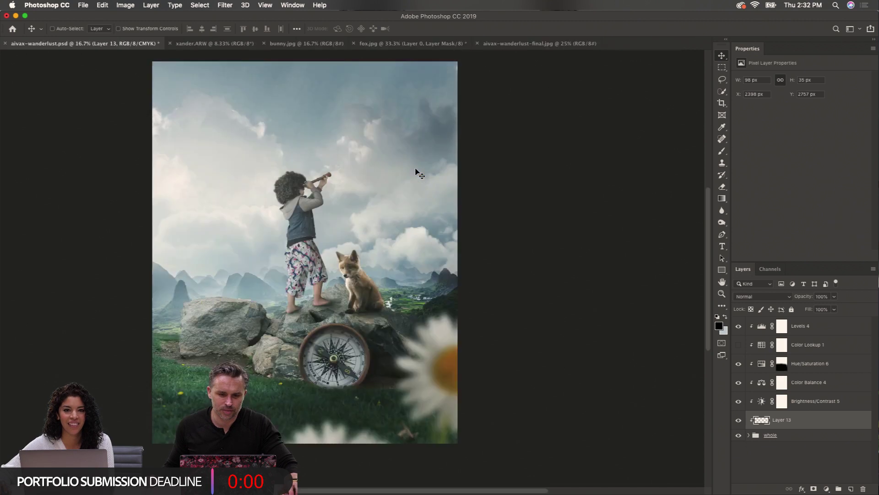
click(354, 44)
click(404, 172)
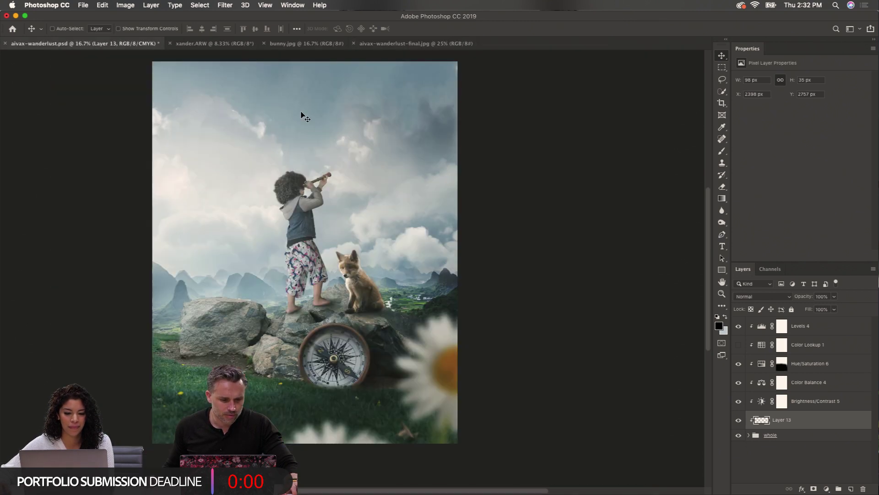
click(264, 43)
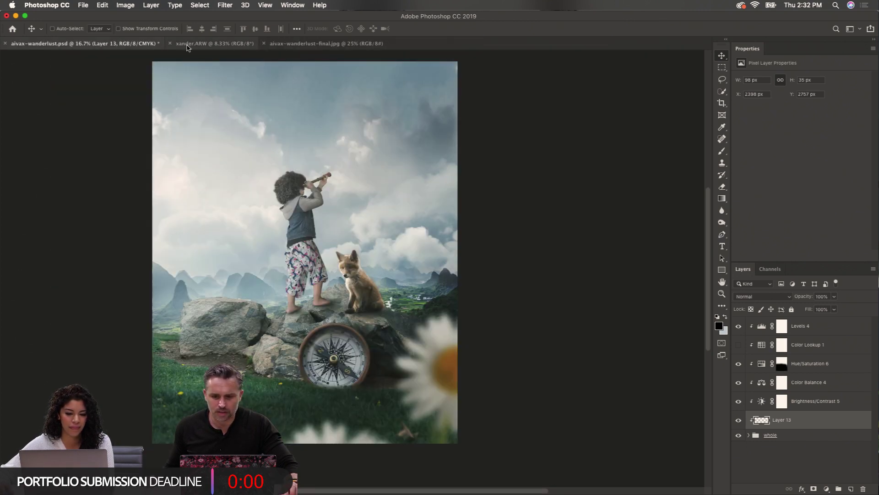
click(170, 43)
click(405, 171)
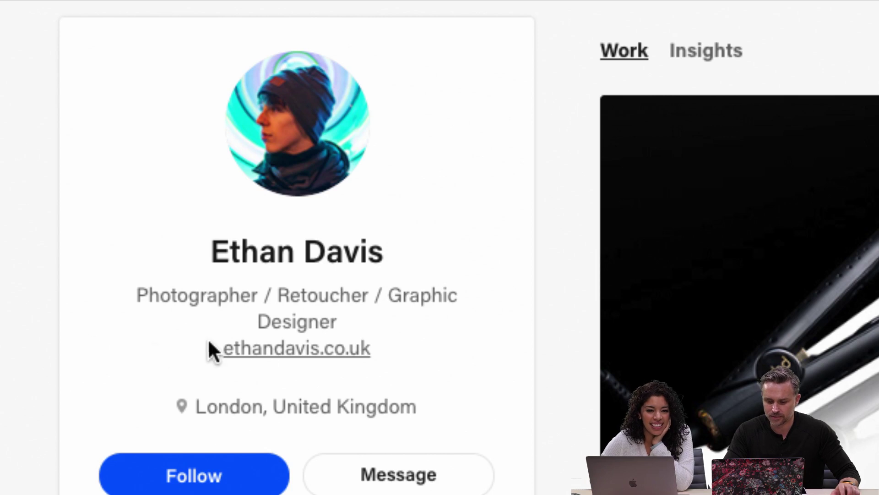
Read the photographer's Behance profile in Chrome down to the About Me section and open the seaside sunset project
scroll(46, 486, down, 5)
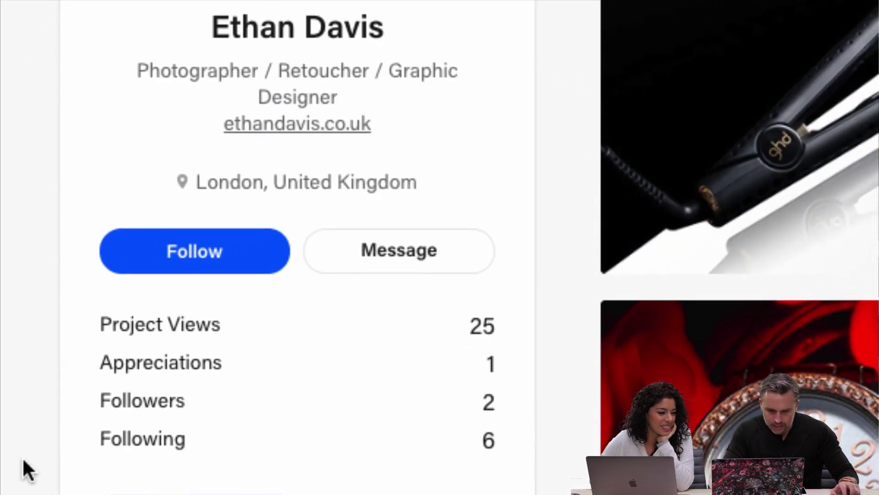
scroll(22, 457, down, 7)
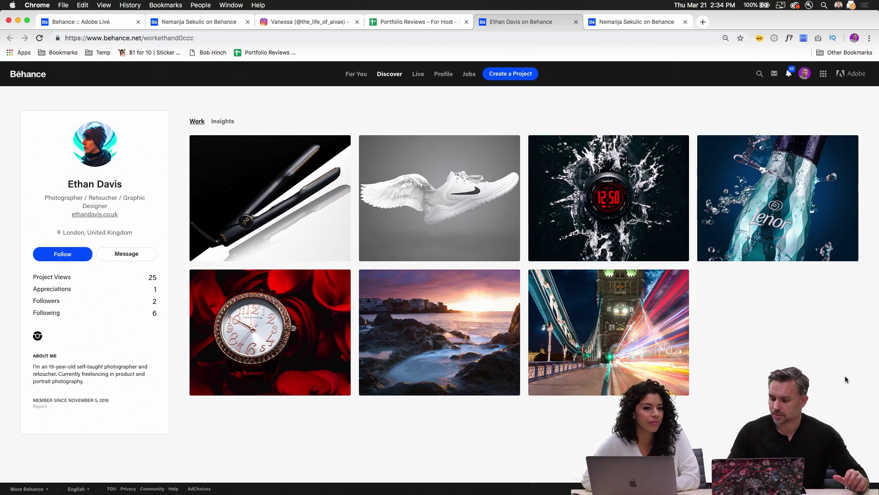
click(448, 302)
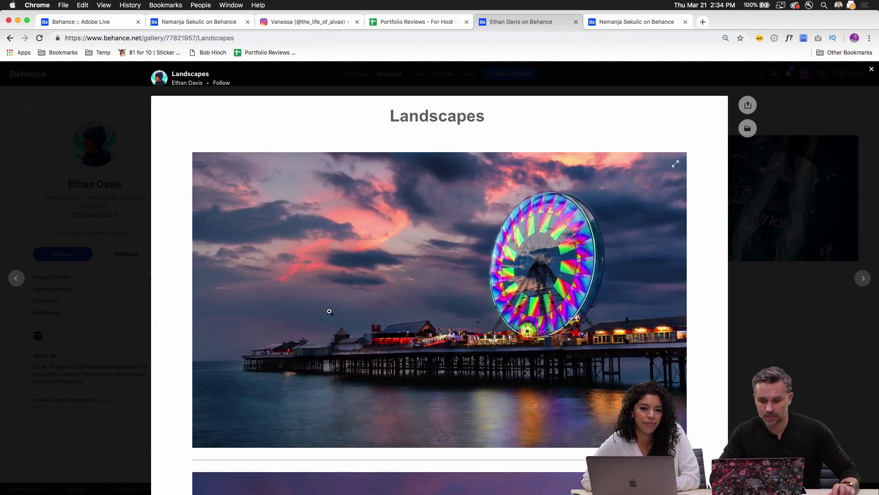
Examine the Landscapes photos from the pier with the Ferris wheel through the coastal sunset, the mountain stream and the misty waterfall
scroll(459, 373, down, 2)
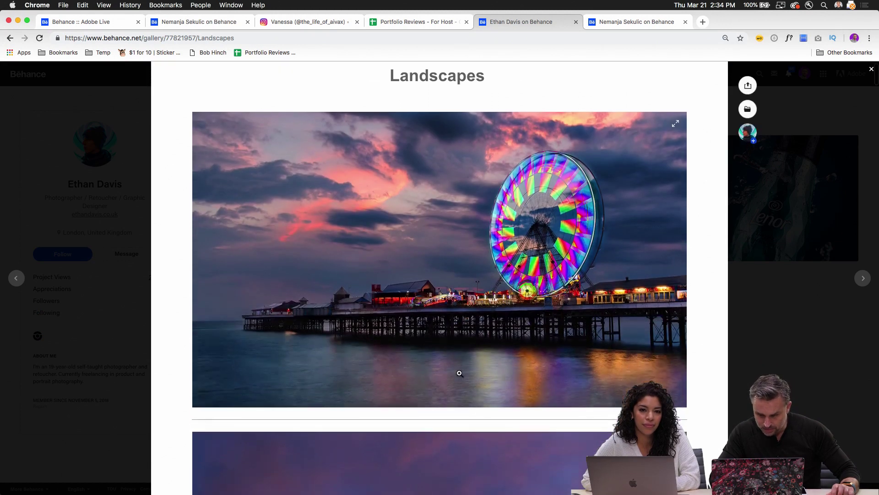
scroll(459, 372, down, 1)
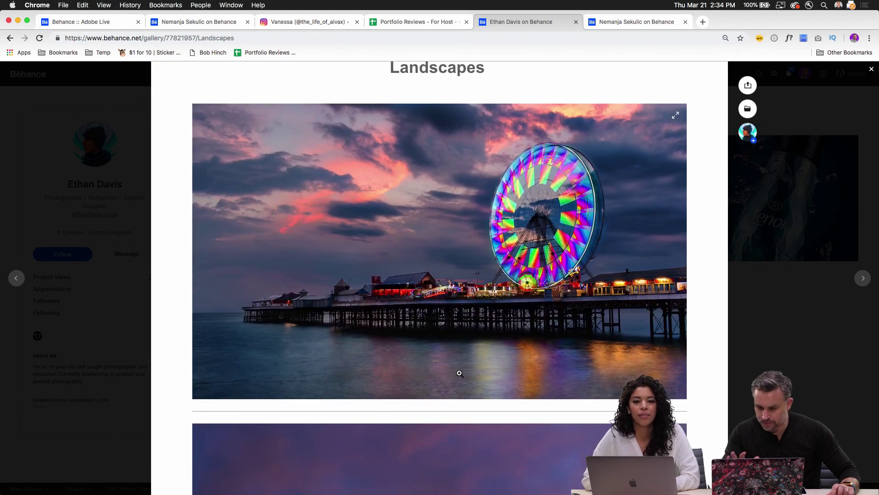
scroll(459, 373, down, 10)
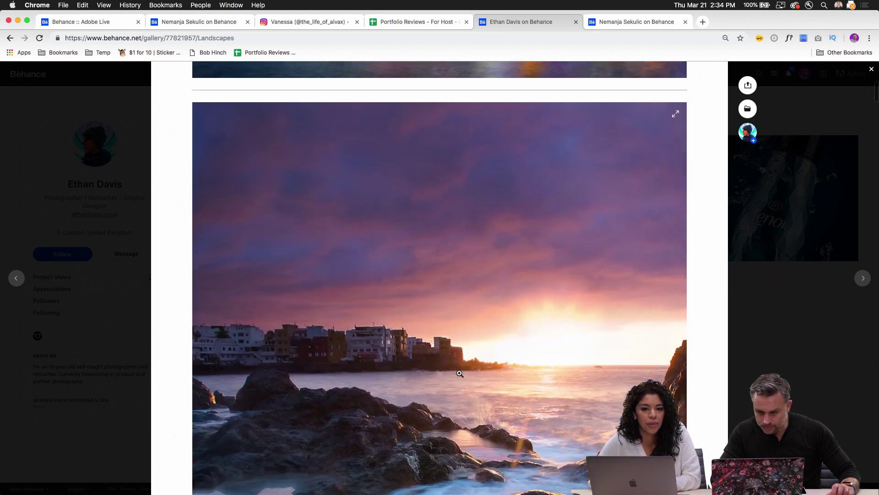
scroll(460, 373, down, 5)
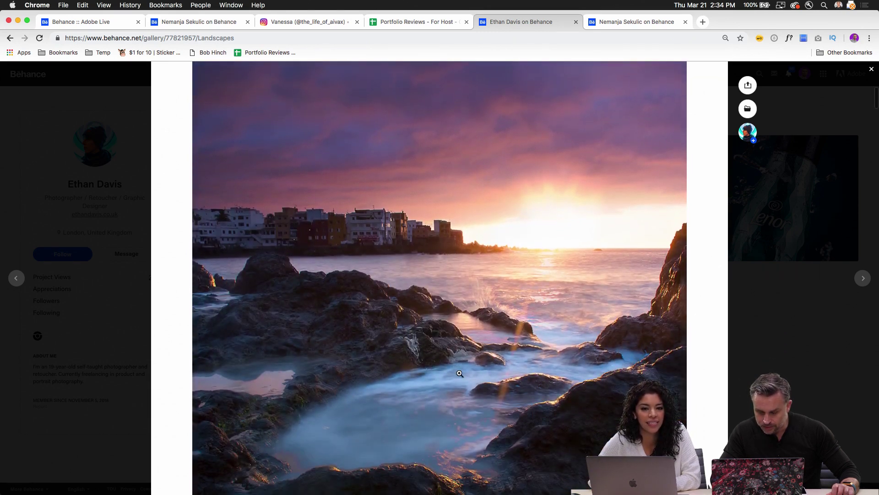
scroll(454, 337, down, 8)
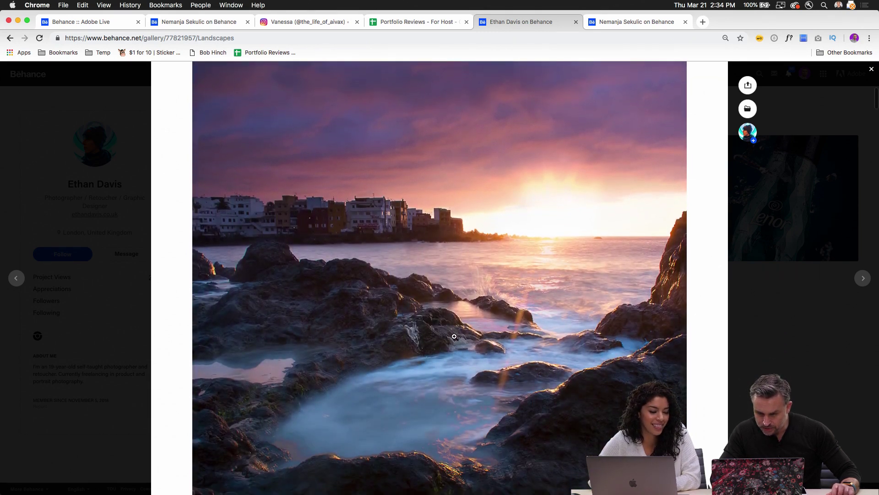
scroll(454, 337, down, 12)
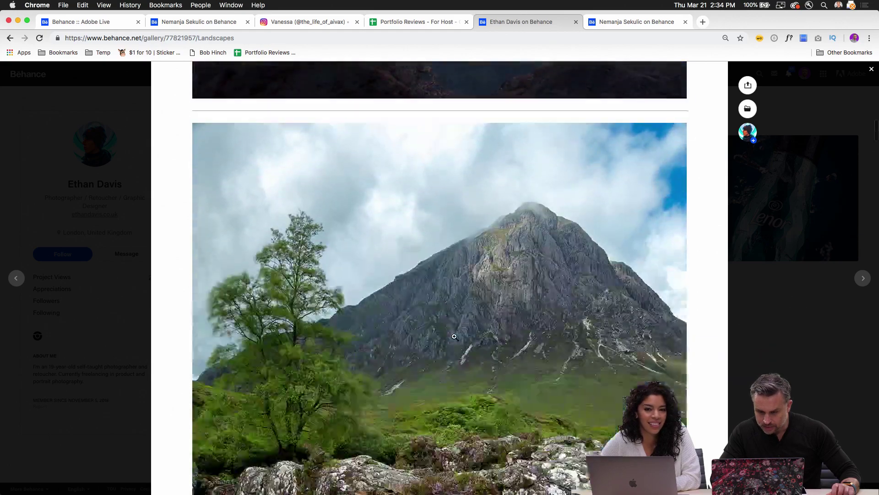
scroll(454, 337, down, 3)
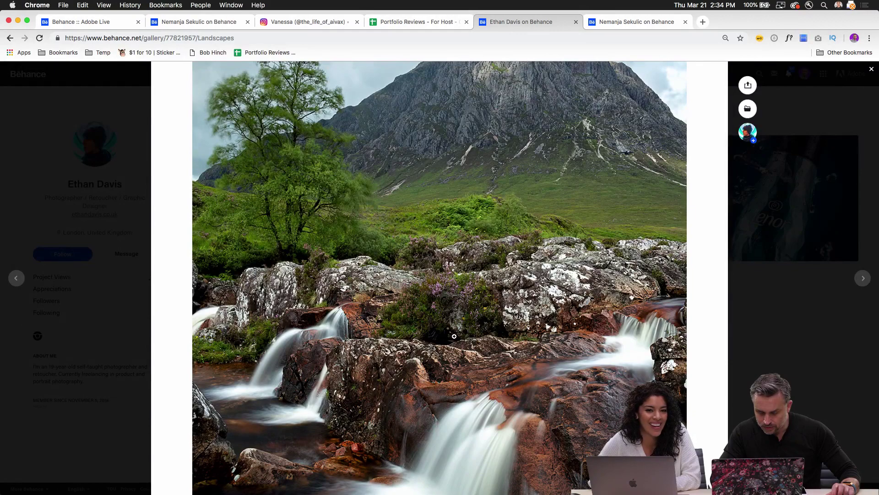
scroll(454, 337, down, 11)
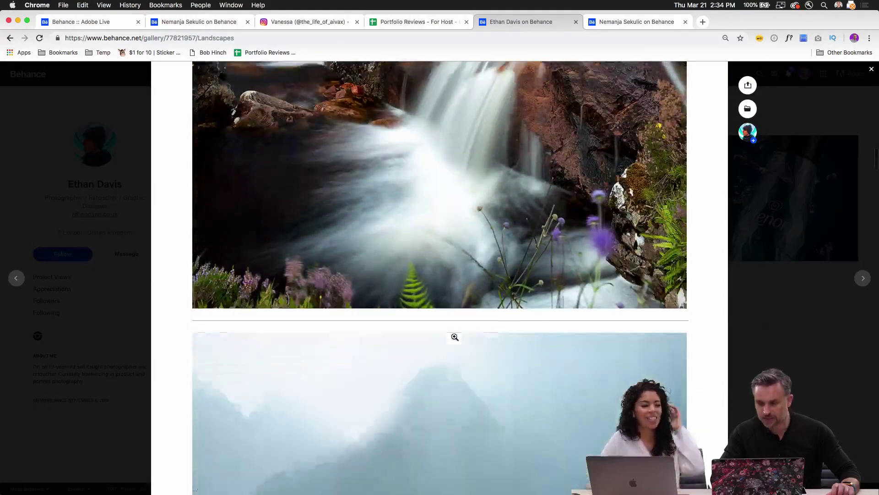
scroll(455, 337, down, 8)
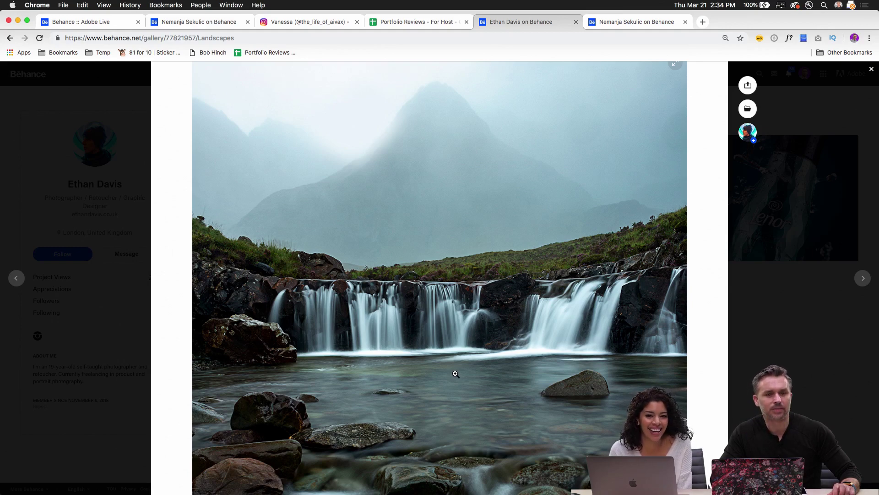
scroll(455, 373, down, 4)
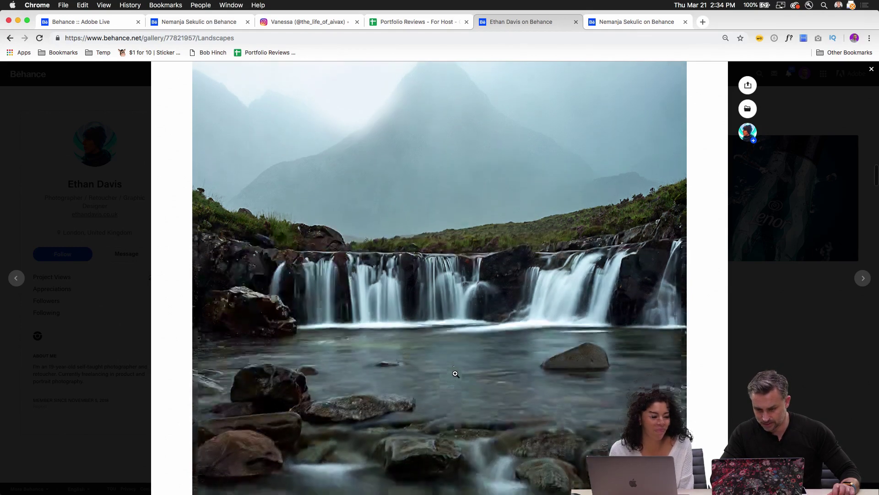
scroll(455, 374, down, 9)
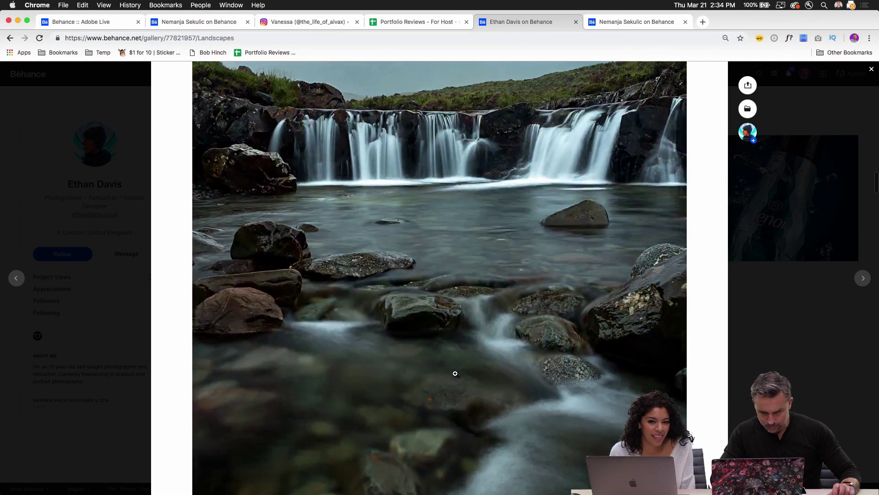
scroll(455, 373, down, 2)
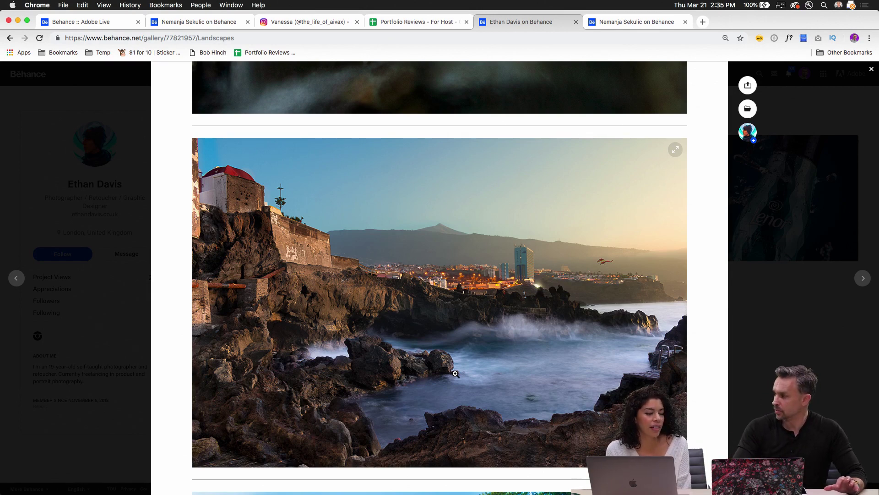
Examine the remaining Landscapes photos from the rocky cove and forest waterfalls down to the fireworks shot
scroll(455, 373, down, 10)
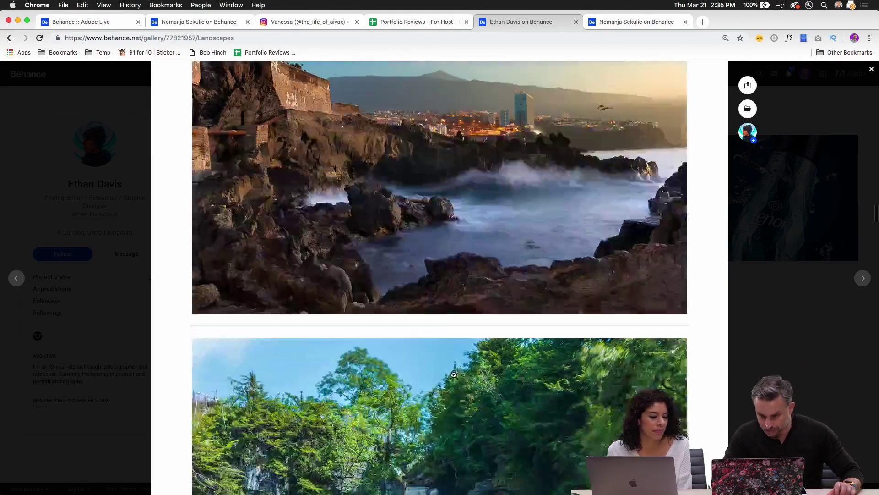
scroll(454, 377, down, 3)
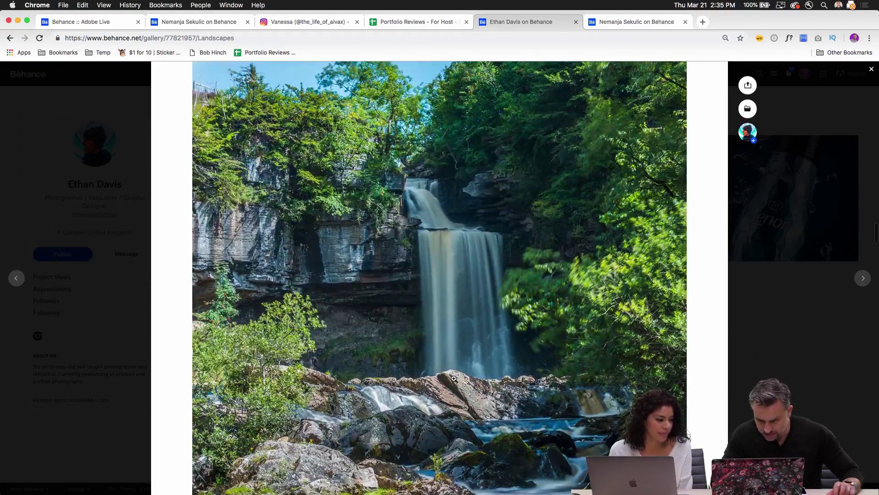
scroll(454, 379, down, 10)
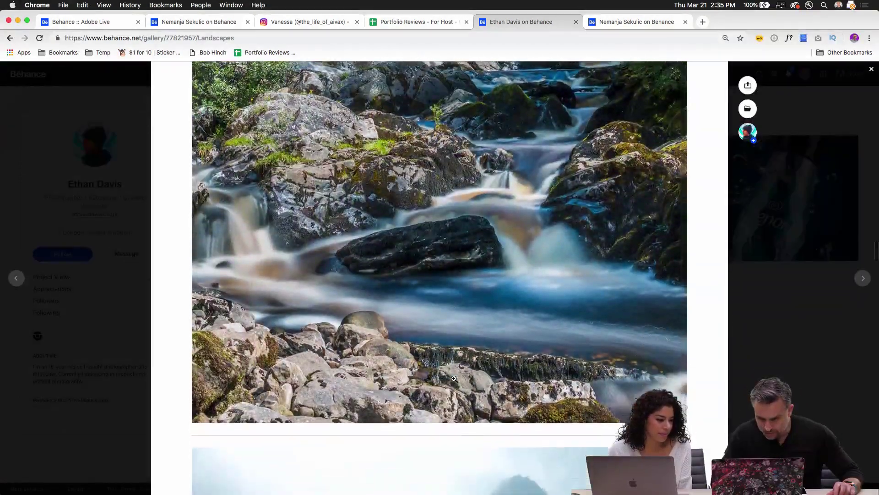
scroll(454, 378, down, 4)
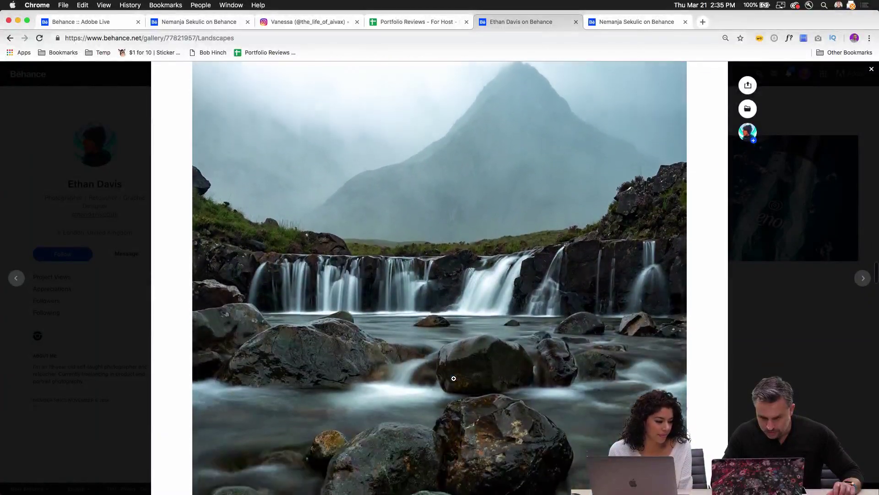
scroll(454, 379, down, 15)
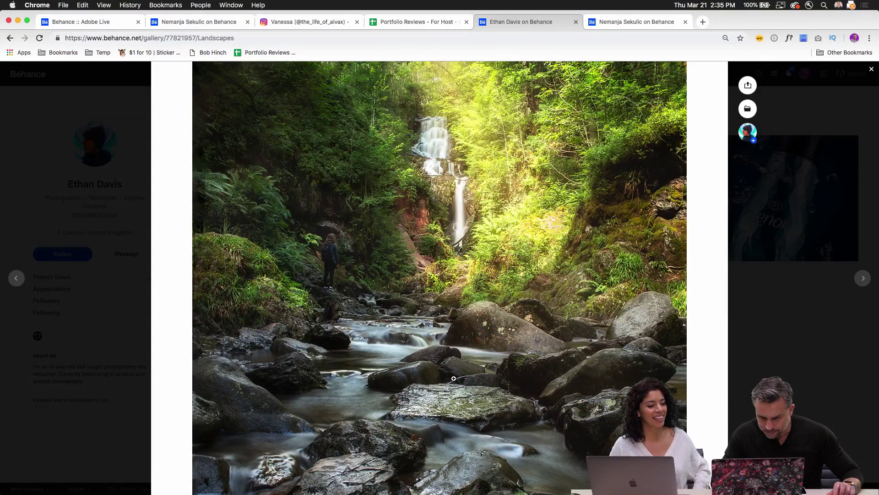
scroll(454, 378, down, 1)
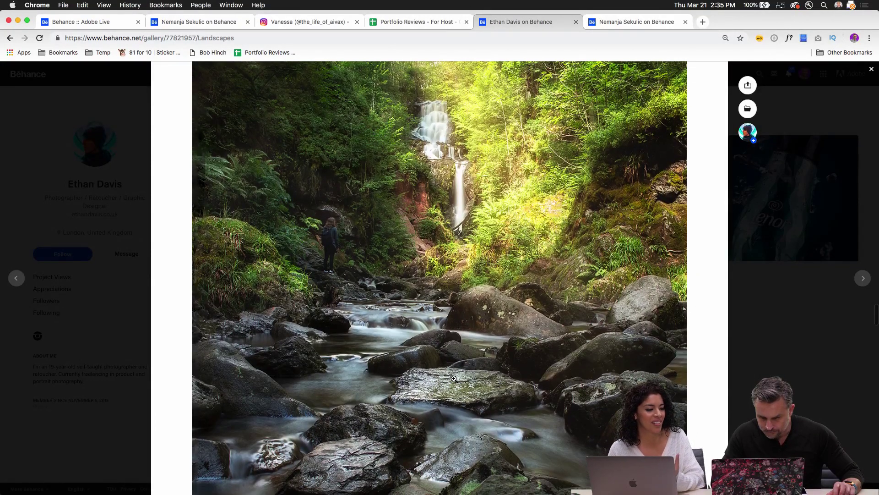
scroll(454, 378, down, 15)
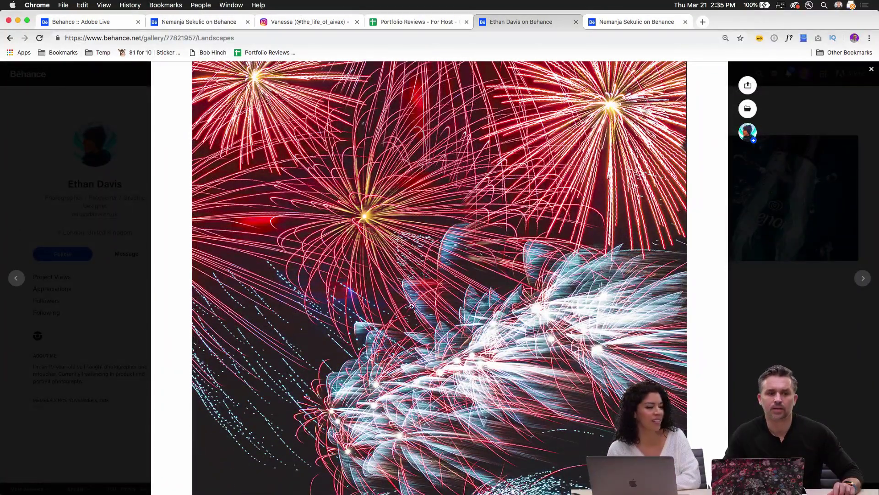
View the fireworks photo enlarged and browse through the following images to the rocky seascape under golden clouds
click(411, 306)
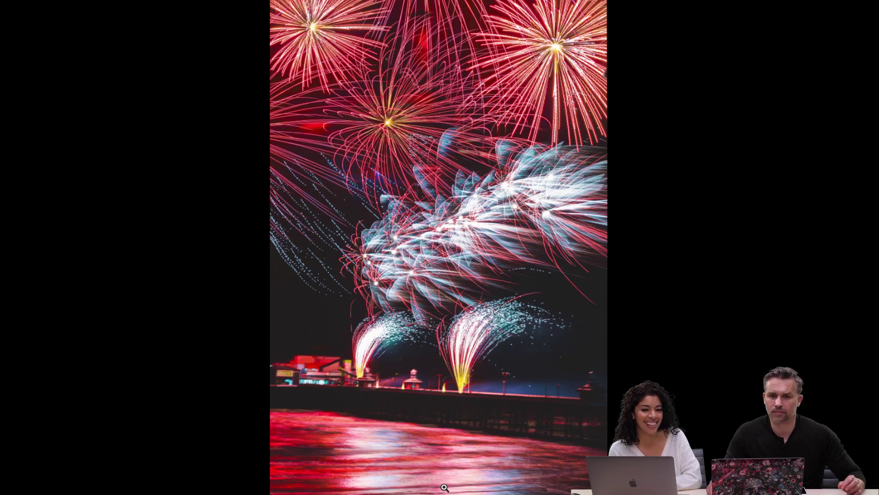
key(Right)
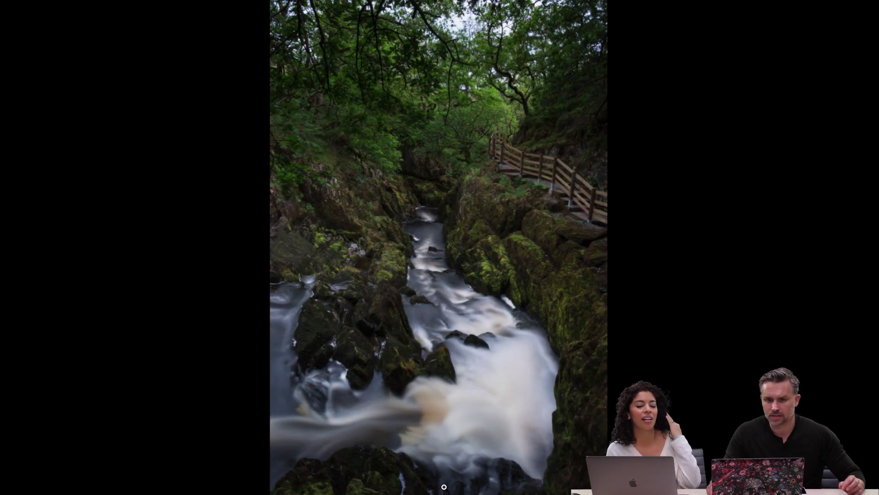
key(Right)
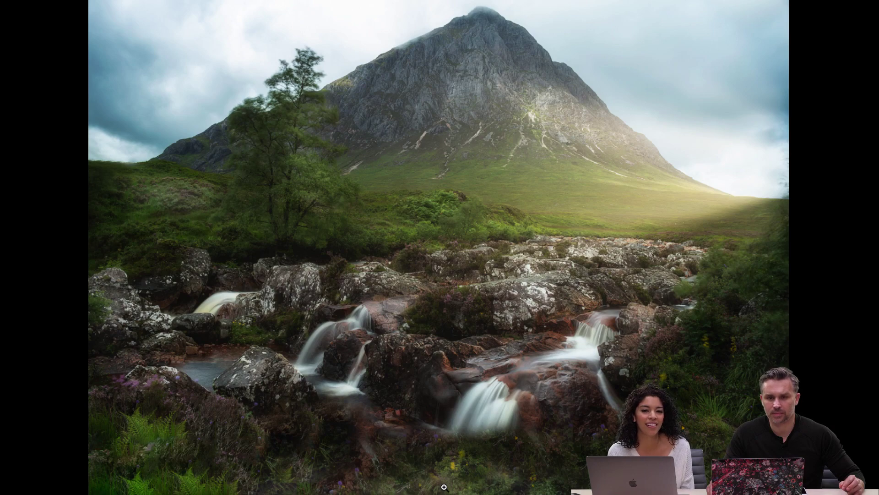
key(Right)
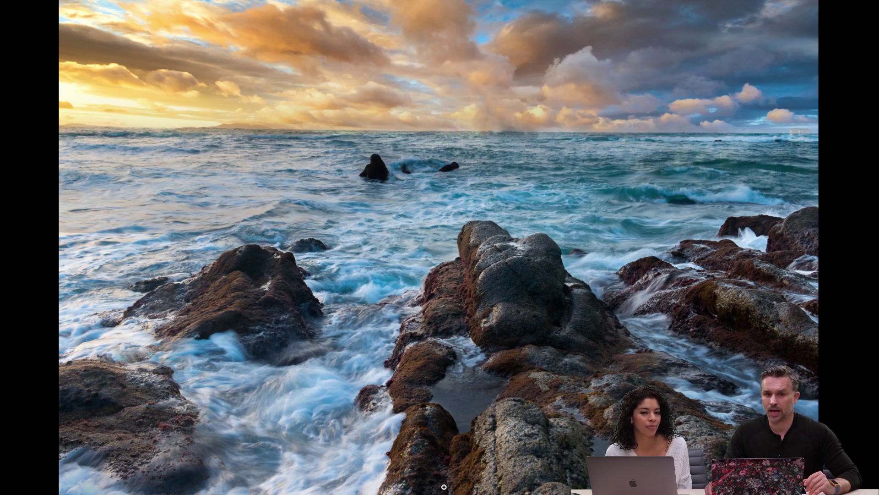
scroll(444, 487, down, 2)
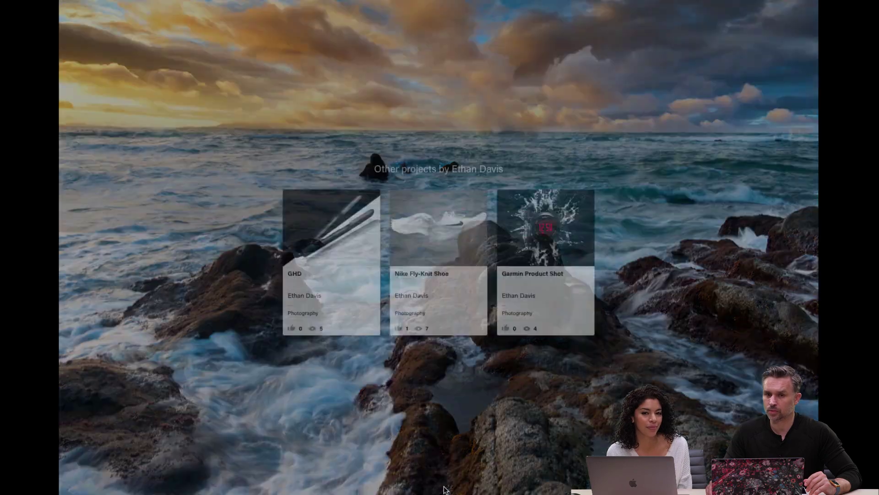
scroll(444, 490, up, 2)
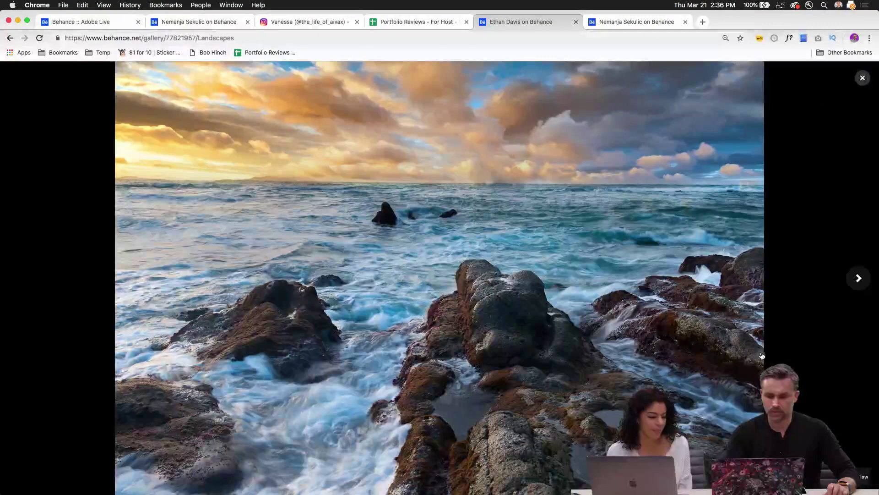
Close the enlarged photo, review the Landscapes project from the Ferris wheel to its description and comments, and close the project
scroll(815, 277, down, 2)
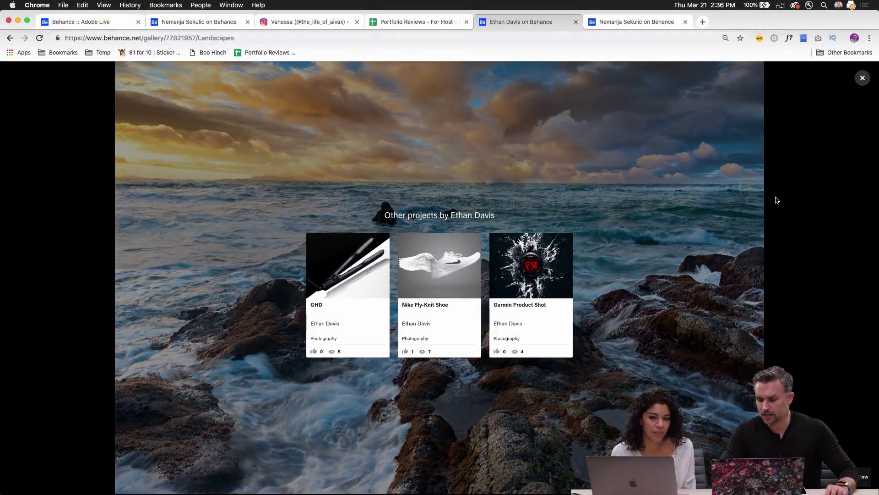
click(863, 79)
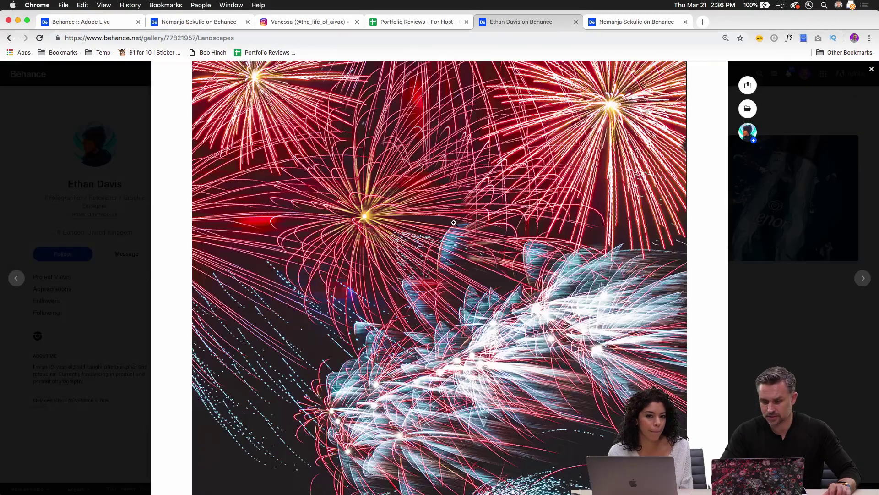
scroll(454, 223, down, 10)
scroll(452, 224, up, 15)
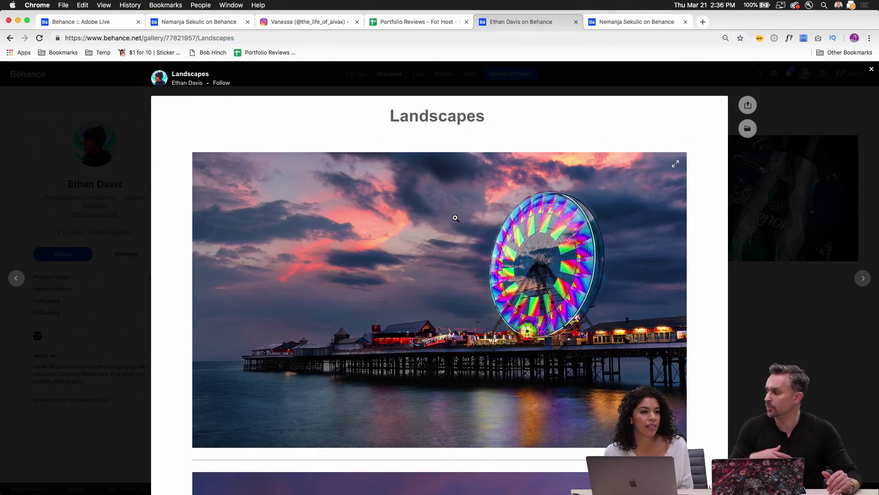
scroll(519, 204, down, 10)
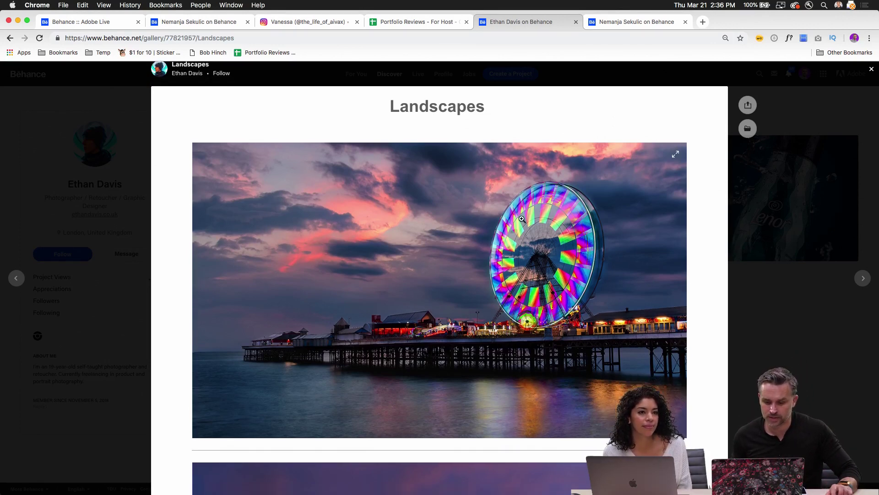
scroll(527, 235, down, 20)
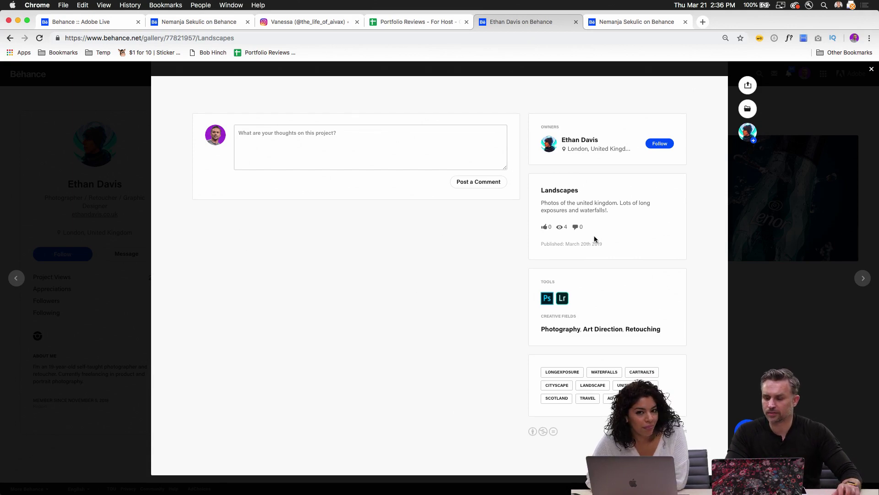
scroll(442, 248, up, 10)
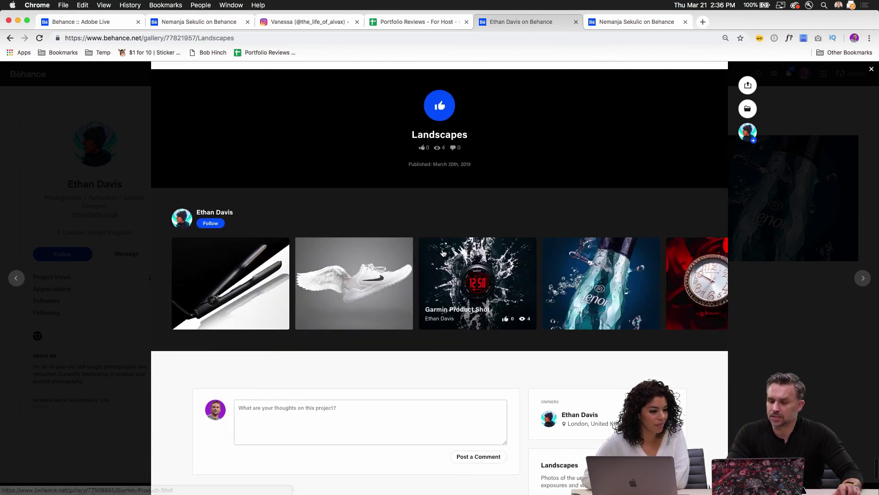
scroll(442, 250, up, 6)
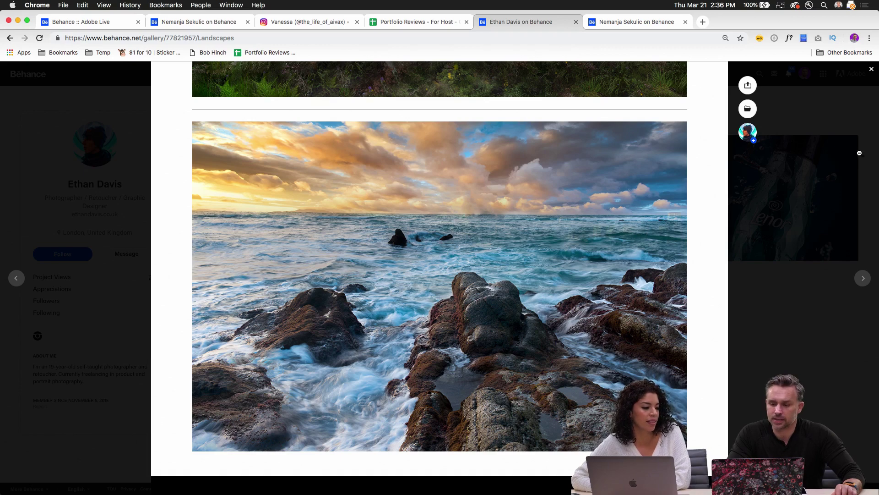
click(871, 71)
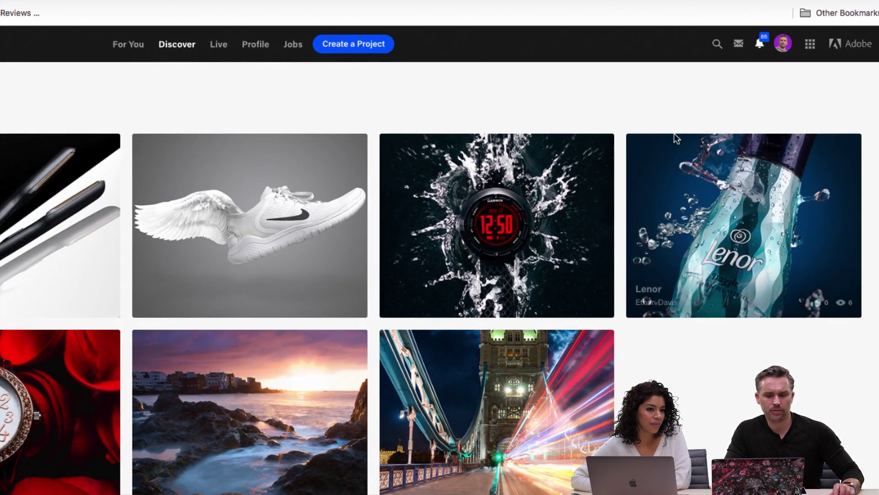
Open the Lenor project and examine the bottle splash photo enlarged and zoomed in on its label and base
click(727, 183)
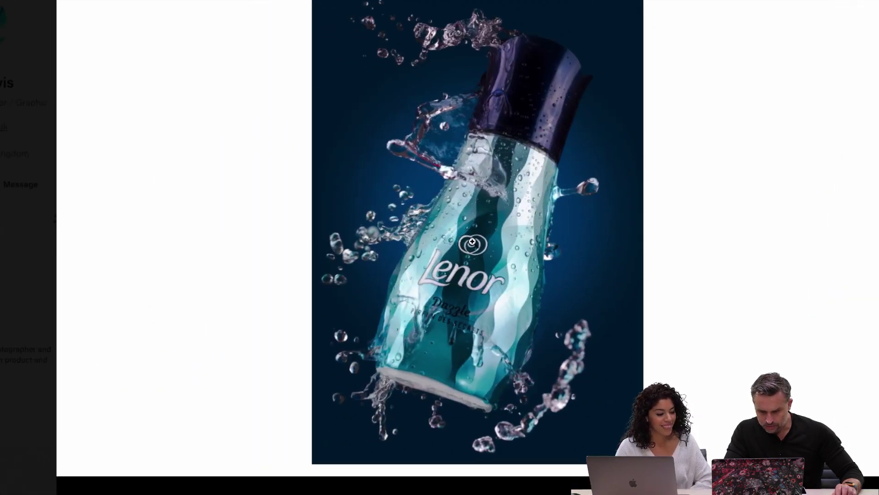
scroll(473, 245, down, 2)
scroll(473, 245, up, 2)
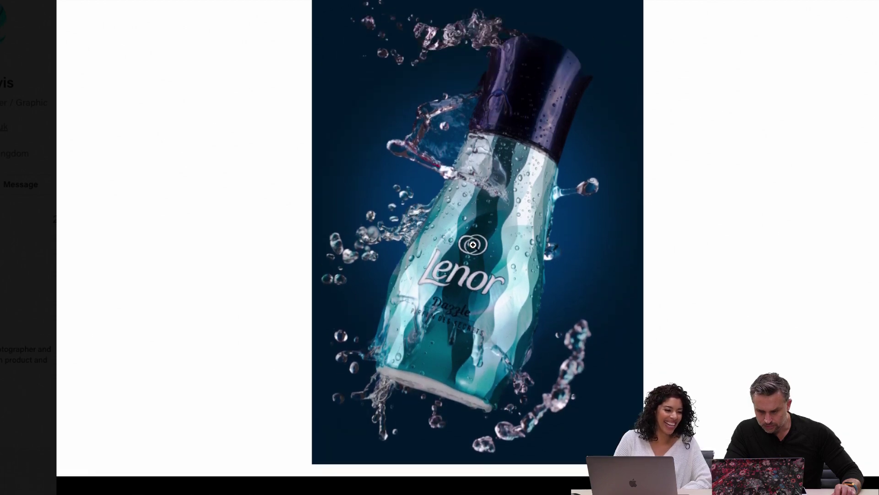
click(473, 245)
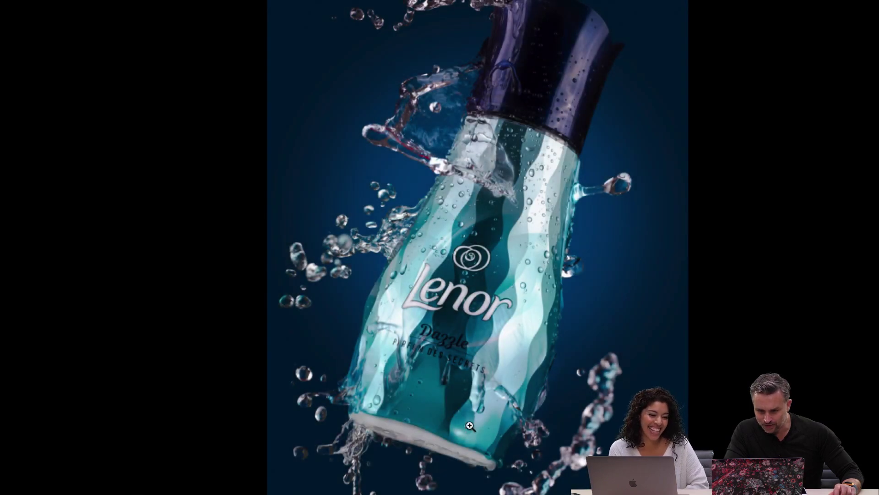
click(474, 474)
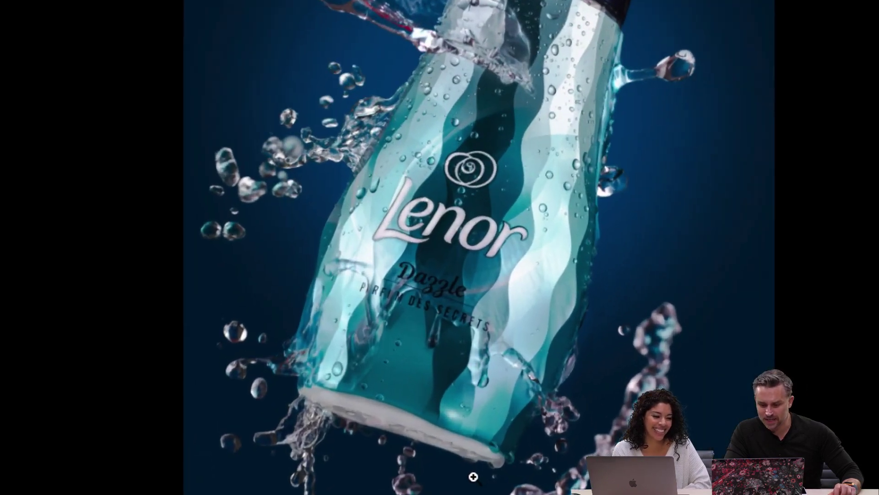
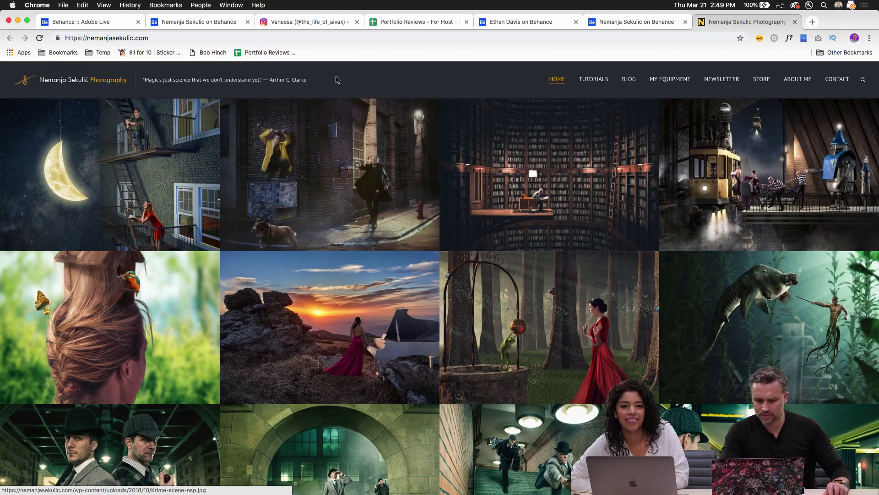
Skim the upper gallery of the digital artist's photography website and compare it with the same artist's Behance profile
scroll(336, 74, down, 5)
scroll(336, 72, down, 3)
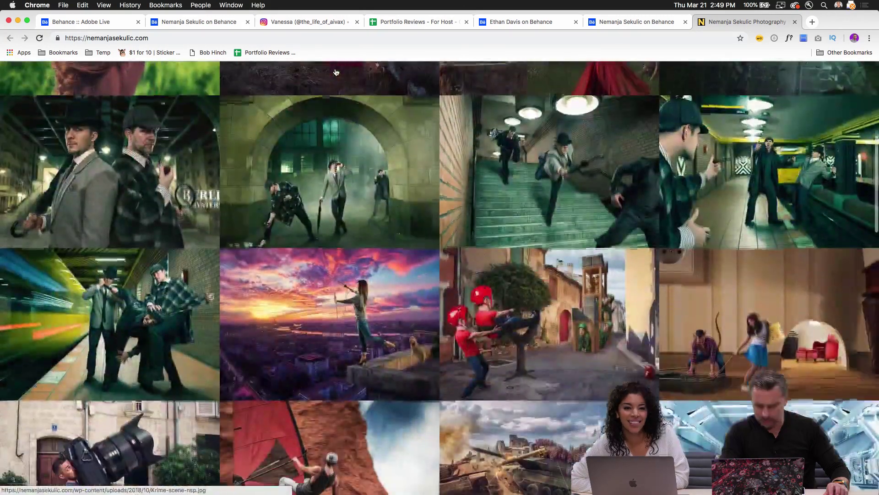
scroll(336, 72, up, 10)
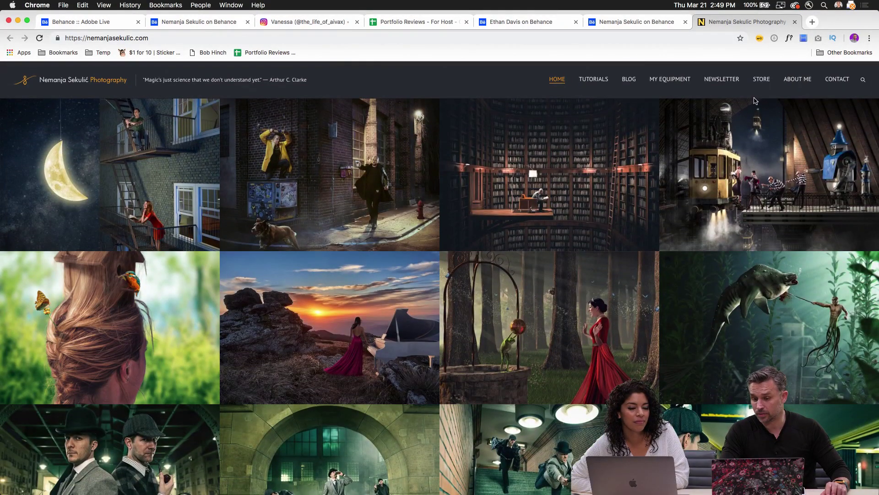
click(604, 19)
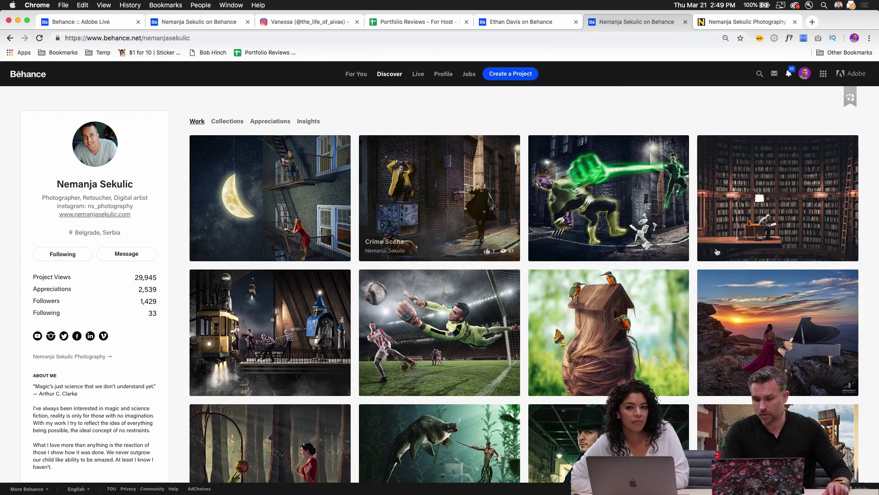
click(742, 21)
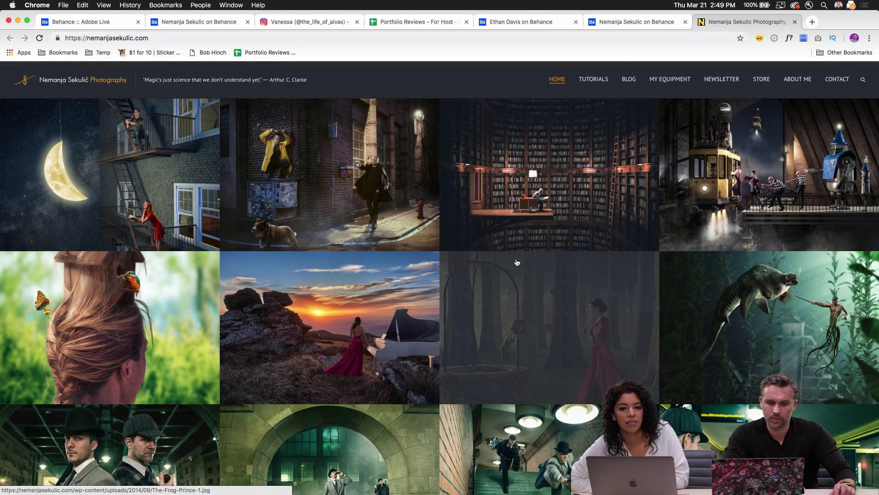
Examine the website's composite images down to the floating rock tower and rhino street scenes, and return to the gallery's start
scroll(517, 262, down, 14)
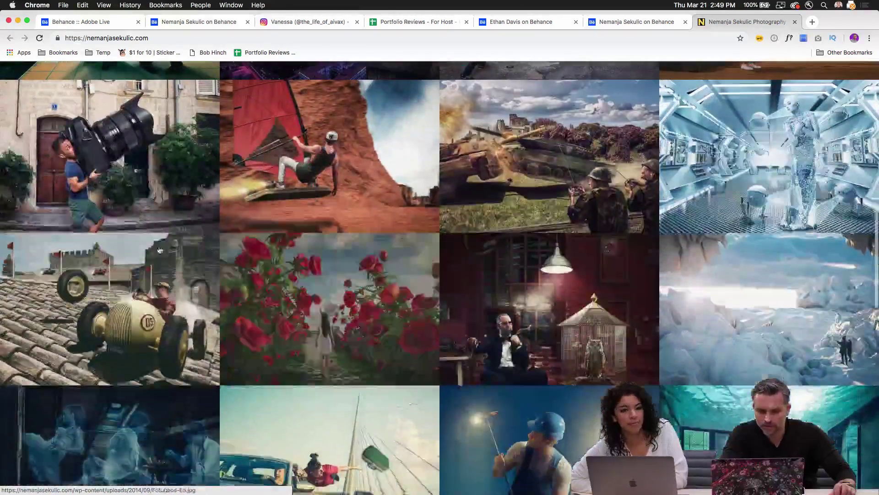
scroll(159, 249, down, 1)
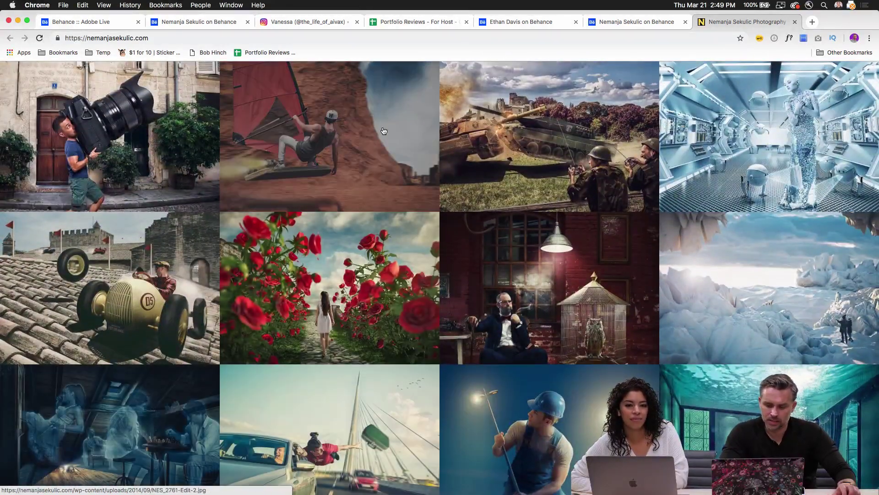
scroll(532, 266, down, 8)
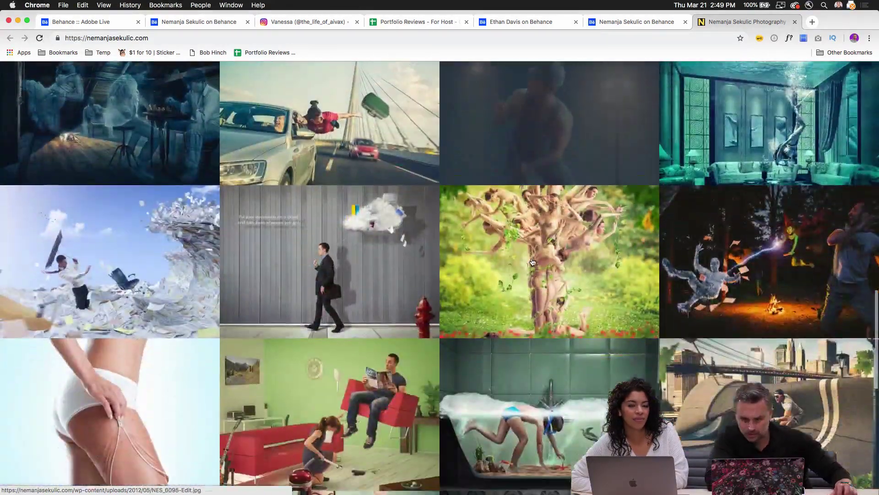
scroll(532, 262, down, 8)
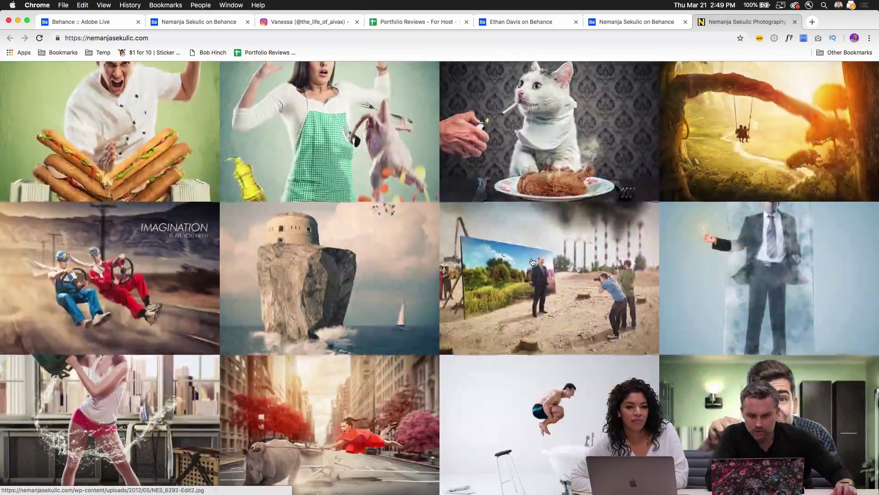
scroll(533, 262, up, 15)
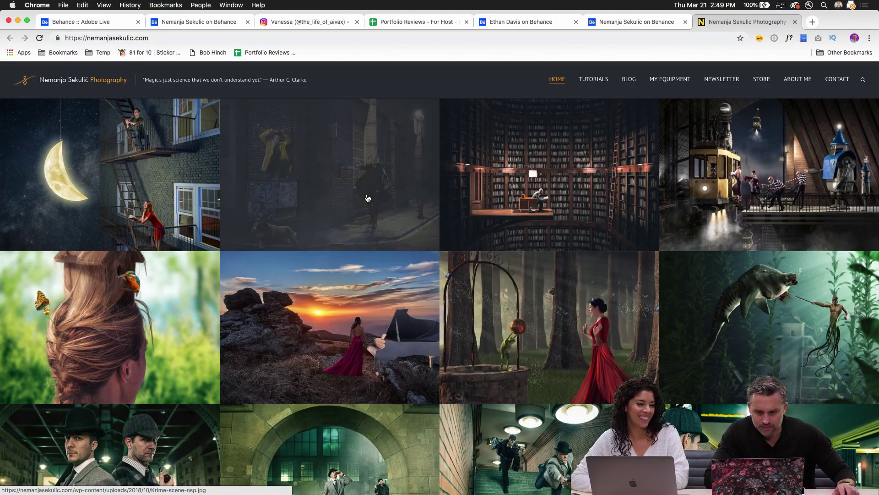
View the crime scene alley composite enlarged and compare it with the product photographer's Behance profile
click(367, 199)
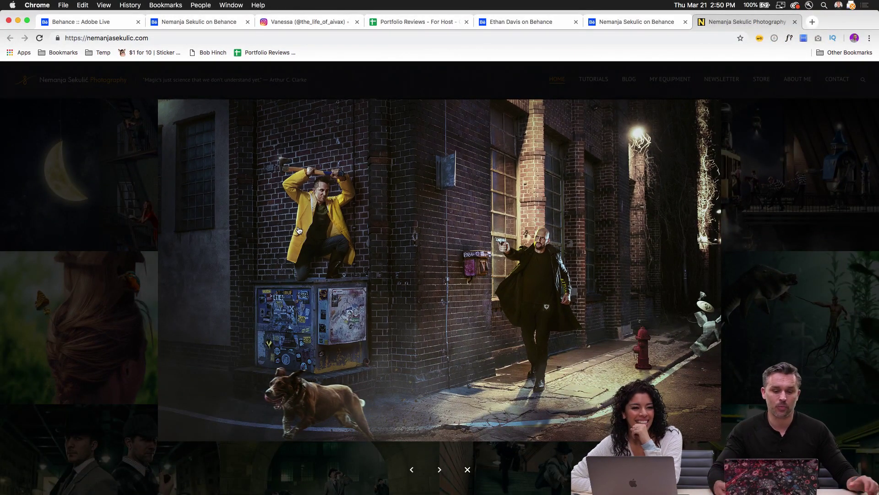
click(514, 21)
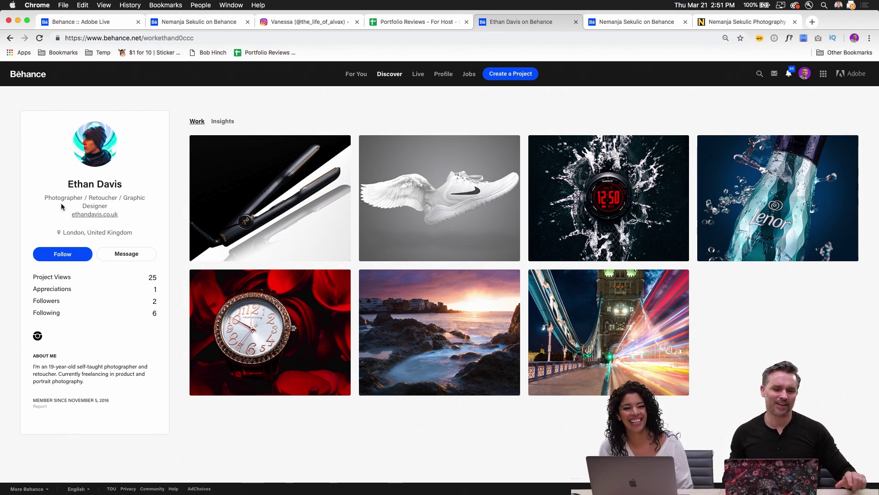
click(765, 23)
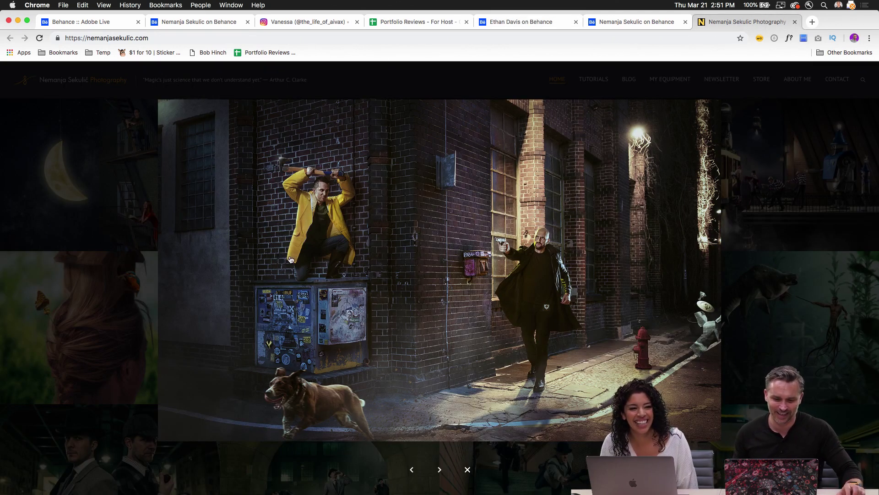
click(517, 21)
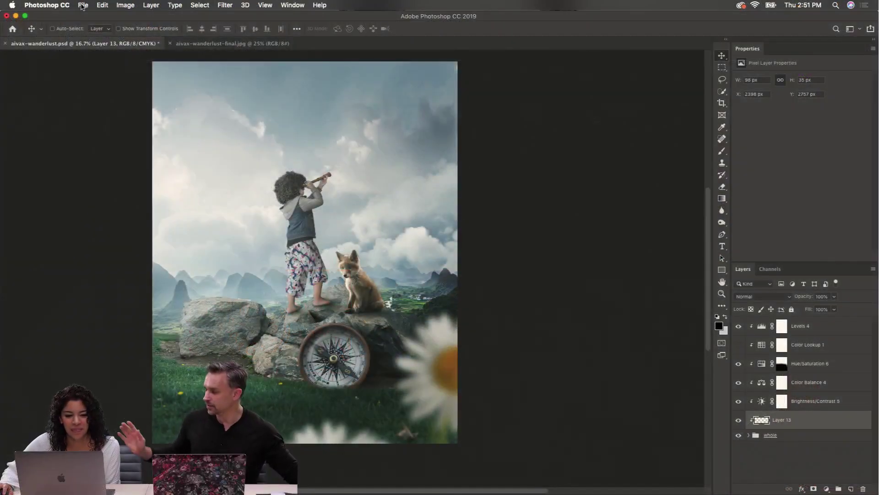
In Photoshop, open wrapping-teeter-totter.psd from the aivax-teeter-totter folder inside Adobe Live
click(82, 5)
click(92, 26)
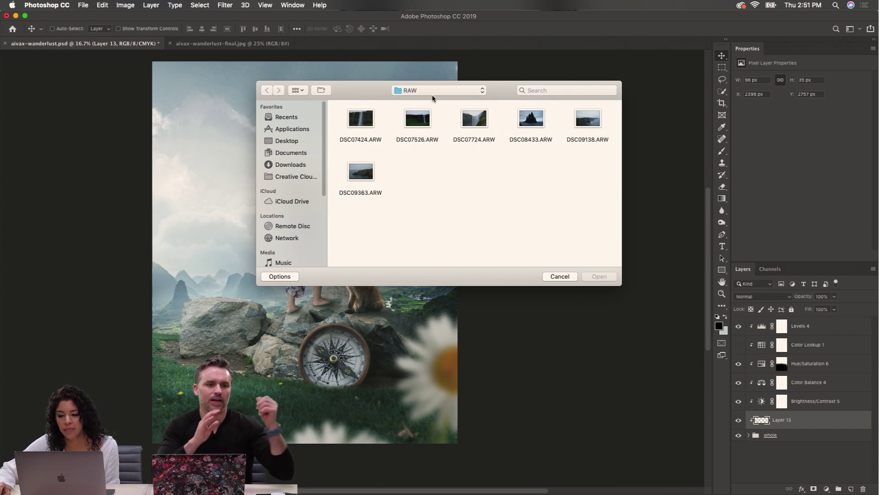
click(451, 94)
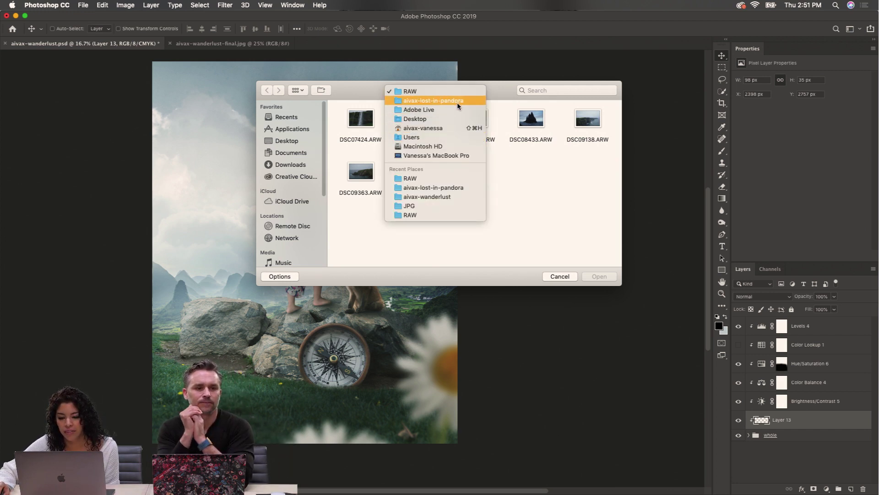
click(455, 111)
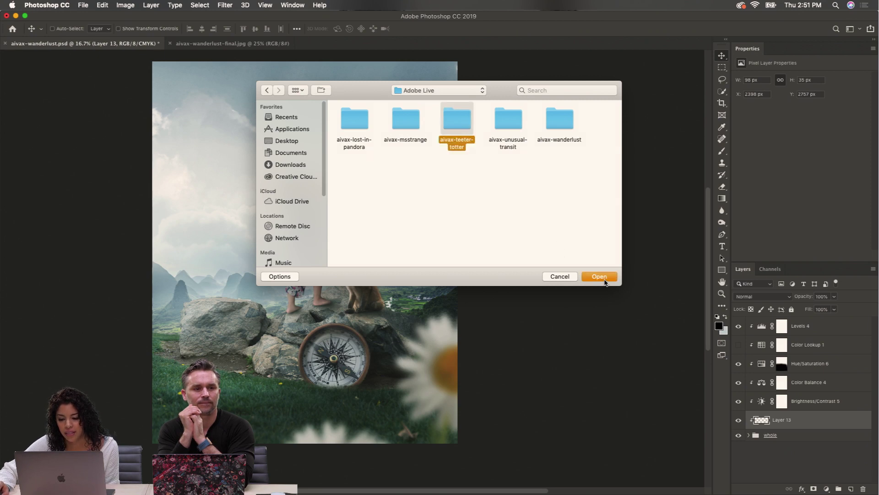
click(604, 280)
click(460, 118)
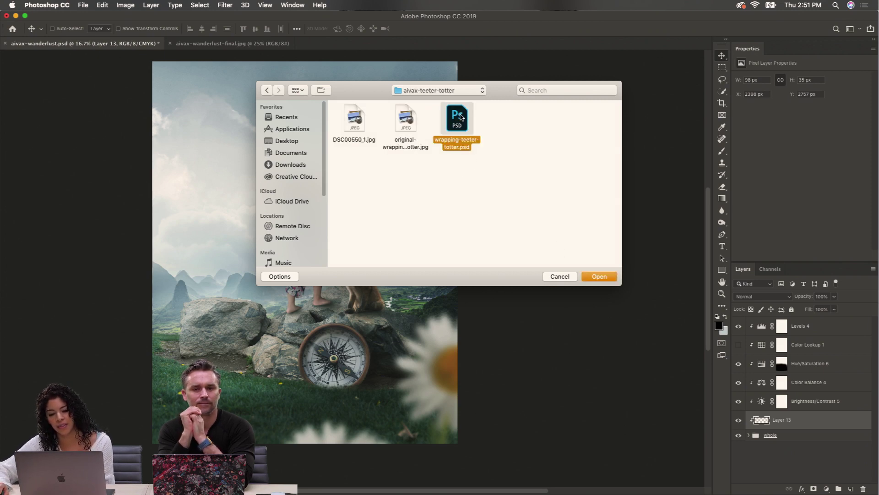
double_click(461, 117)
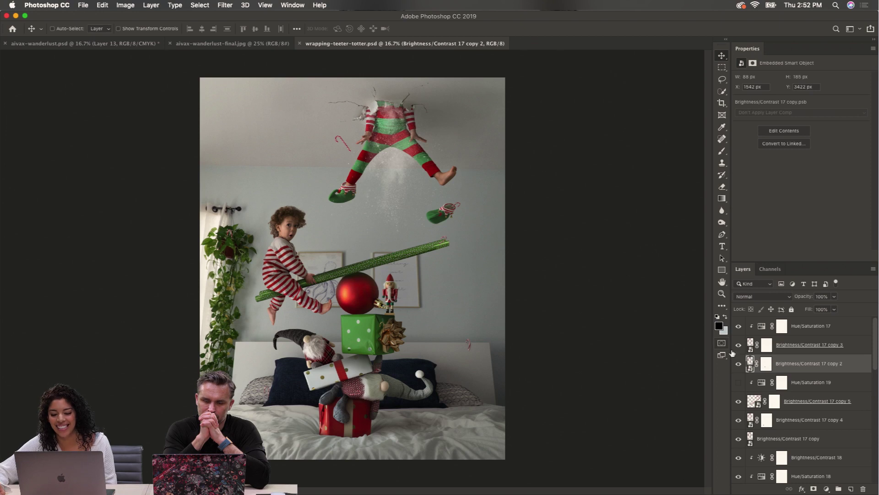
Hide the adjustment and candy cane layers from Hue/Saturation 17 down through Group 4
drag(738, 325, 735, 440)
scroll(786, 434, down, 5)
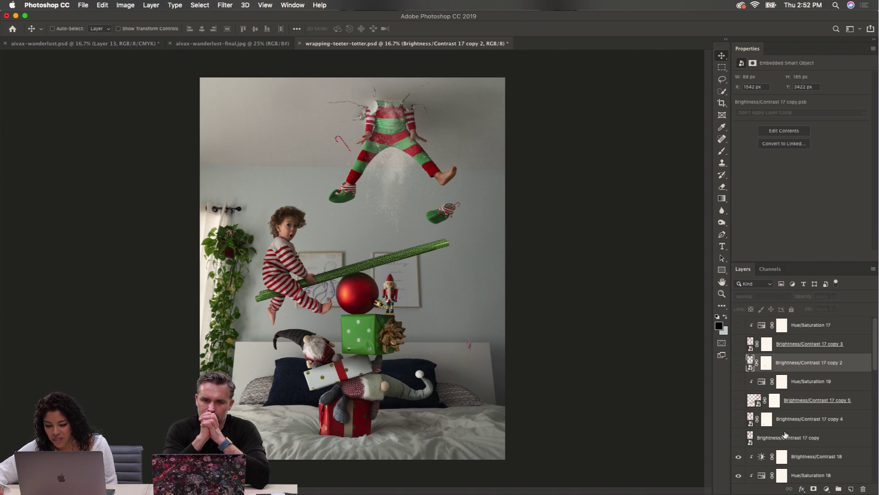
scroll(786, 435, down, 2)
drag(741, 359, 738, 469)
scroll(744, 454, down, 2)
scroll(740, 458, down, 3)
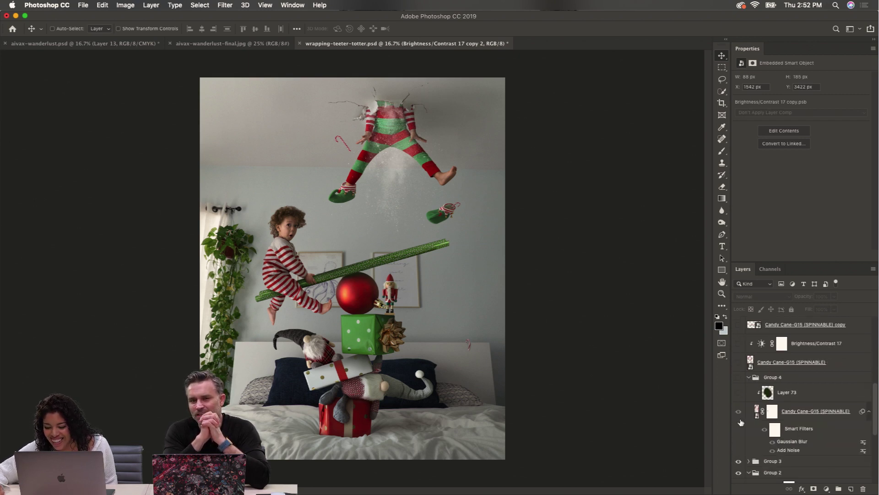
Hide Group 3, Group 2 and the groups of the elf figure and seated child, leaving the Base group visible
scroll(738, 413, down, 3)
drag(738, 418, 739, 430)
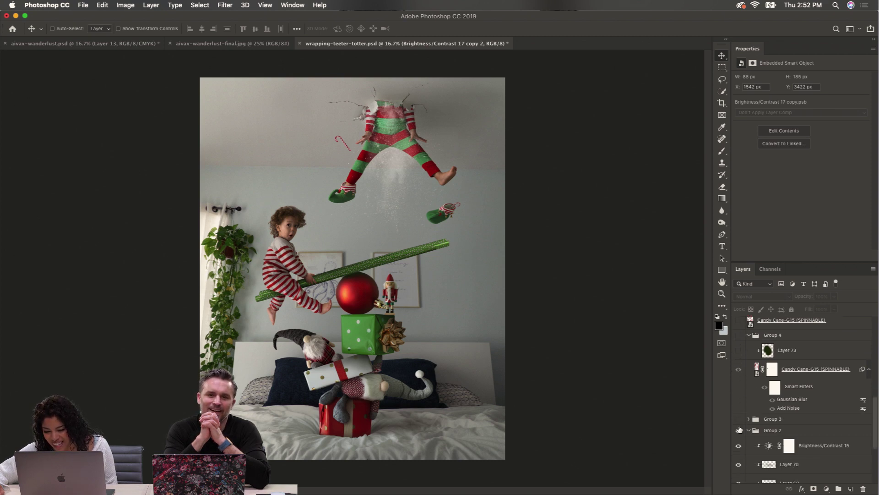
scroll(738, 421, down, 3)
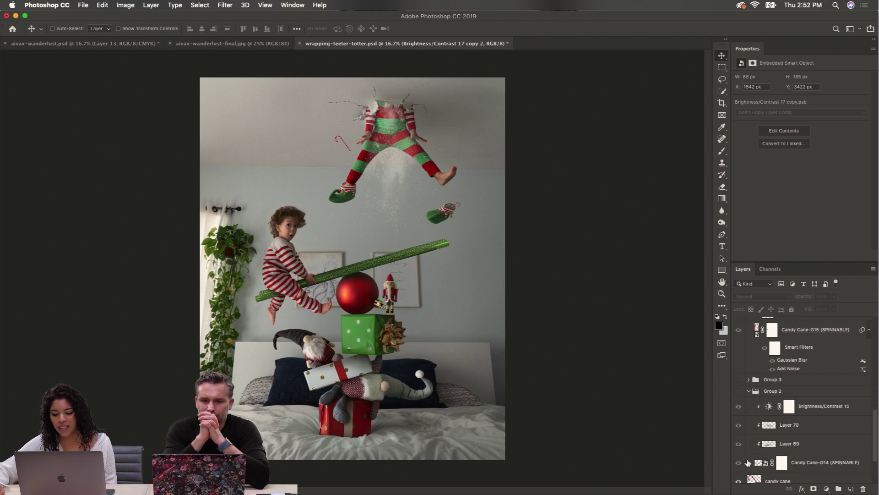
scroll(748, 463, down, 3)
drag(738, 434, 739, 471)
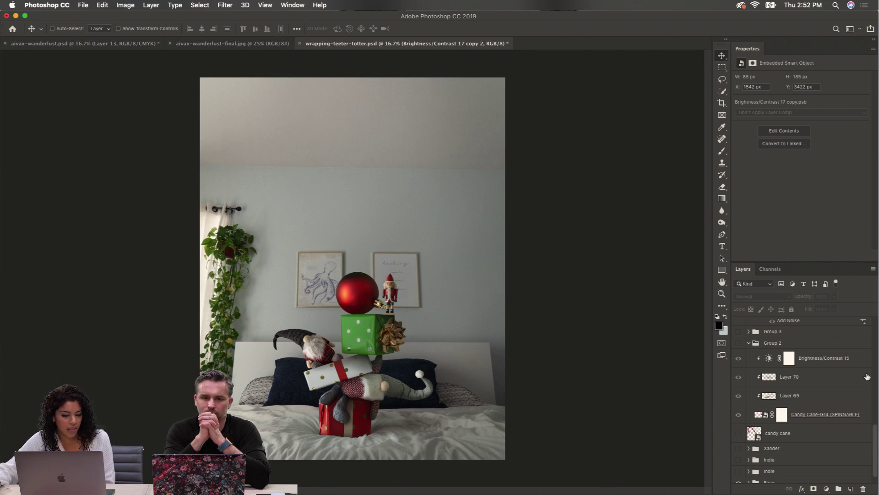
Show the elf figure's group, expand it, and hide its shoe, dust, shadows and cracks subgroups
click(739, 448)
click(749, 448)
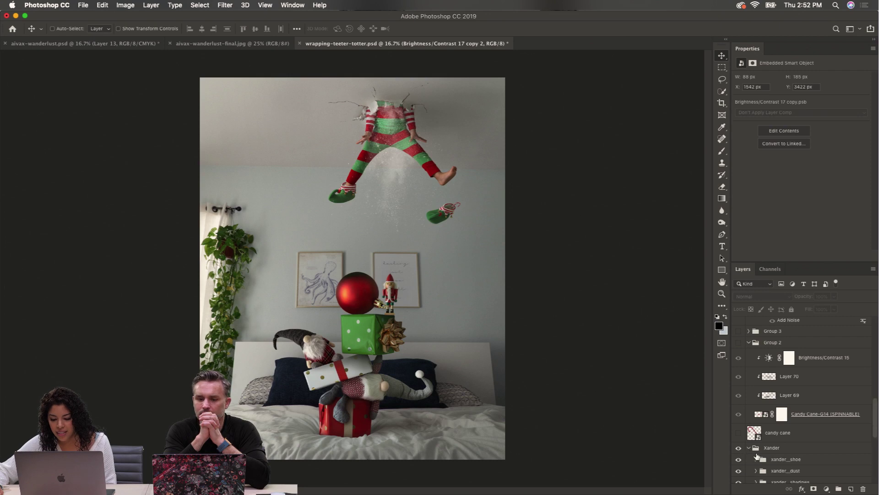
scroll(756, 456, down, 3)
drag(740, 391, 740, 426)
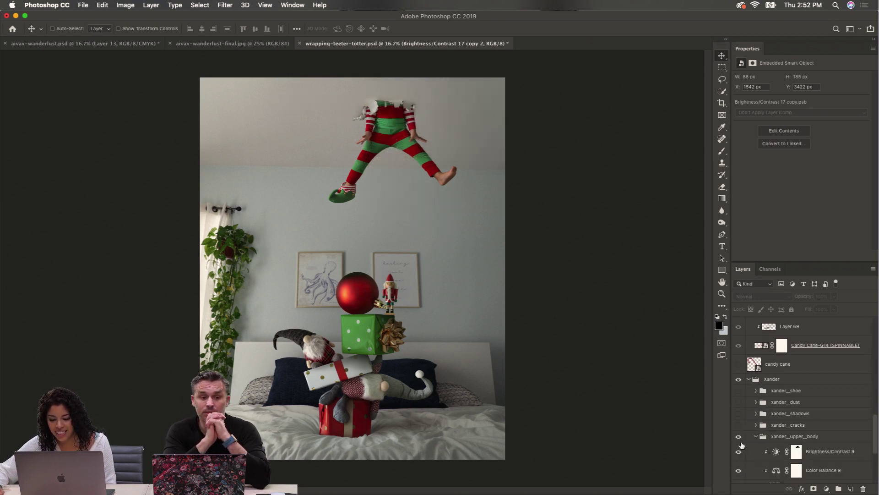
Toggle Layer 32 in the elf figure's upper body group off and back on to compare
scroll(758, 440, down, 3)
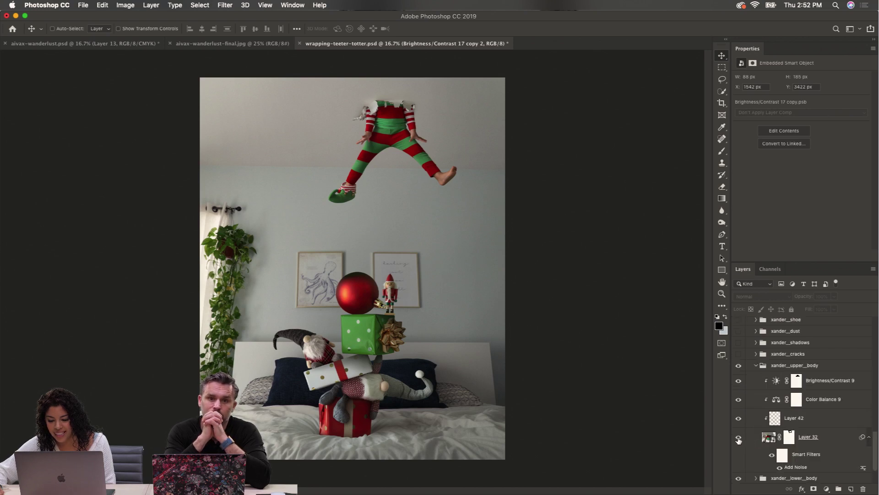
click(738, 439)
click(738, 438)
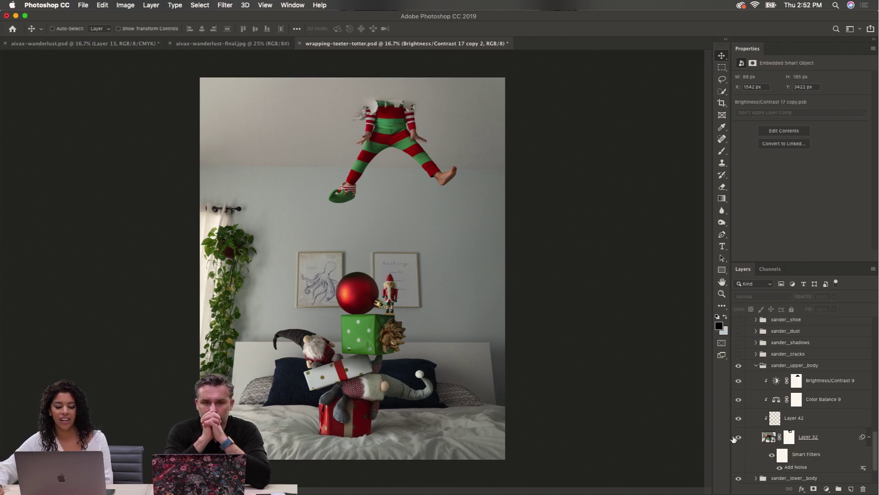
Open the source photo DSC00550_1.jpg from the aivax-teeter-totter folder
click(83, 5)
click(98, 26)
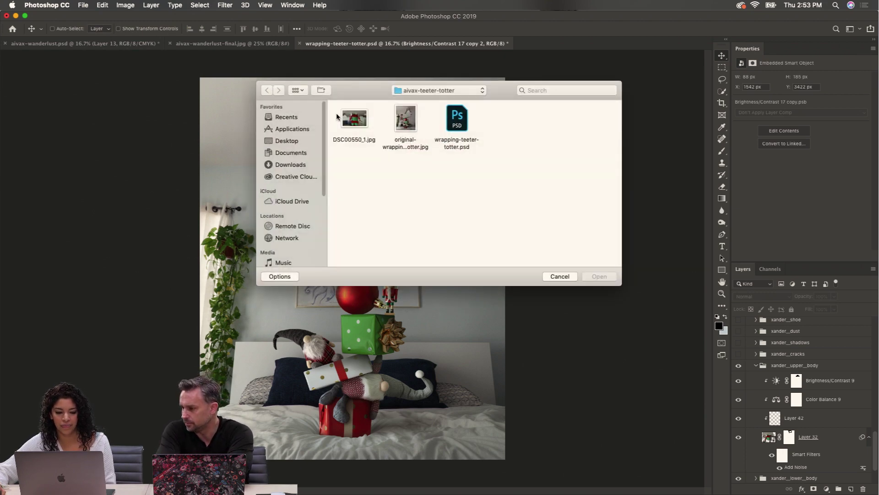
click(356, 119)
double_click(349, 117)
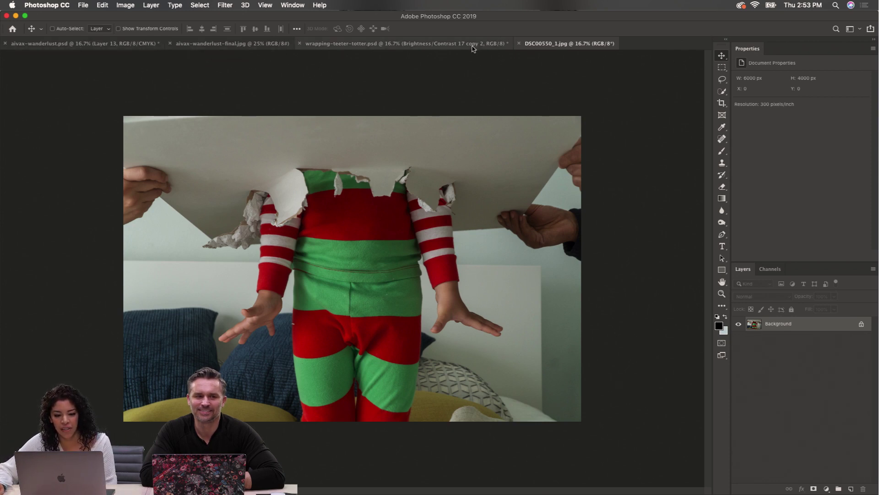
Return to wrapping-teeter-totter.psd and show the cracks subgroup around the elf figure's torso
click(348, 43)
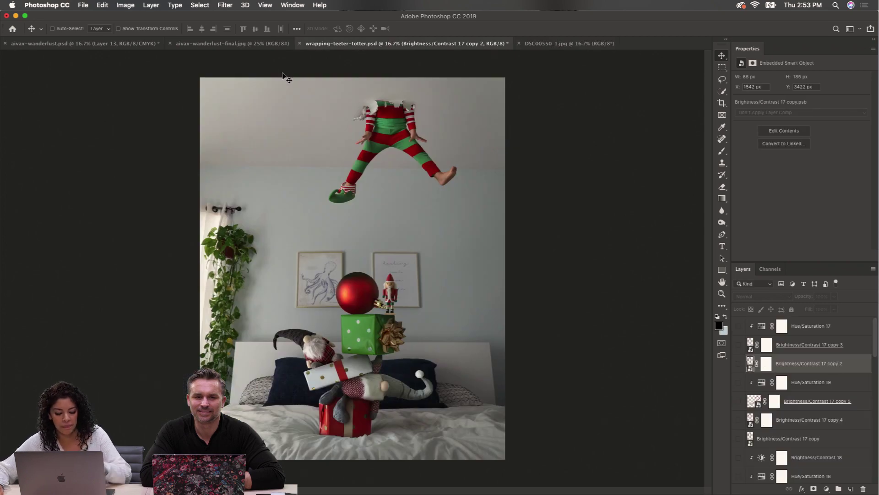
key(super)
drag(399, 100, 491, 193)
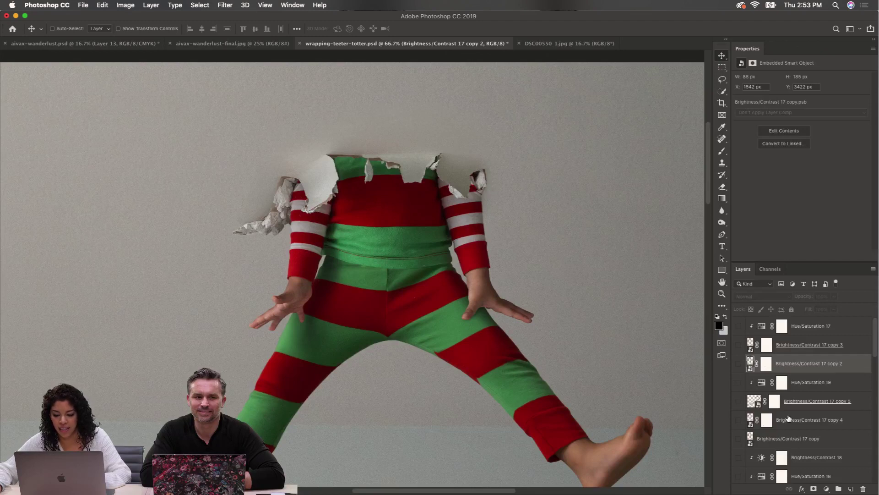
scroll(774, 451, down, 15)
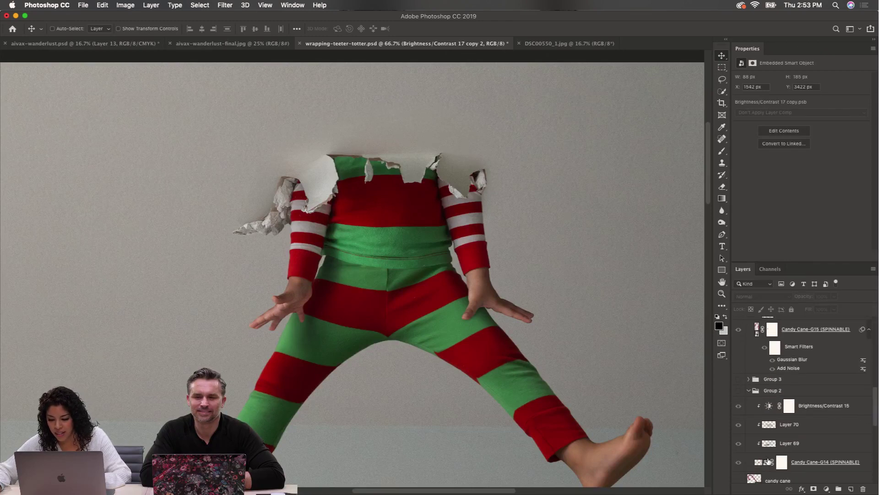
scroll(768, 453, down, 4)
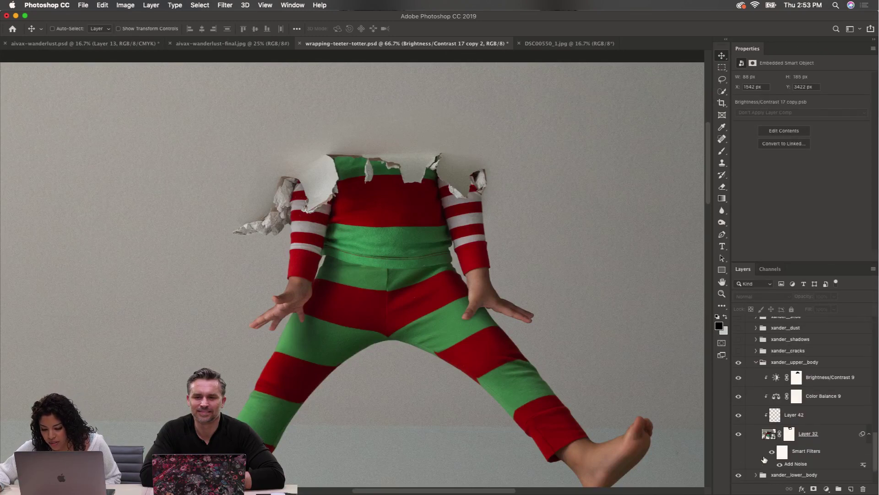
click(738, 350)
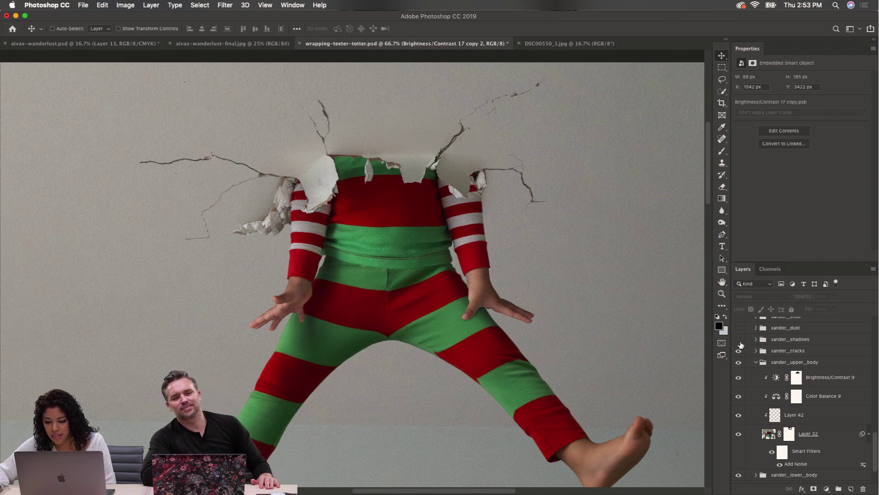
Compare the elf figure with and without its shadows, and show the shadows, dust and shoe subgroups
click(738, 339)
click(739, 339)
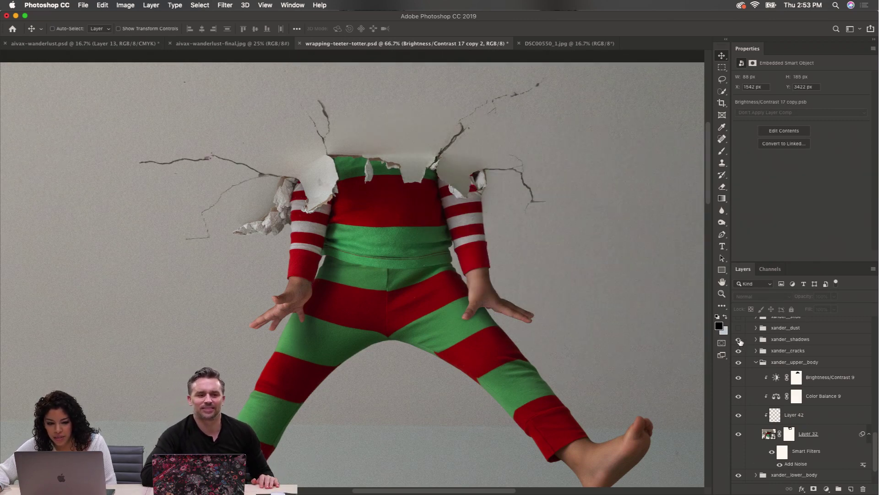
click(739, 339)
scroll(741, 342, up, 3)
click(739, 363)
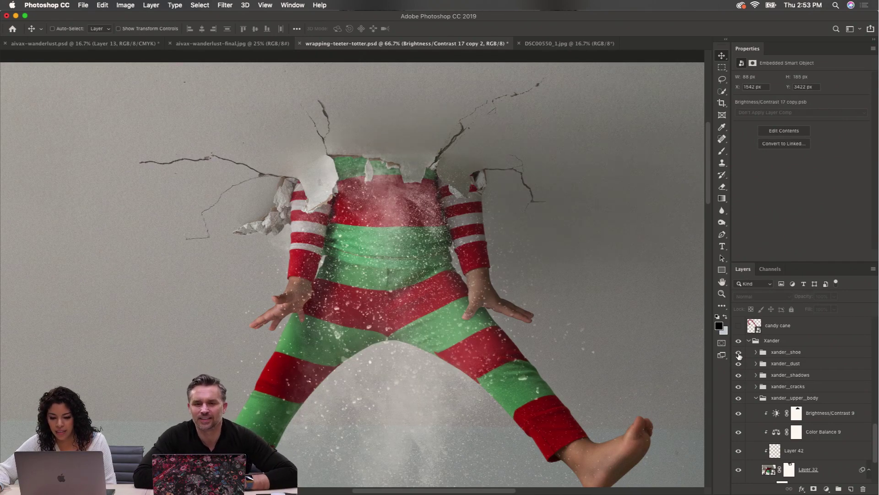
Show Group 2 and Group 3 and bring the whole composite into view
alt+click(466, 341)
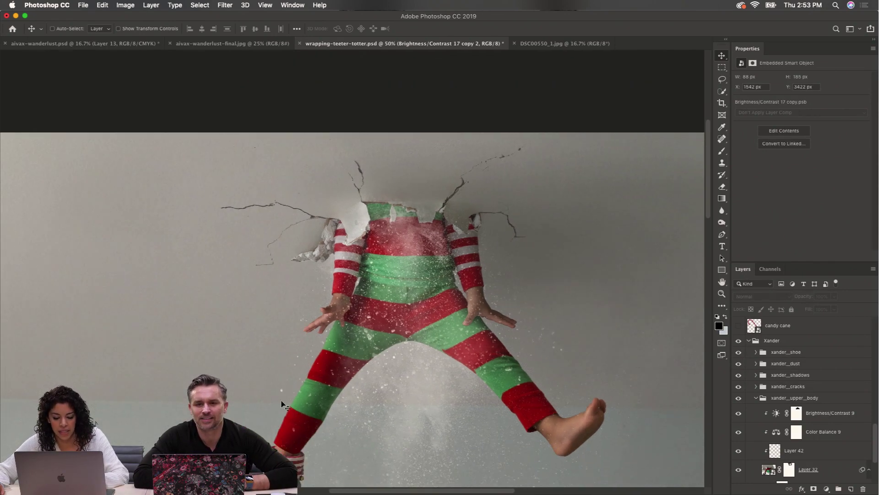
scroll(753, 347, up, 3)
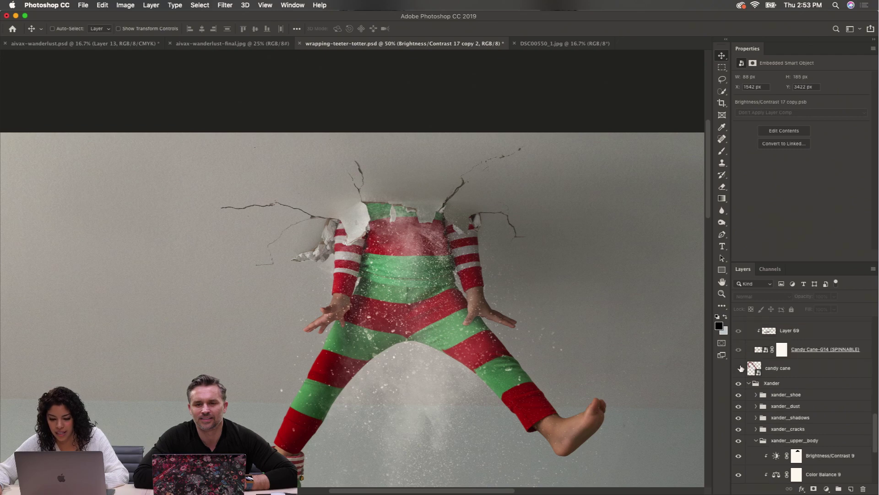
scroll(762, 351, up, 5)
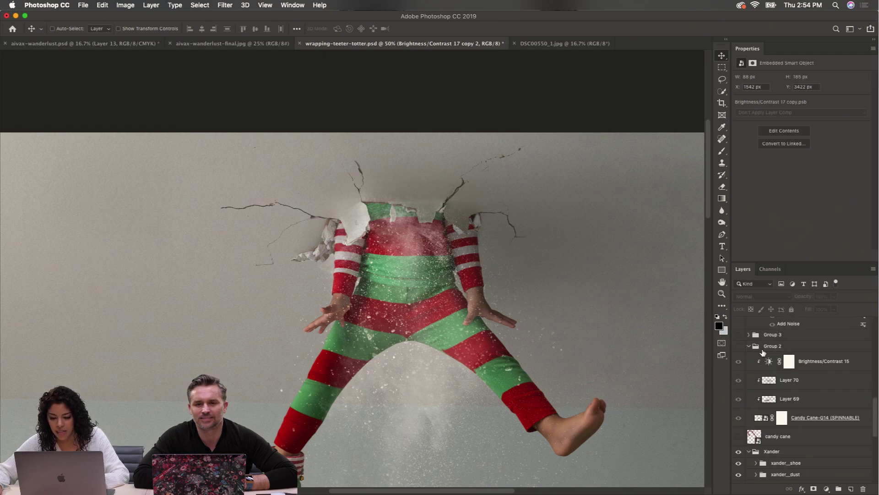
click(739, 347)
alt+click(445, 326)
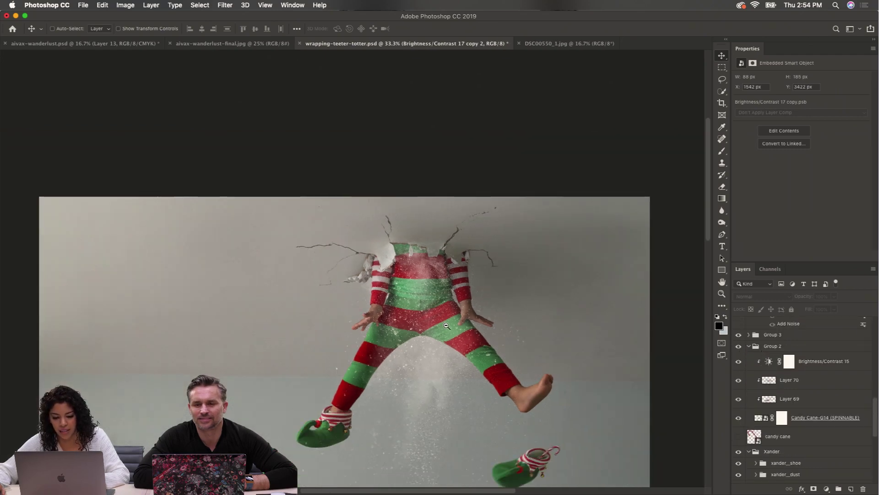
alt+click(445, 326)
scroll(455, 341, down, 5)
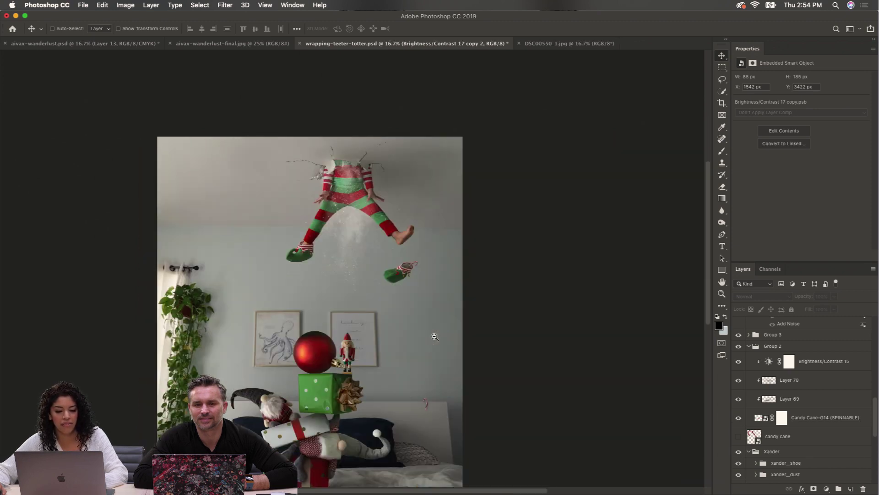
alt+click(433, 339)
scroll(392, 347, down, 3)
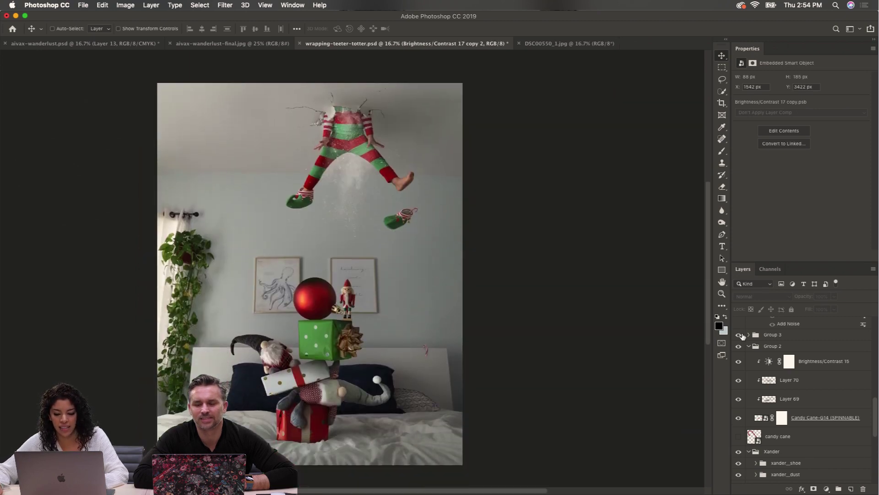
Show the candy cane and adjustment layers from Group 4 up to Hue/Saturation 17
scroll(740, 339, up, 2)
scroll(740, 339, up, 2)
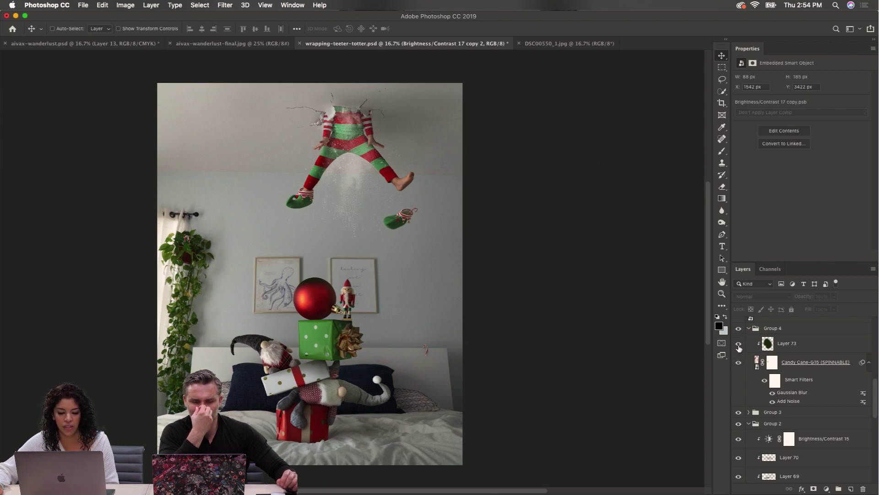
scroll(738, 348, up, 2)
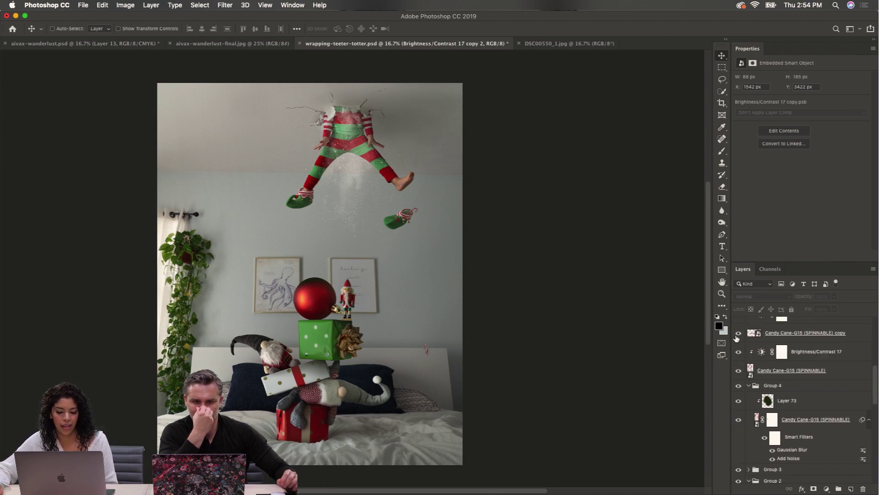
drag(738, 333, 738, 351)
scroll(738, 351, up, 3)
drag(739, 389, 739, 331)
scroll(747, 357, up, 3)
drag(739, 389, 739, 332)
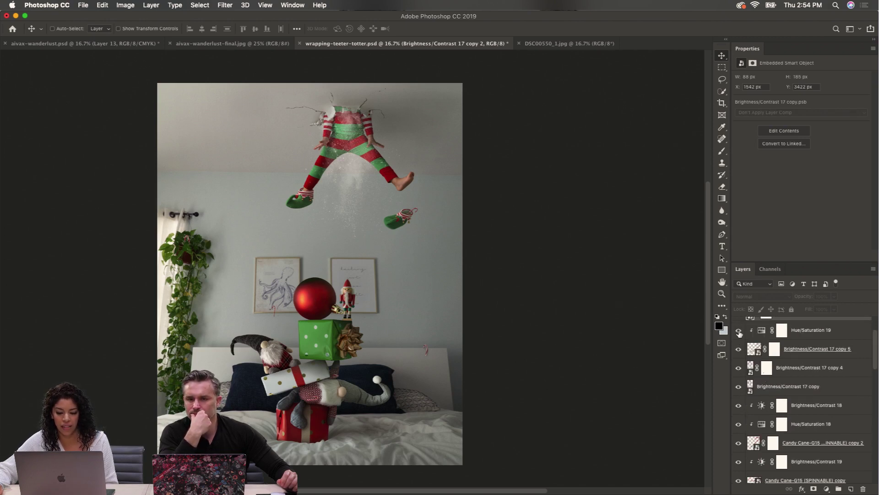
scroll(738, 333, up, 2)
drag(739, 371, 739, 326)
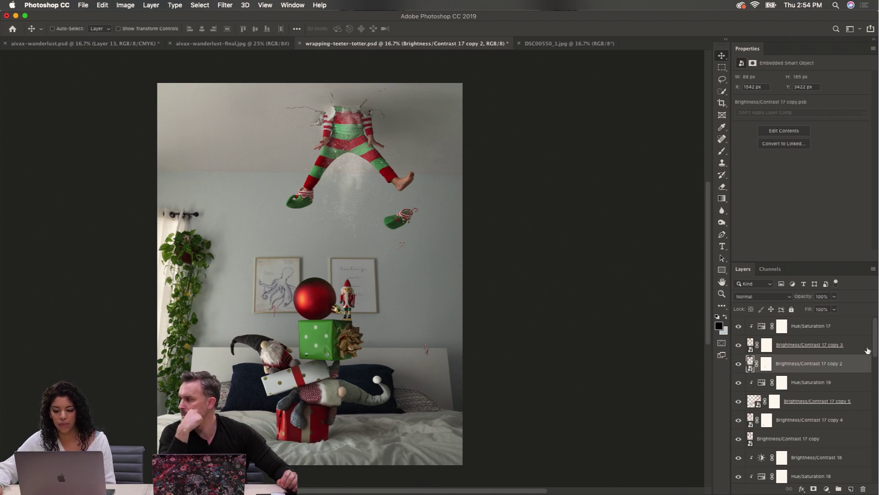
Show the upper of the two seated child groups and the extra group, toggling the lower child group on and off
drag(876, 349, 877, 474)
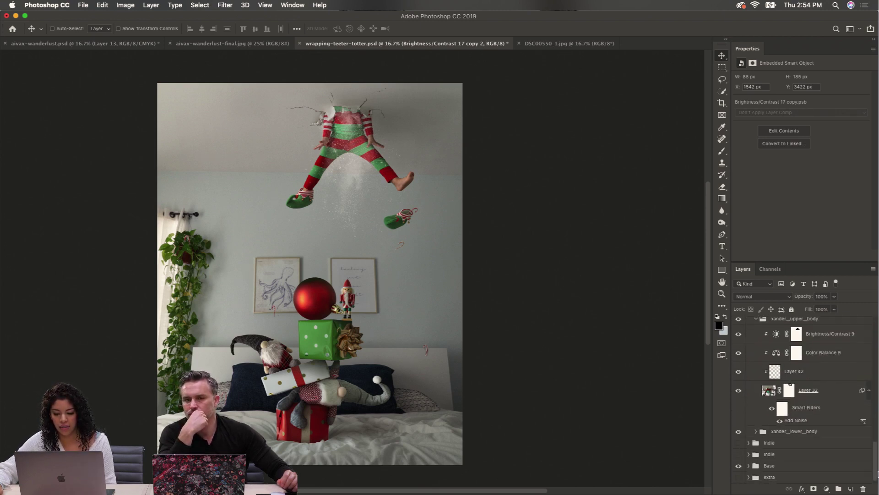
click(739, 443)
click(739, 455)
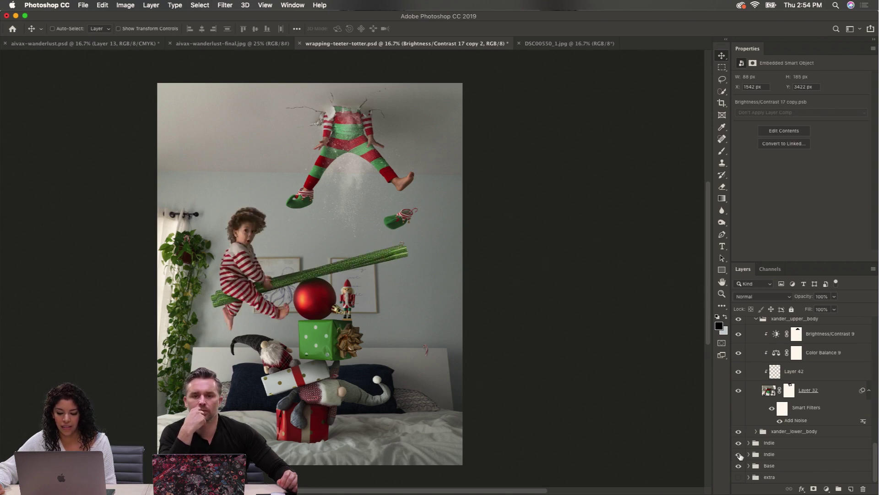
click(739, 455)
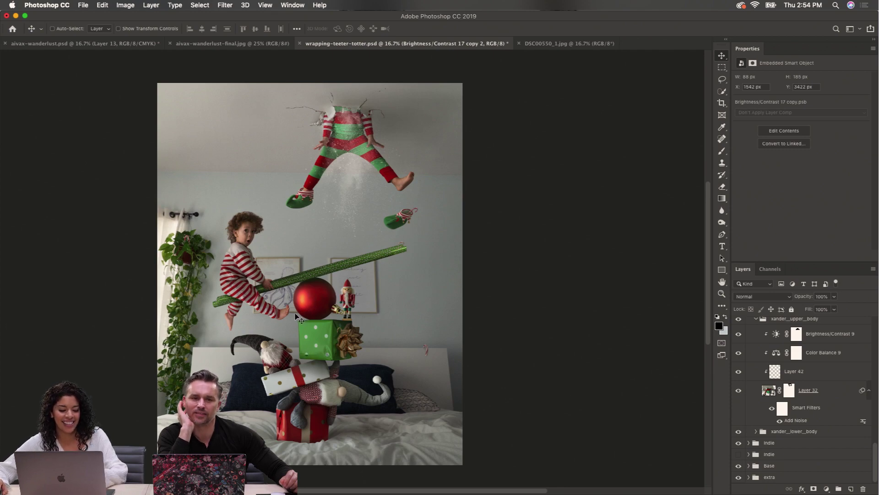
Examine the seated child, wrapping paper roll, red ornament and nutcracker up close, and return to the full composite
super+click(274, 319)
super+click(274, 319)
super+click(274, 319)
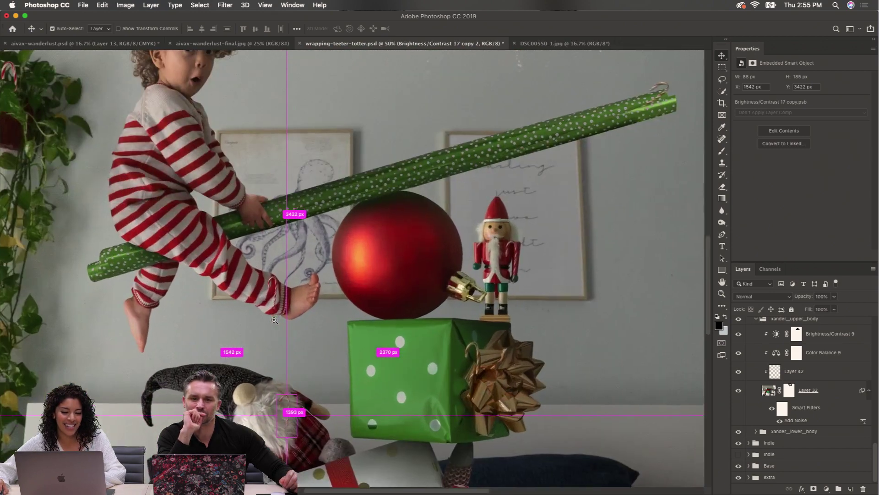
super+click(274, 319)
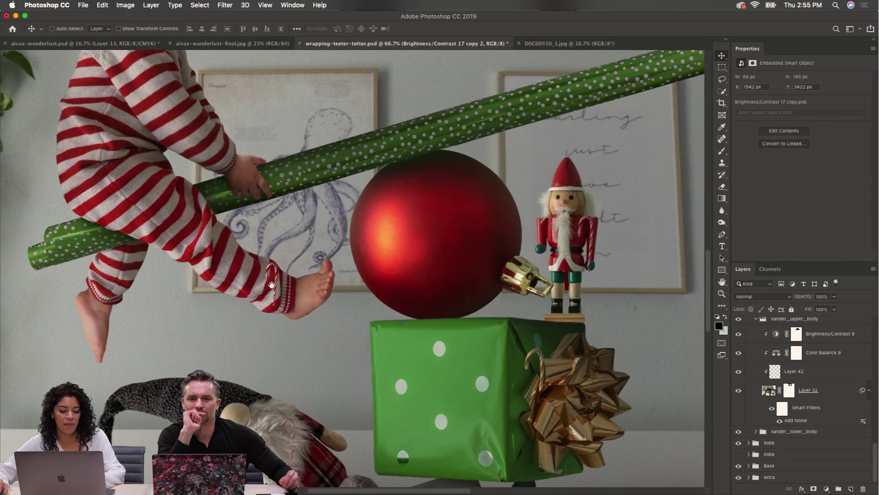
alt+super+click(263, 278)
alt+super+click(264, 279)
alt+super+click(264, 278)
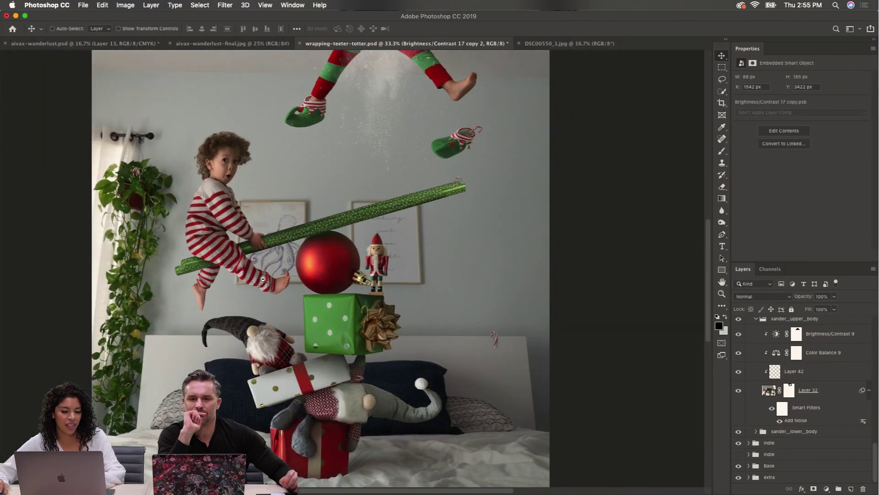
alt+super+click(264, 278)
scroll(298, 260, up, 1)
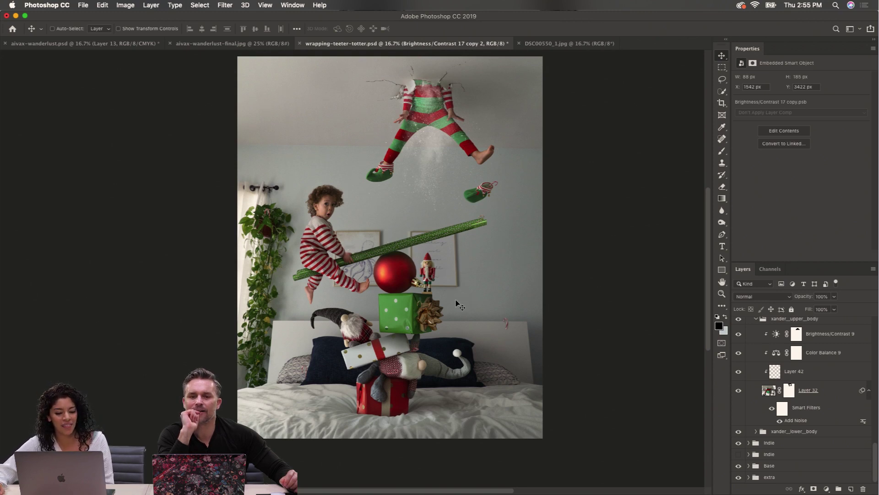
Examine the gnomes and the stacked gift boxes on the bed up close, including the candy canes hidden among them, and return to the full composite
super+click(412, 346)
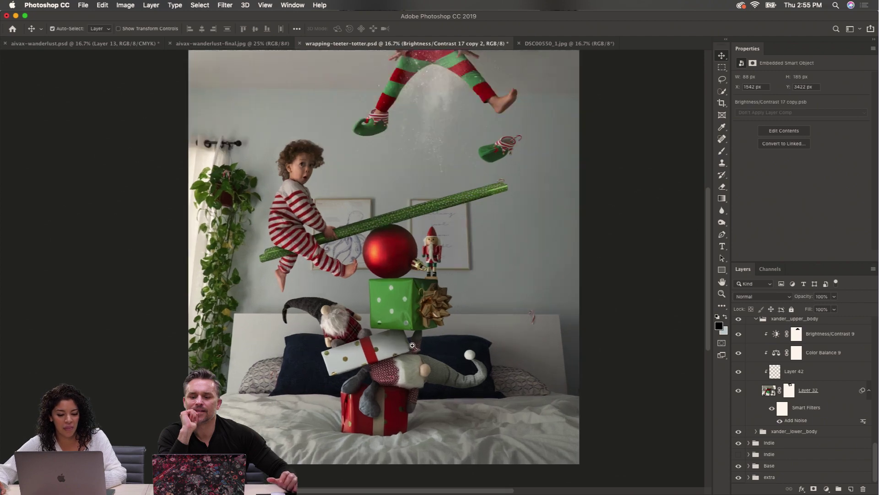
super+click(412, 345)
super+click(390, 399)
super+click(391, 399)
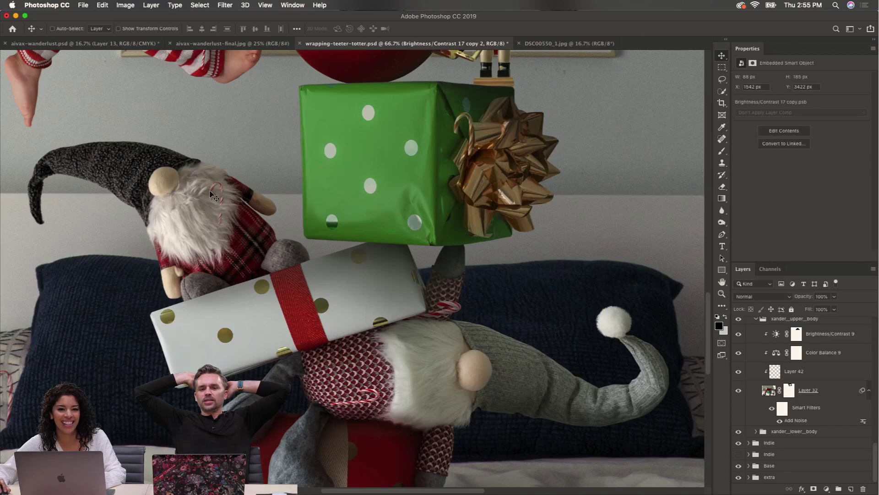
scroll(213, 196, down, 3)
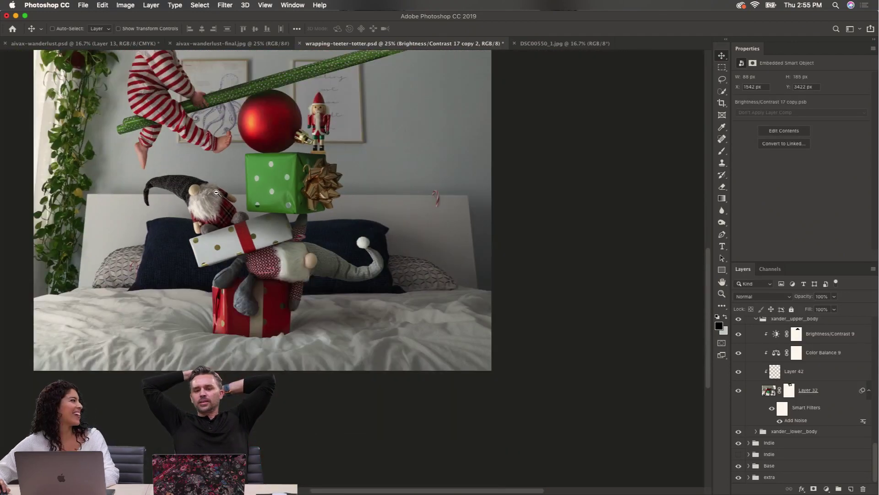
scroll(216, 193, down, 1)
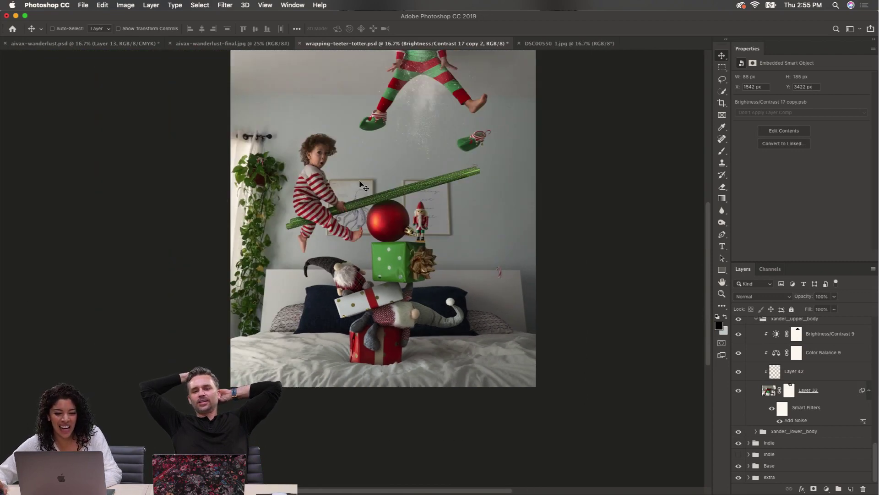
scroll(362, 185, down, 1)
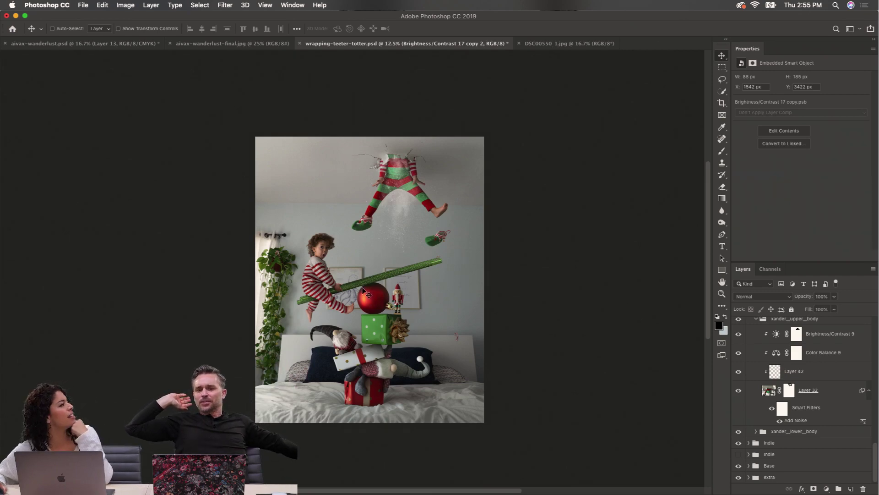
Inspect the hanging plant and the patterned pillow for hidden candy canes, and bring the whole composite back into view
key(super)
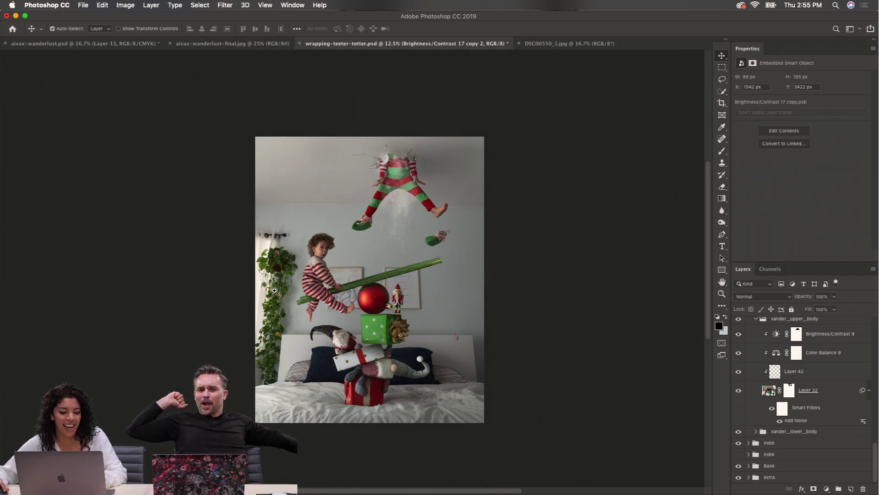
drag(275, 291, 147, 390)
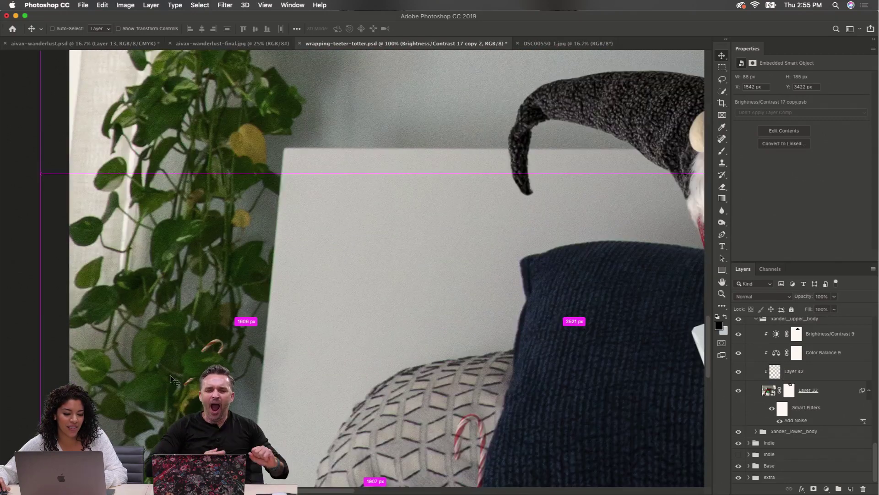
alt+click(213, 300)
alt+click(213, 300)
alt+click(213, 295)
alt+click(219, 231)
scroll(226, 149, up, 1)
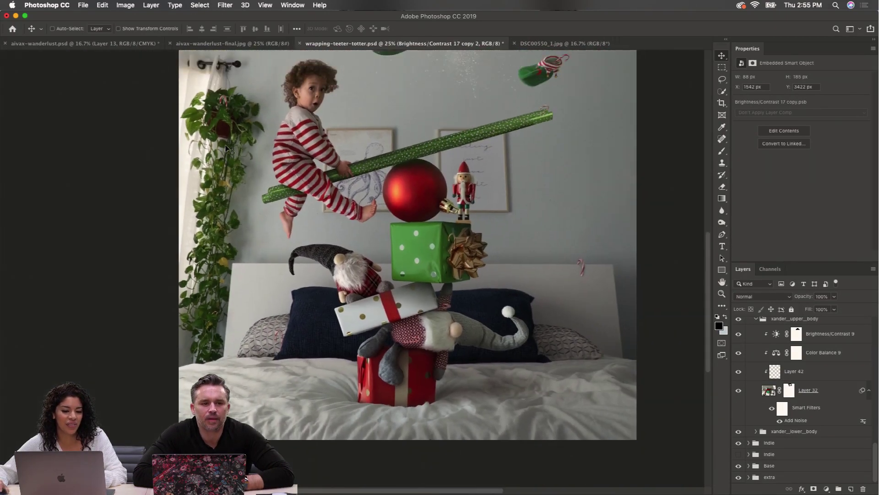
scroll(225, 149, up, 2)
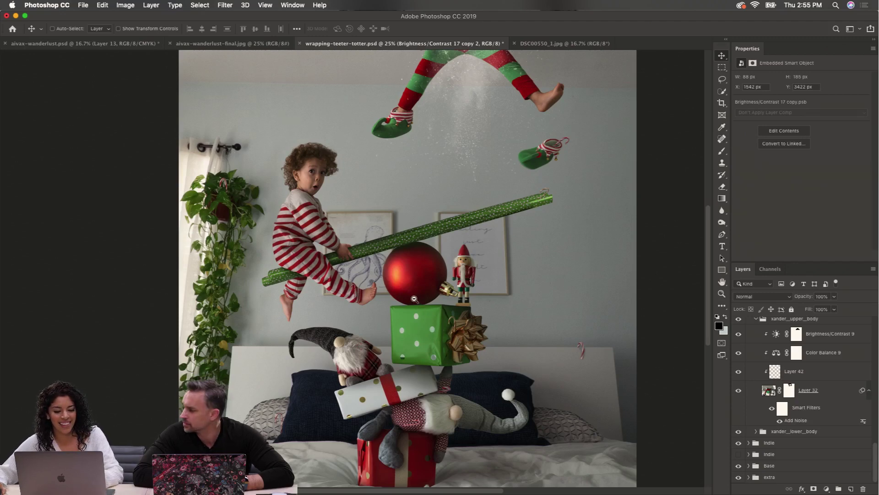
scroll(414, 300, down, 2)
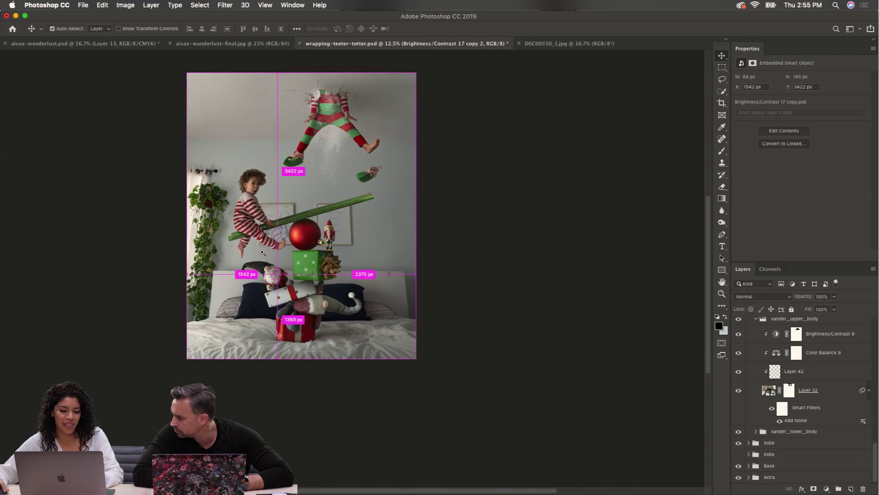
key(super+equal)
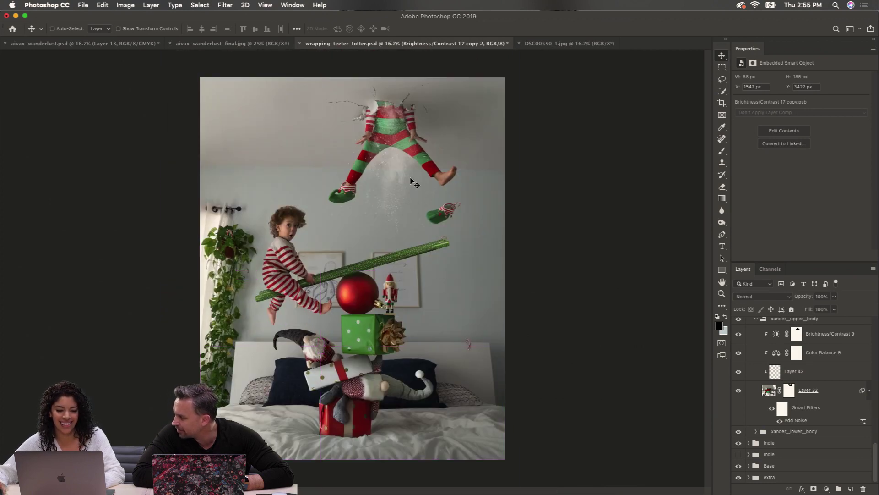